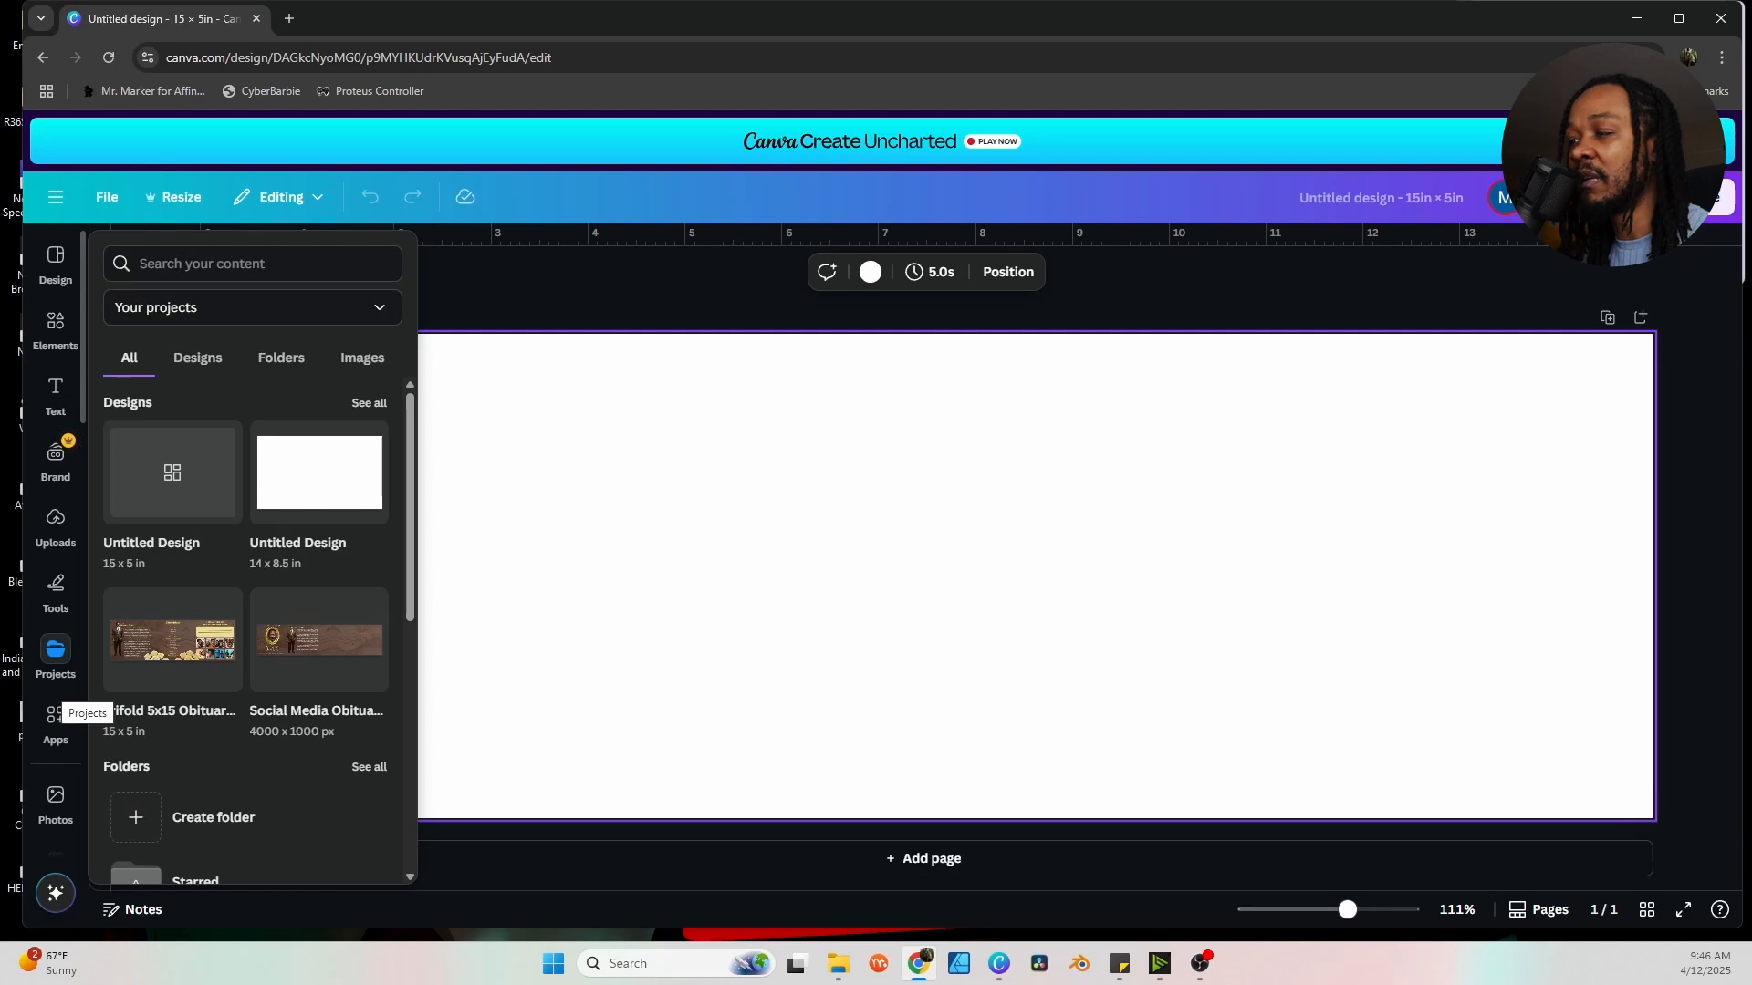
# Find the Pexels free stock photo app under Apps and open it beside the page.
pyautogui.scroll(-6, 55, 392)
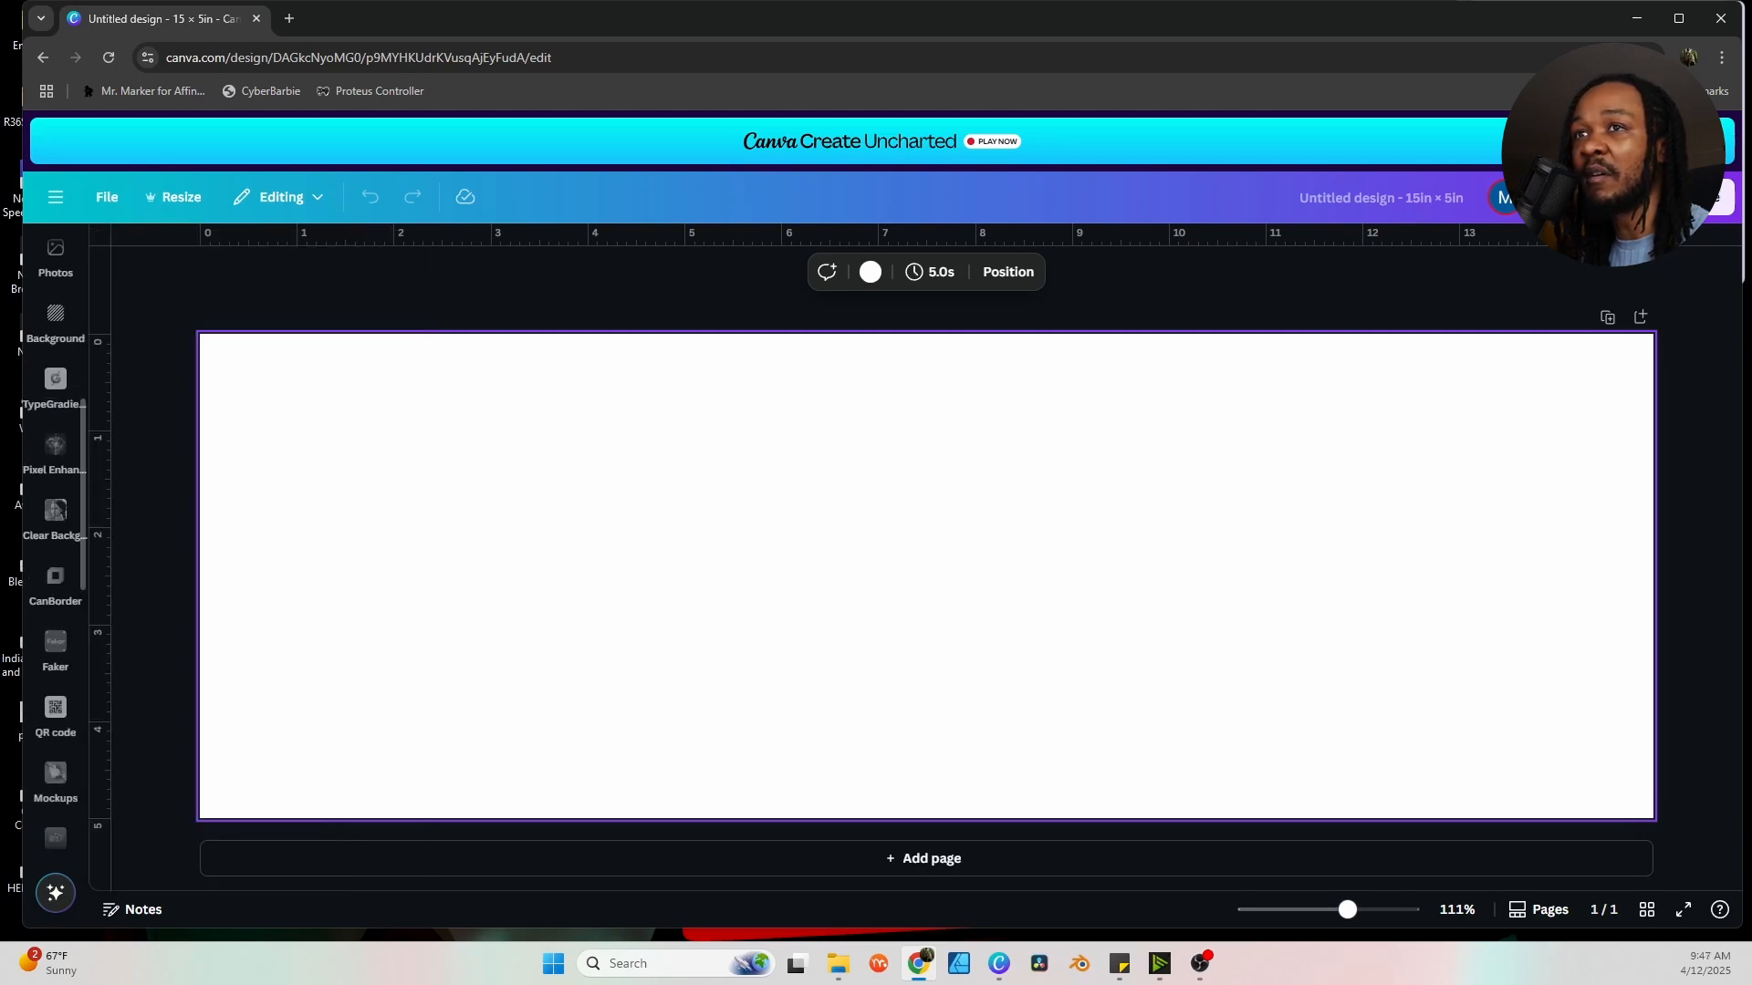
pyautogui.scroll(-4, 56, 529)
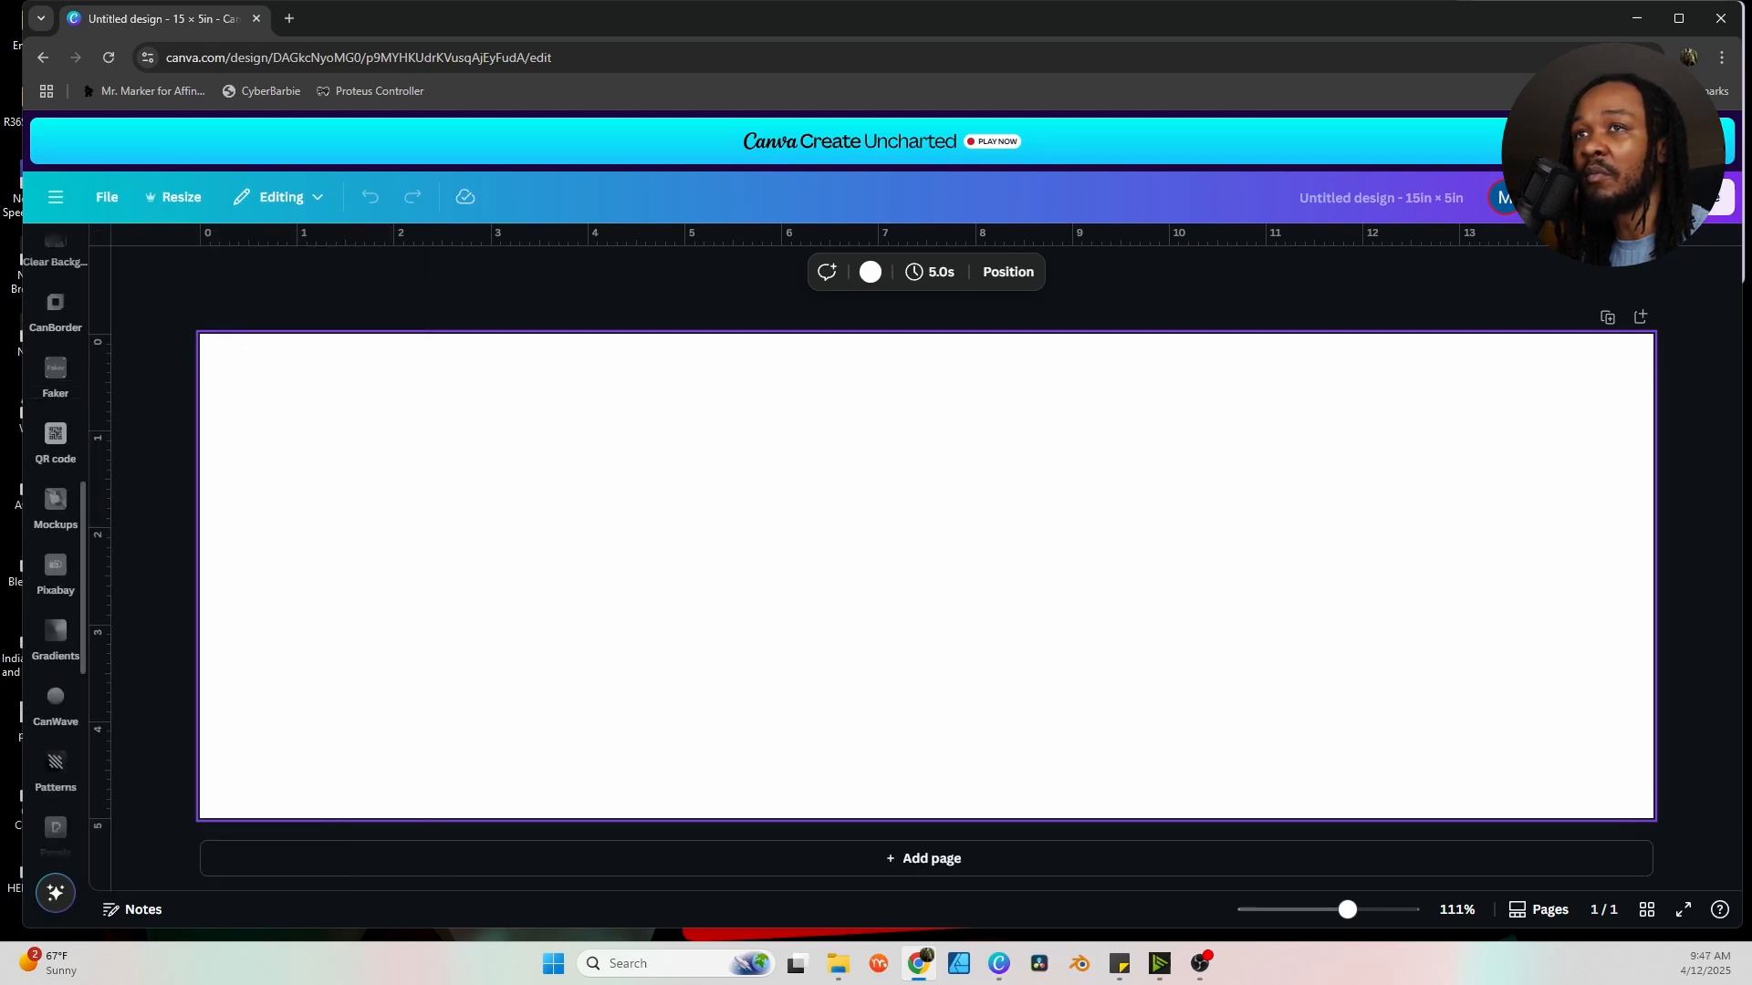
pyautogui.click(55, 736)
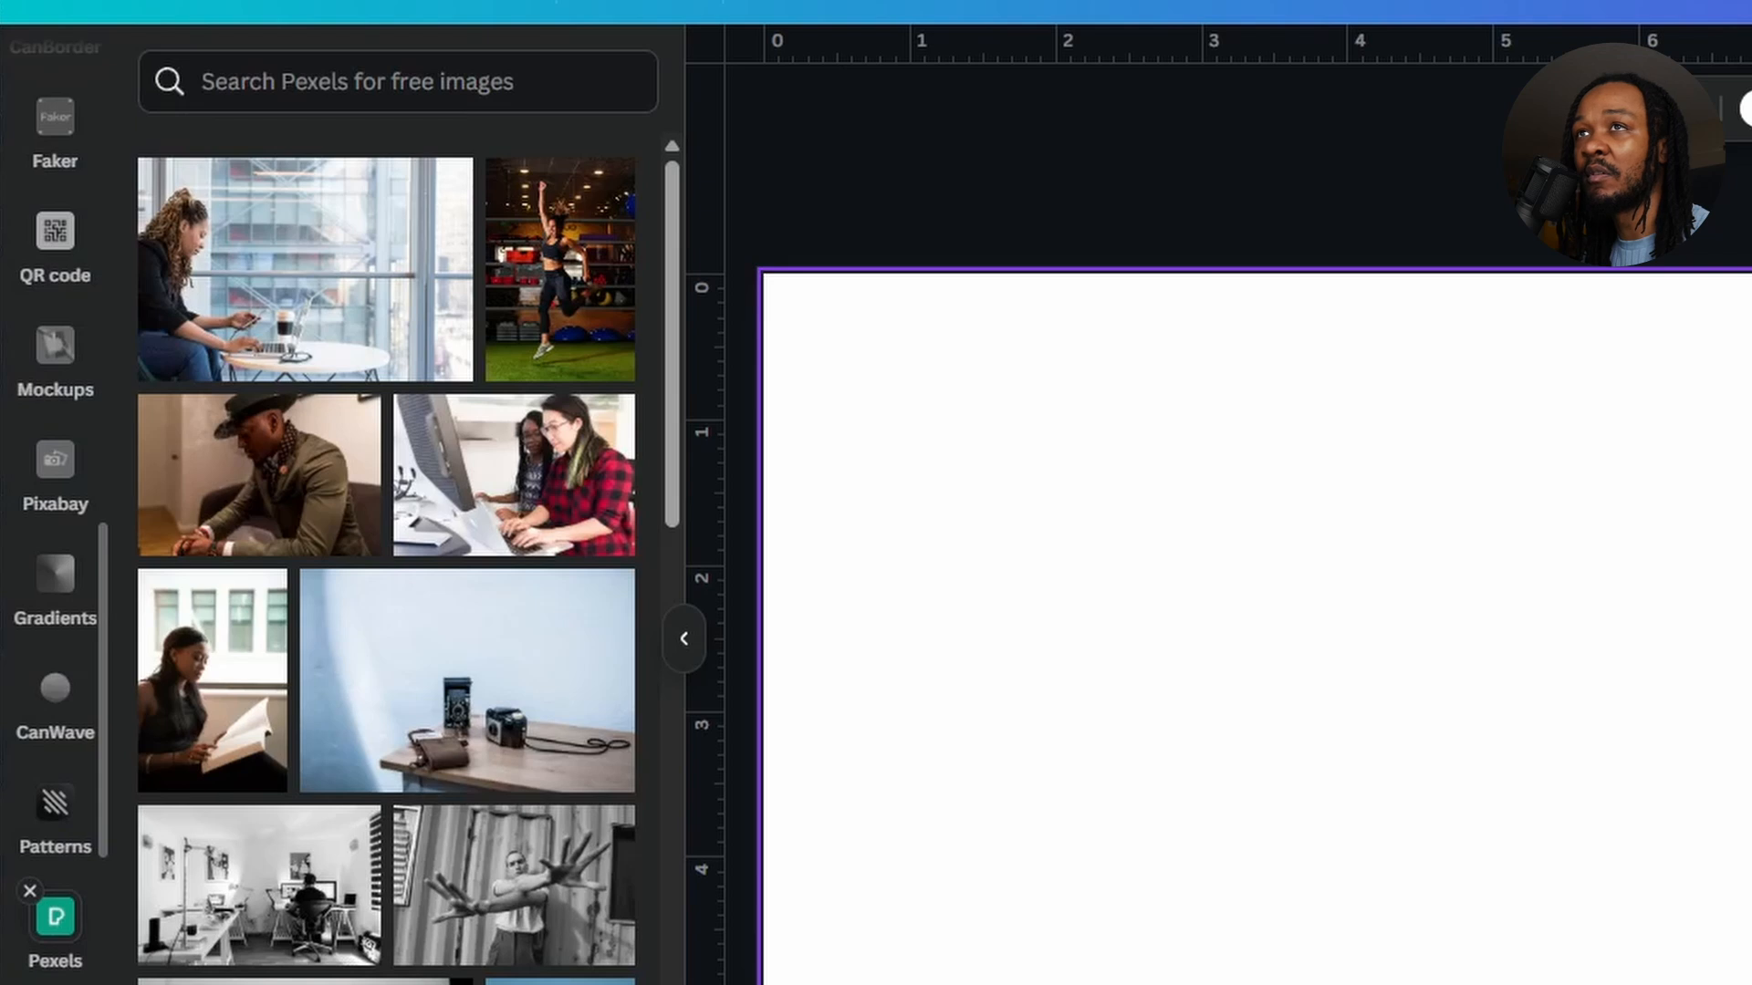
pyautogui.scroll(8, 56, 511)
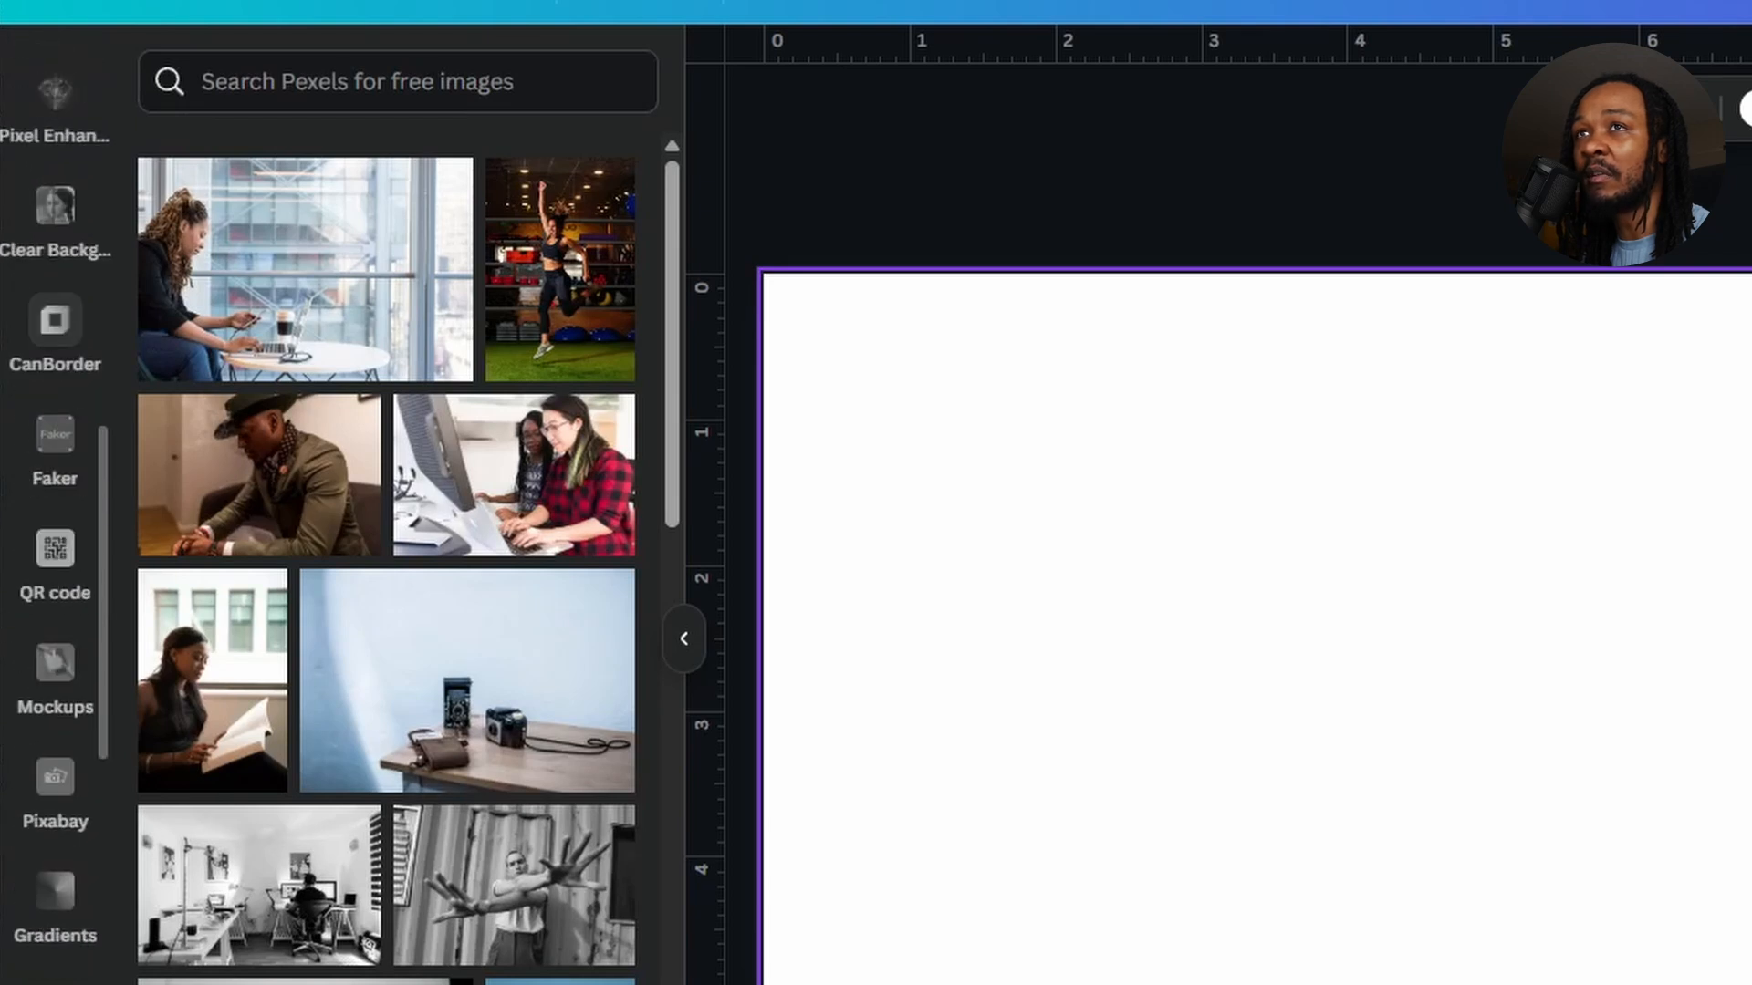
pyautogui.scroll(3, 56, 511)
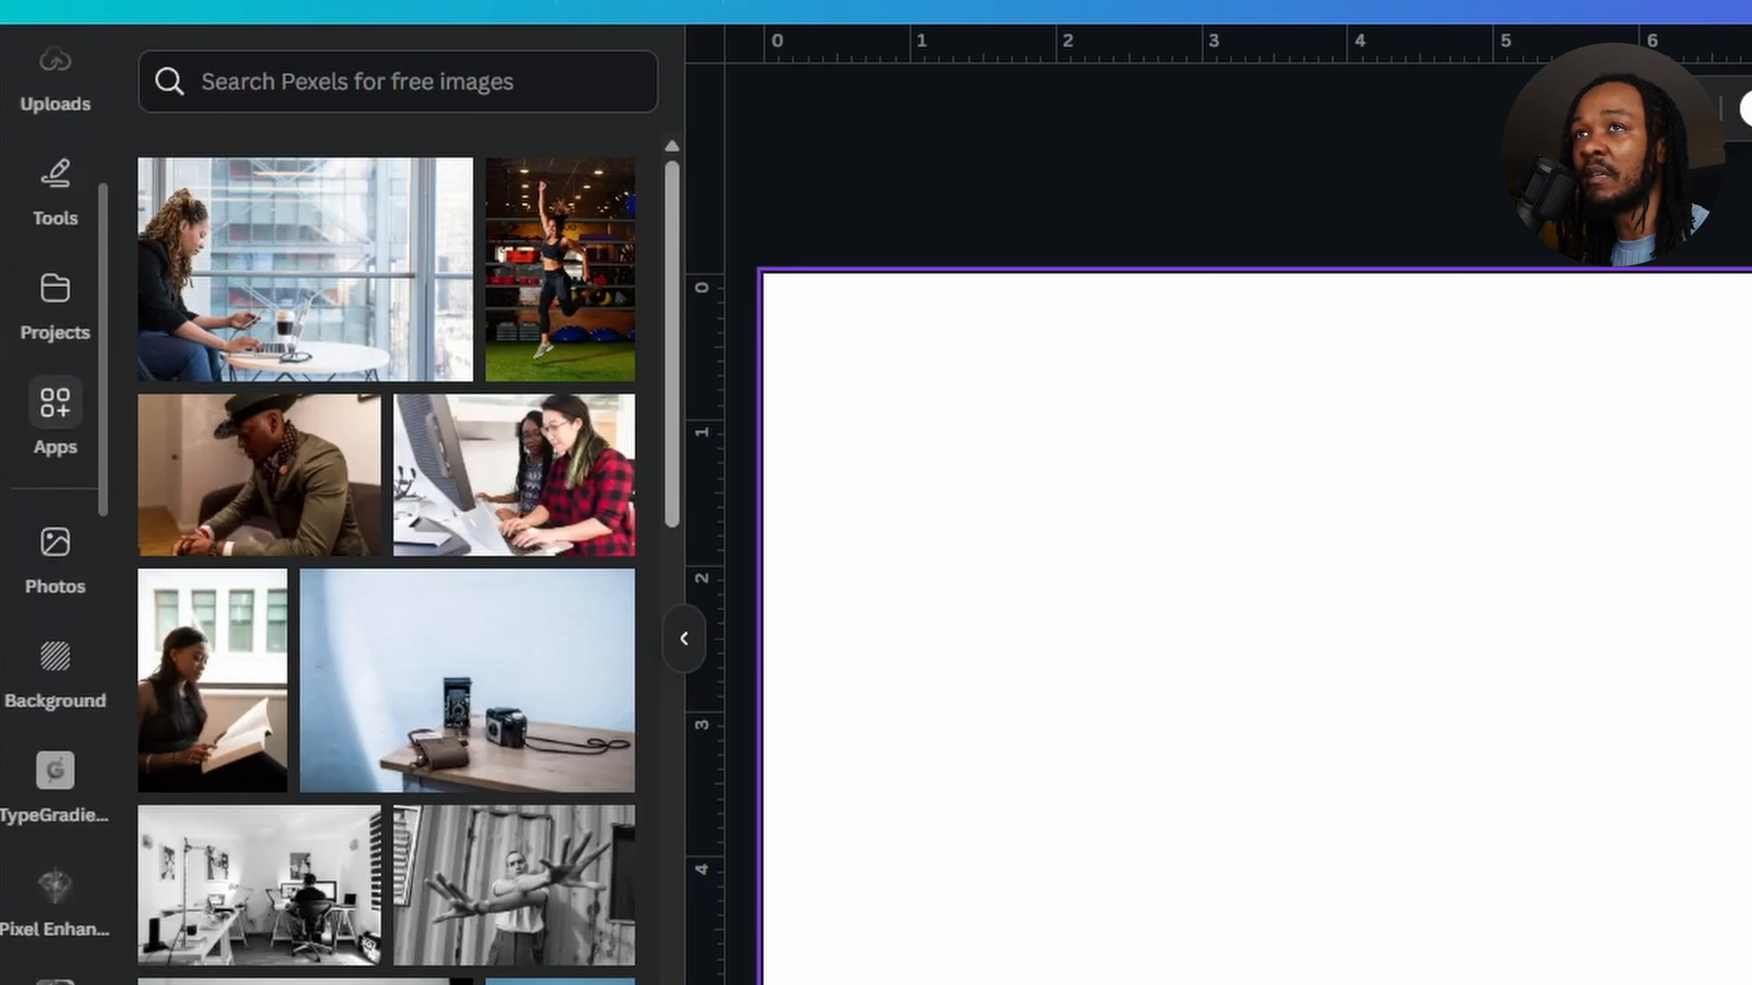
pyautogui.click(56, 416)
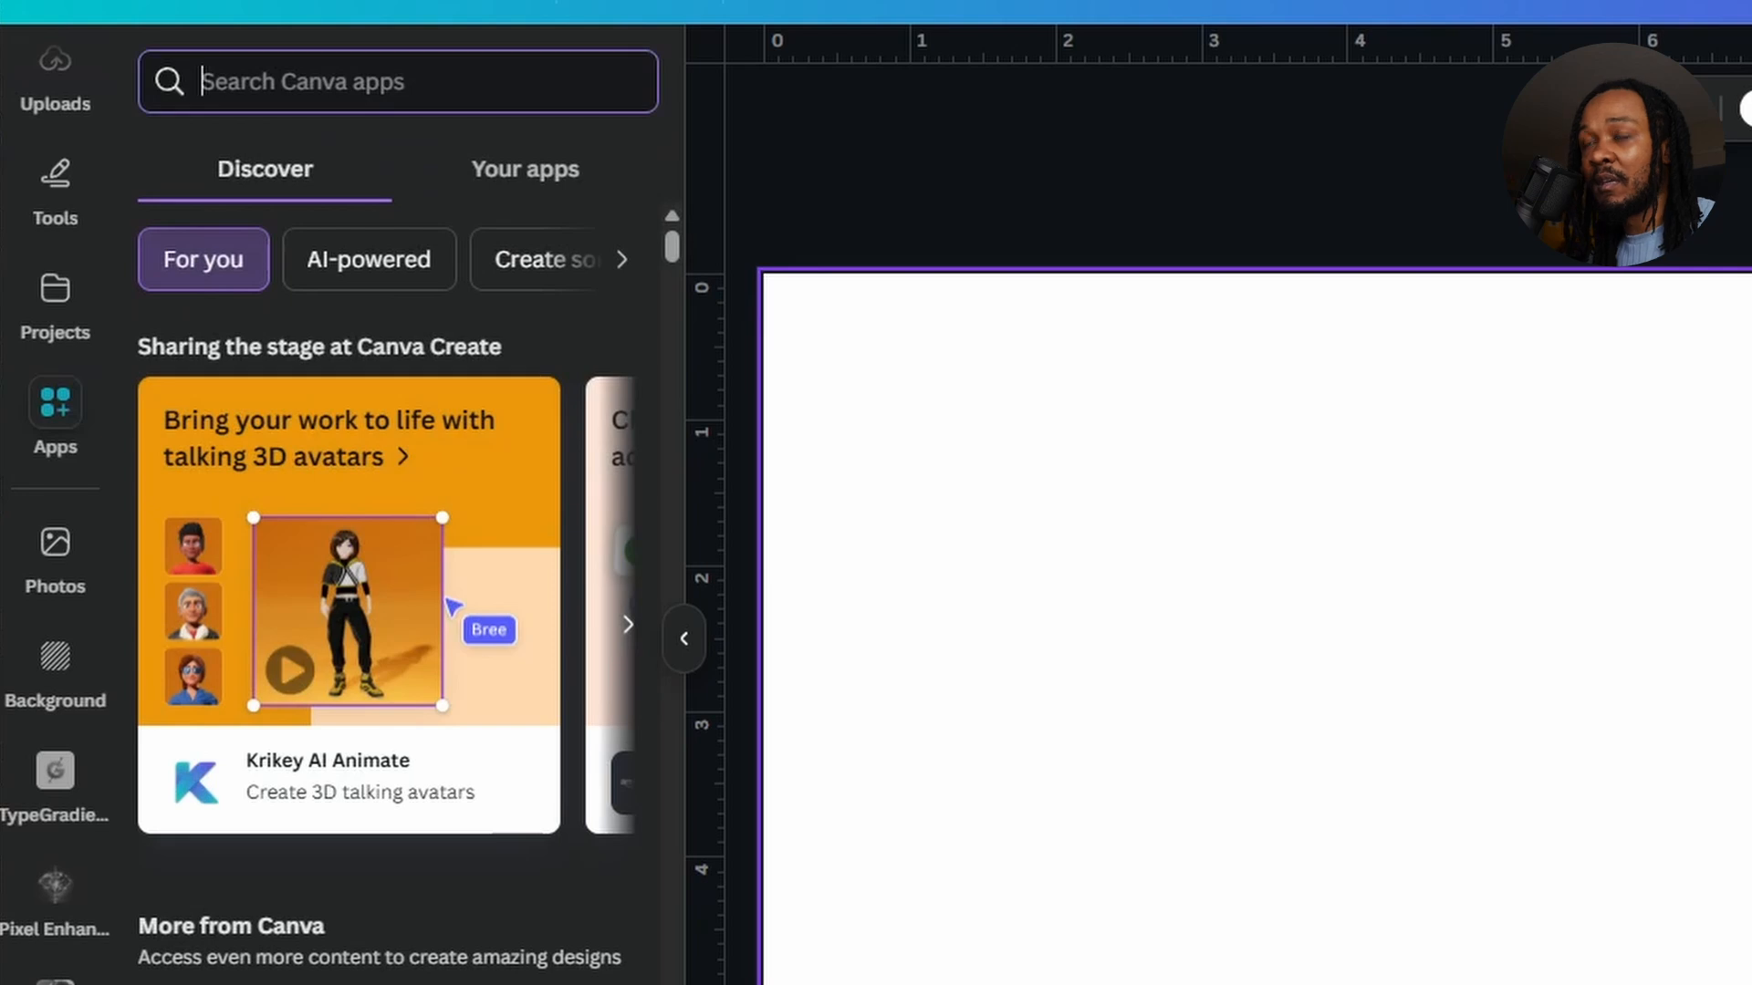
pyautogui.write('pexels')
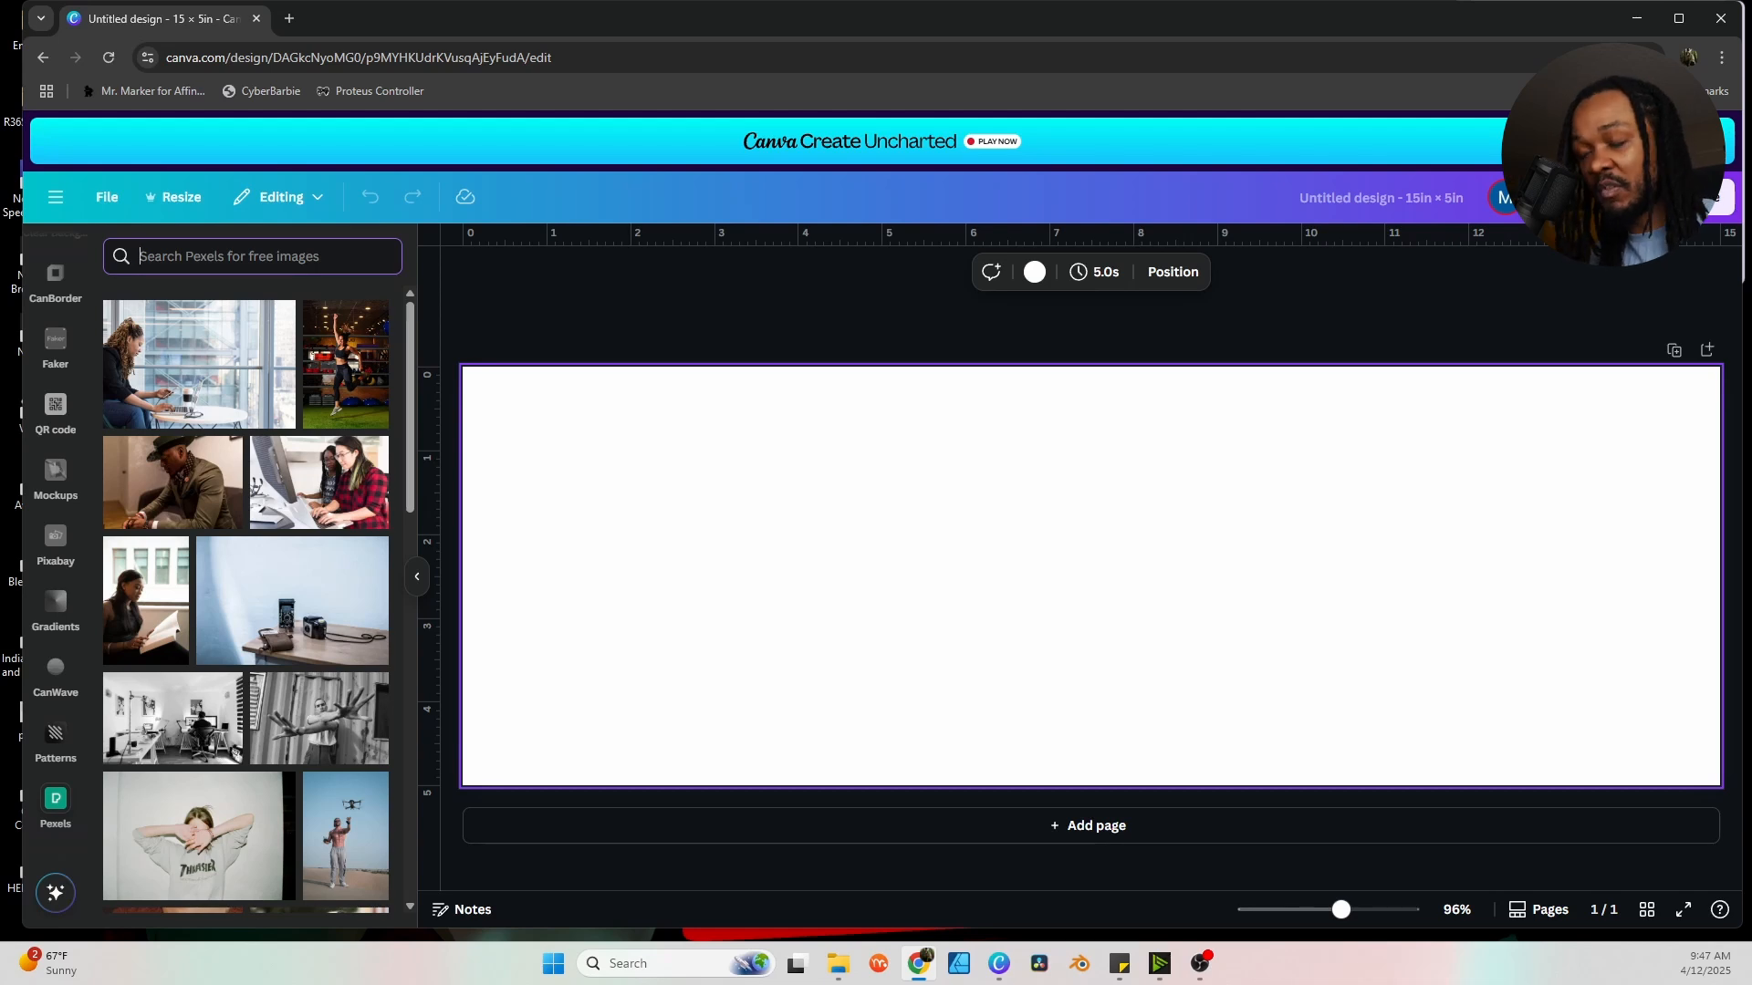
# Search Pexels for 'marble' and add the brown marble photo to the page.
pyautogui.write('marble')
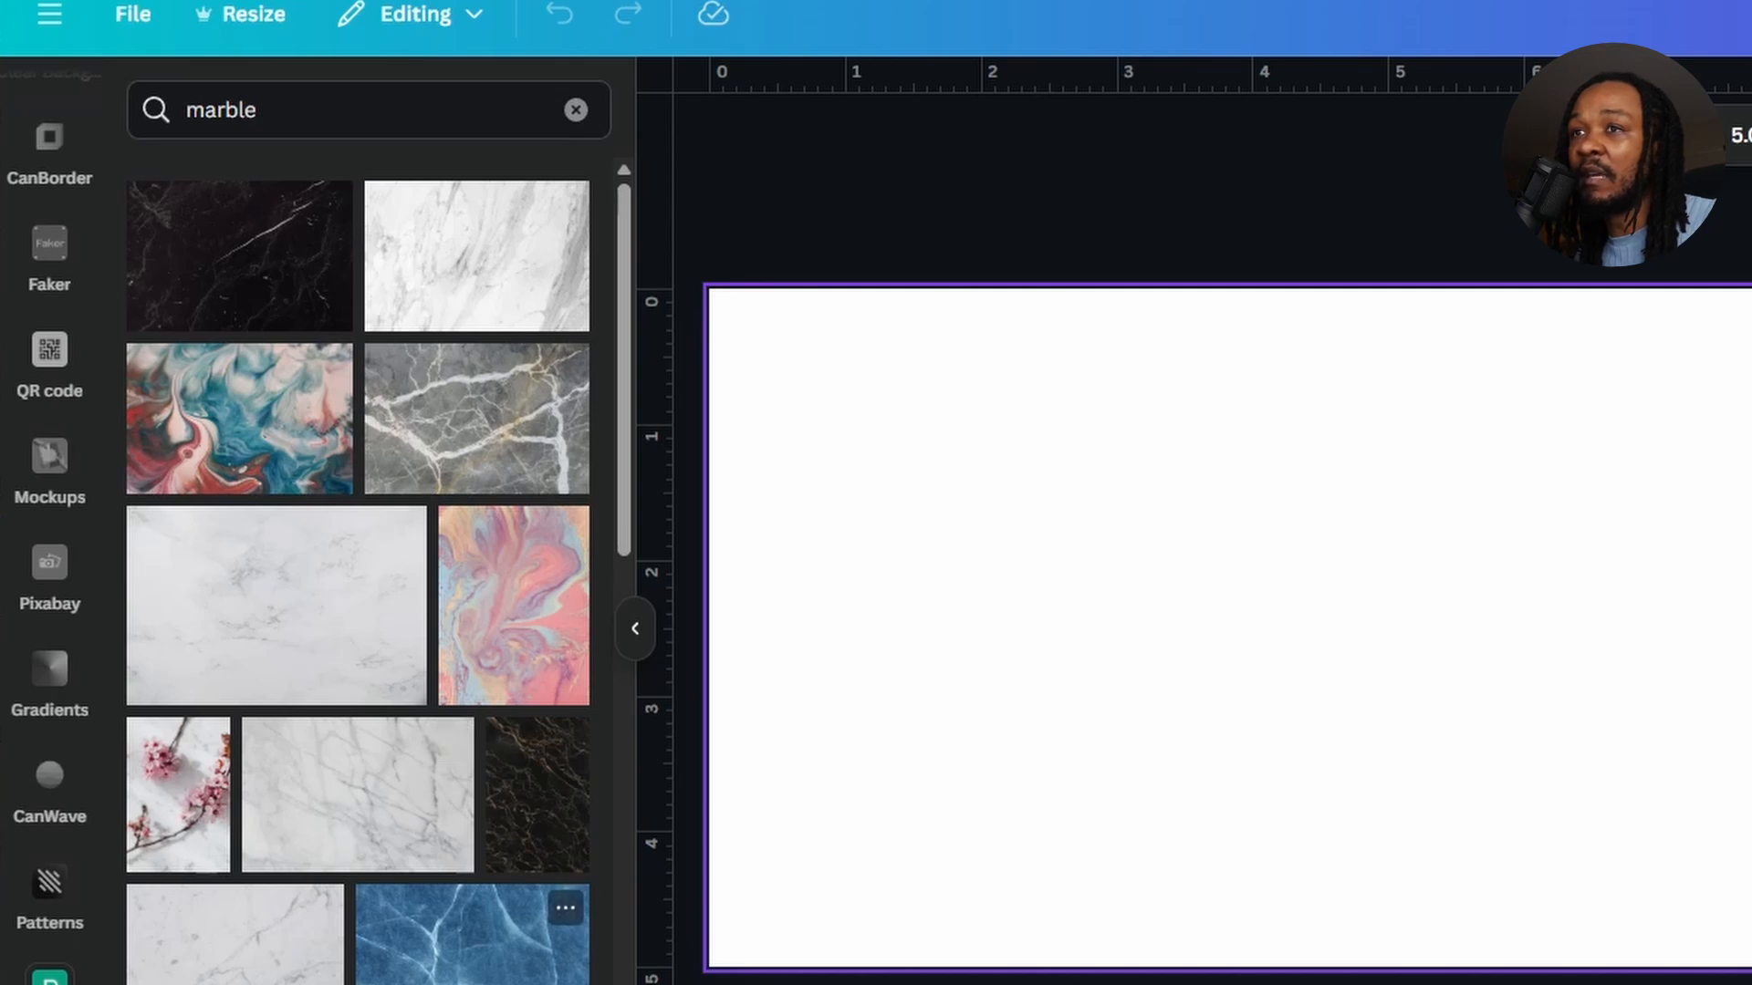
pyautogui.scroll(-3, 358, 570)
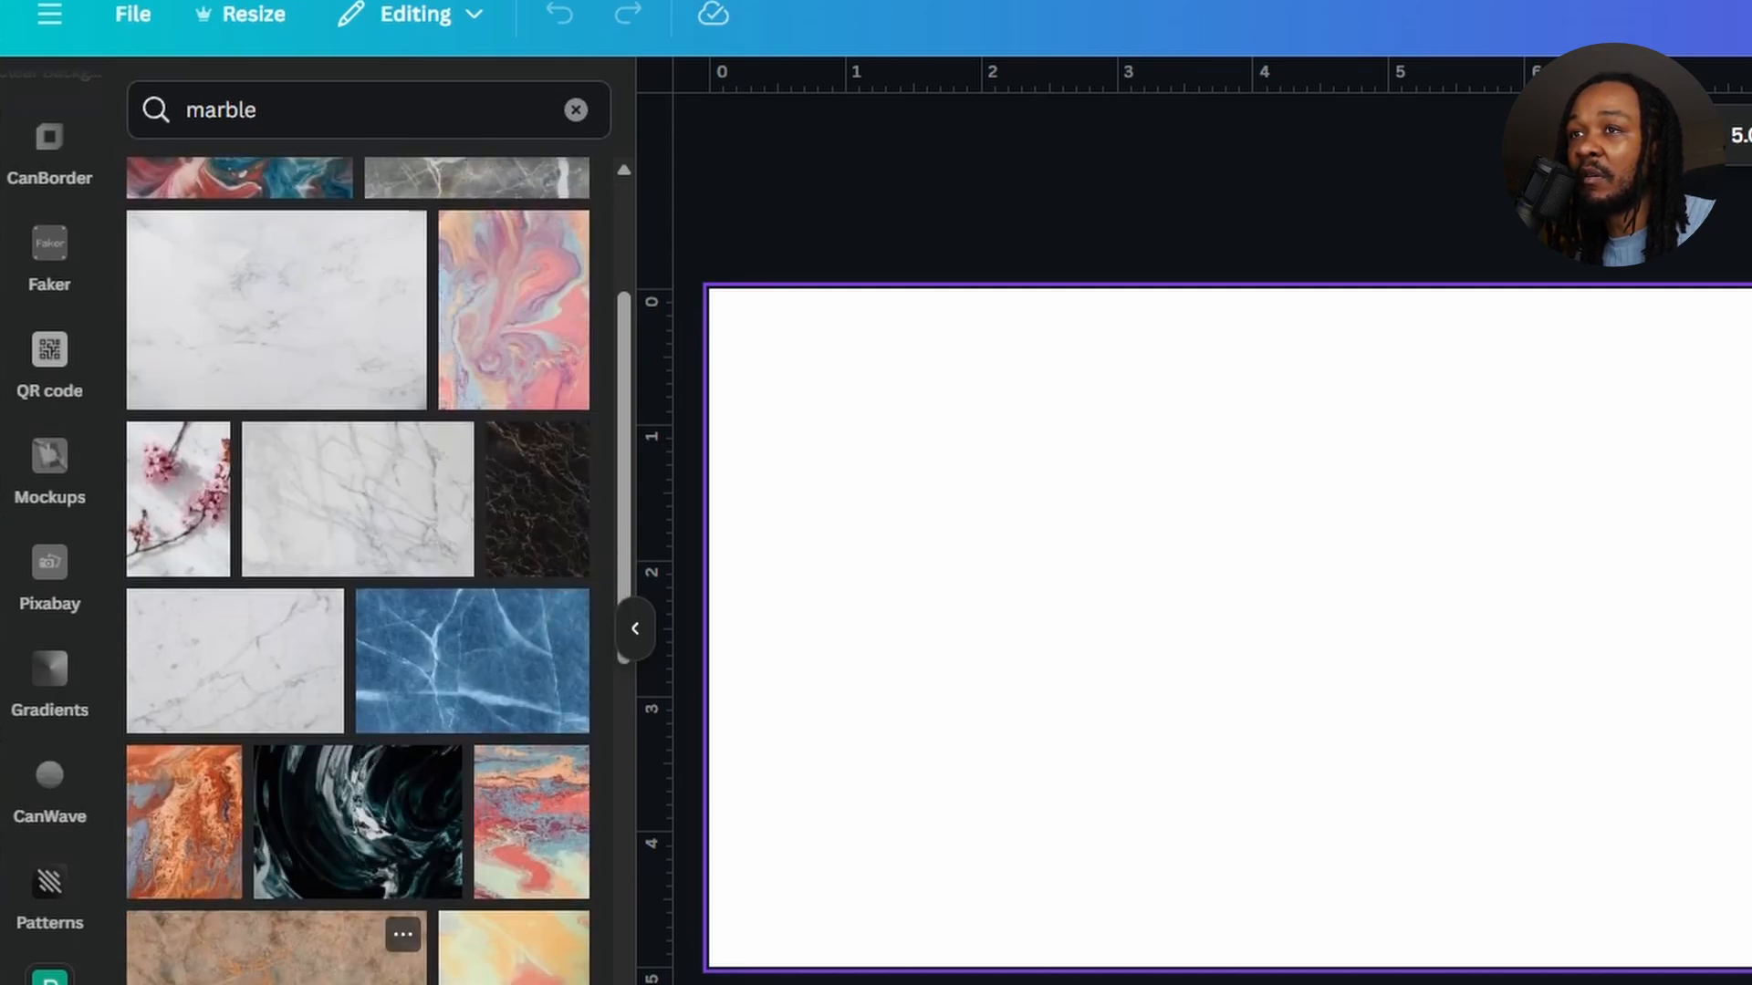
pyautogui.click(274, 949)
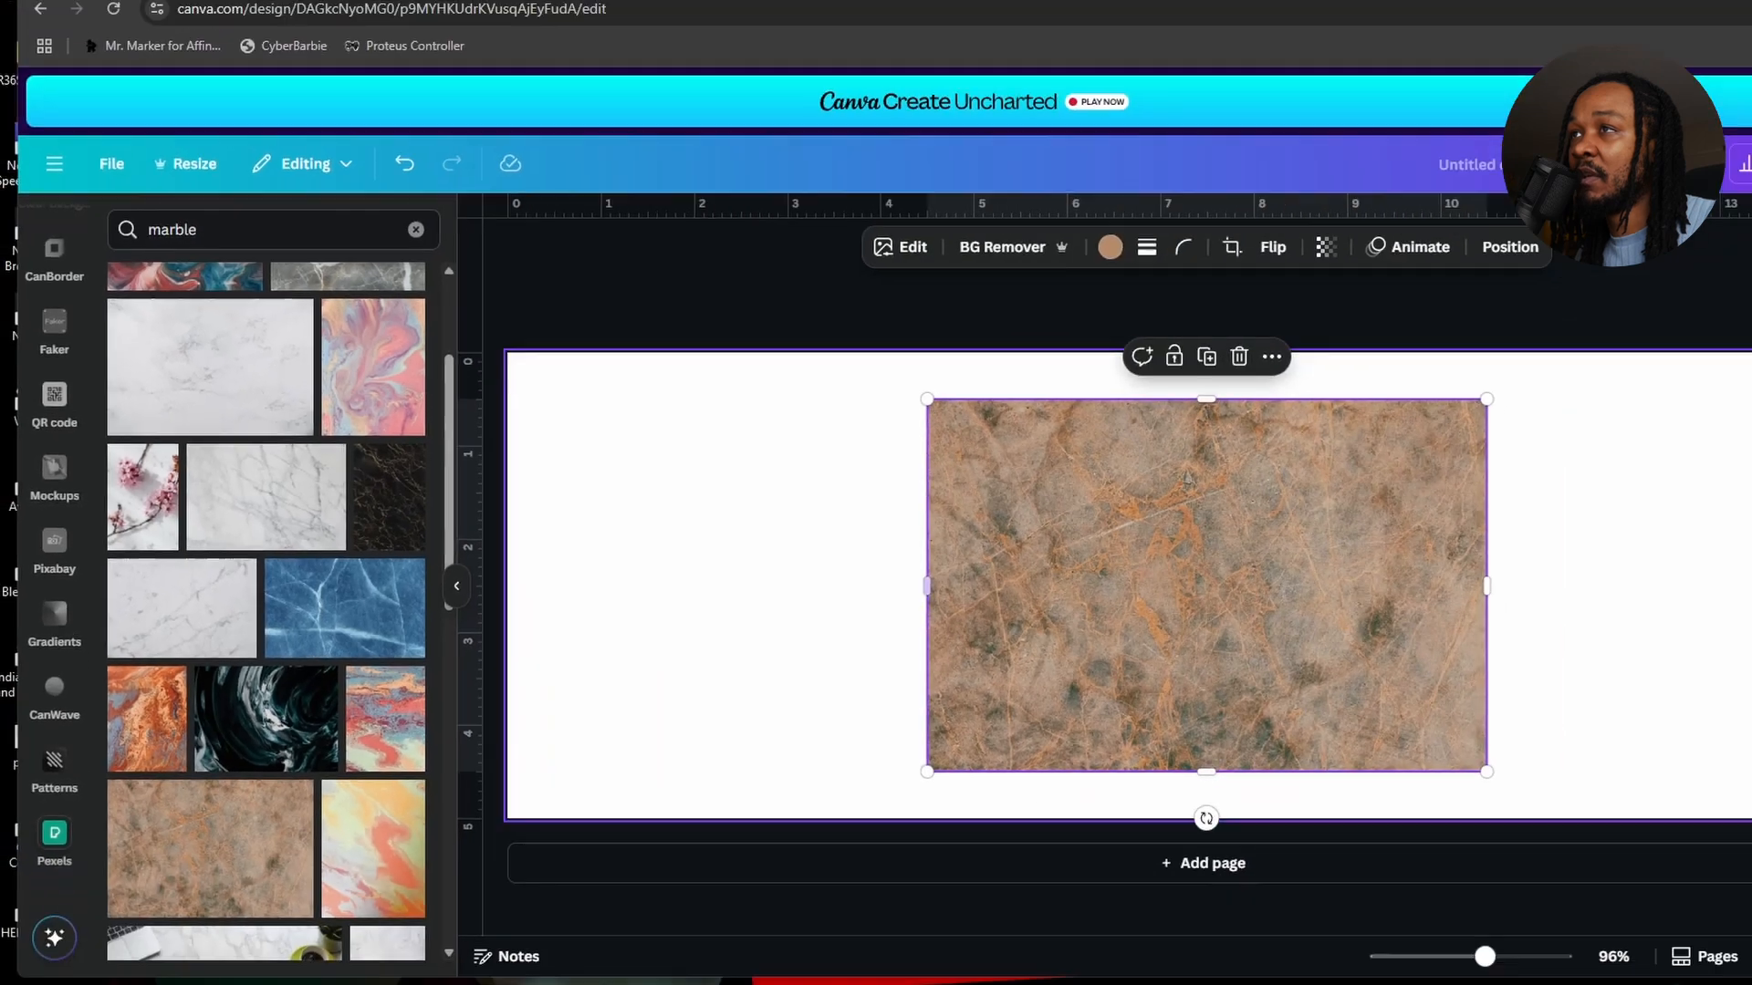
# Stretch the marble photo to cover the whole 15 × 5 in page.
pyautogui.moveTo(927, 585); pyautogui.dragTo(463, 577)
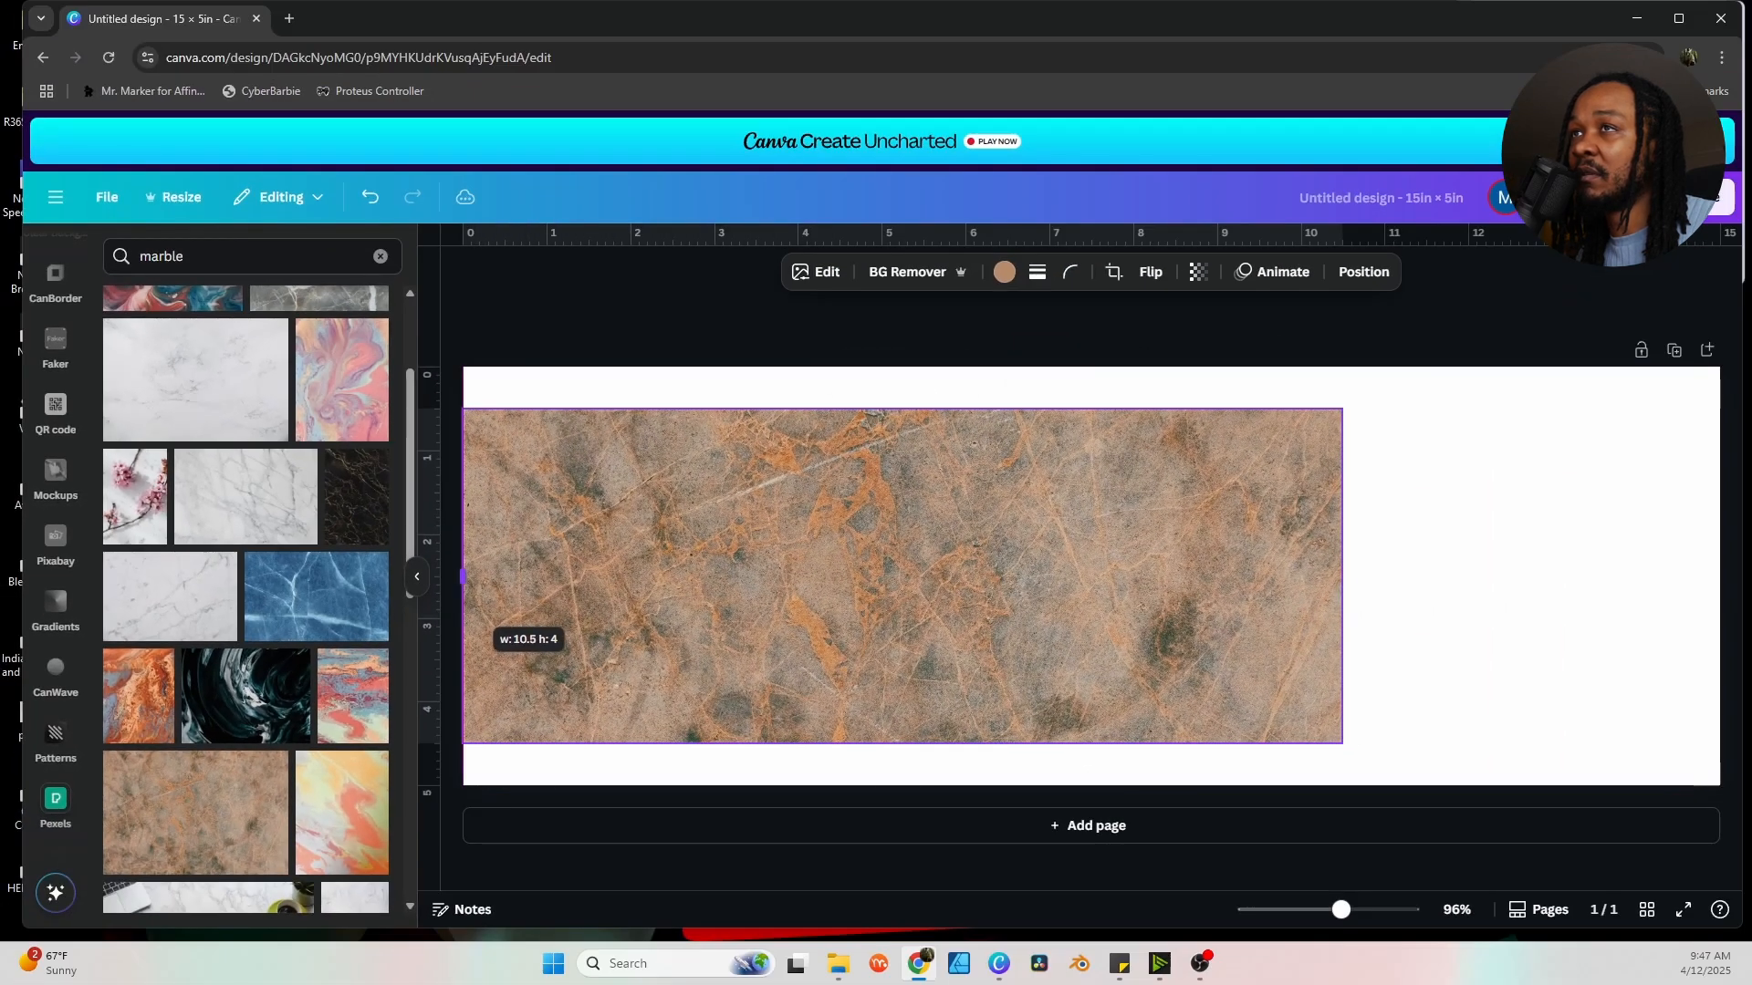
pyautogui.moveTo(902, 409); pyautogui.dragTo(902, 366)
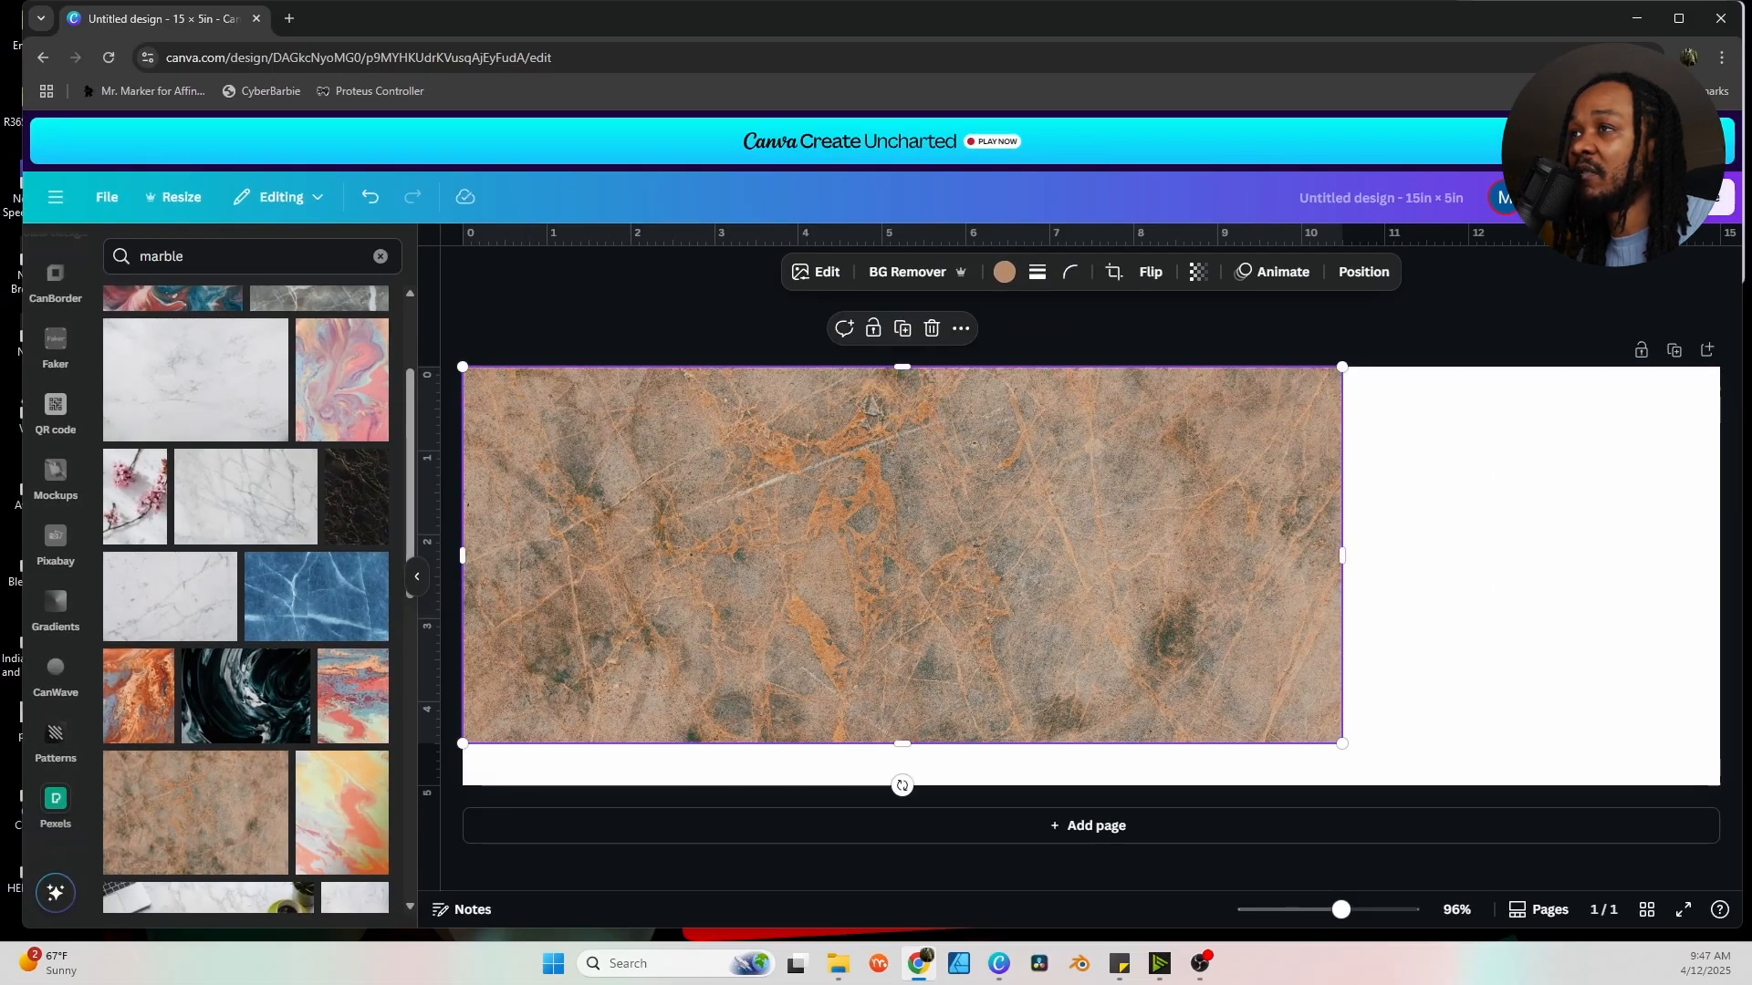
pyautogui.moveTo(901, 743); pyautogui.dragTo(902, 785)
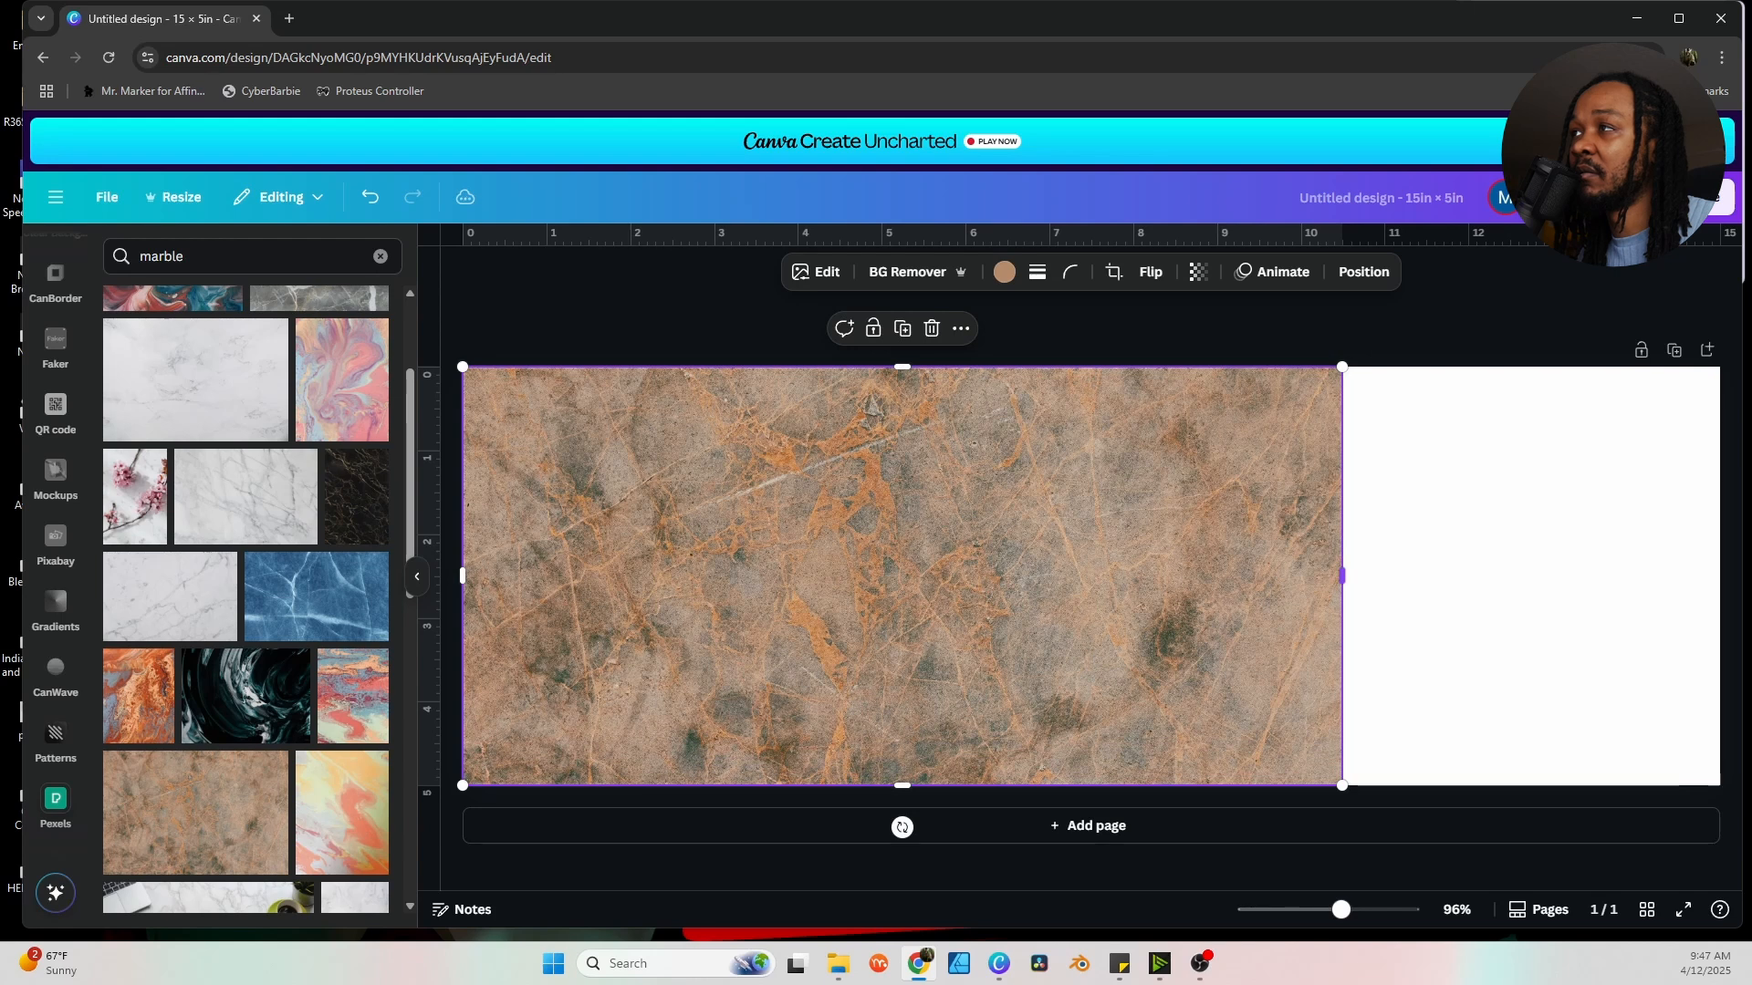
pyautogui.moveTo(1341, 575); pyautogui.dragTo(1720, 575)
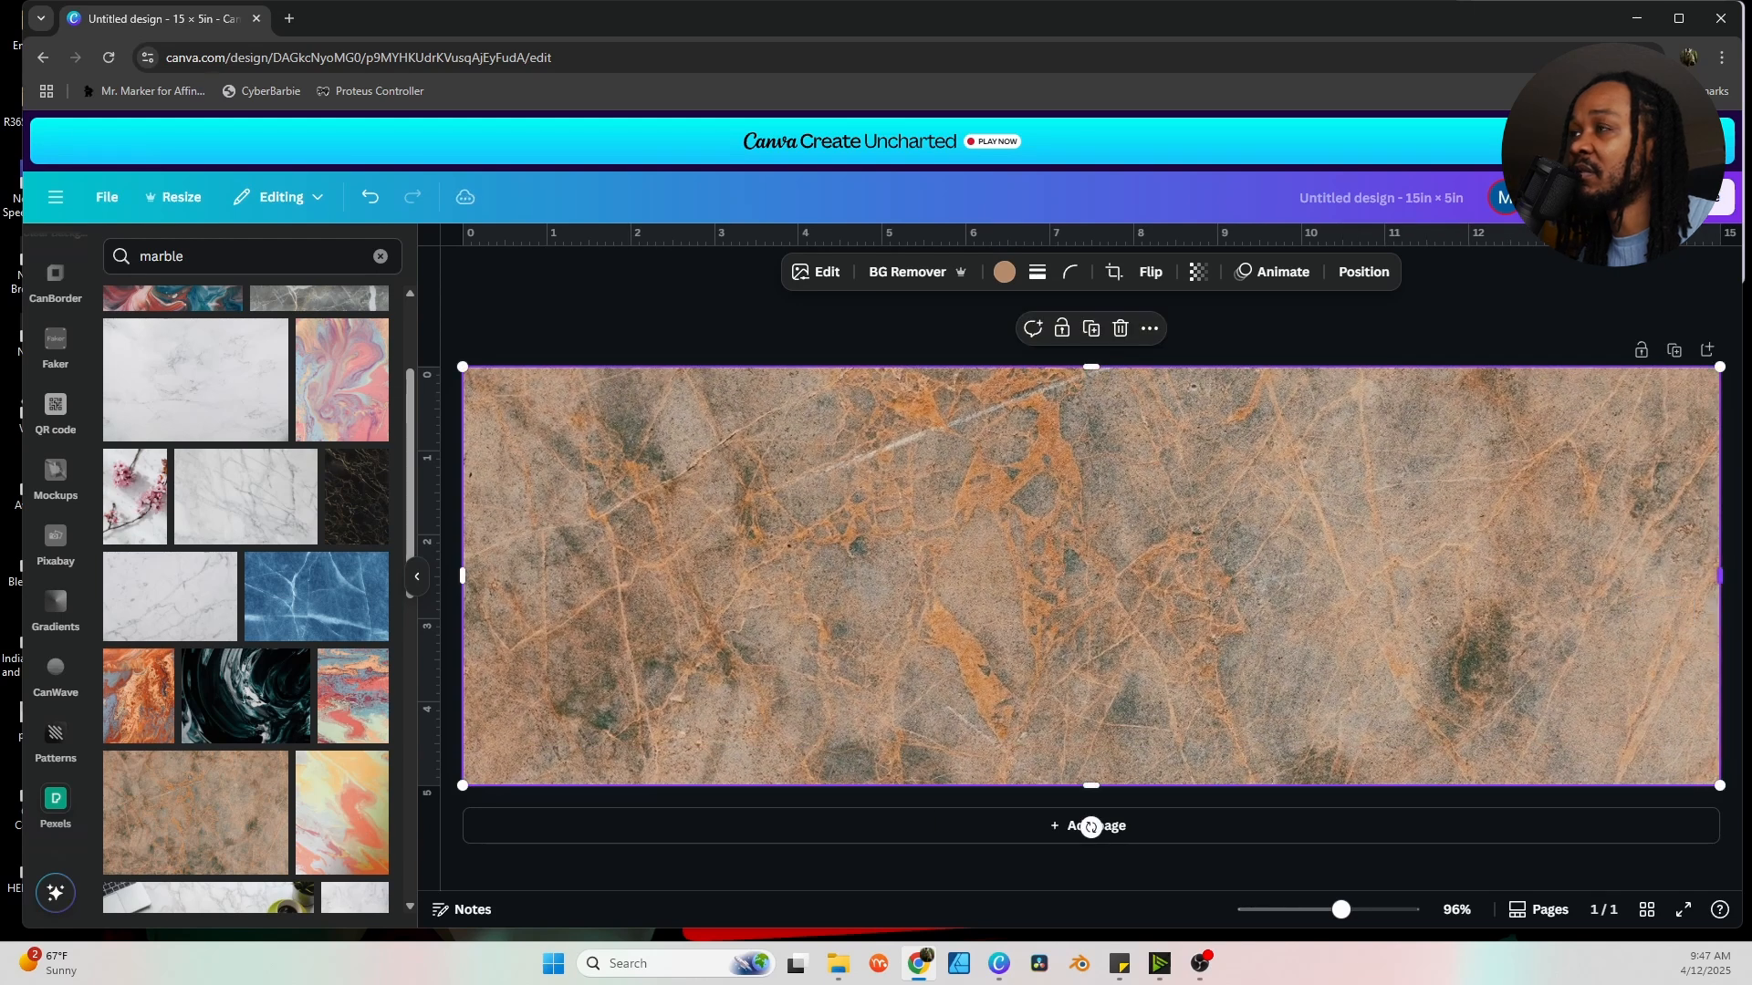
pyautogui.press('Escape')
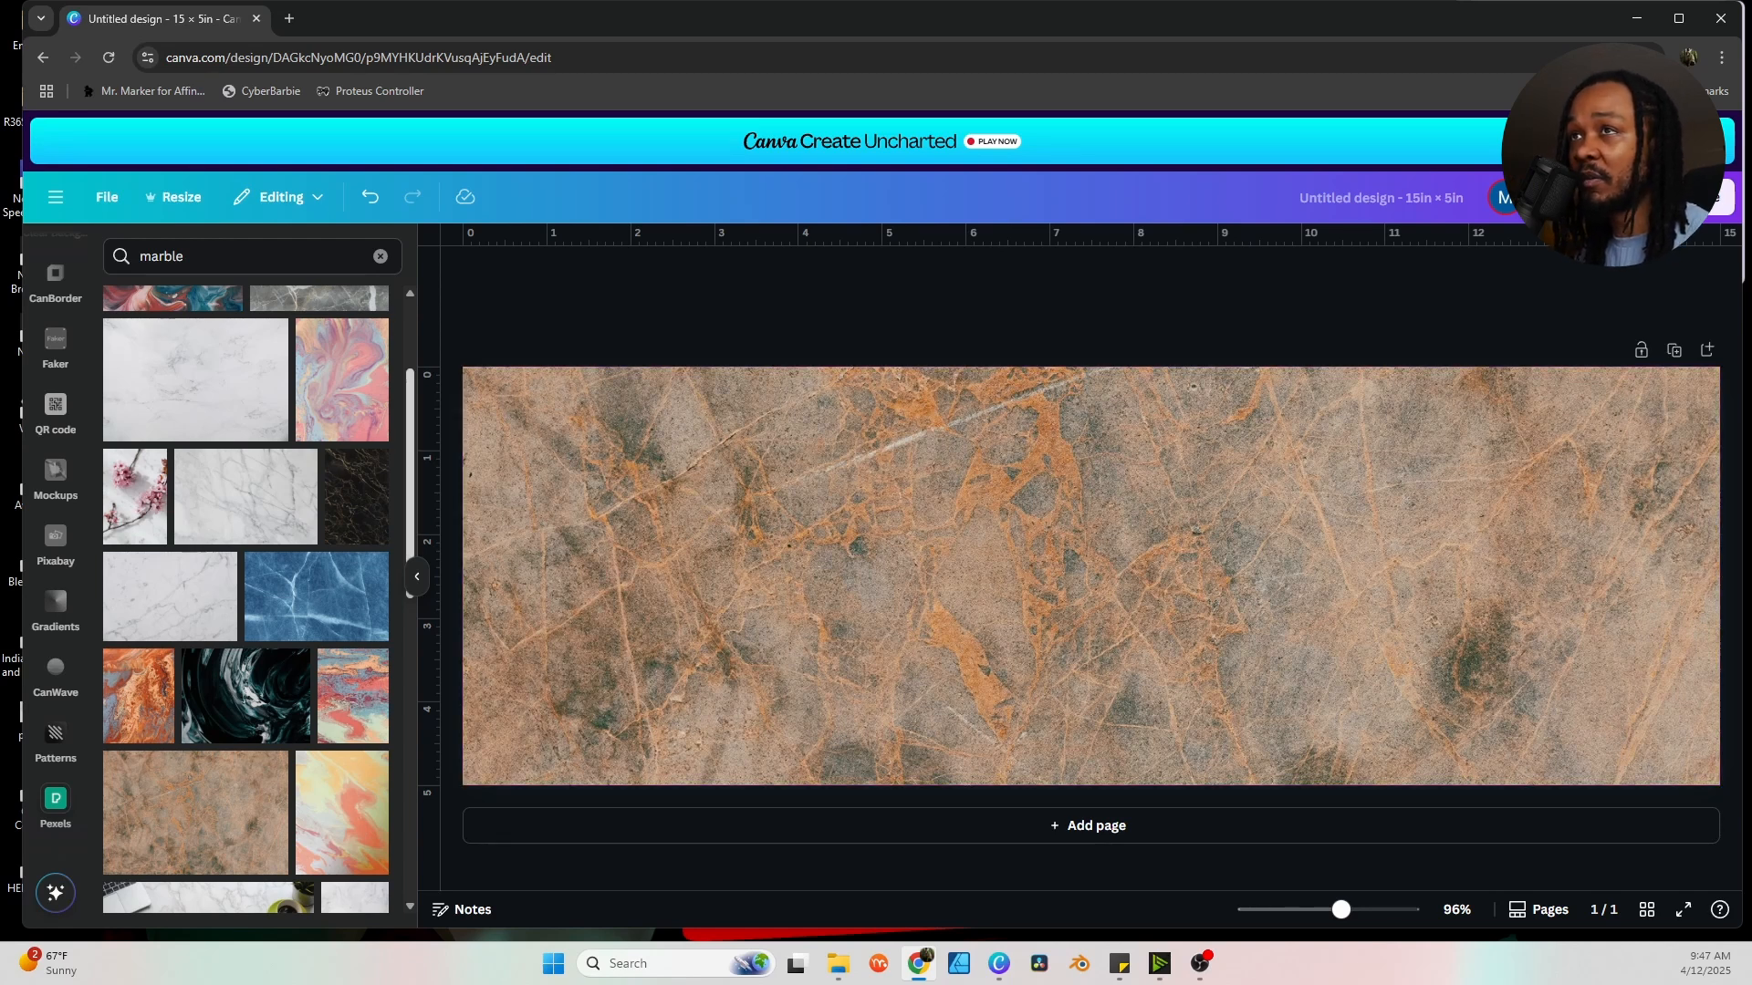
pyautogui.scroll(-1, 244, 600)
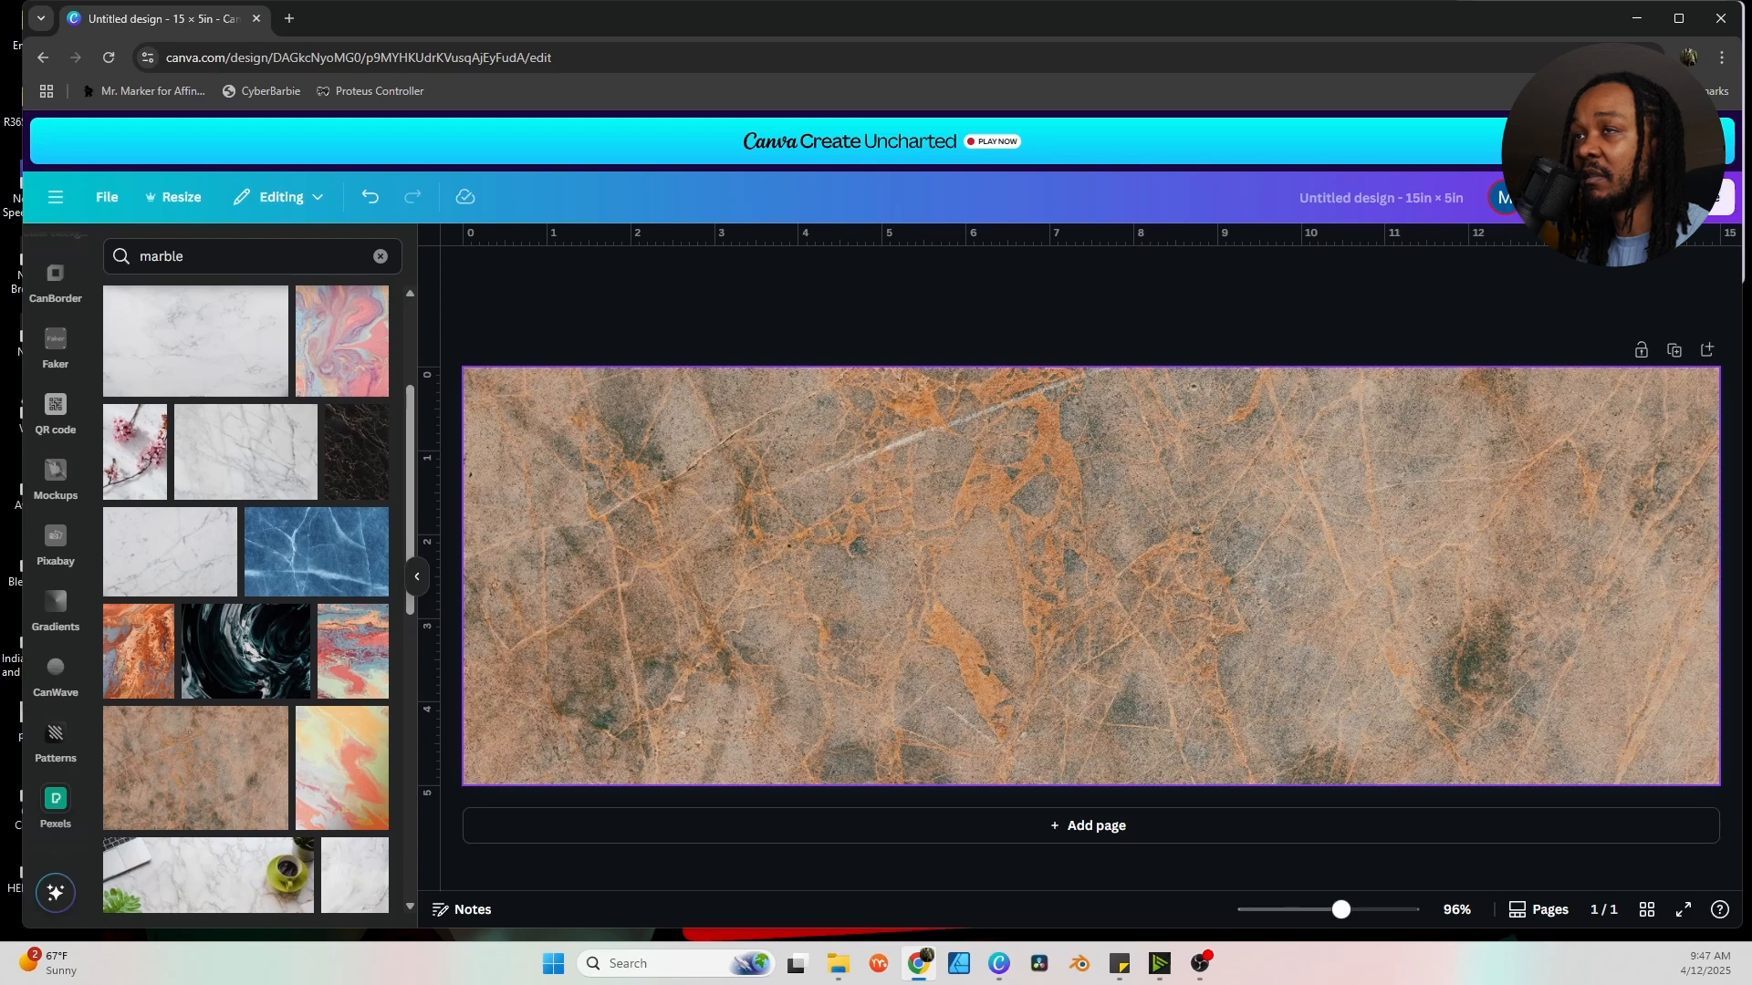
# Select the page background layer behind the marble photo in the Layers list.
pyautogui.click(1091, 575)
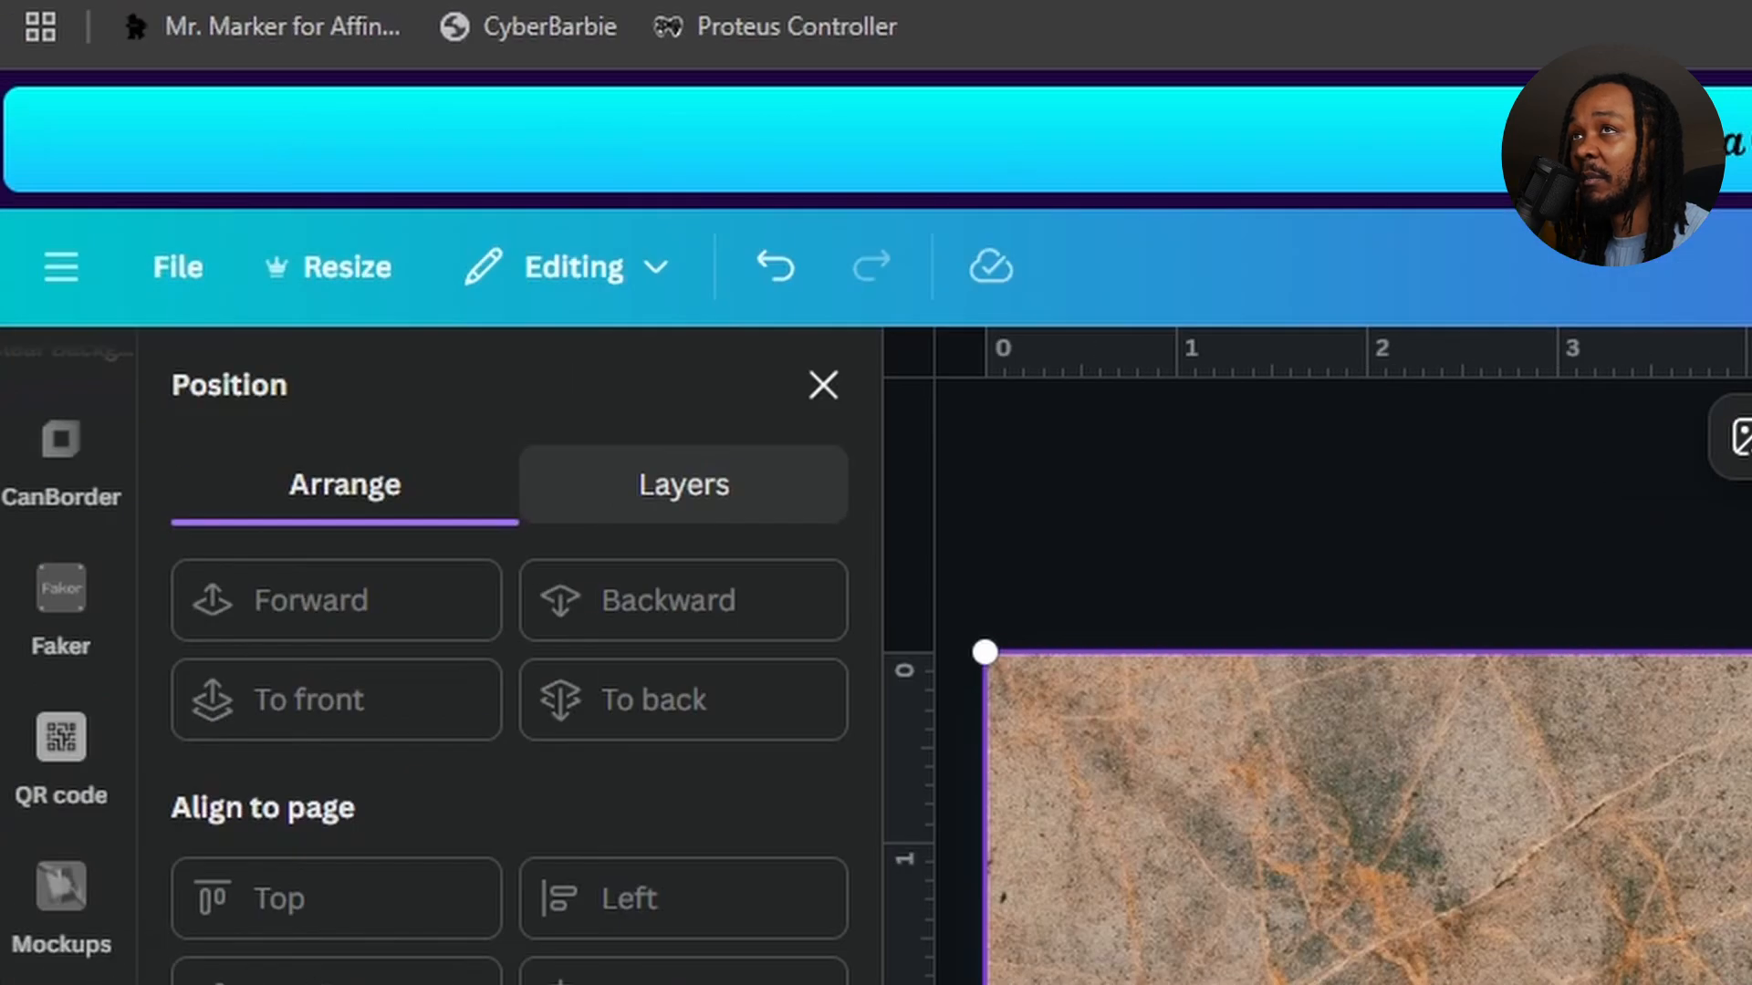
pyautogui.click(685, 484)
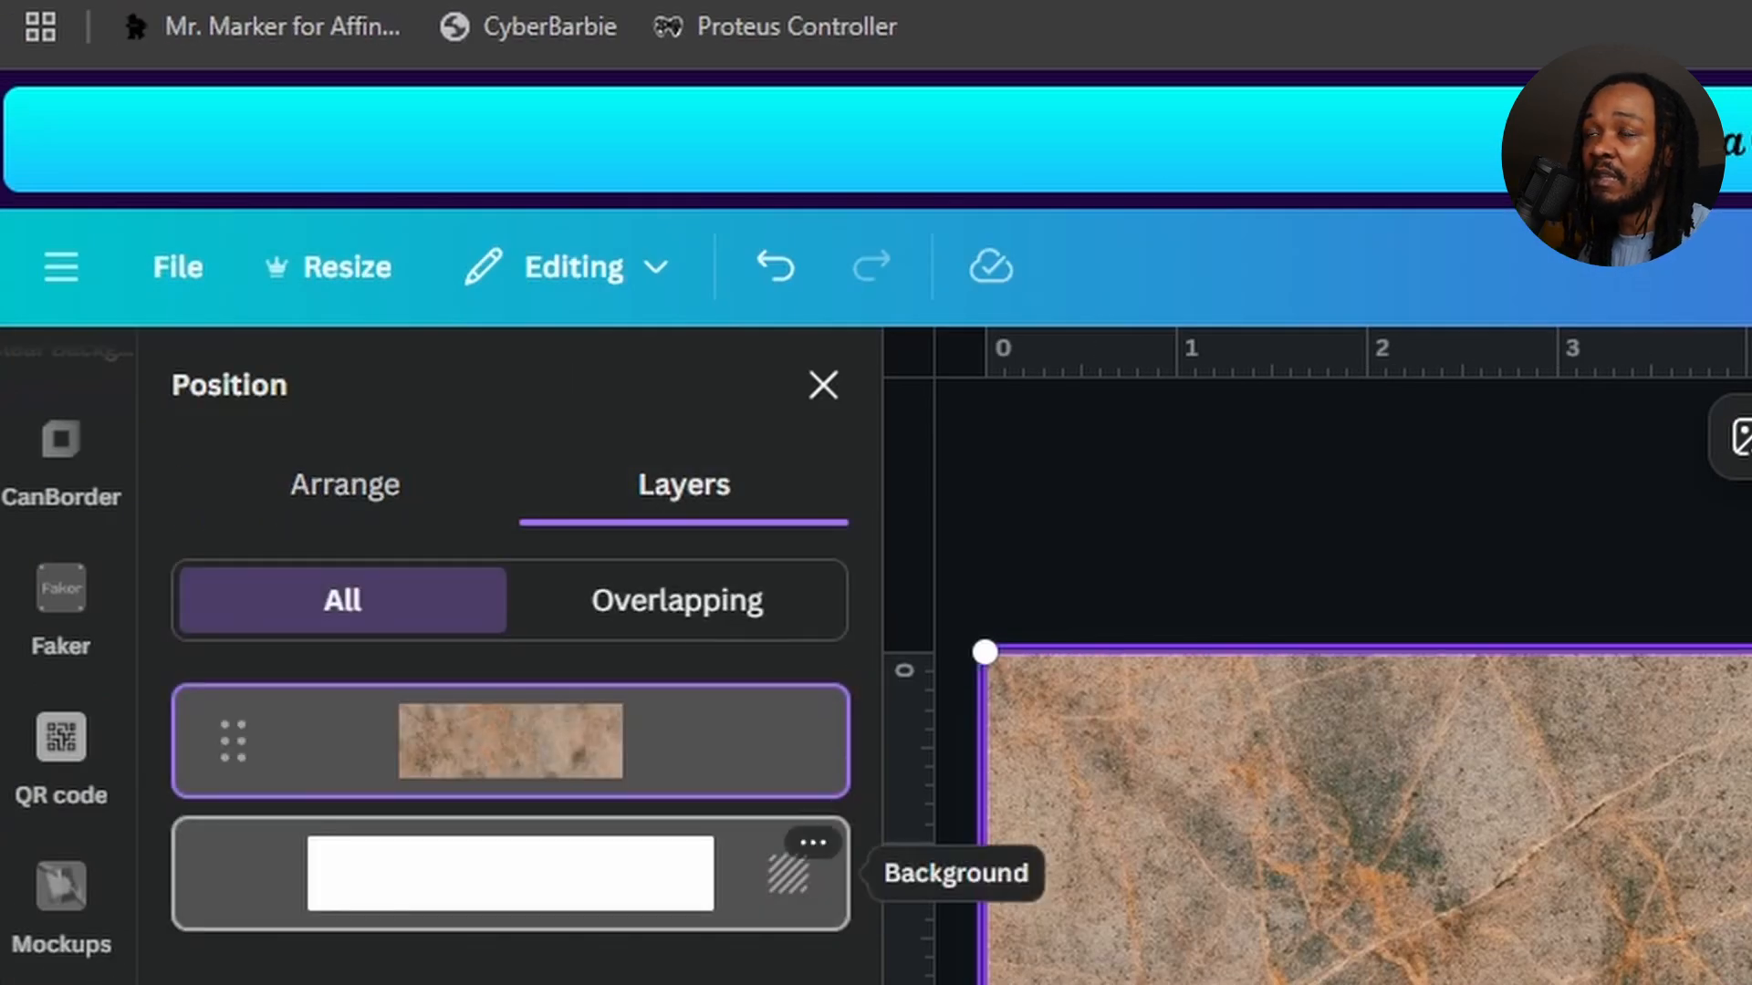
pyautogui.click(511, 874)
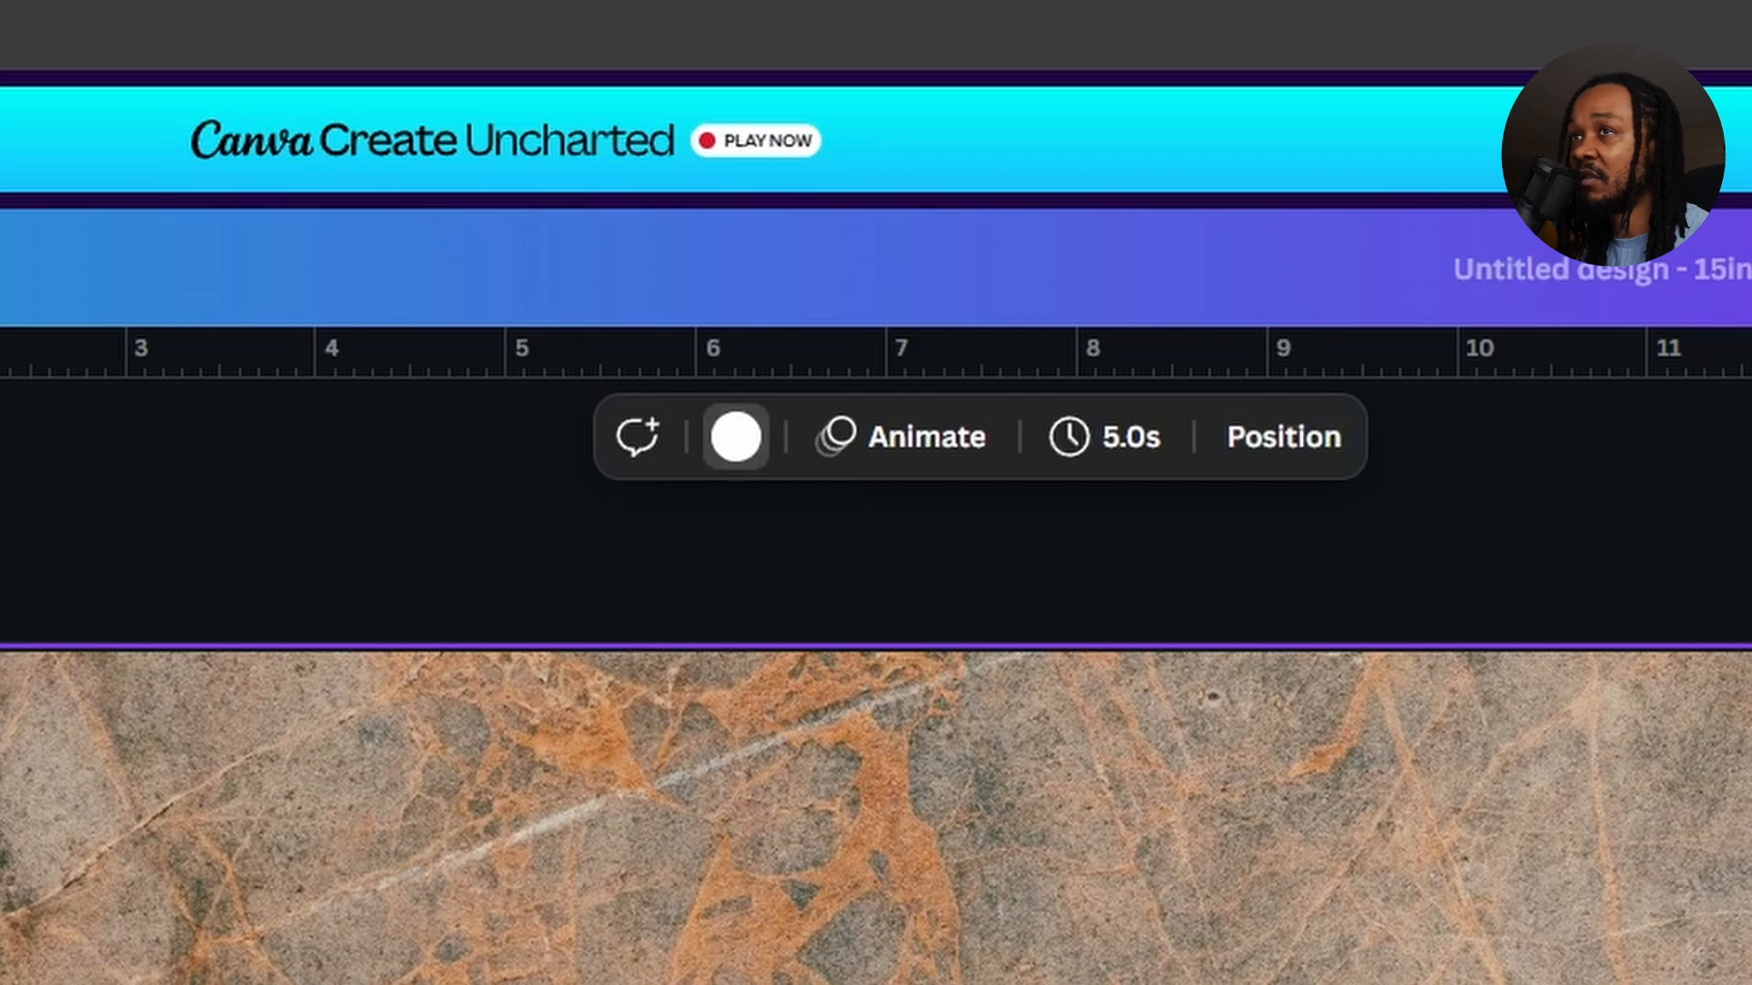
# Create a custom dark brown colour #66432F and apply it to the background.
pyautogui.click(735, 438)
pyautogui.click(651, 683)
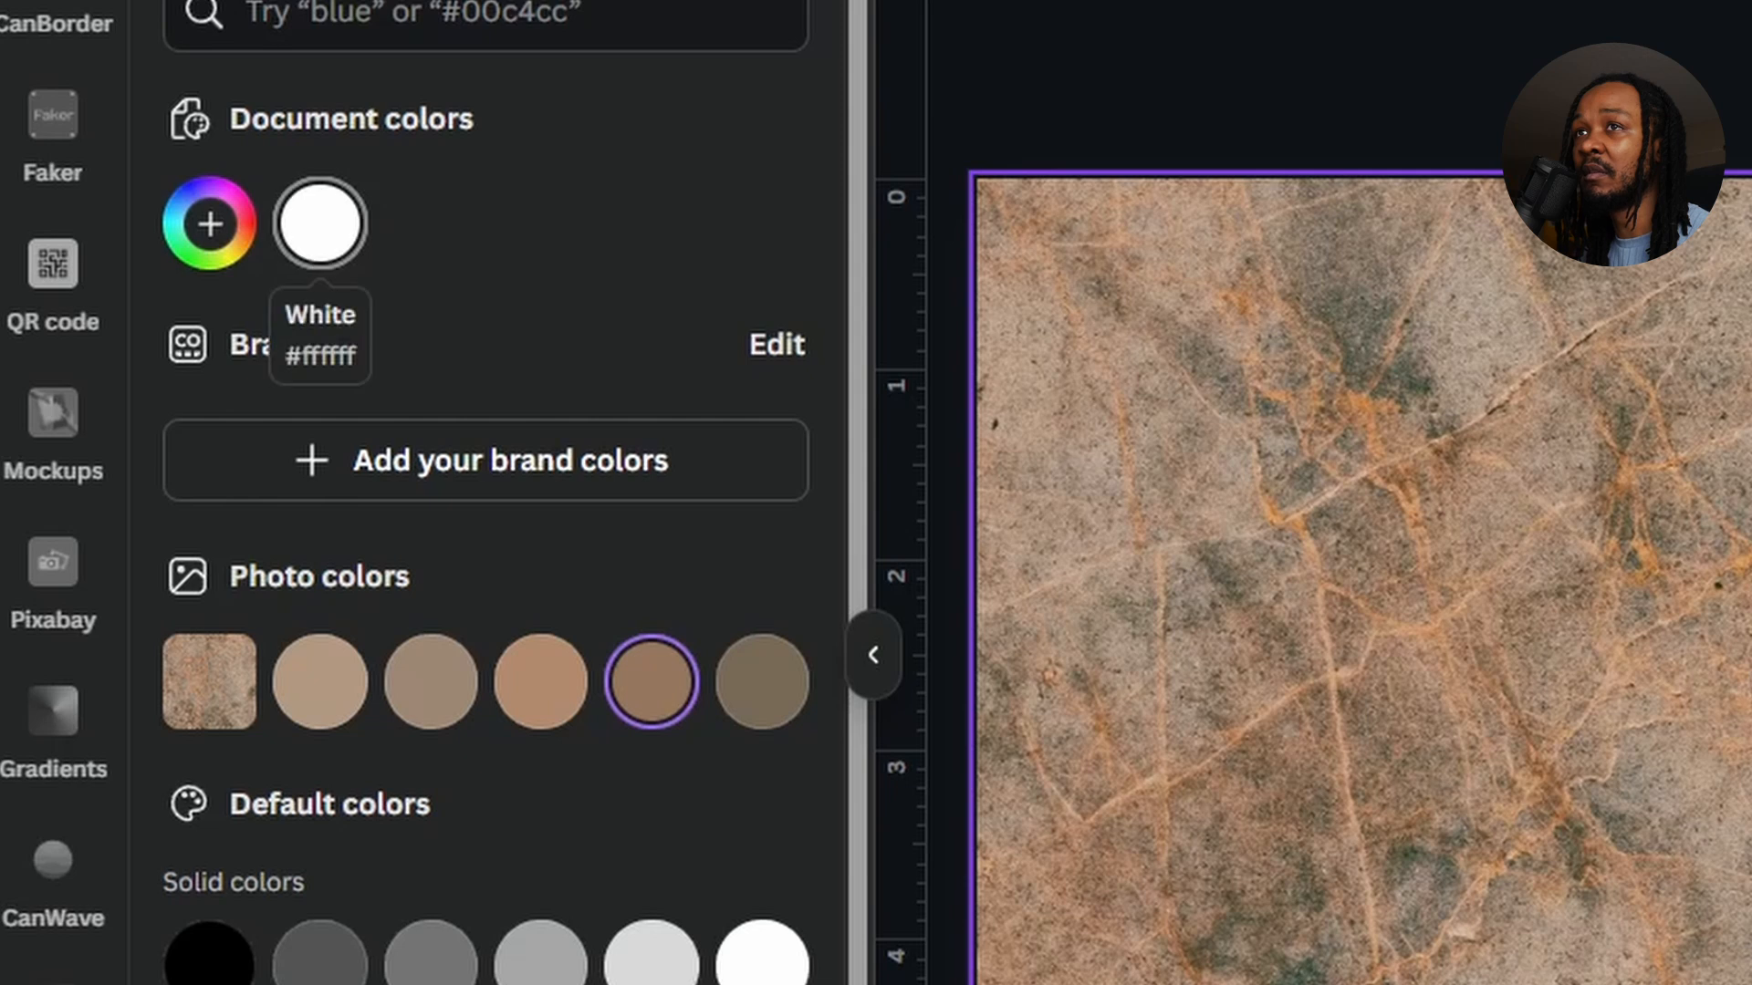
pyautogui.click(209, 224)
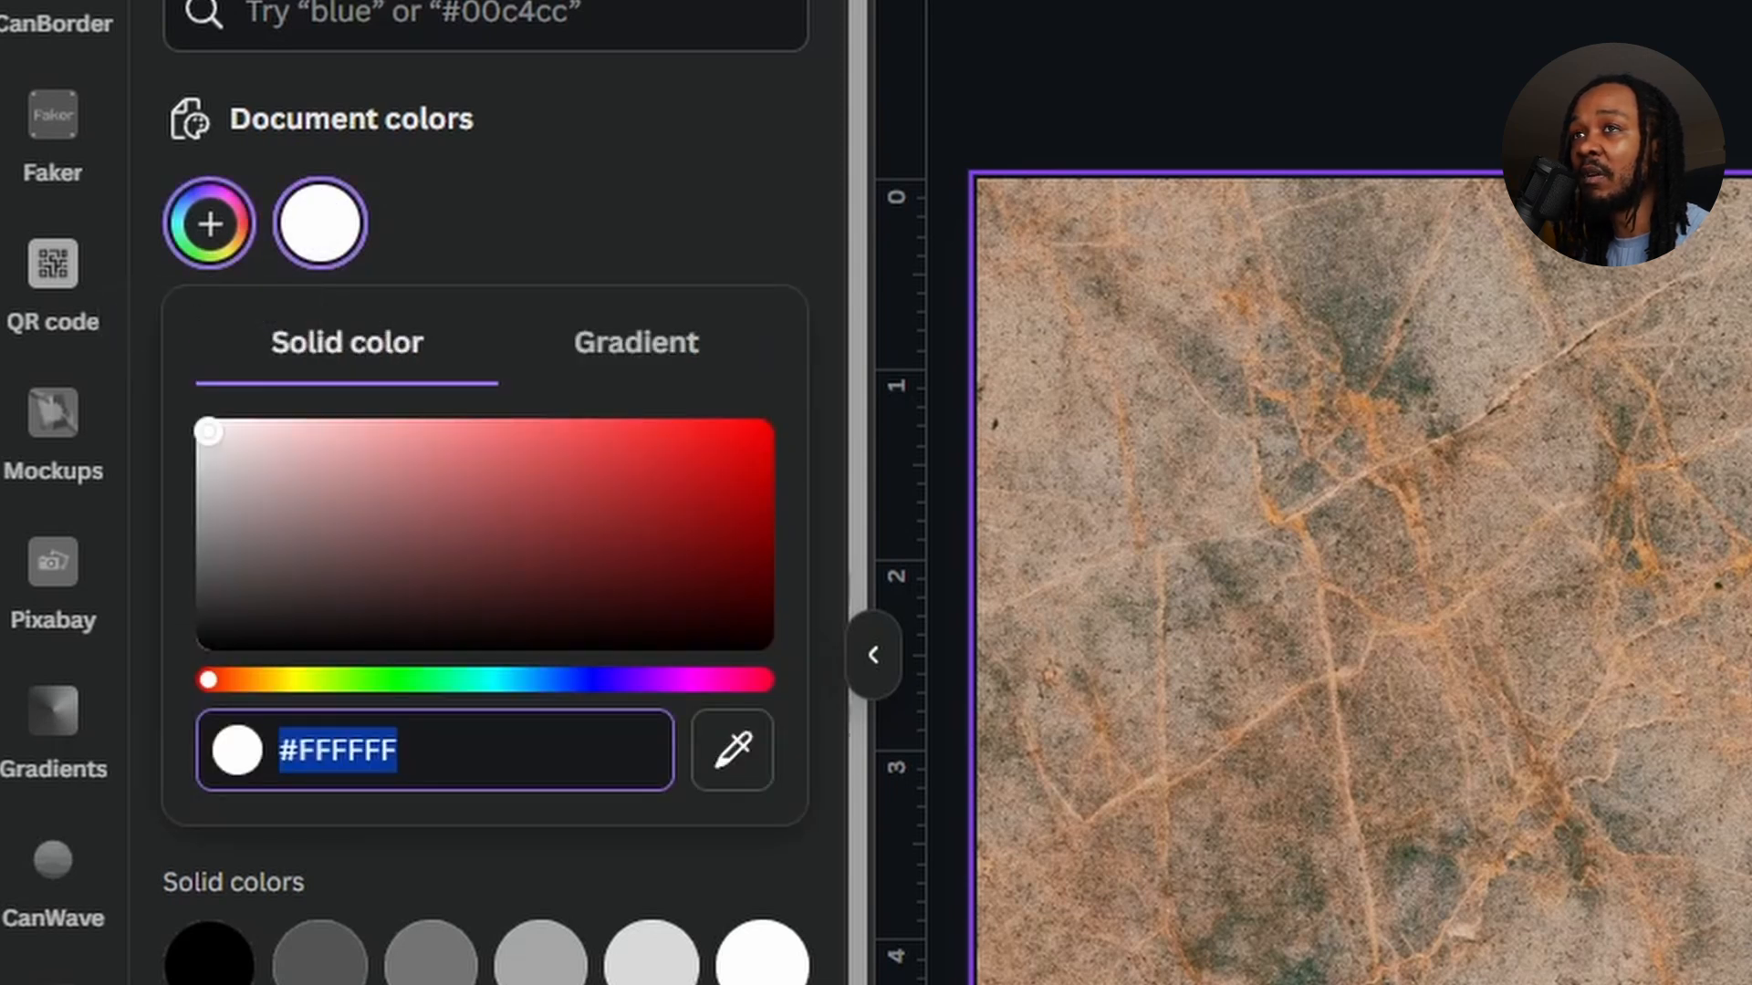
pyautogui.moveTo(483, 509); pyautogui.dragTo(585, 539)
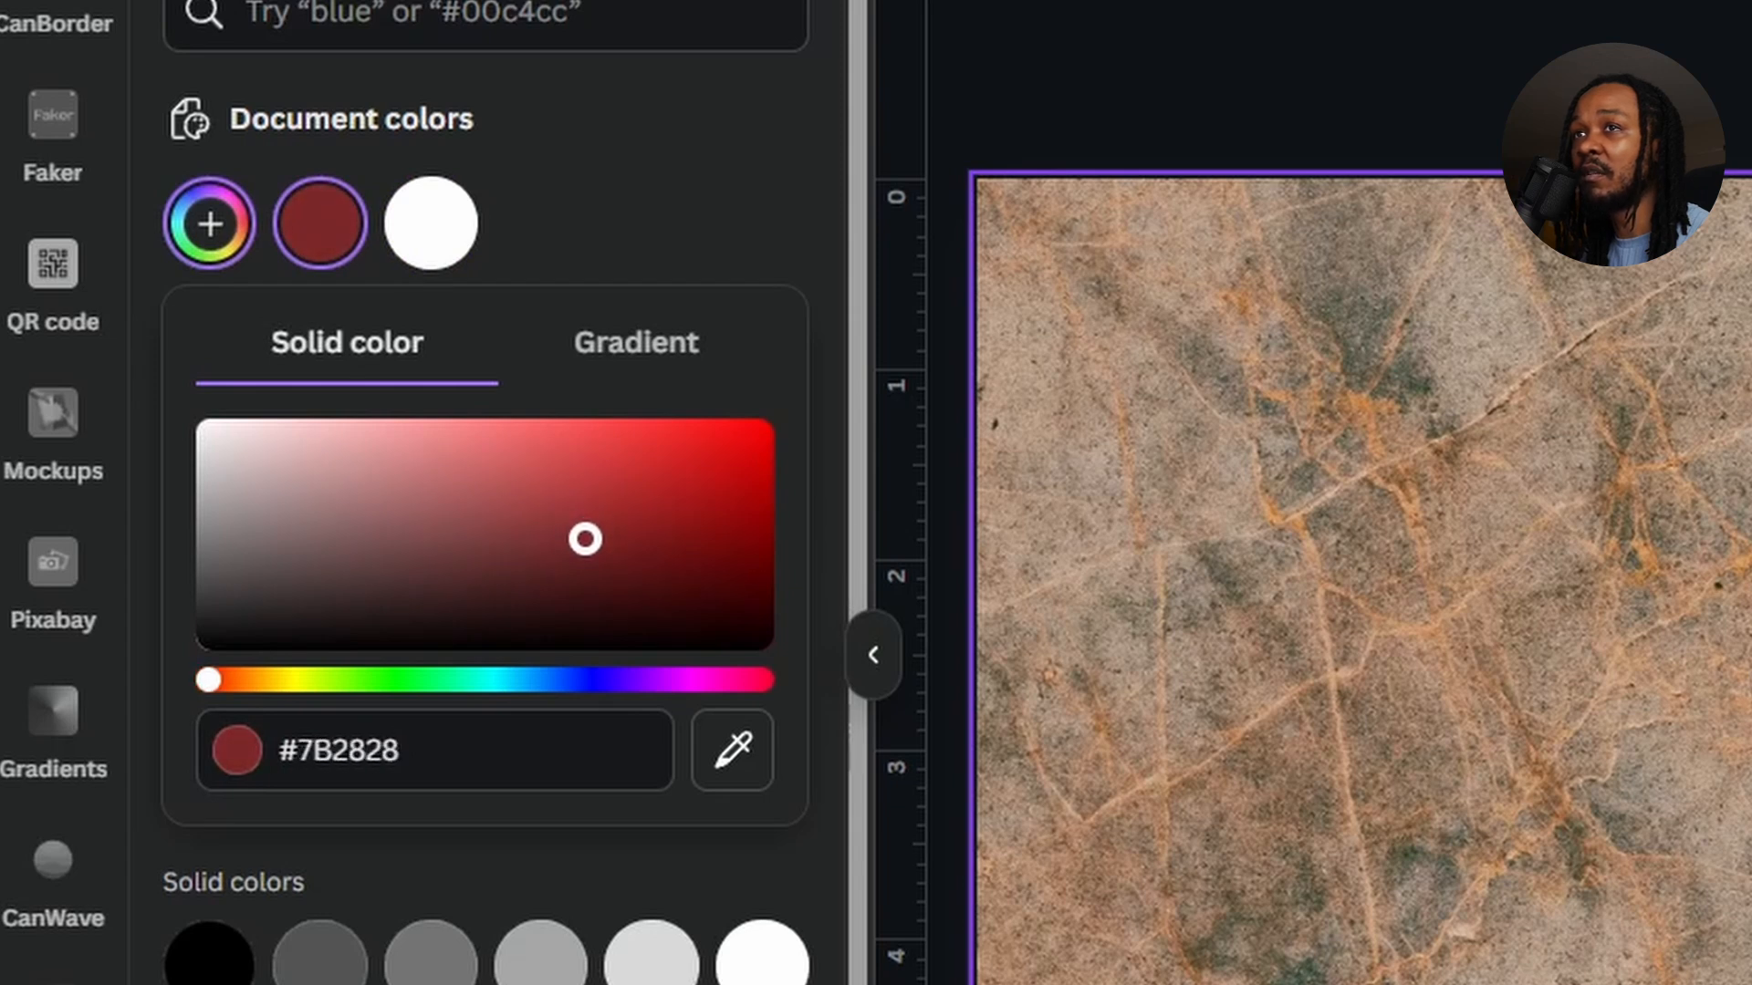
pyautogui.moveTo(208, 680); pyautogui.dragTo(234, 680)
pyautogui.moveTo(585, 539); pyautogui.dragTo(531, 551)
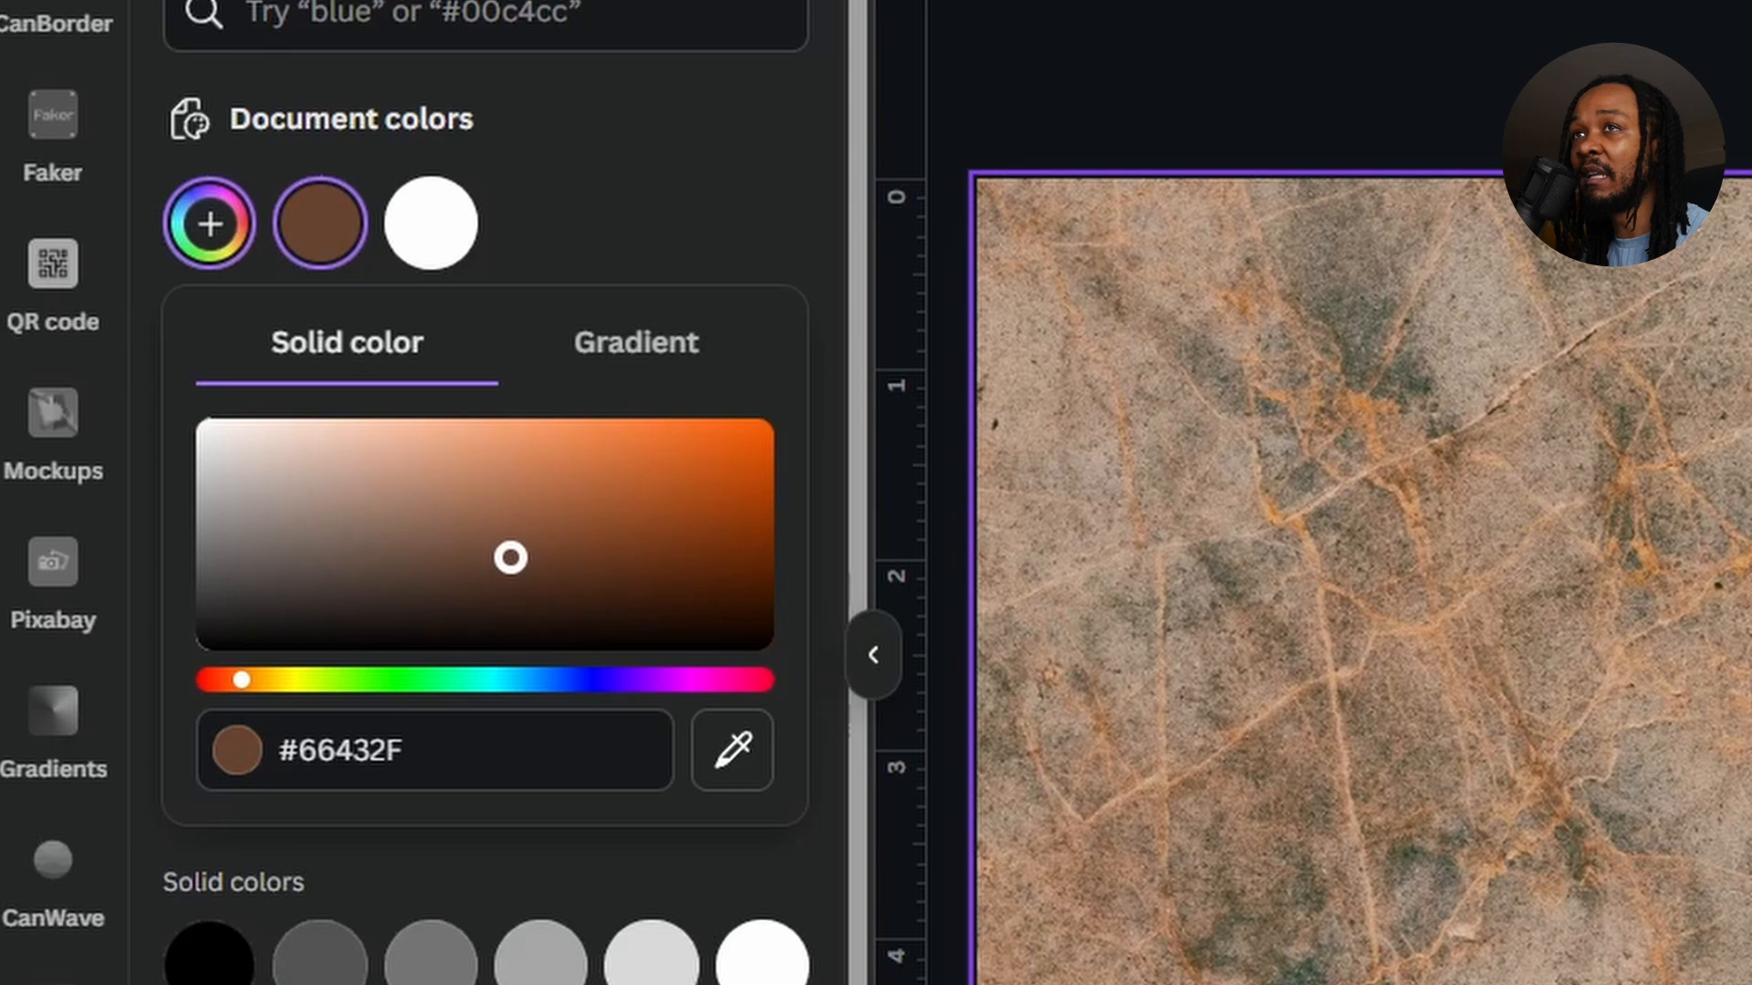
pyautogui.press('Escape')
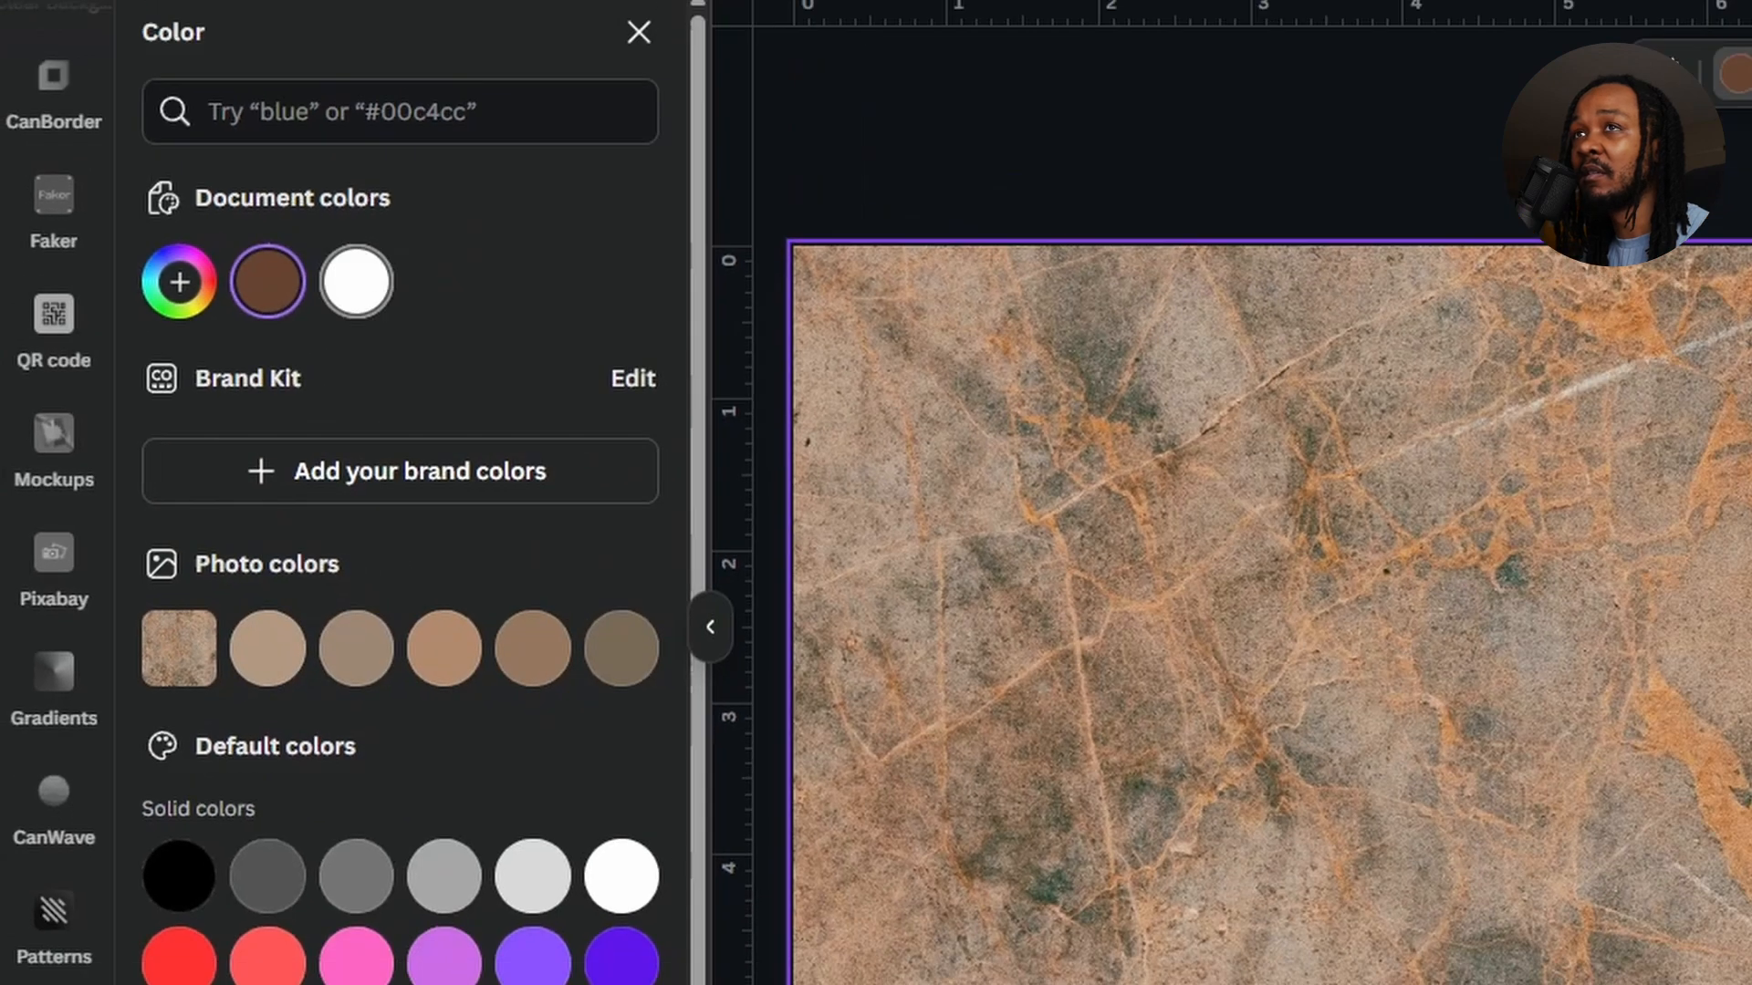
pyautogui.click(319, 223)
pyautogui.press('Escape')
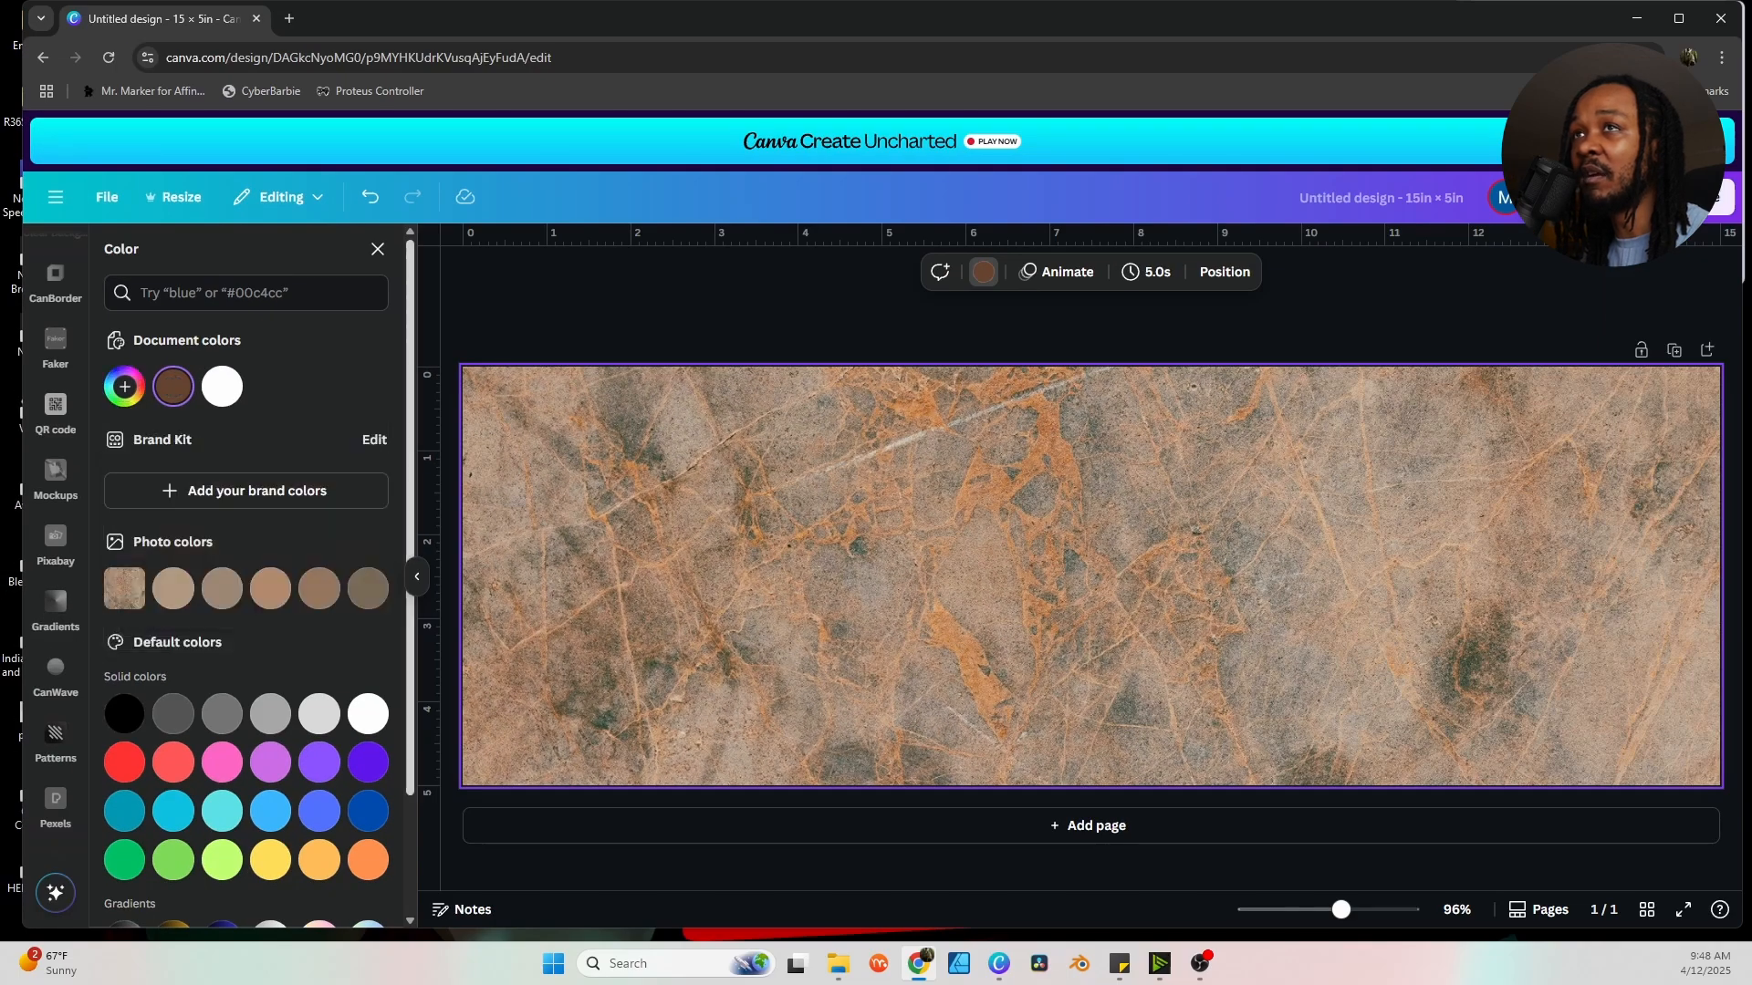
# Set the marble photo's transparency to 30 so the brown background tints it.
pyautogui.click(377, 248)
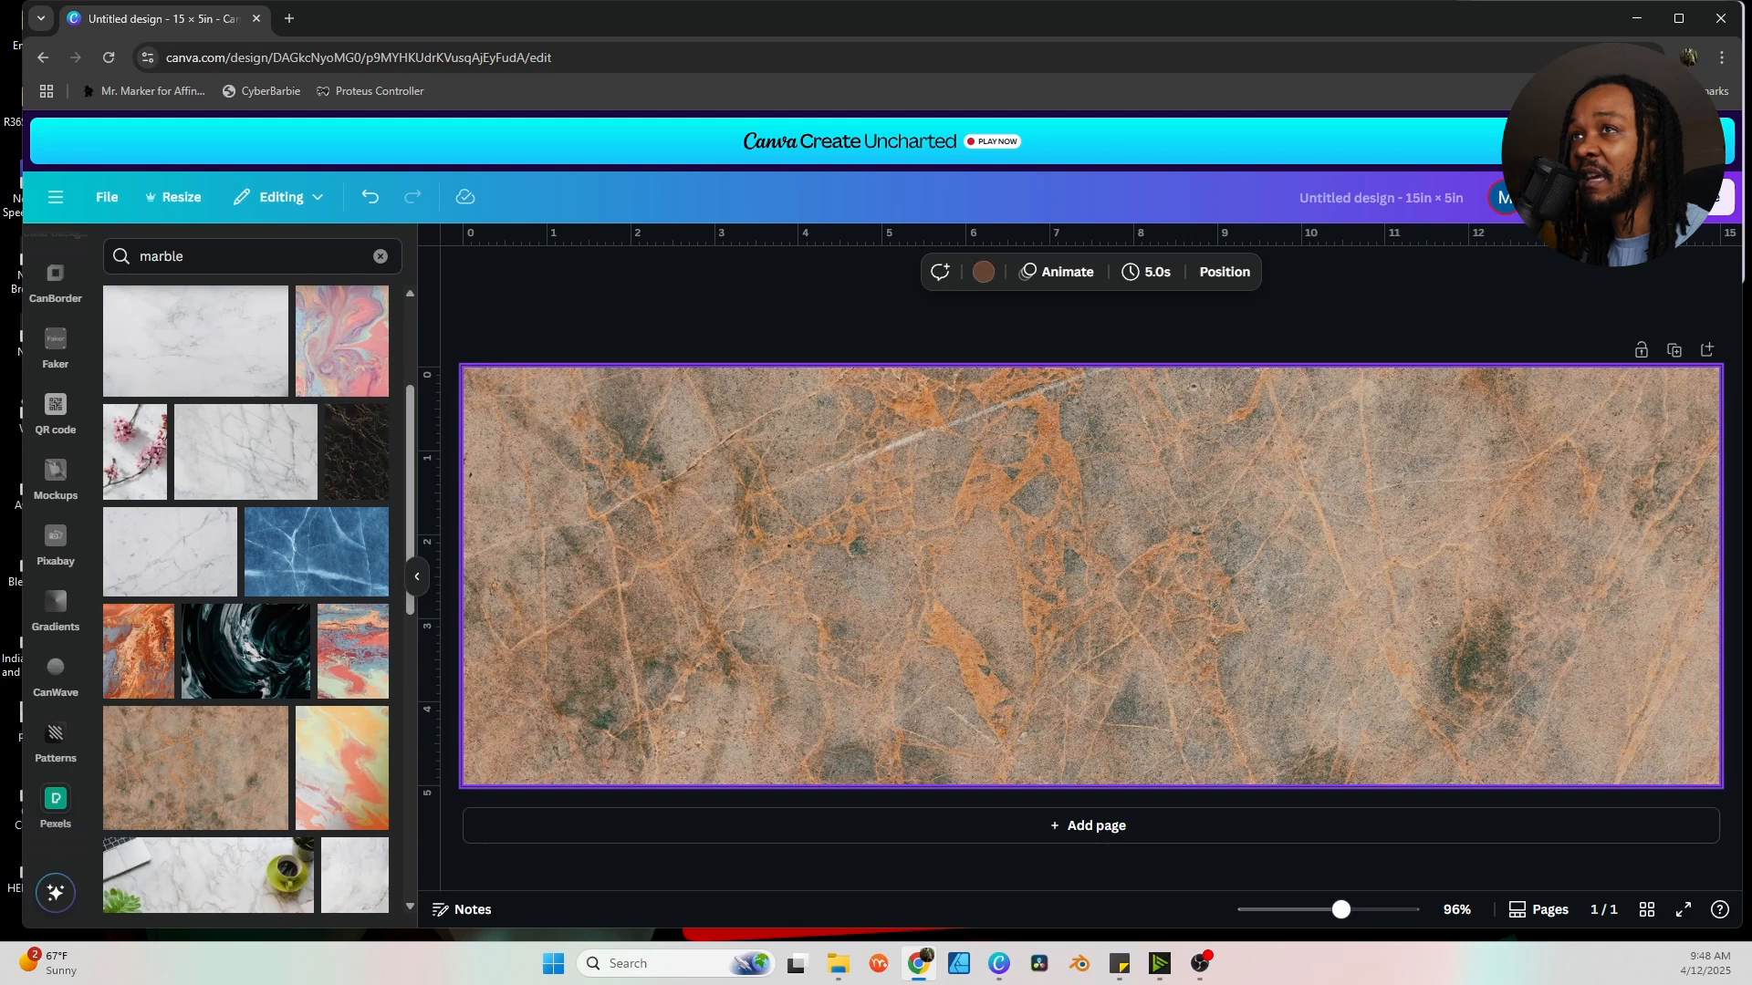
pyautogui.click(730, 320)
pyautogui.click(913, 548)
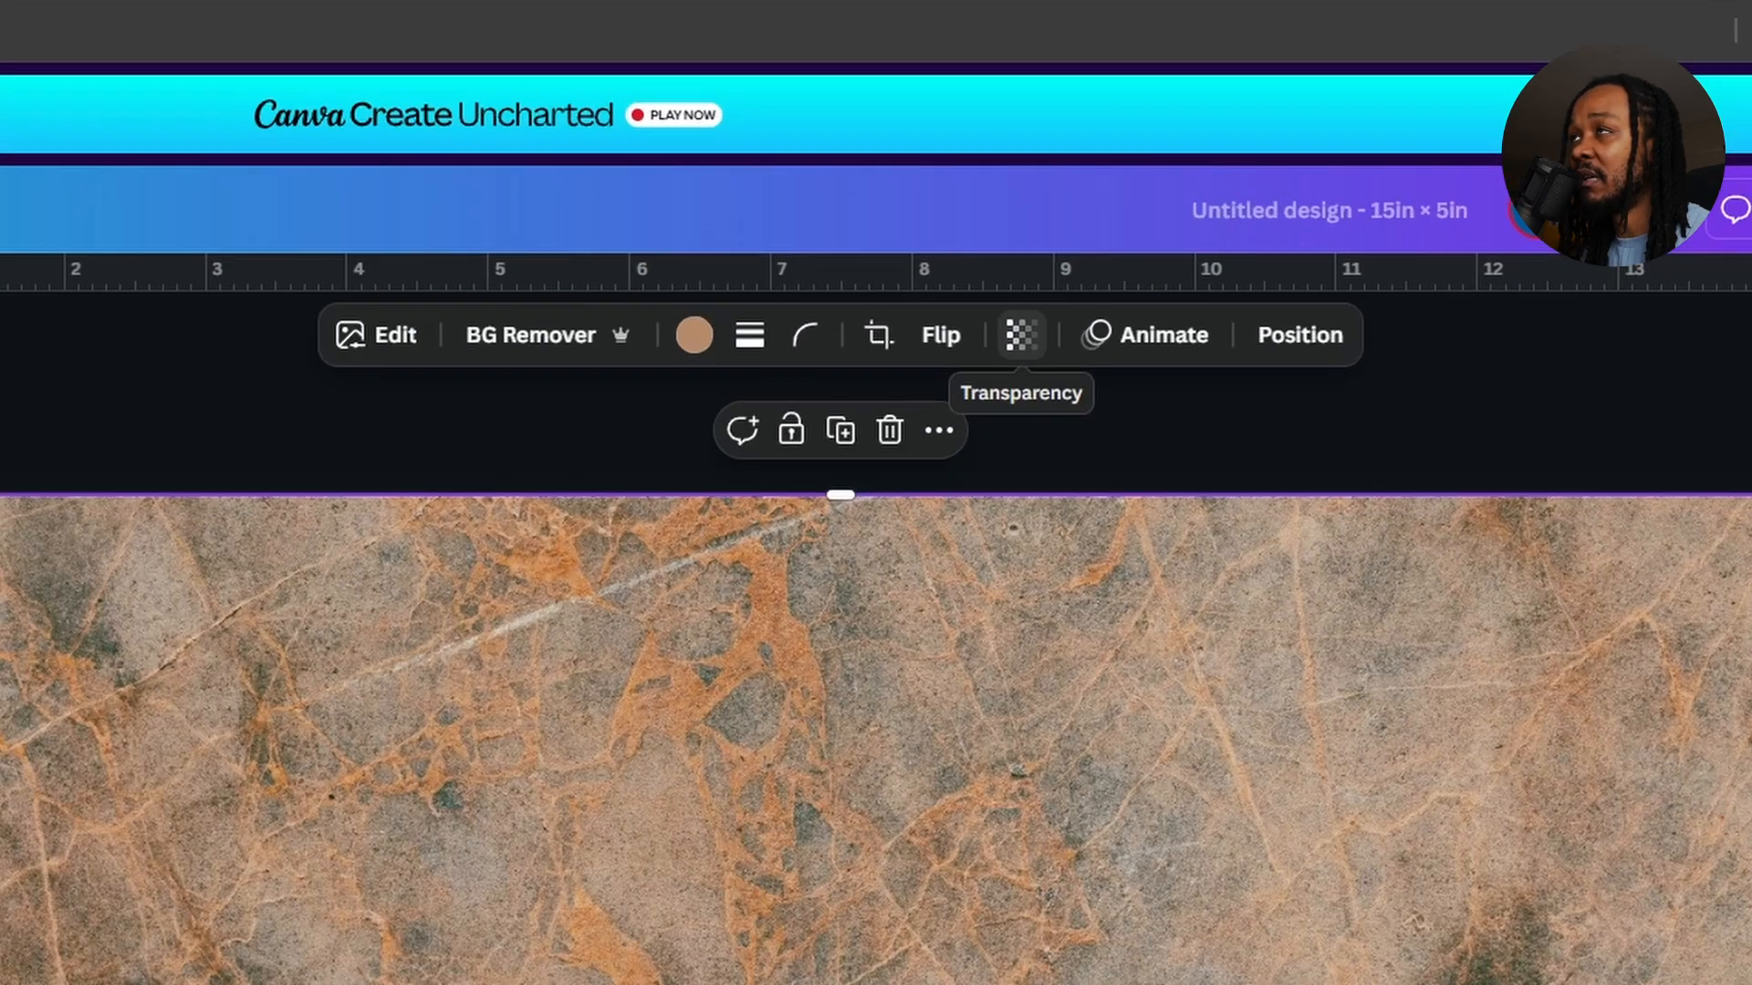
pyautogui.click(1198, 272)
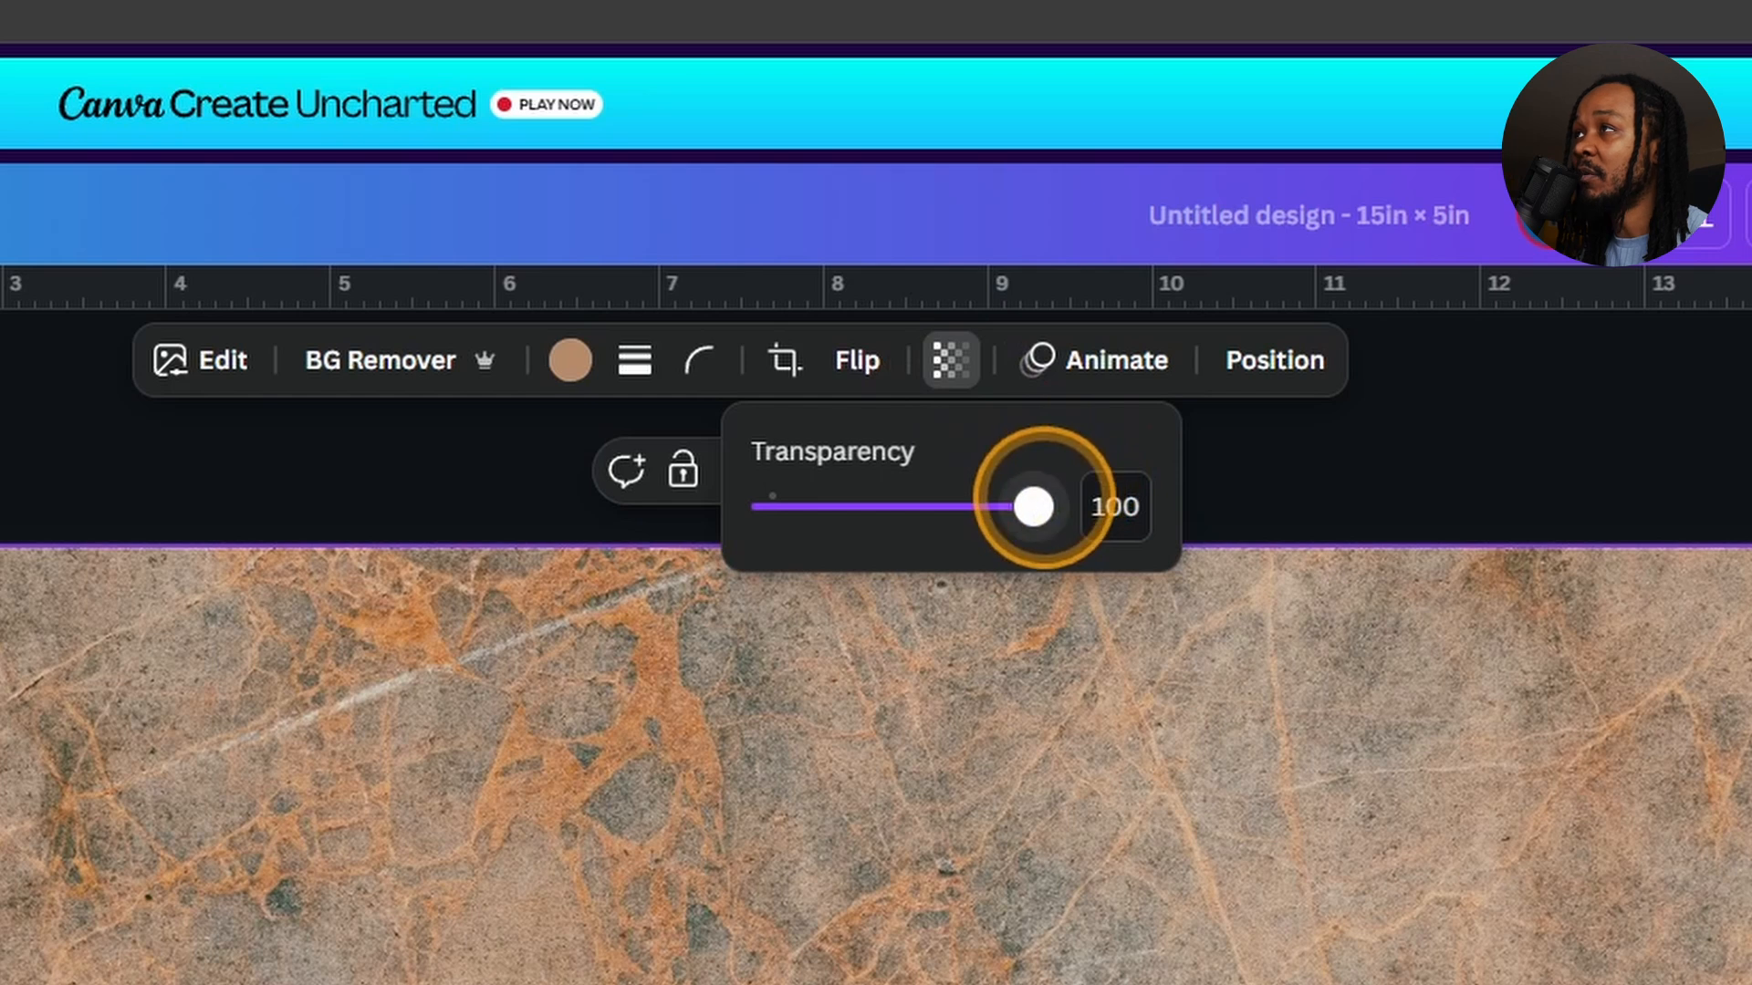
pyautogui.moveTo(1033, 507); pyautogui.dragTo(848, 507)
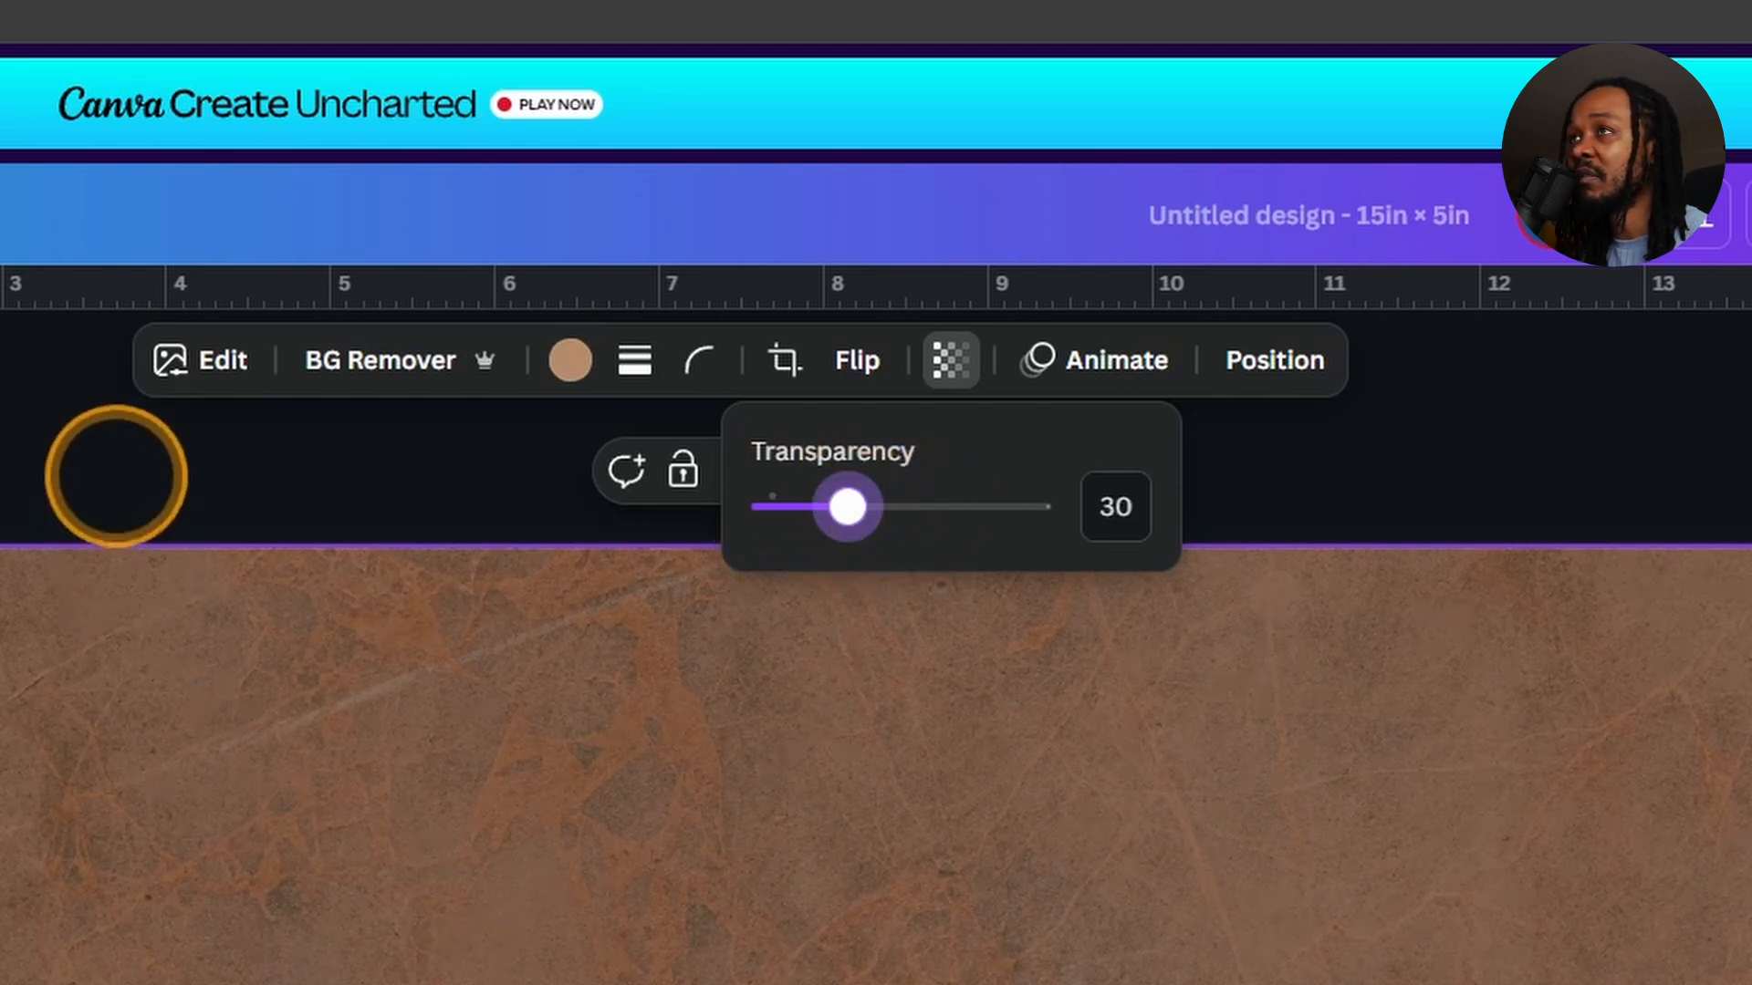
pyautogui.click(118, 474)
pyautogui.click(670, 330)
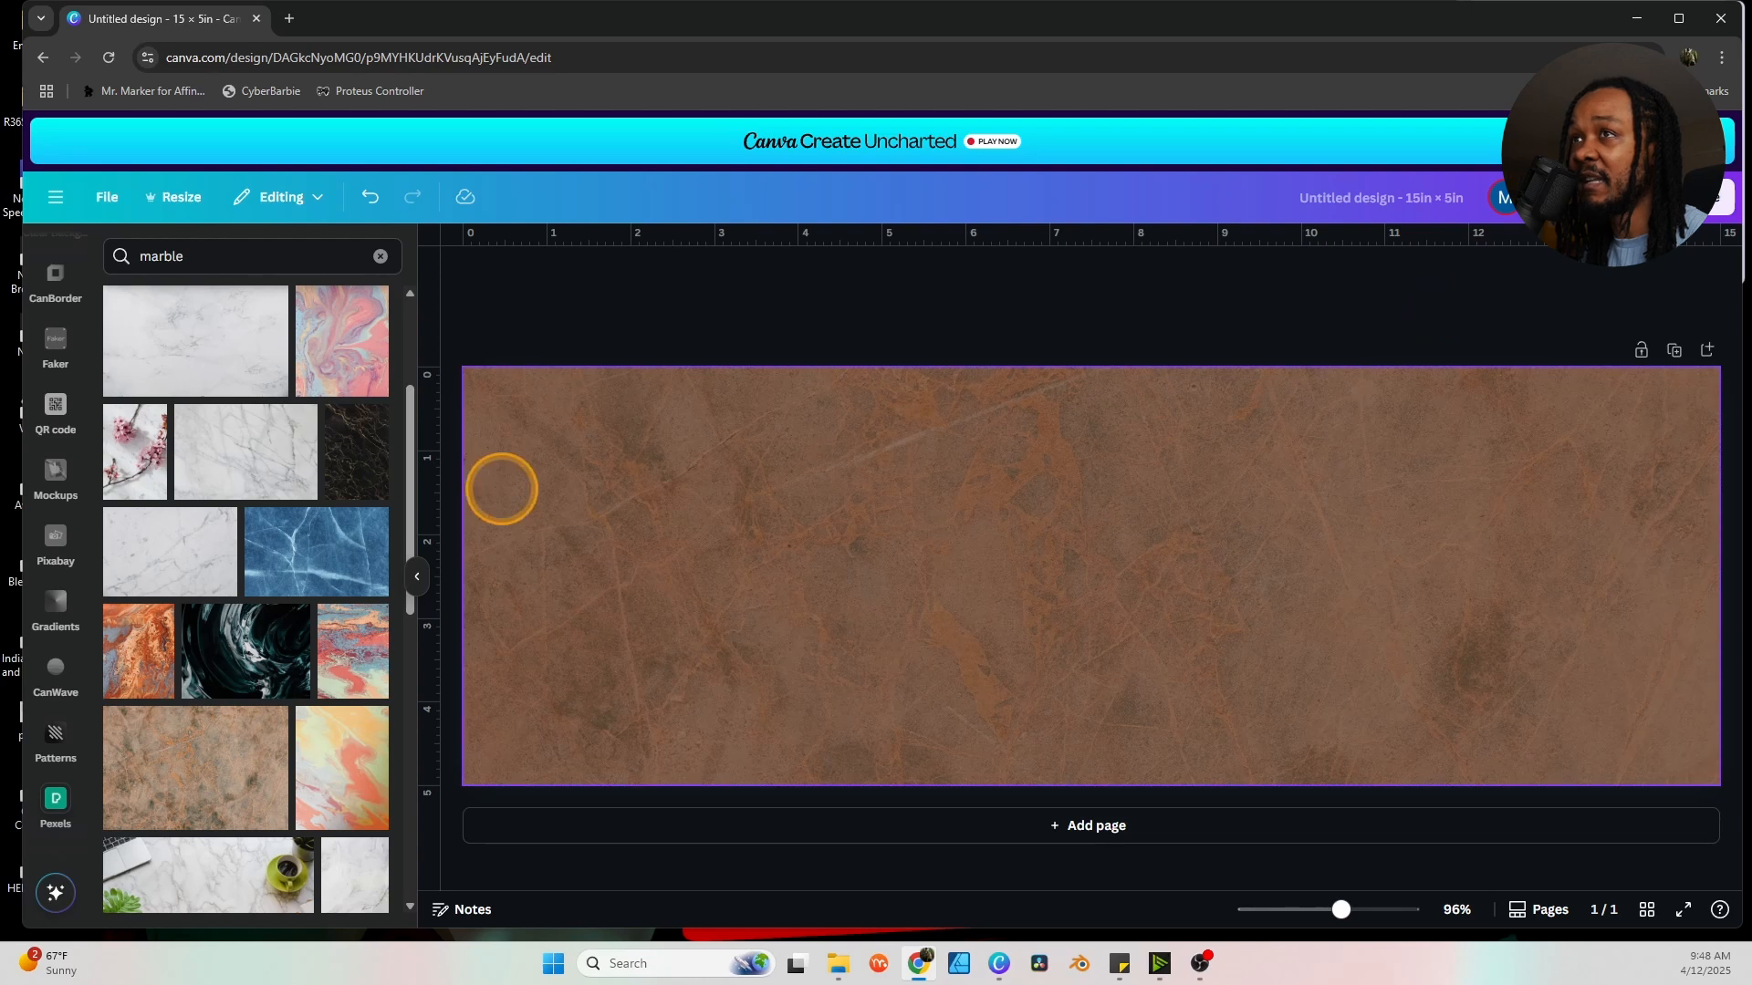
pyautogui.moveTo(429, 508); pyautogui.dragTo(882, 458)
pyautogui.moveTo(422, 493); pyautogui.dragTo(1301, 418)
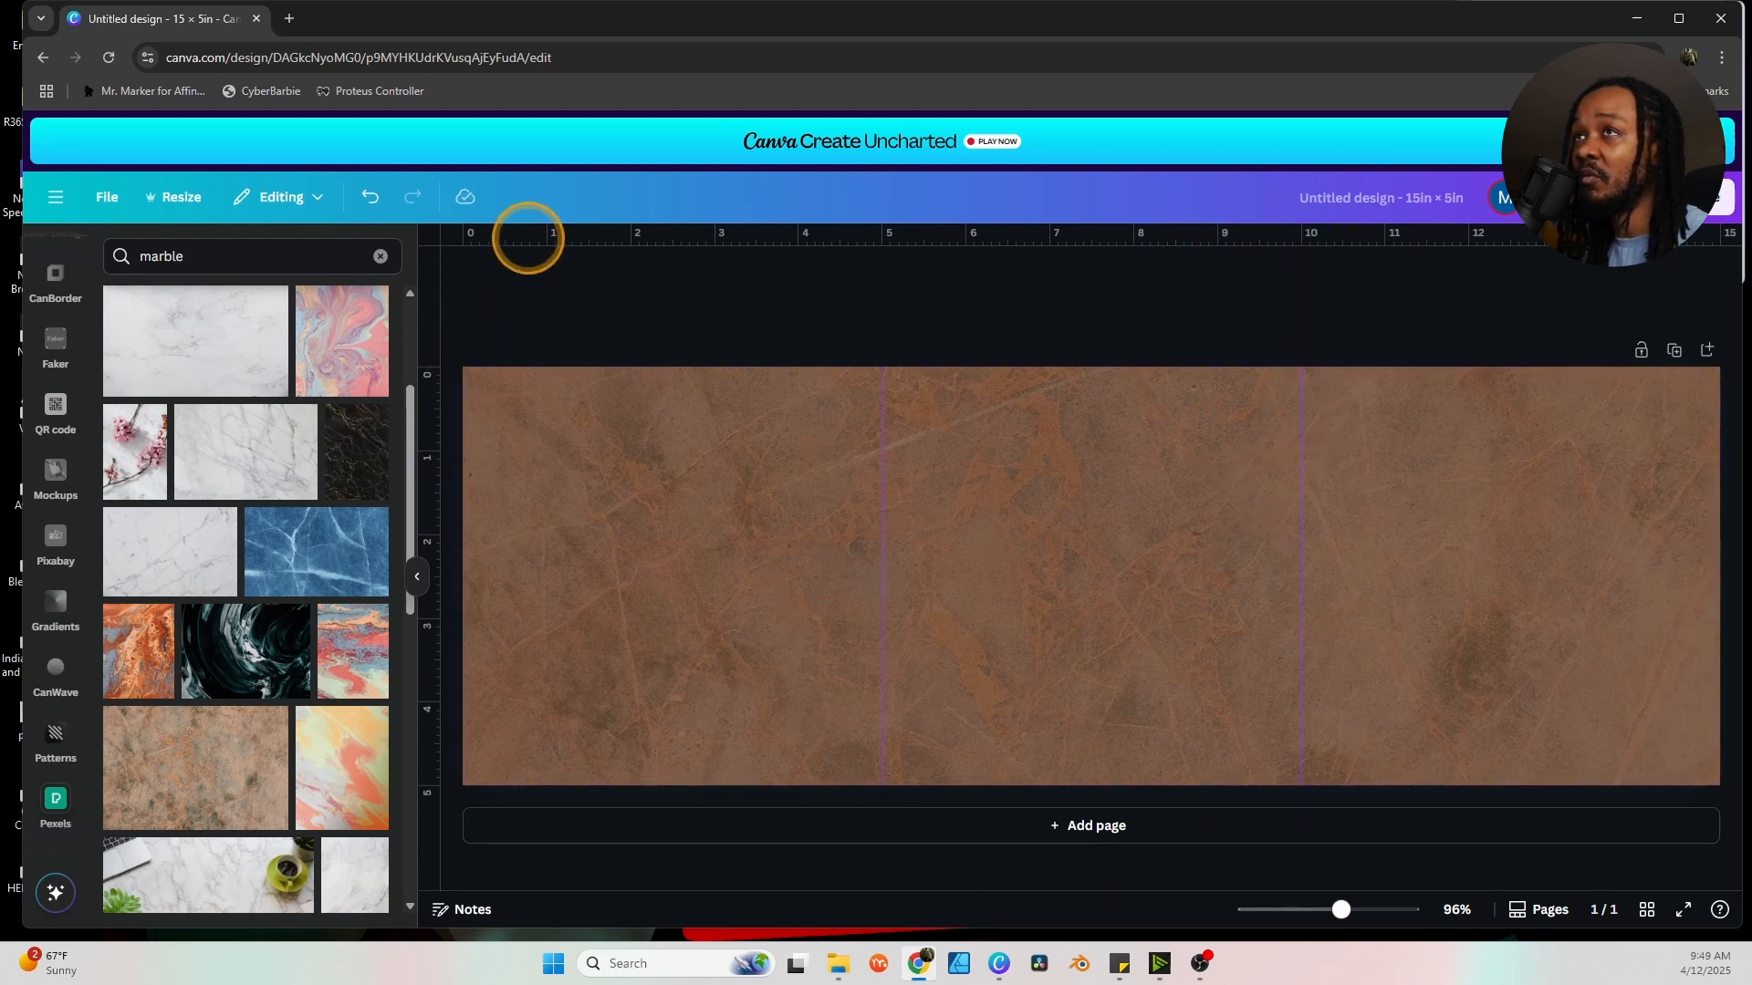
pyautogui.click(91, 202)
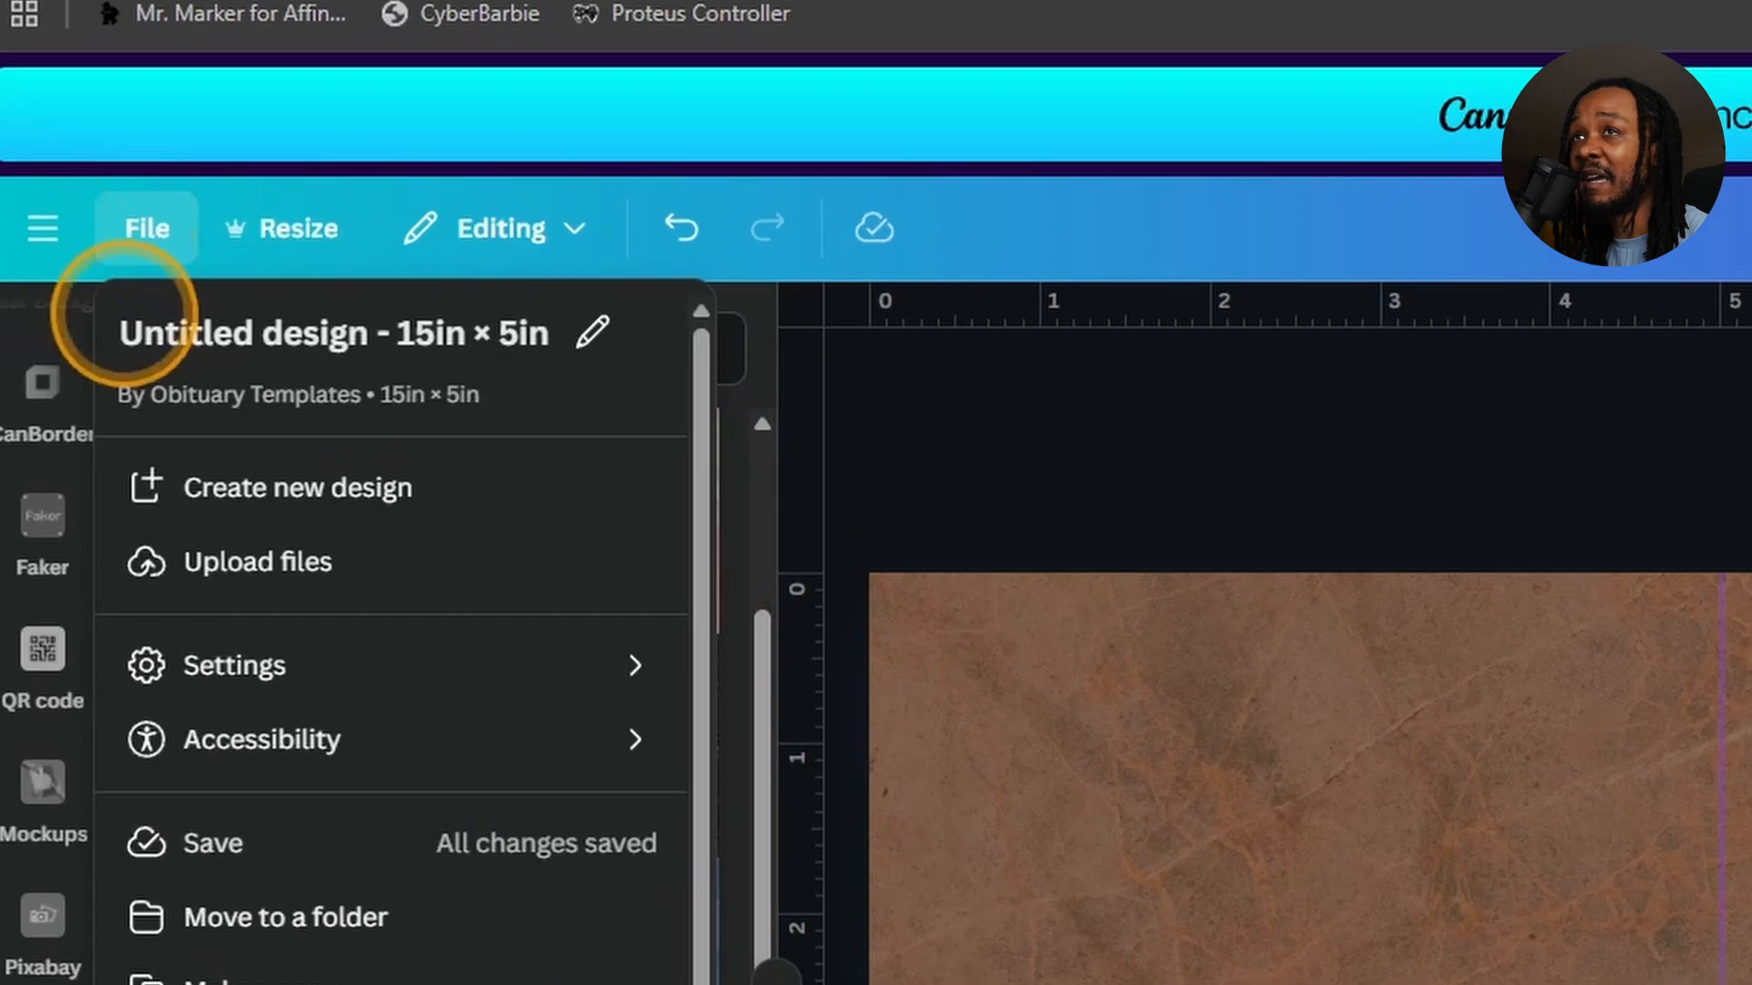
pyautogui.moveTo(176, 409)
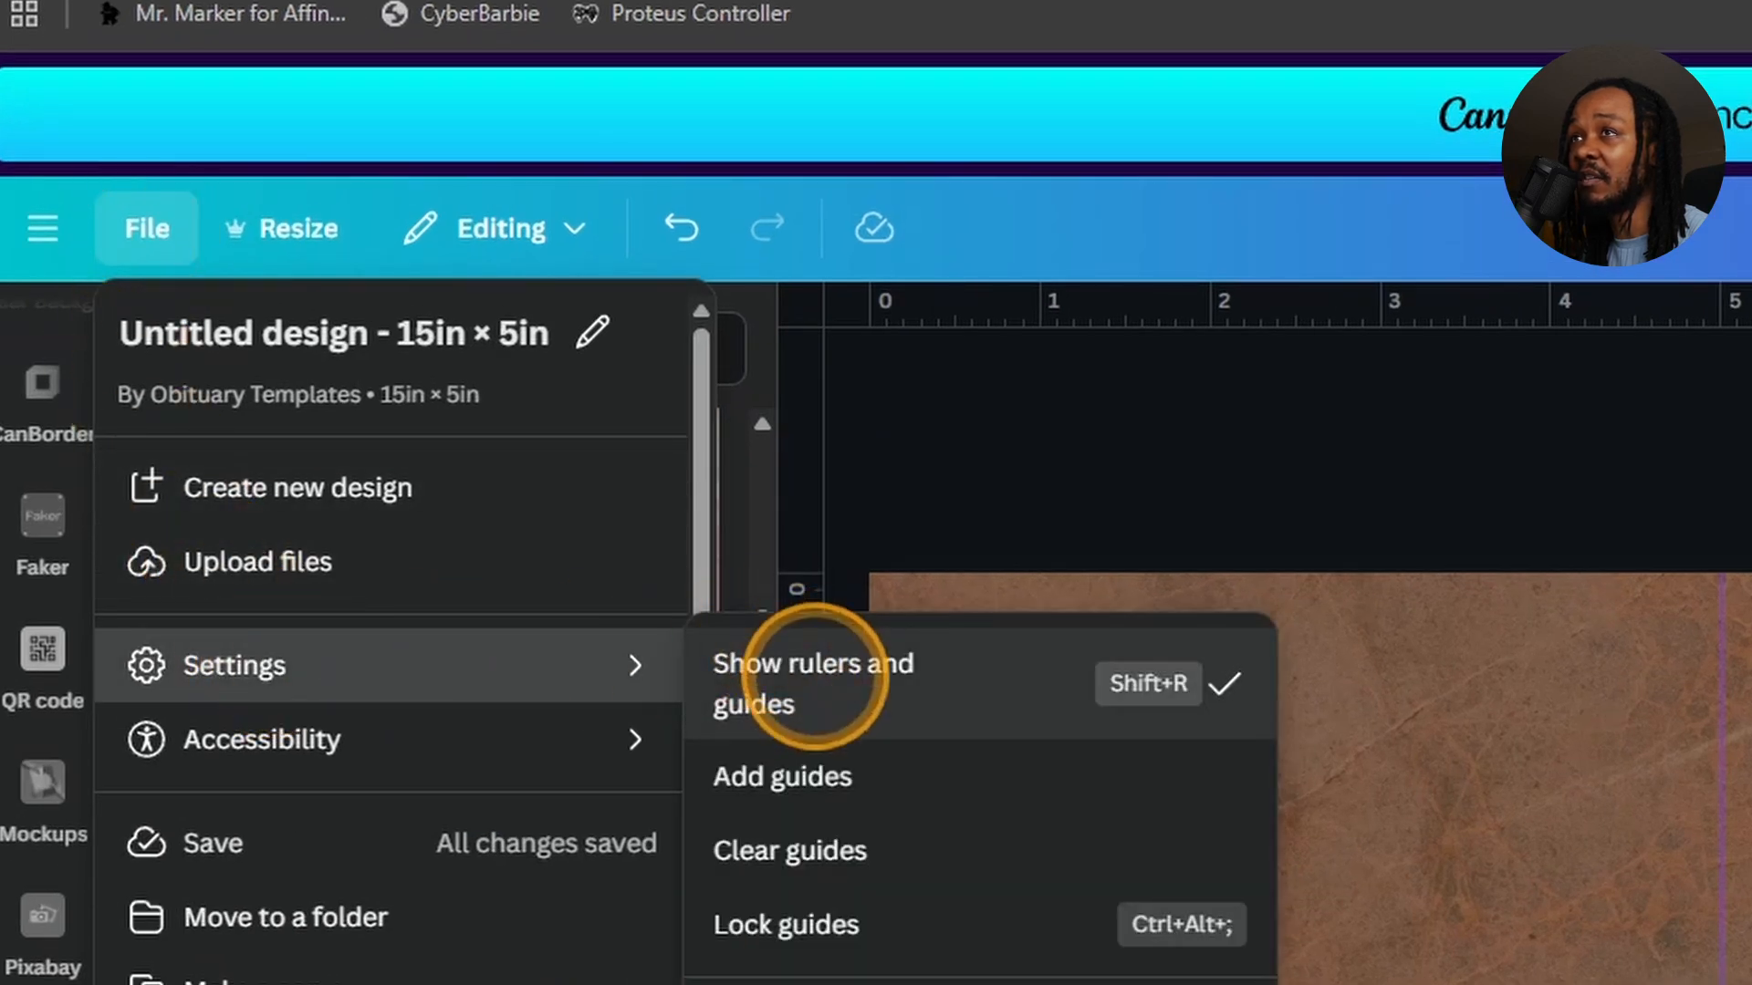
pyautogui.click(1259, 415)
pyautogui.click(991, 442)
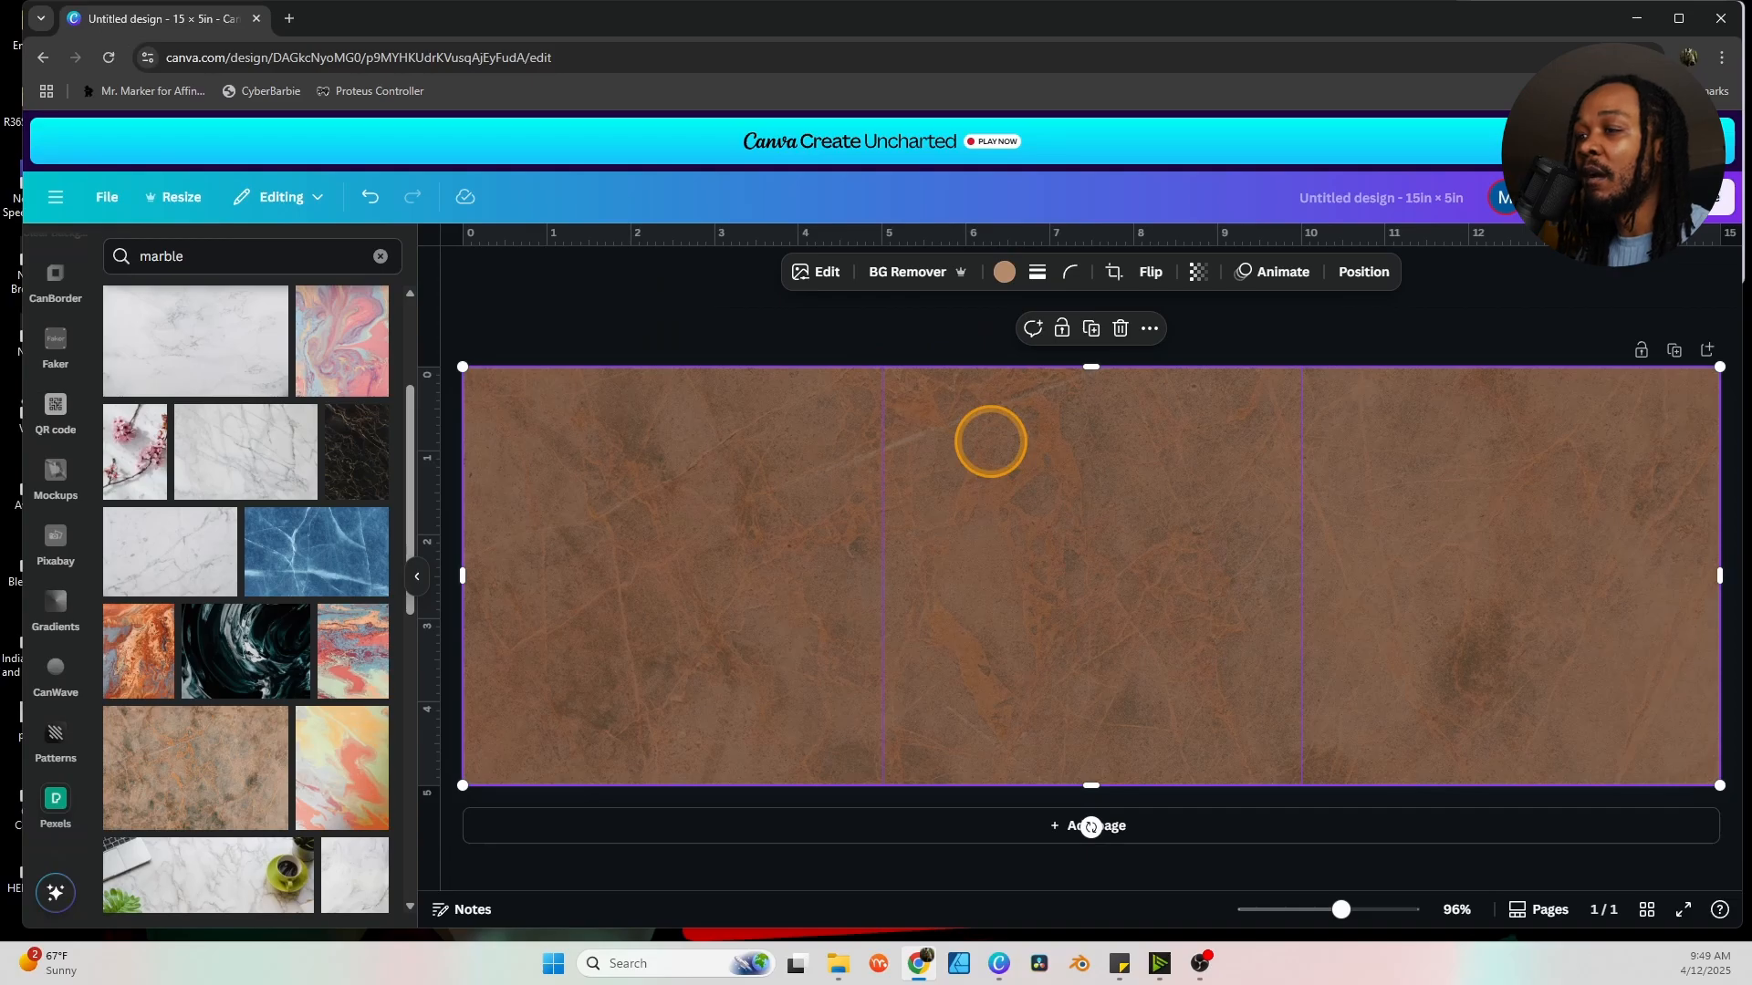
pyautogui.click(755, 326)
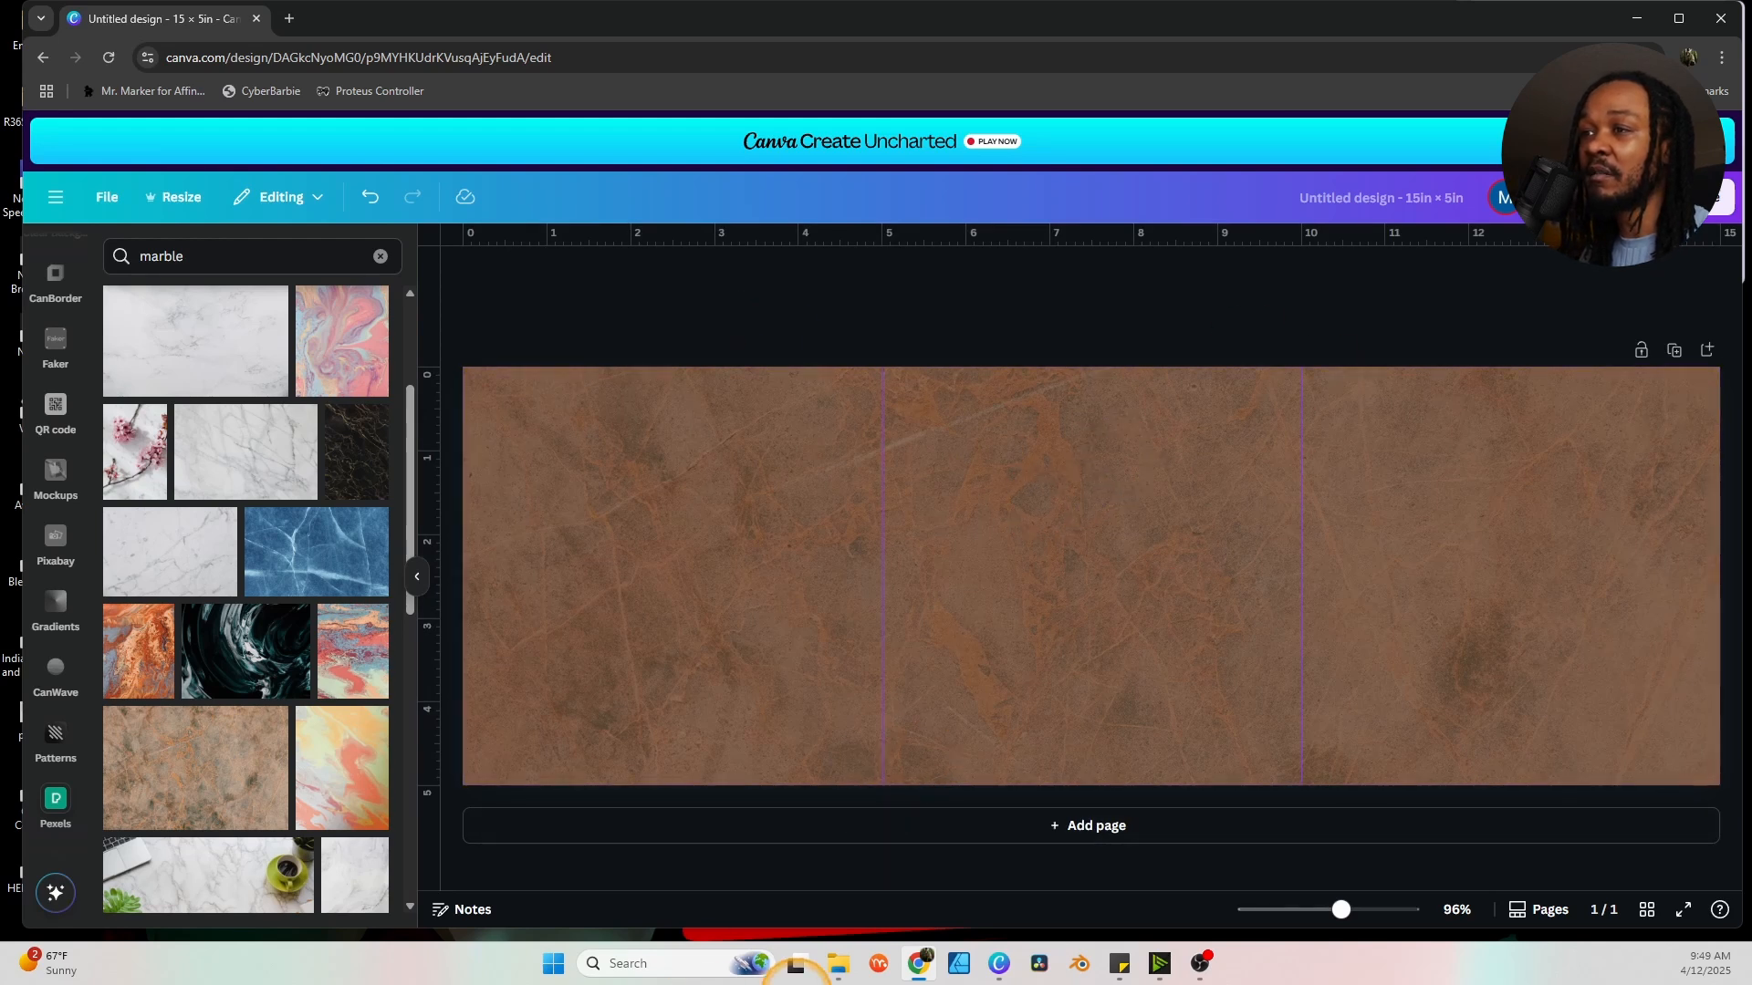
# Add the uploaded photo of the man in the brown suit and green tie to the middle panel.
pyautogui.click(790, 610)
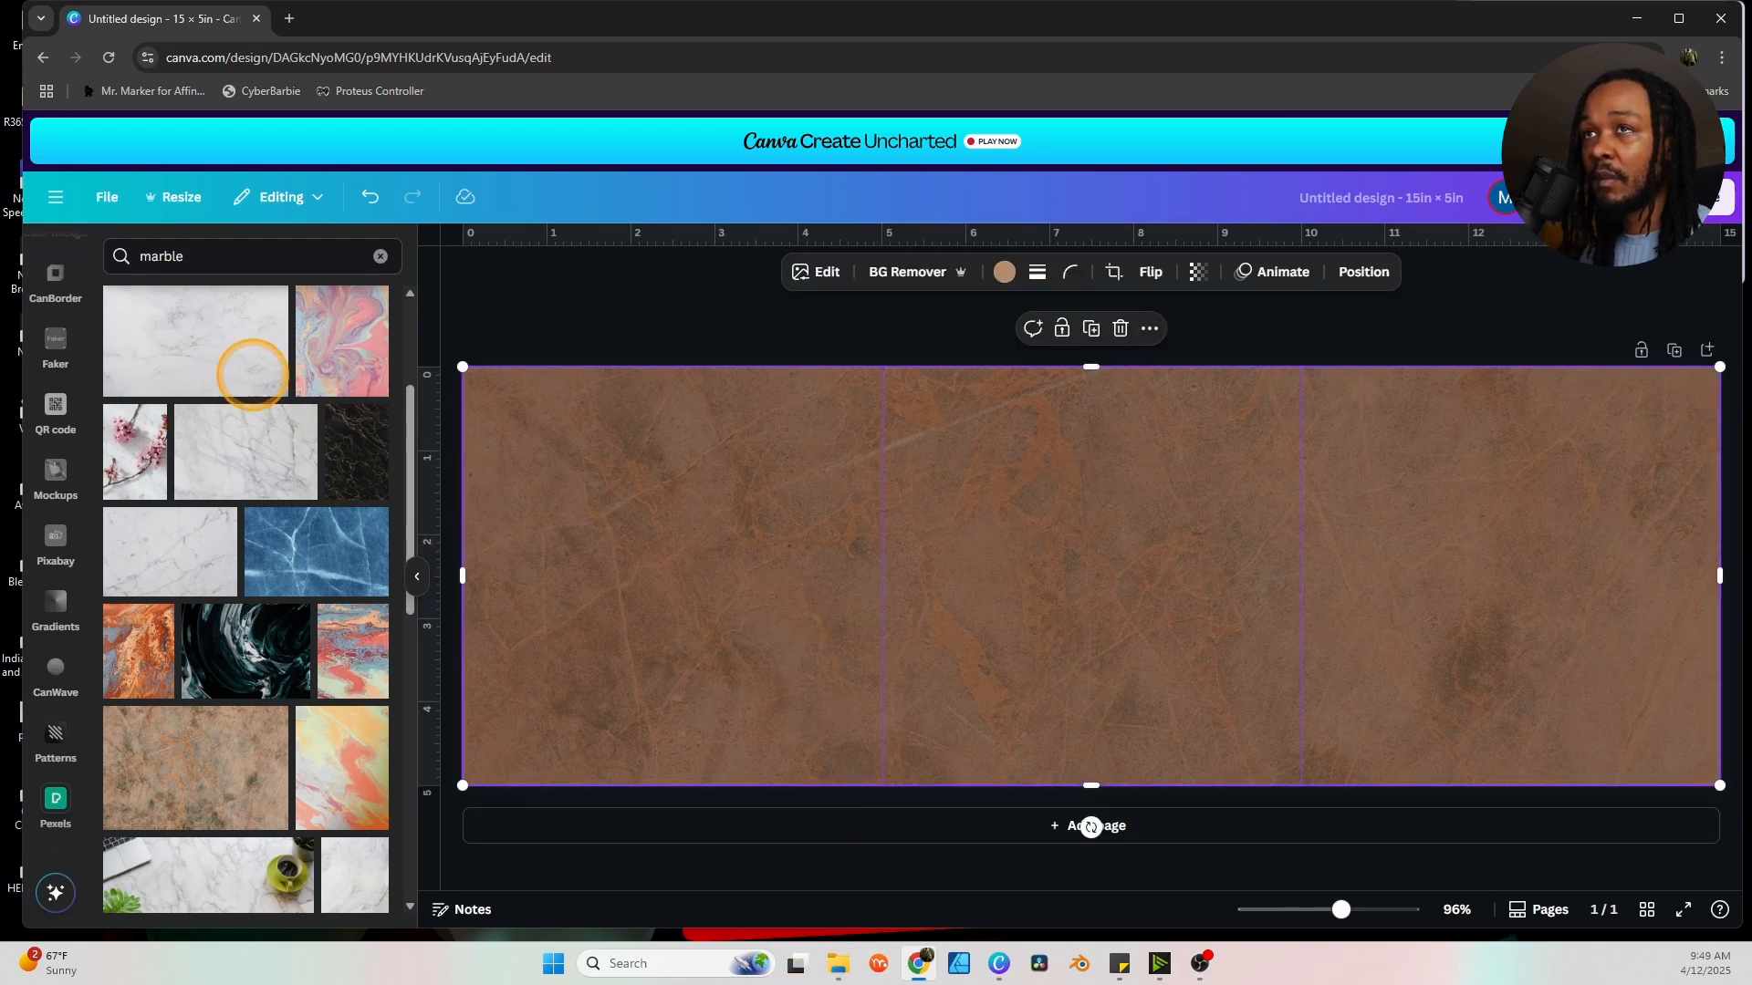
pyautogui.scroll(2, 73, 470)
pyautogui.scroll(5, 55, 461)
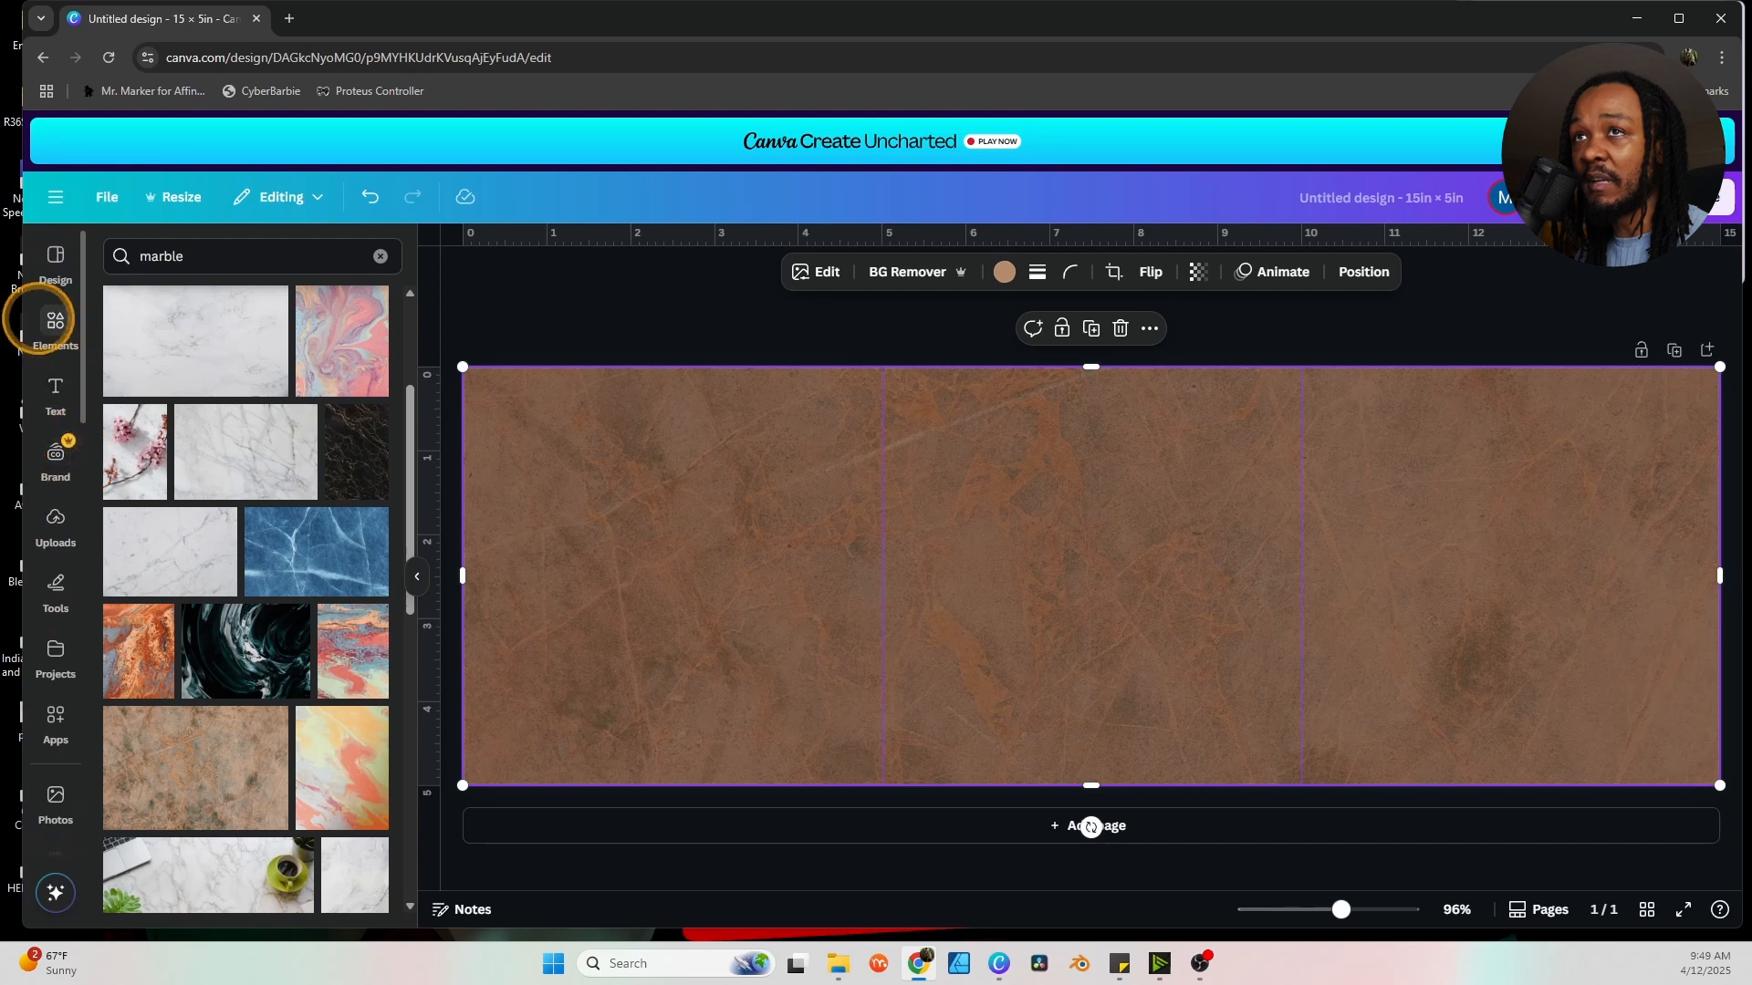
pyautogui.click(56, 518)
pyautogui.scroll(-2, 340, 653)
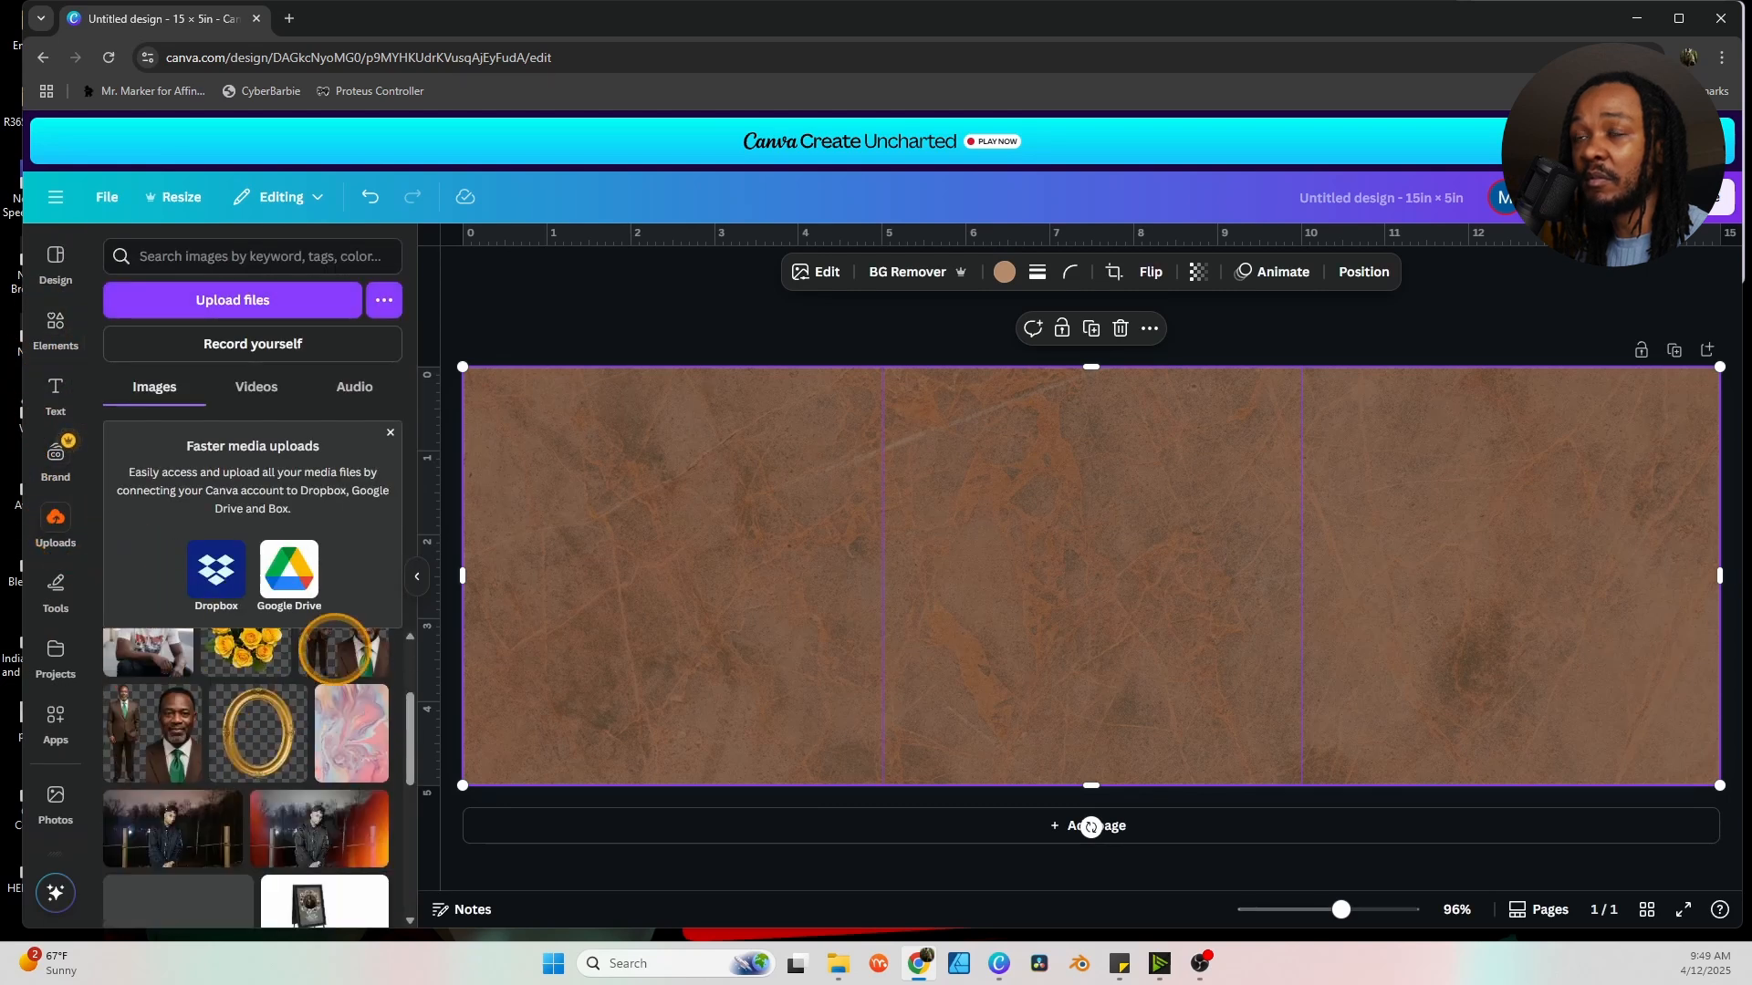
pyautogui.scroll(2, 340, 654)
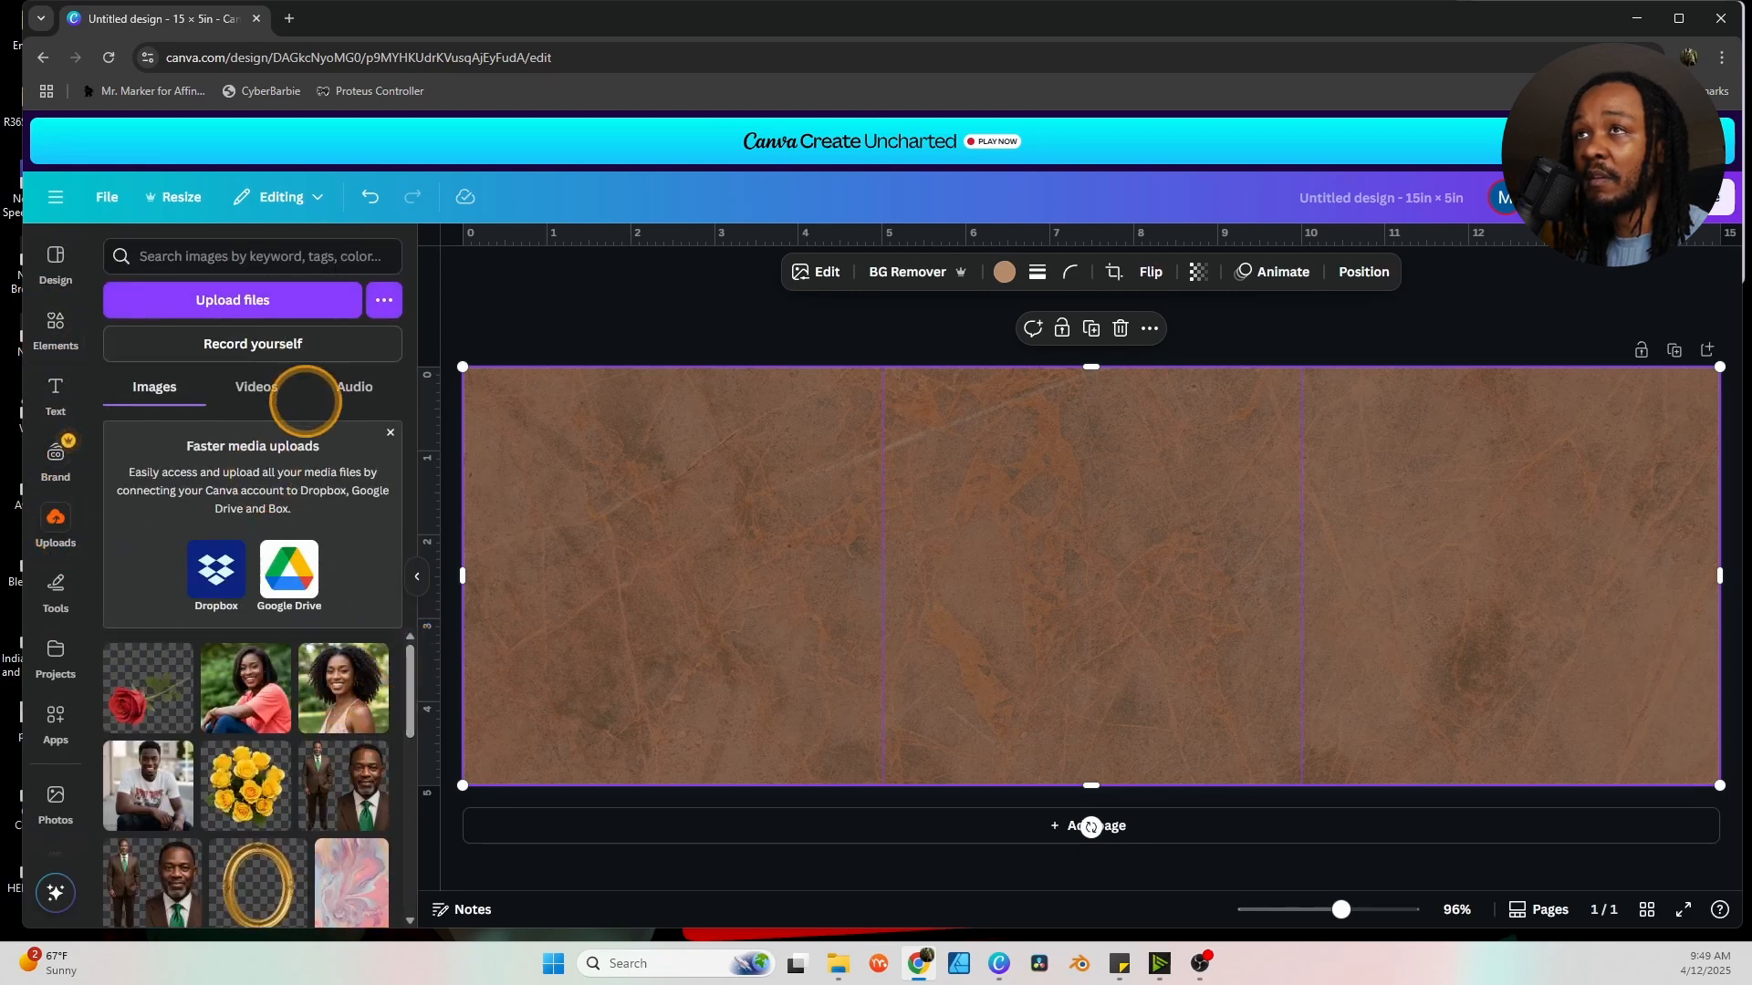
pyautogui.click(390, 431)
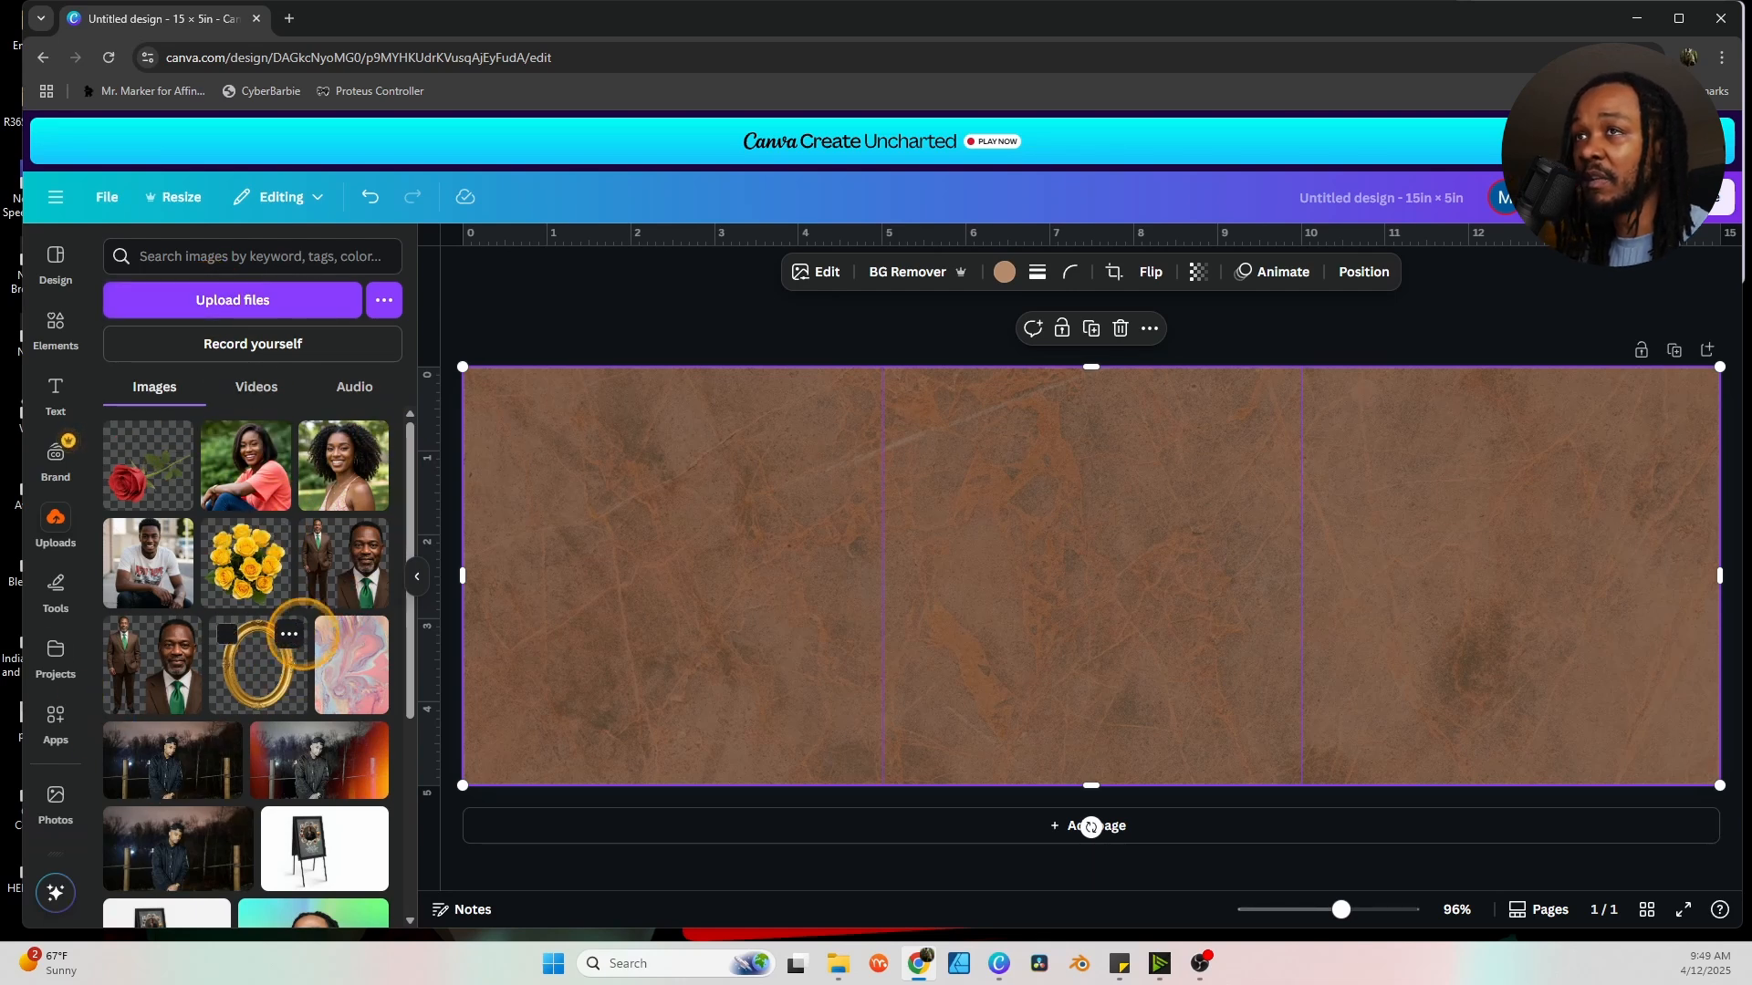
pyautogui.scroll(-5, 246, 548)
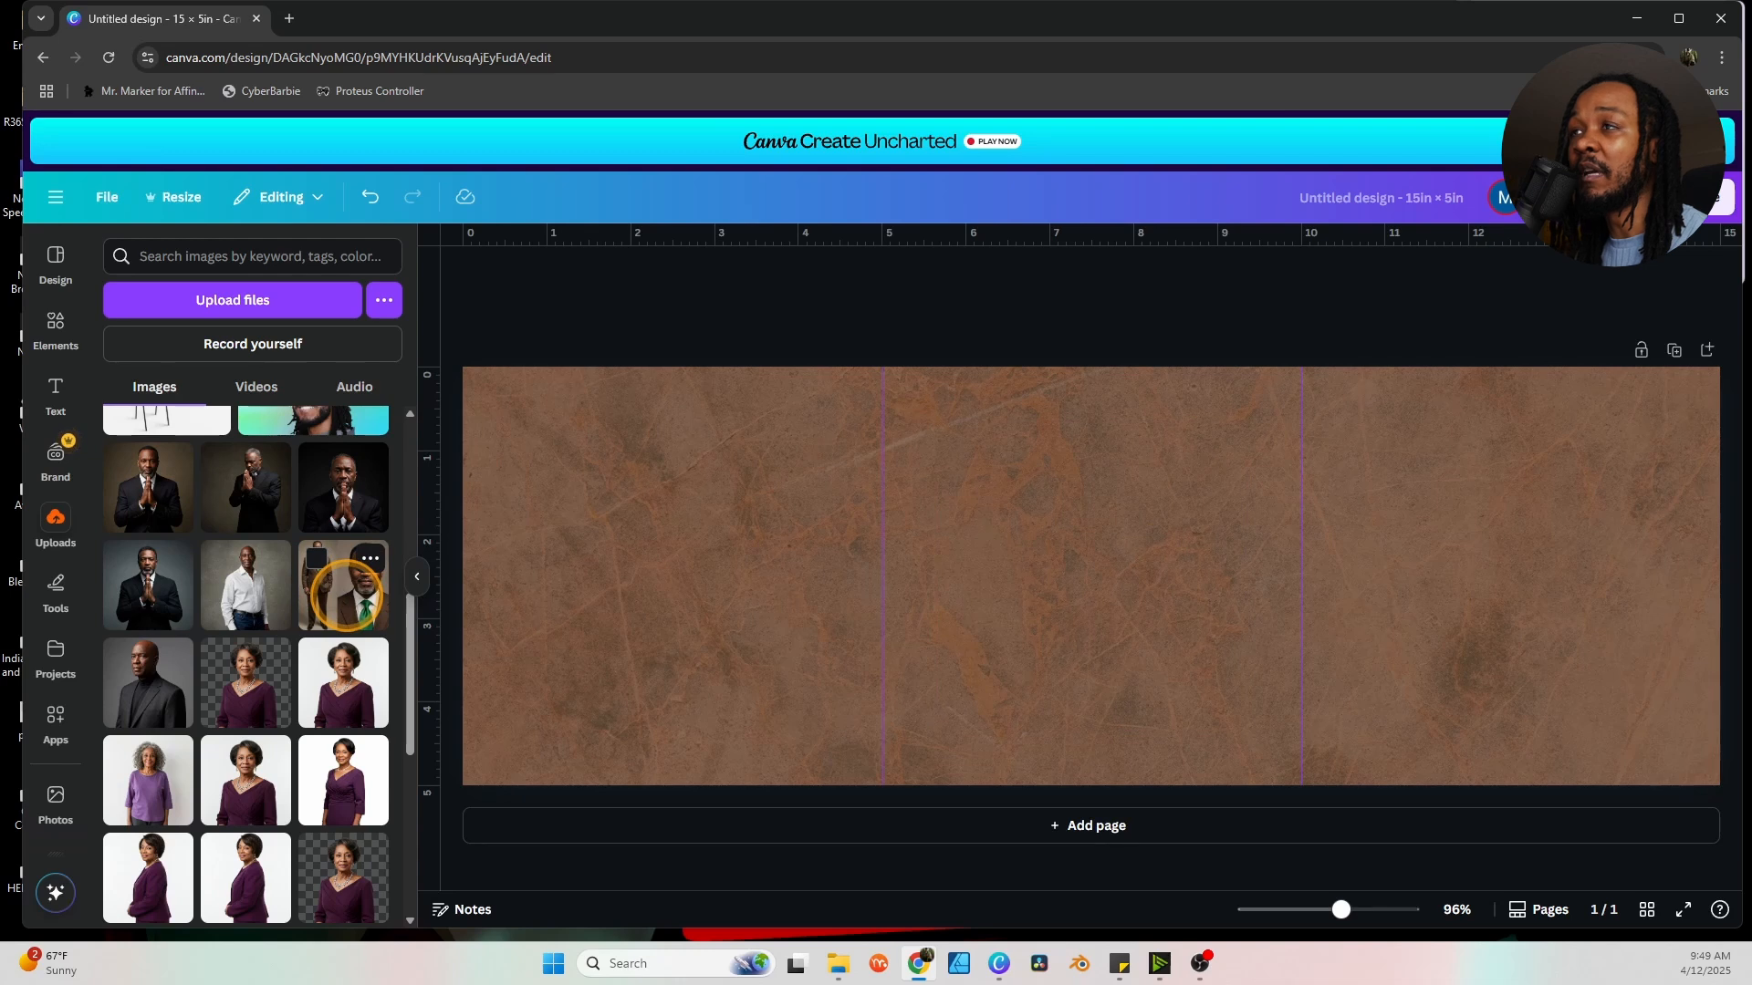
pyautogui.click(345, 594)
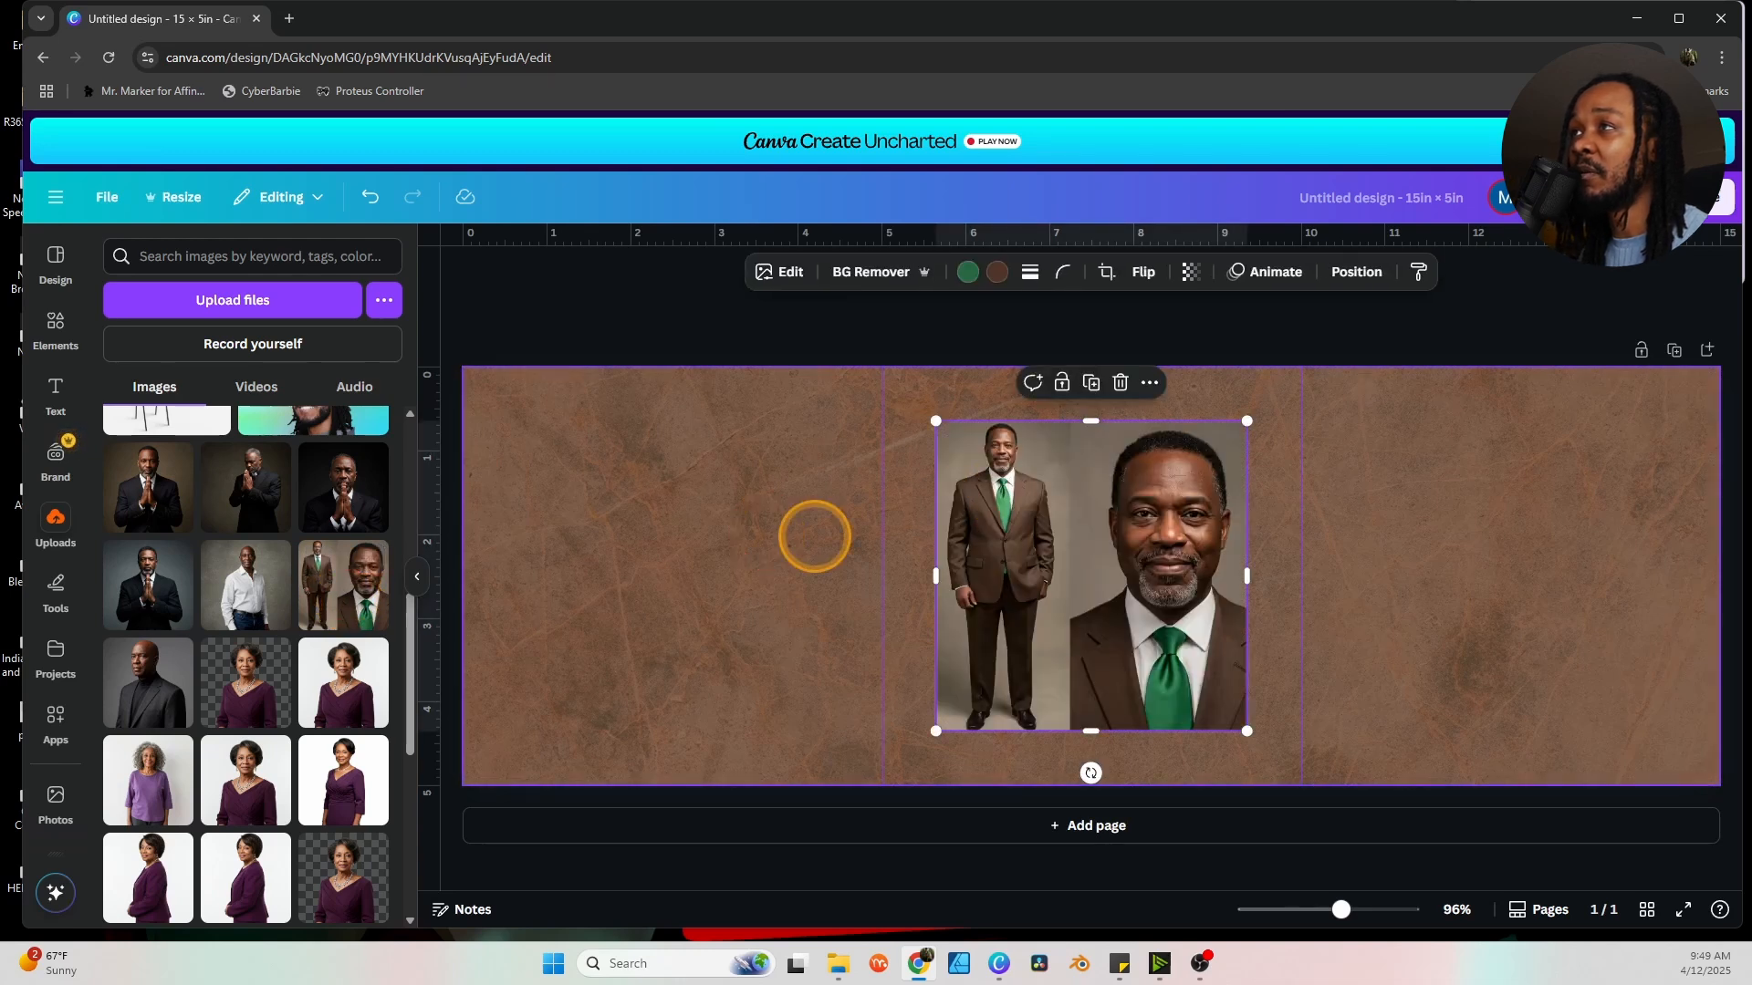
pyautogui.click(416, 576)
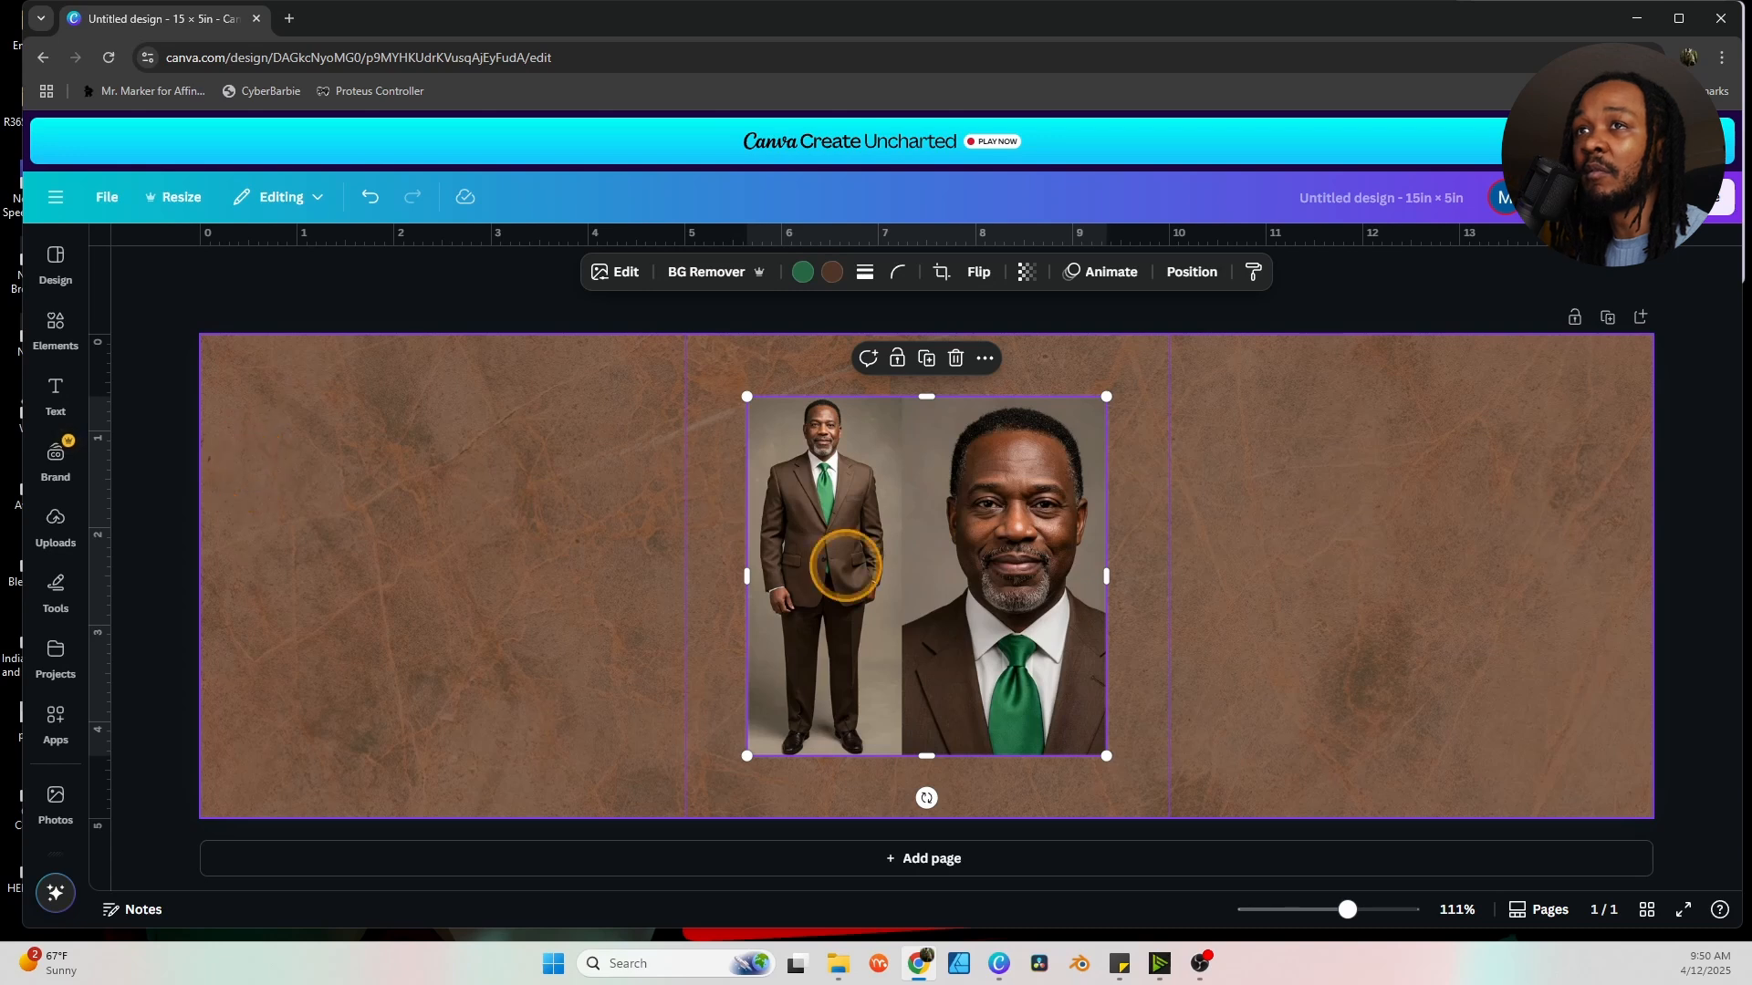
pyautogui.scroll(-7, 54, 662)
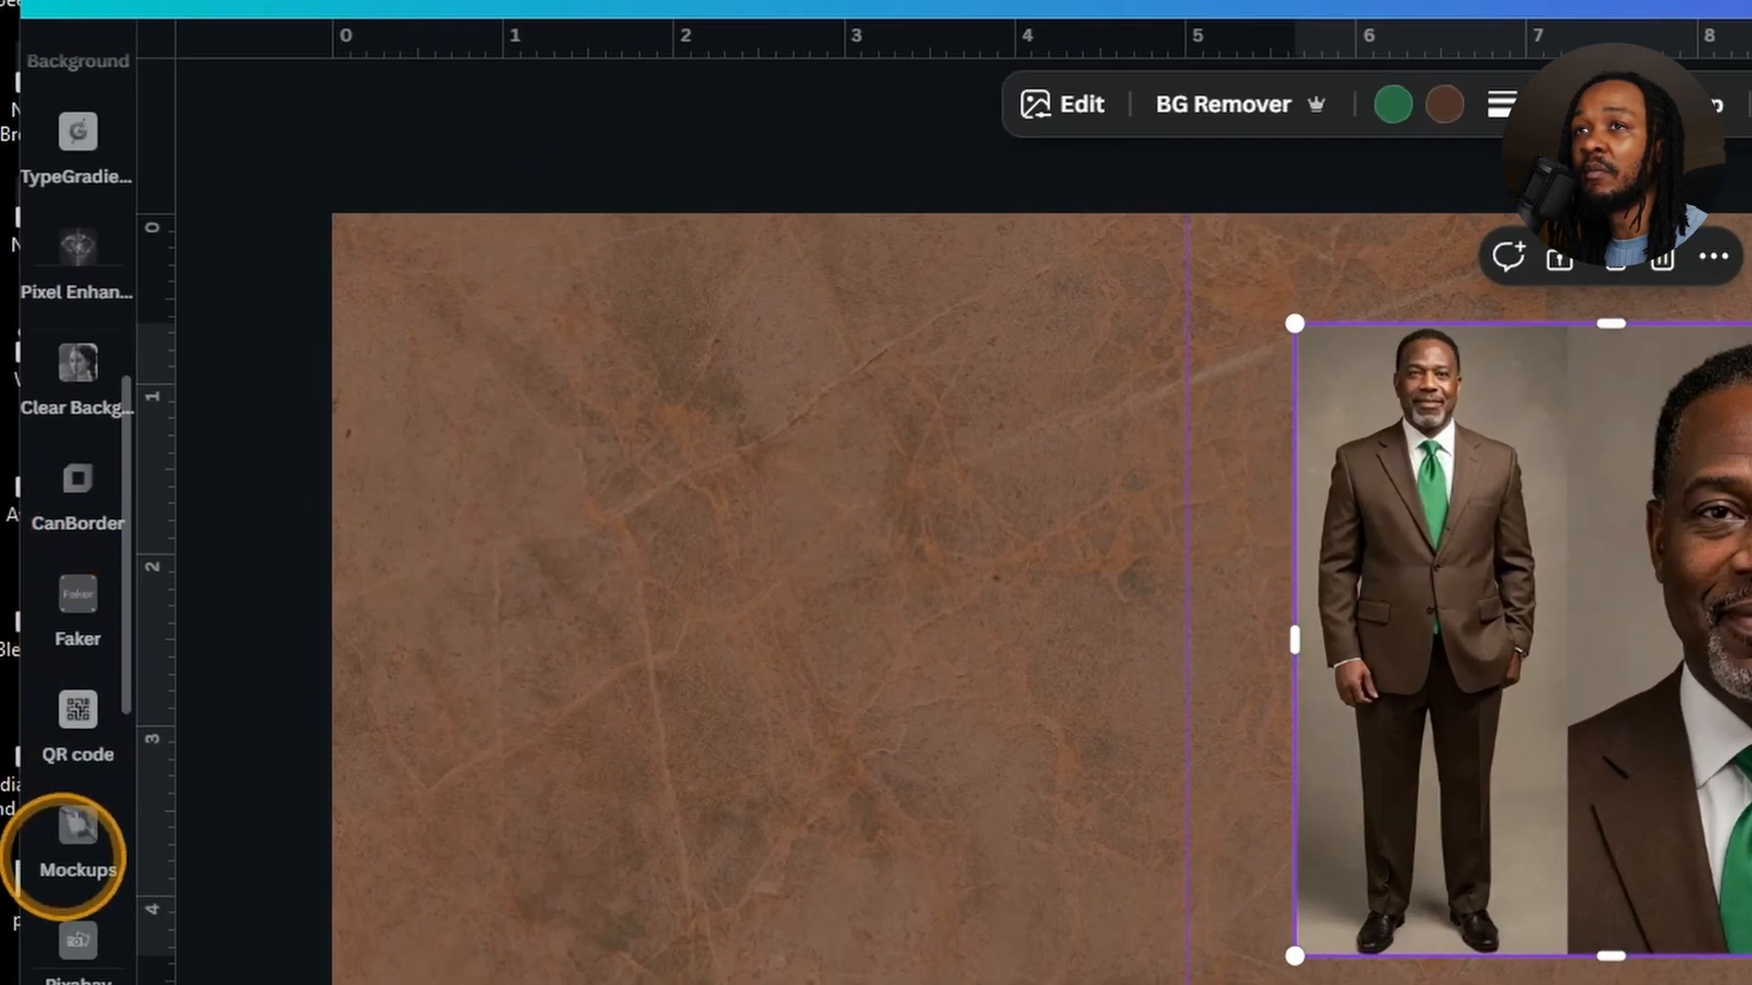
# Erase the two-portrait photo's grey backdrop with the Background Cleaner app.
pyautogui.scroll(-8, 73, 831)
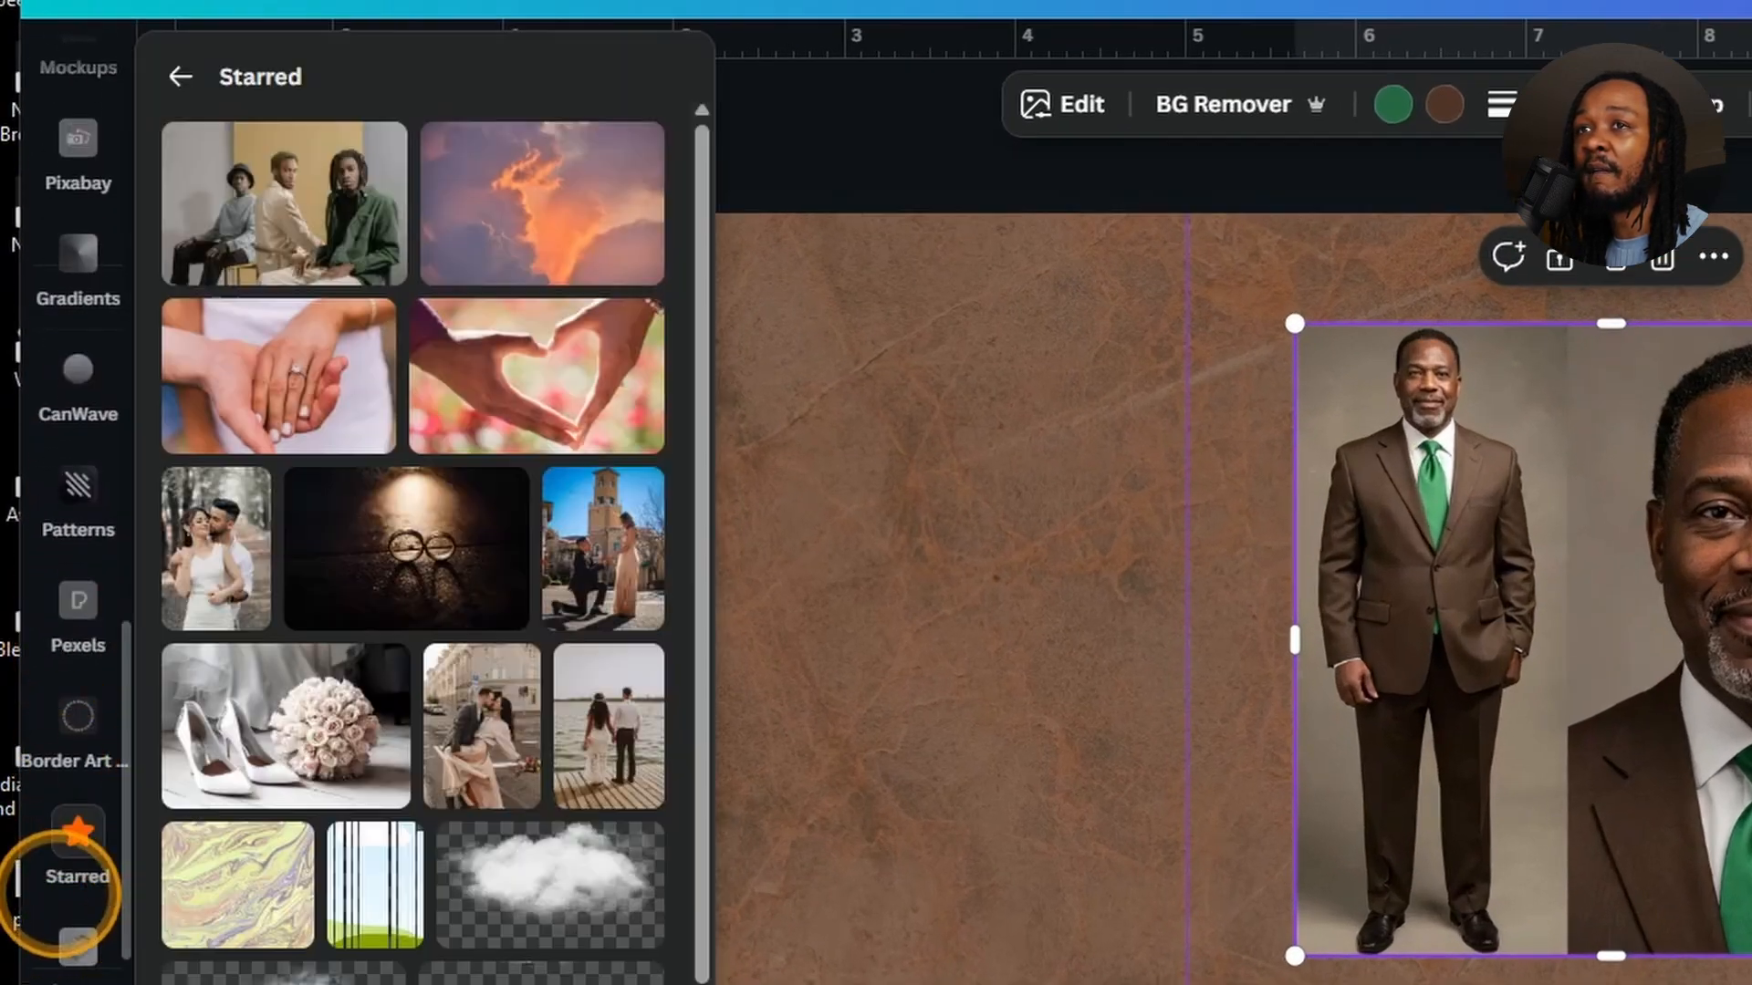
pyautogui.scroll(-4, 69, 812)
pyautogui.click(75, 634)
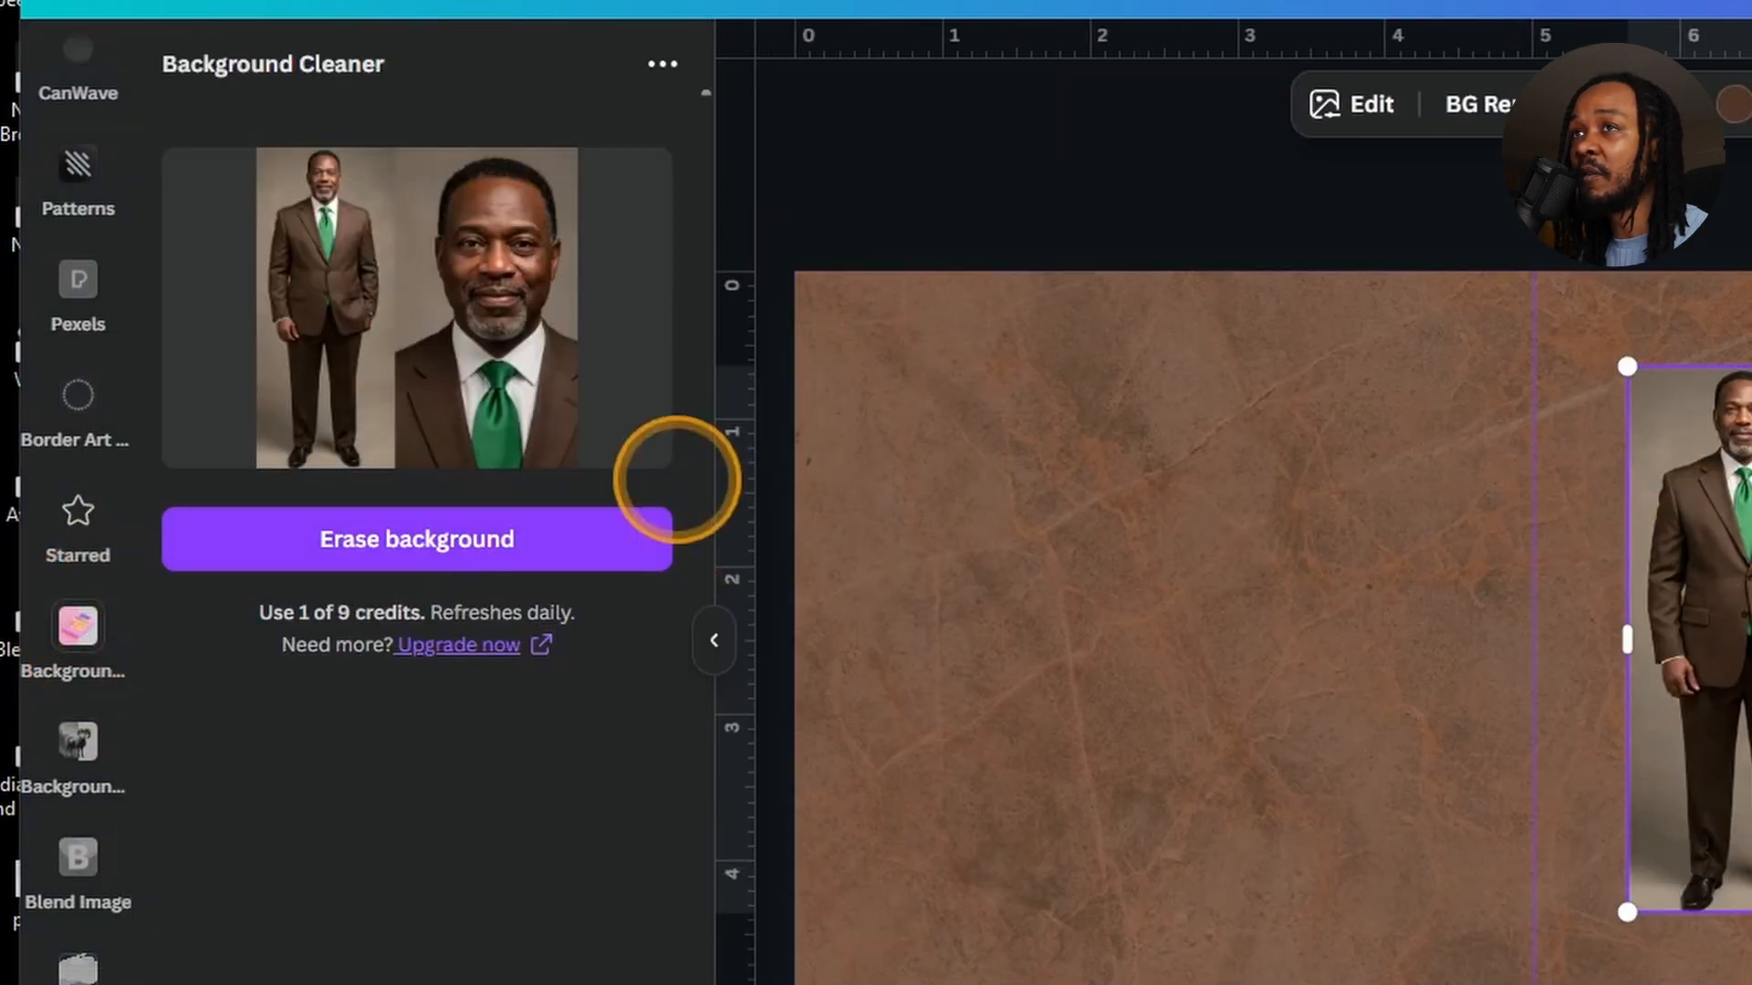
pyautogui.click(457, 536)
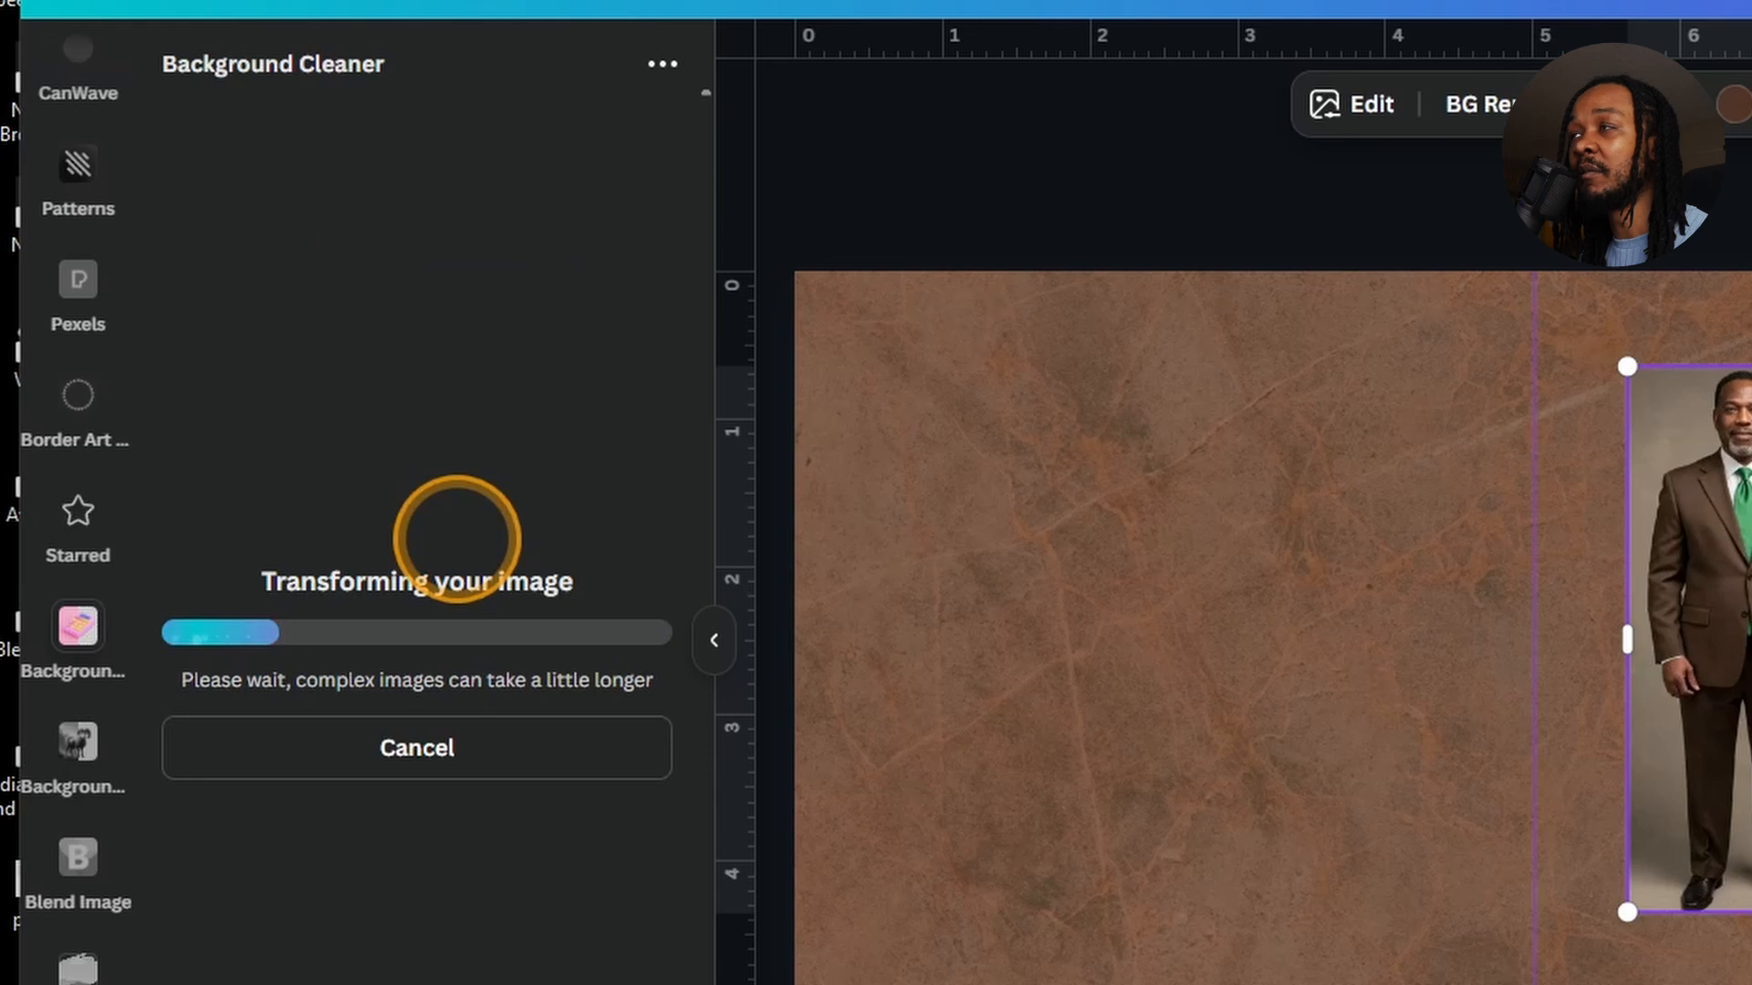
pyautogui.click(1357, 527)
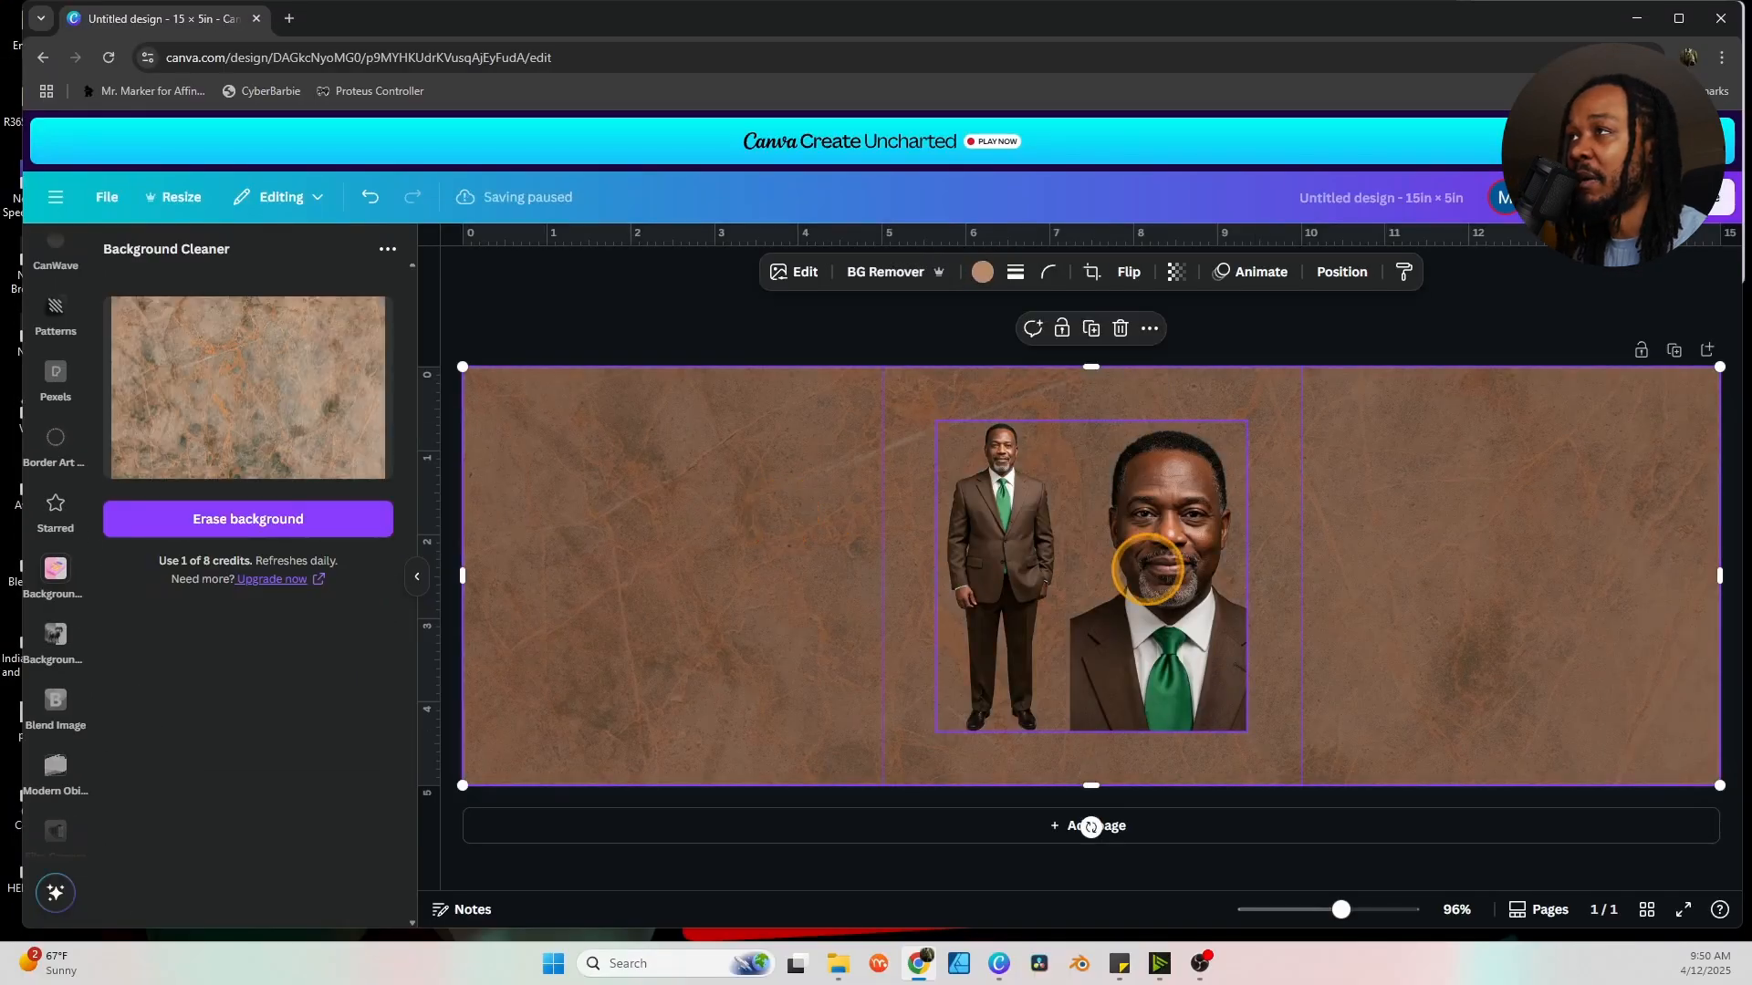
pyautogui.click(1148, 569)
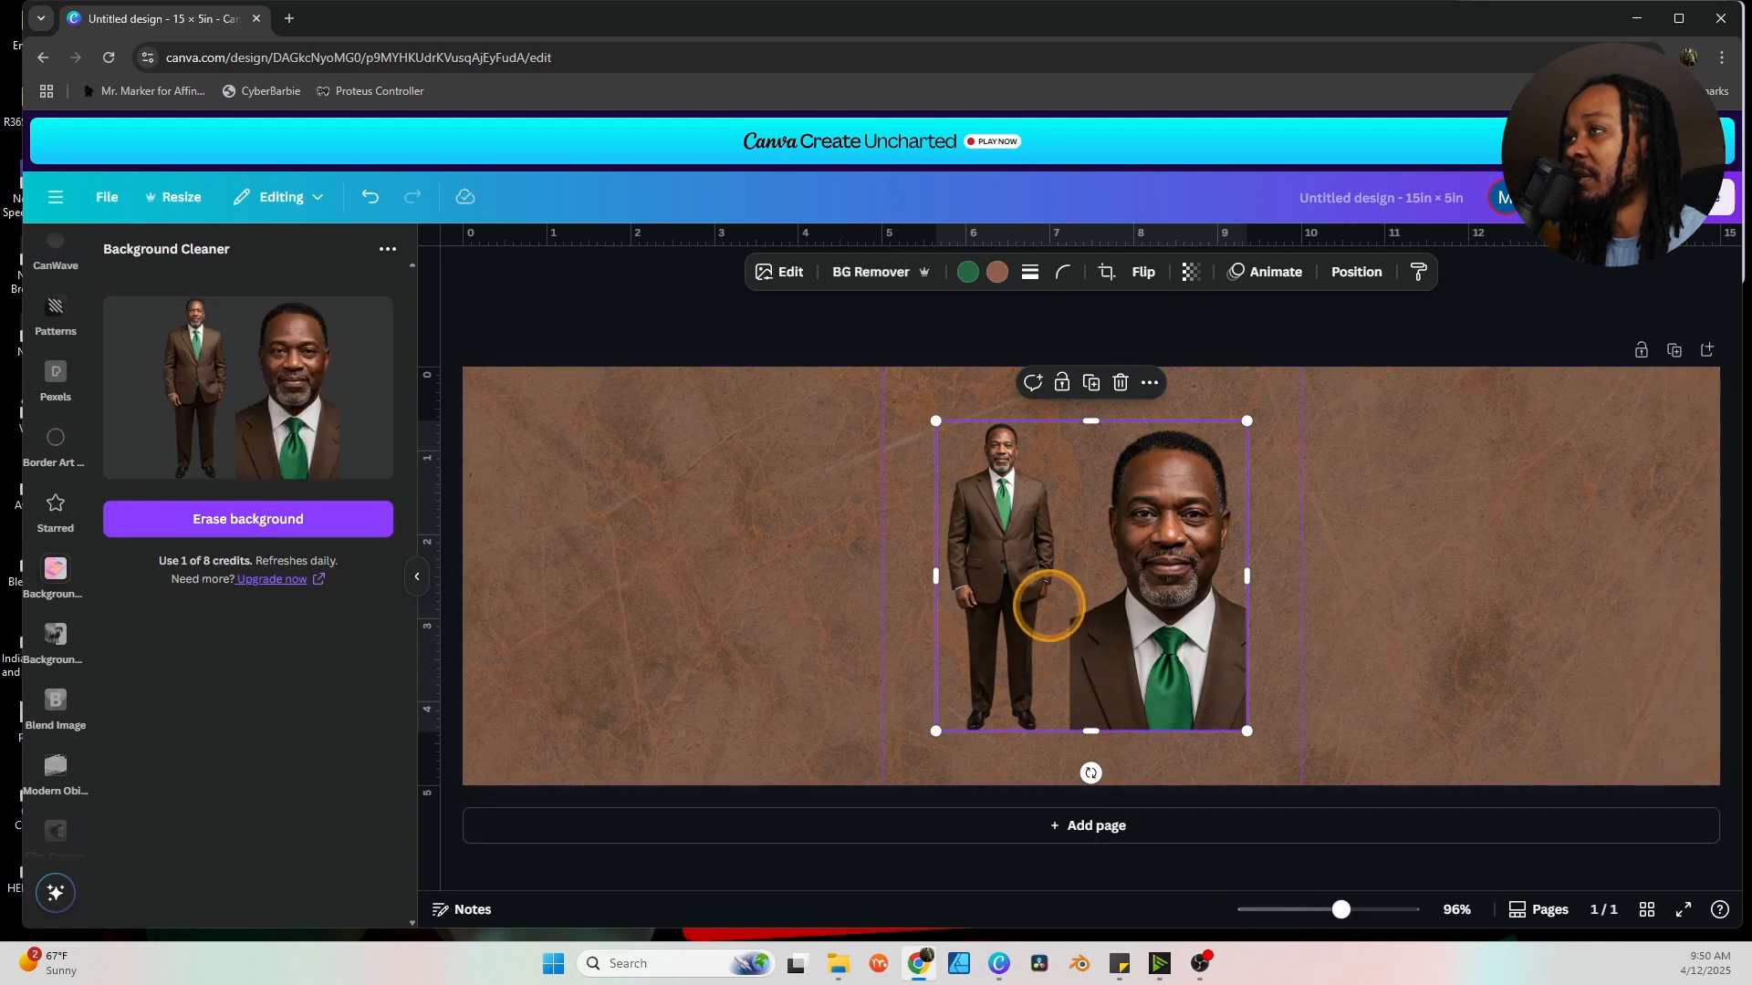
# Duplicate the photo, cropping the copy to the headshot and the original to the full-body figure.
pyautogui.click(1091, 382)
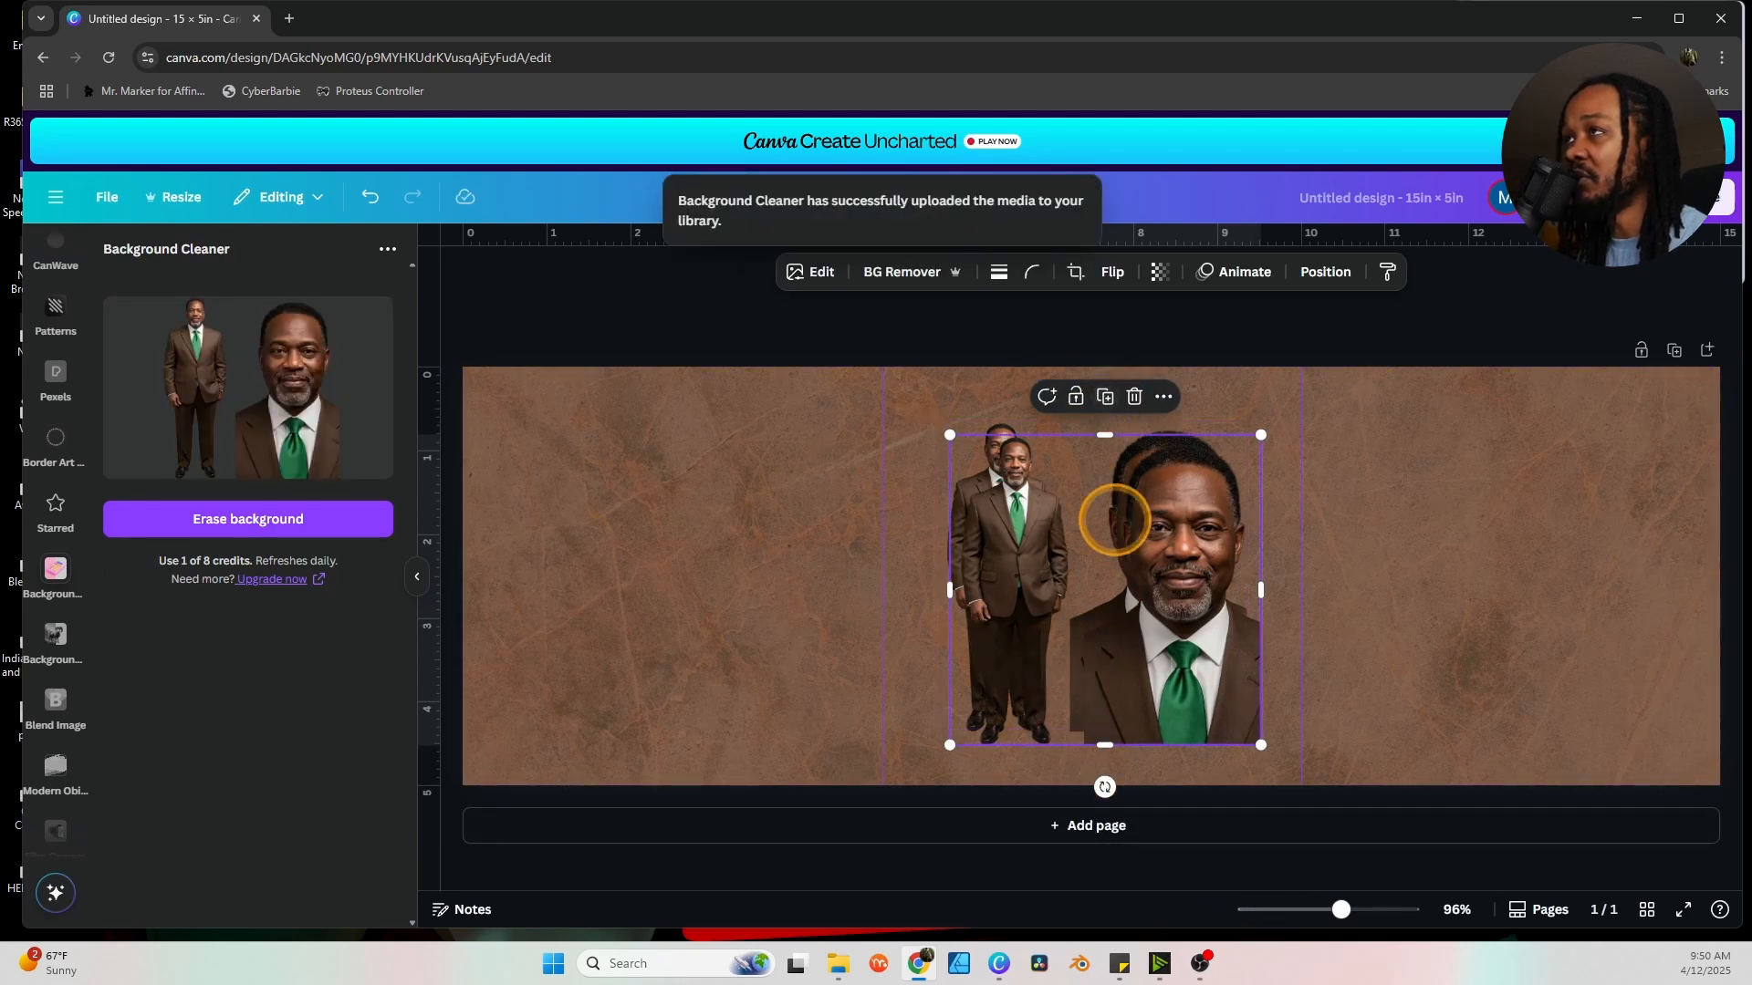
pyautogui.moveTo(1114, 516); pyautogui.dragTo(1534, 573)
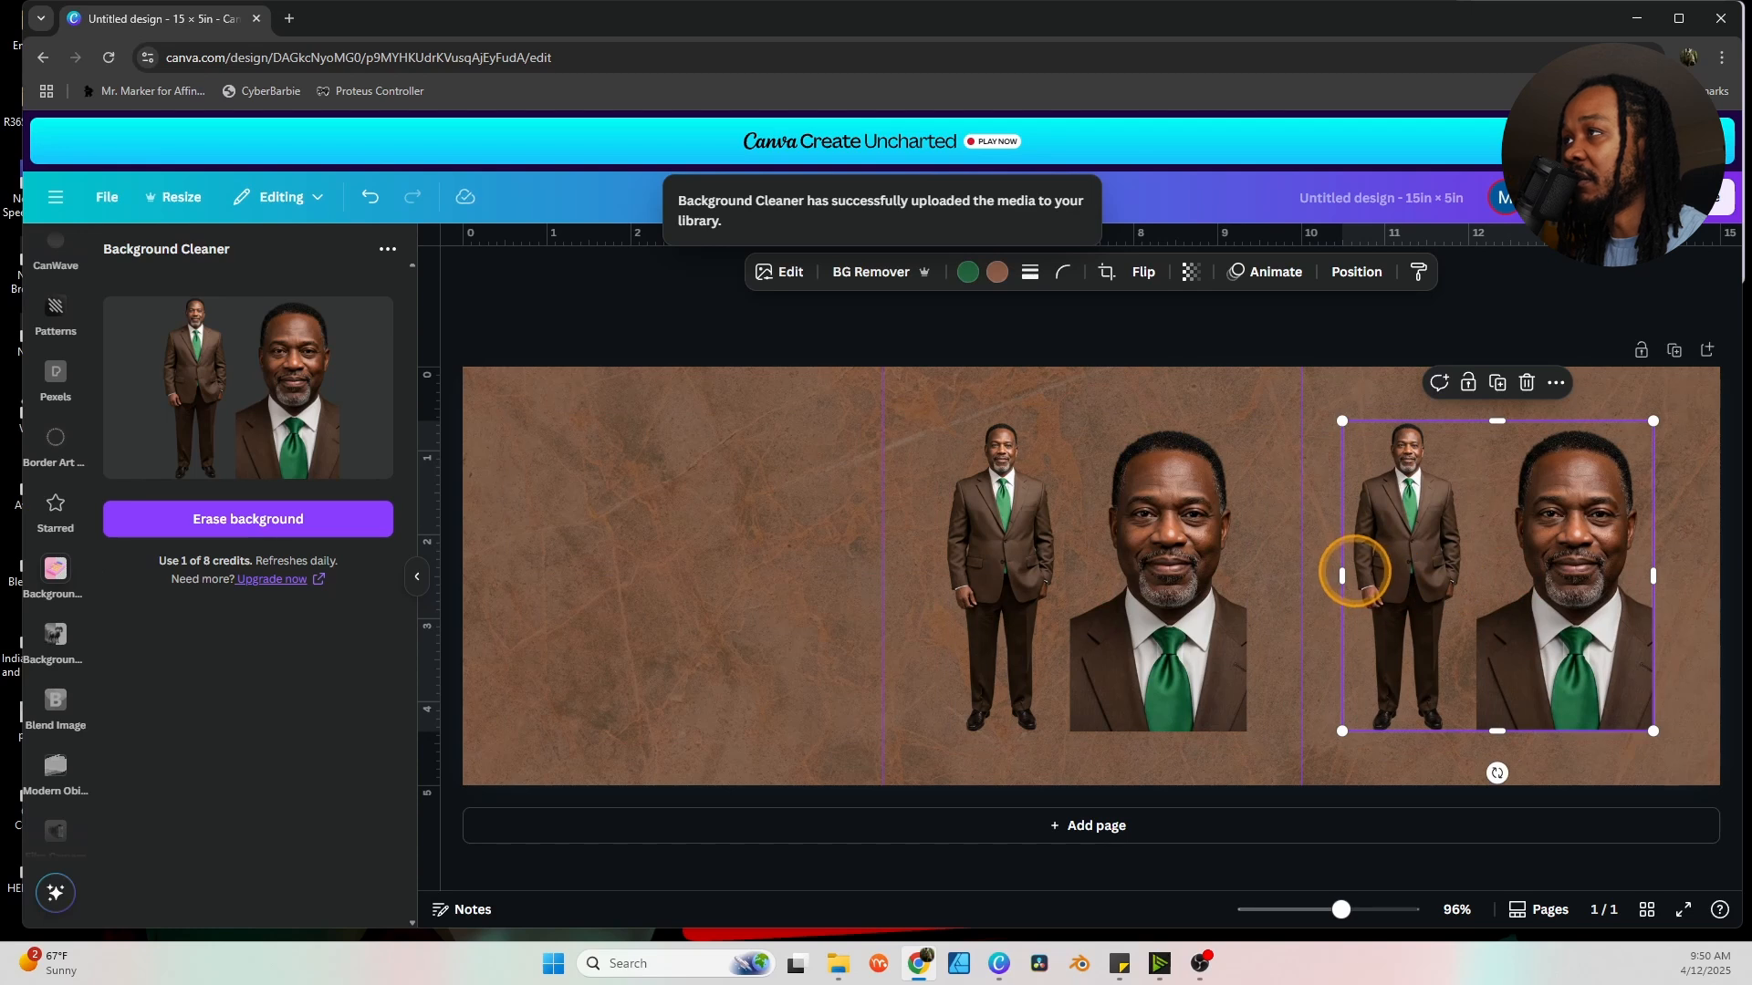
pyautogui.moveTo(1341, 576); pyautogui.dragTo(1479, 576)
pyautogui.click(1241, 576)
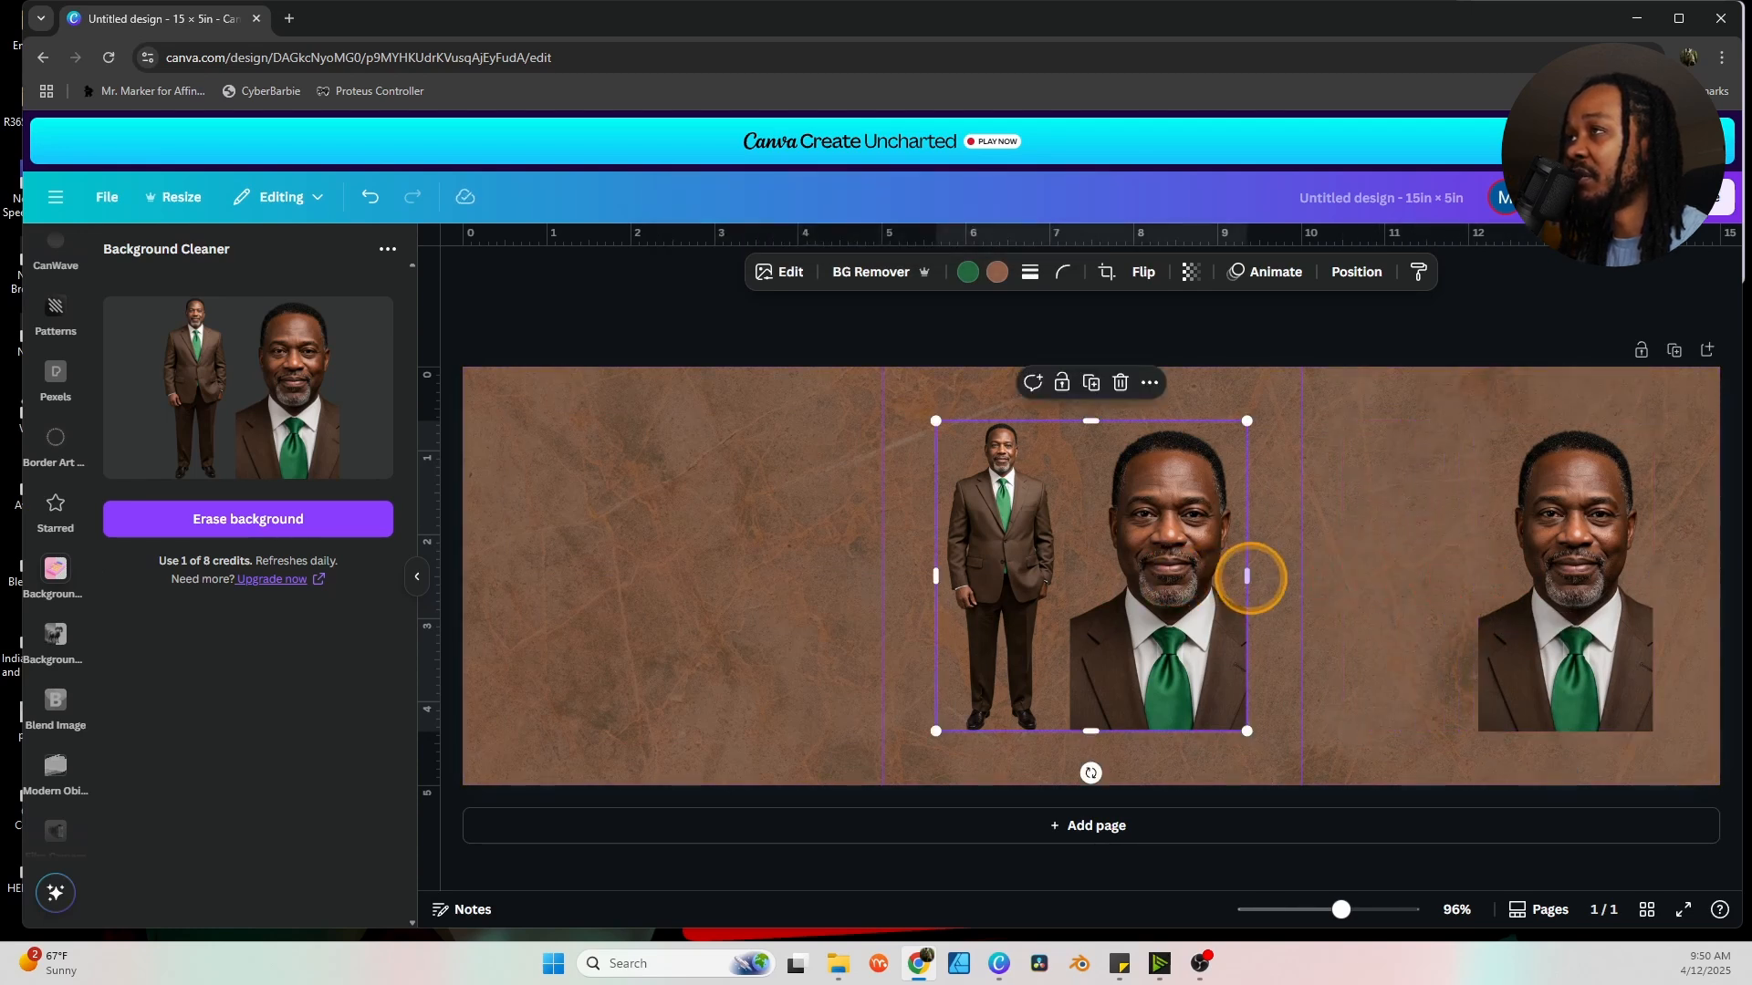
pyautogui.moveTo(1247, 577); pyautogui.dragTo(994, 564)
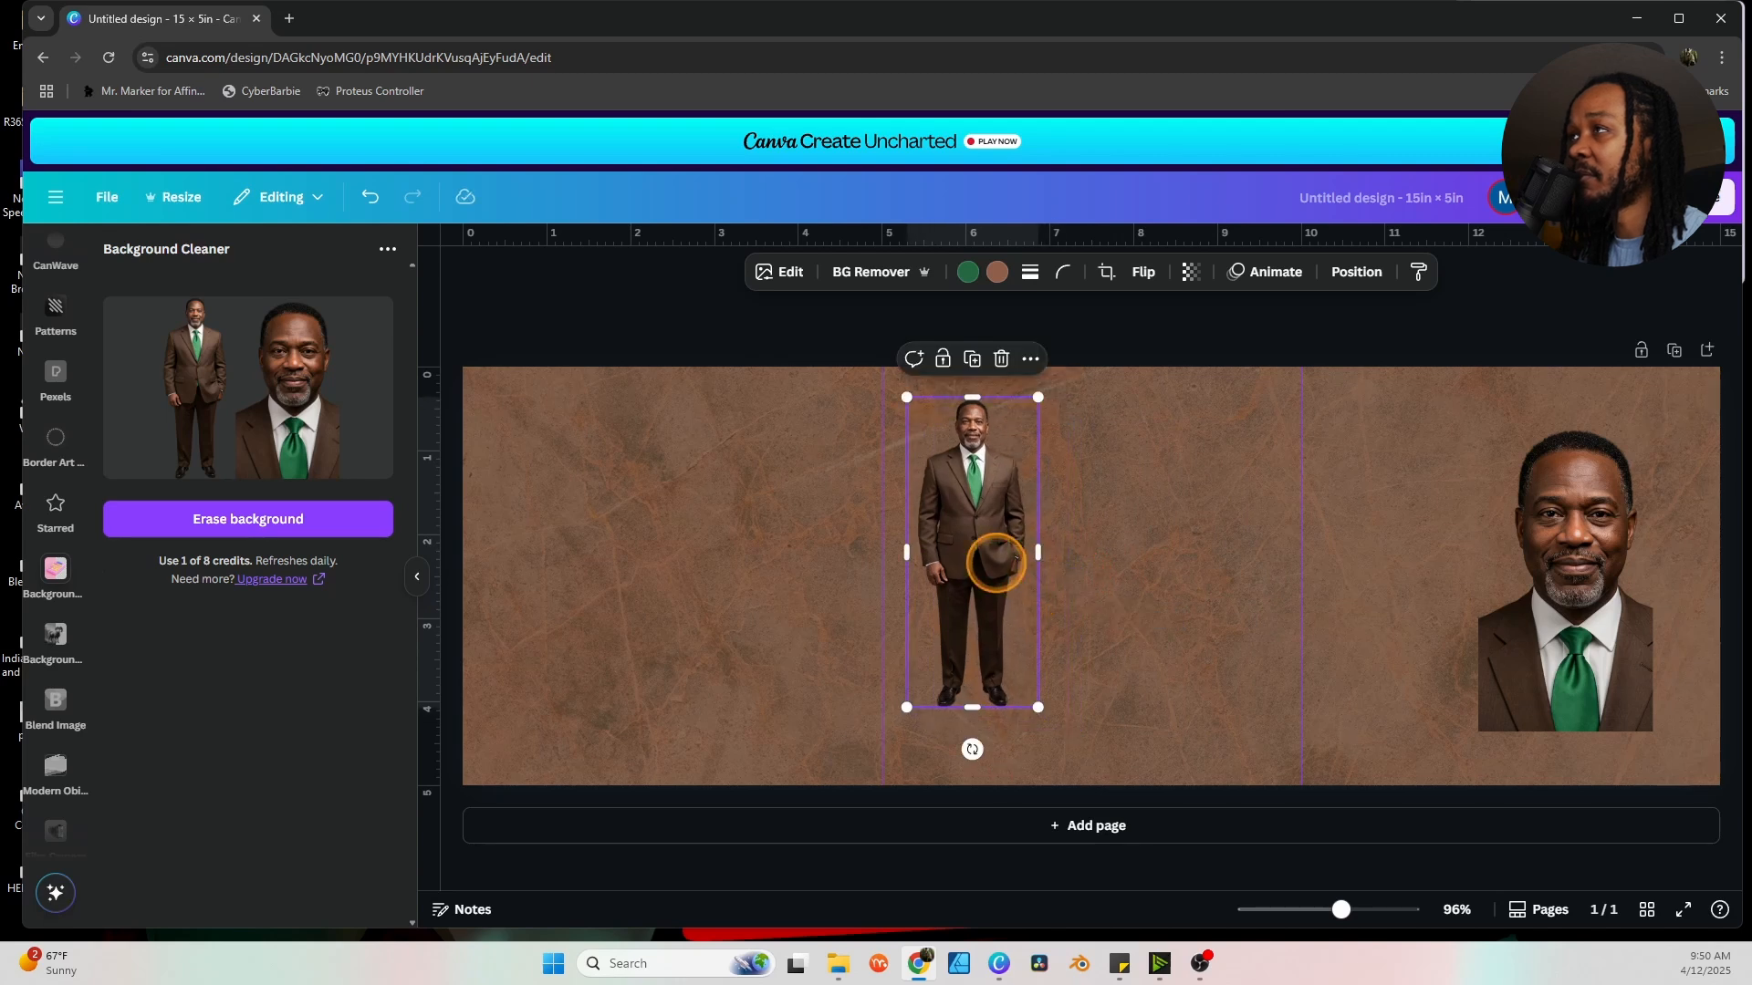
pyautogui.click(1276, 628)
# Position the headshot on the right panel beside the full-body figure.
pyautogui.click(1510, 604)
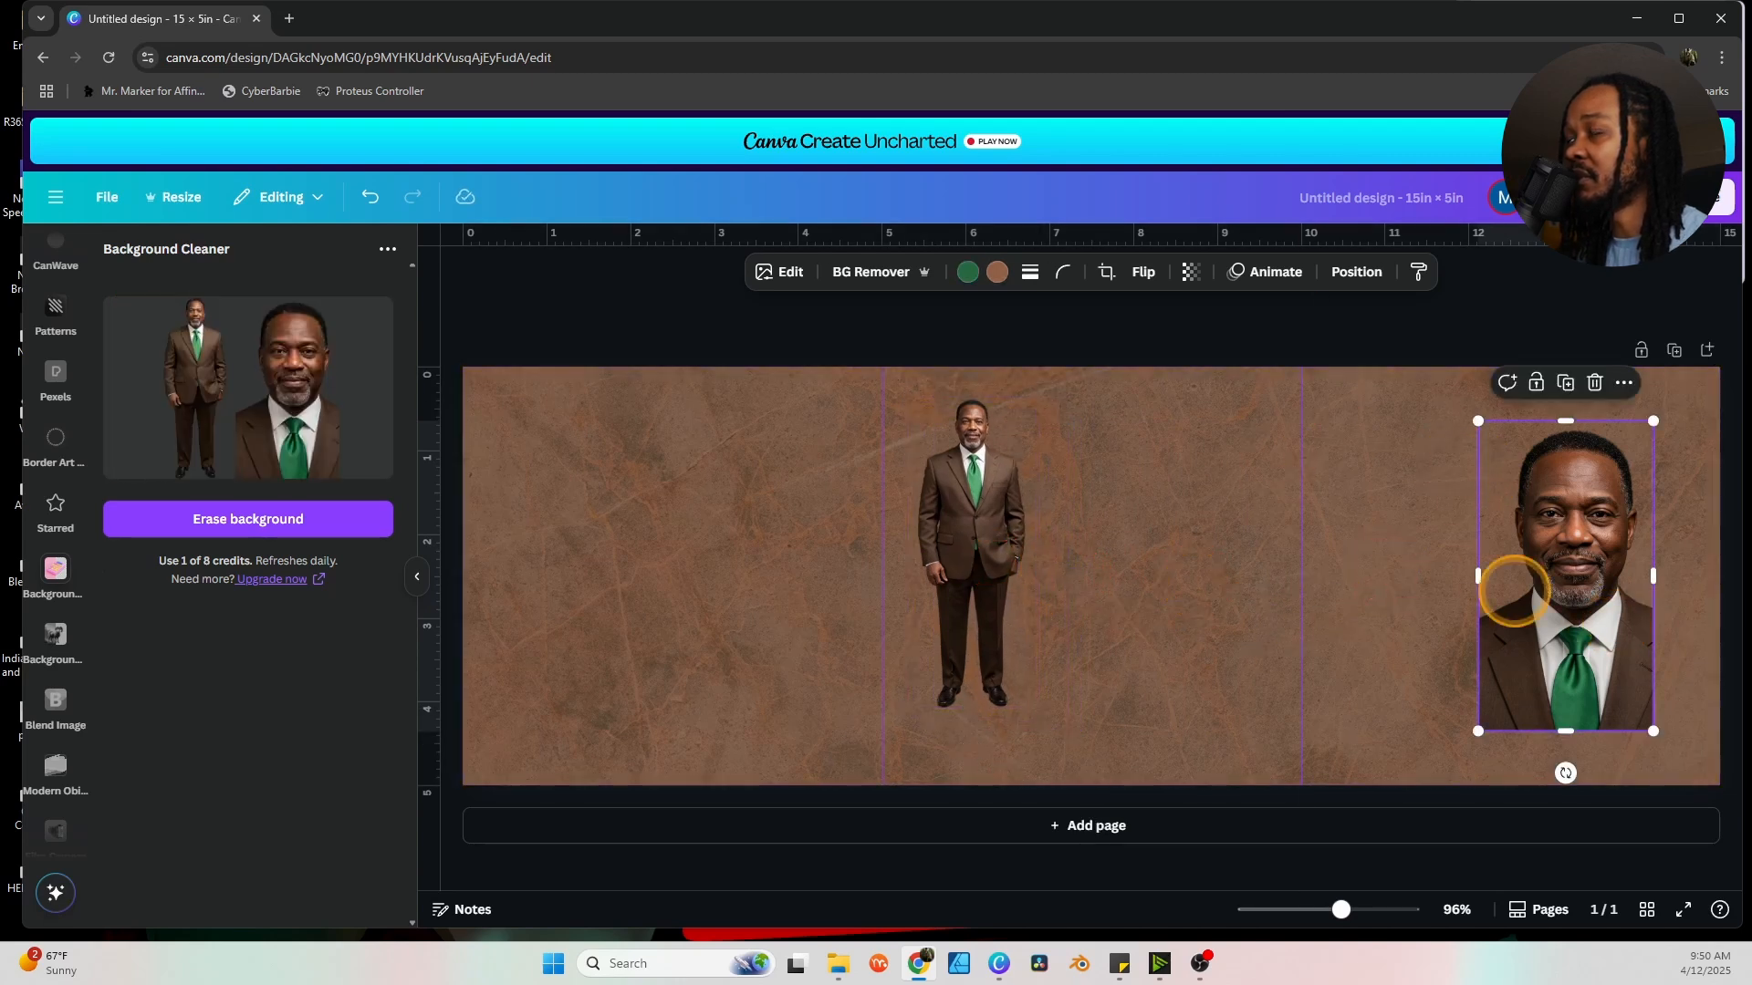
pyautogui.moveTo(1586, 603); pyautogui.dragTo(1409, 579)
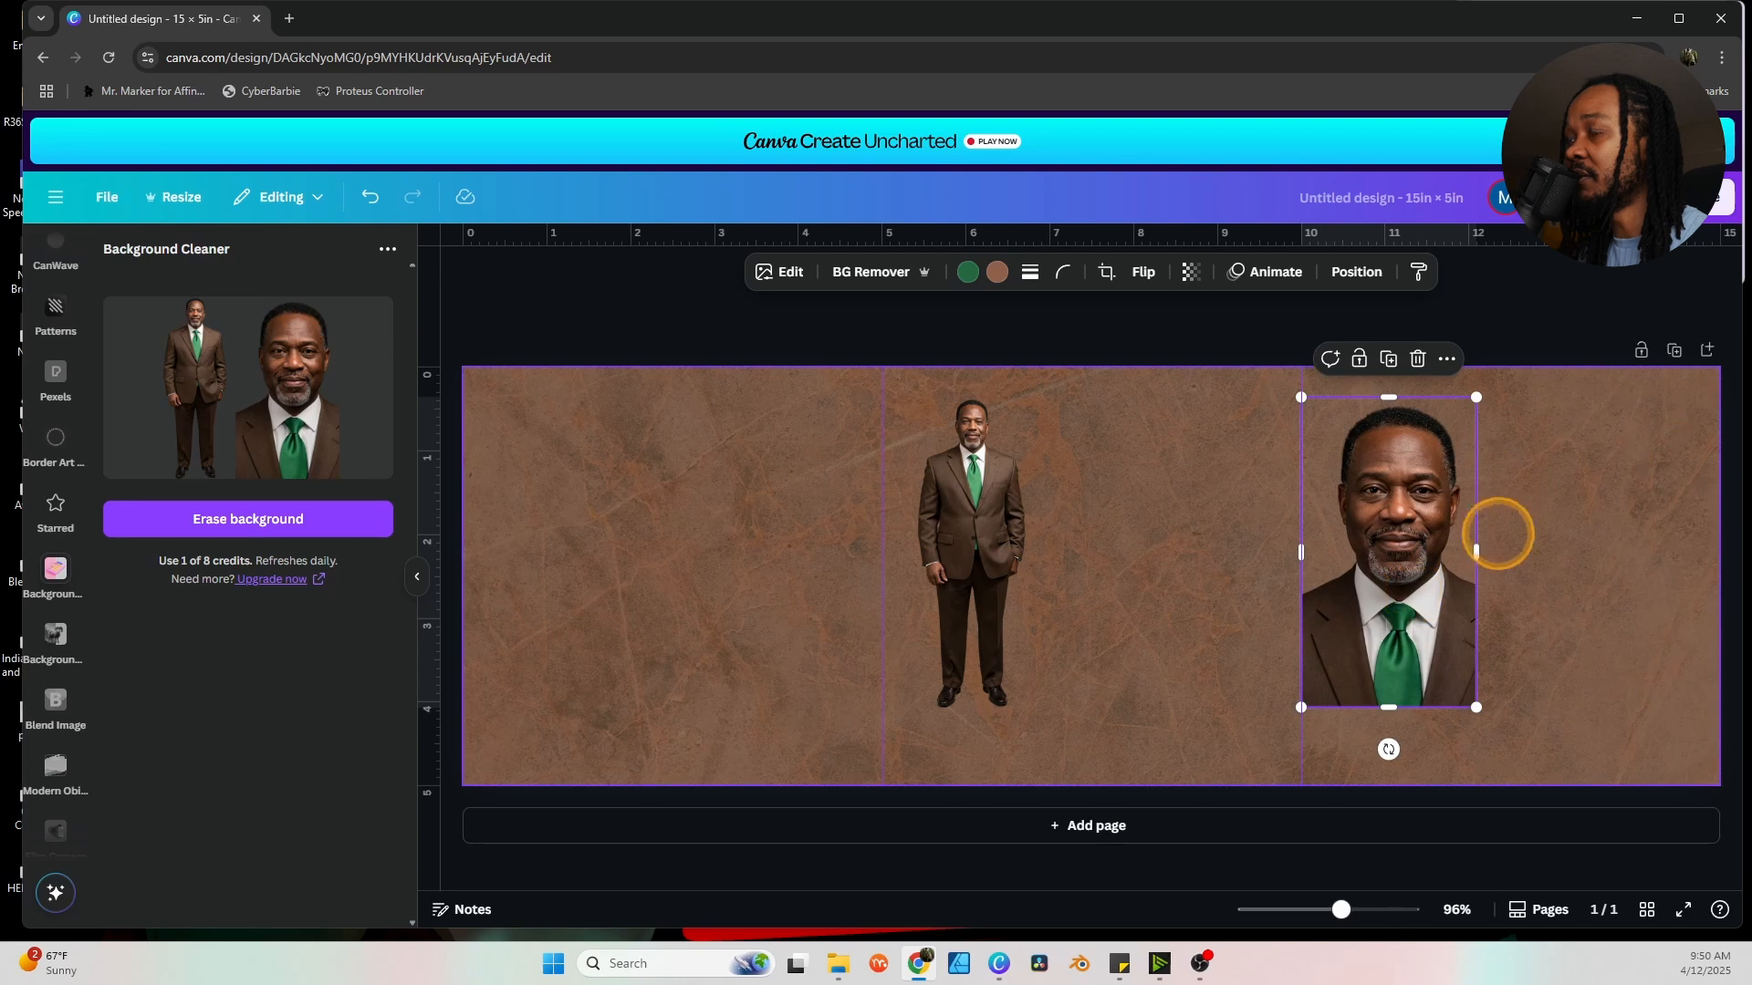
pyautogui.moveTo(1405, 650); pyautogui.dragTo(1421, 661)
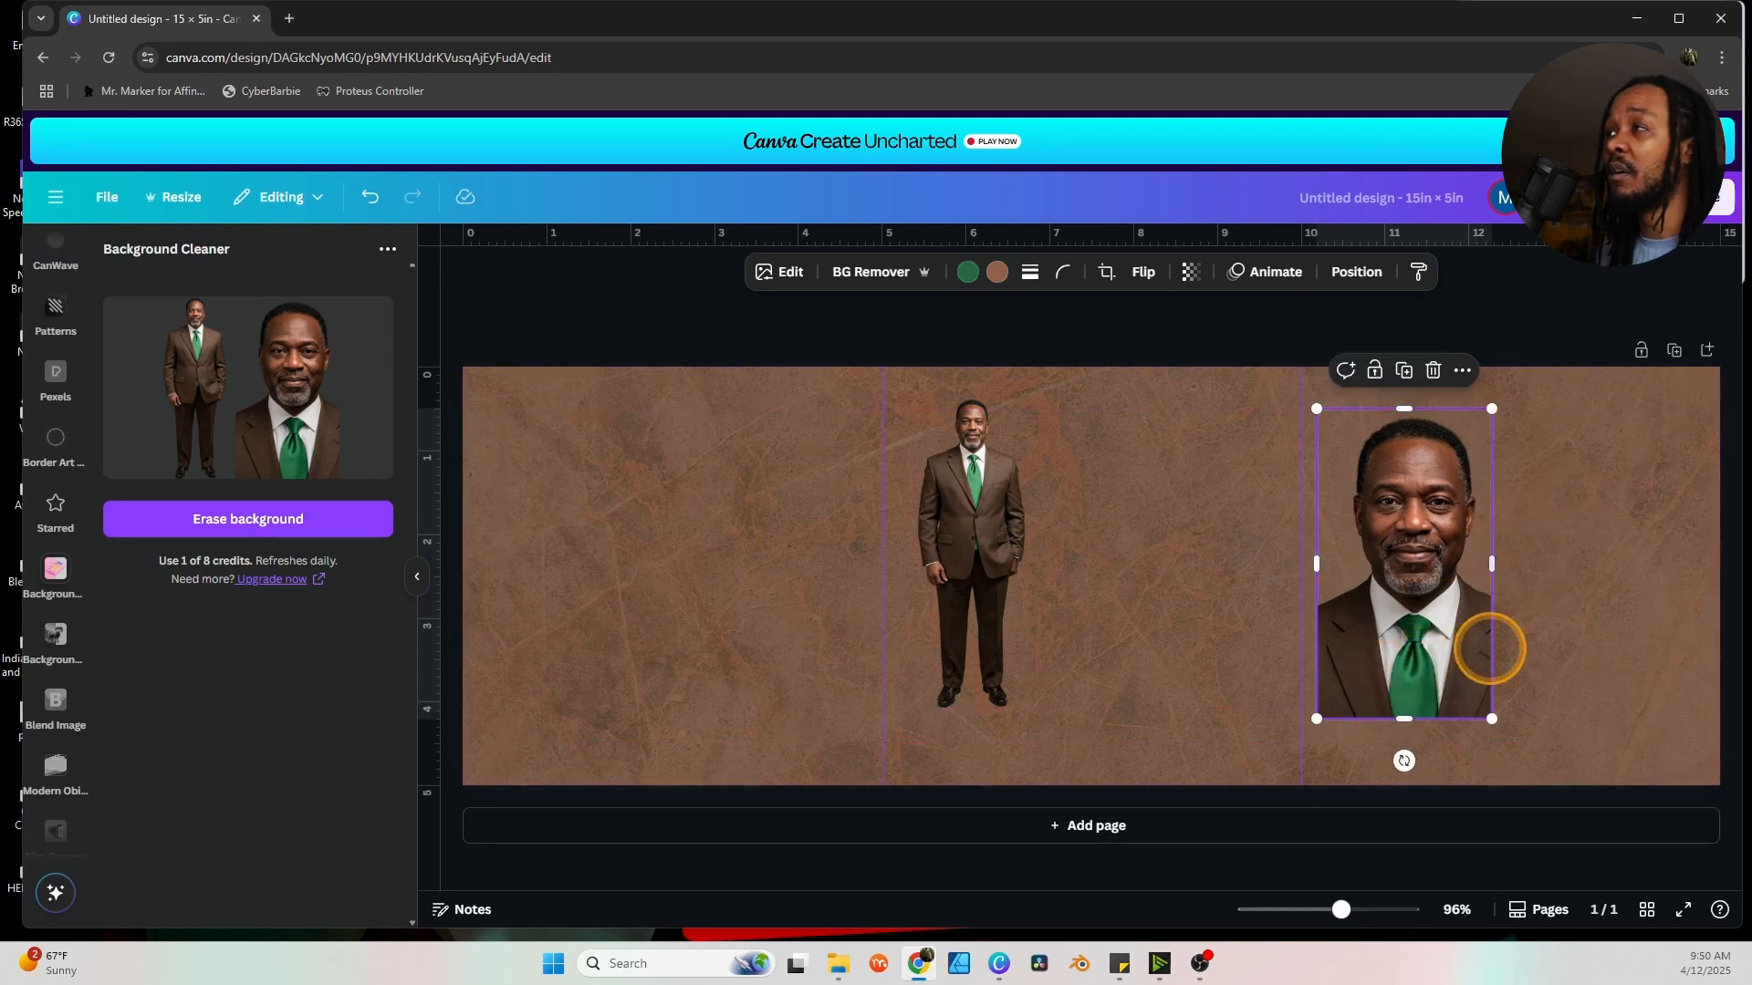
pyautogui.click(1629, 559)
pyautogui.moveTo(1475, 585); pyautogui.dragTo(1530, 591)
pyautogui.click(1530, 591)
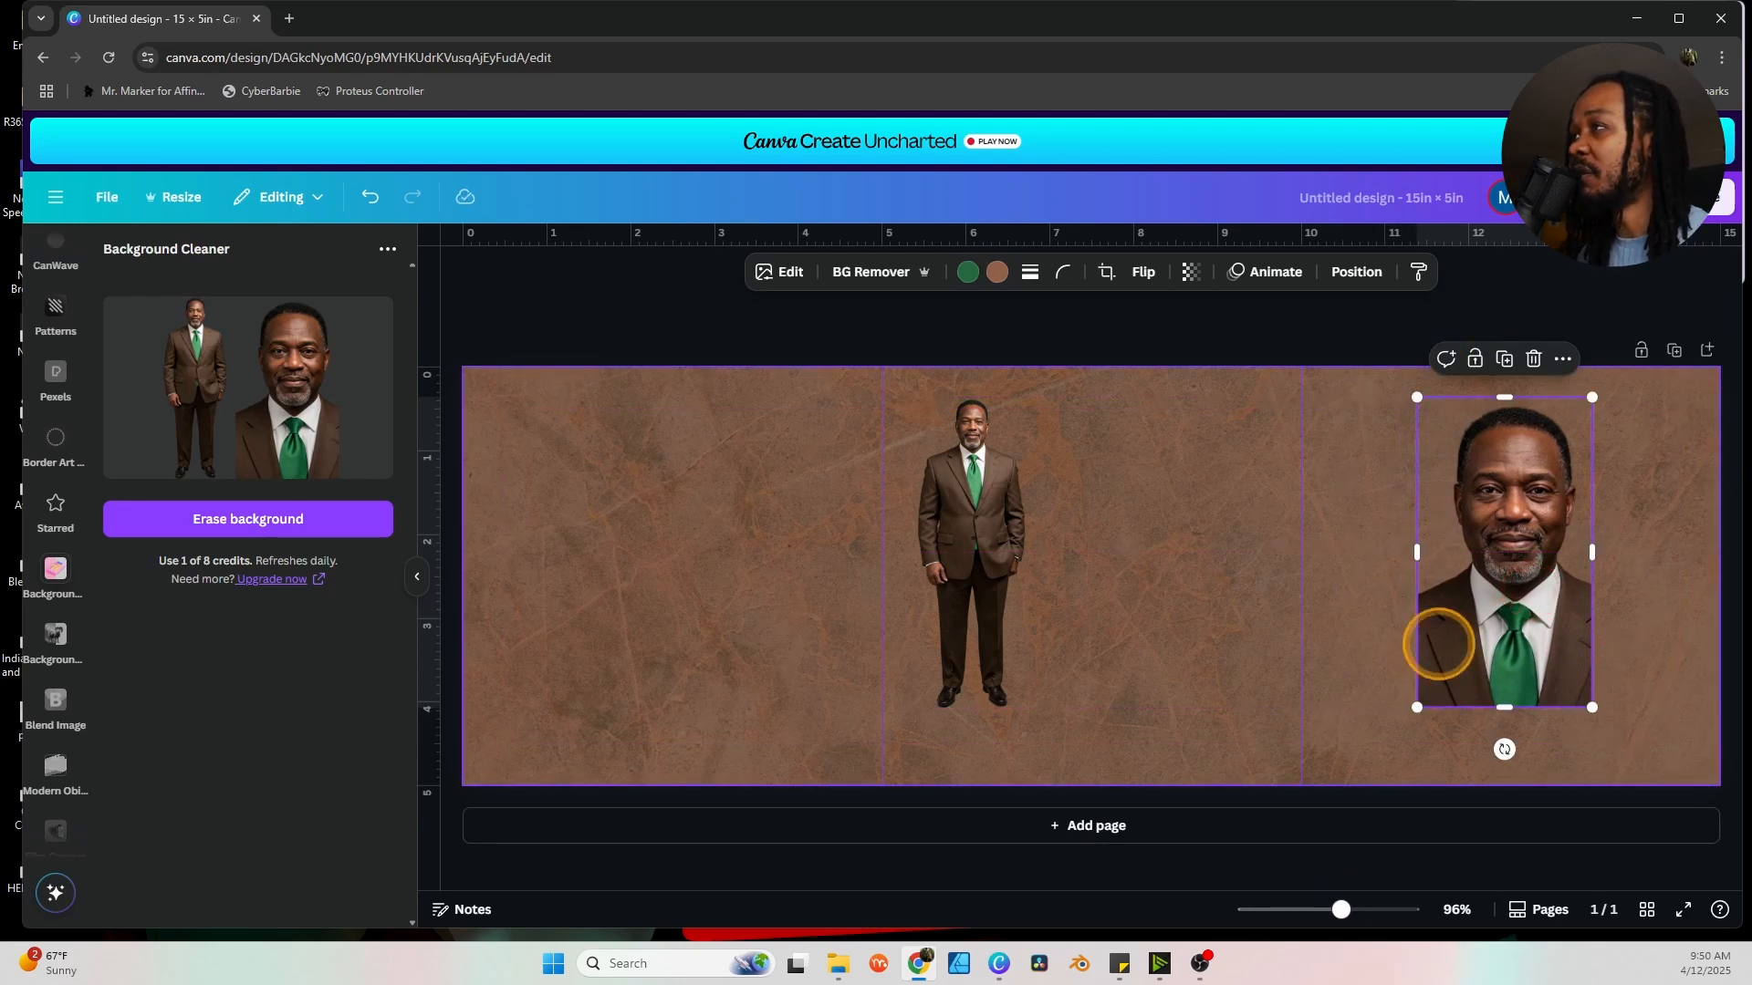
pyautogui.click(1341, 661)
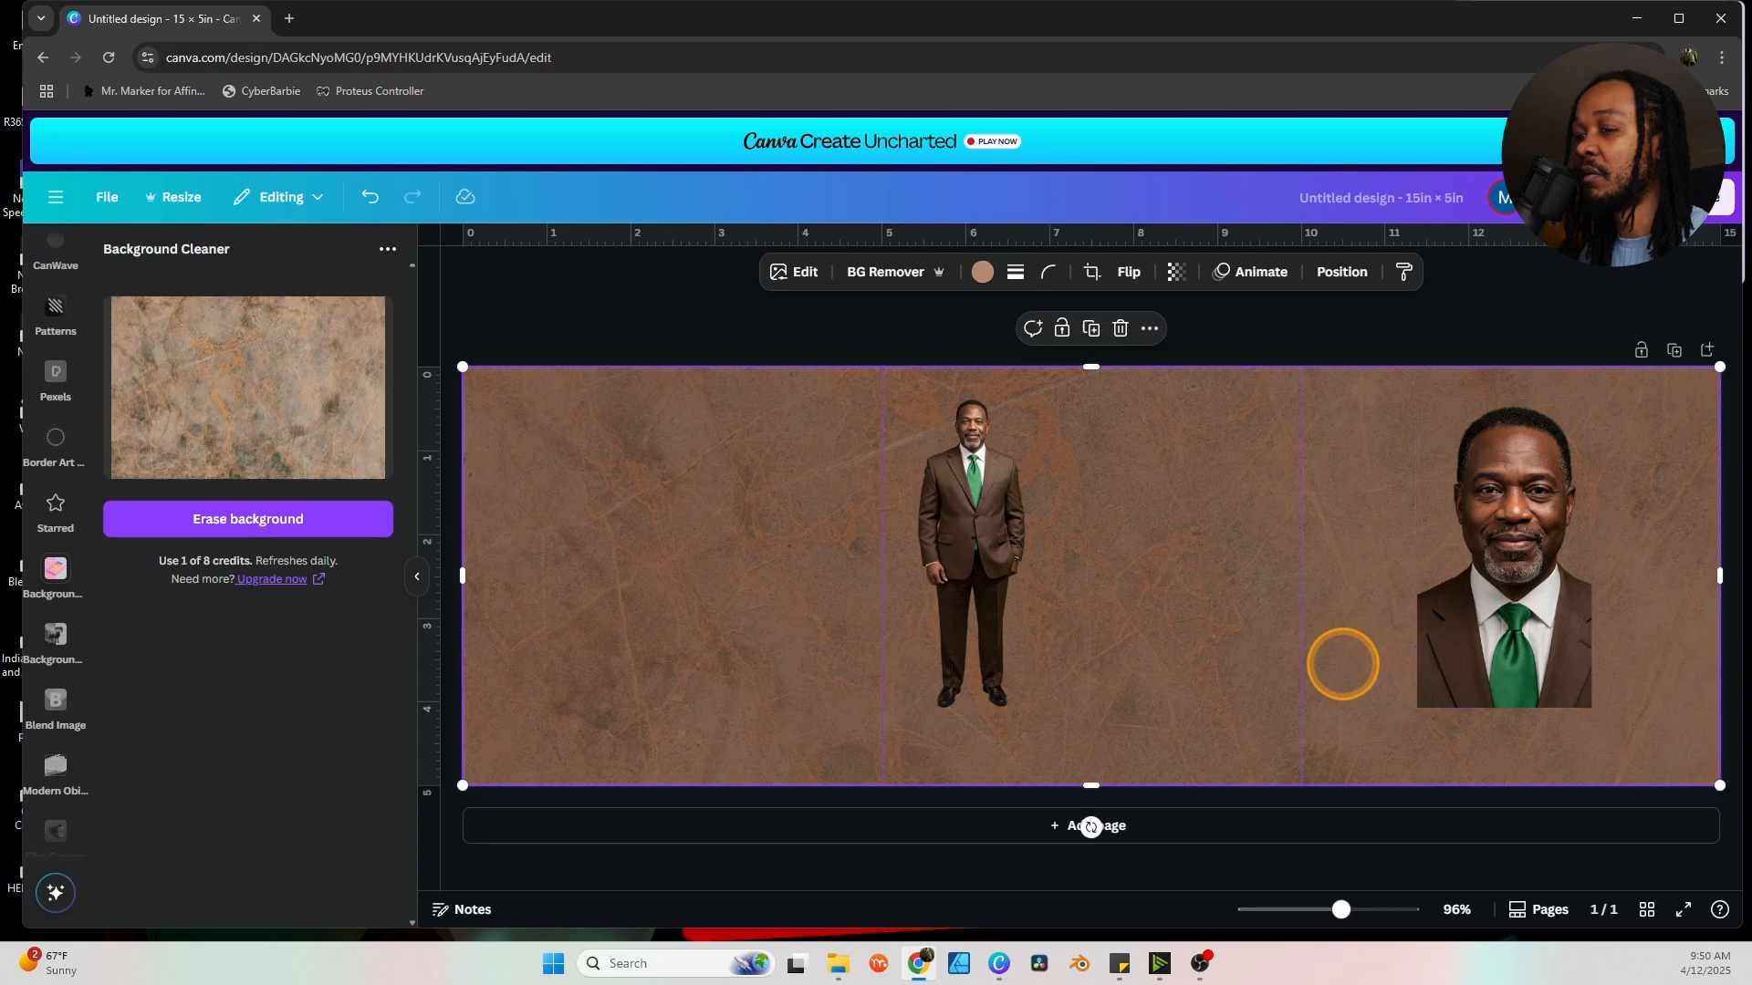
pyautogui.scroll(5, 56, 540)
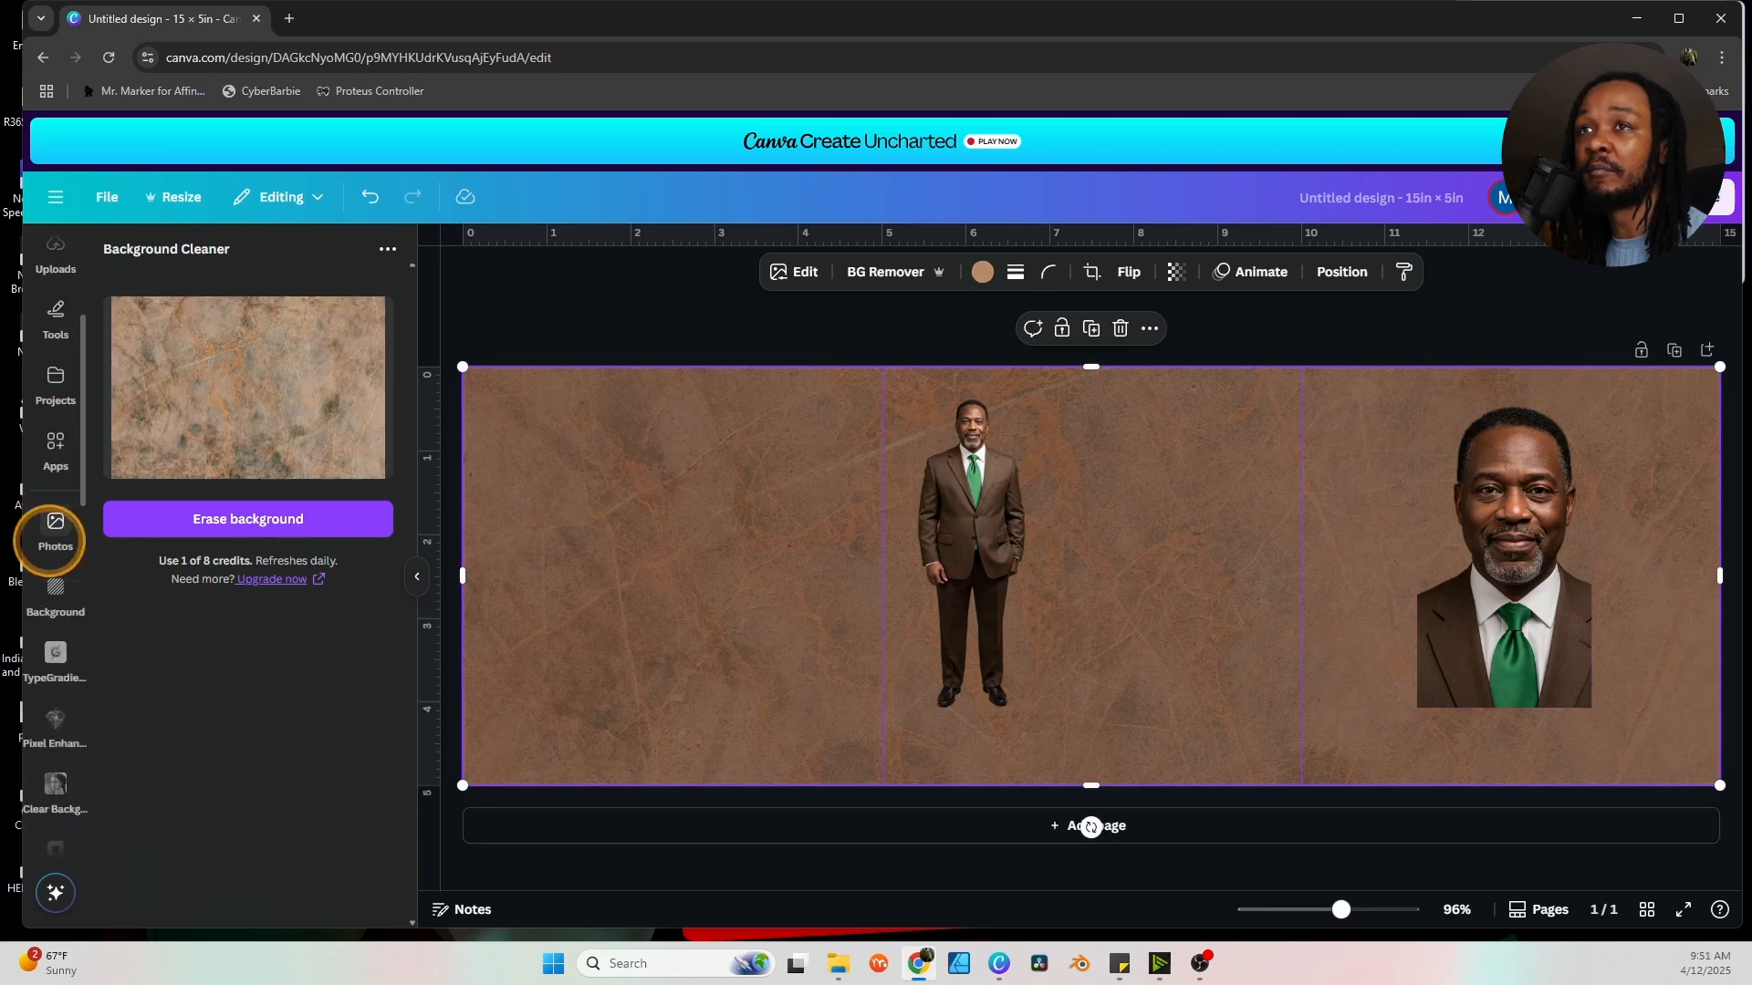
# Add the gold oval frame from the Obituary Template Resources folder.
pyautogui.click(56, 655)
pyautogui.click(282, 350)
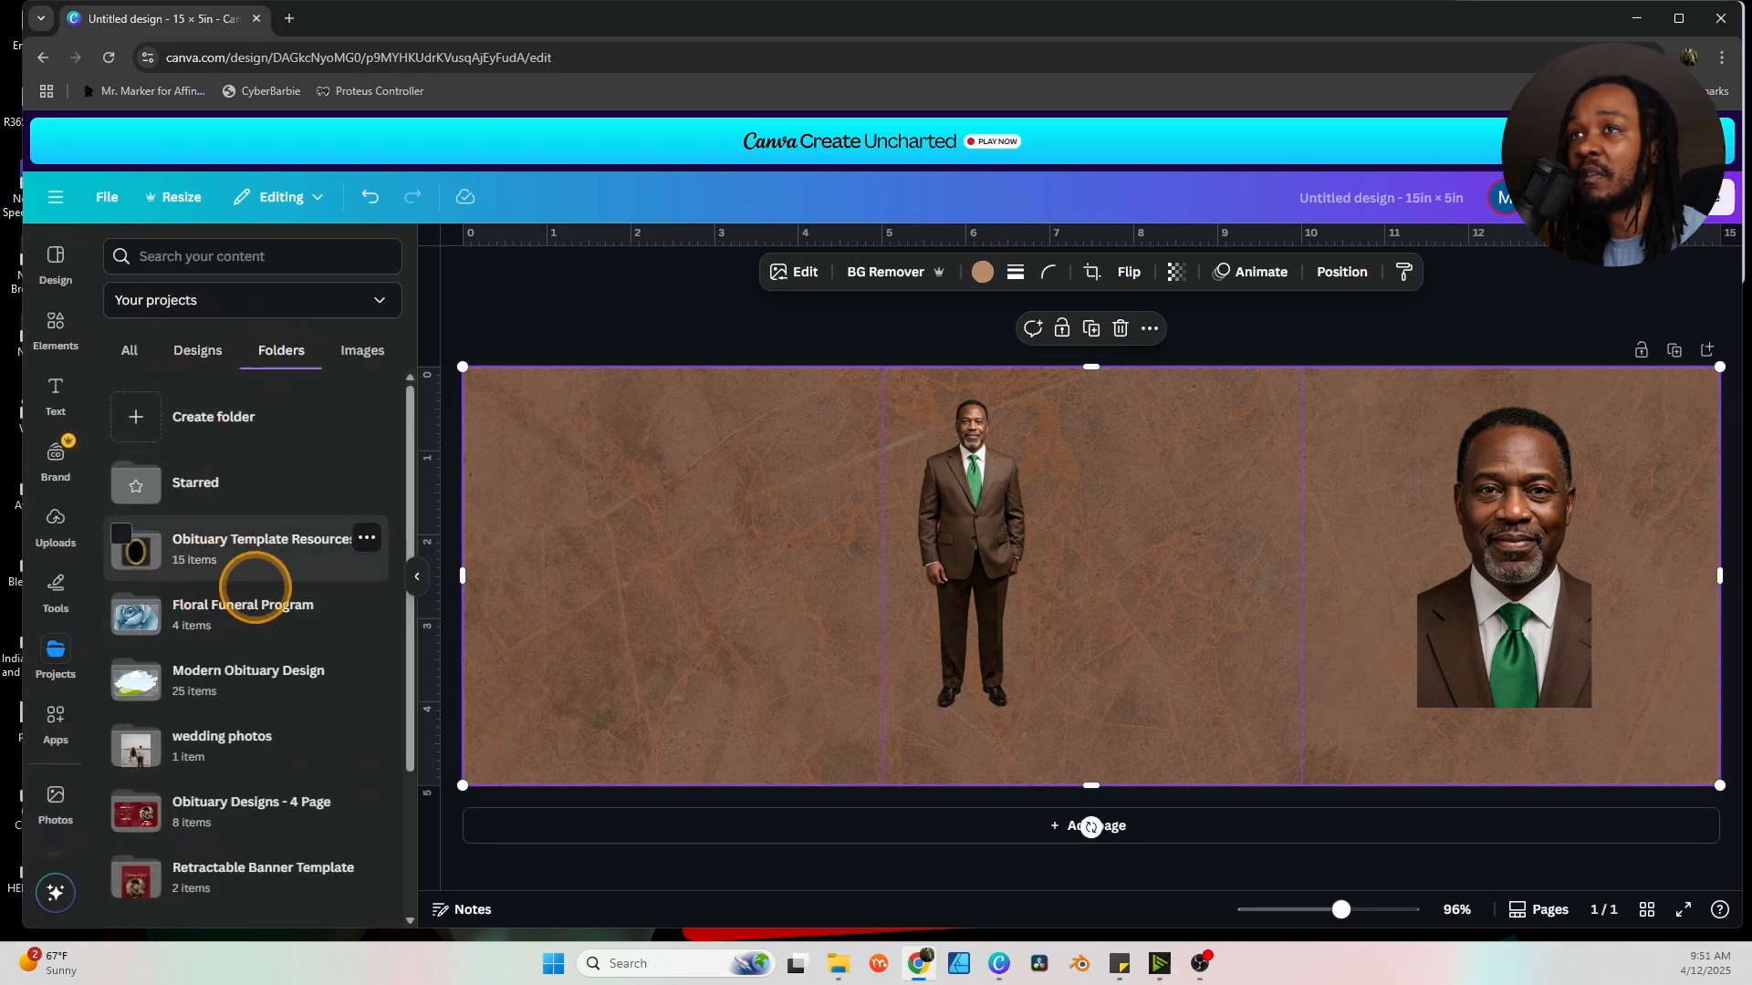
pyautogui.click(232, 548)
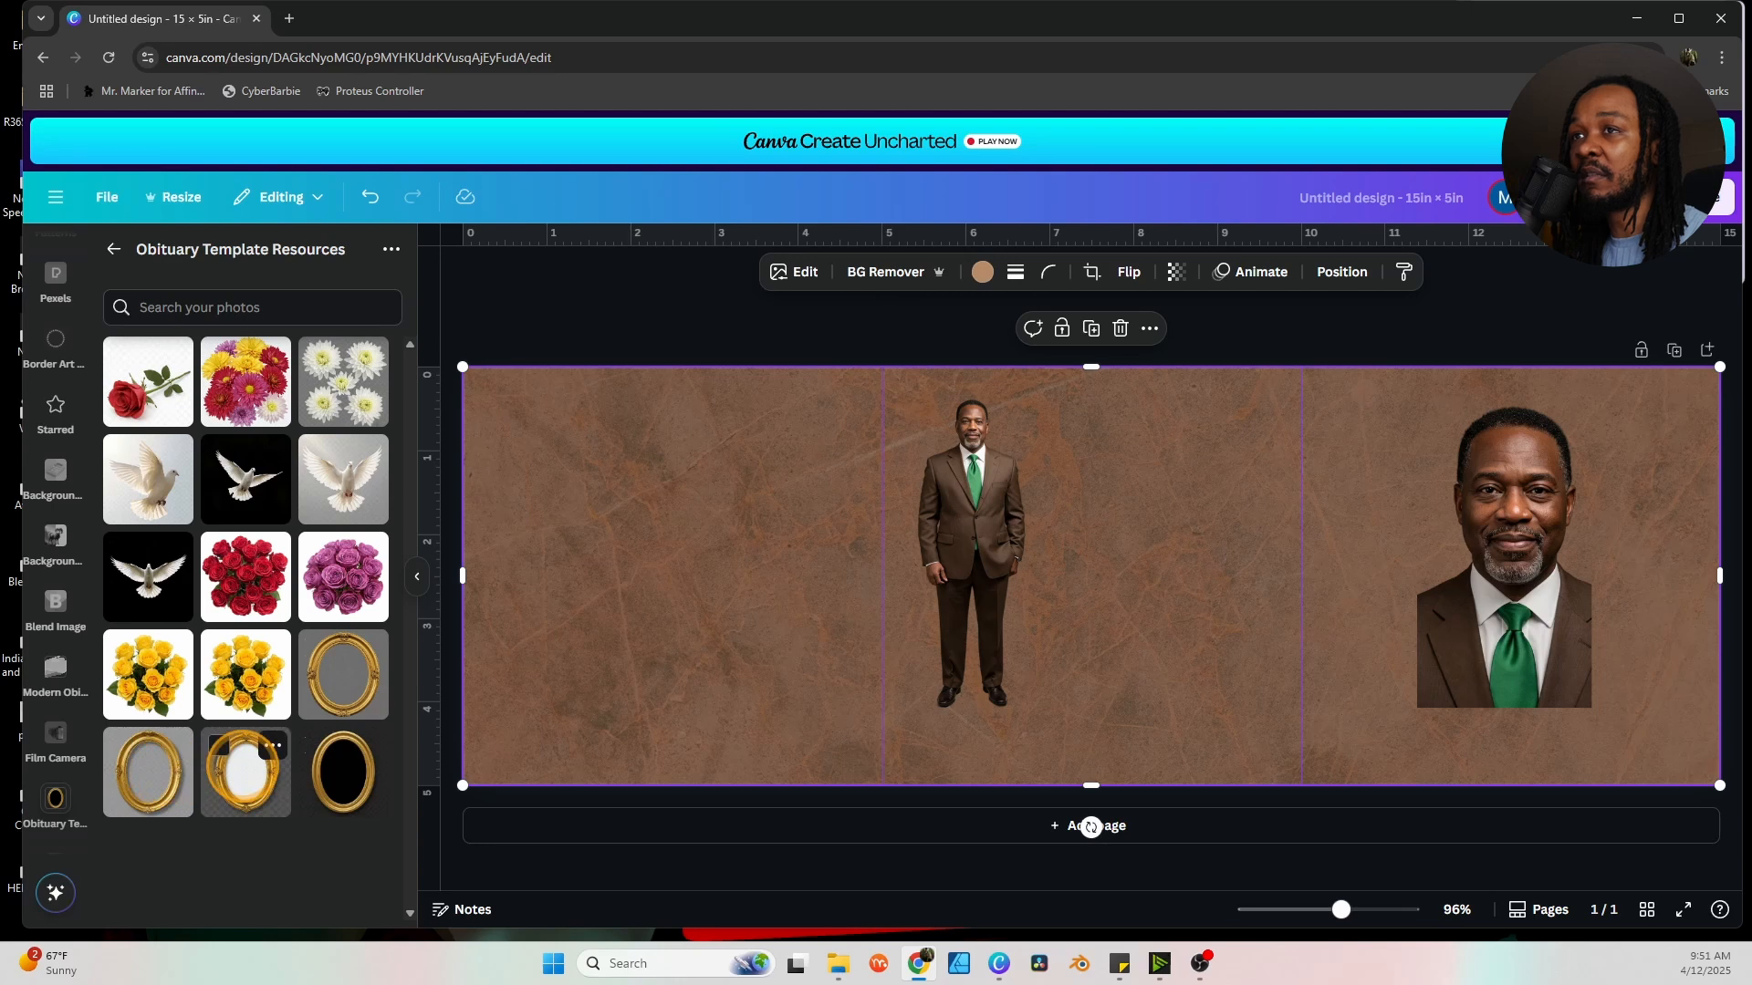
pyautogui.click(343, 680)
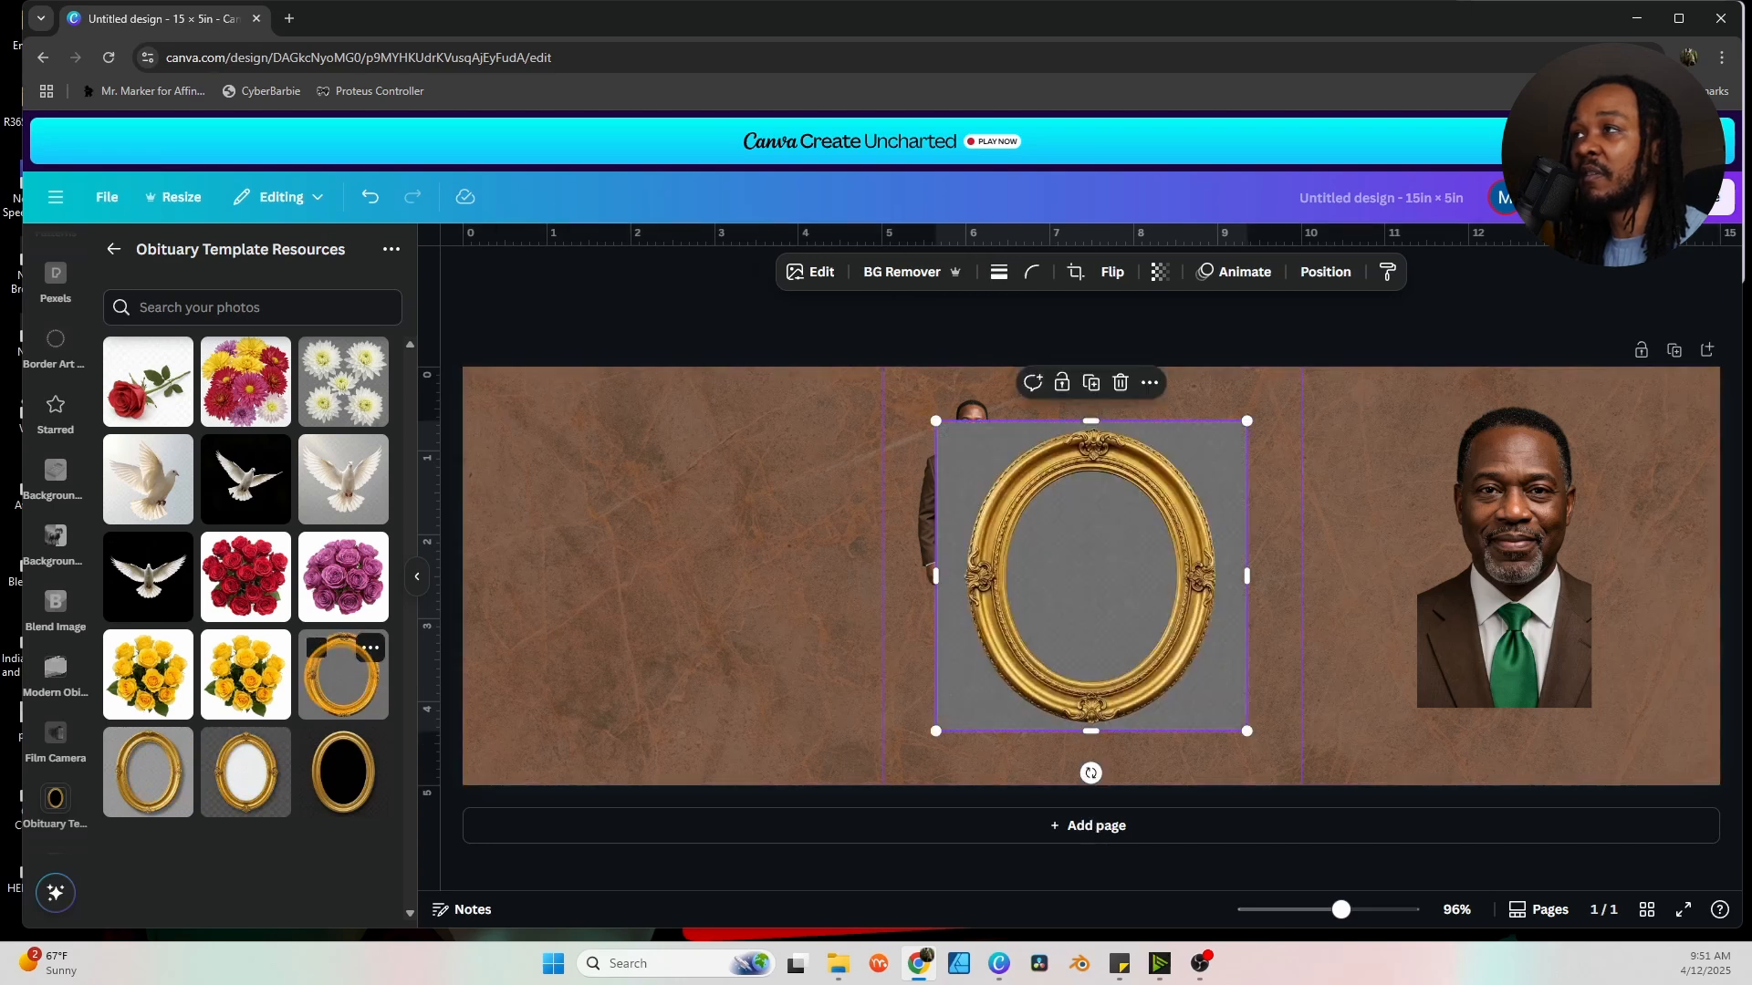
pyautogui.moveTo(1071, 583); pyautogui.dragTo(1202, 609)
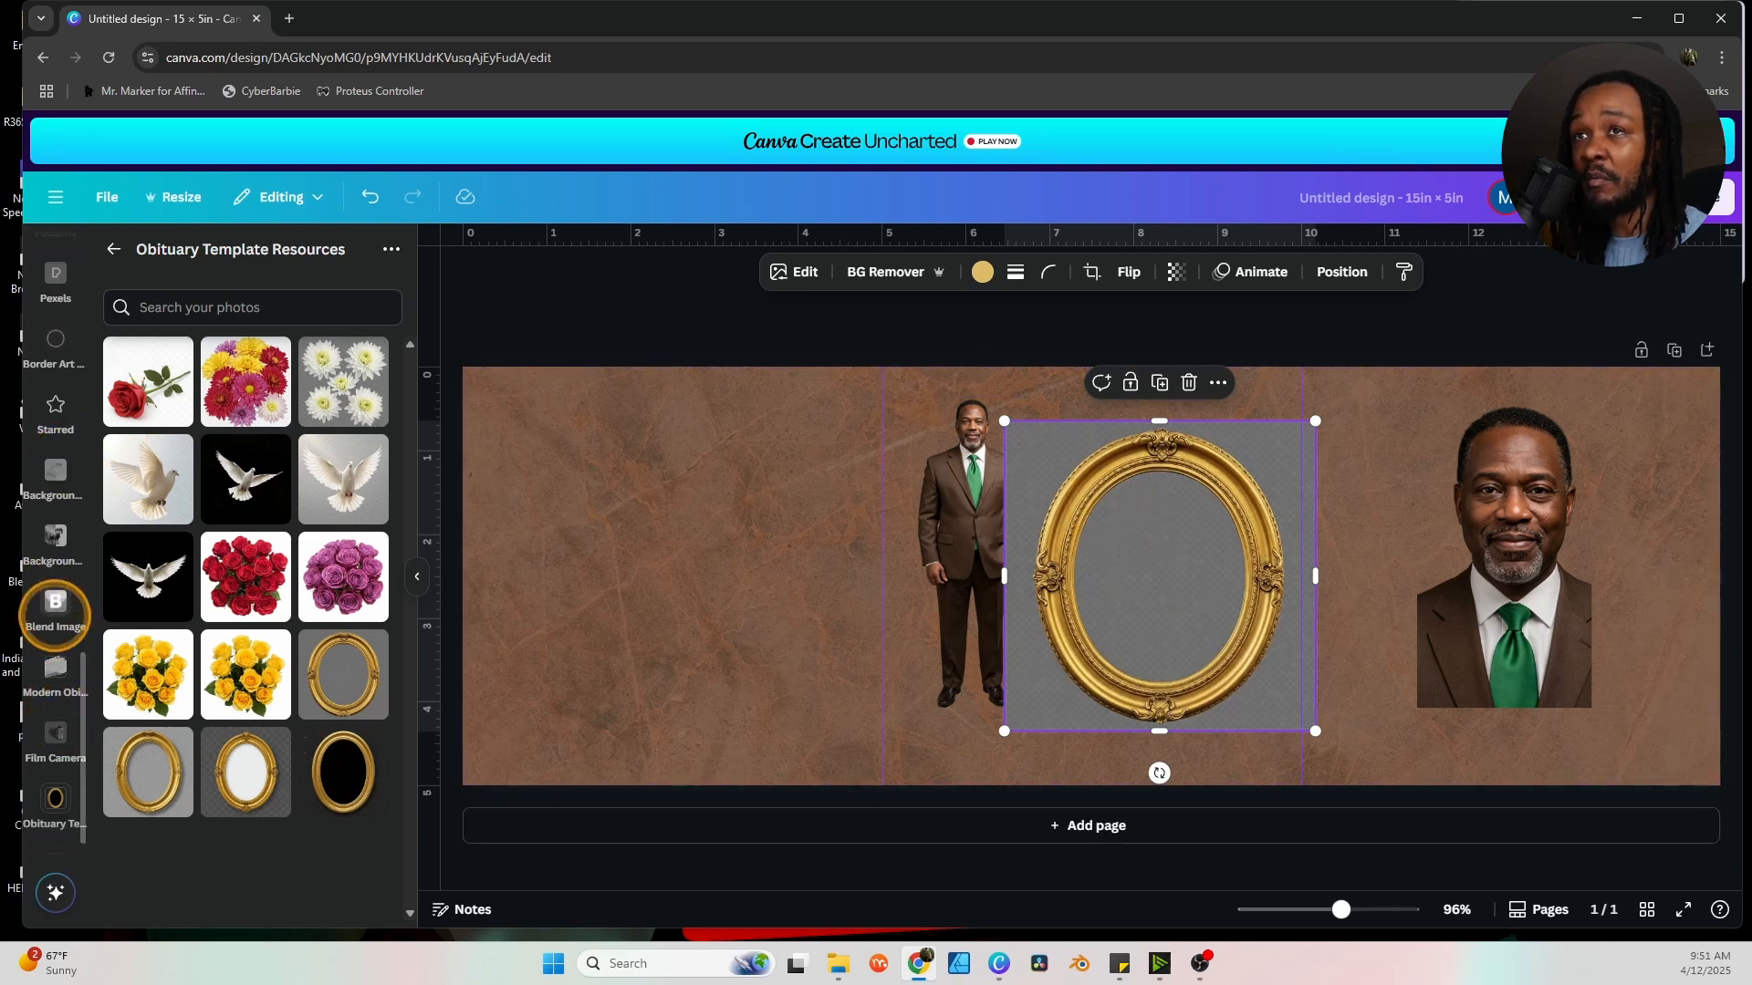
# Erase the gold frame's grey background and move it toward the slightly lowered headshot.
pyautogui.click(55, 472)
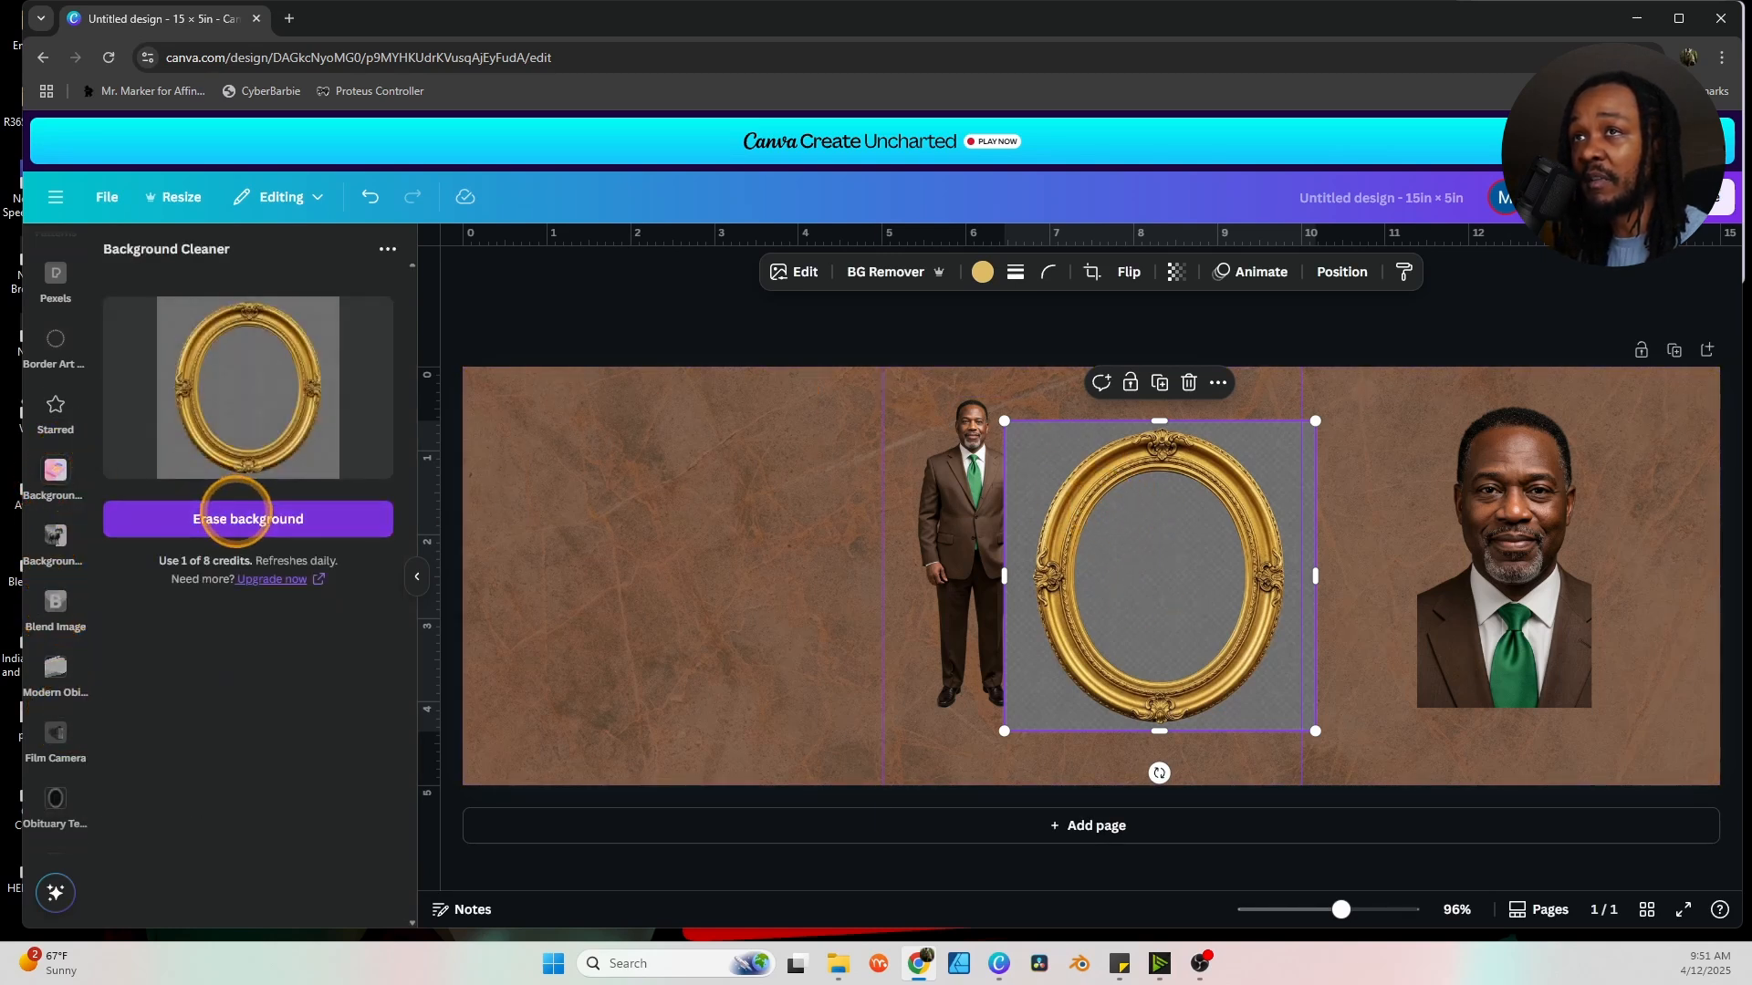
pyautogui.click(279, 518)
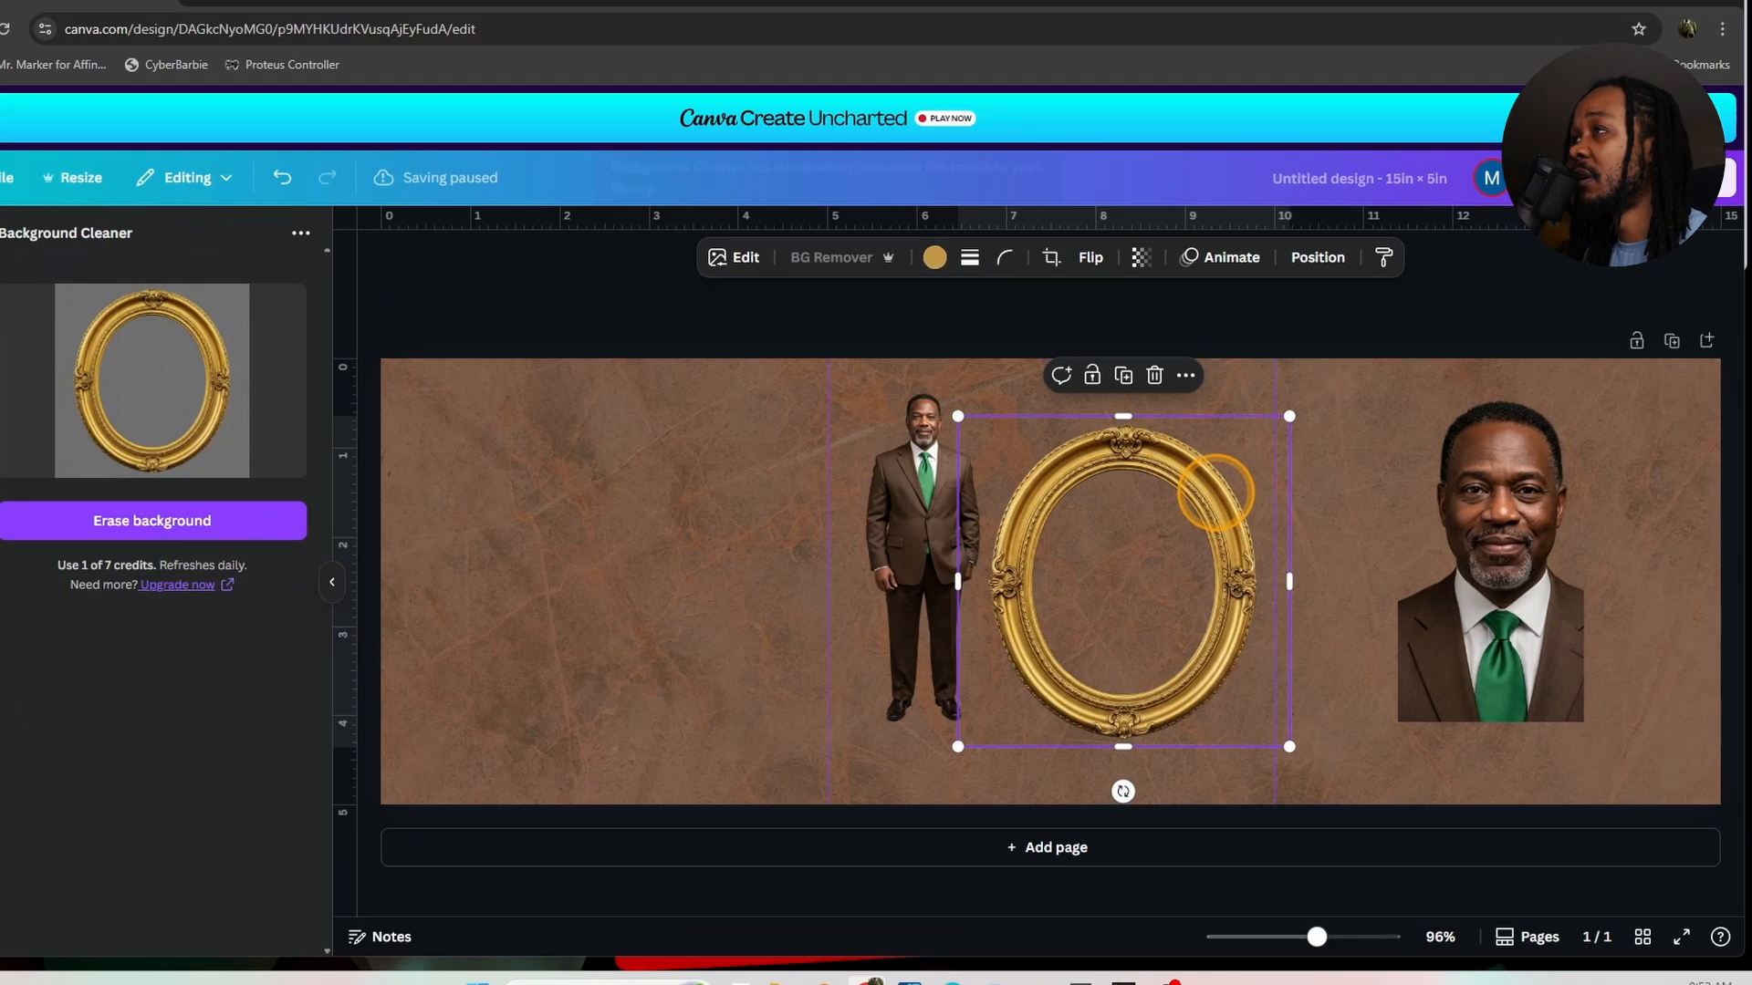
pyautogui.moveTo(1213, 492); pyautogui.dragTo(1161, 470)
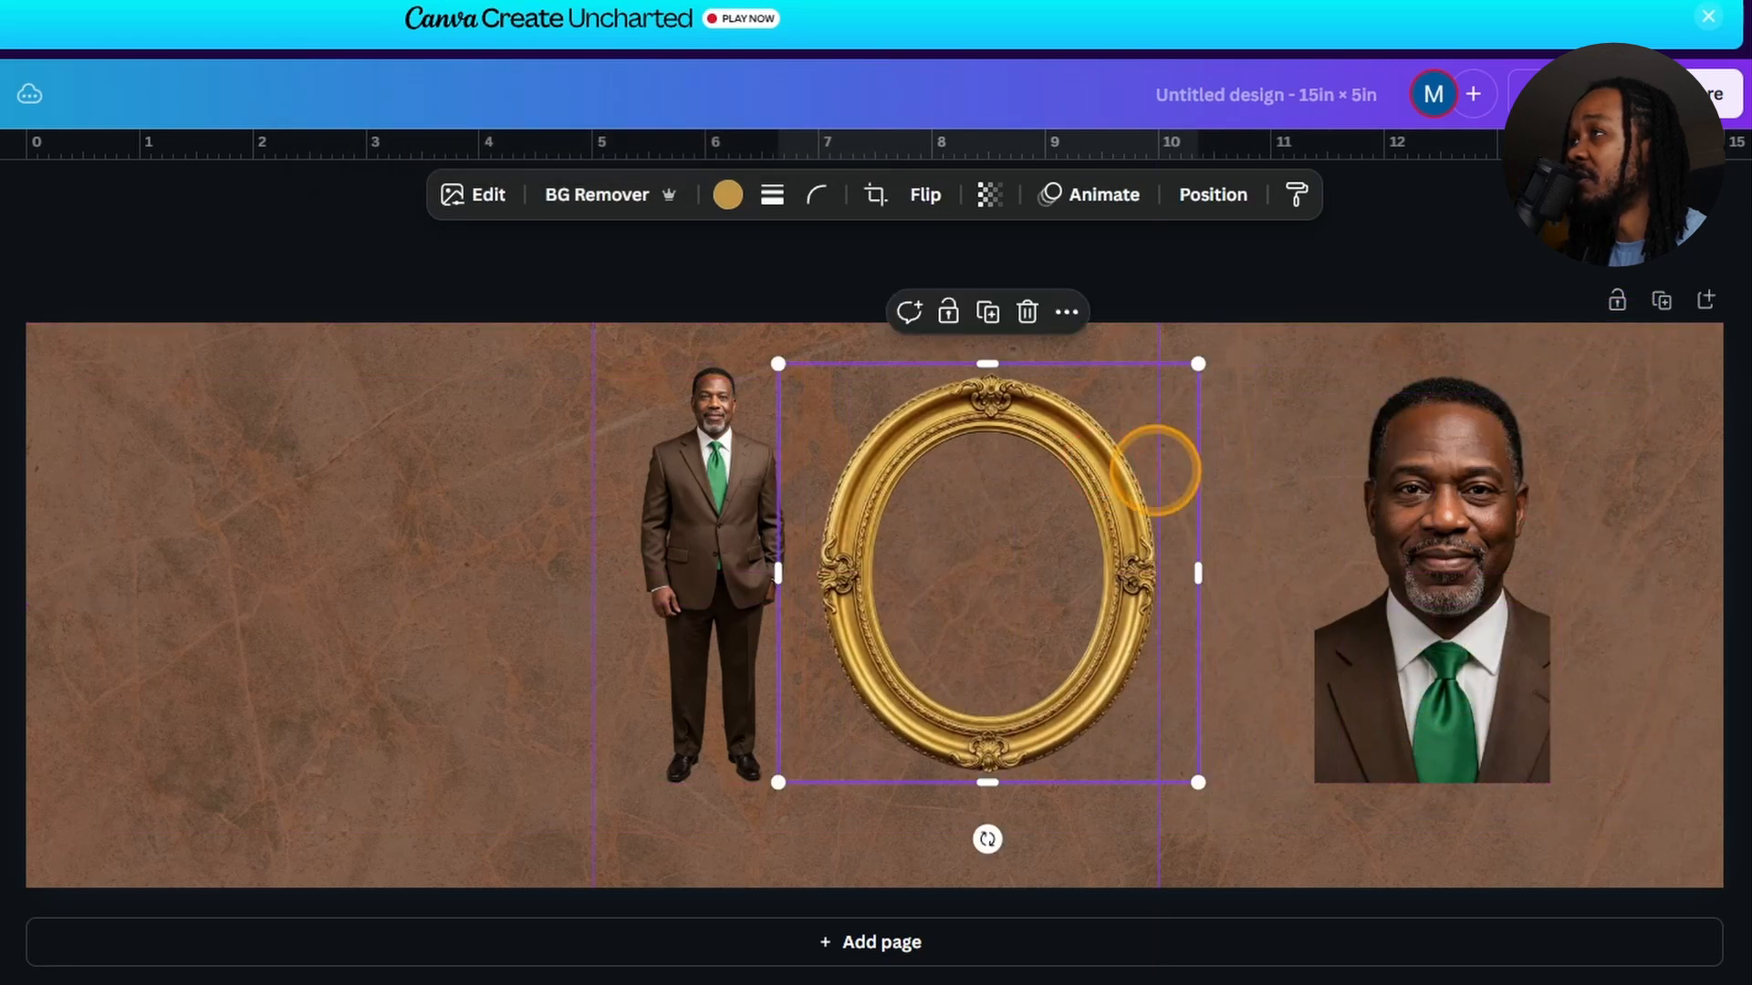
pyautogui.click(1536, 520)
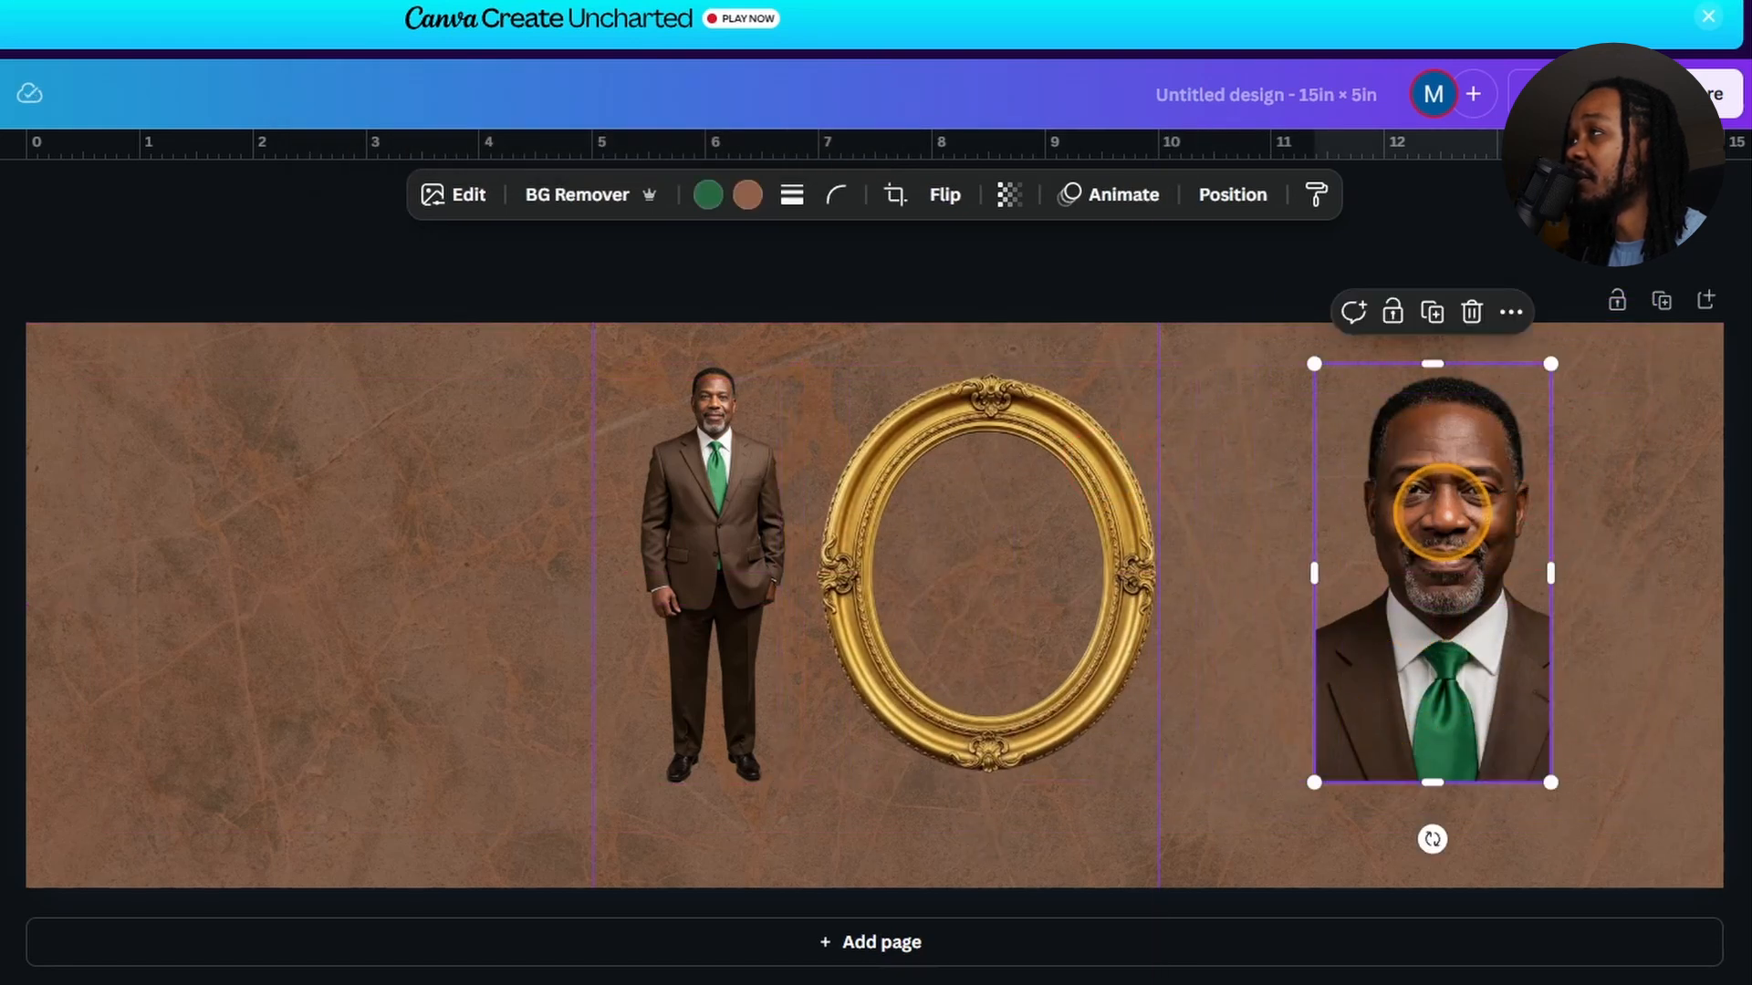
pyautogui.moveTo(1442, 513); pyautogui.dragTo(1438, 546)
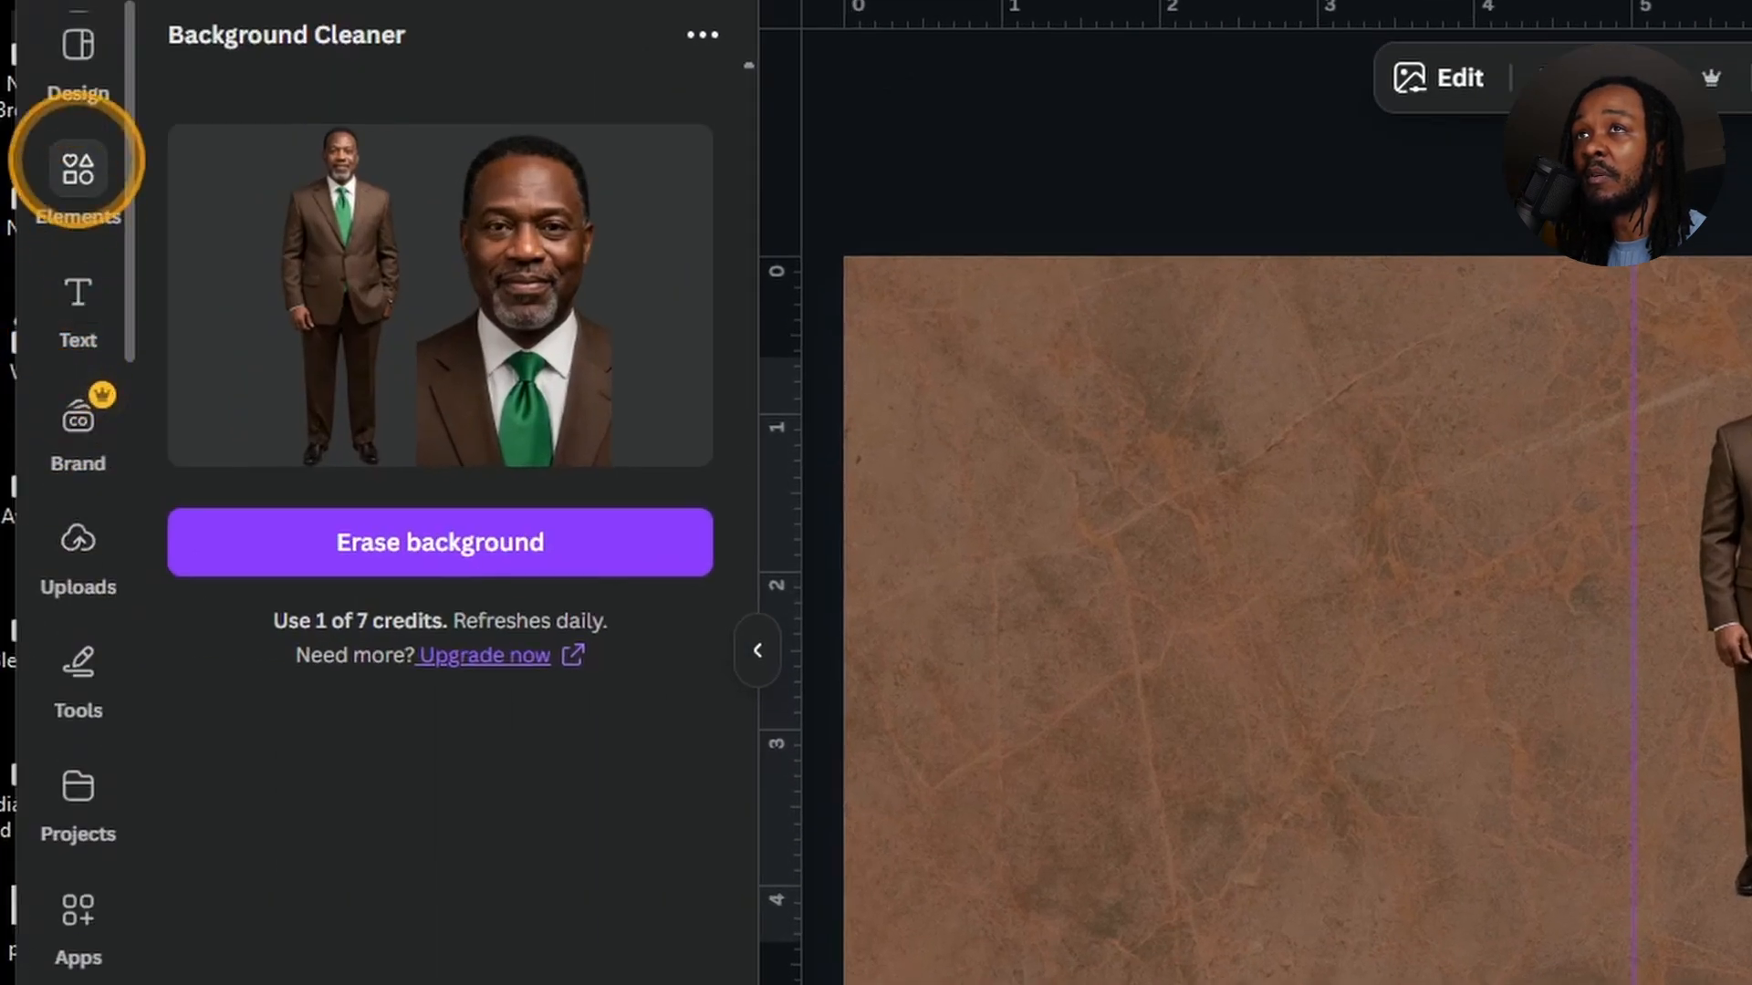
# Add a circle frame from the Basic shapes frames and drop the headshot into it.
pyautogui.click(78, 173)
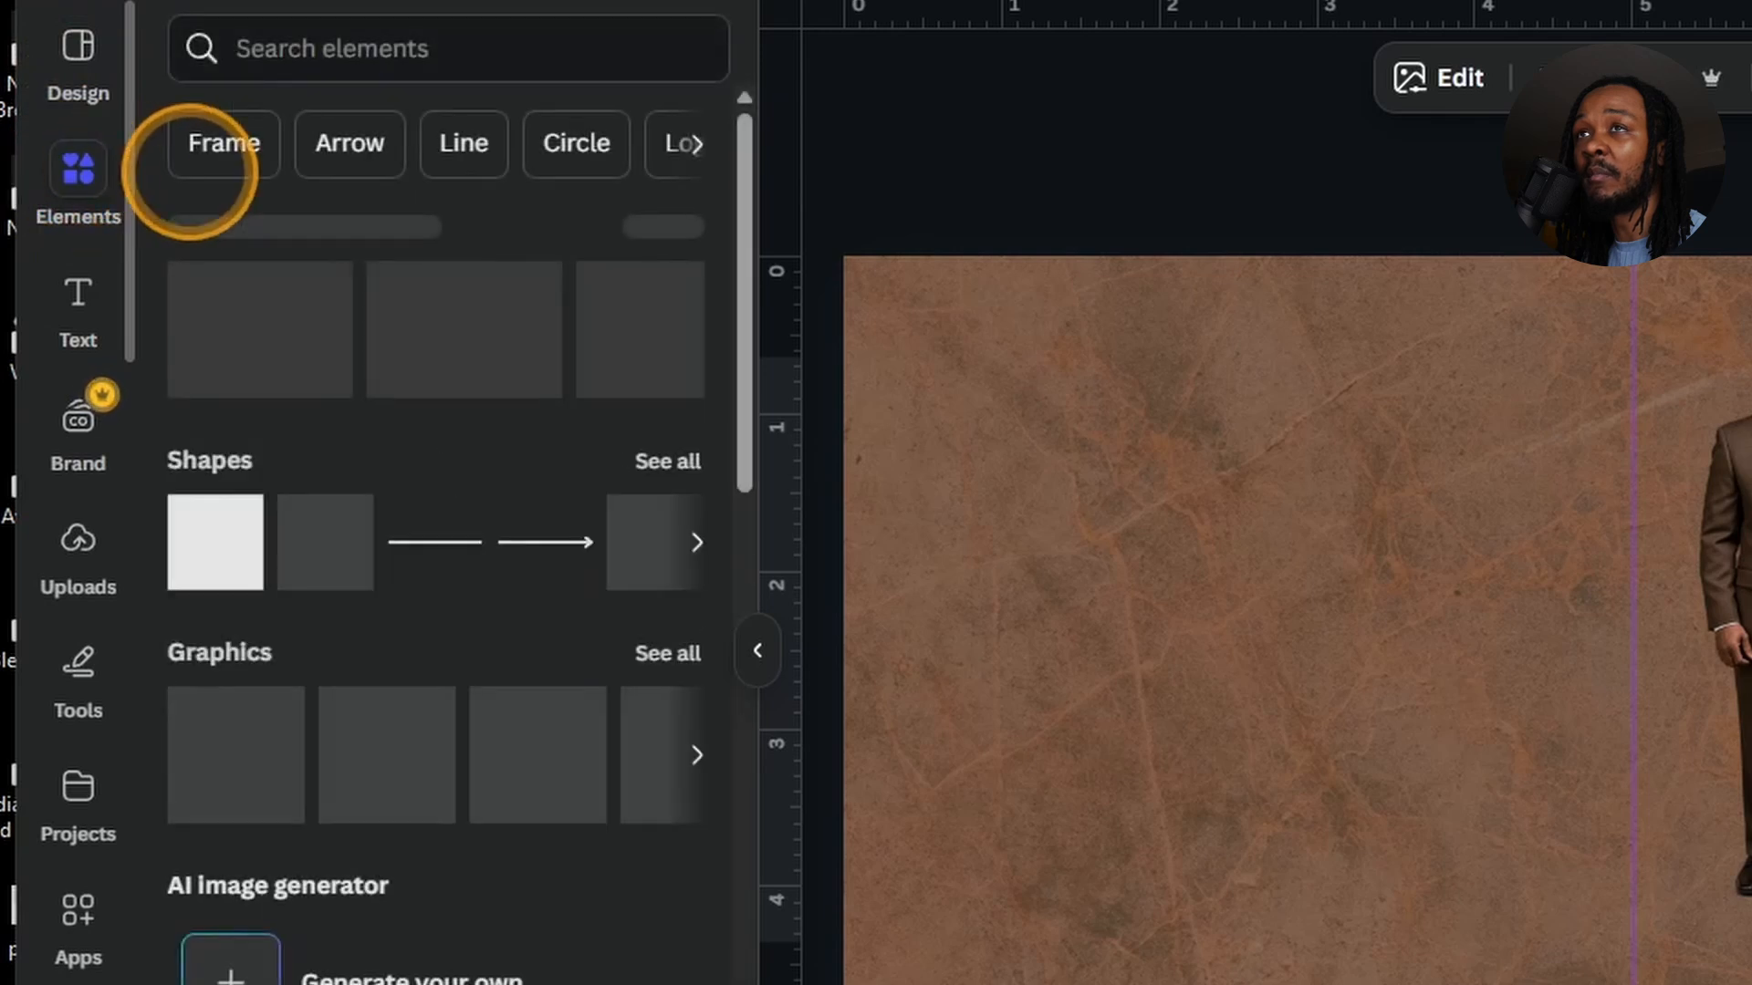
pyautogui.scroll(-5, 409, 511)
pyautogui.scroll(-15, 408, 558)
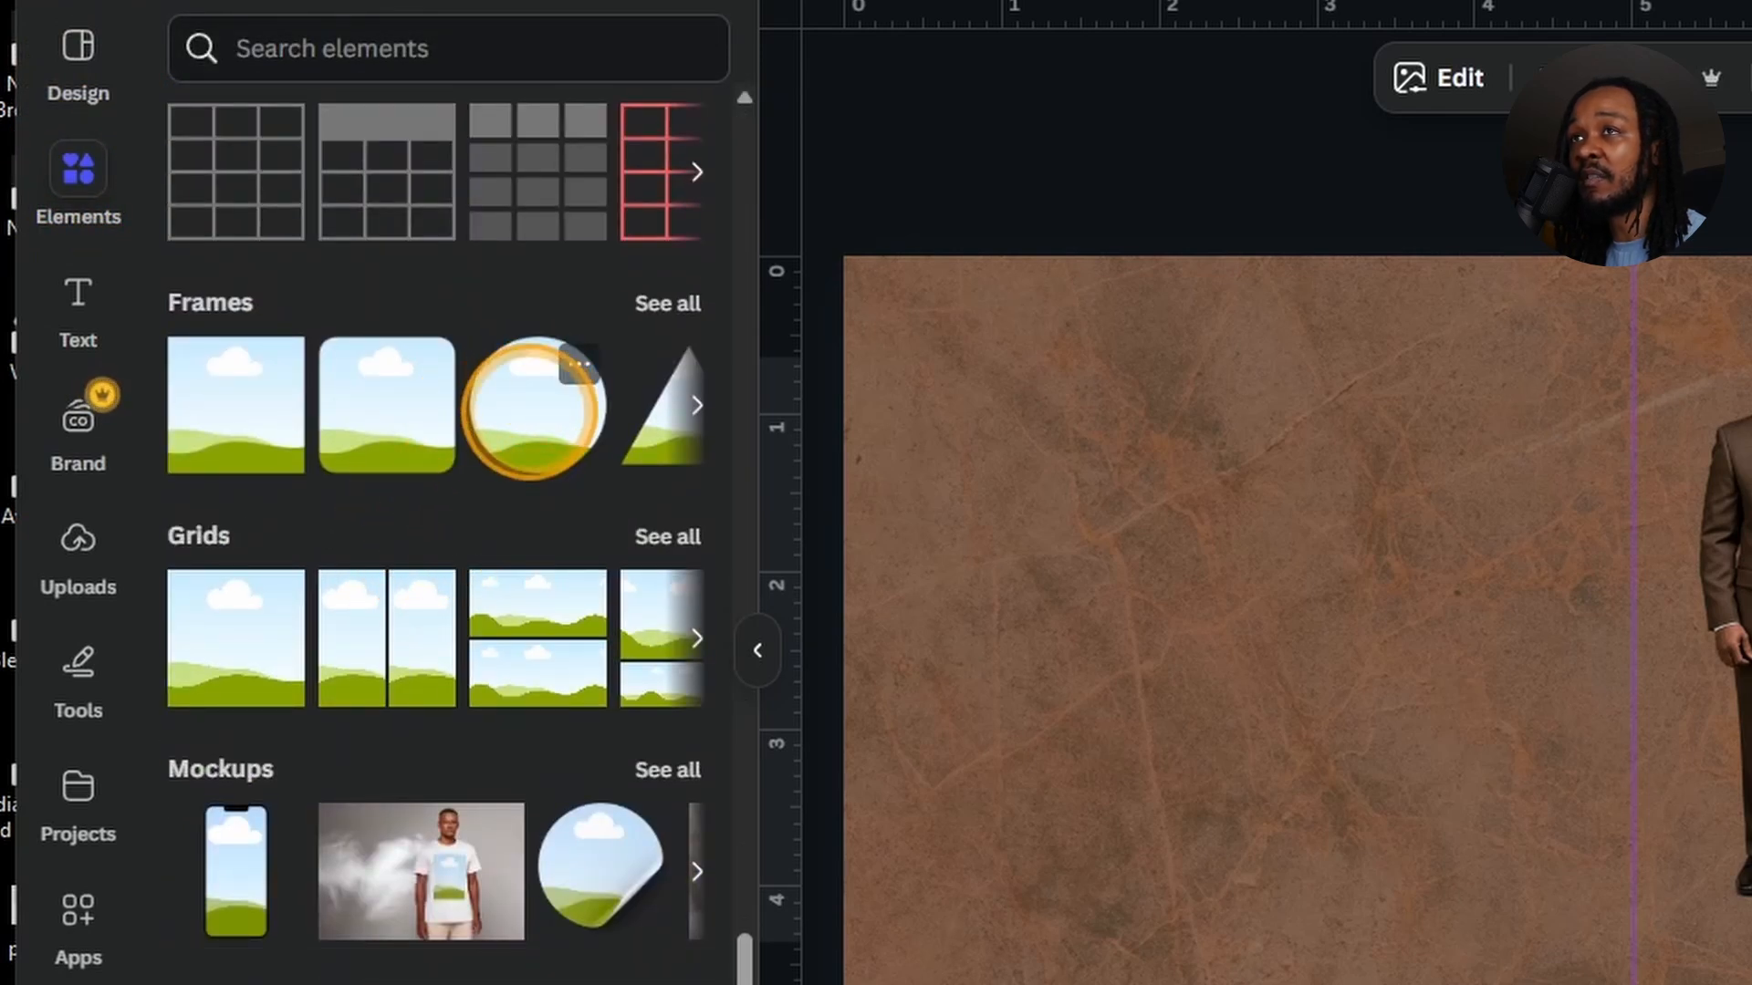
pyautogui.click(665, 304)
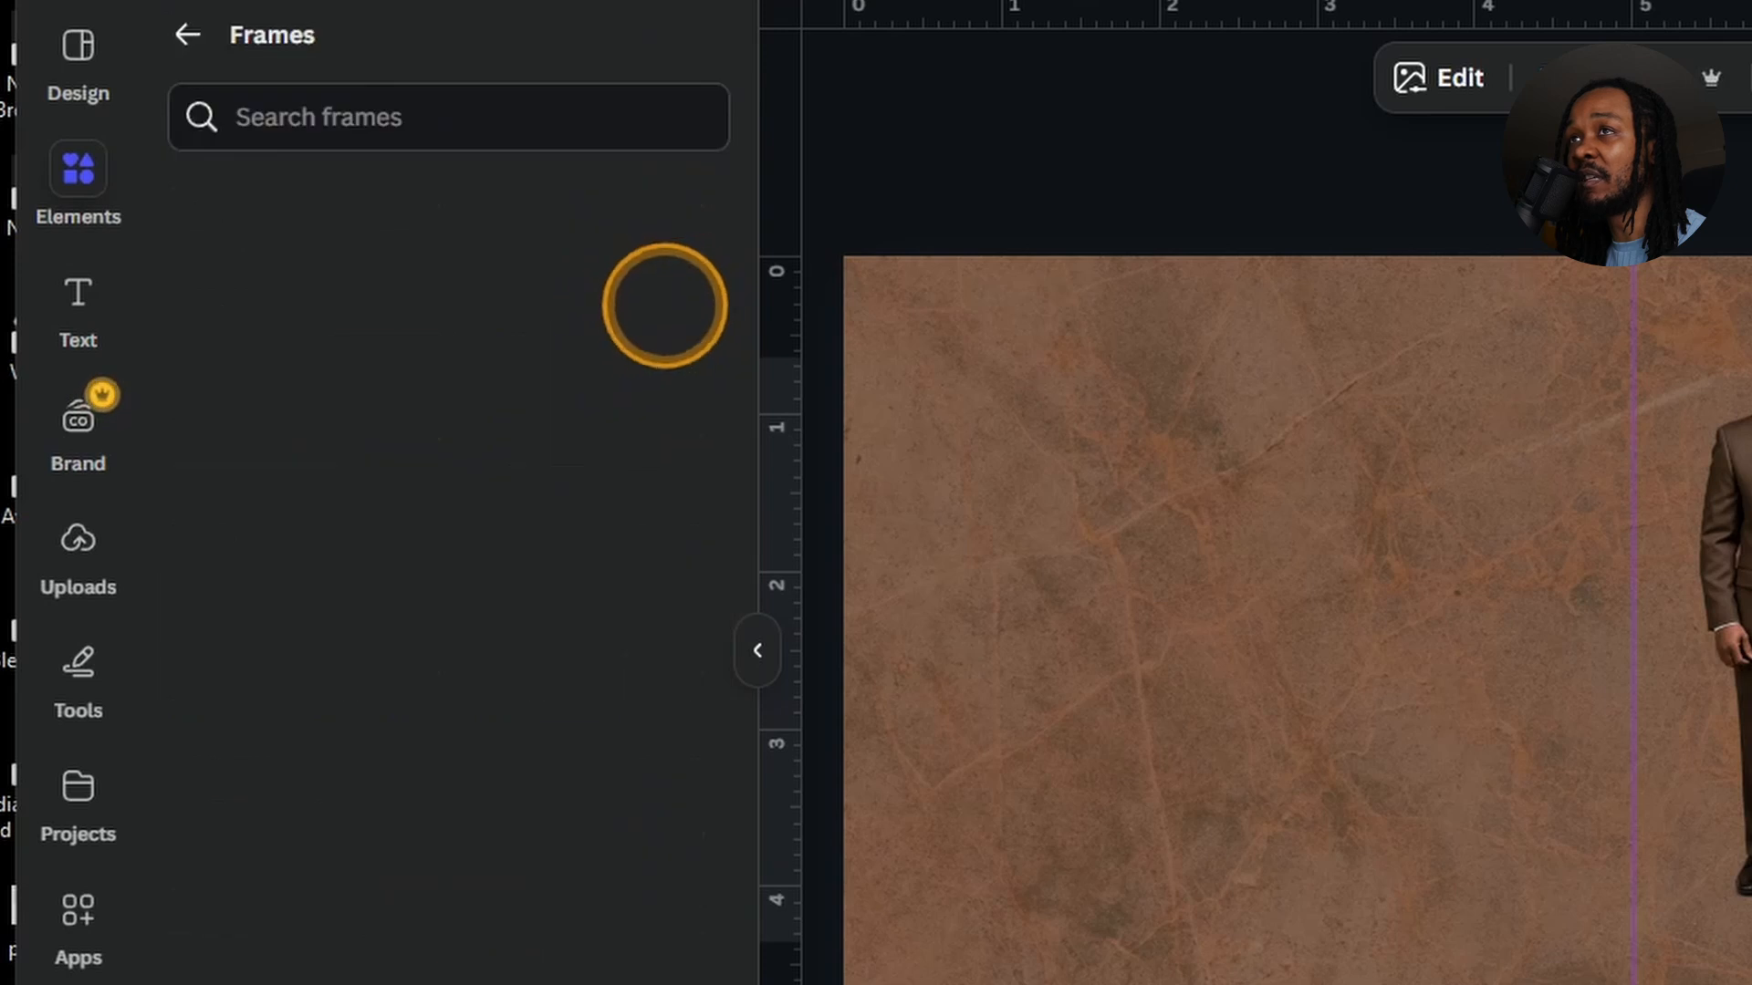
pyautogui.click(649, 200)
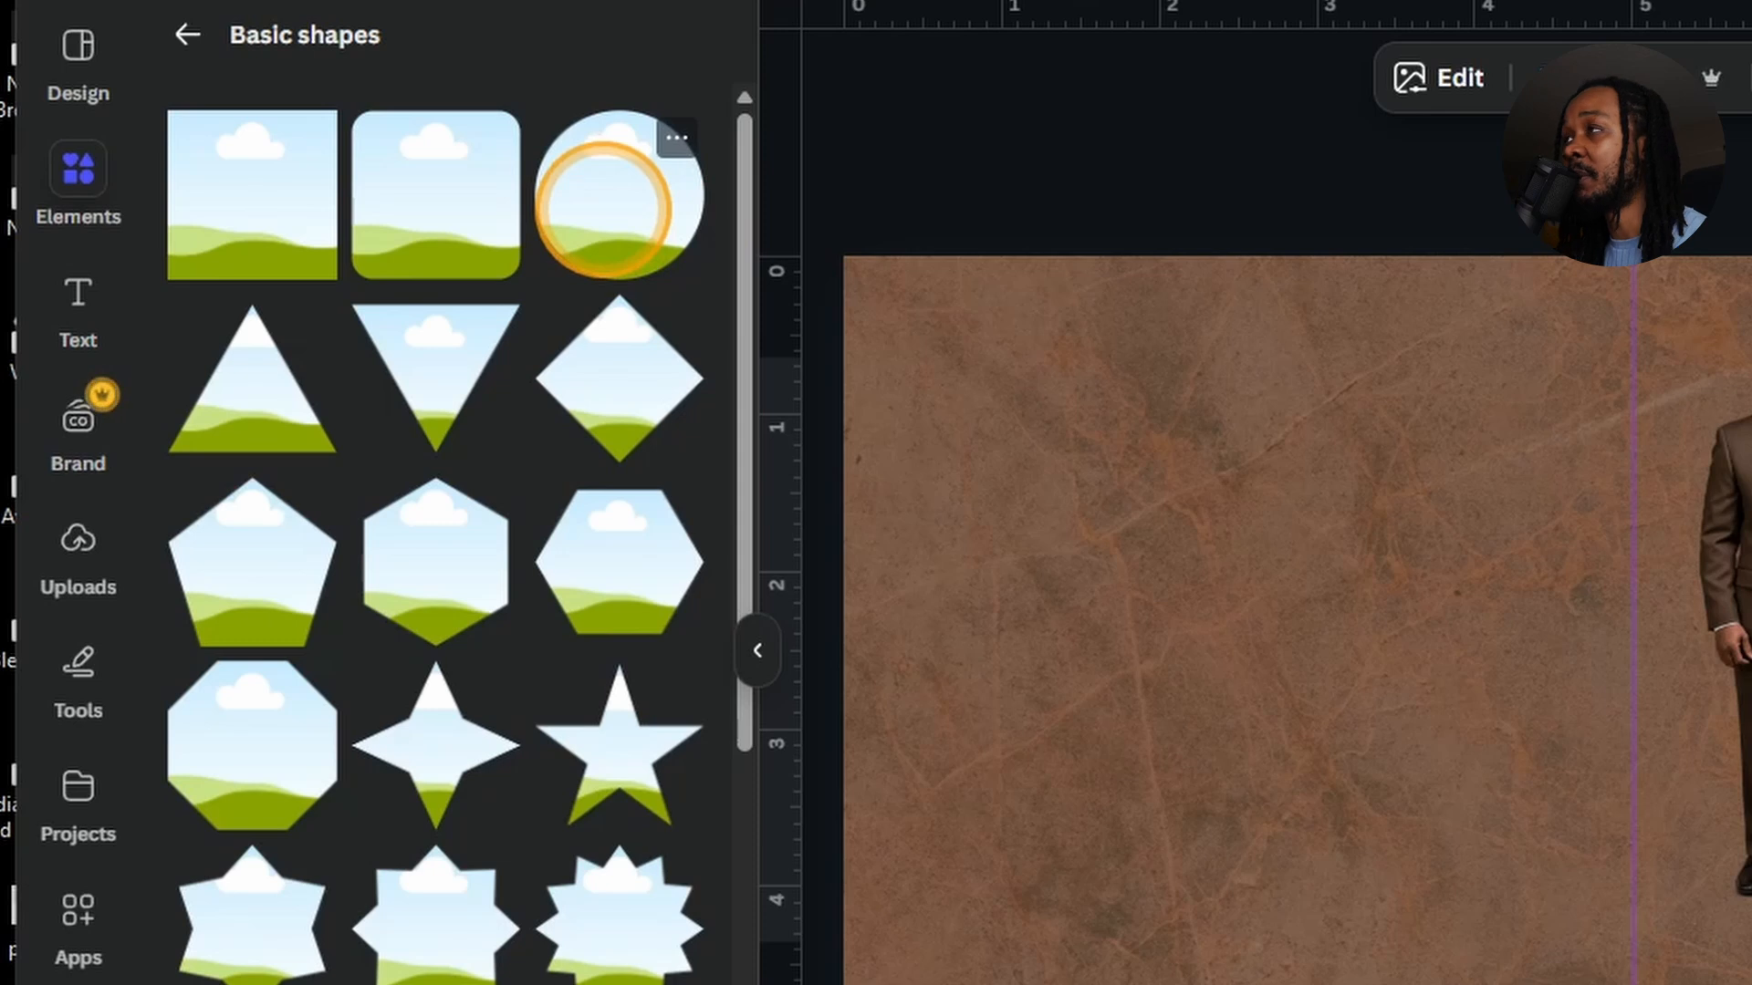
pyautogui.click(605, 209)
pyautogui.moveTo(1419, 684); pyautogui.dragTo(301, 658)
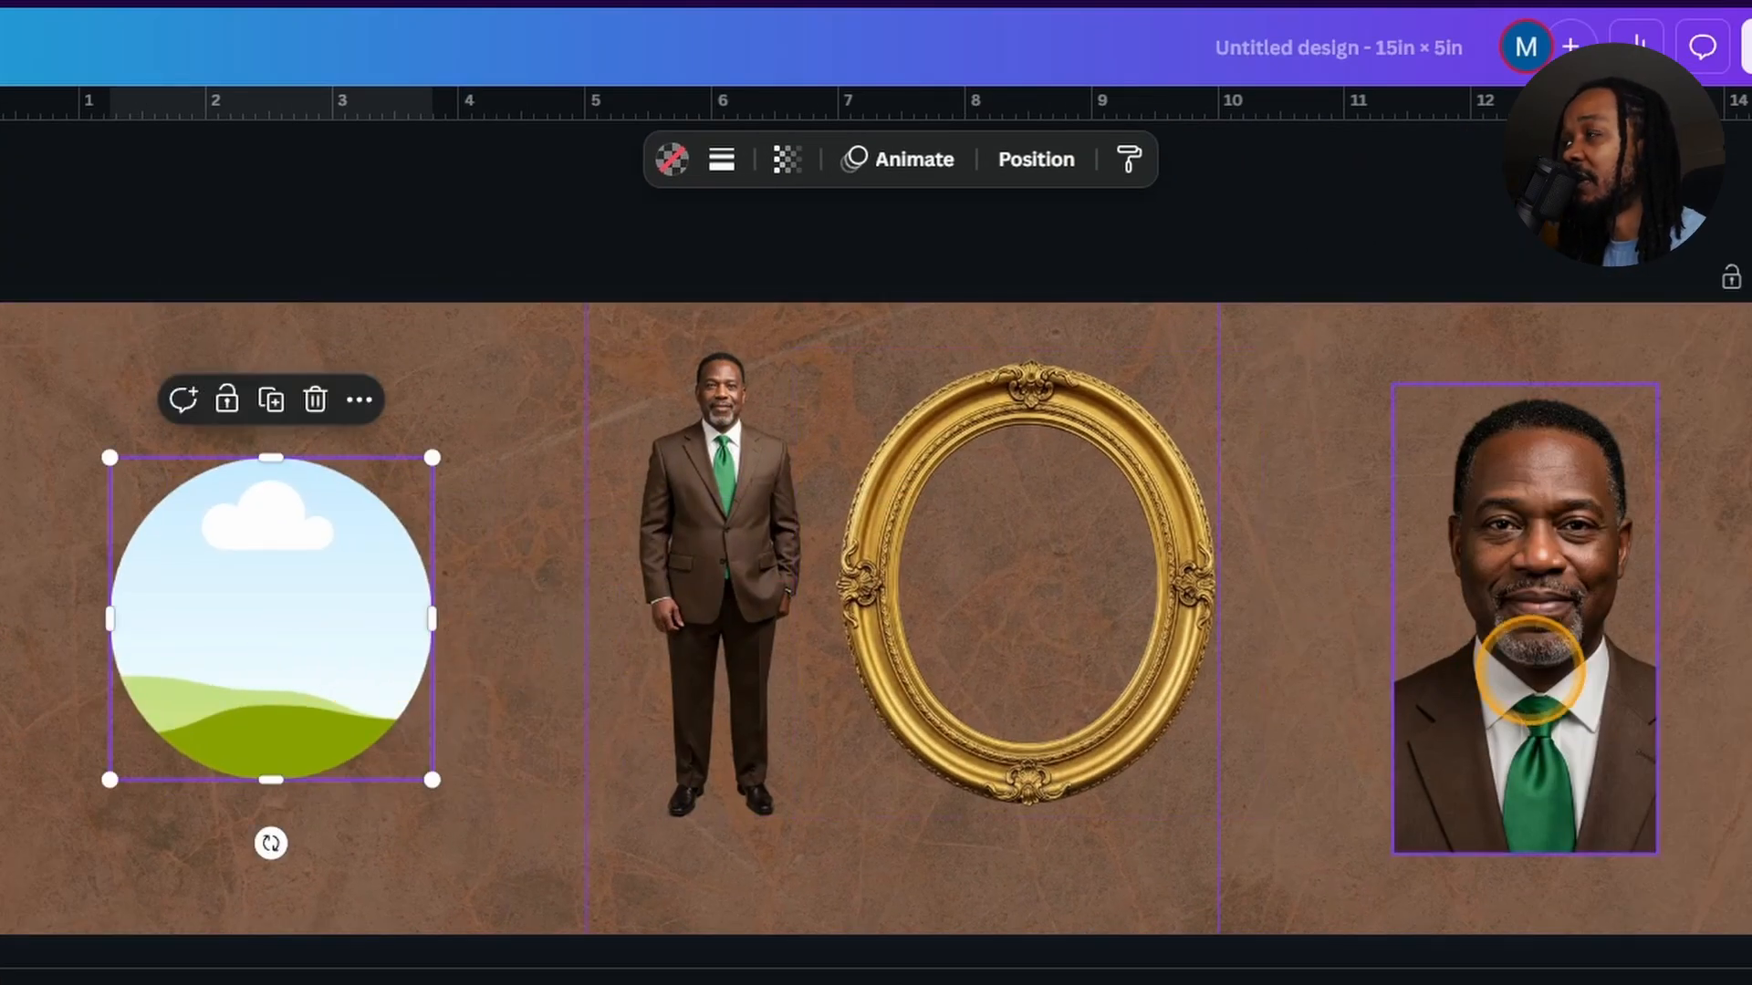
pyautogui.moveTo(1505, 586); pyautogui.dragTo(1581, 633)
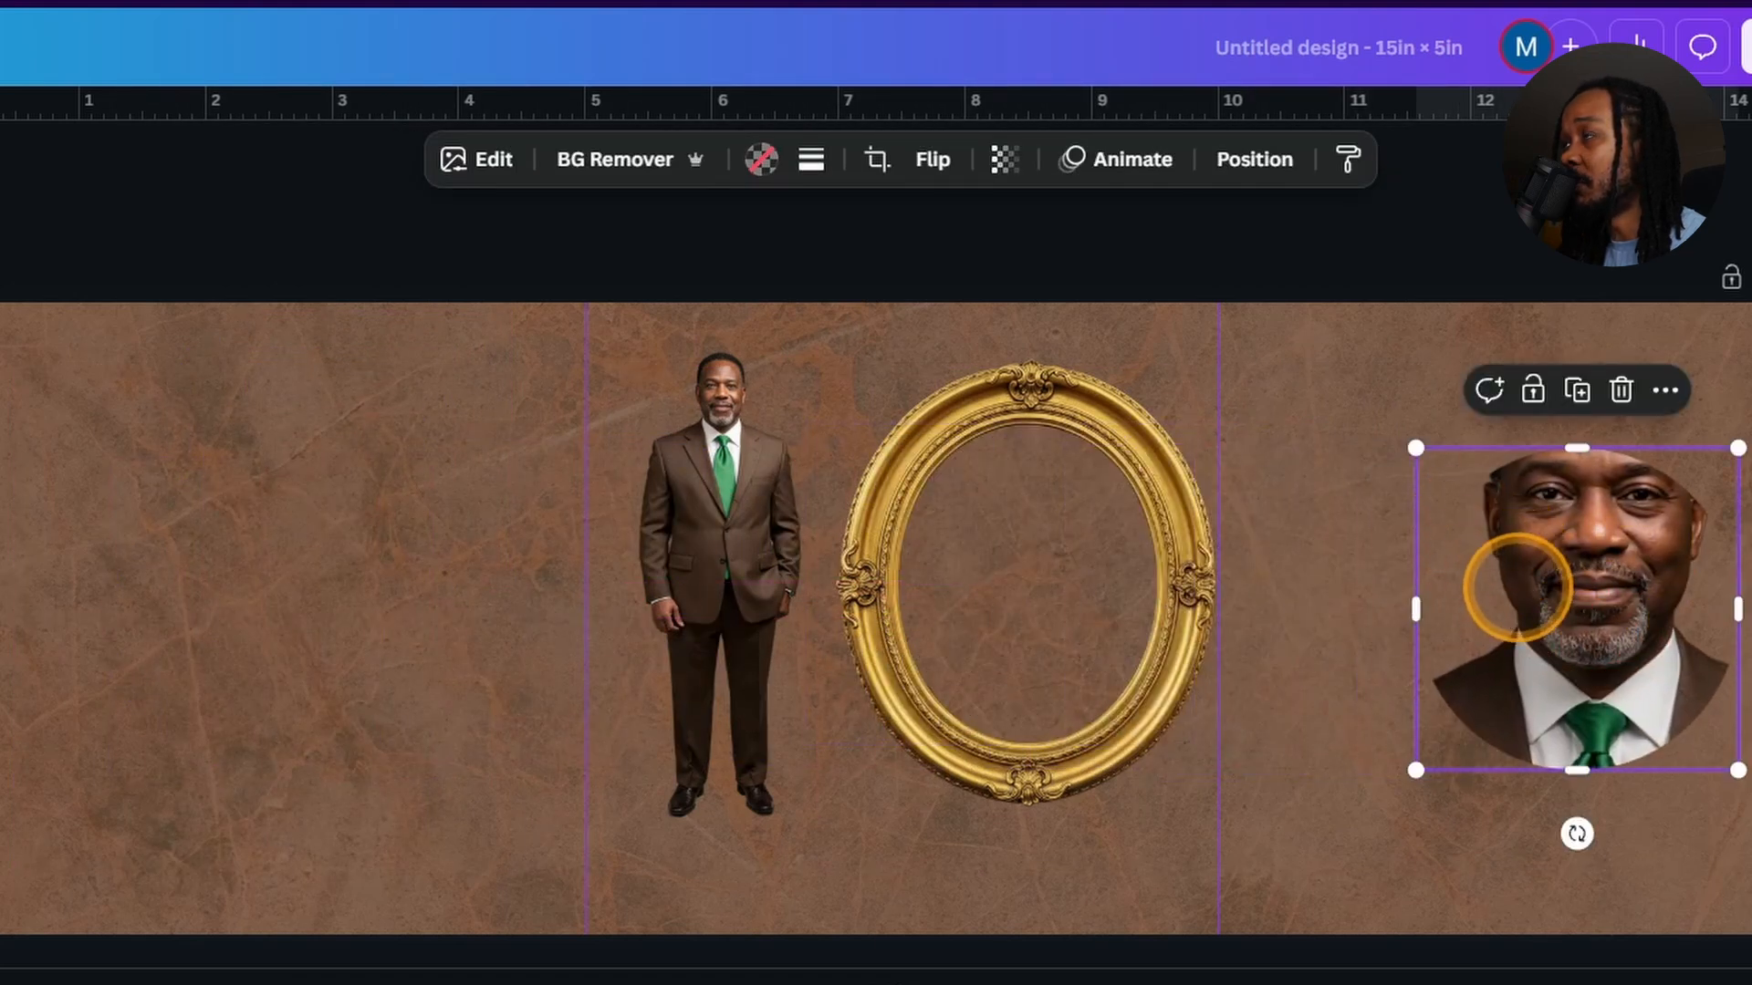
# Stretch the circle-framed headshot into an oval that fits inside the gold frame.
pyautogui.moveTo(1577, 448); pyautogui.dragTo(1584, 344)
pyautogui.moveTo(1599, 547); pyautogui.dragTo(1025, 586)
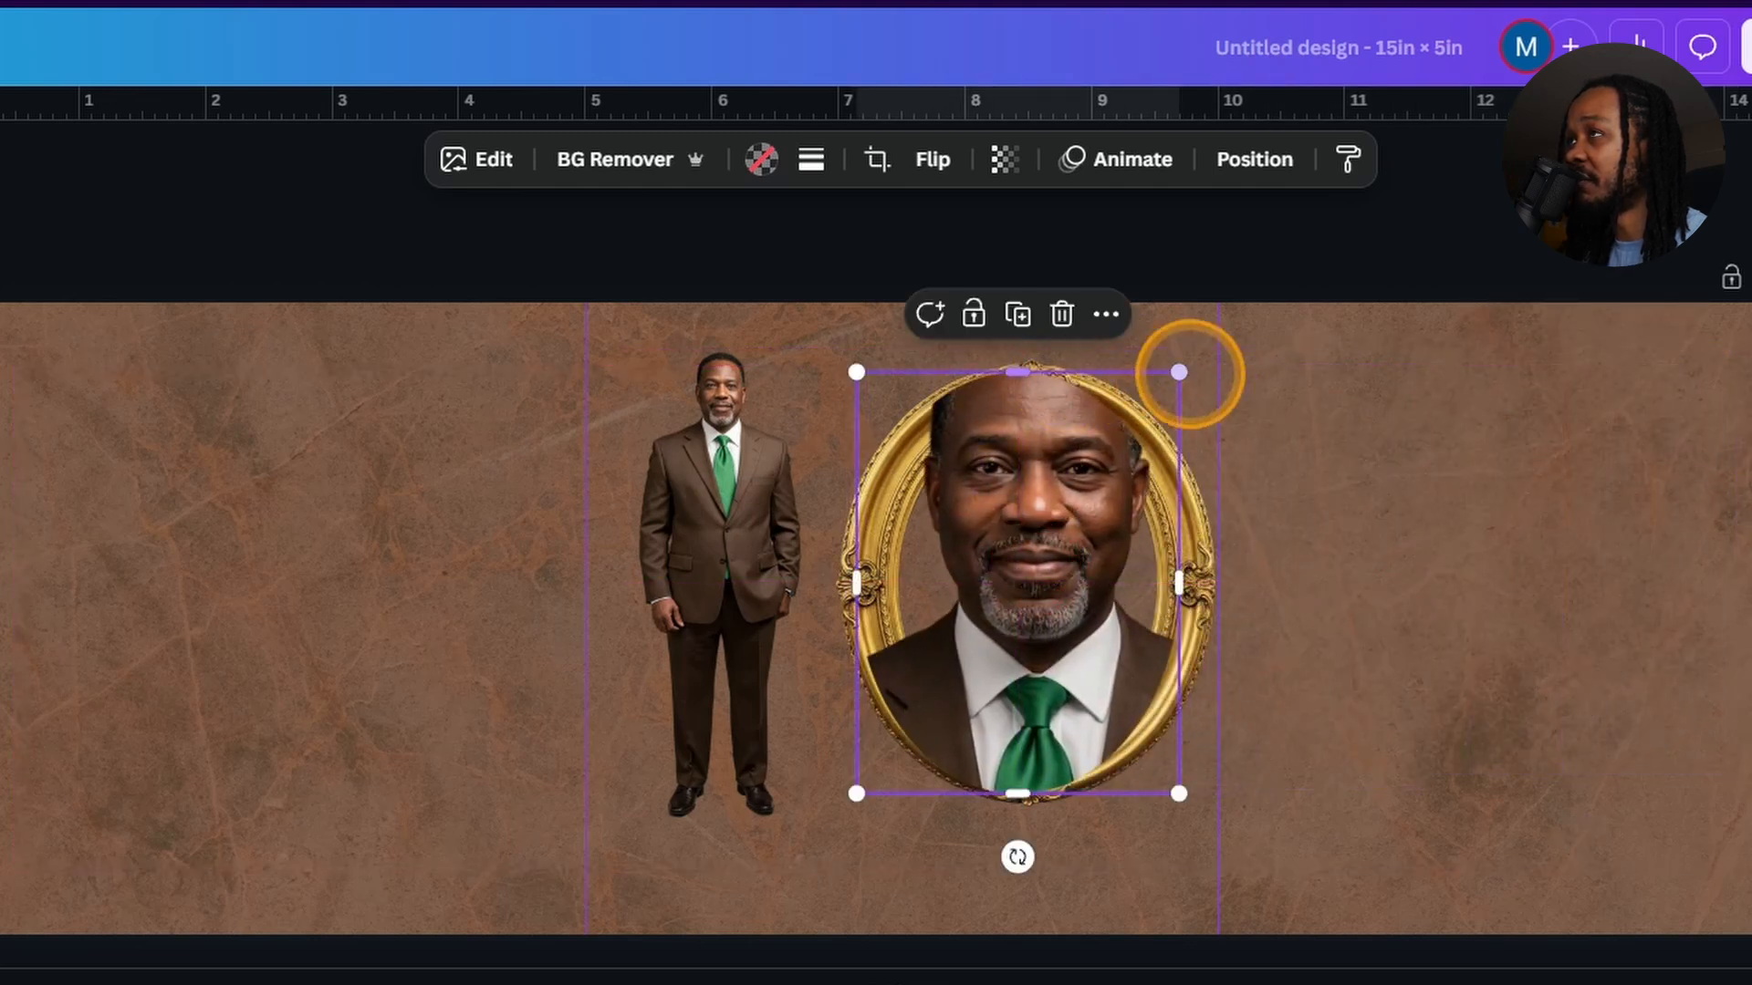
pyautogui.moveTo(1178, 373); pyautogui.dragTo(1119, 450)
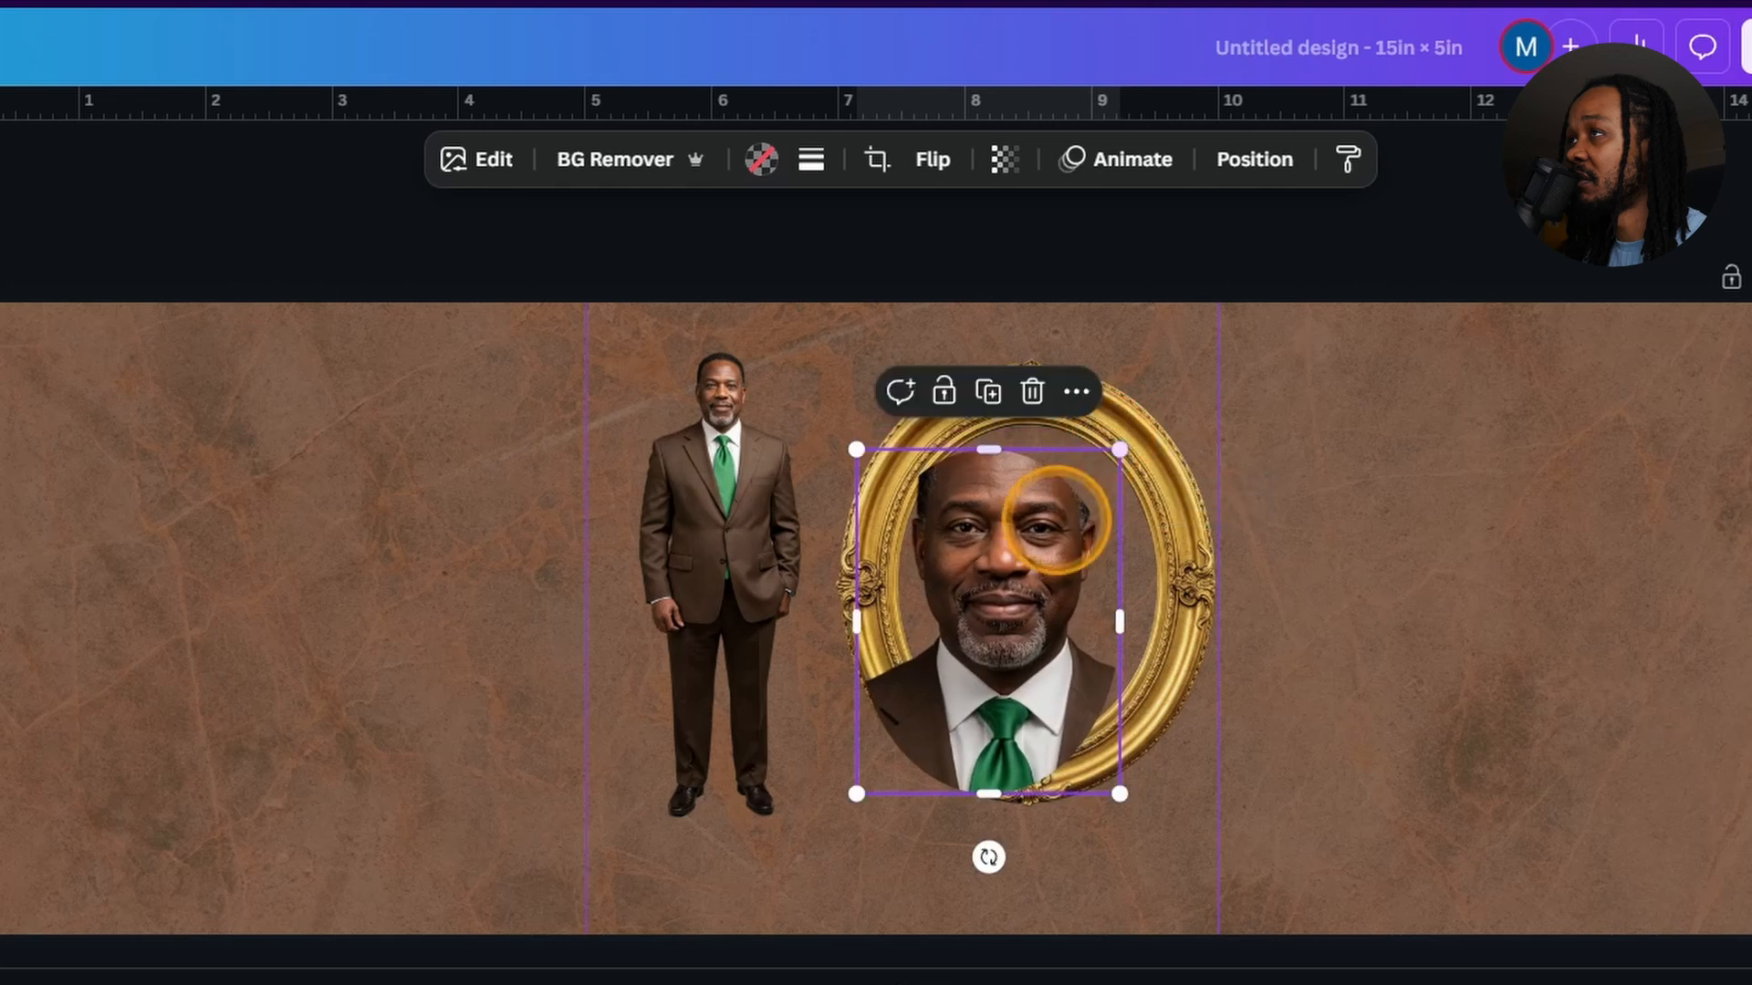
pyautogui.moveTo(1057, 520); pyautogui.dragTo(1083, 517)
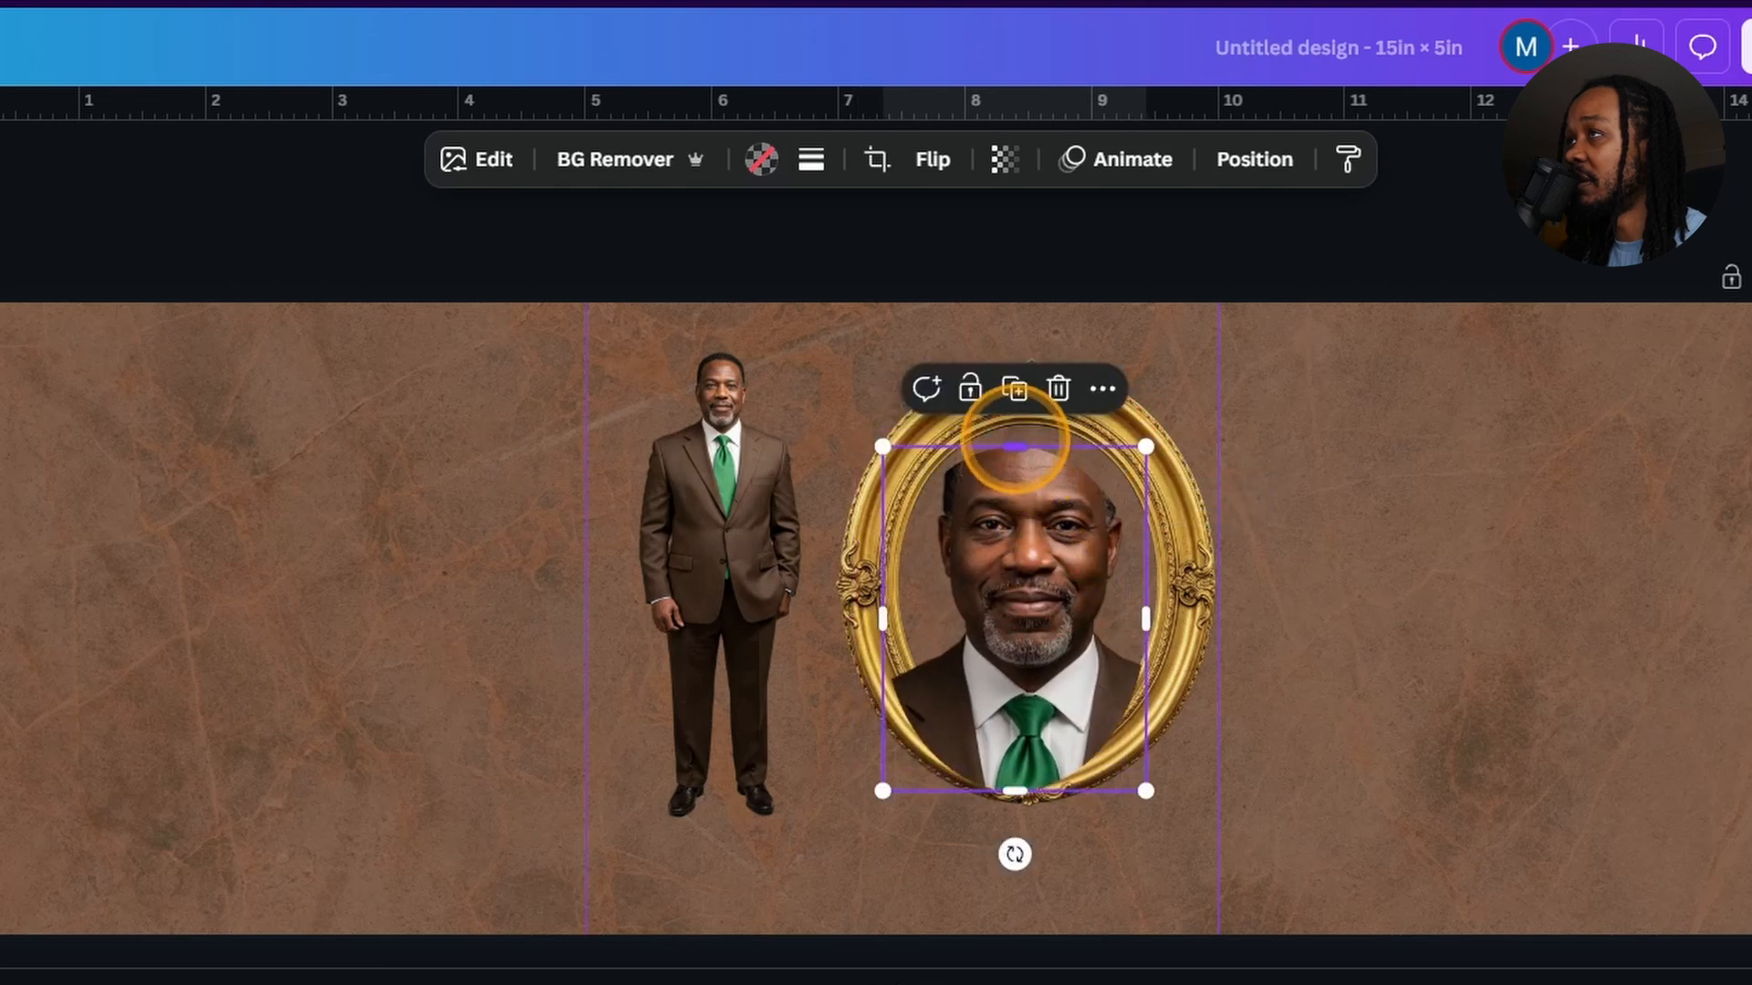
pyautogui.moveTo(1016, 446); pyautogui.dragTo(1057, 493)
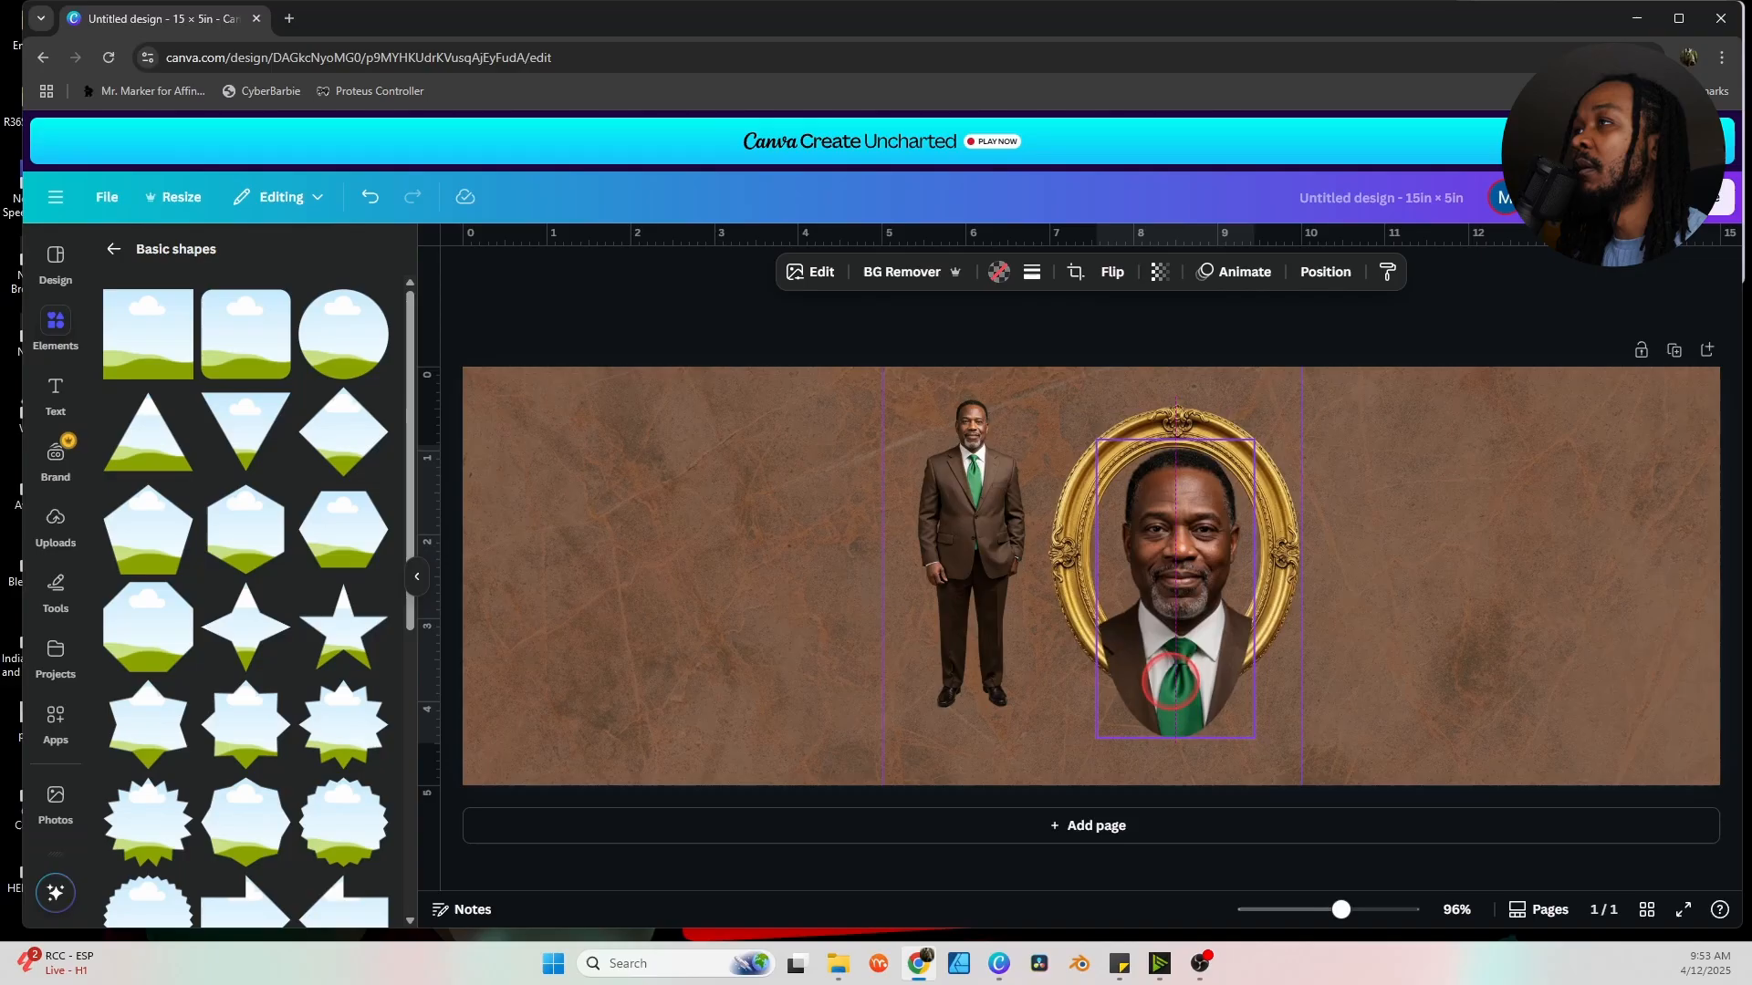
# Lower the face within the oval crop and move the headshot beneath the gold frame in Layers.
pyautogui.moveTo(1170, 680)
pyautogui.mouseDown()
pyautogui.moveTo(1176, 719)
pyautogui.moveTo(1179, 650)
pyautogui.mouseUp()
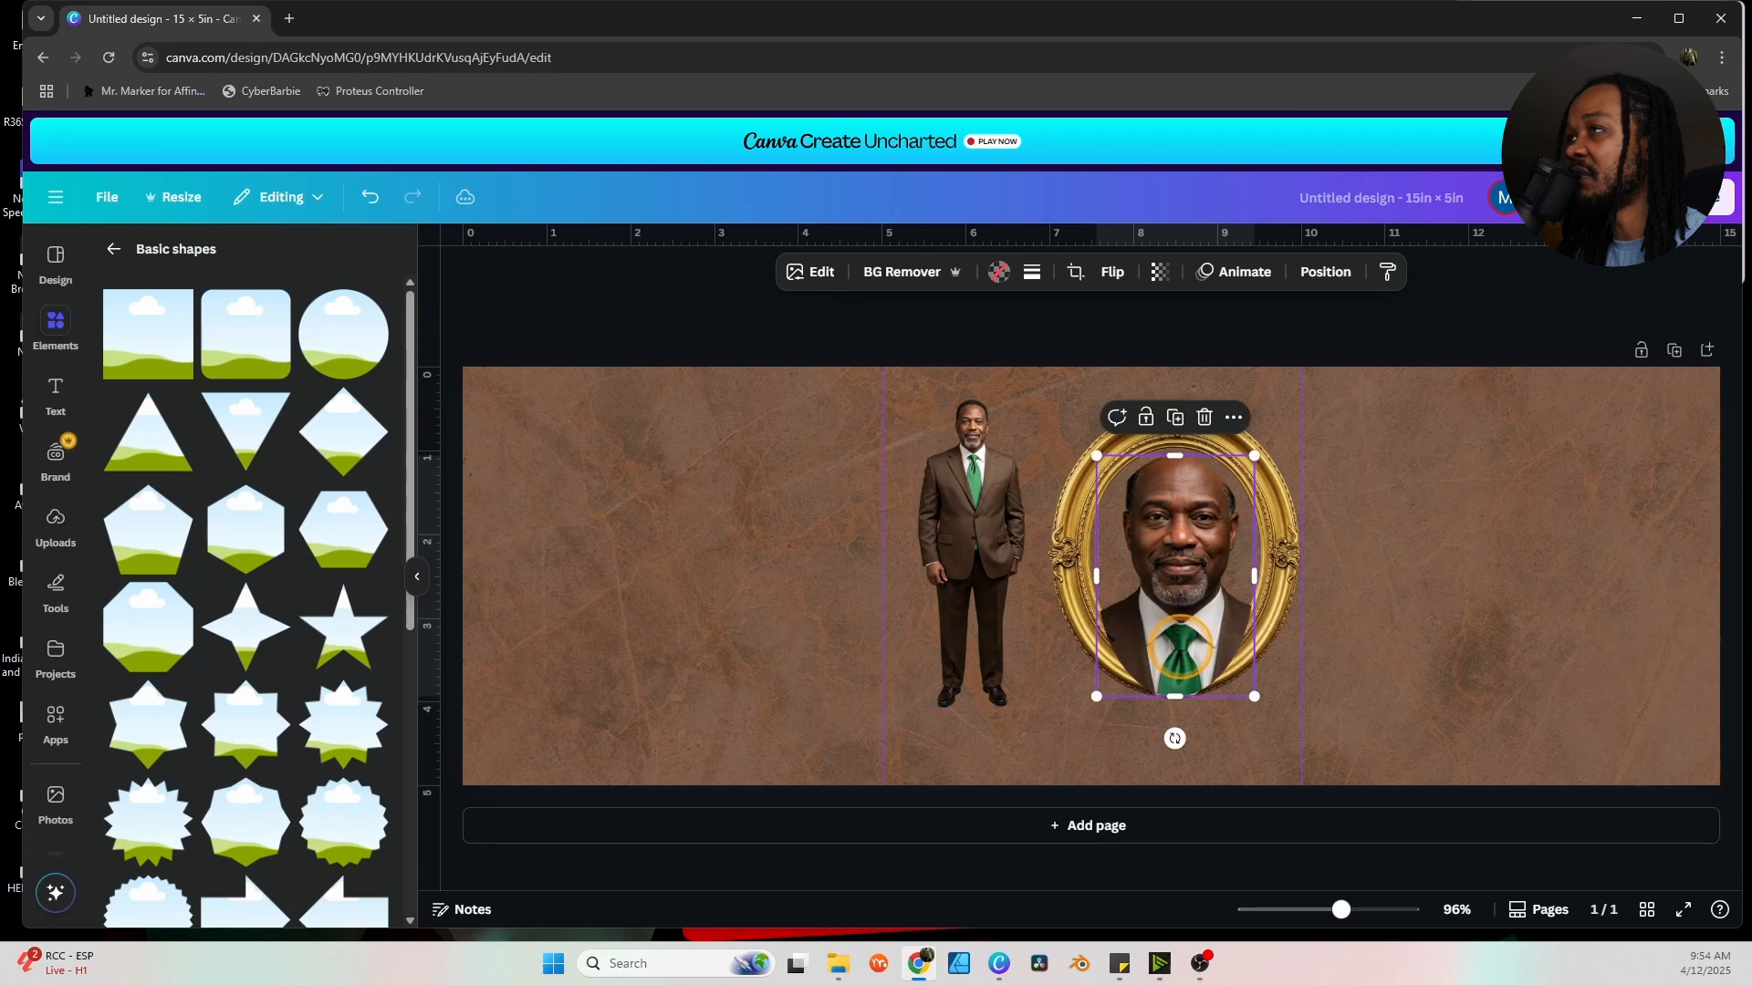
pyautogui.doubleClick(1180, 645)
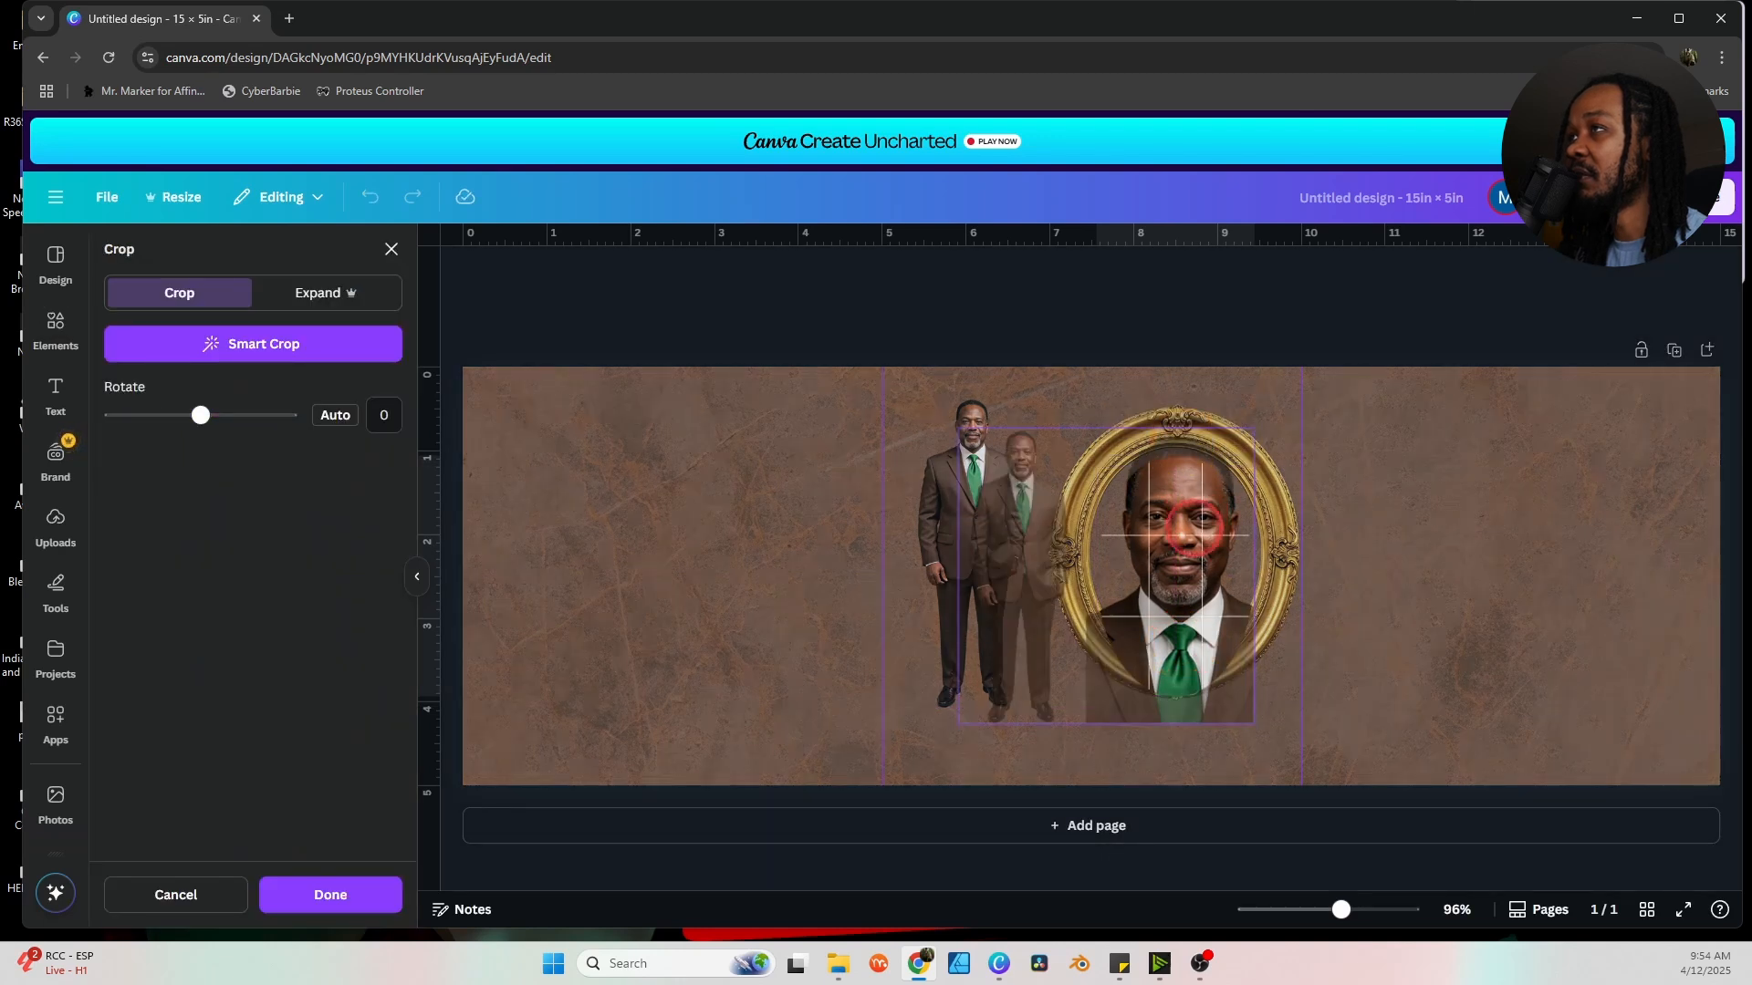
pyautogui.moveTo(1191, 527); pyautogui.dragTo(1194, 553)
pyautogui.click(1410, 584)
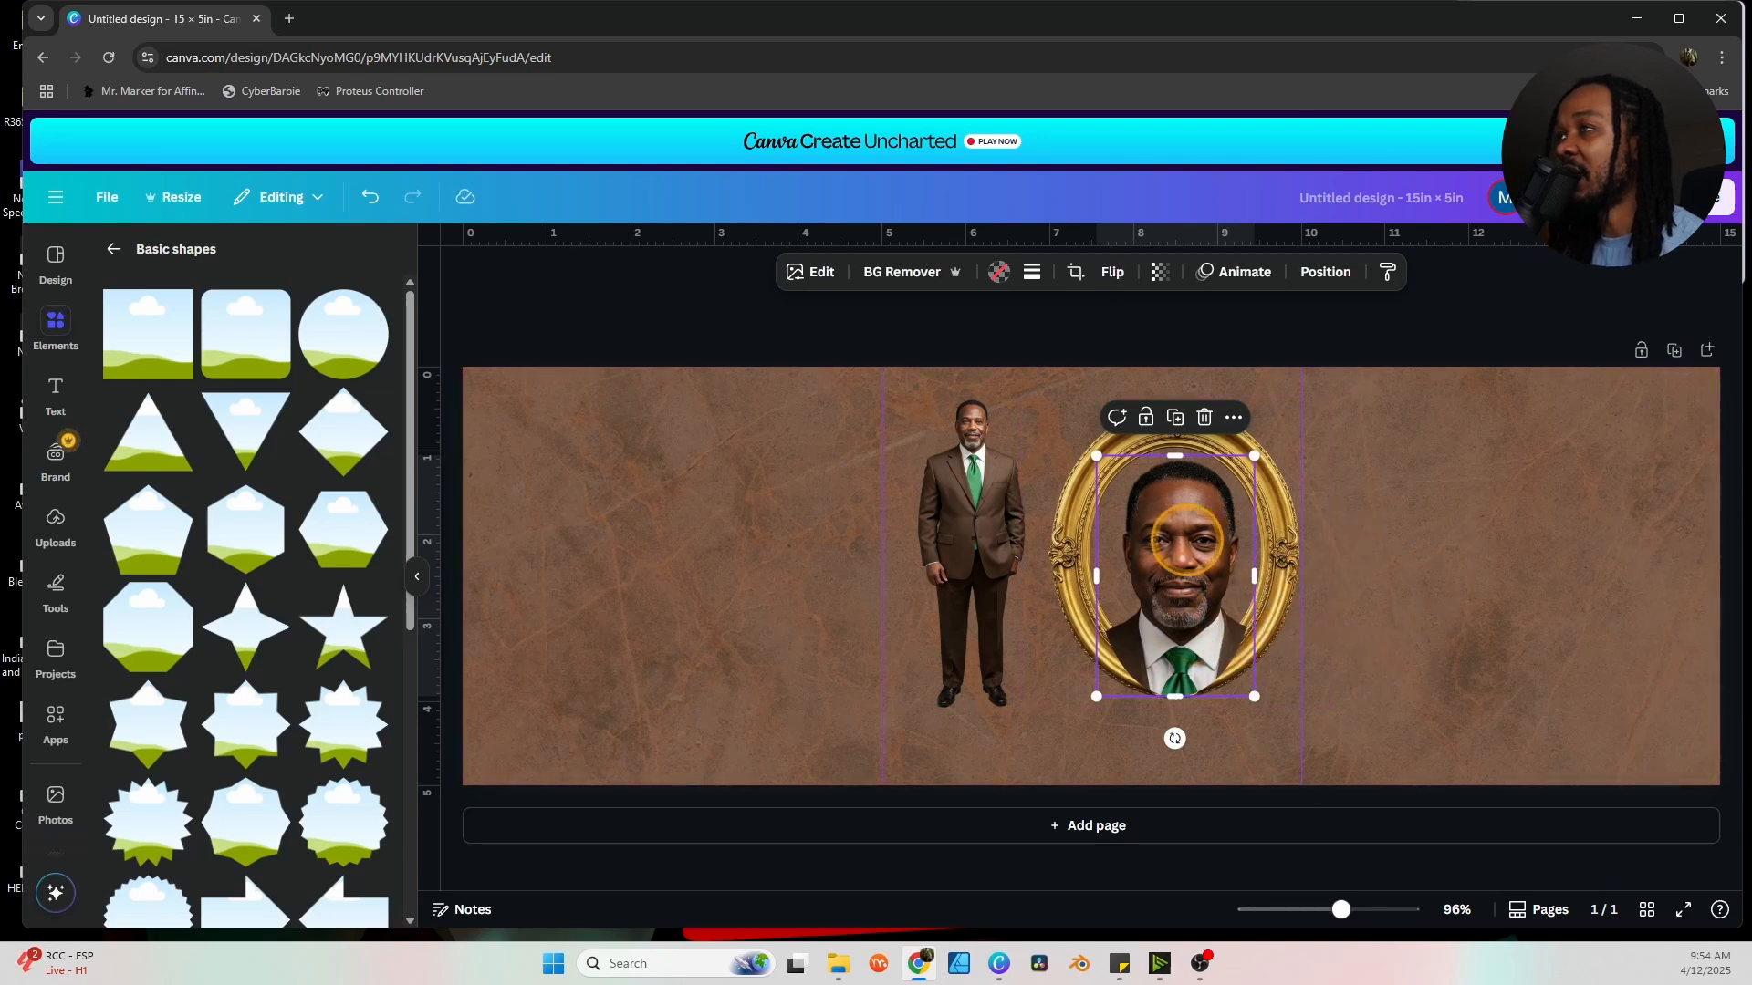
pyautogui.click(1334, 271)
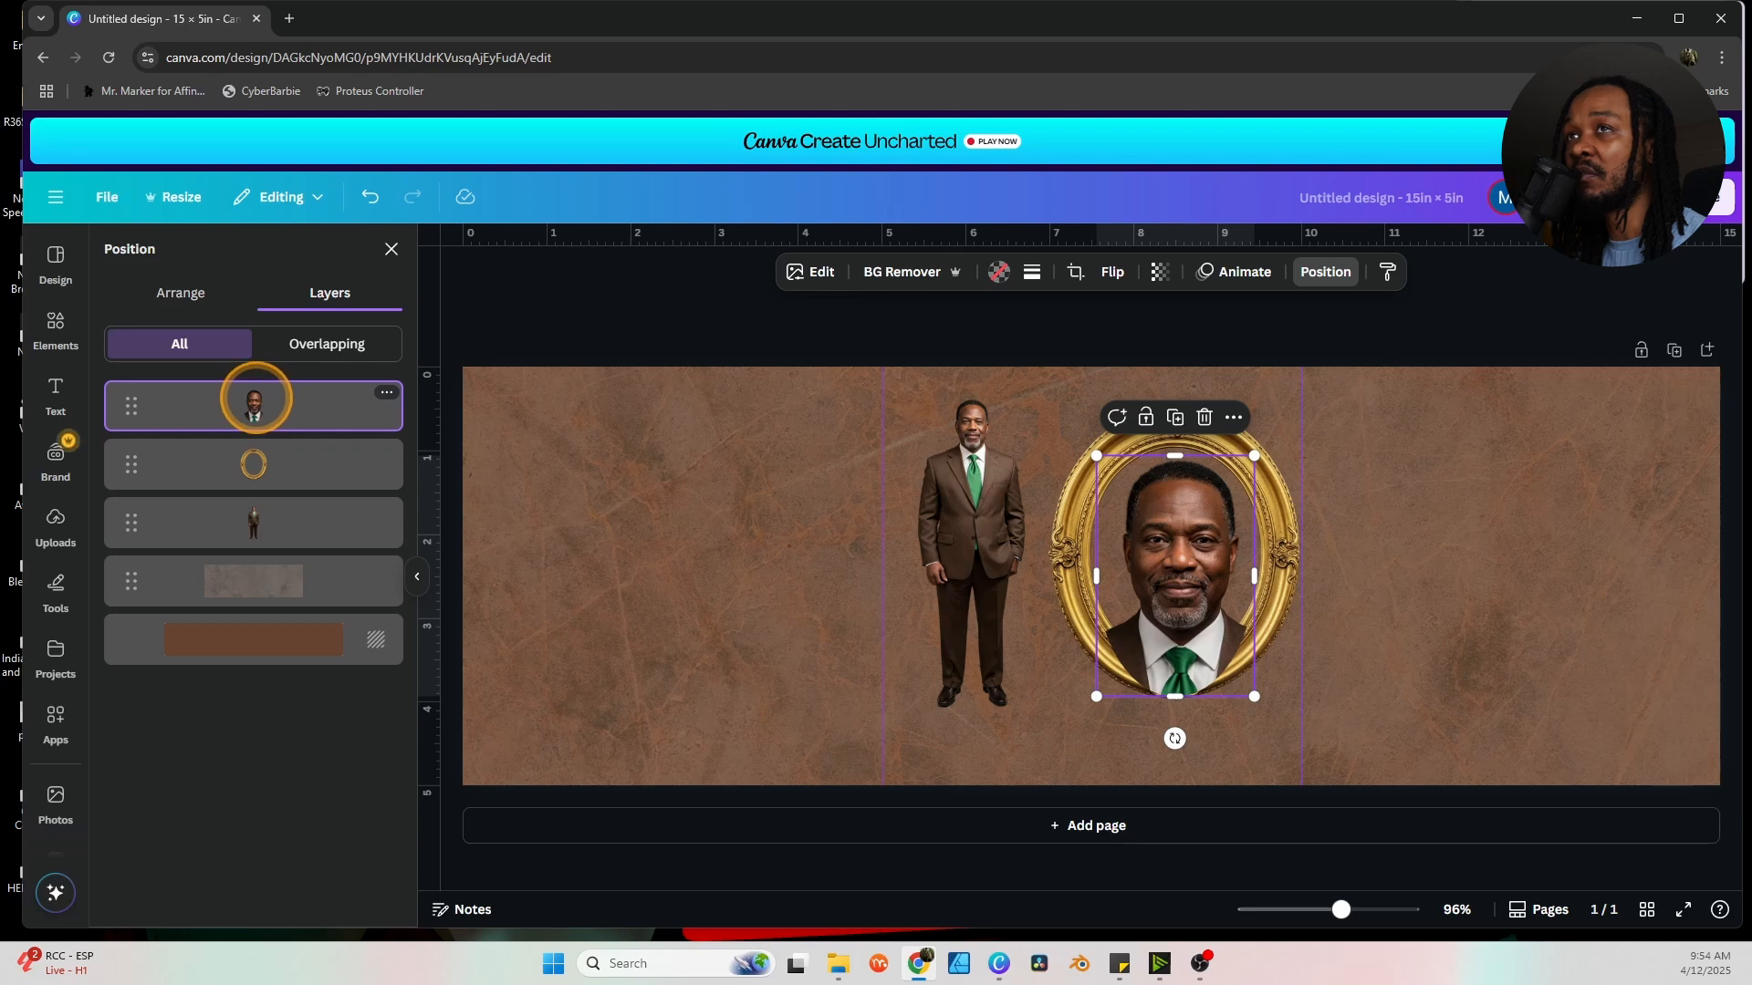
pyautogui.moveTo(291, 392); pyautogui.dragTo(290, 485)
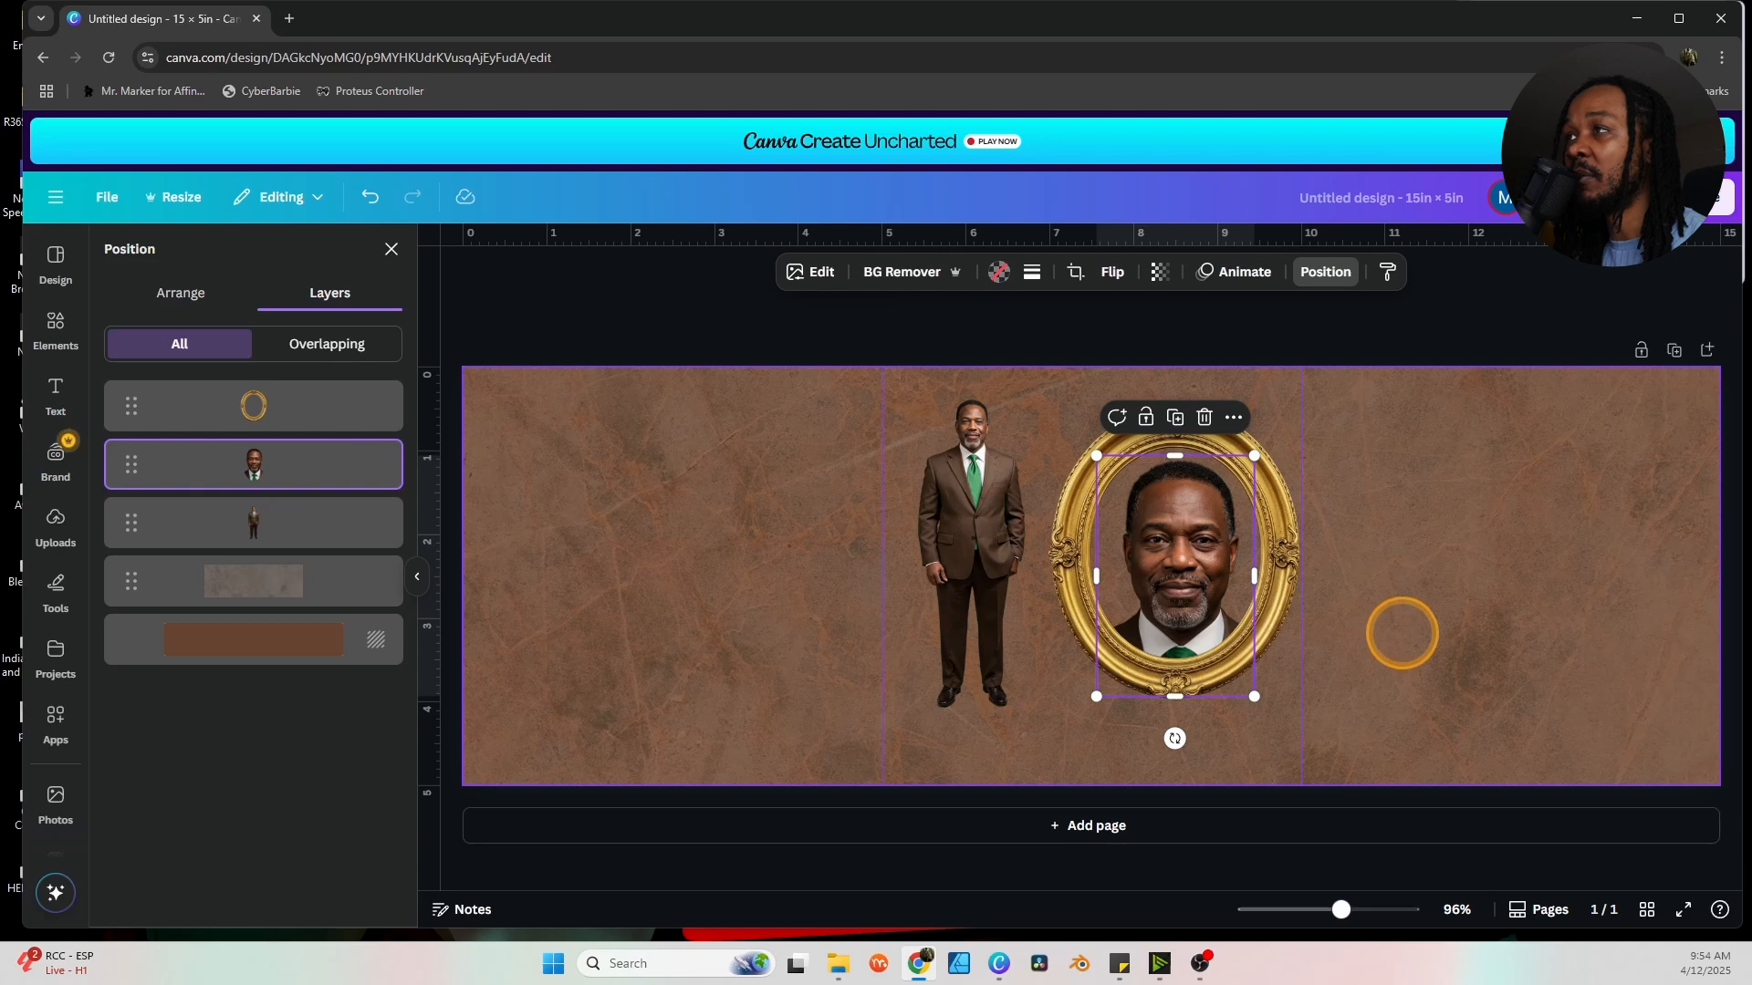
pyautogui.moveTo(1182, 593); pyautogui.dragTo(1177, 593)
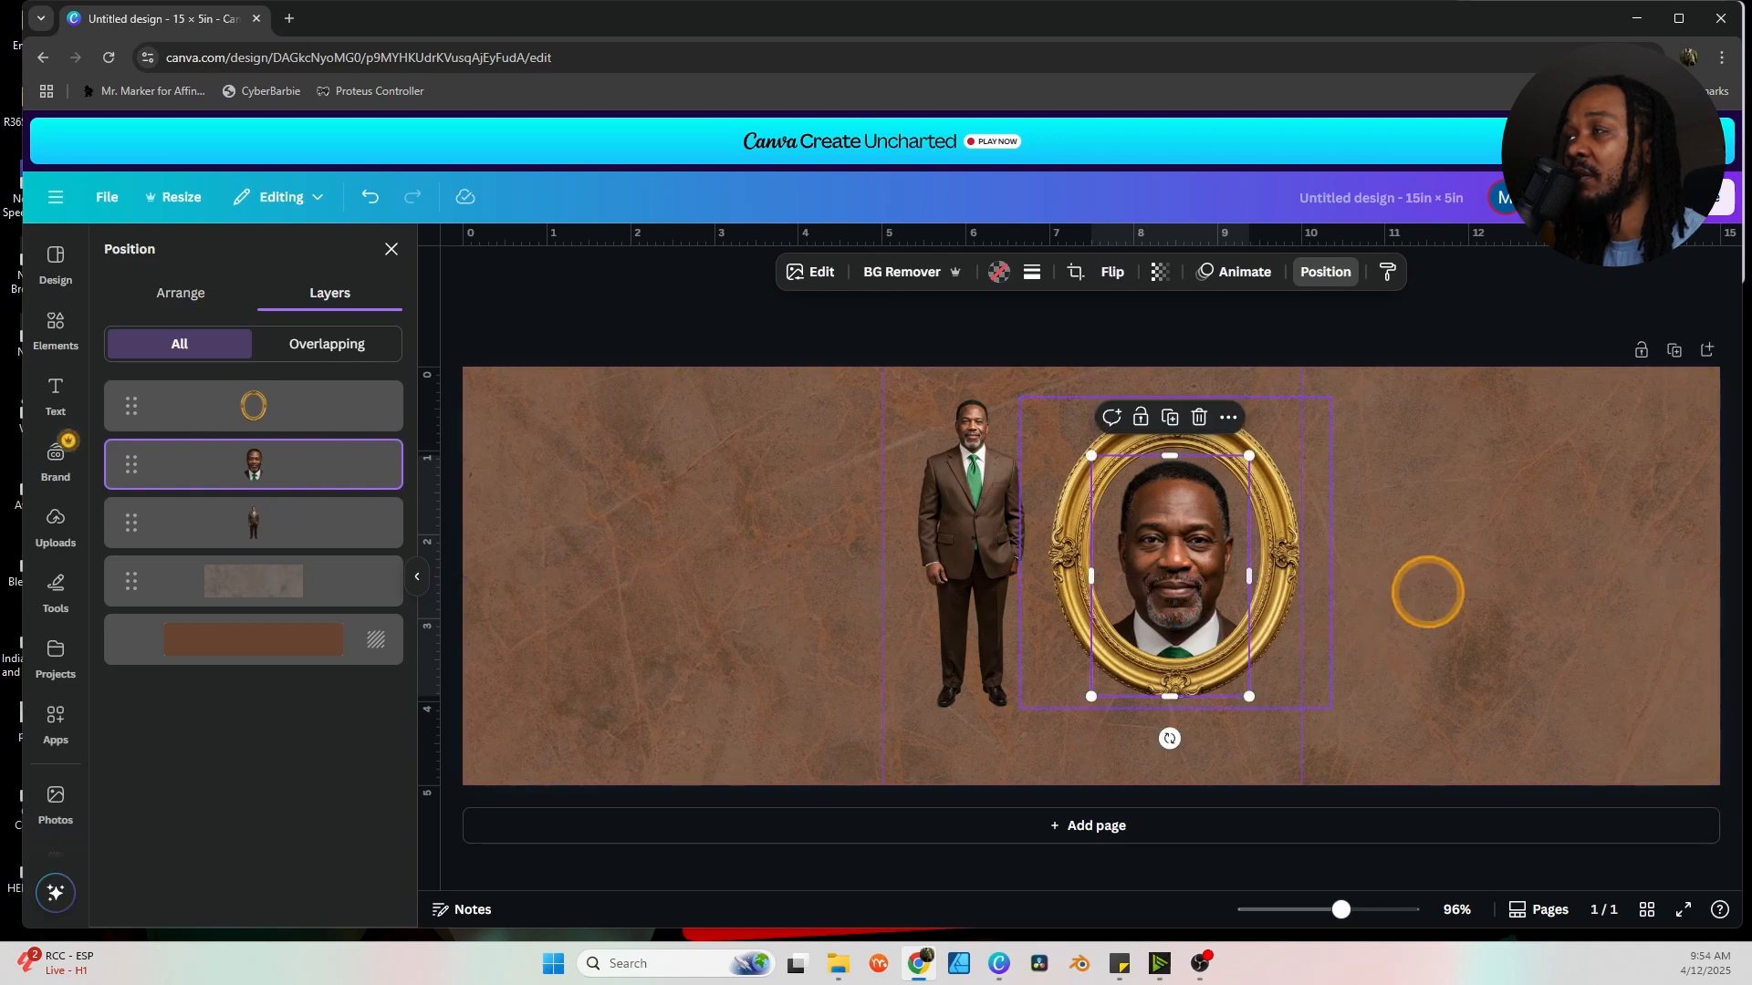
# Group the gold frame with the headshot, shrink the group and place it on the right panel.
pyautogui.click(1290, 677)
pyautogui.click(1151, 581)
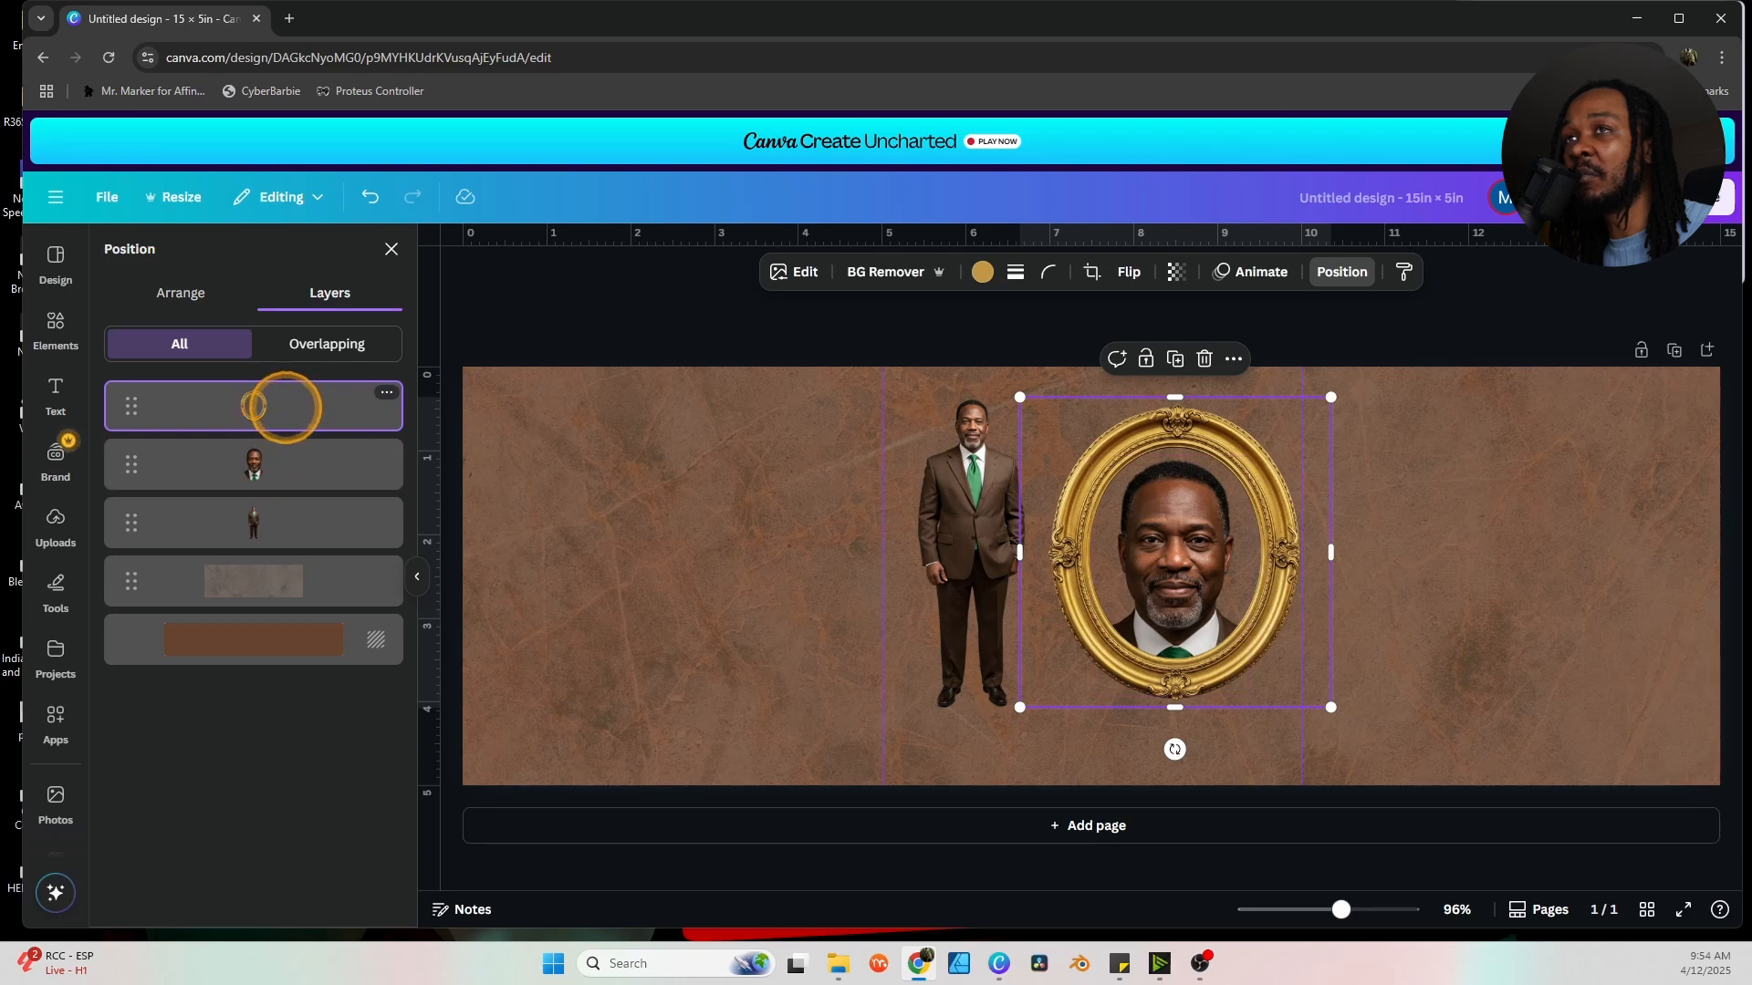
pyautogui.keyDown('shift'); pyautogui.click(272, 453); pyautogui.keyUp('shift')
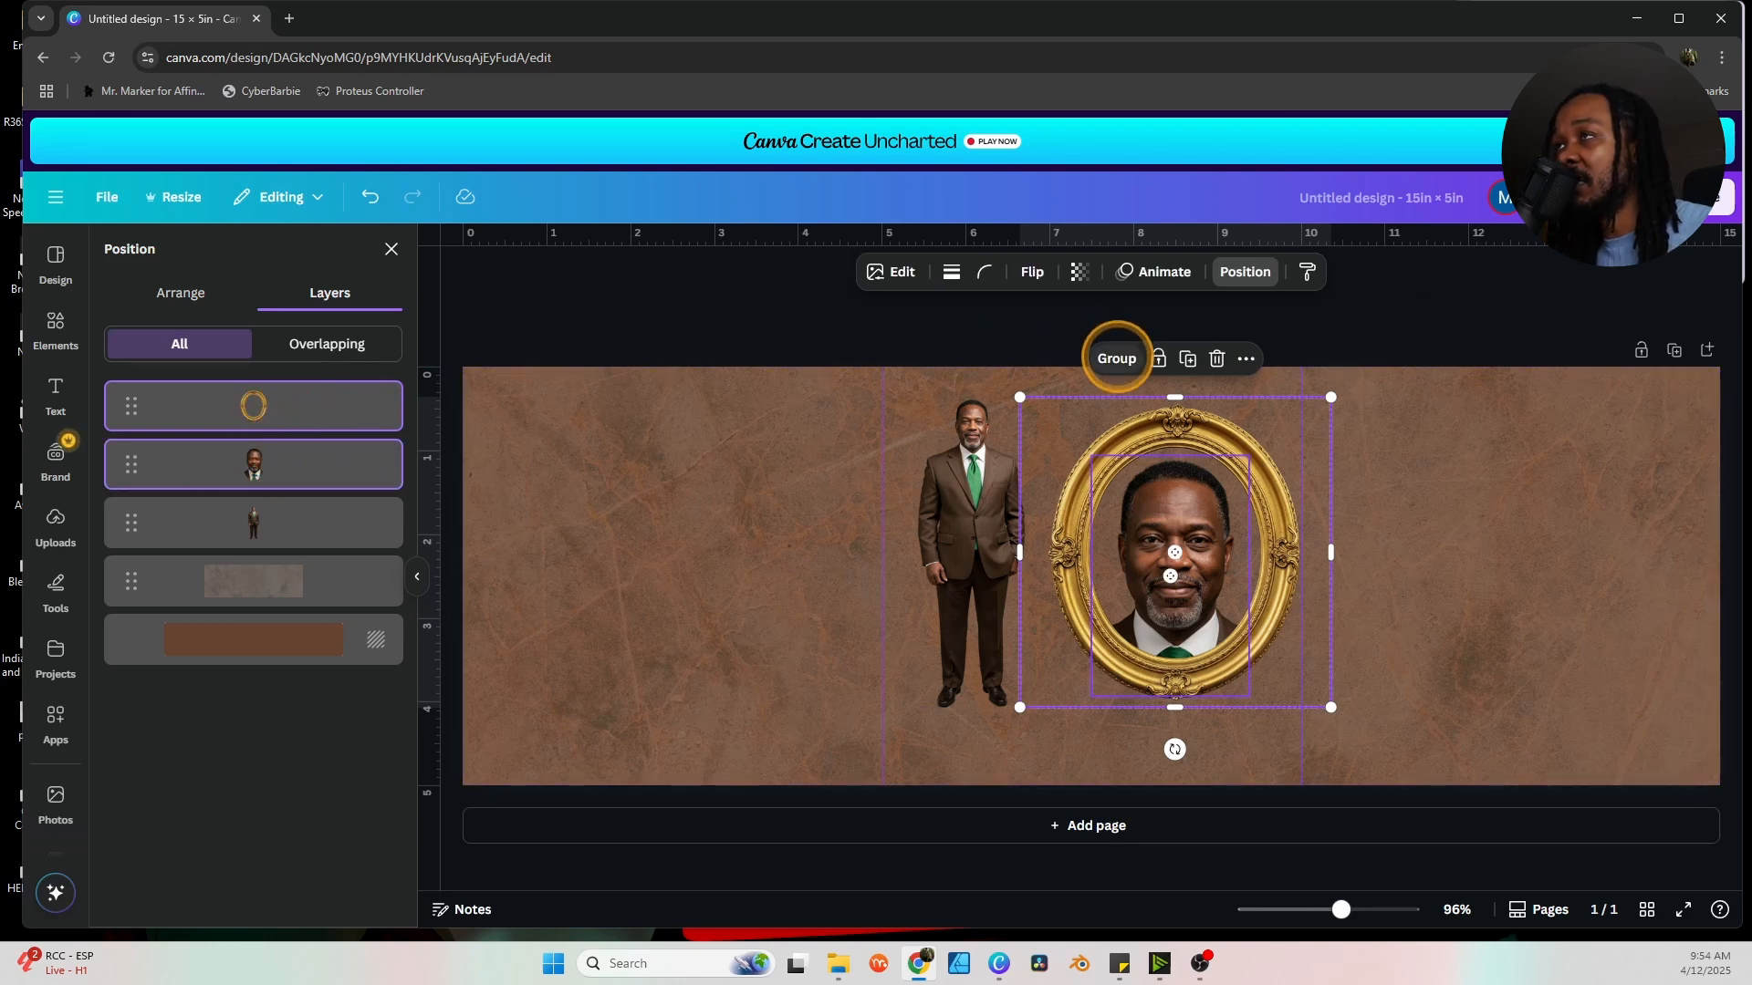
pyautogui.click(1117, 359)
pyautogui.moveTo(1177, 562); pyautogui.dragTo(1511, 583)
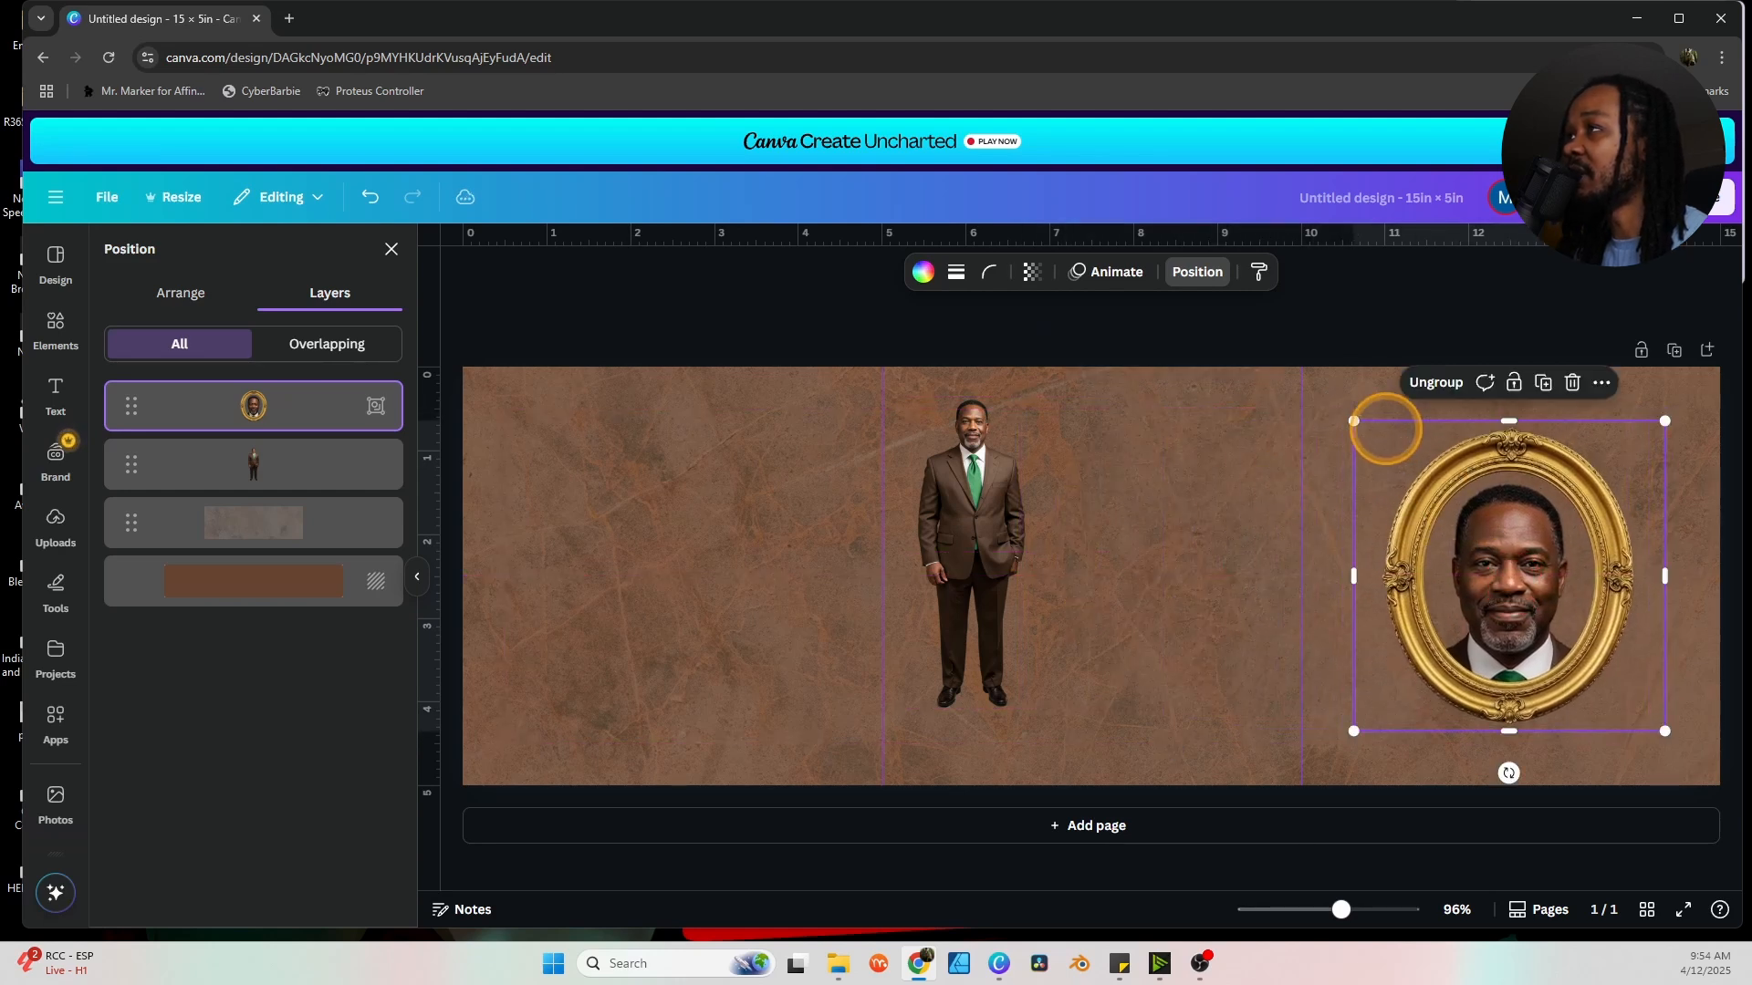
pyautogui.moveTo(1352, 418); pyautogui.dragTo(1378, 445)
pyautogui.moveTo(1516, 561); pyautogui.dragTo(1505, 536)
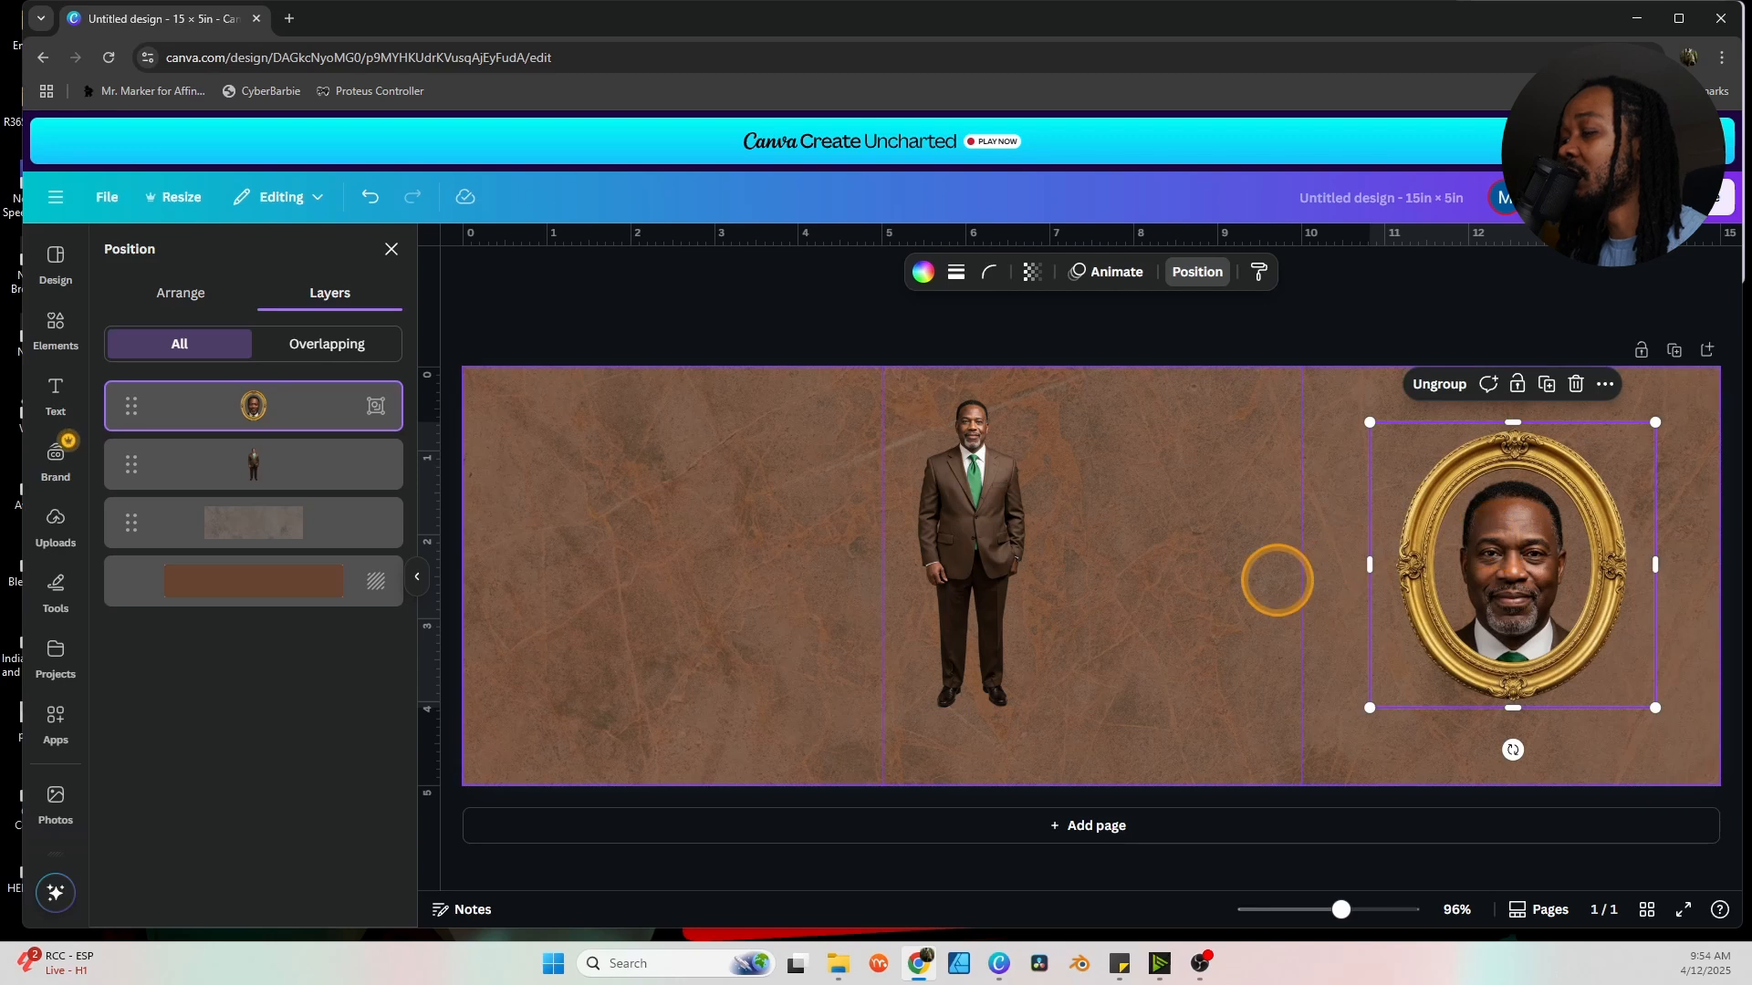
pyautogui.click(1208, 641)
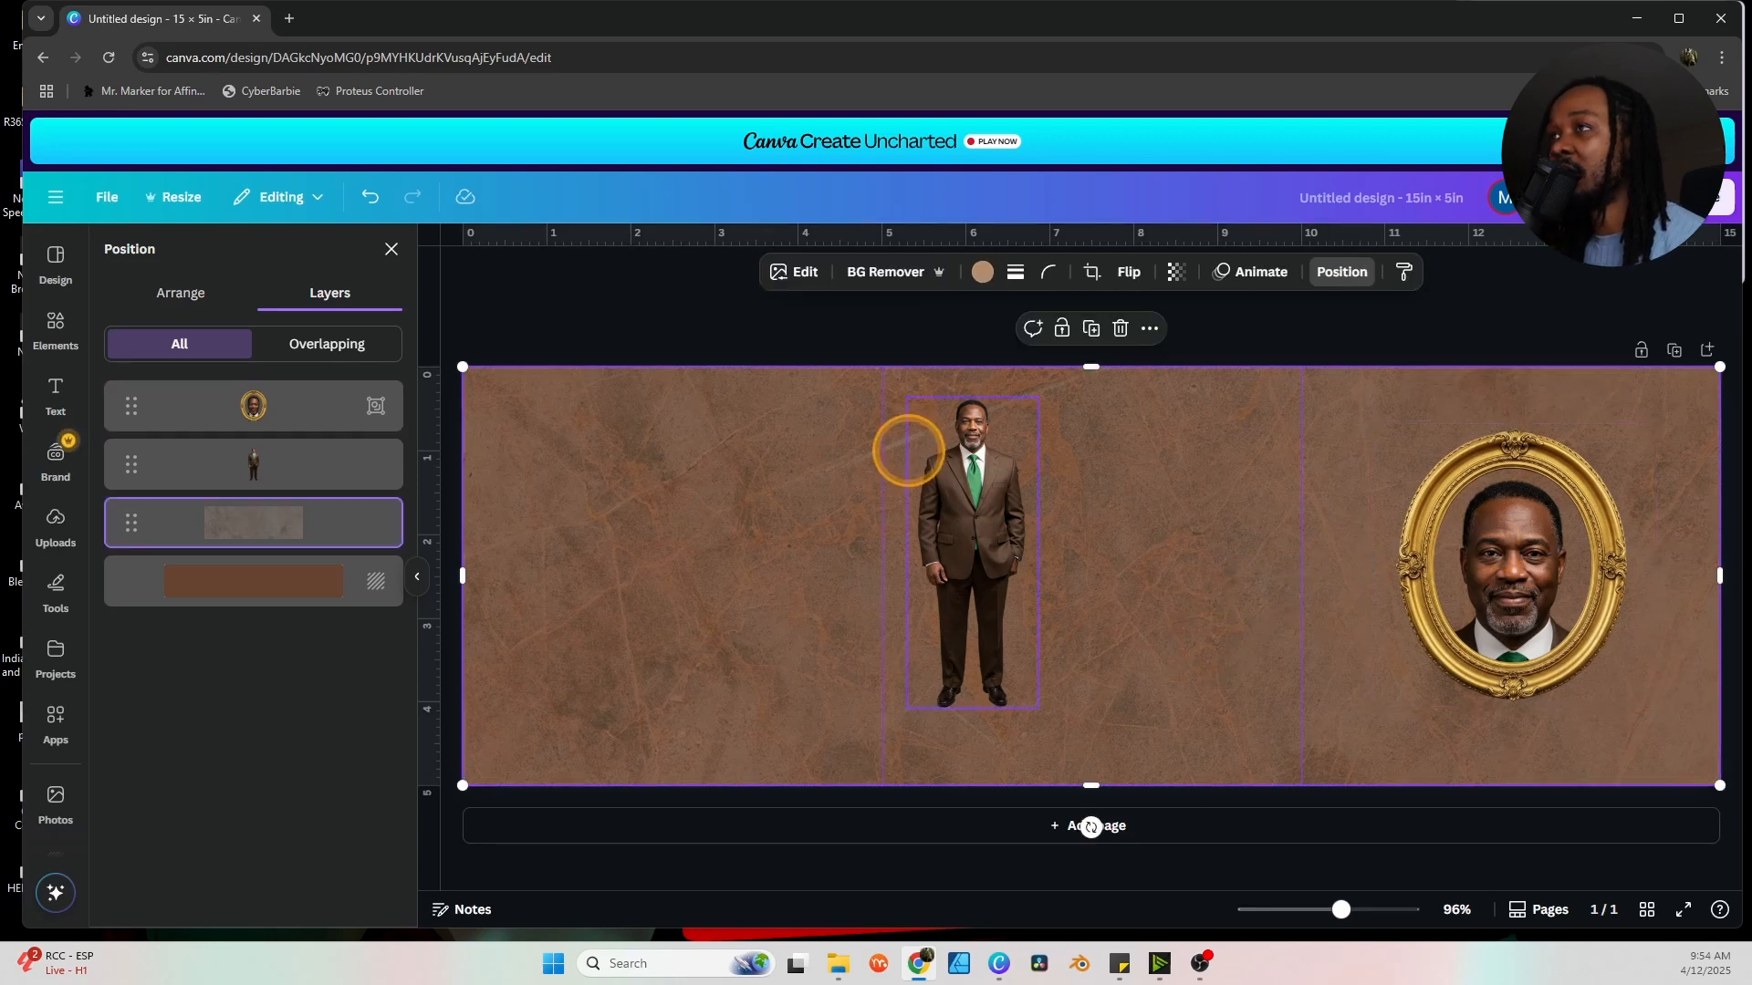
pyautogui.moveTo(950, 512); pyautogui.dragTo(638, 494)
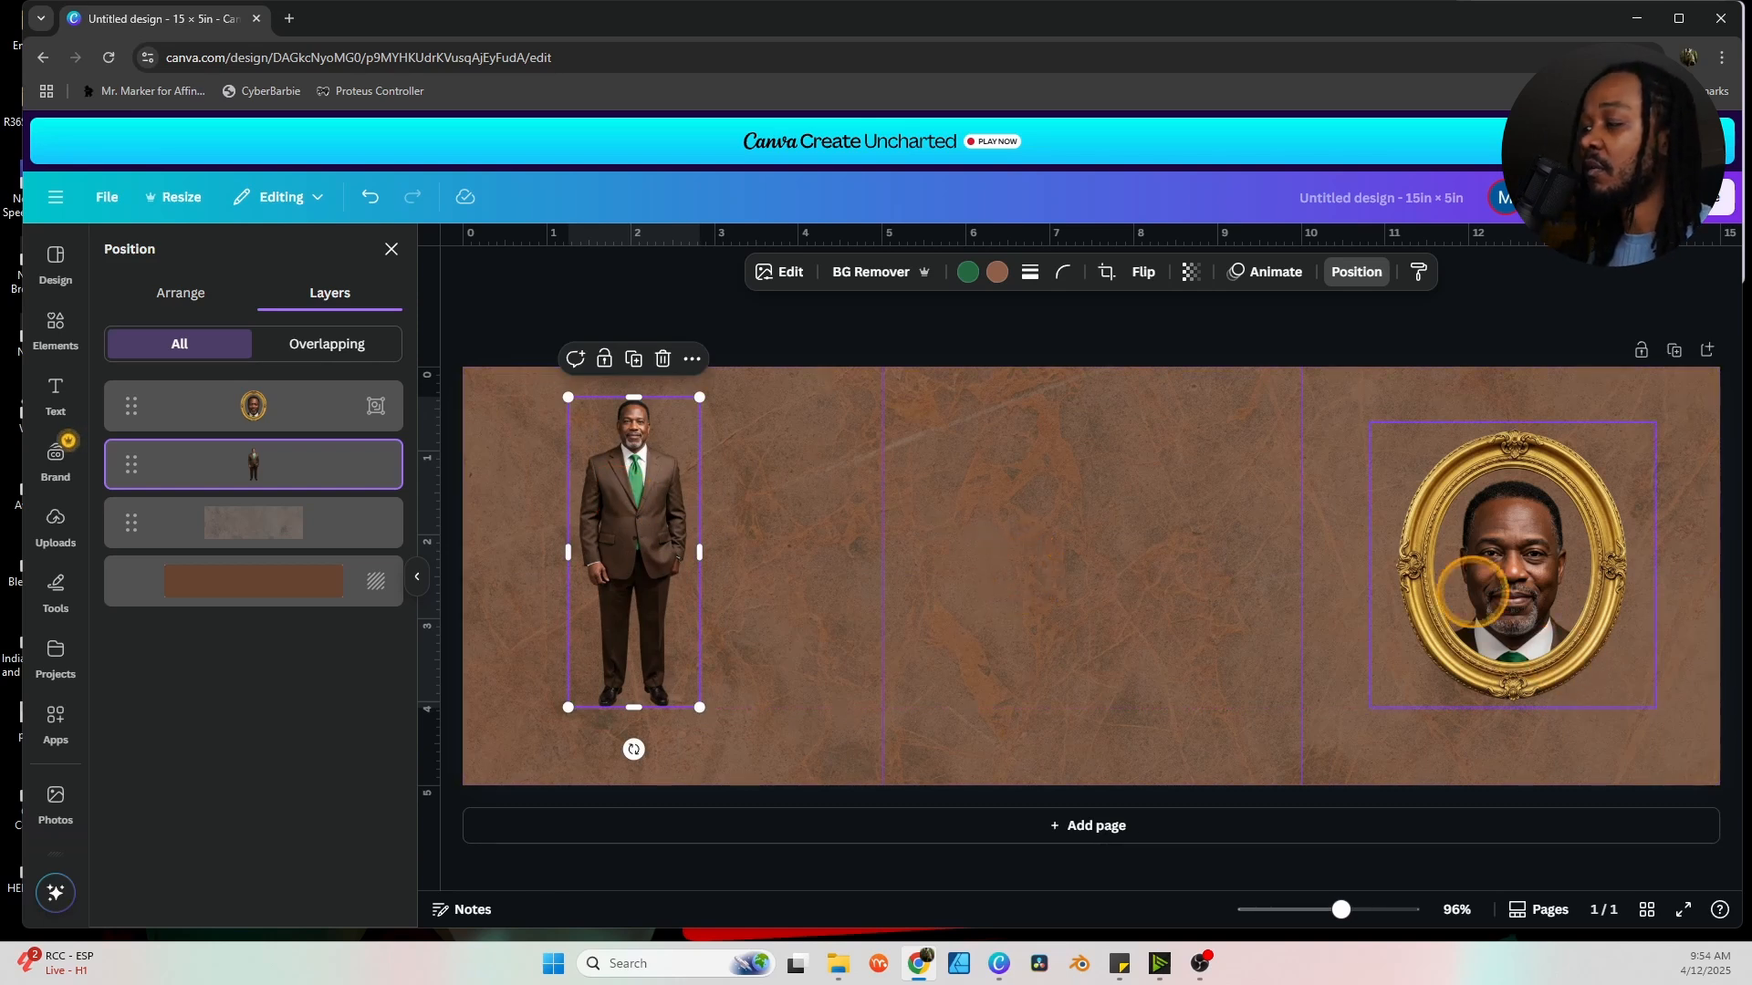
pyautogui.click(1572, 398)
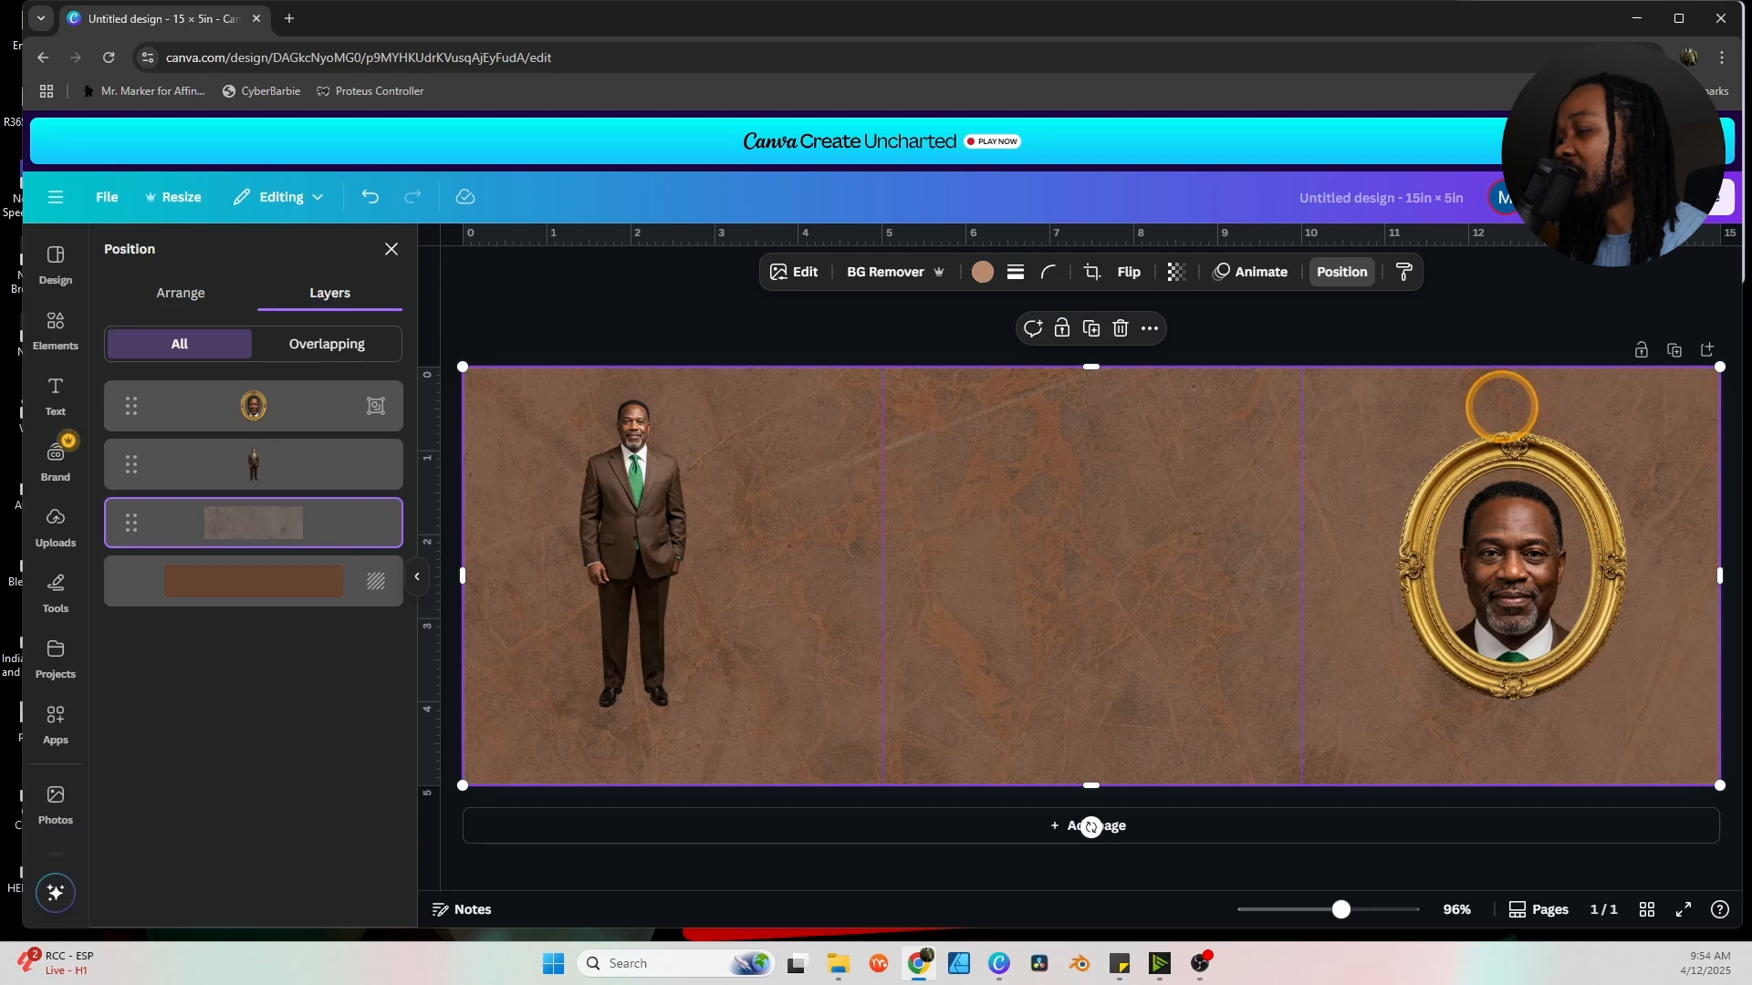
pyautogui.hotkey('alt', 'Tab')
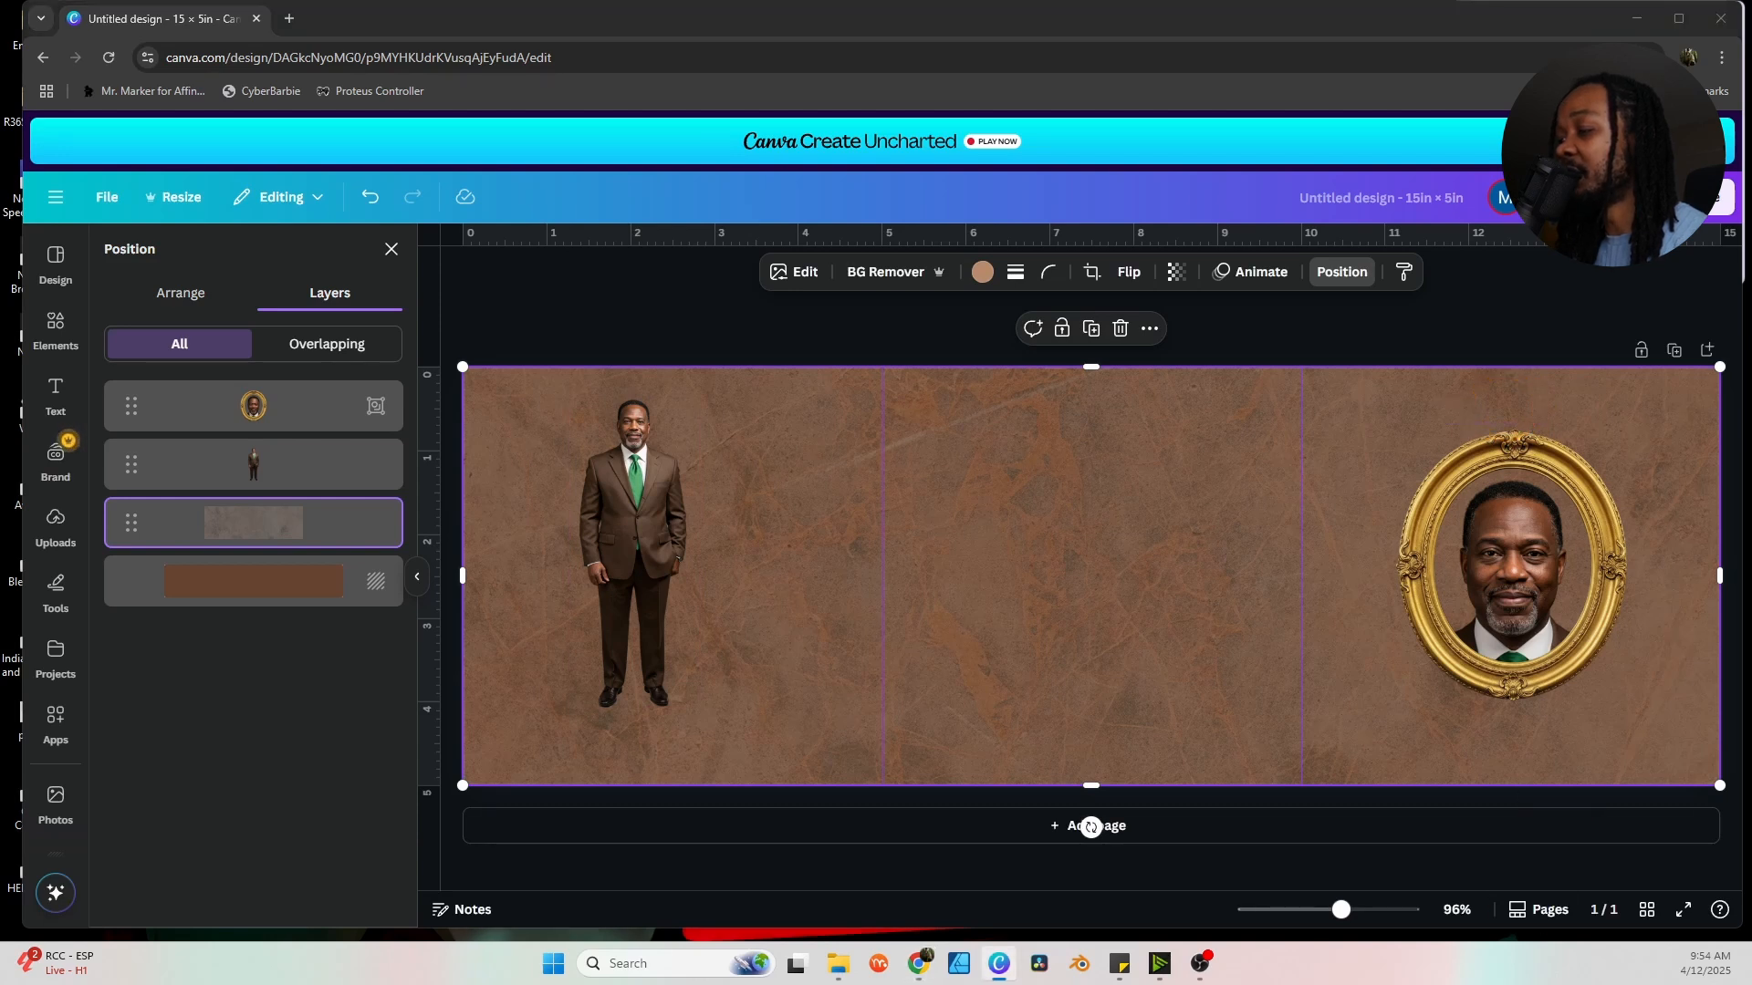
pyautogui.click(1574, 409)
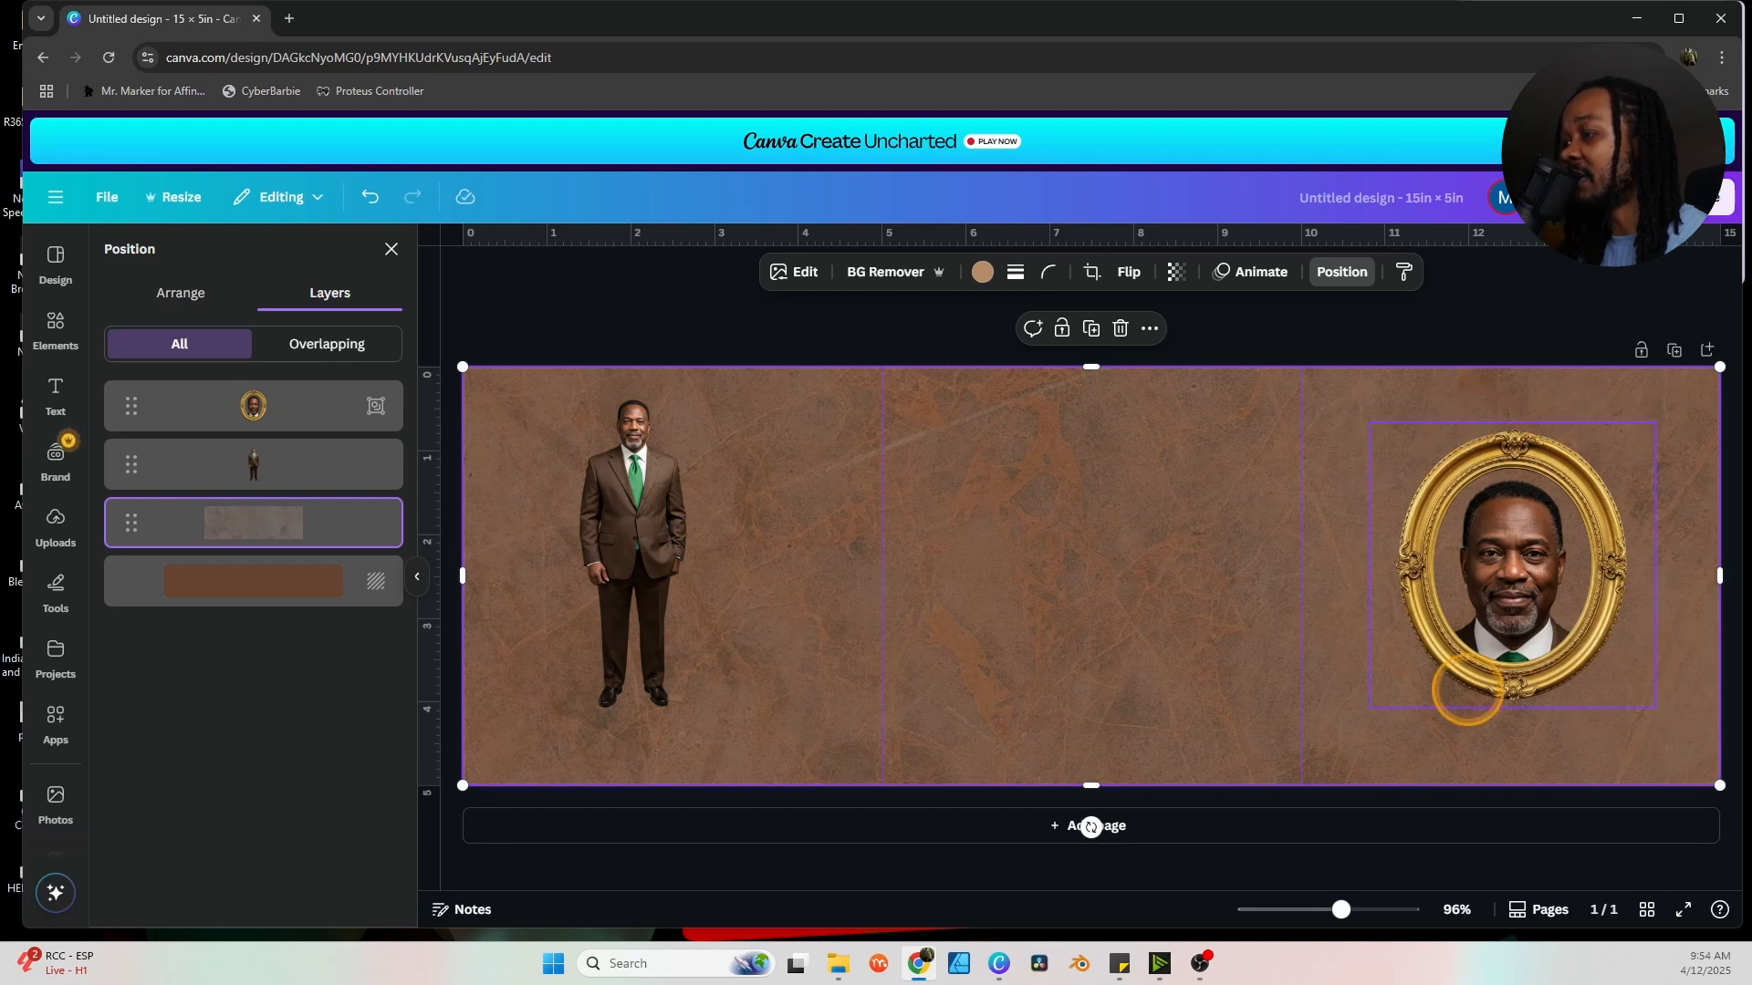
pyautogui.hotkey('alt', 'Tab')
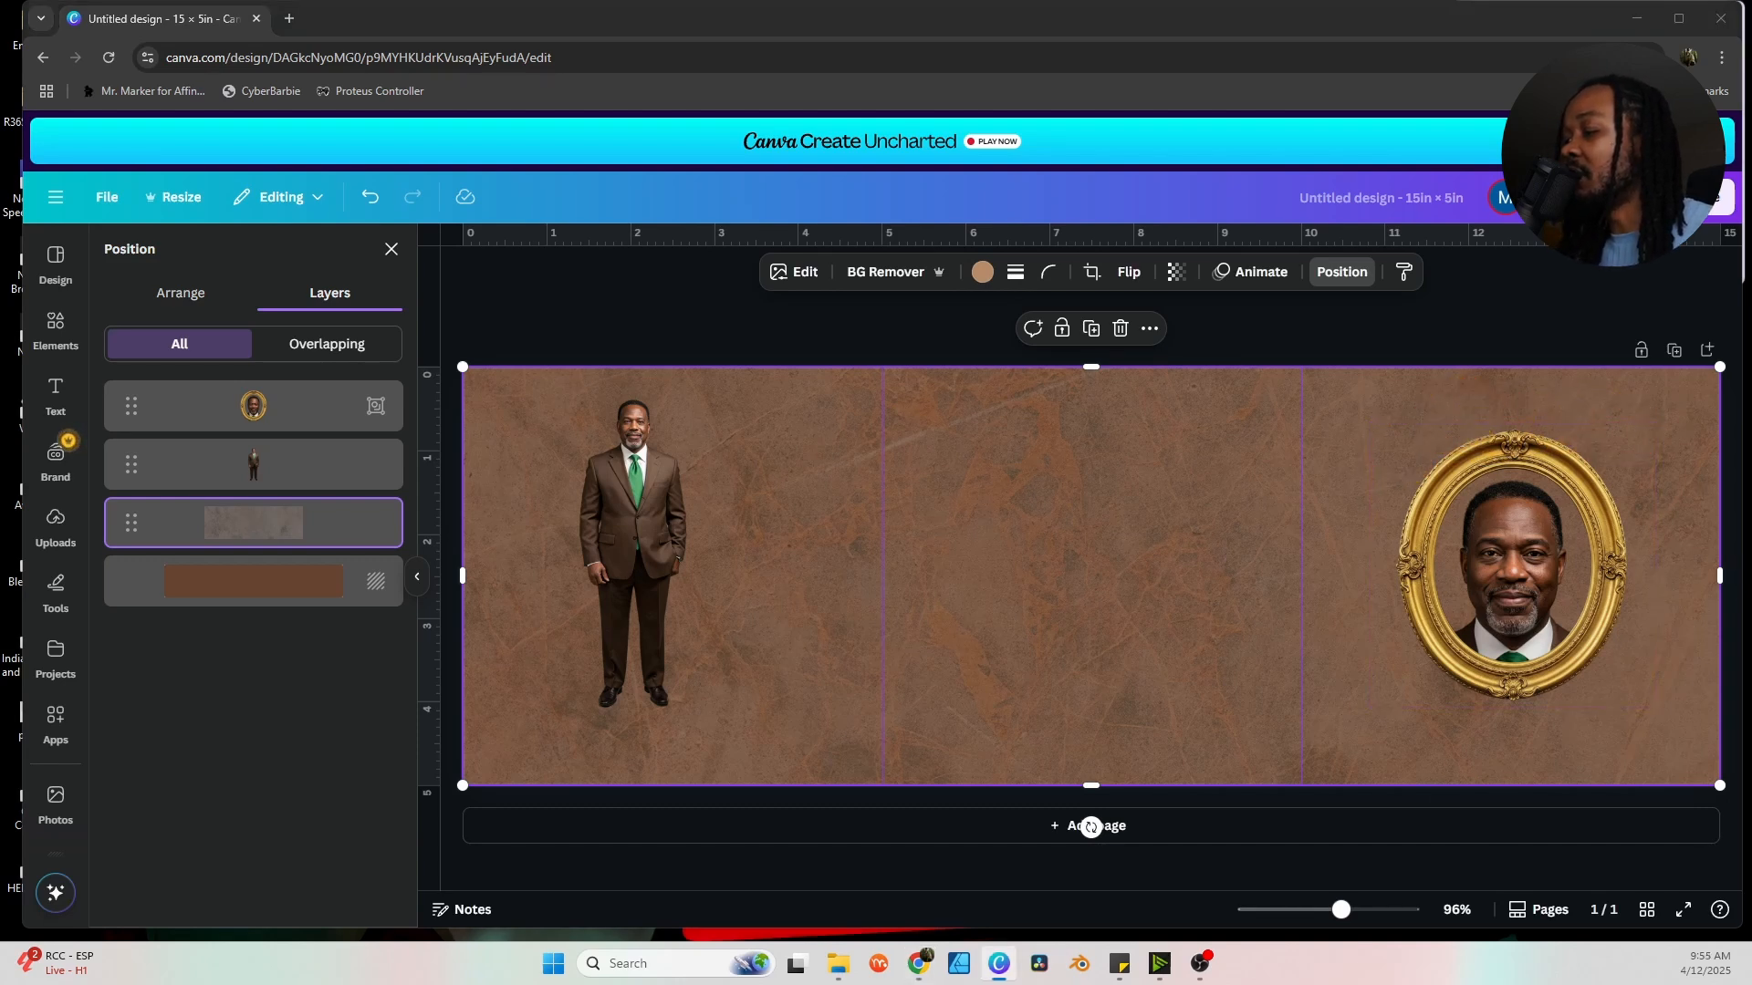
pyautogui.click(1350, 420)
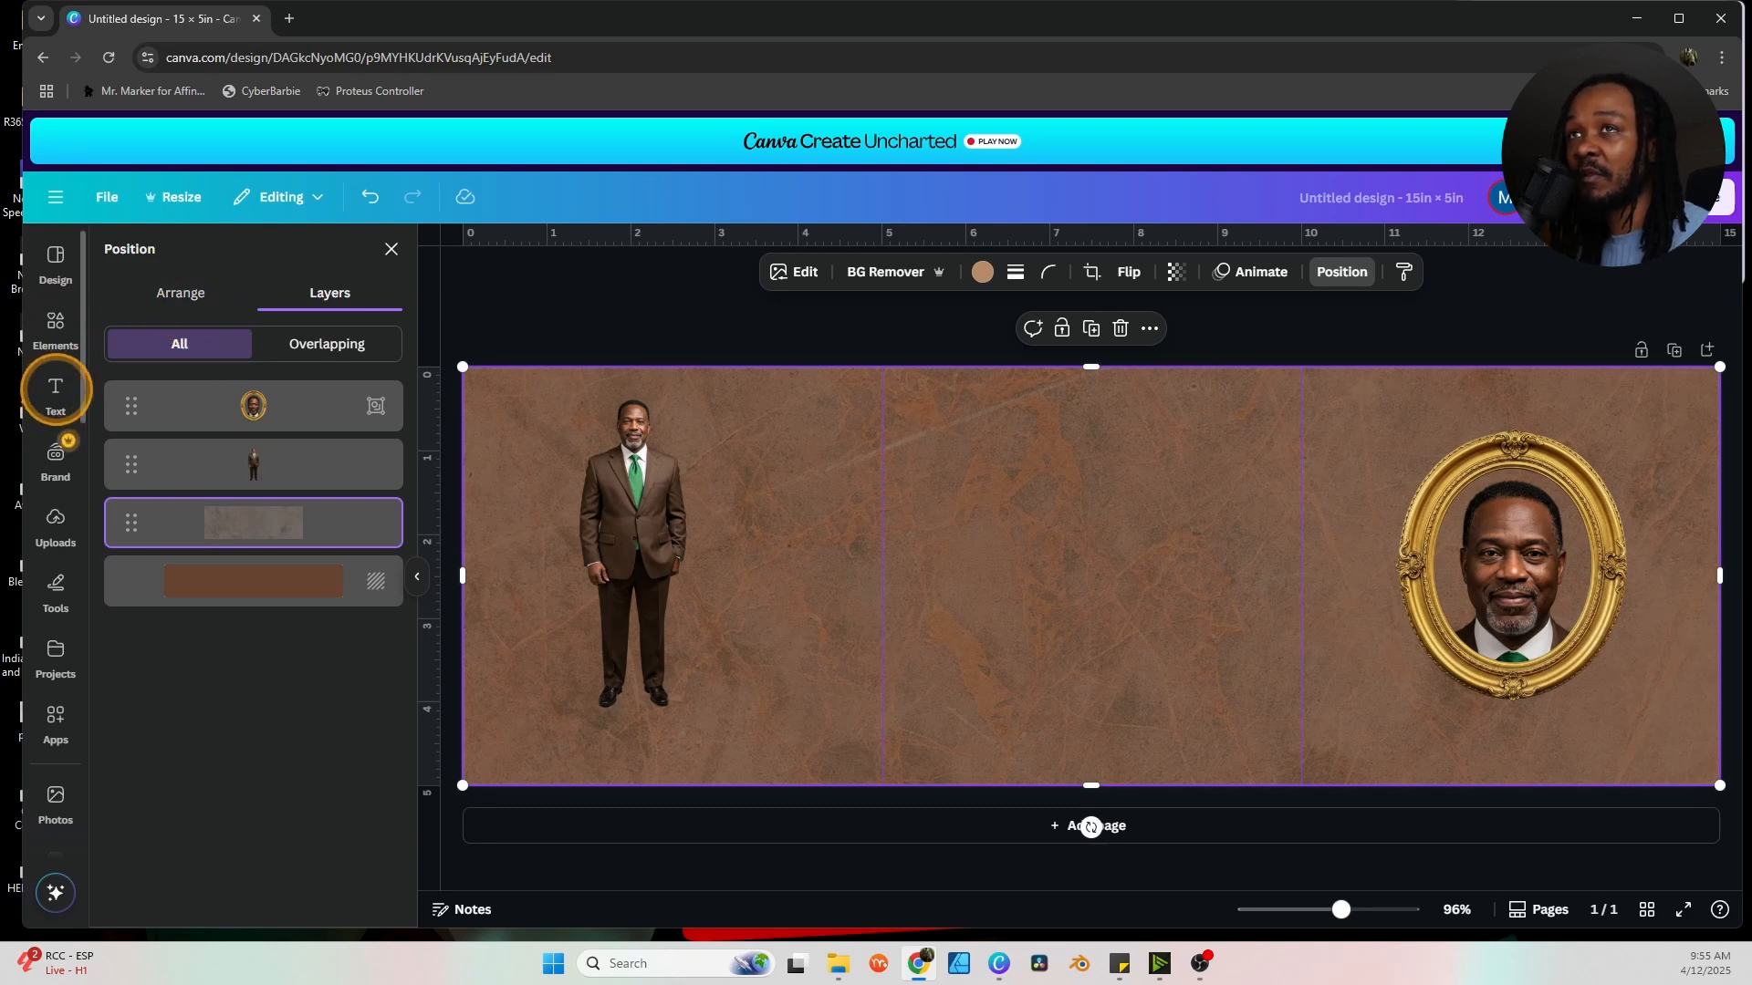
# Add a subheading reading 'Celebrating the Life of' just above the gold portrait frame.
pyautogui.click(55, 390)
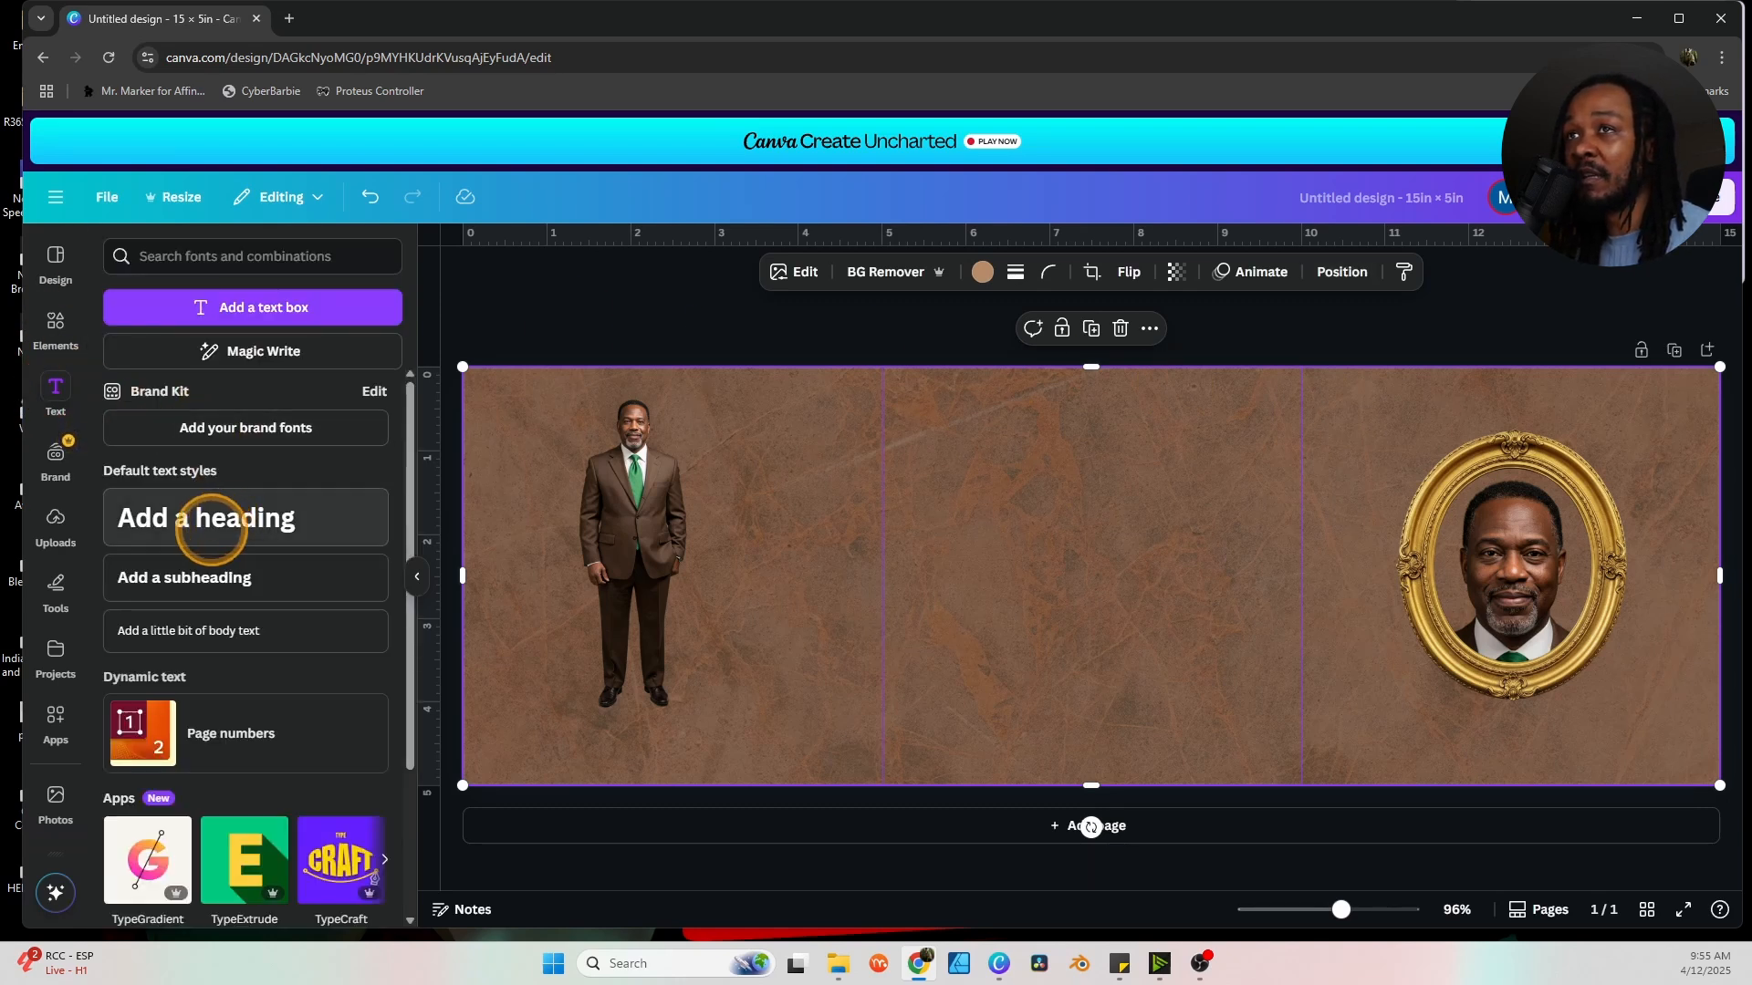
pyautogui.click(146, 573)
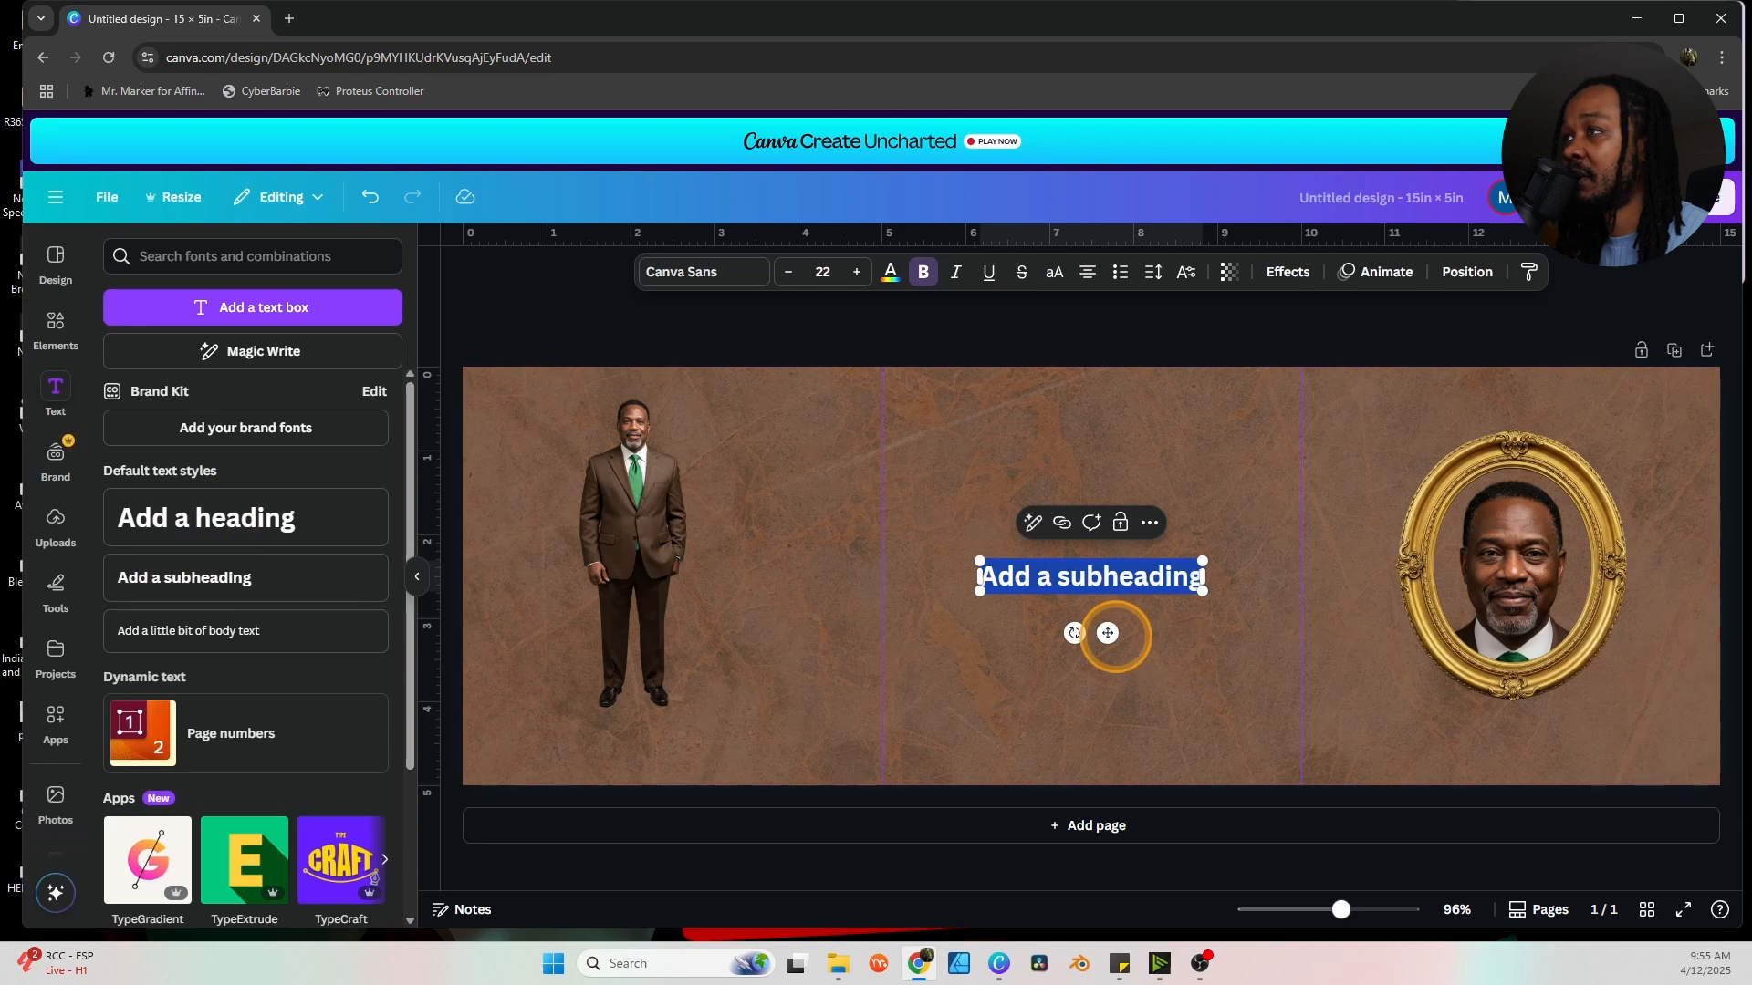
pyautogui.moveTo(1107, 632); pyautogui.dragTo(1522, 462)
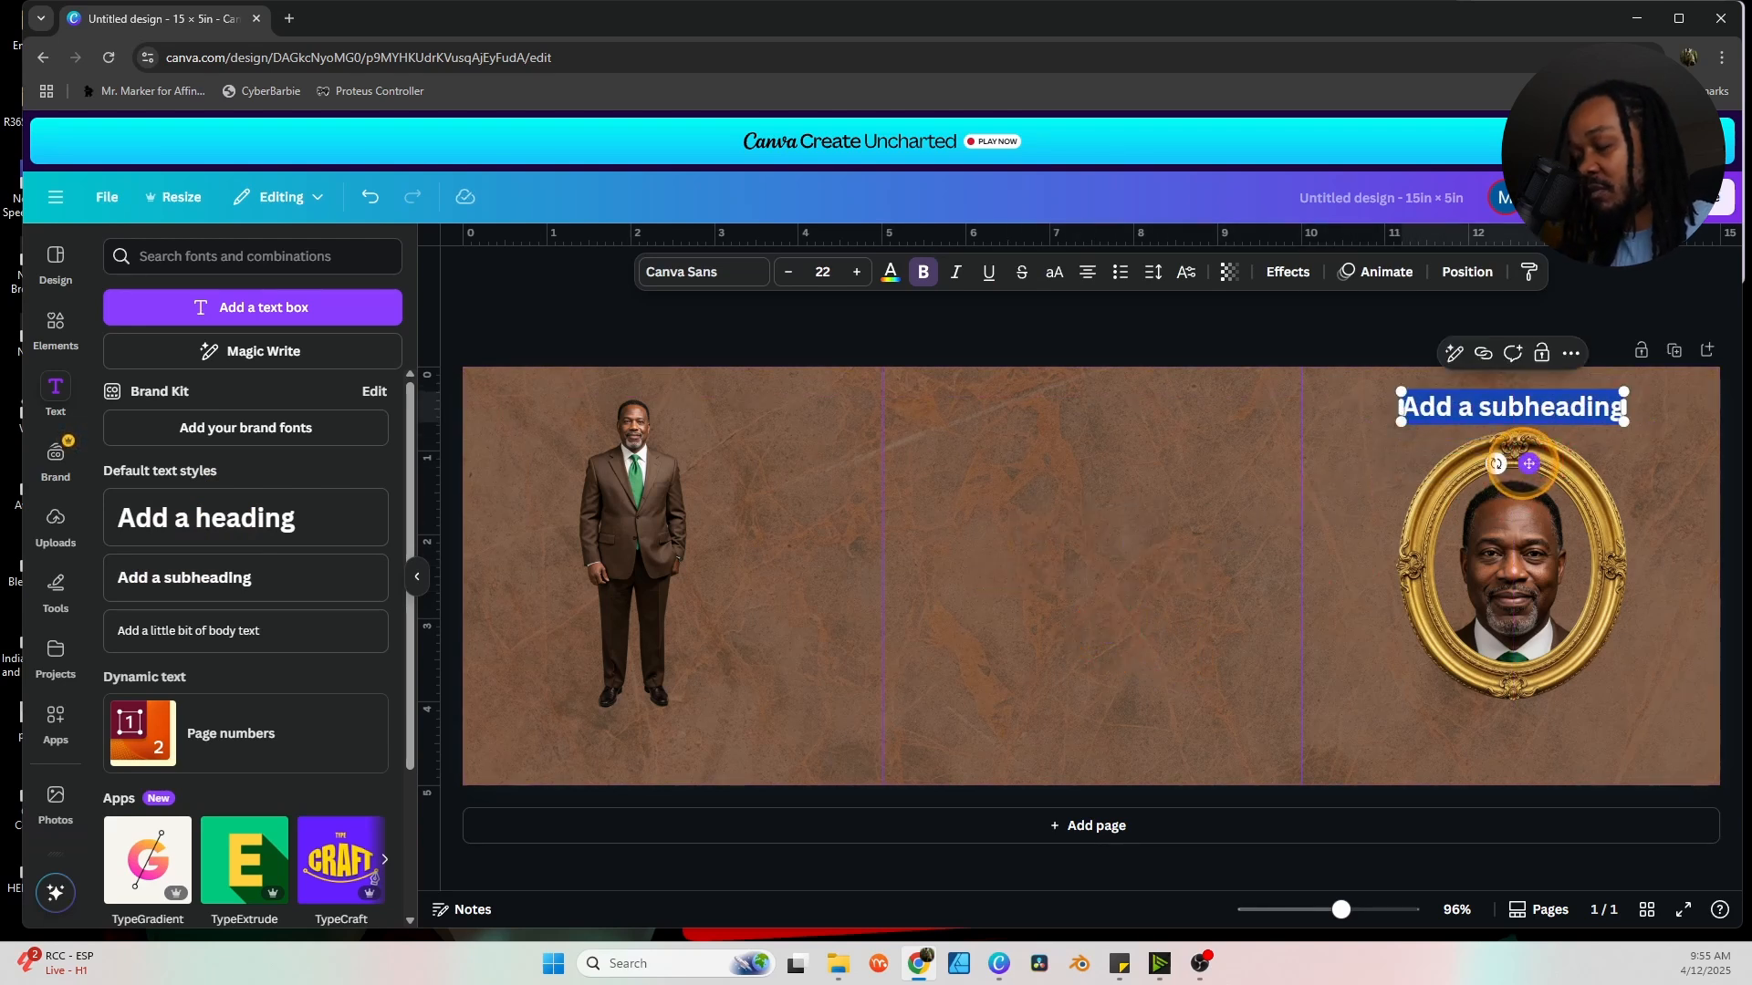
pyautogui.write('Celebrating the Life of')
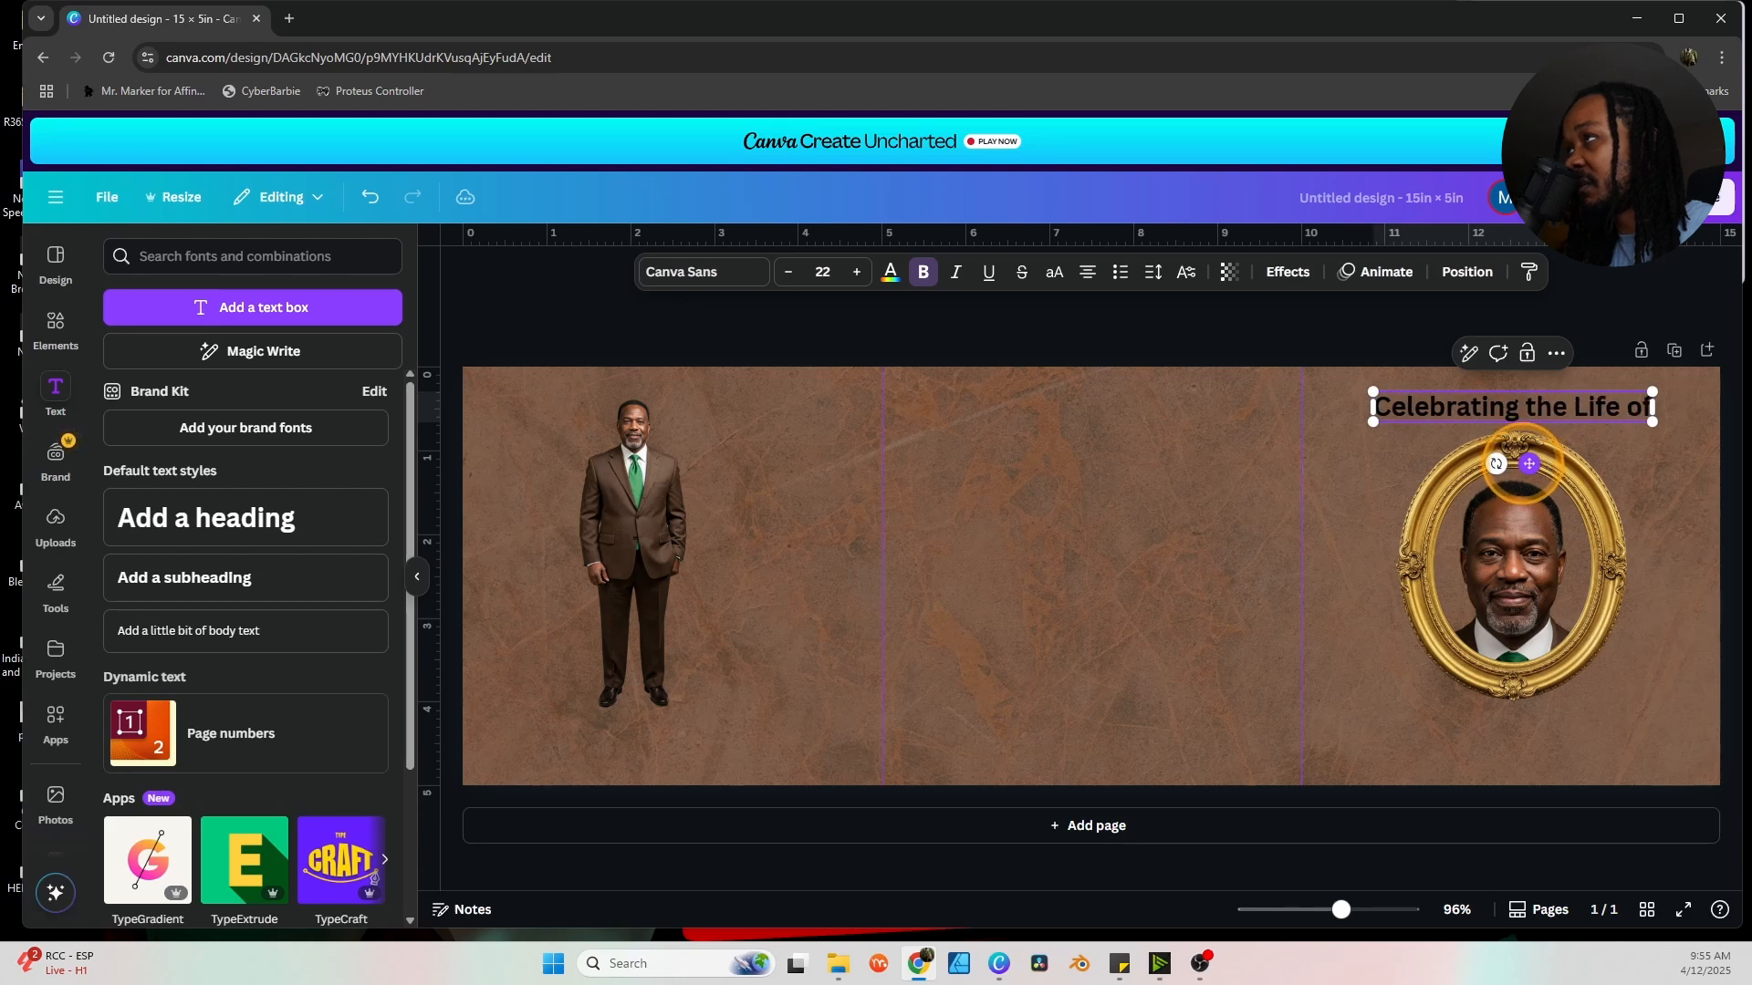
pyautogui.hotkey('ctrl', 'a')
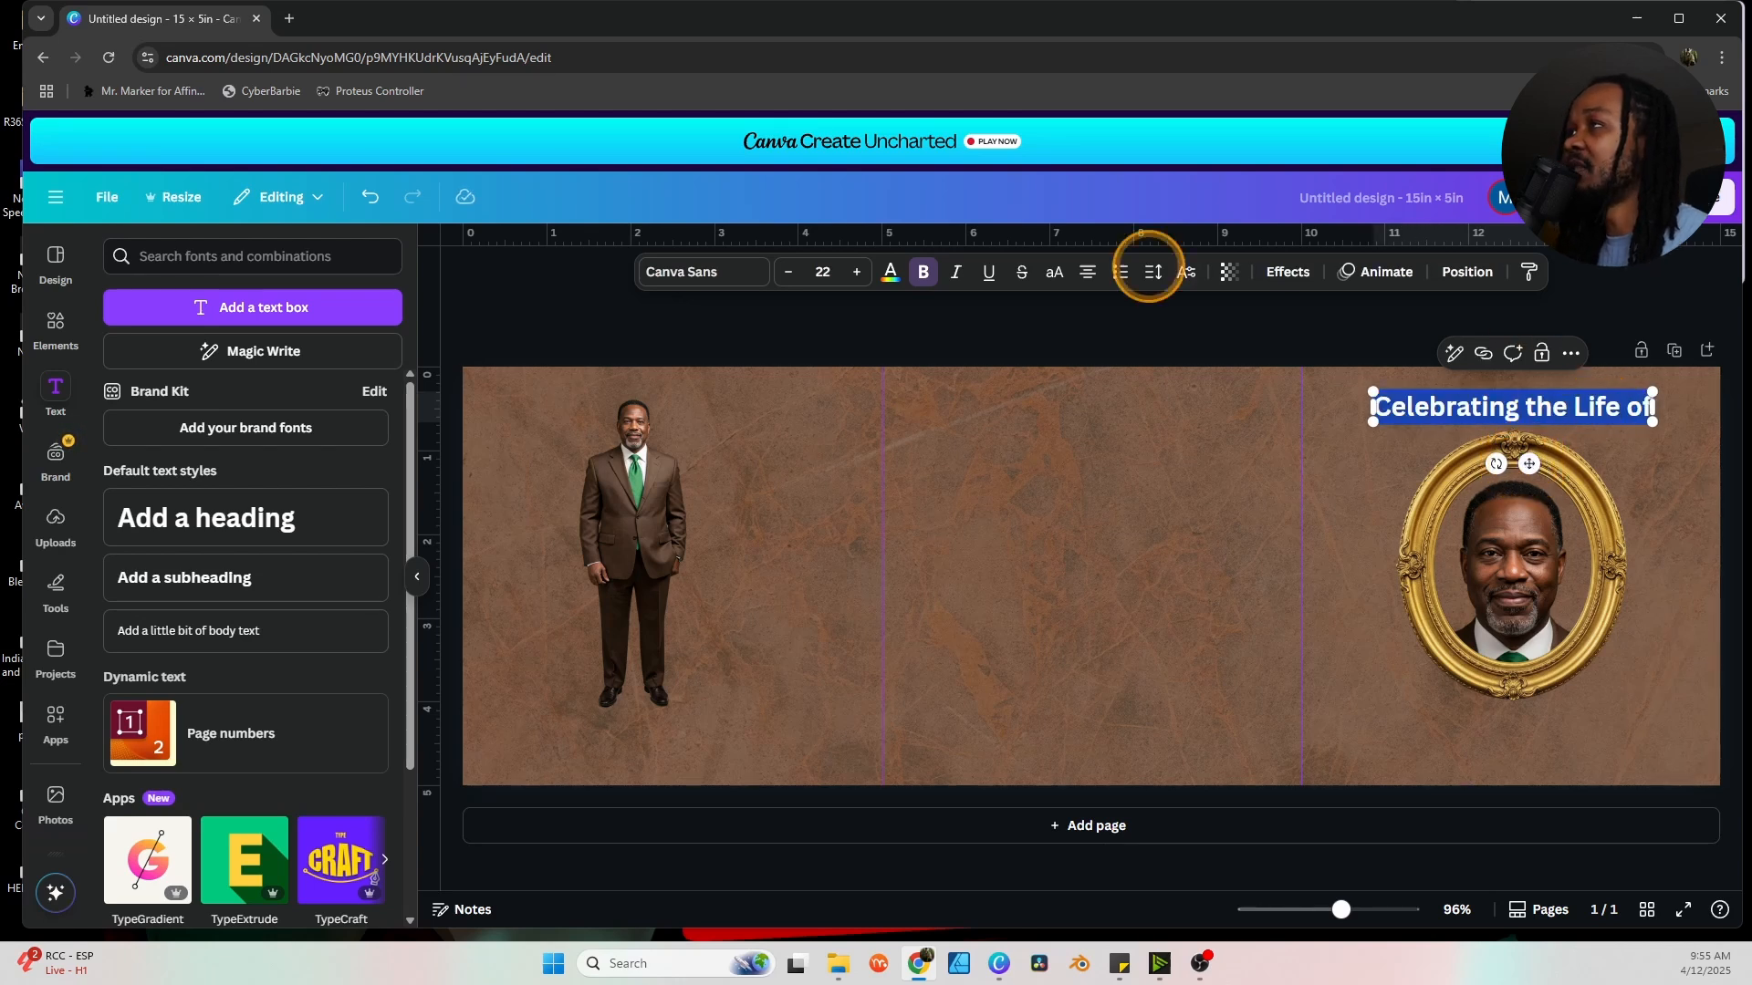
# Set the heading to size 12 in the Cinzel font, nudging it closer to the frame.
pyautogui.click(788, 272)
pyautogui.click(787, 272)
pyautogui.click(788, 272)
pyautogui.click(788, 272)
pyautogui.click(787, 272)
pyautogui.click(788, 272)
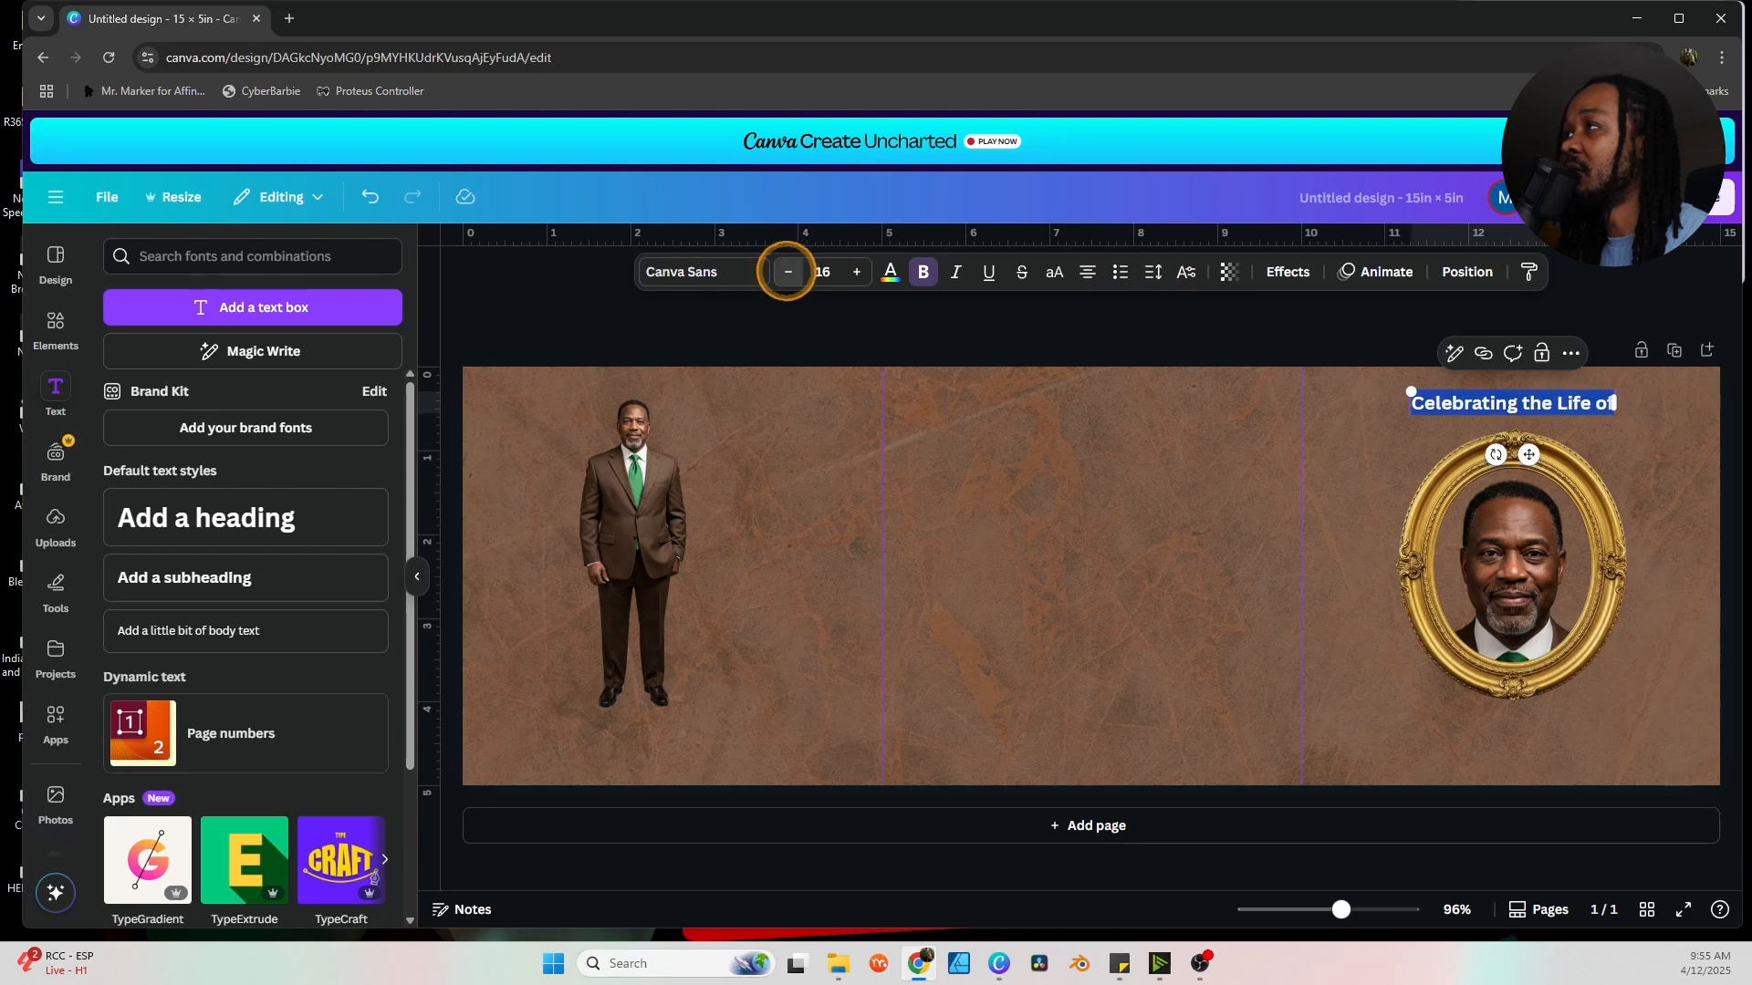
pyautogui.click(787, 272)
pyautogui.click(787, 272)
pyautogui.click(787, 272)
pyautogui.moveTo(1528, 450); pyautogui.dragTo(1522, 463)
pyautogui.click(788, 272)
pyautogui.click(703, 272)
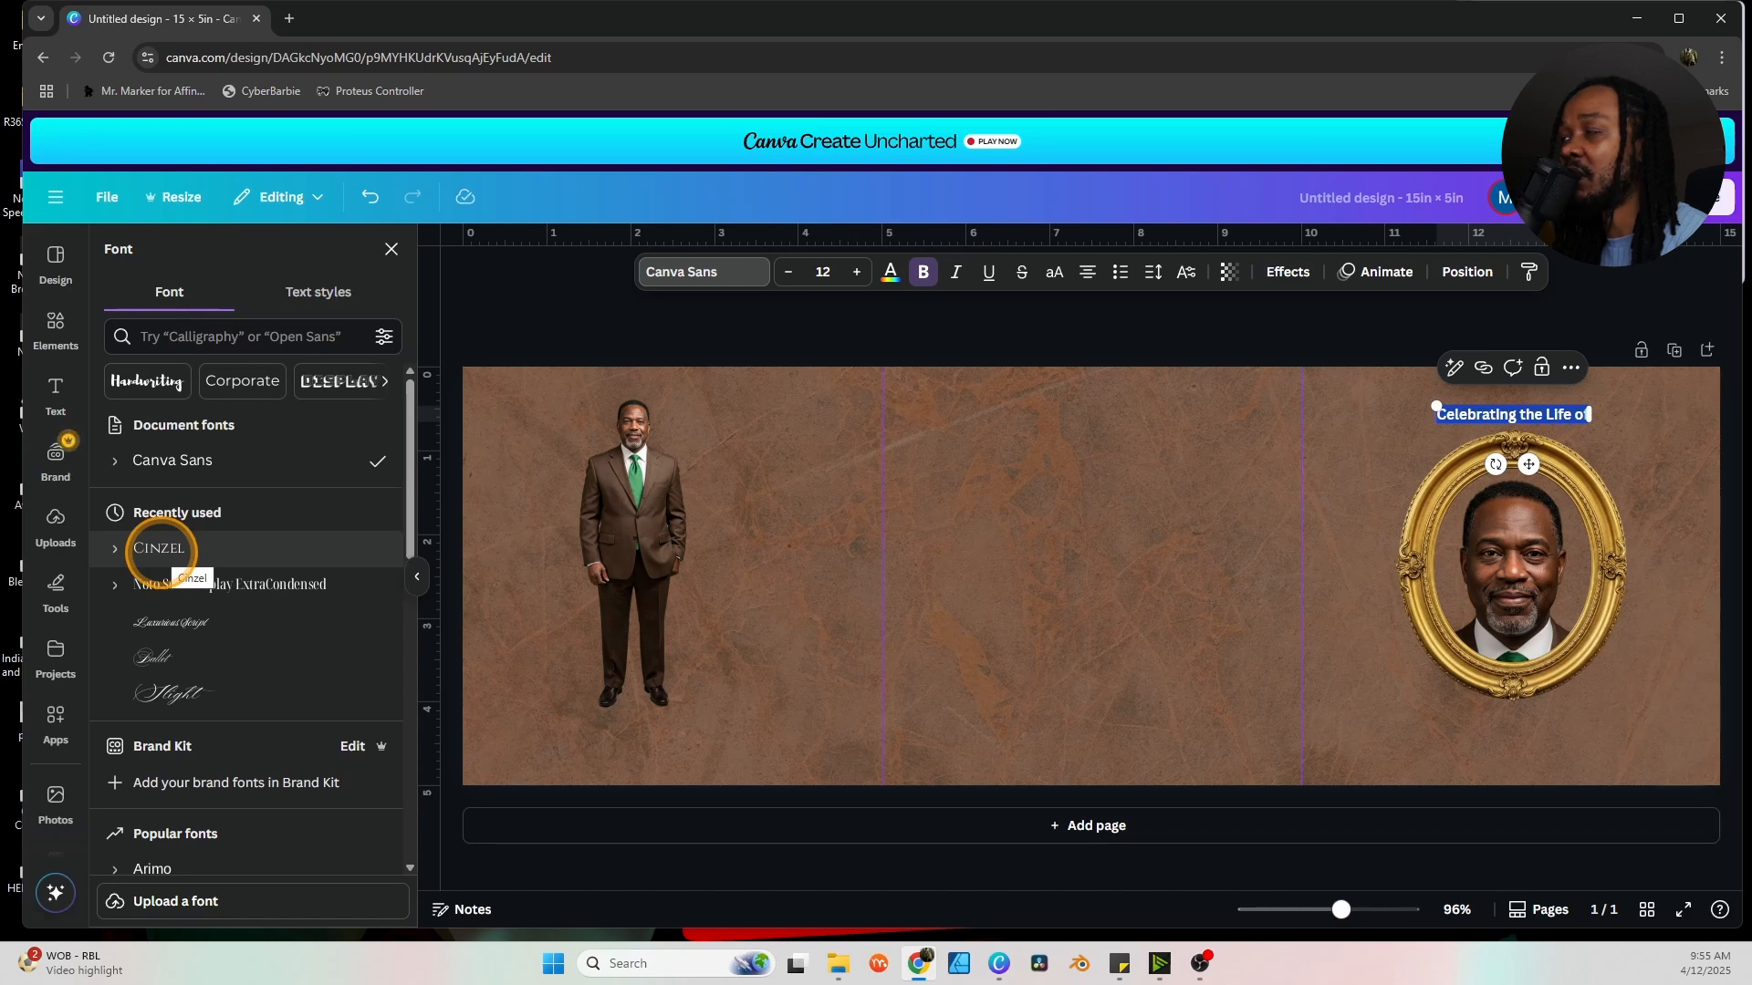
pyautogui.click(159, 548)
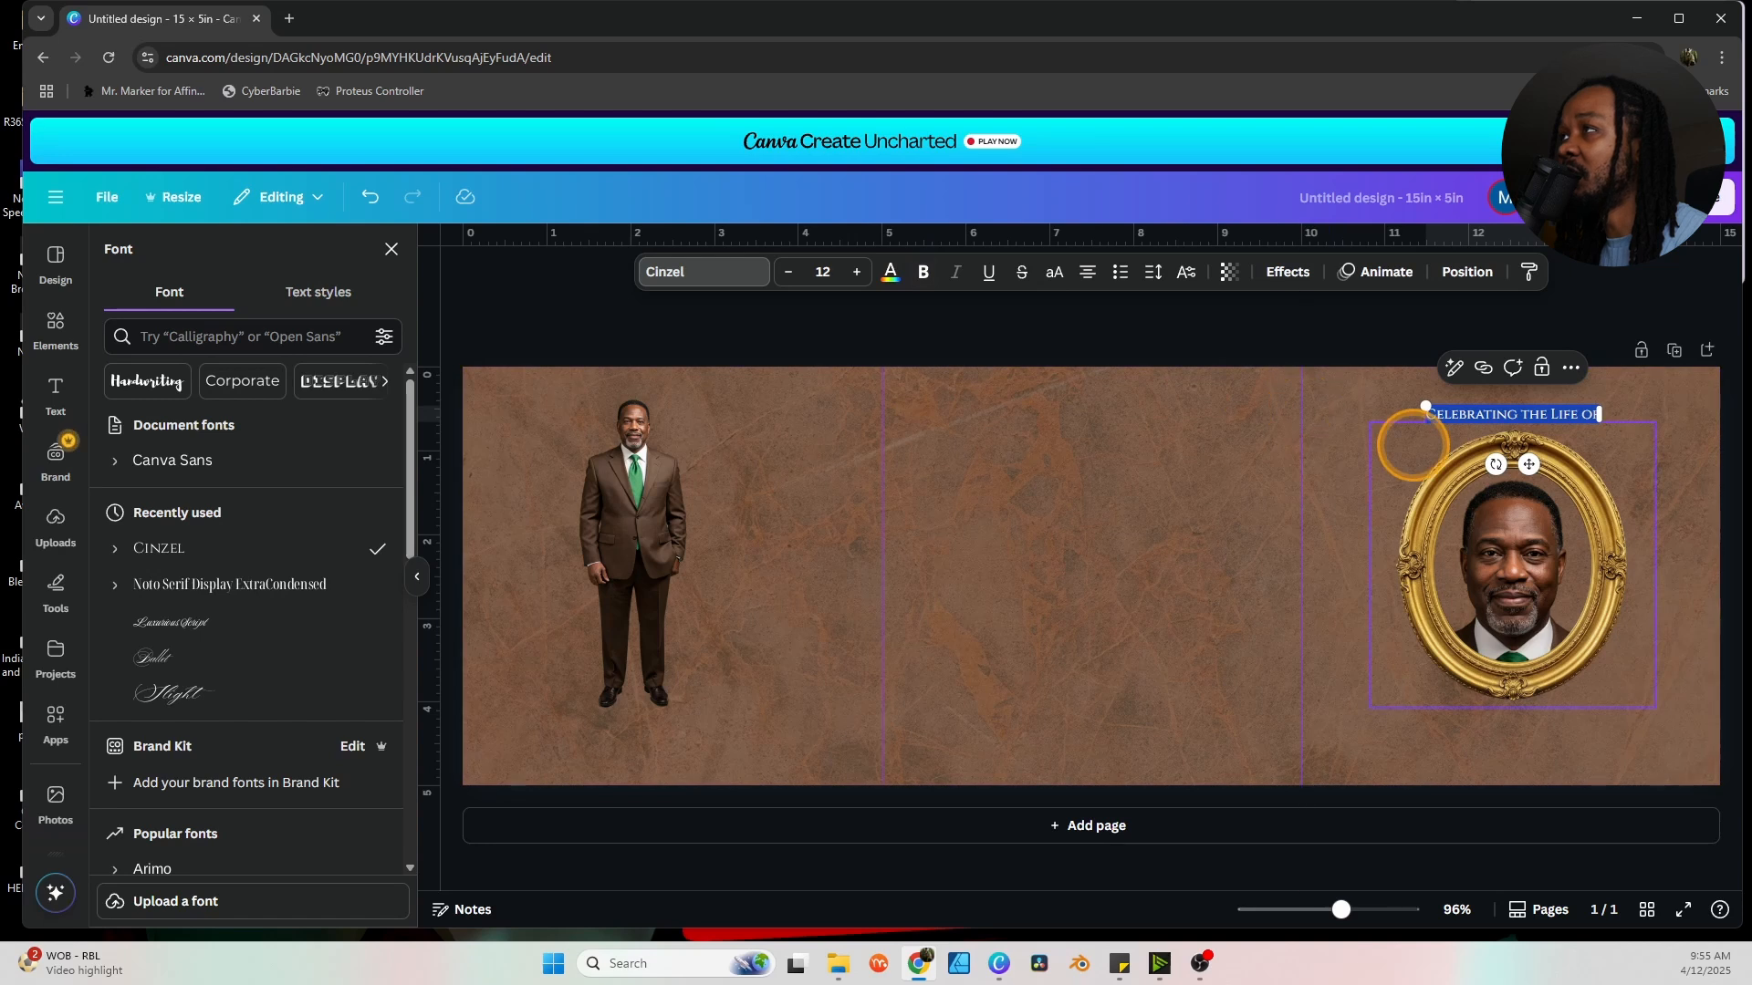
pyautogui.click(1396, 439)
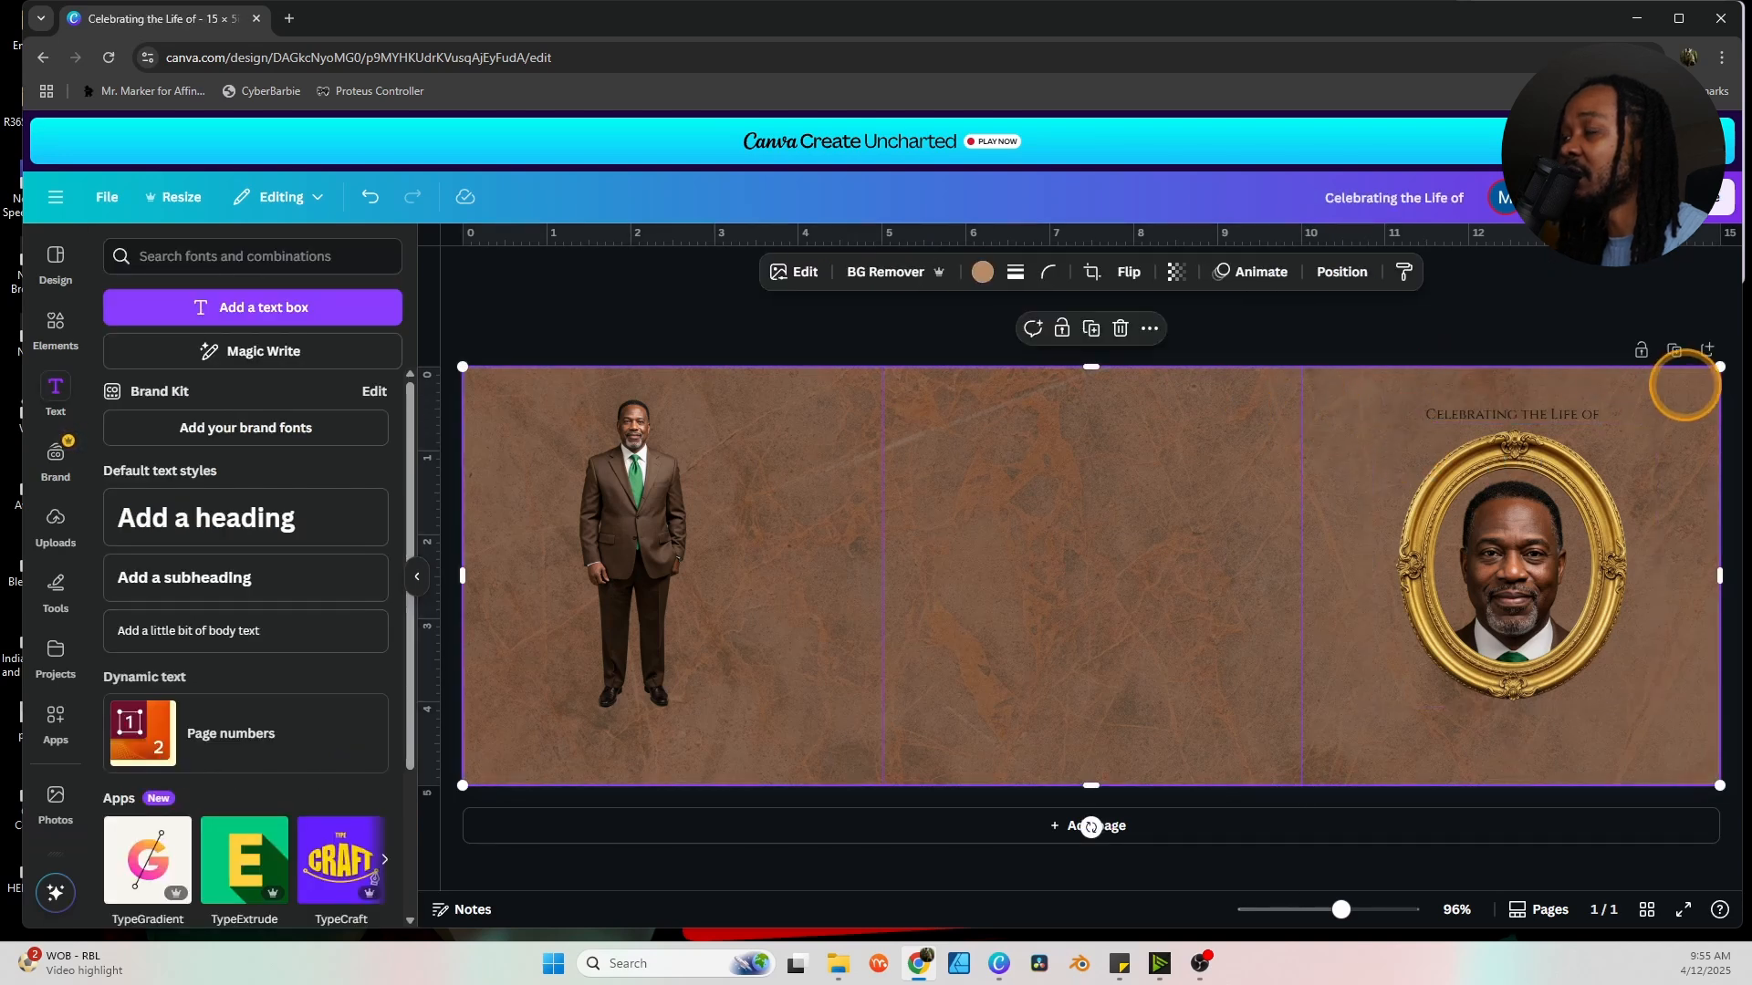
pyautogui.click(1562, 413)
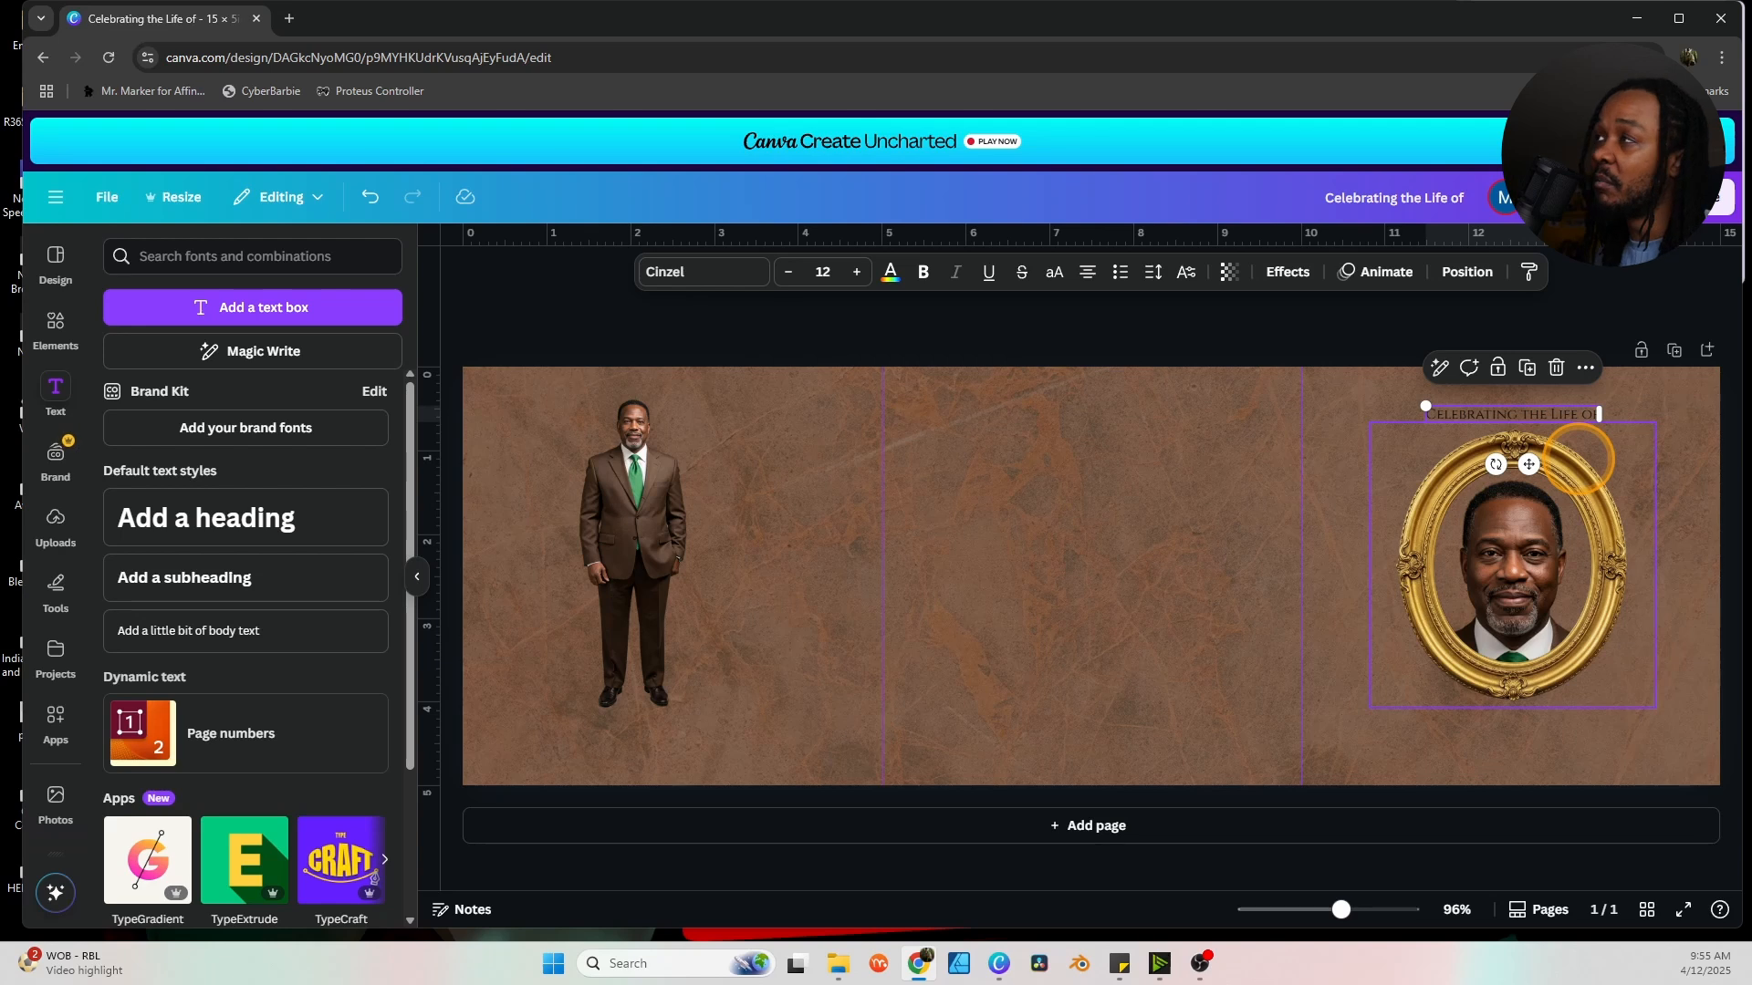
# Change the 'Celebrating the Life of' text colour to white.
pyautogui.click(890, 271)
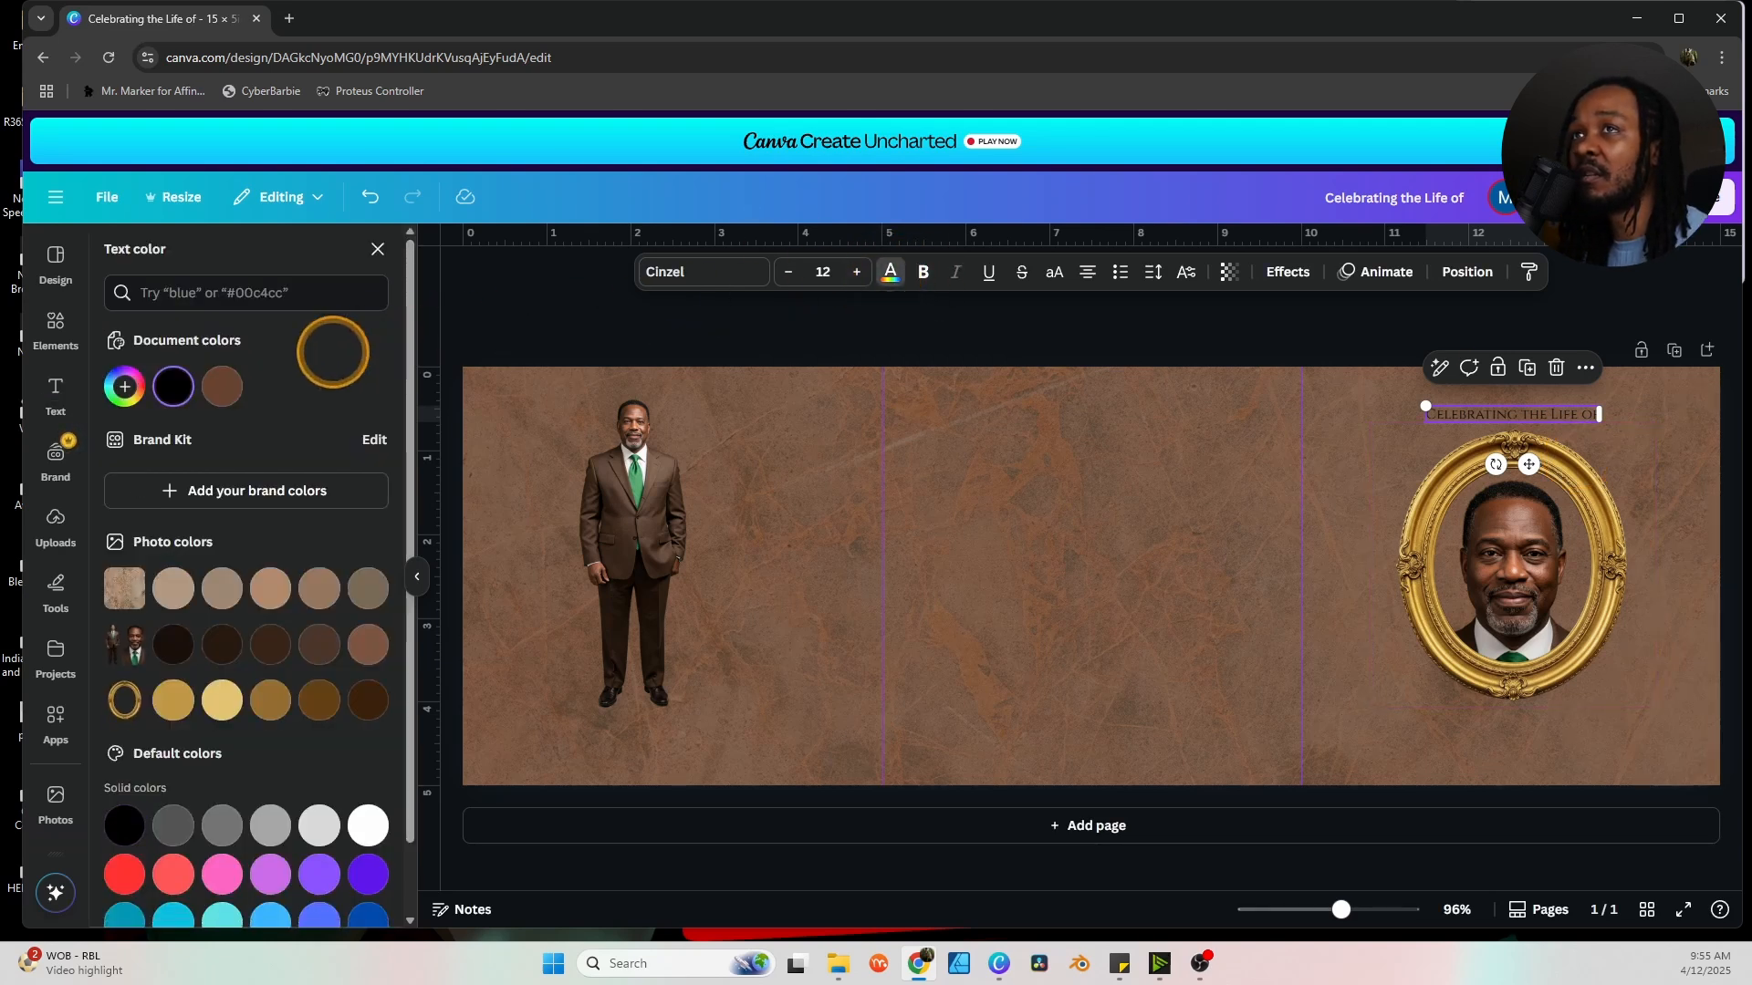
pyautogui.scroll(-1, 316, 681)
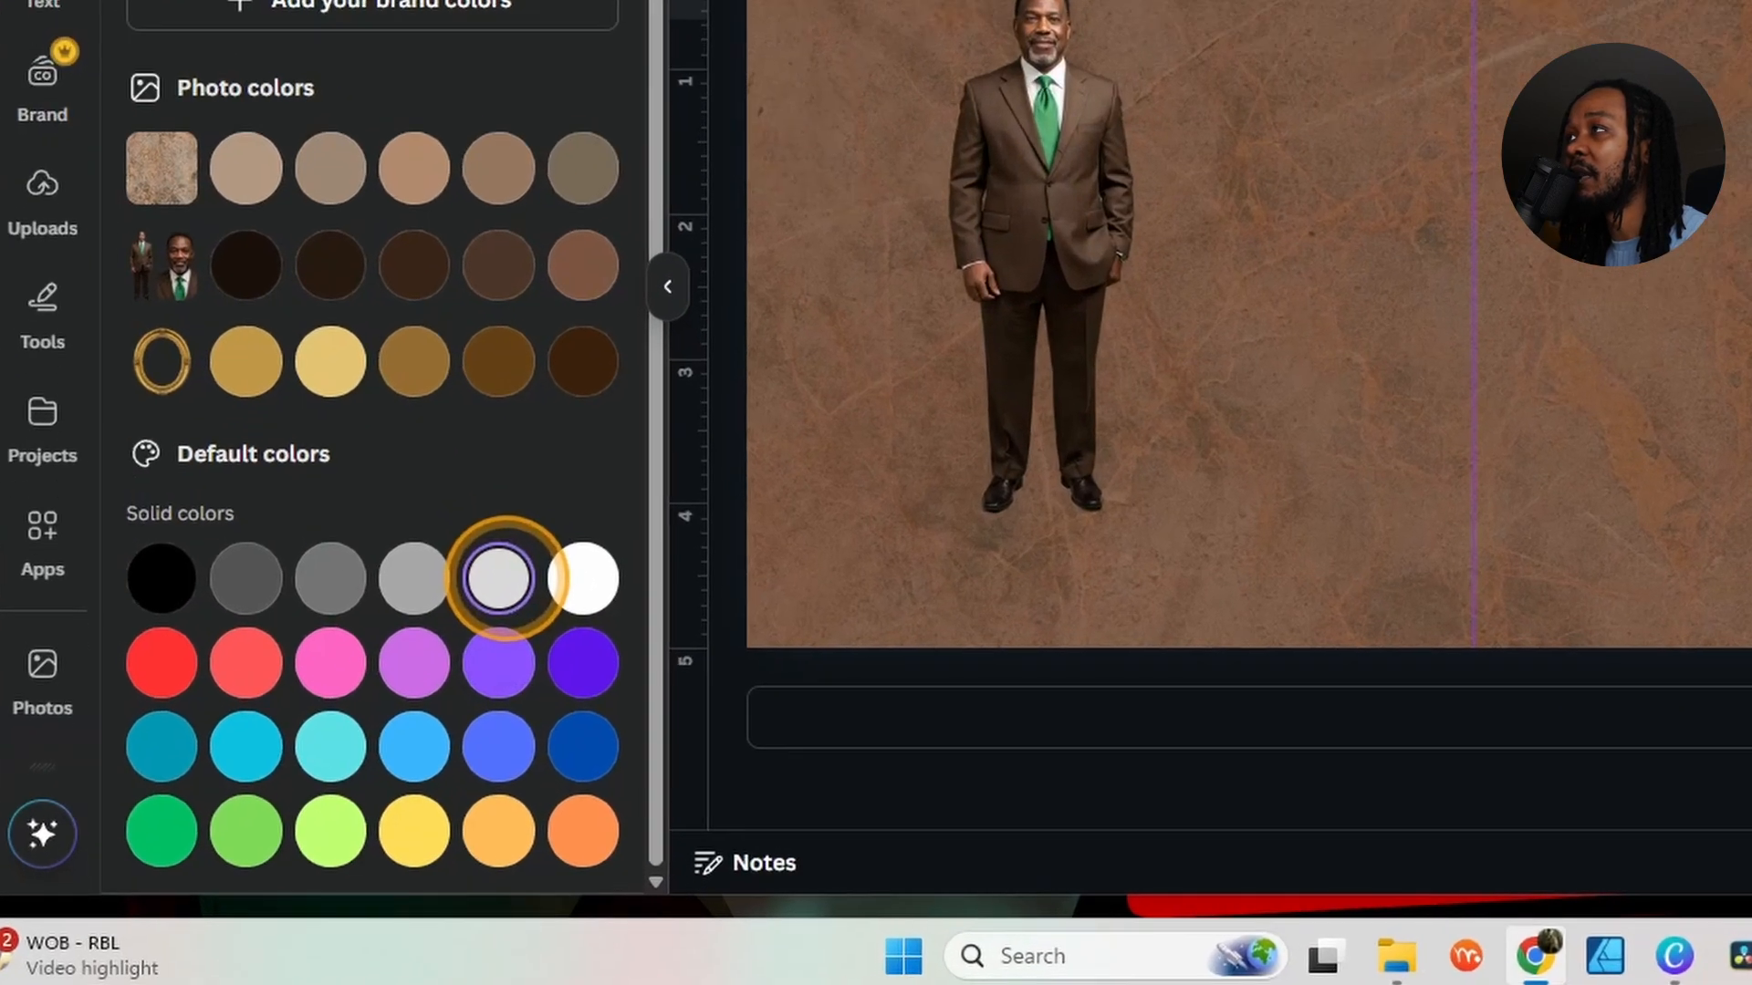
pyautogui.click(367, 745)
pyautogui.click(1077, 399)
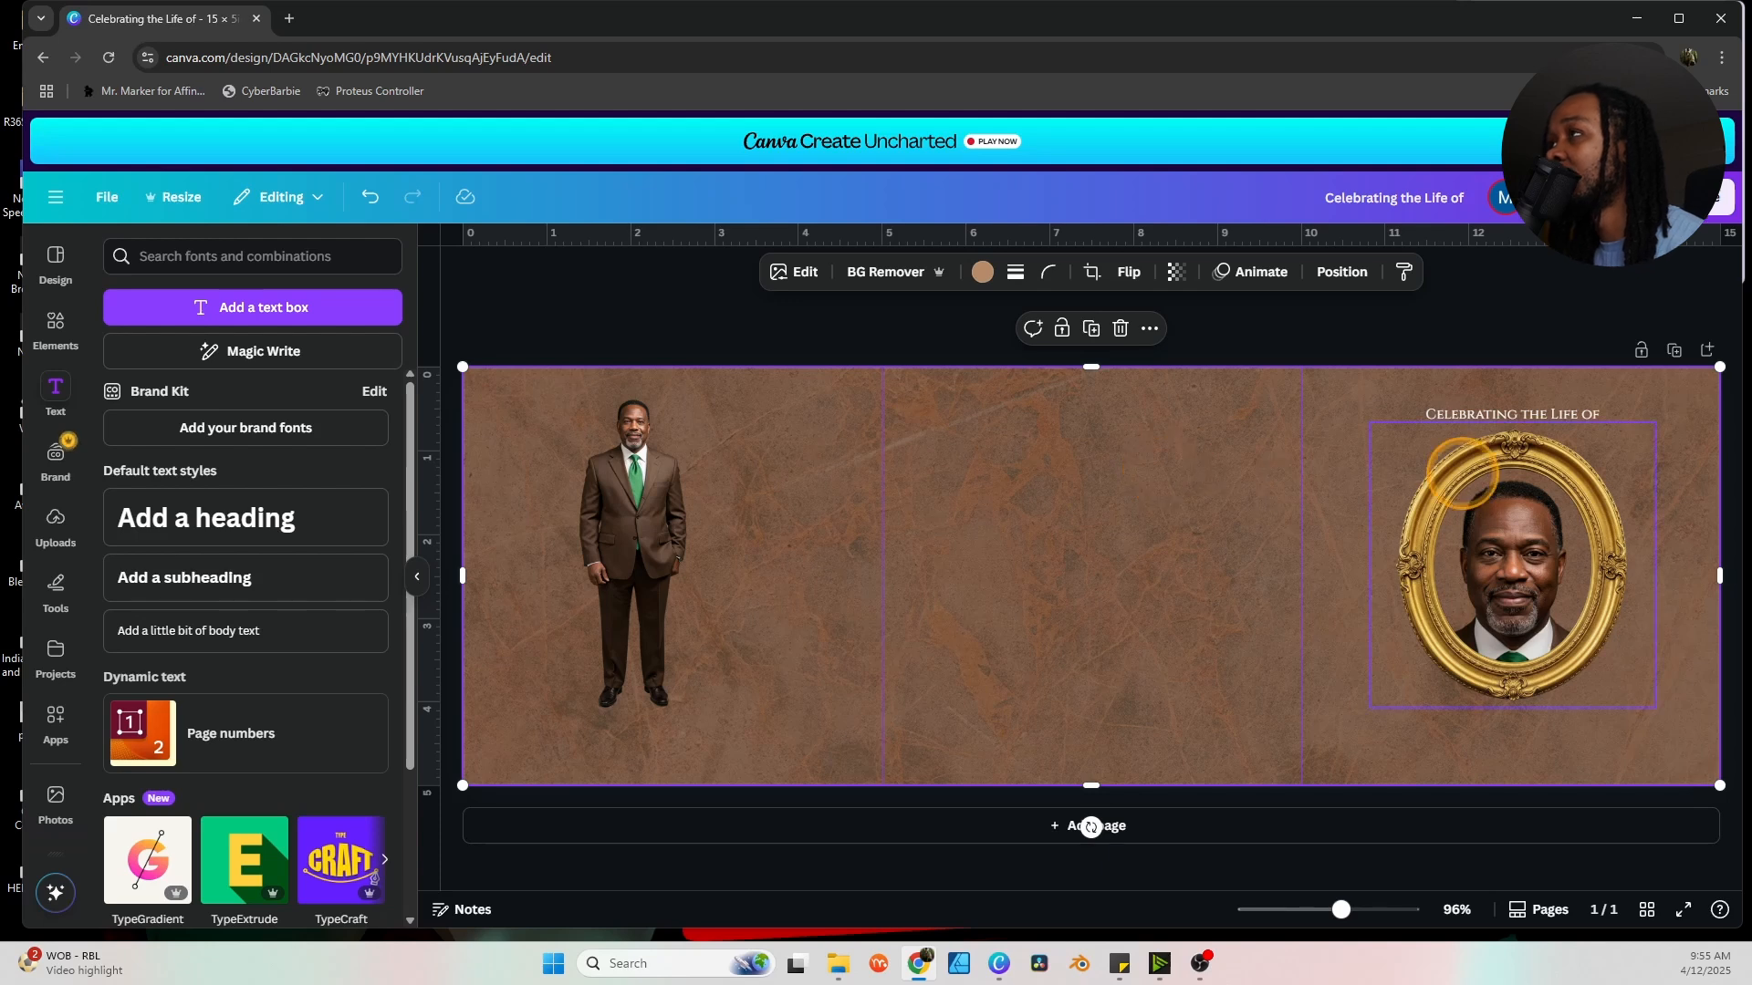
# Apply the Curve shape effect to the heading with curve set to about 33.
pyautogui.click(1472, 412)
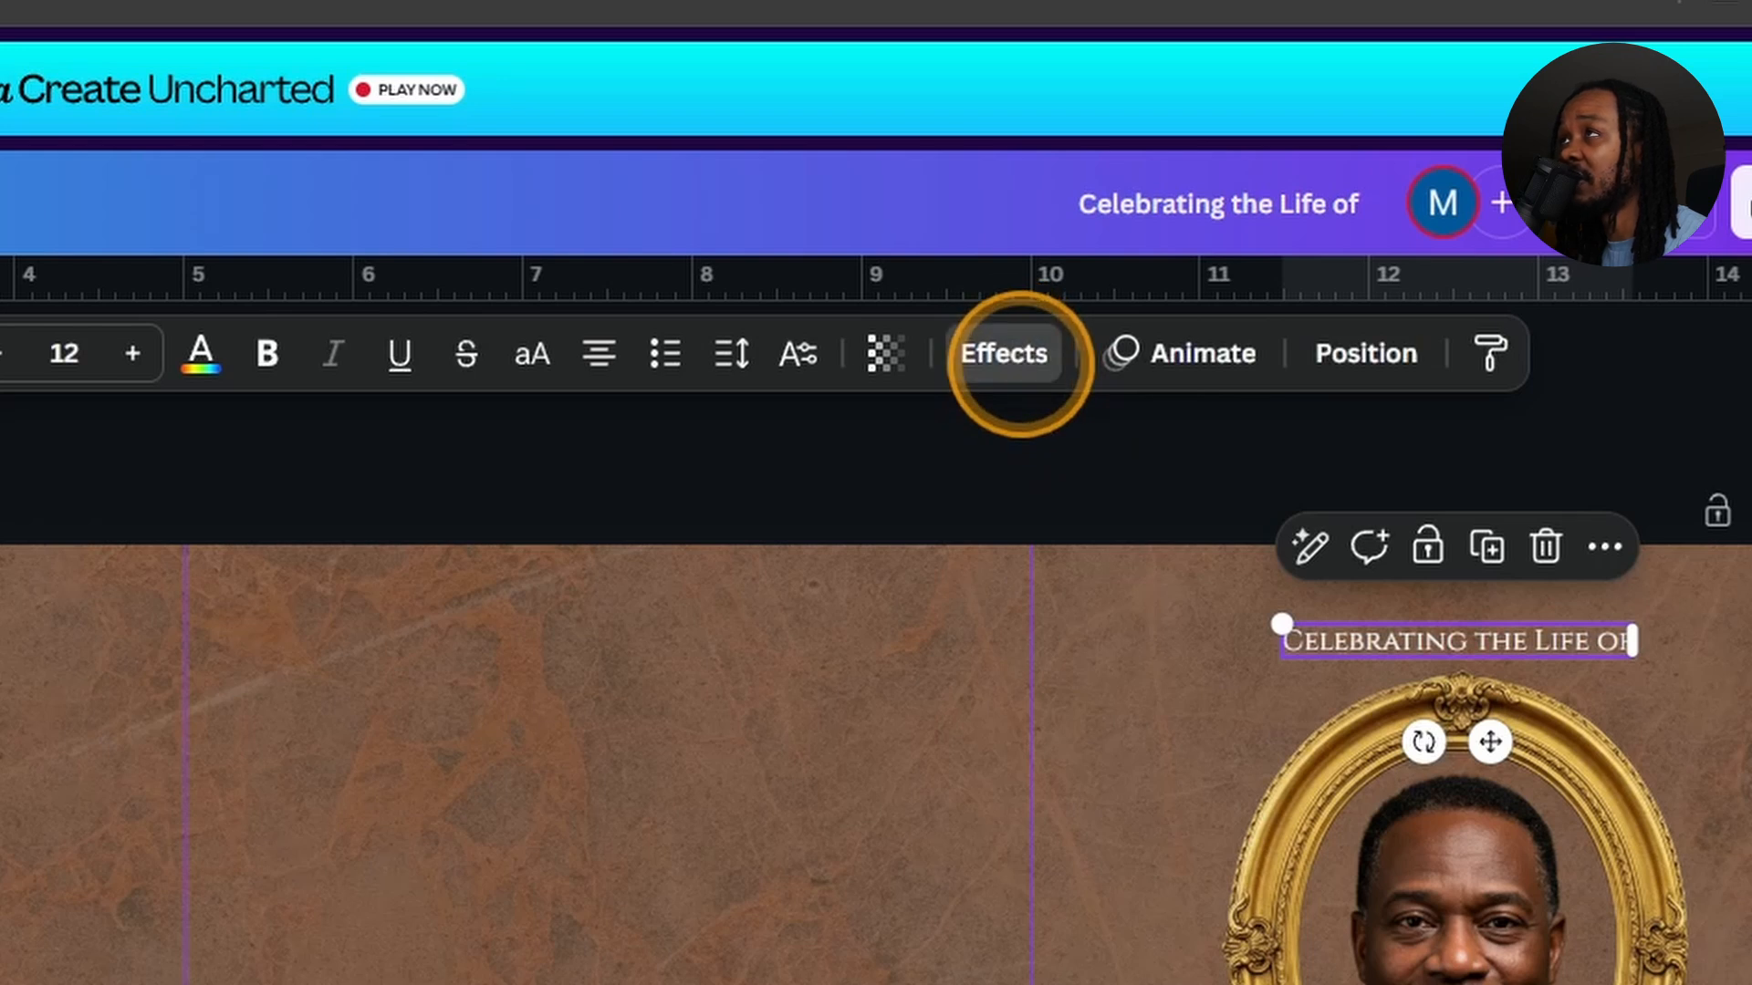
pyautogui.click(1014, 358)
pyautogui.scroll(-1, 461, 456)
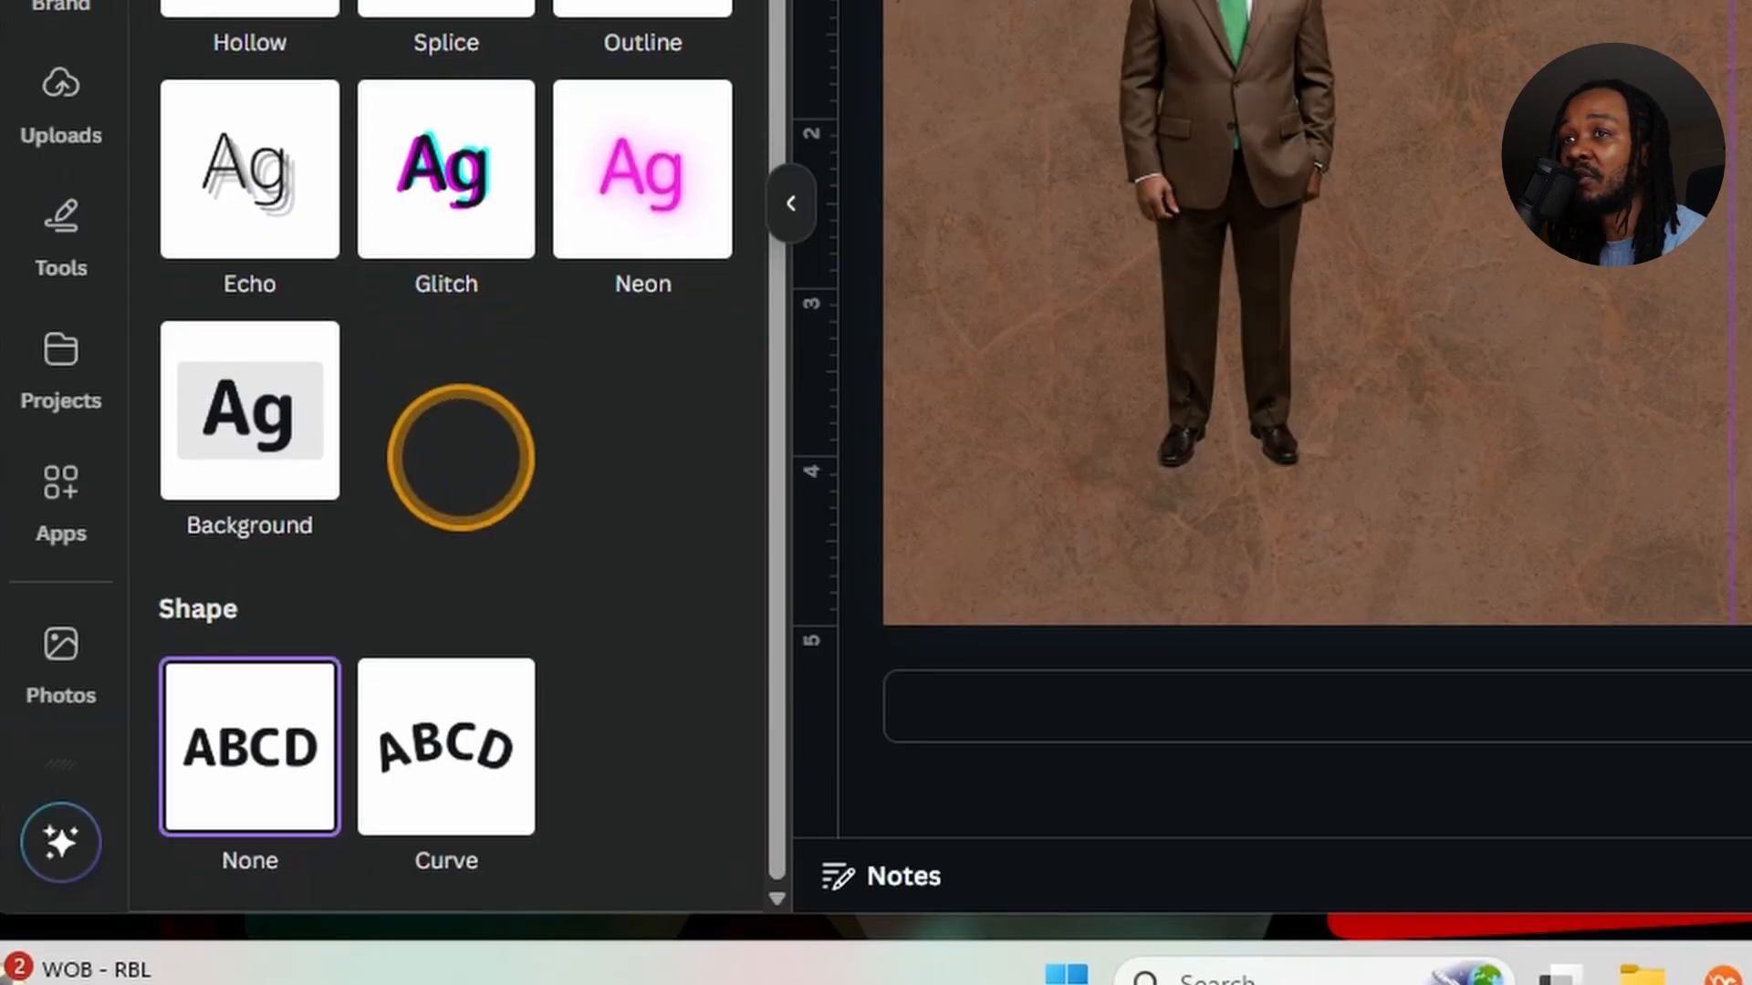
pyautogui.click(452, 768)
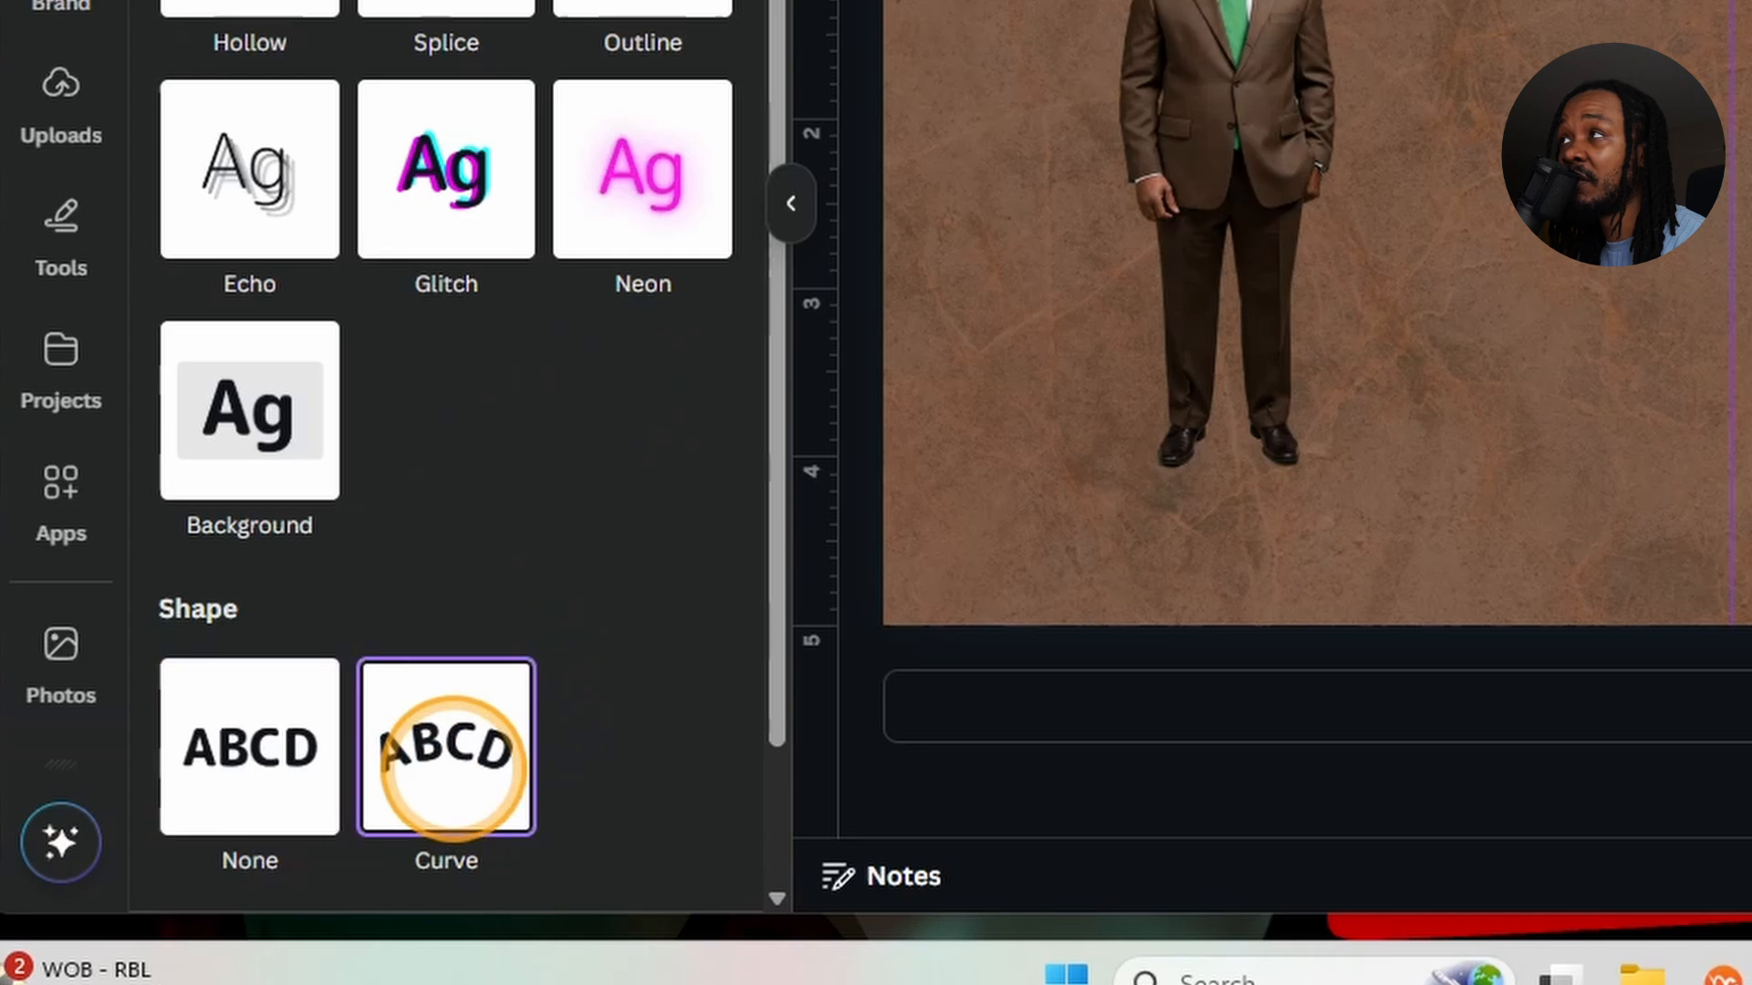
pyautogui.scroll(-2, 520, 695)
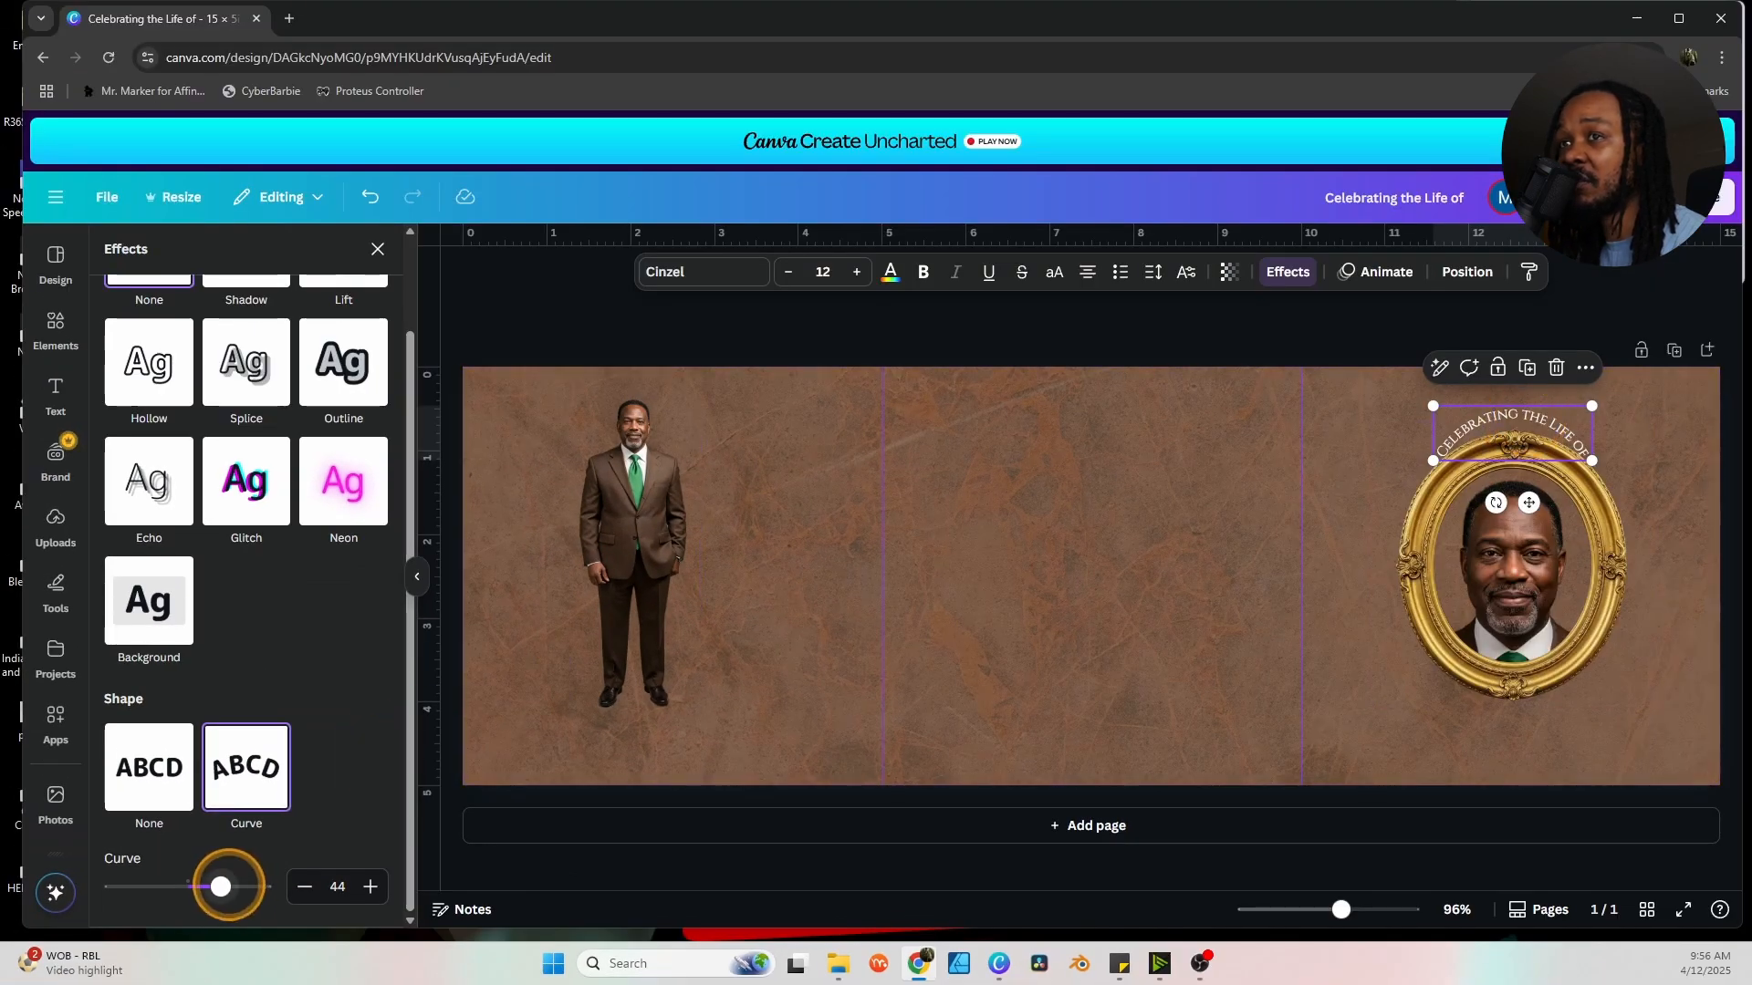
pyautogui.moveTo(221, 886); pyautogui.dragTo(215, 886)
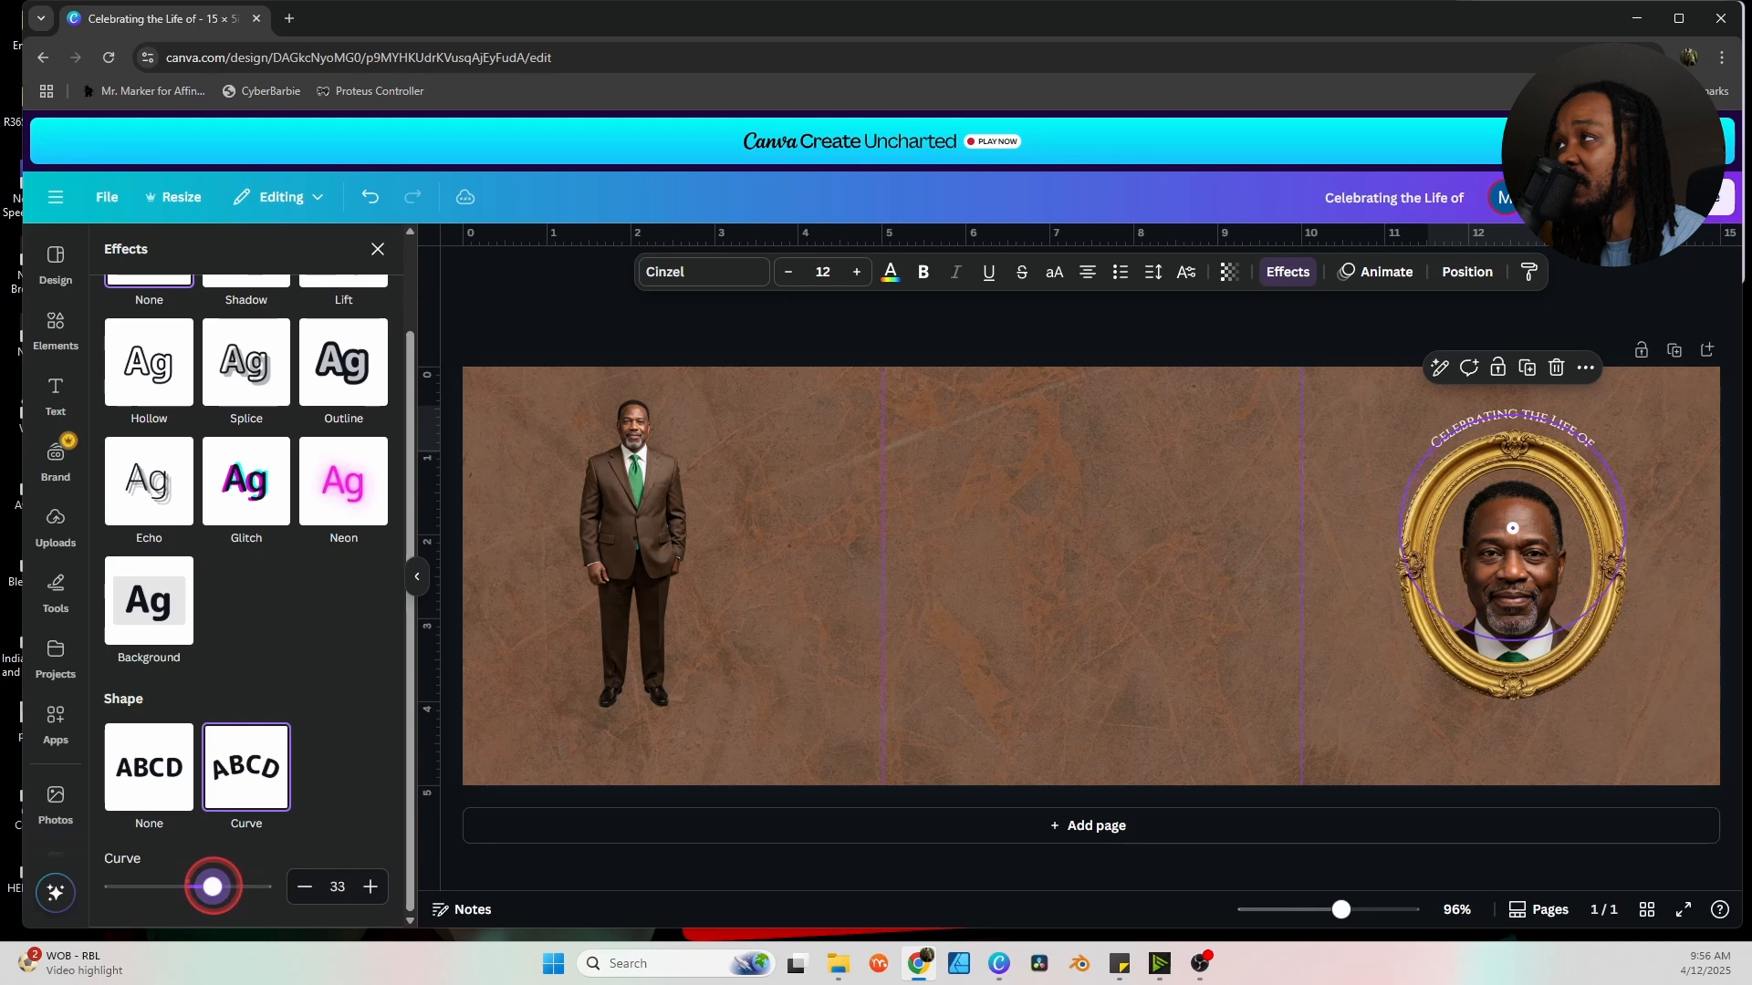
pyautogui.click(849, 624)
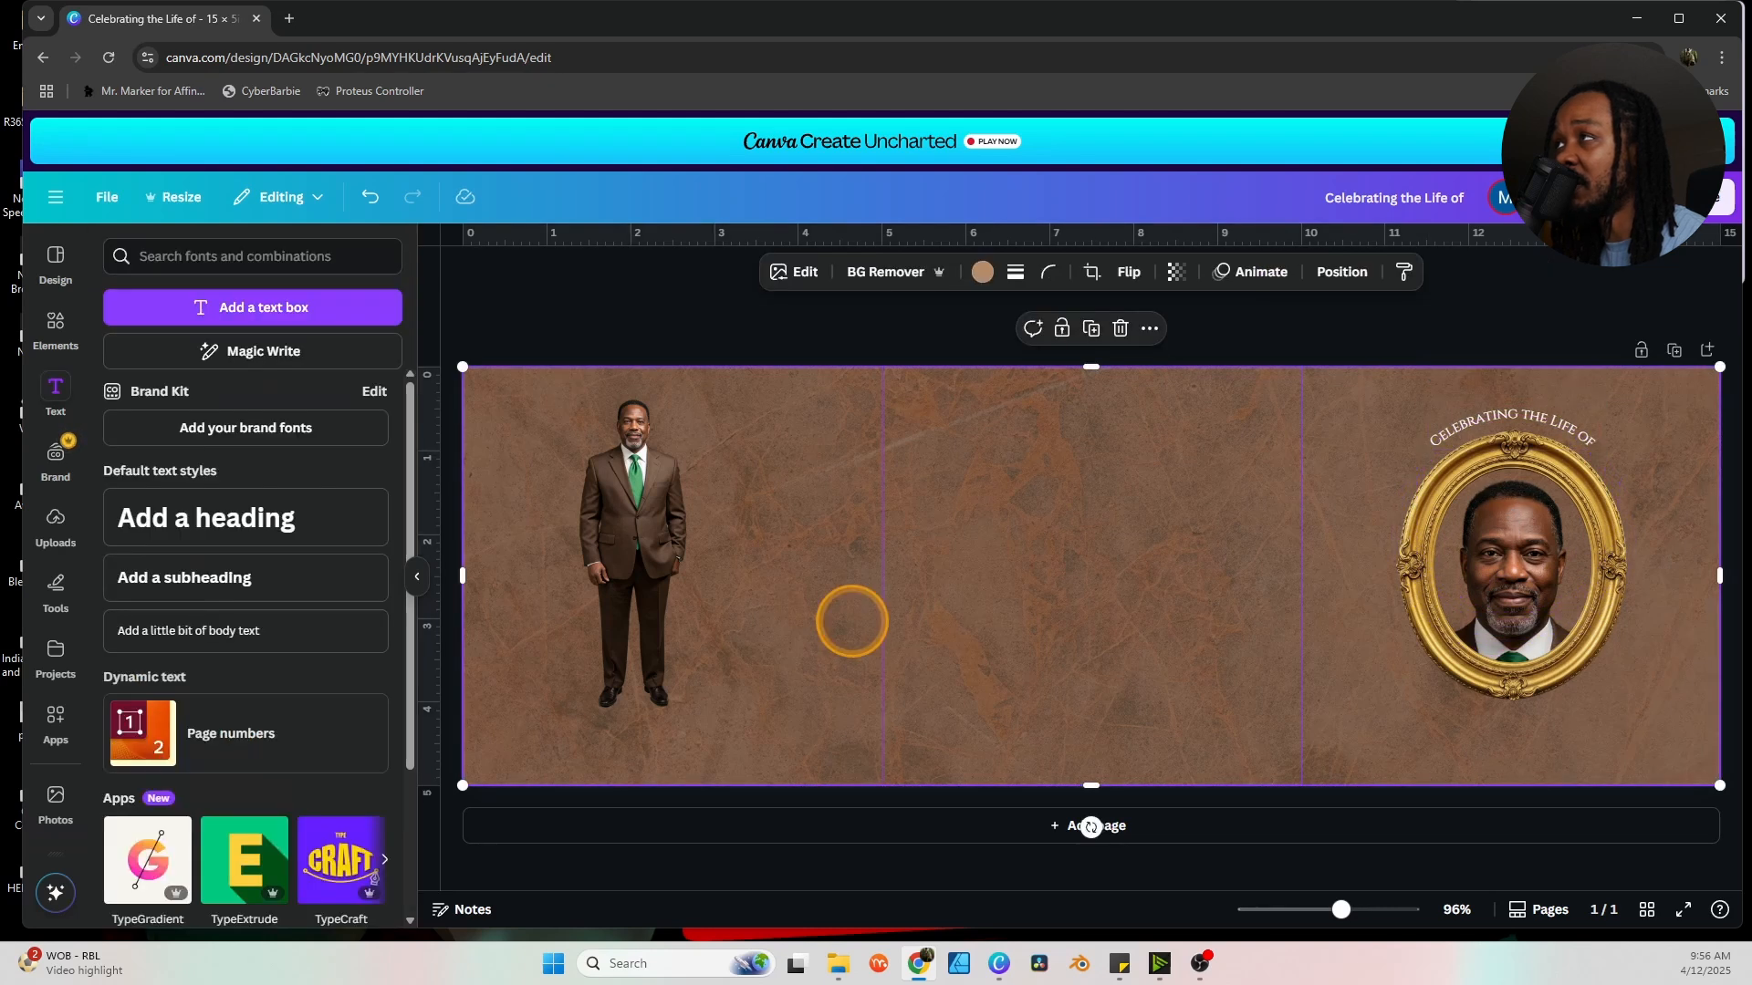
# Add a heading with the honoree's first name and place it beneath the gold portrait frame.
pyautogui.click(1416, 335)
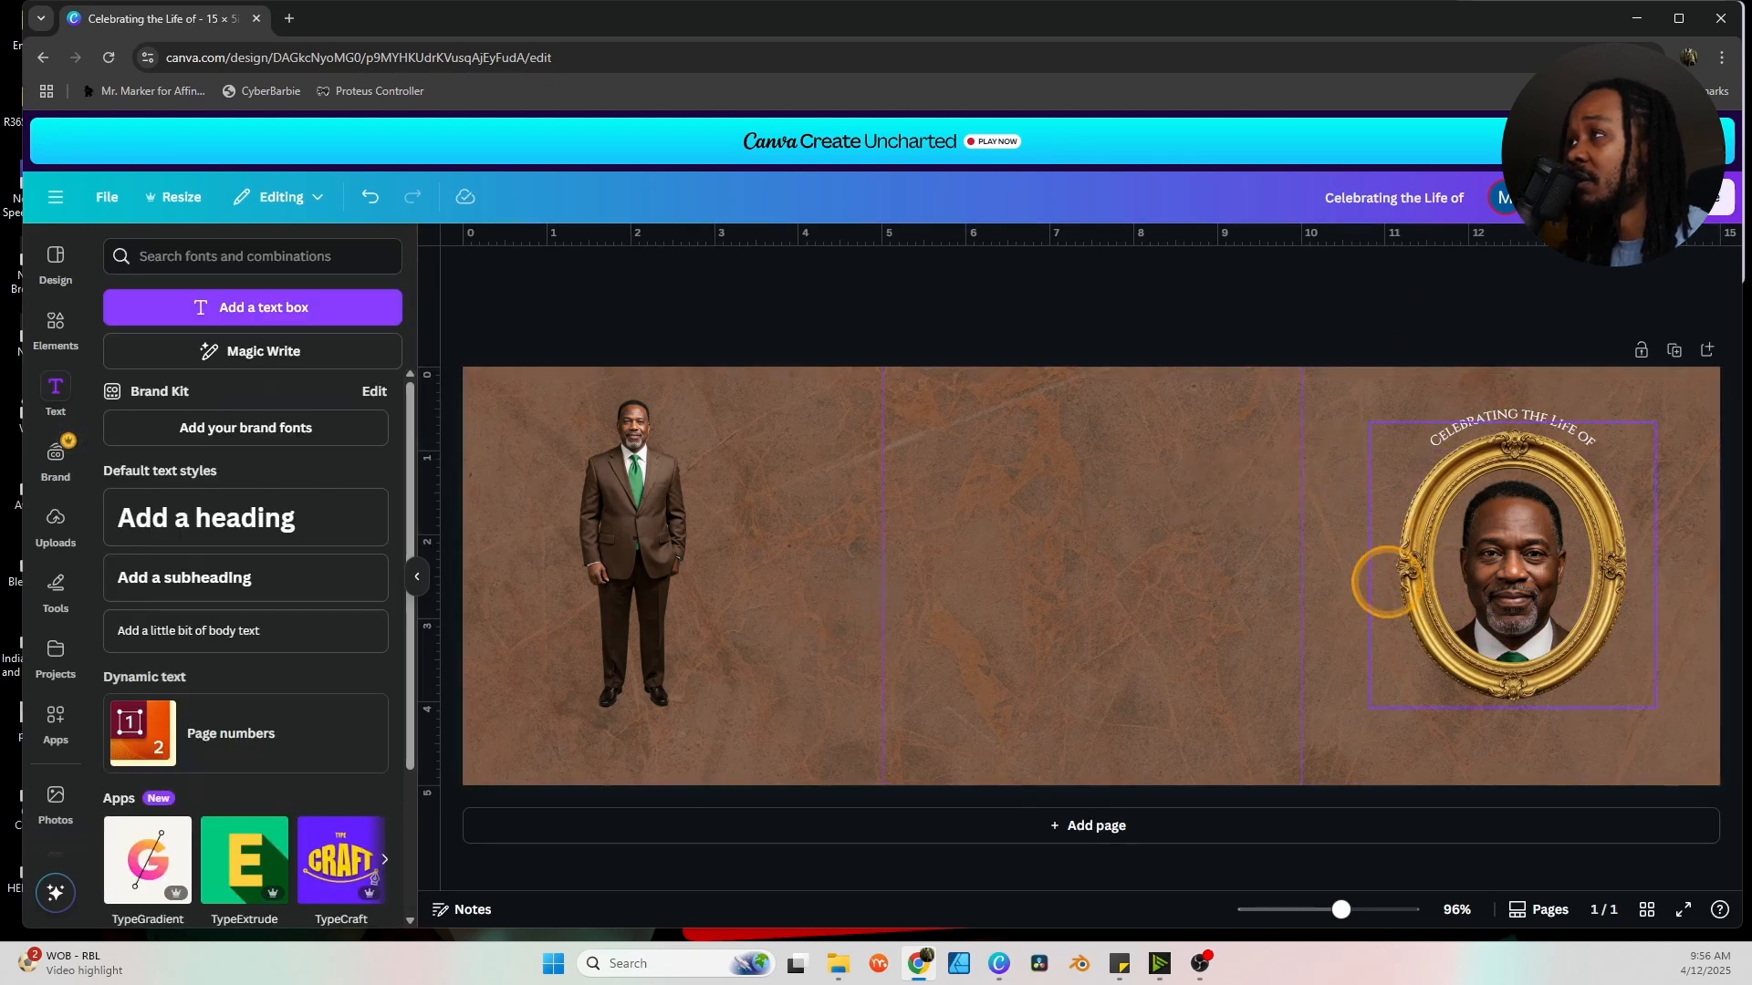
pyautogui.click(1310, 640)
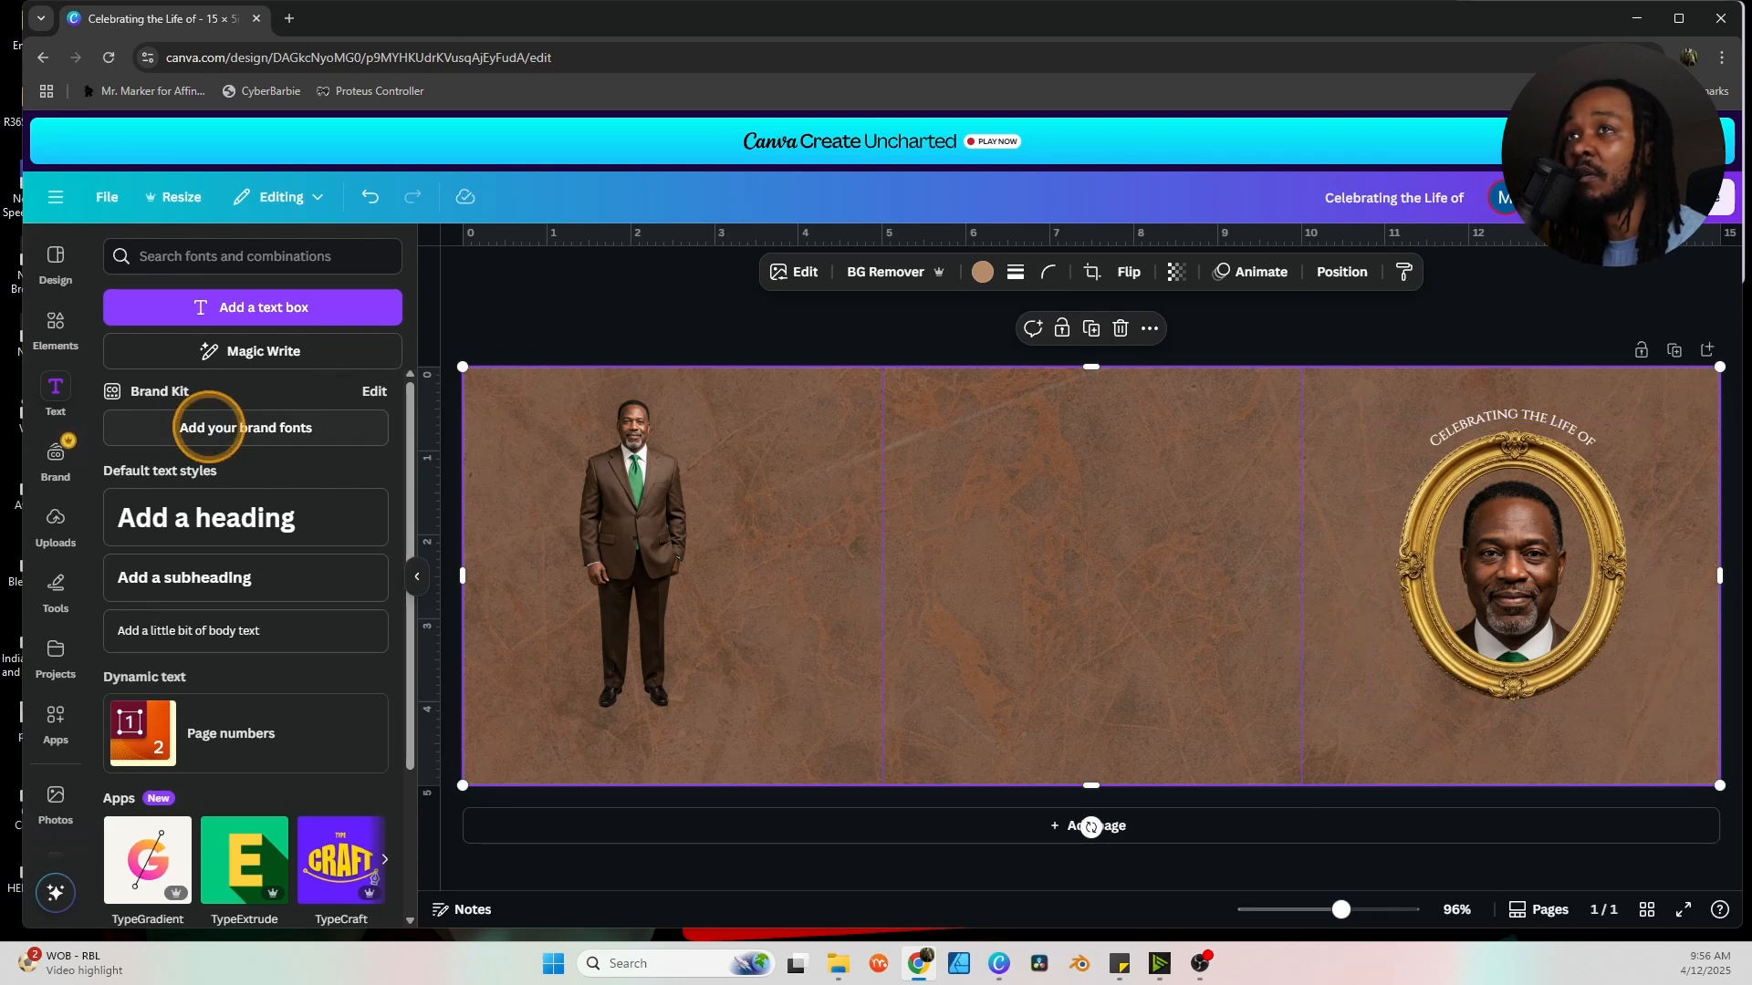
pyautogui.click(233, 516)
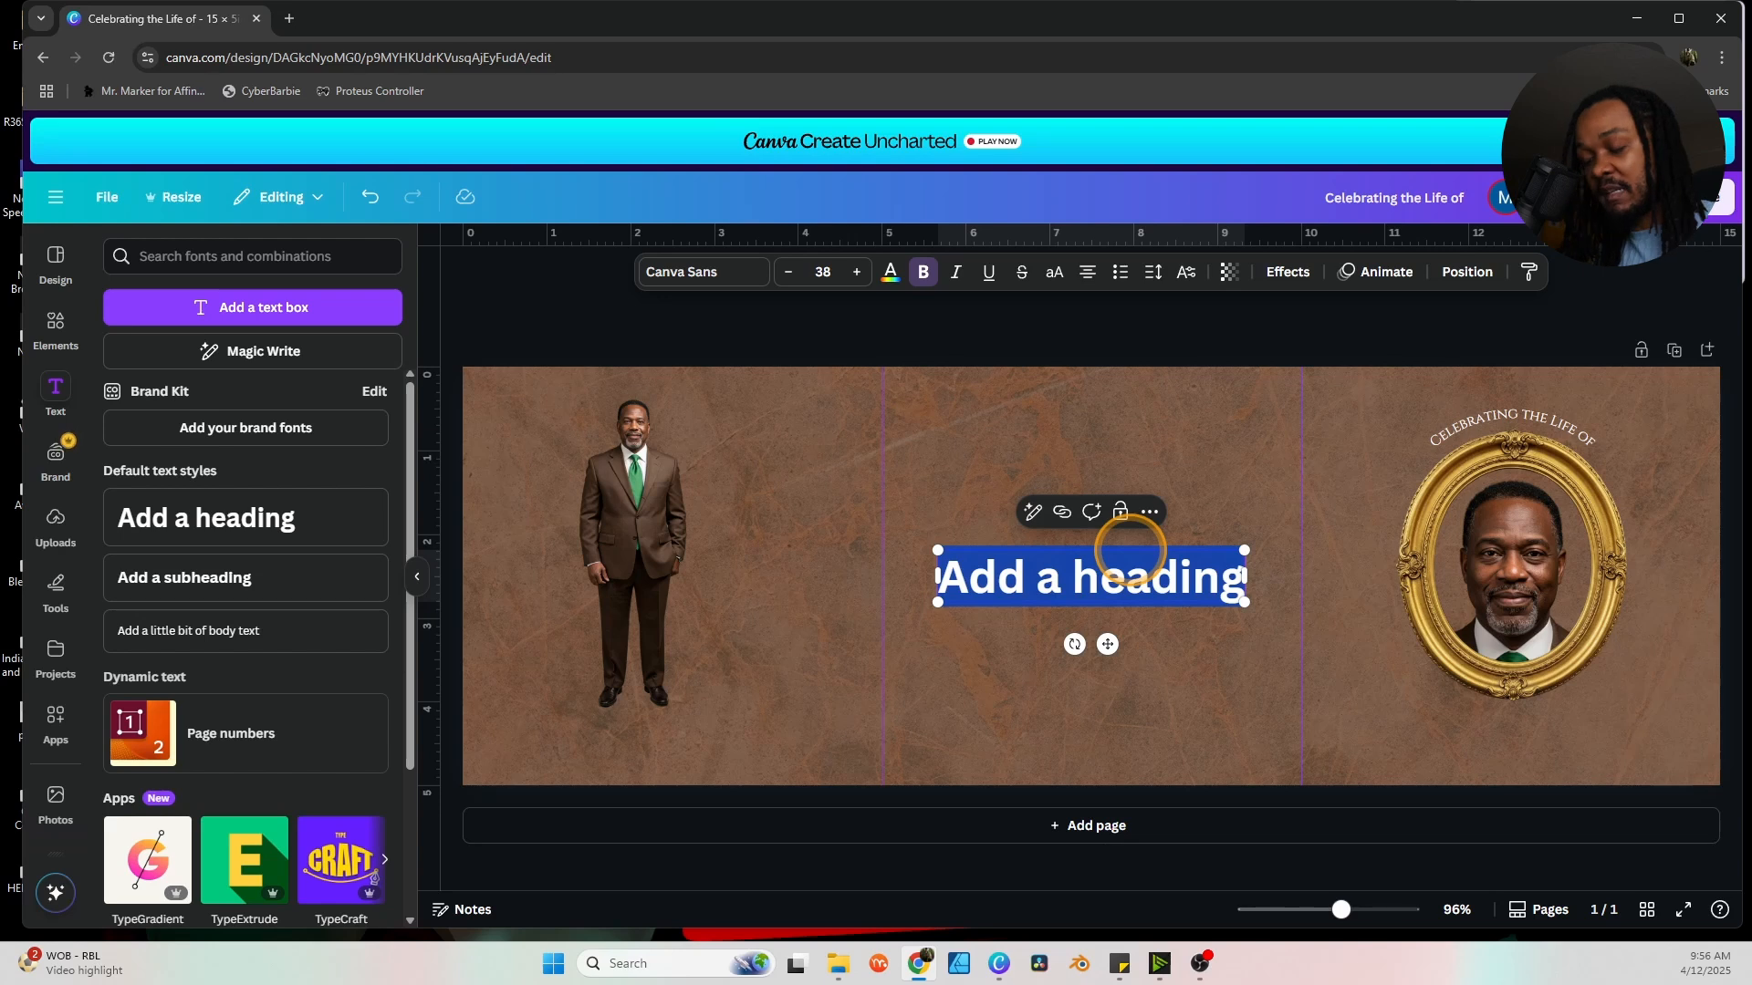
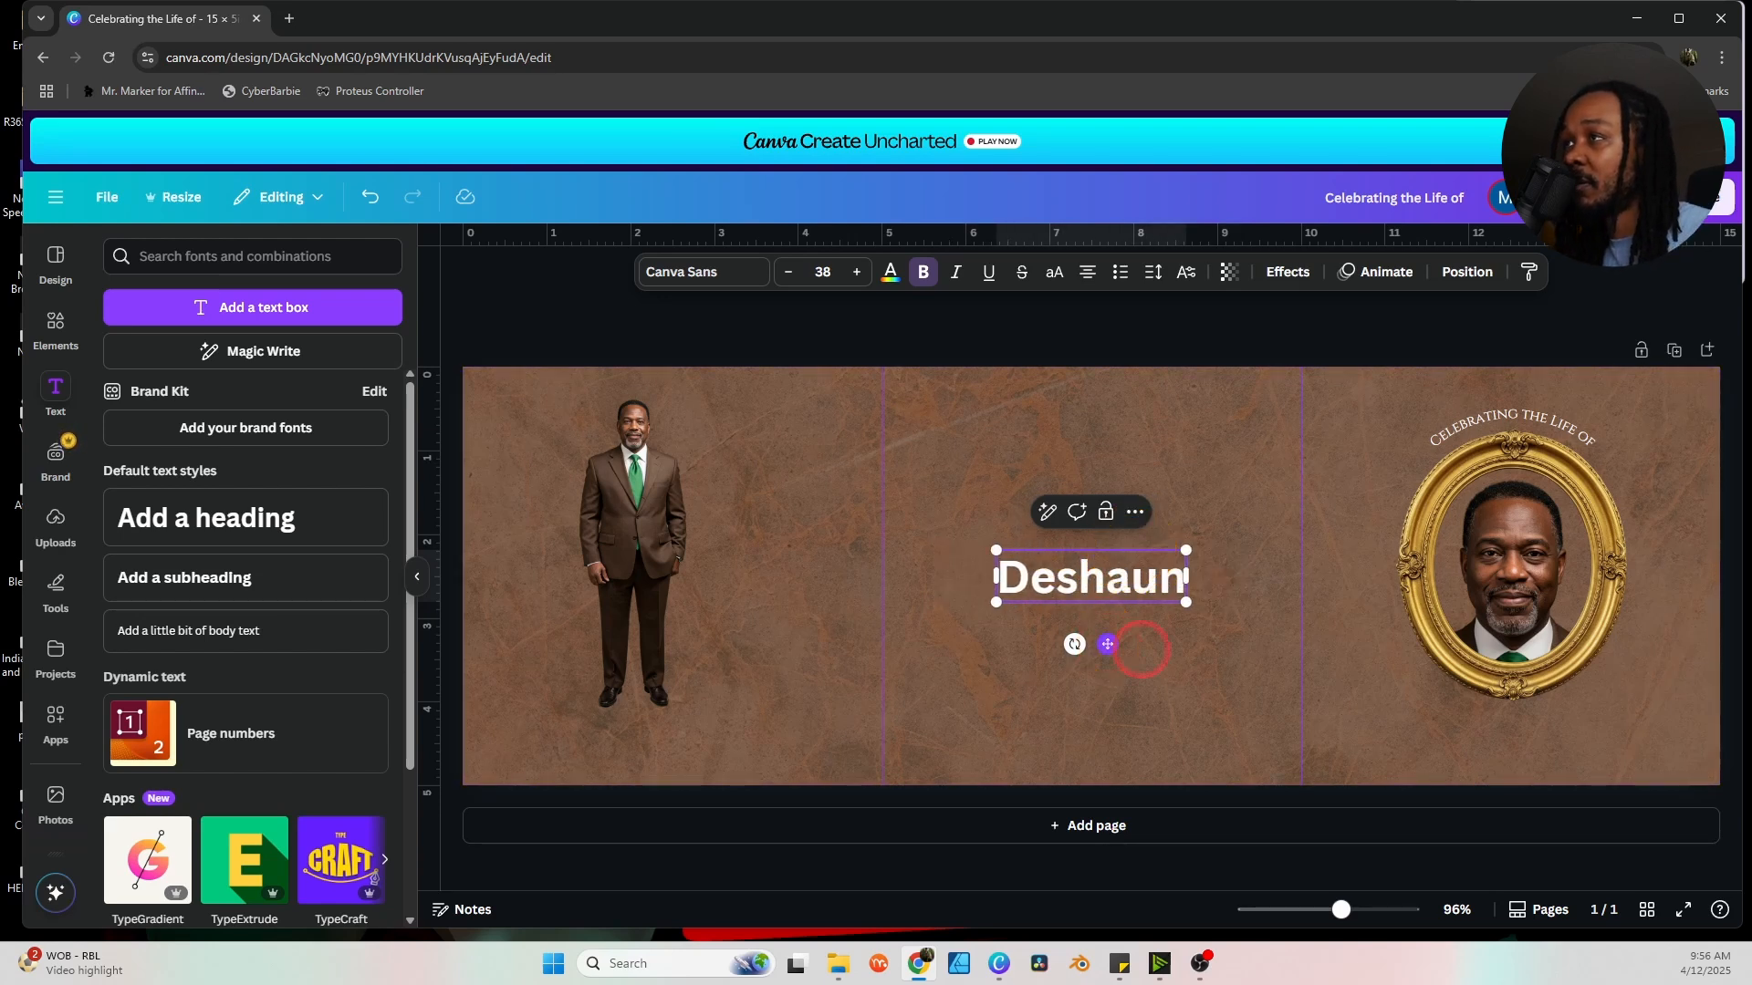
pyautogui.moveTo(1107, 644); pyautogui.dragTo(1531, 794)
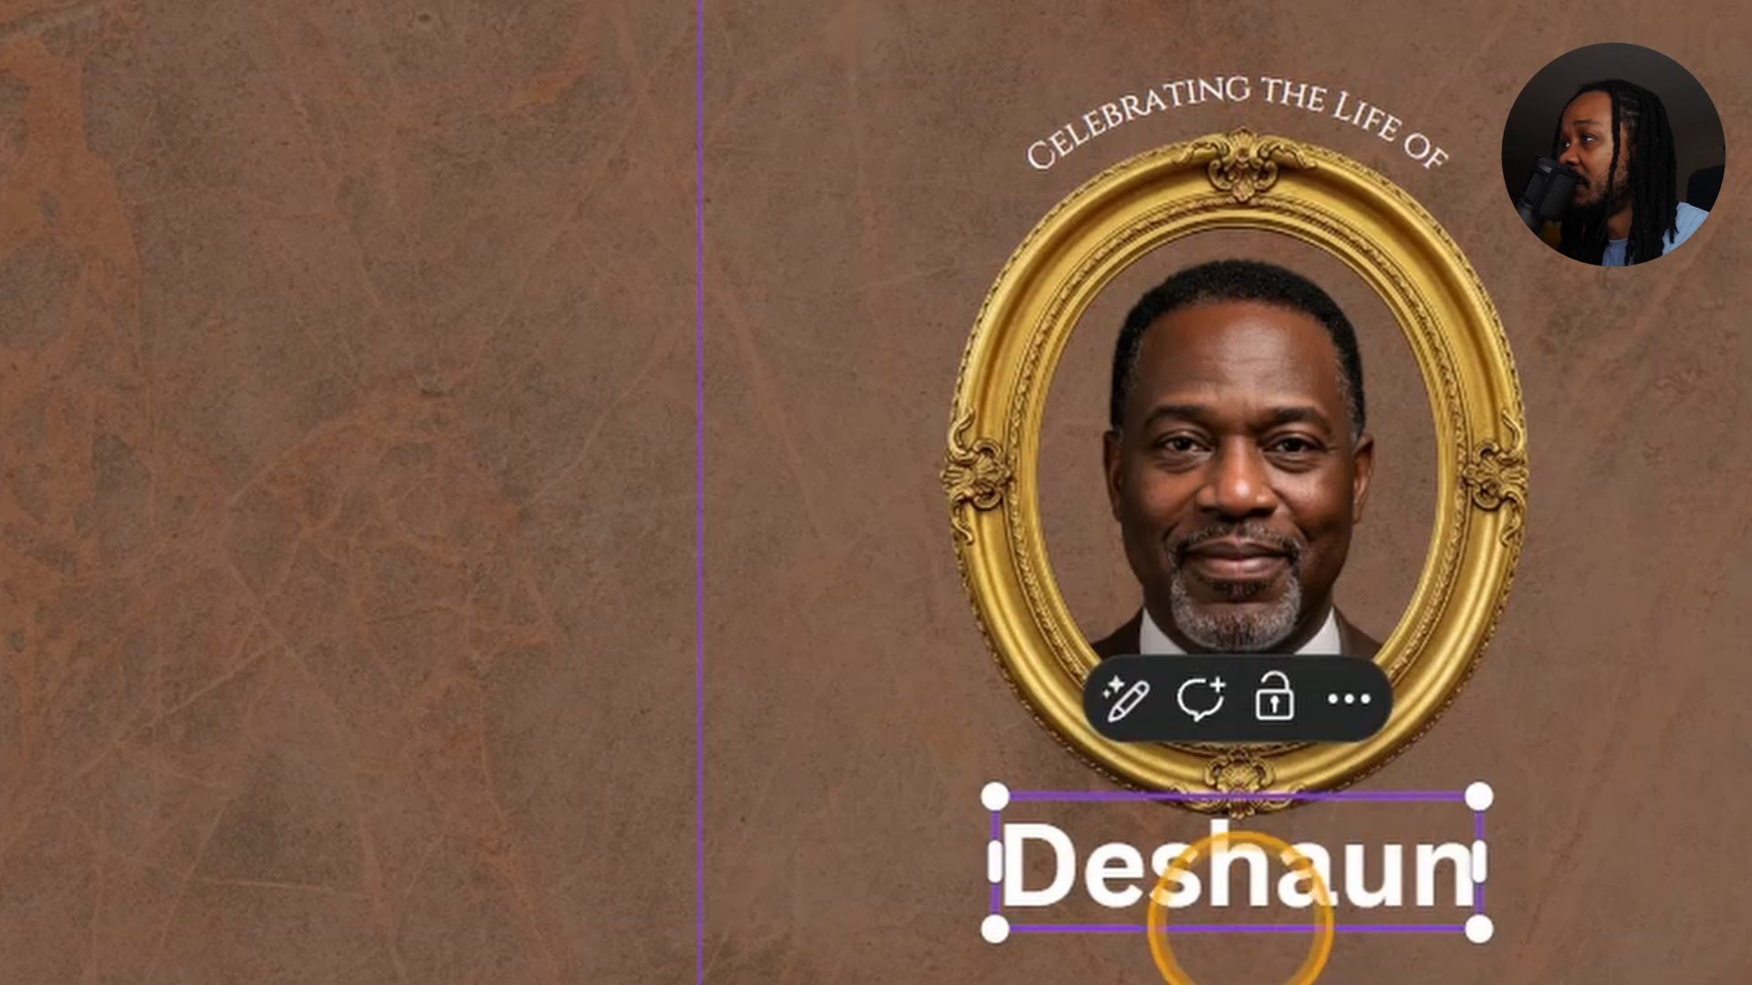
pyautogui.doubleClick(1255, 871)
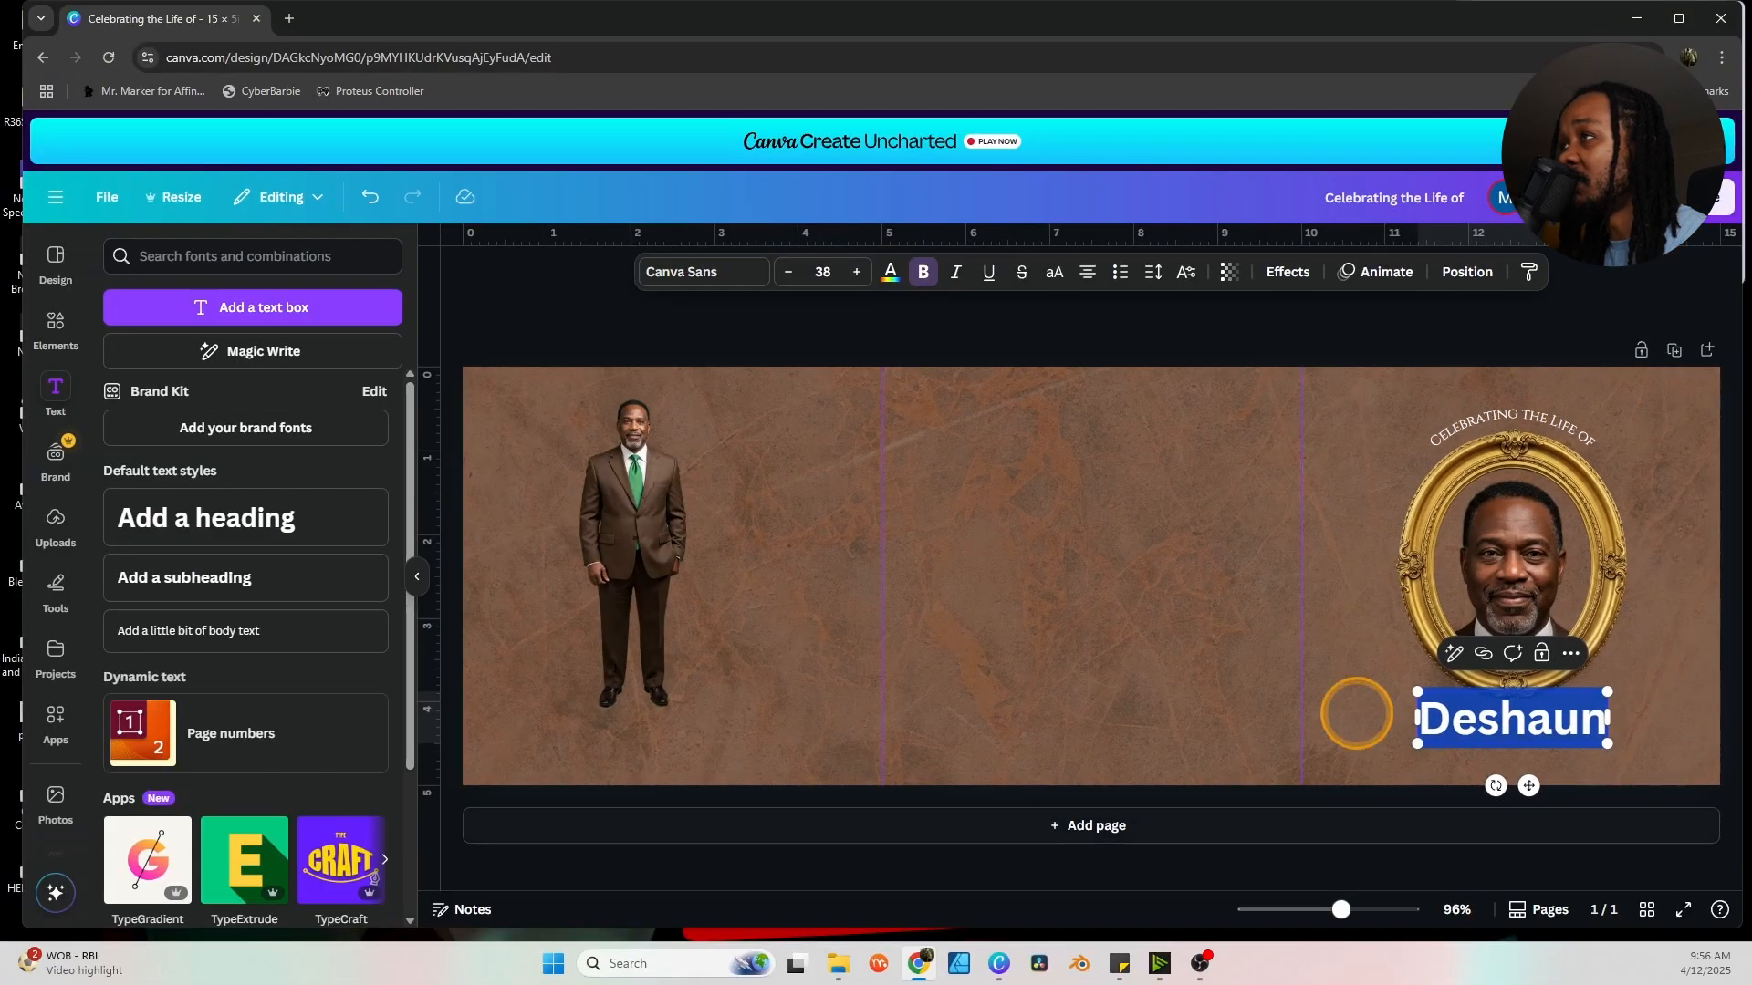
pyautogui.click(847, 840)
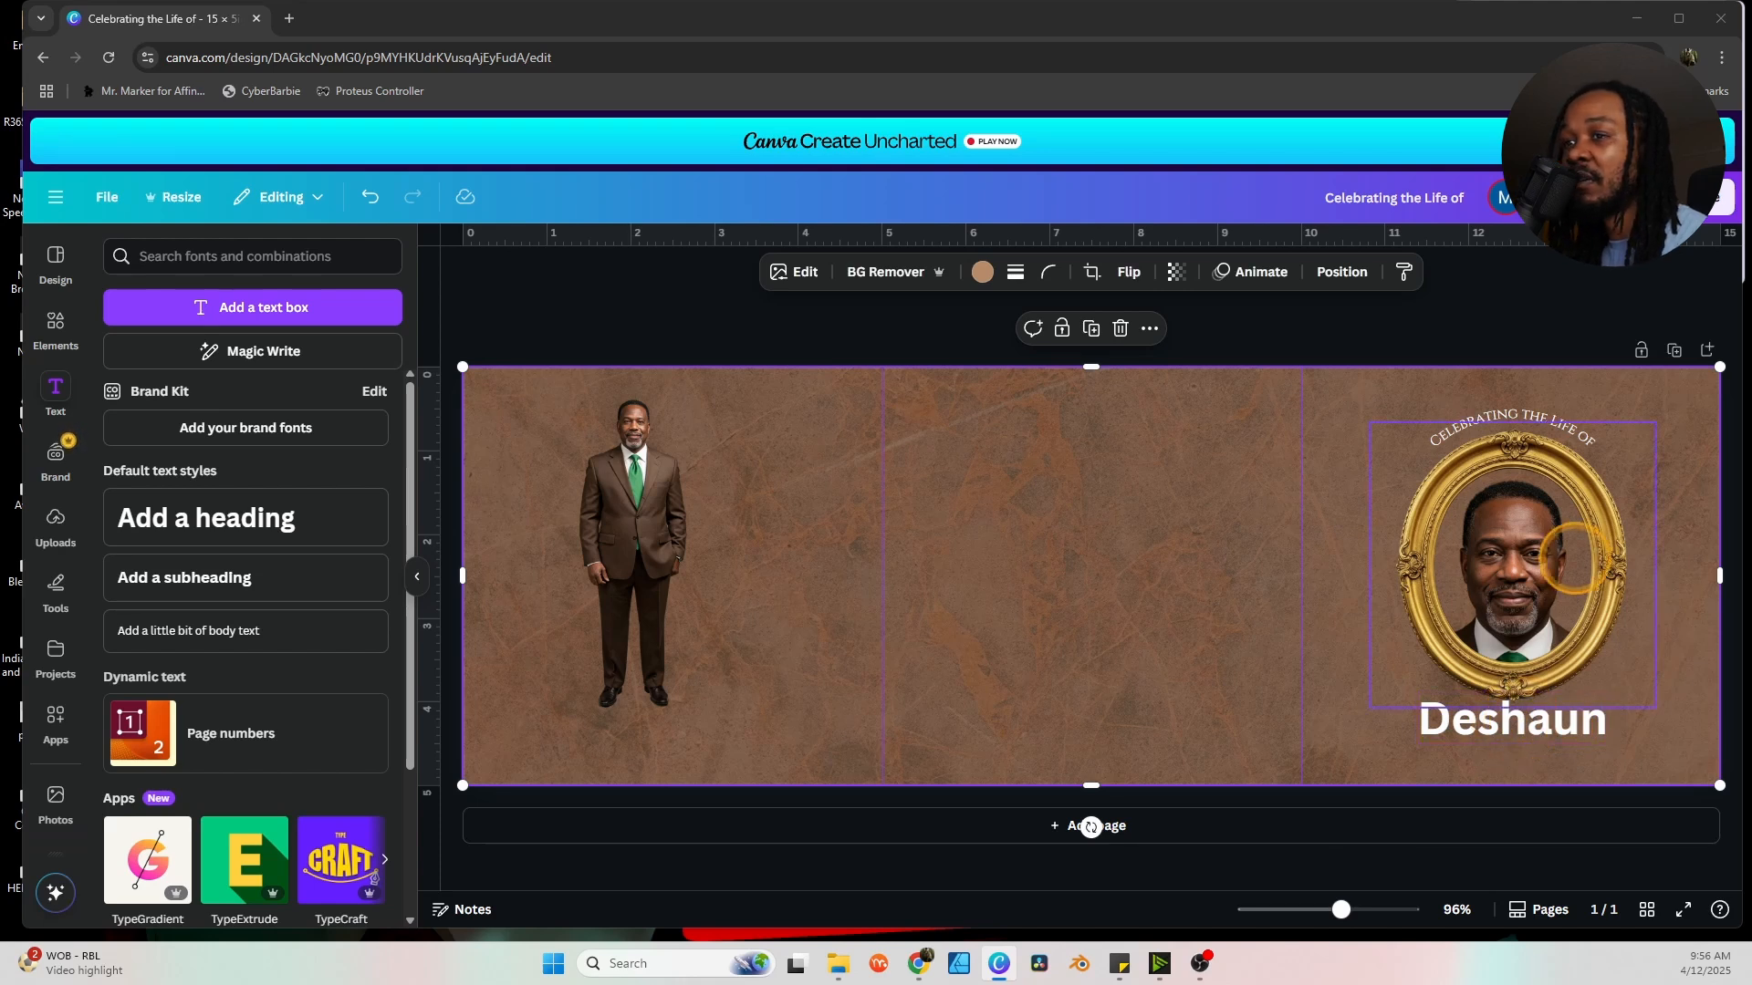
# Set the first name in Luxurious Script, enlarge it, and move it up toward the frame.
pyautogui.click(1499, 747)
pyautogui.click(680, 271)
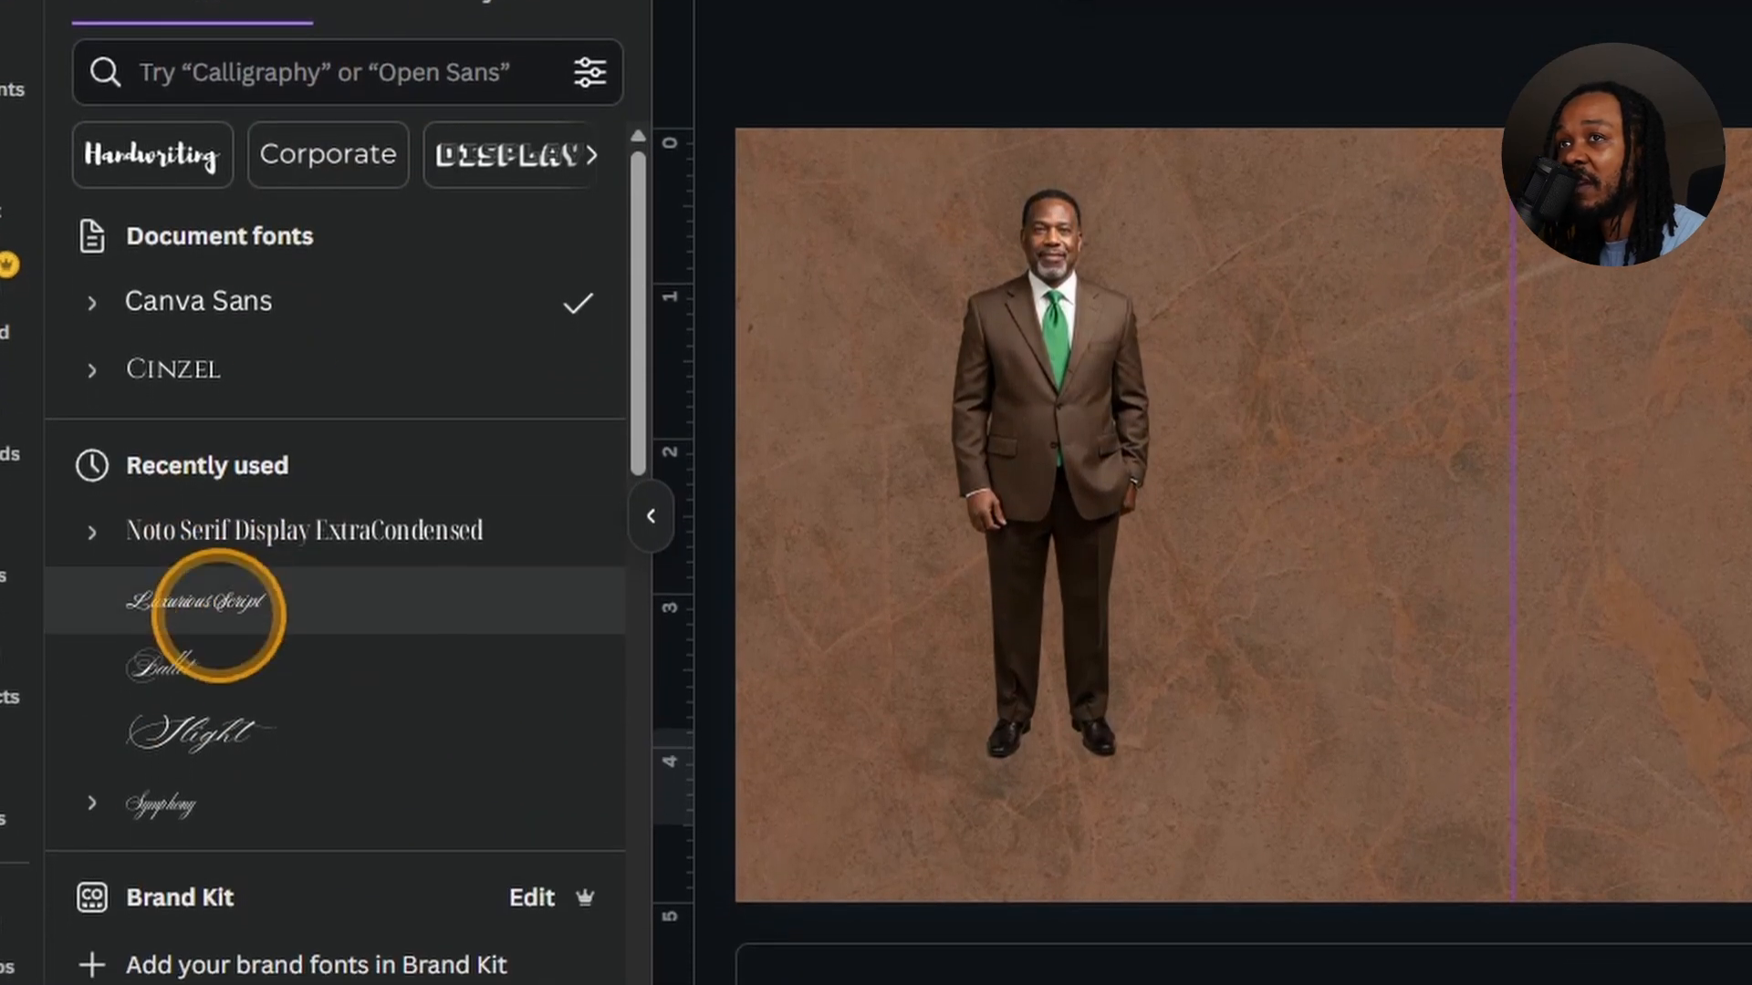
pyautogui.click(217, 583)
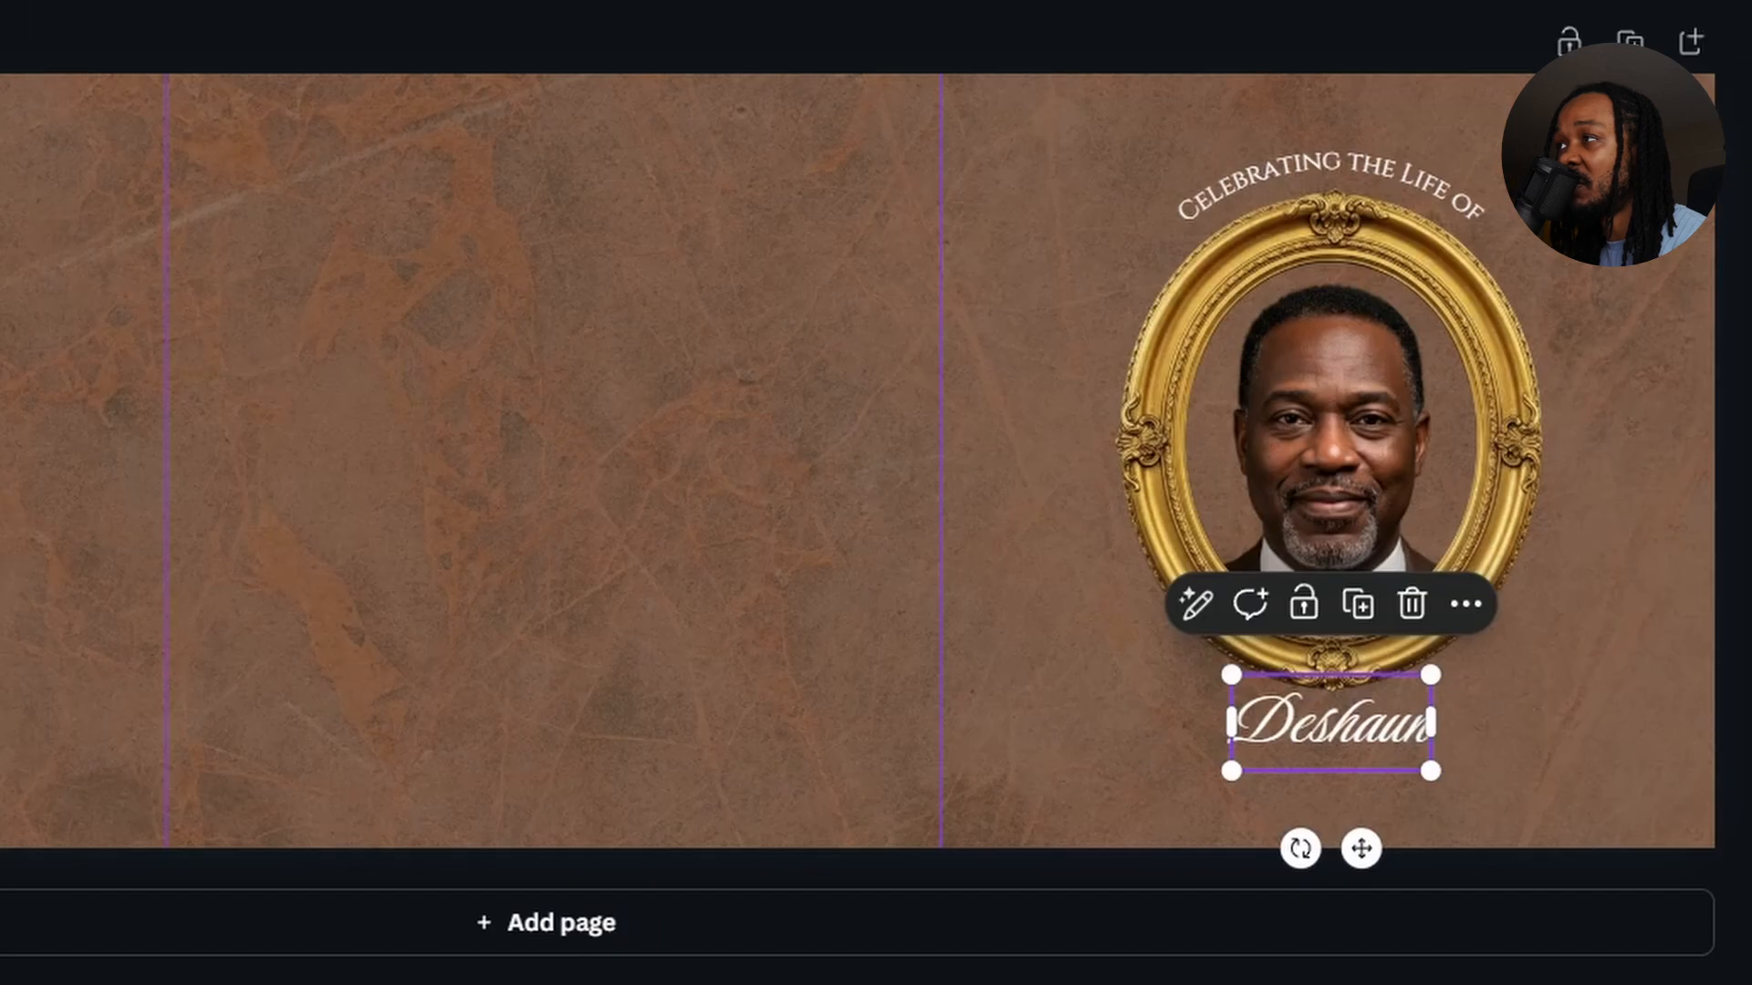
pyautogui.hotkey('ctrl', 'shift', '.')
pyautogui.hotkey('ctrl', 'shift', '.')
pyautogui.hotkey('ctrl', 'shift', '.')
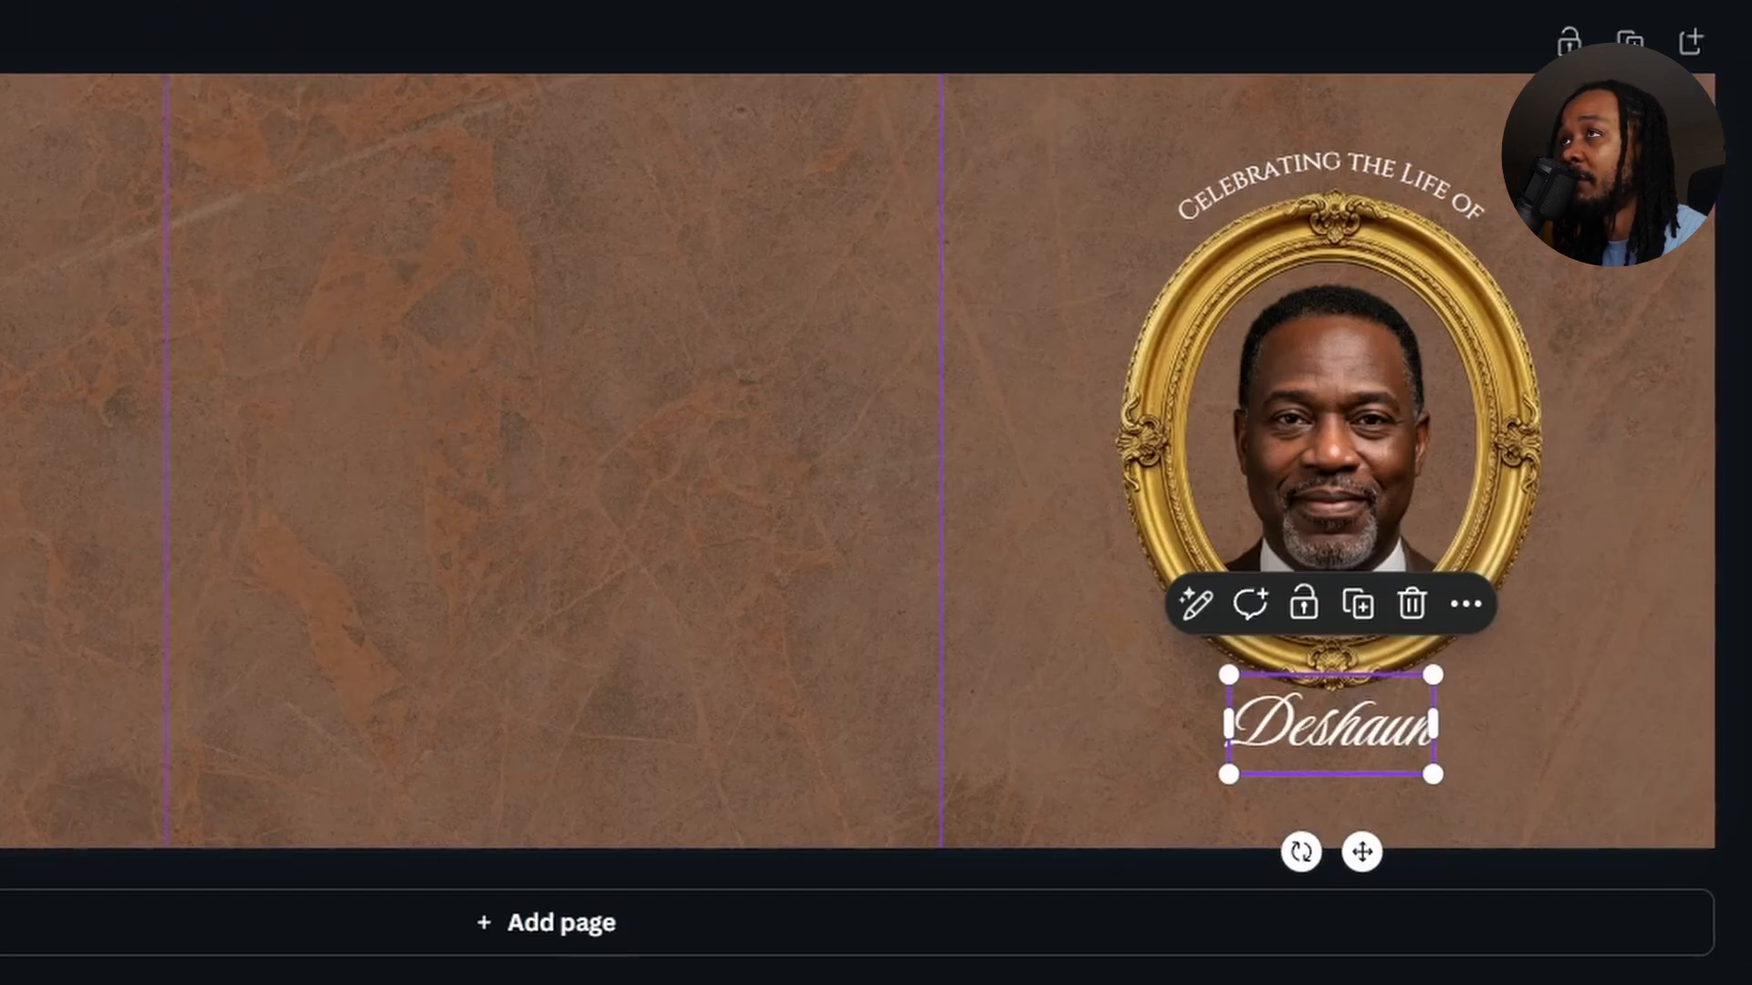
pyautogui.hotkey('ctrl', 'shift', '.')
pyautogui.hotkey('ctrl', 'shift', '.')
pyautogui.hotkey('ctrl', 'shift', '.')
pyautogui.hotkey('ctrl', 'shift', '.')
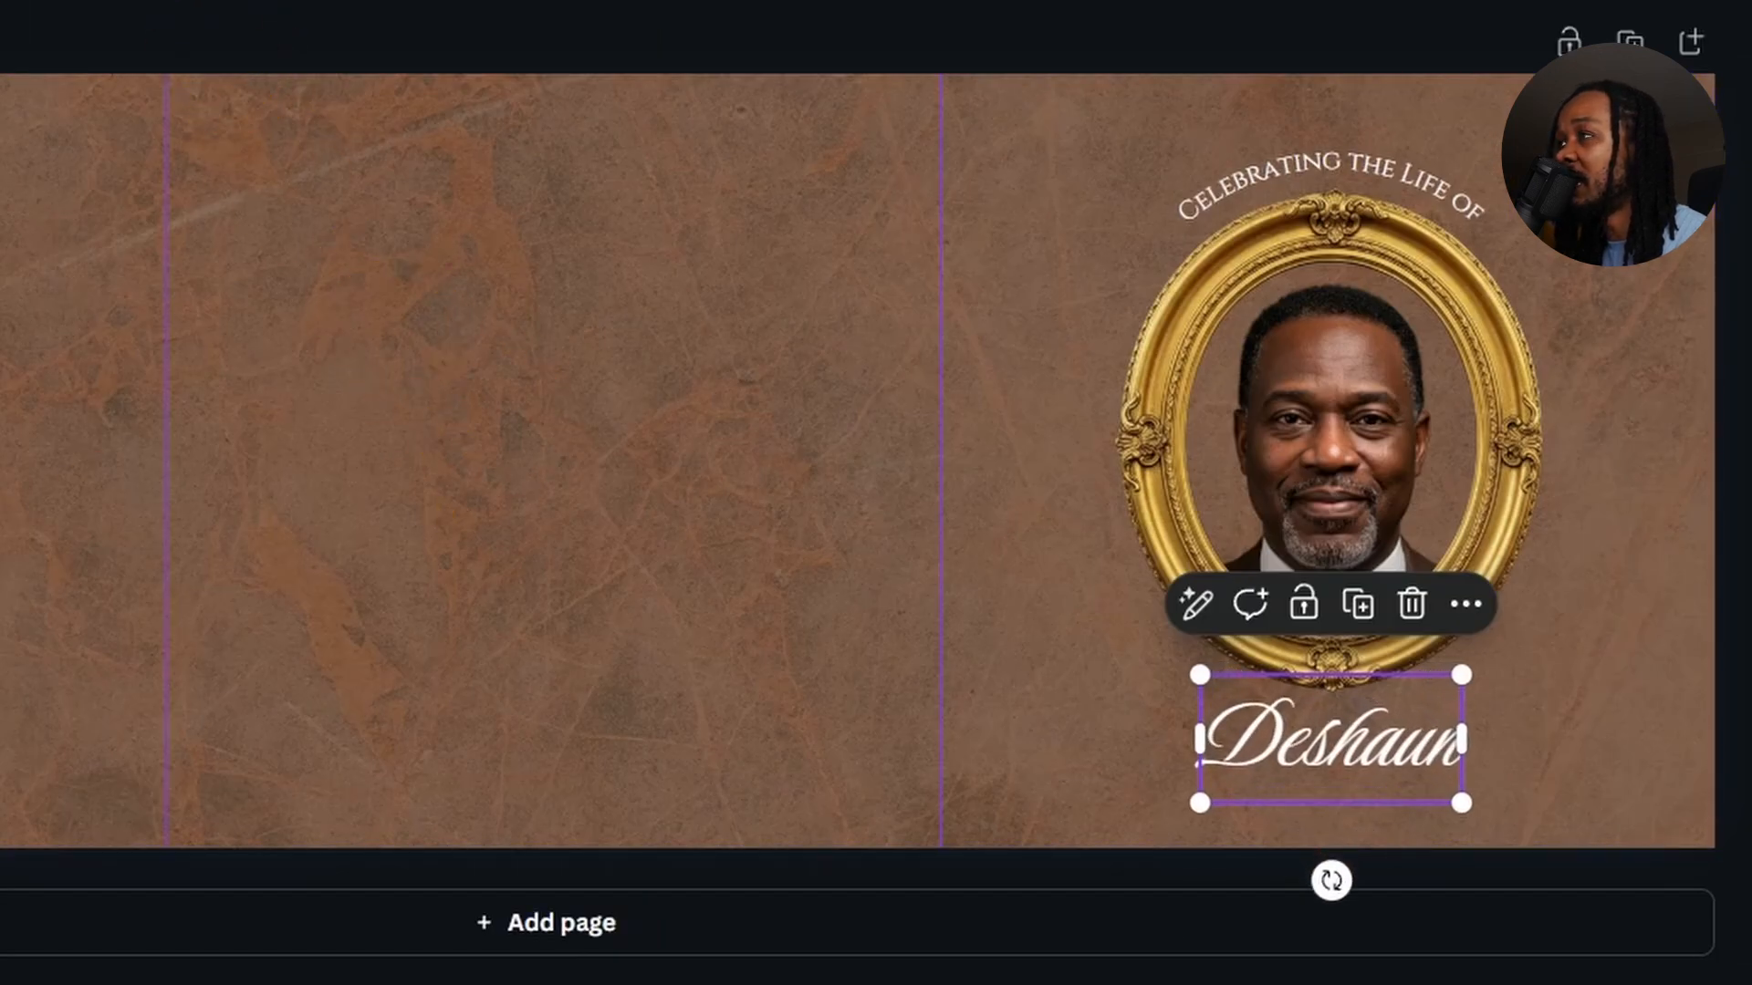
pyautogui.hotkey('ctrl', 'shift', '.')
pyautogui.hotkey('ctrl', 'shift', '.')
pyautogui.click(1323, 755)
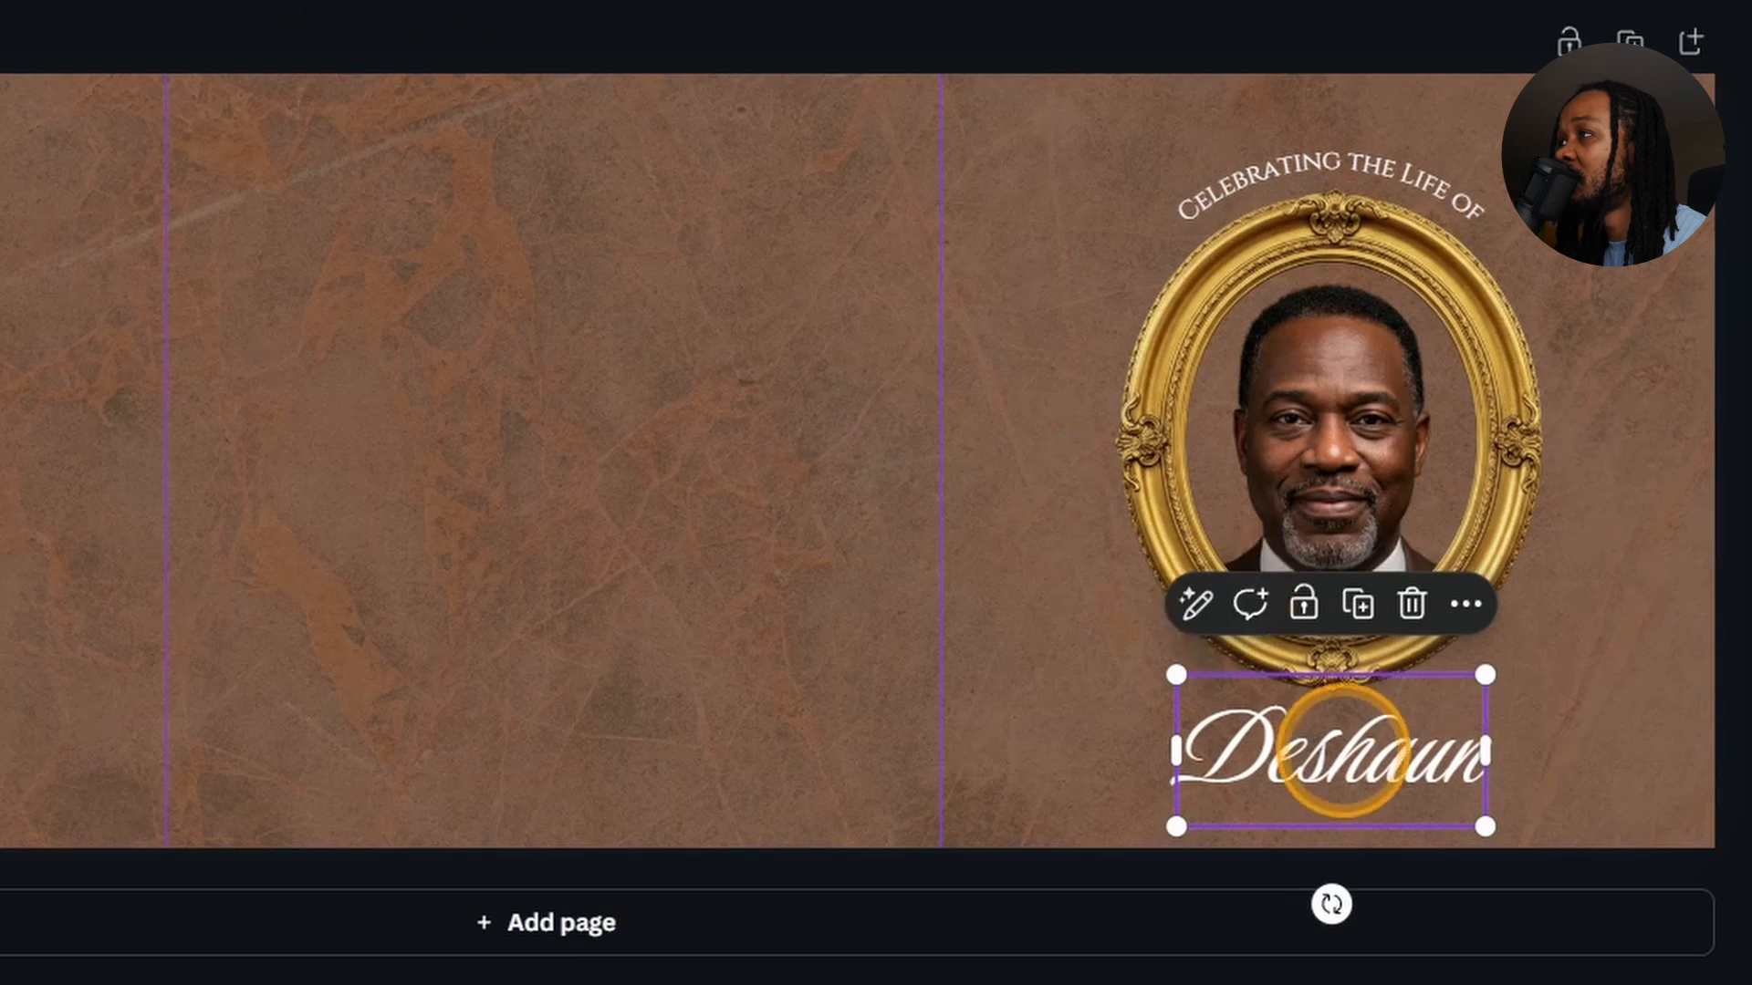
pyautogui.moveTo(1323, 755); pyautogui.dragTo(1318, 736)
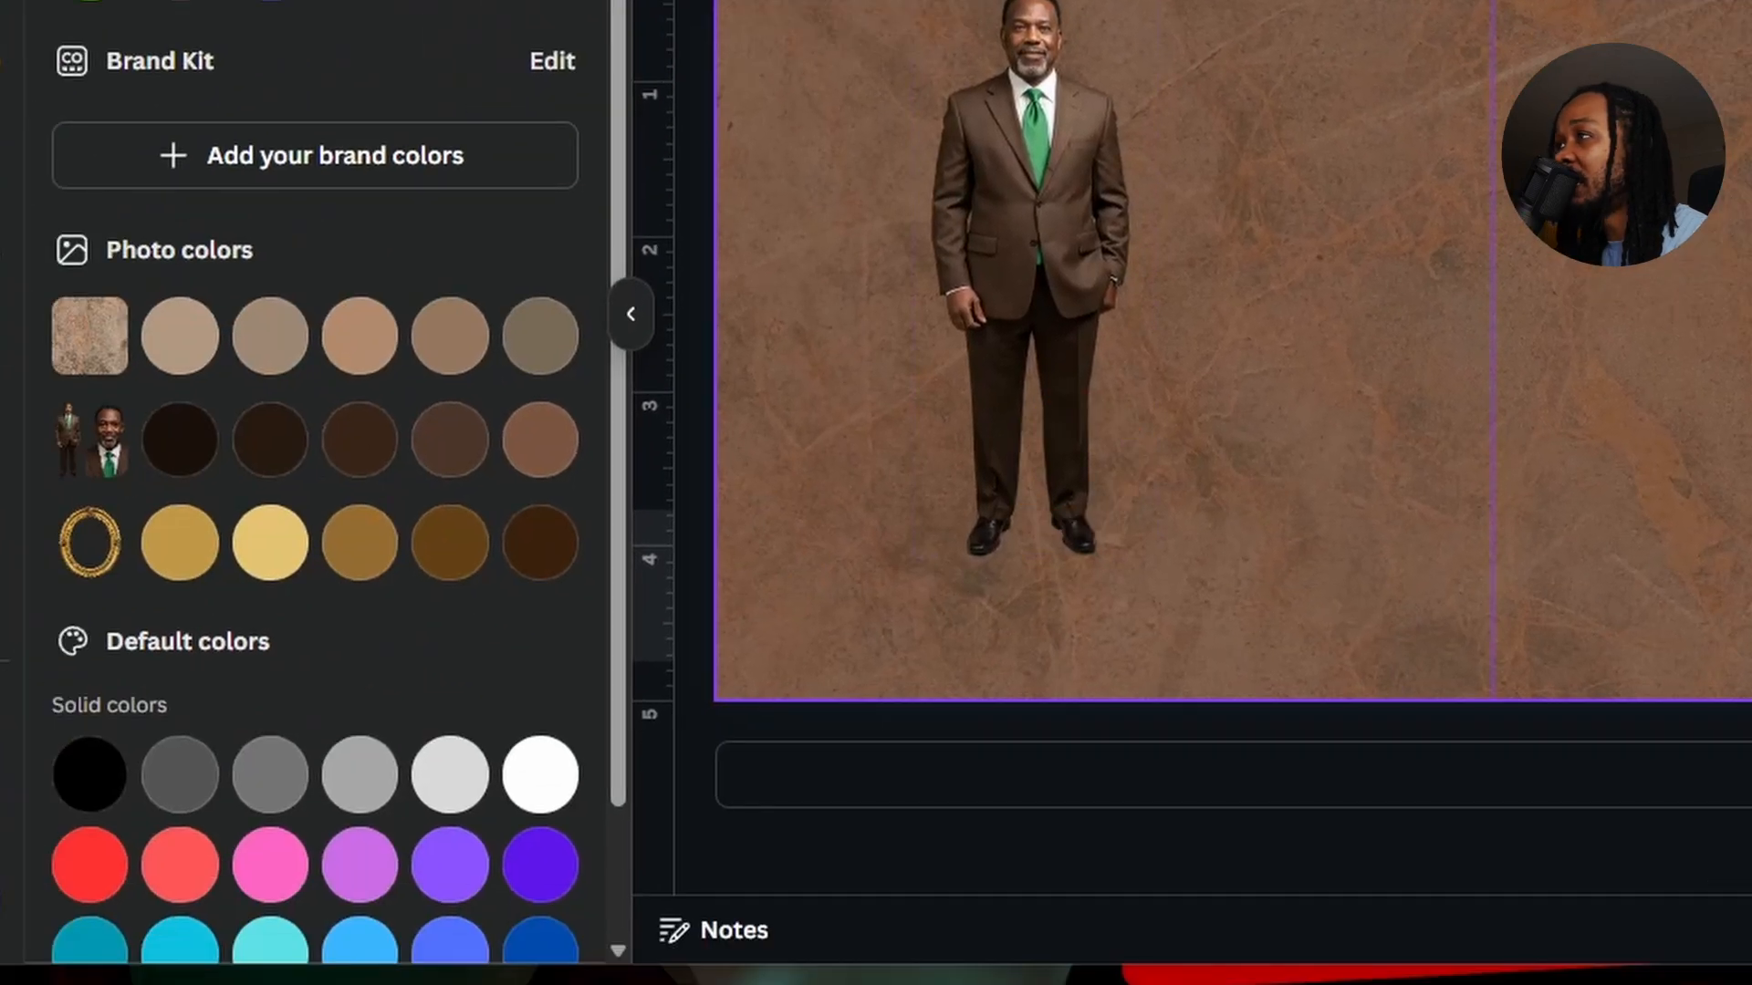
# Color the first name yellow and give it a Neon glow effect.
pyautogui.scroll(-2, 228, 447)
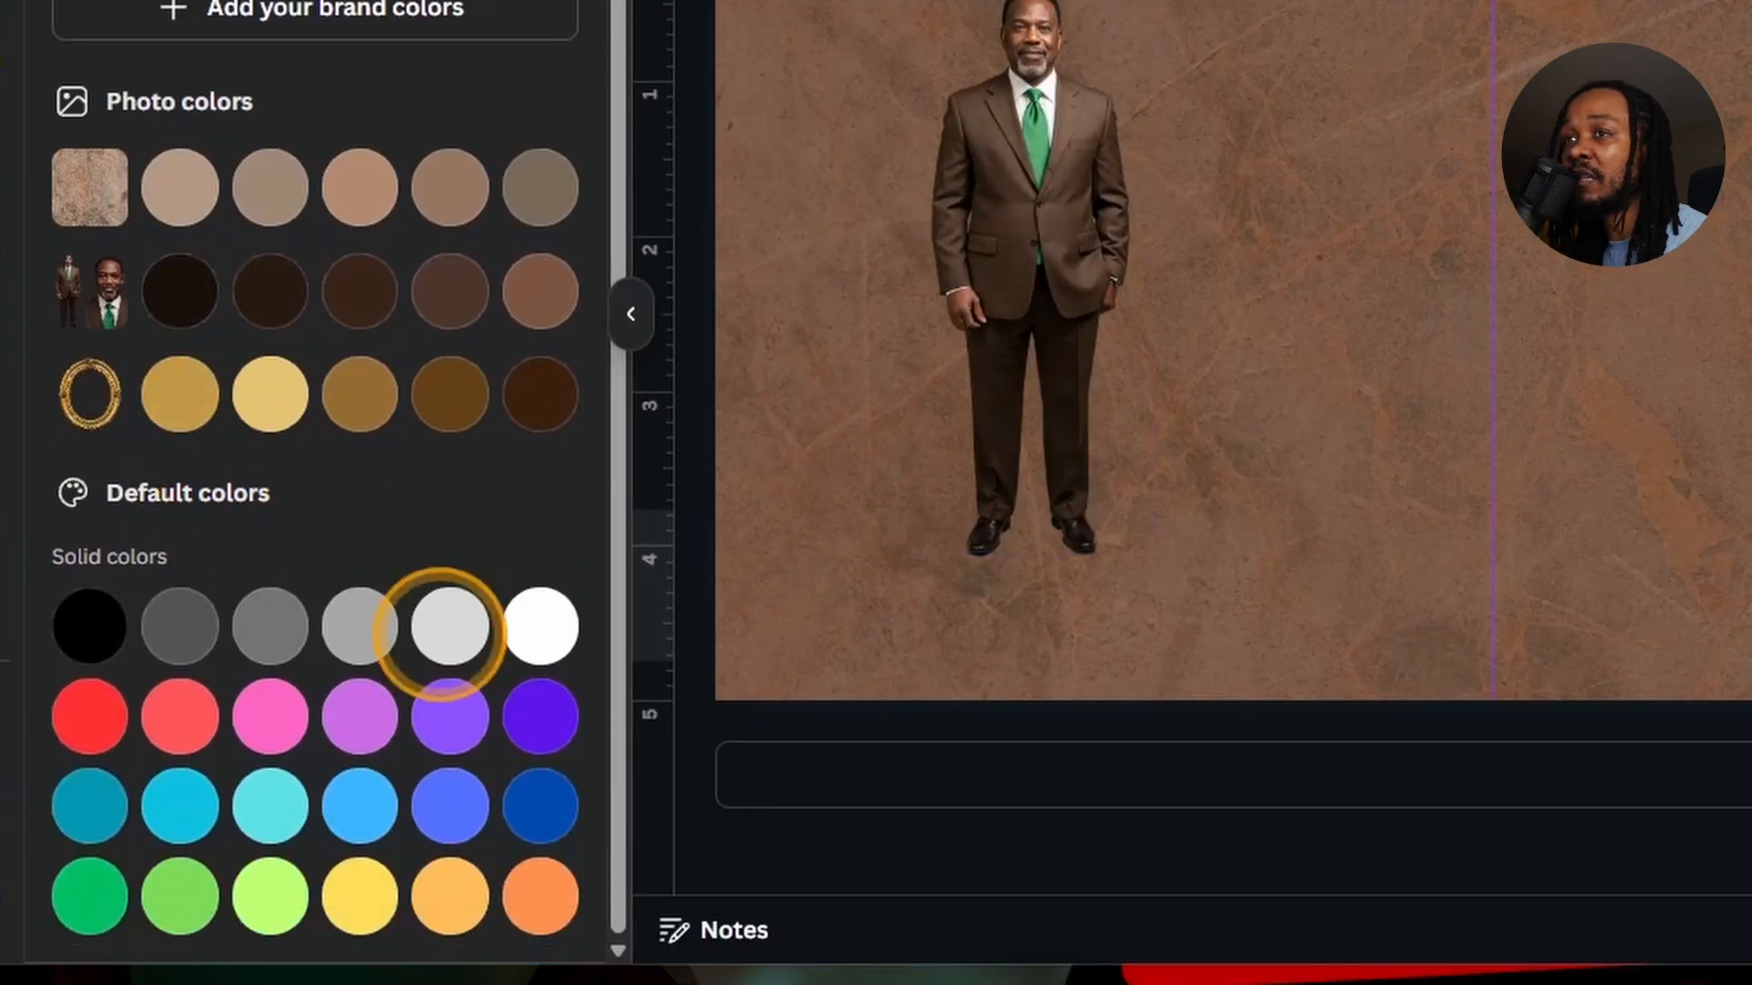
pyautogui.click(383, 880)
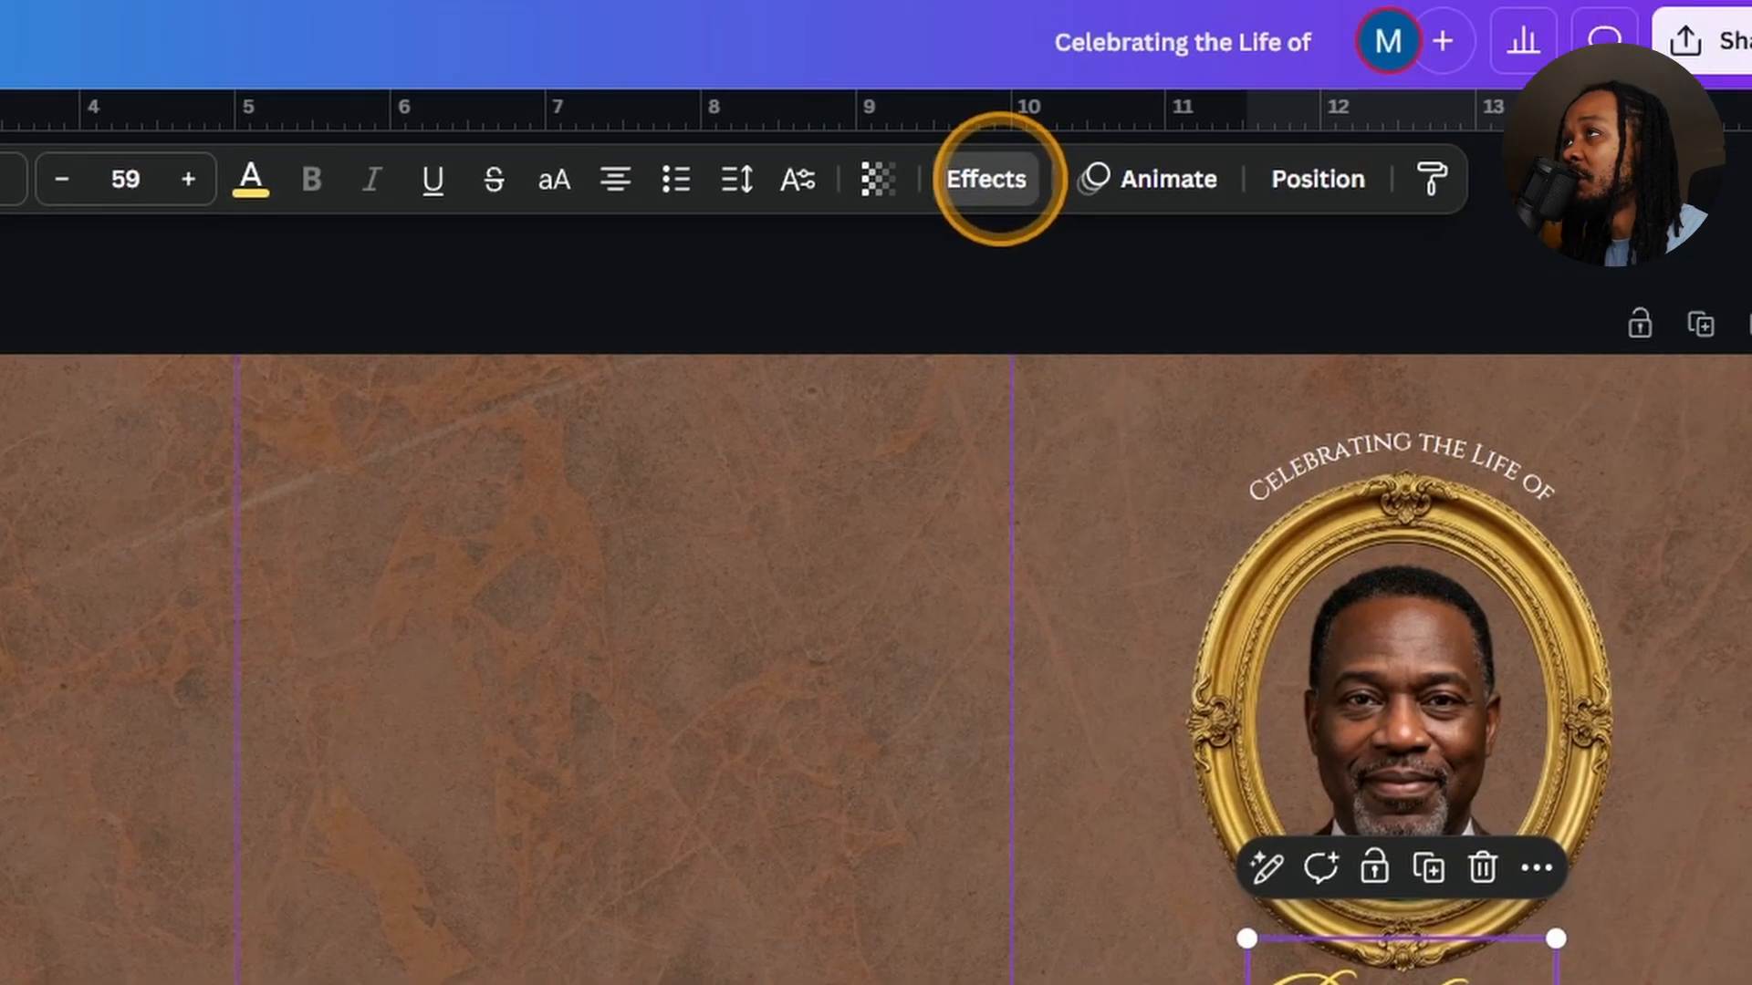
pyautogui.click(994, 176)
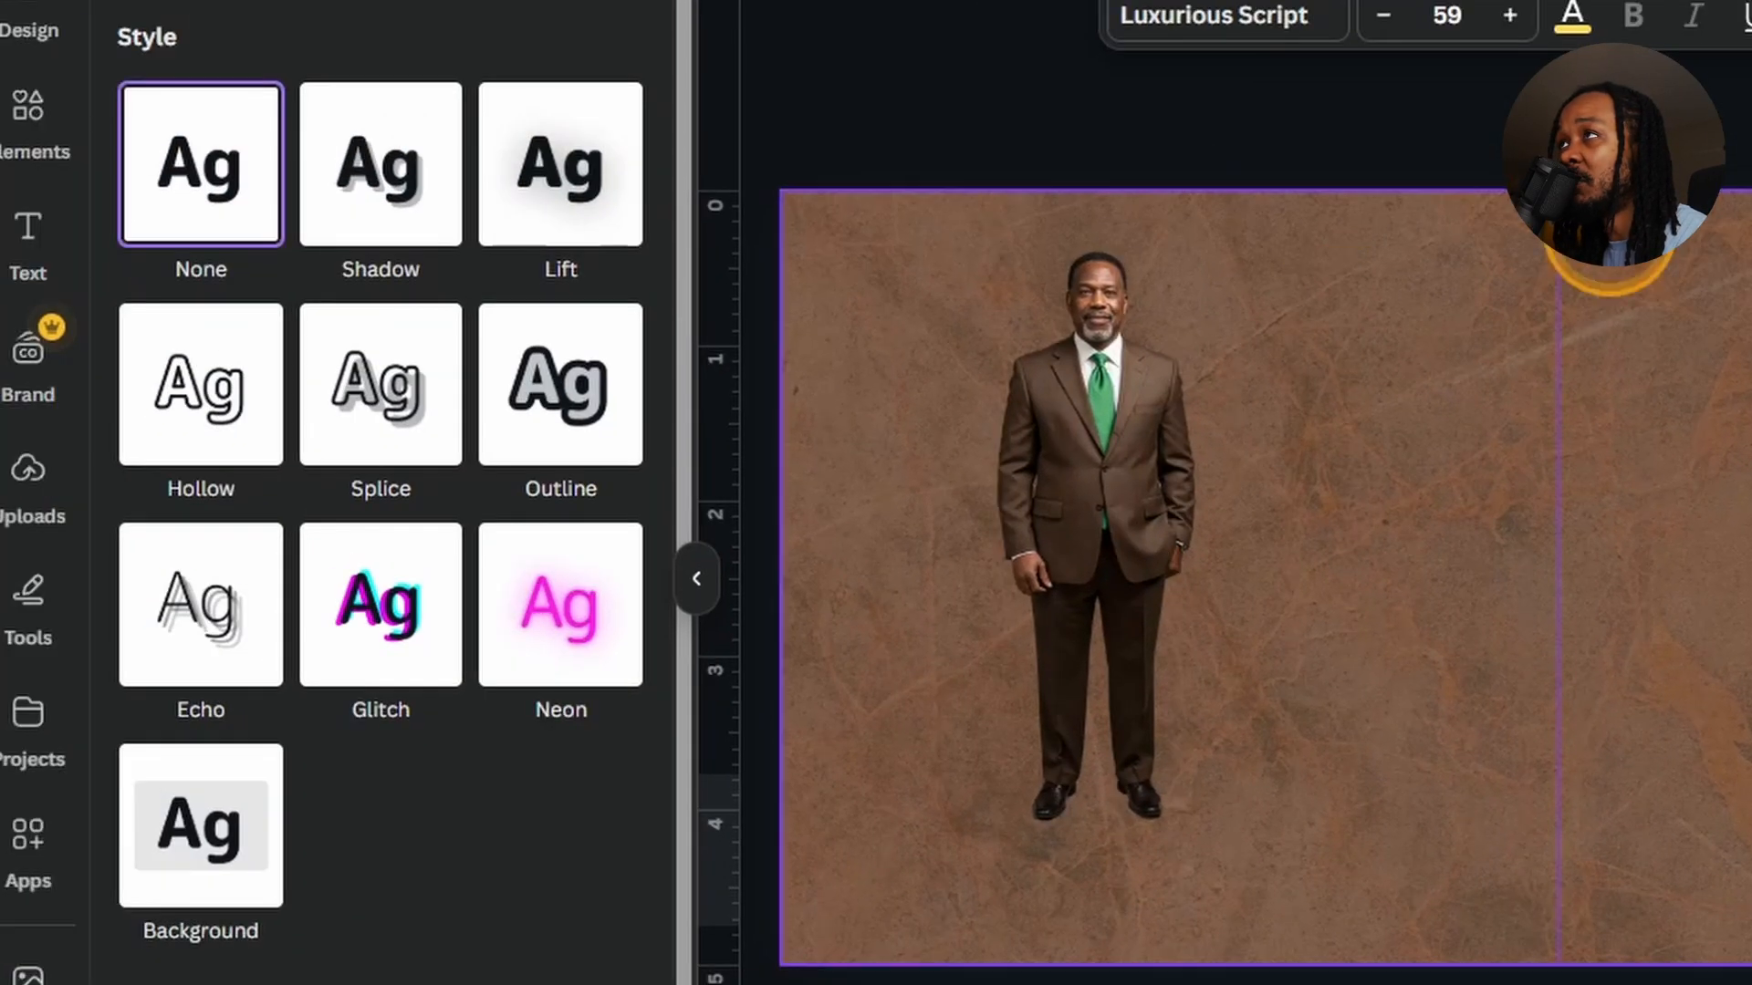
pyautogui.click(557, 606)
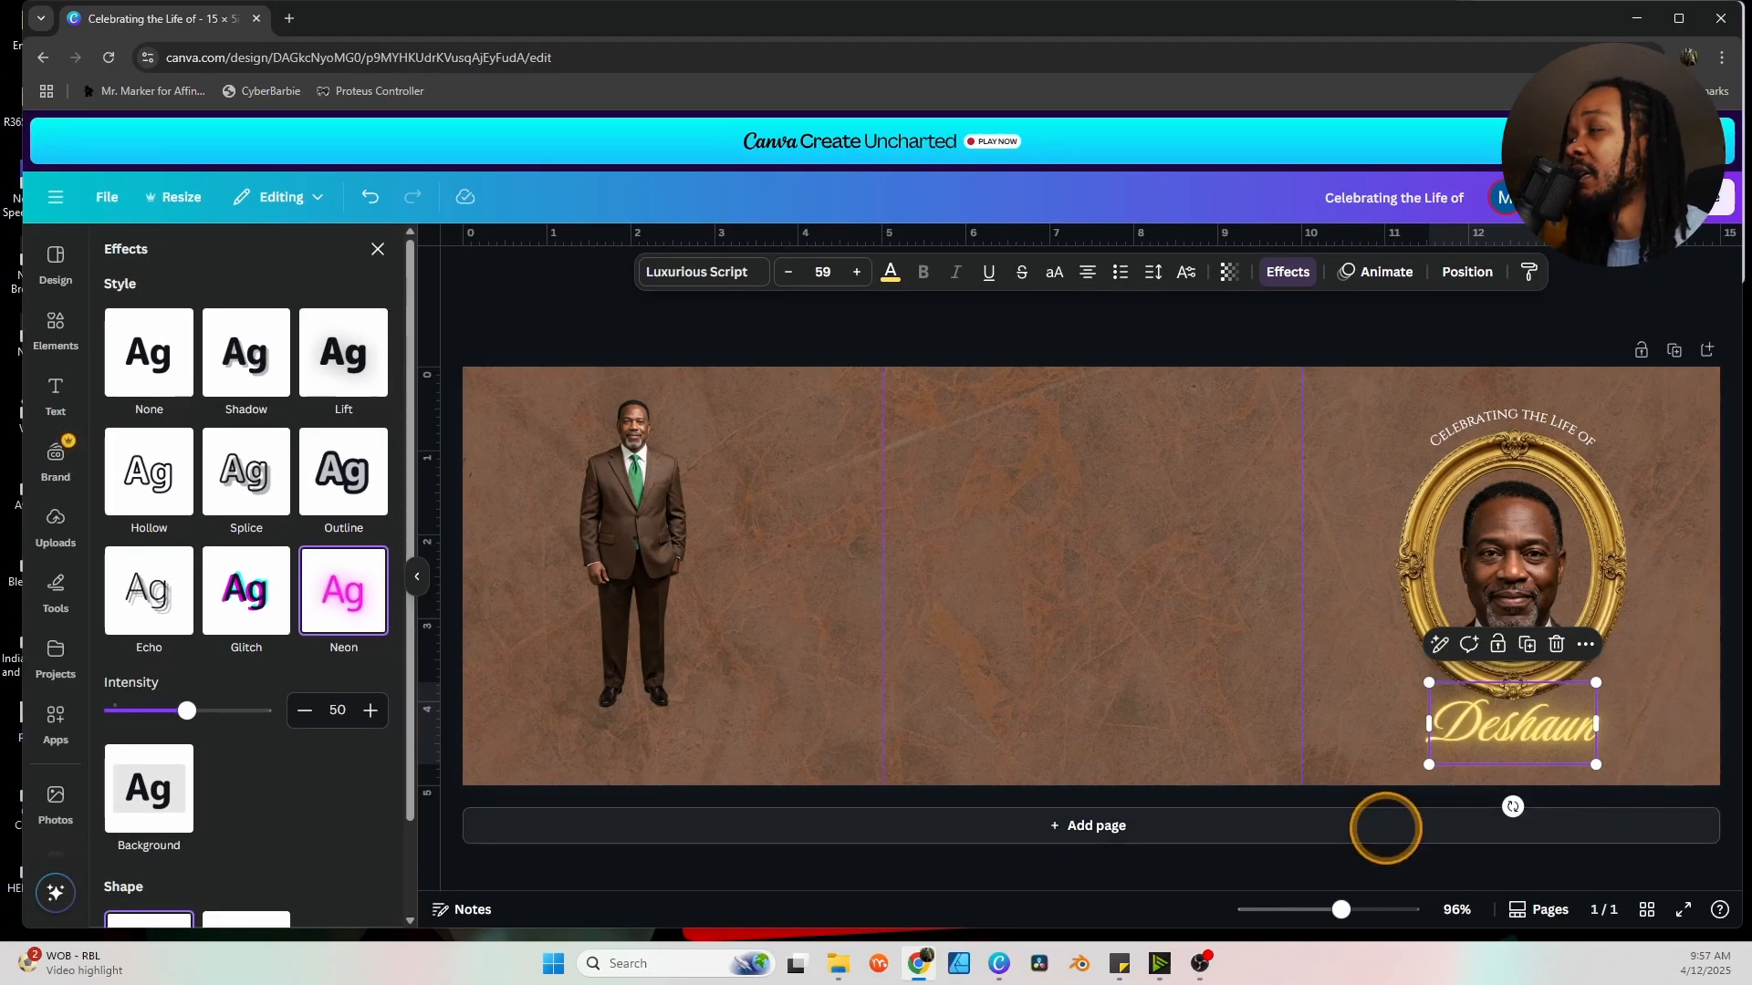
pyautogui.click(1693, 659)
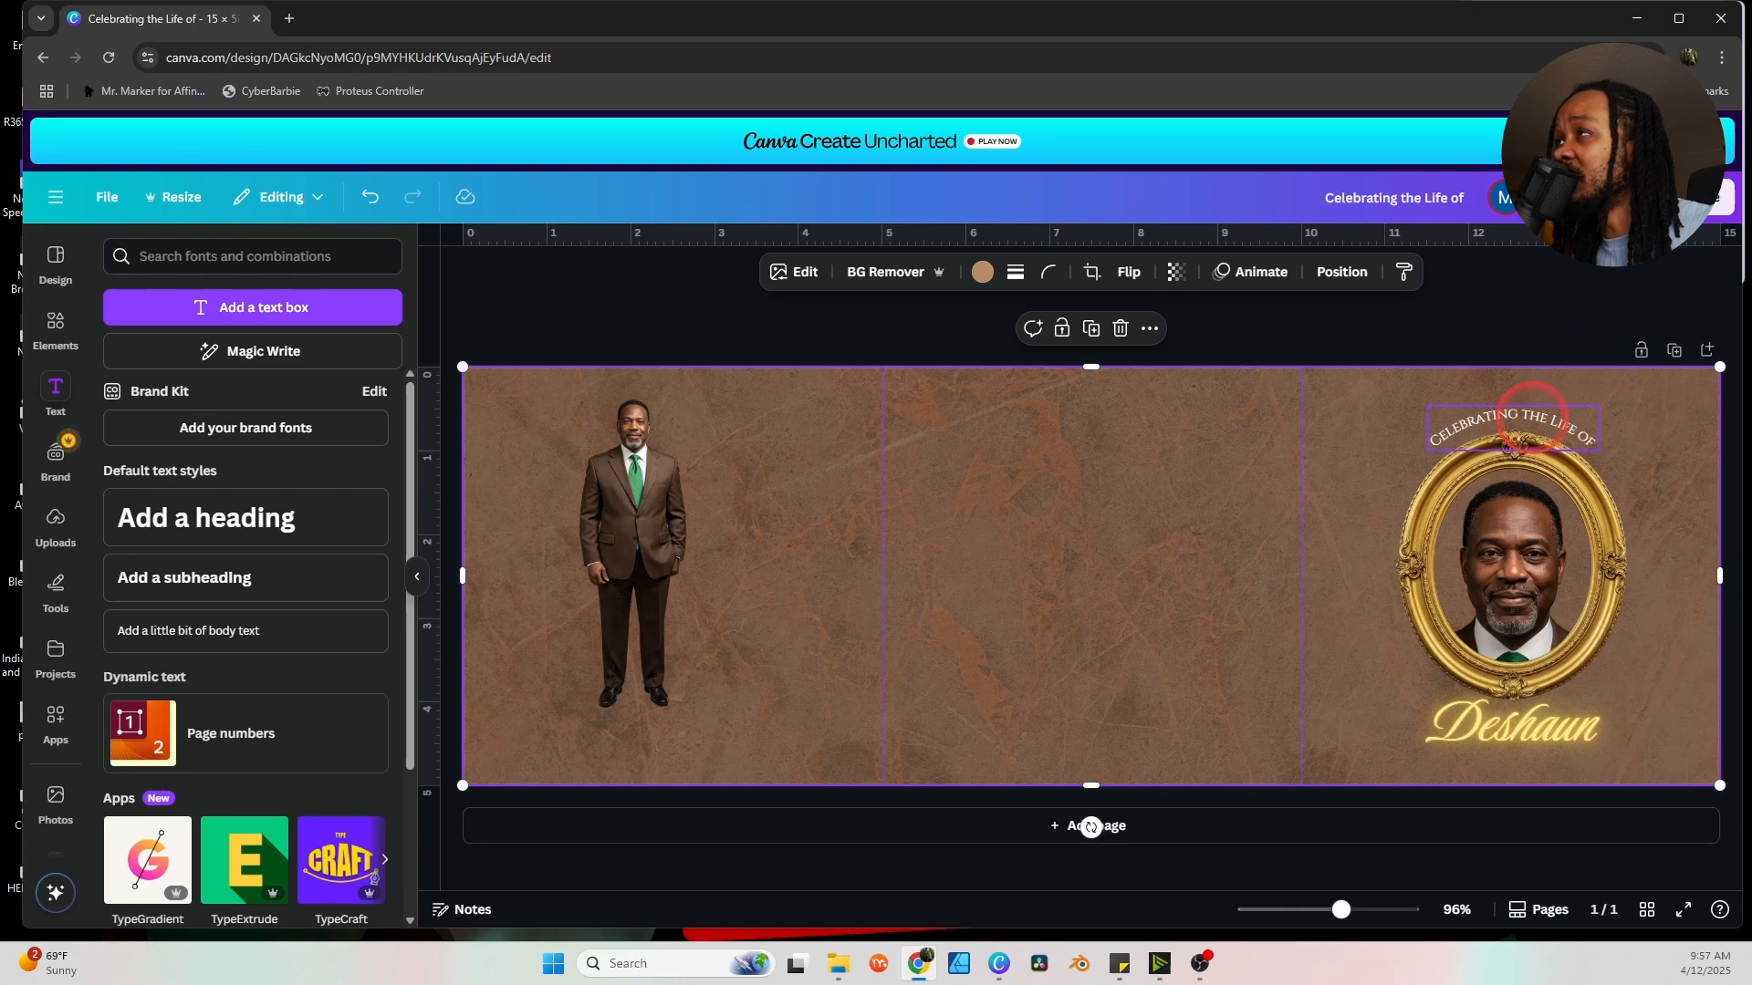
# Duplicate the glowing first name and set the copy's effect to None.
pyautogui.click(1533, 416)
pyautogui.click(1251, 480)
pyautogui.click(1485, 721)
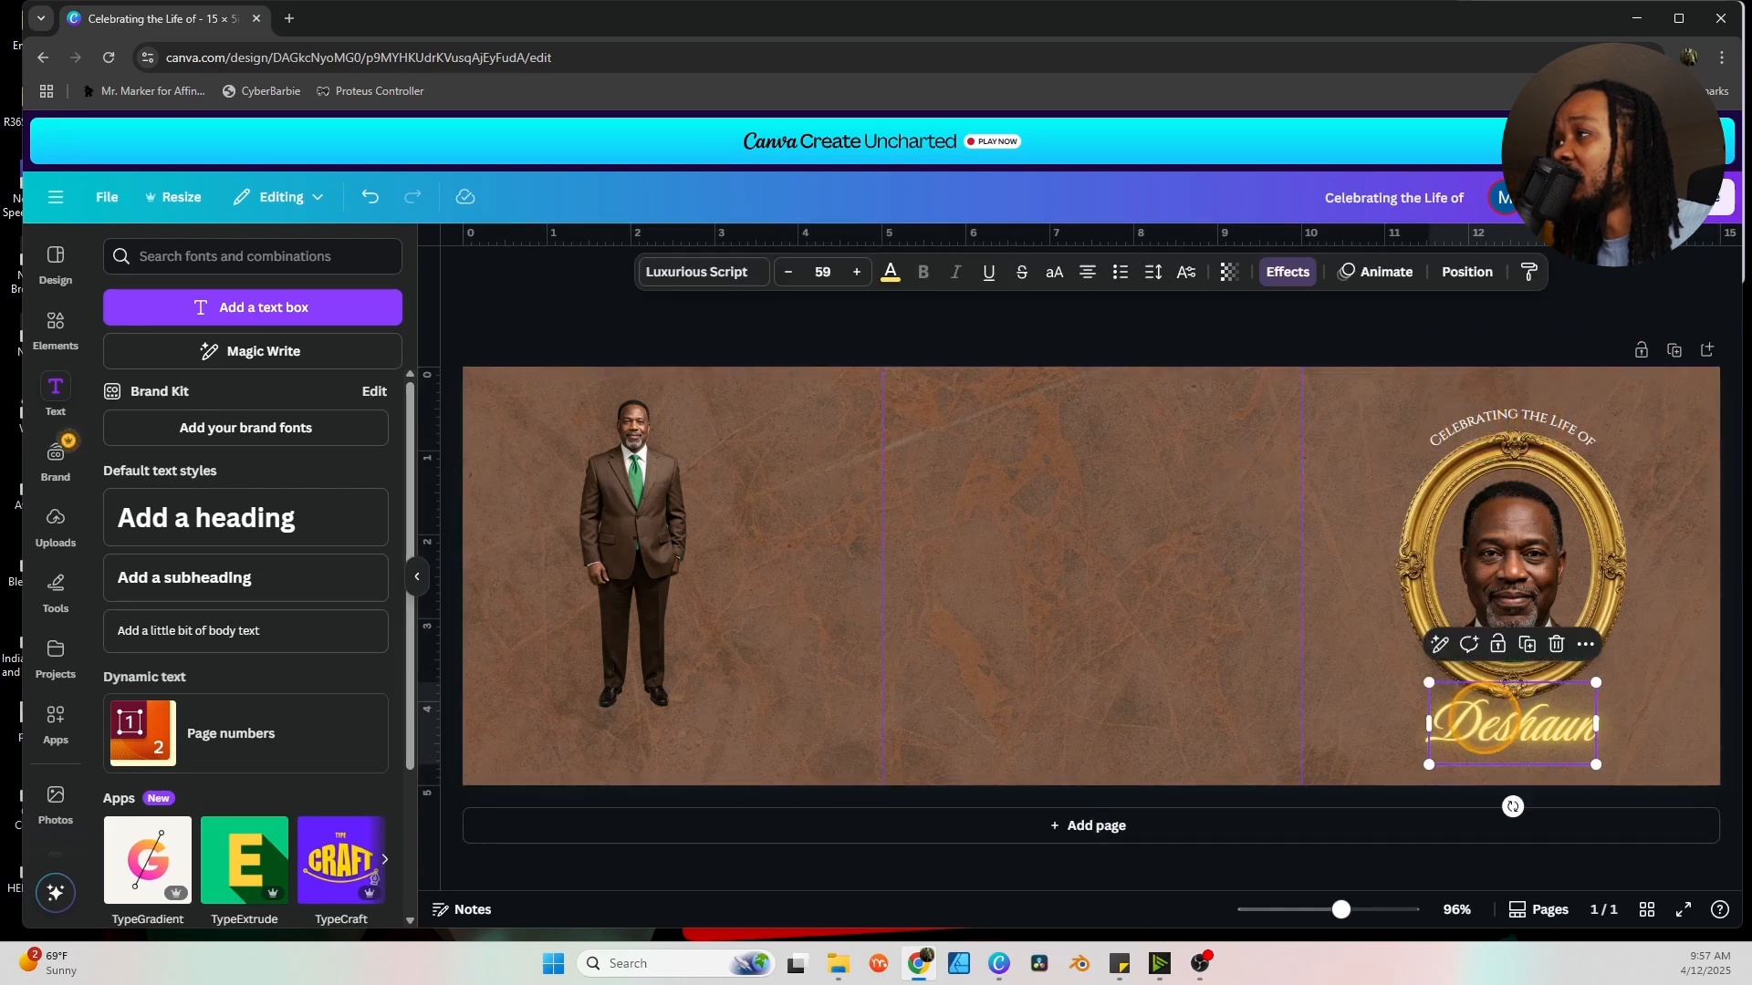
pyautogui.click(1526, 645)
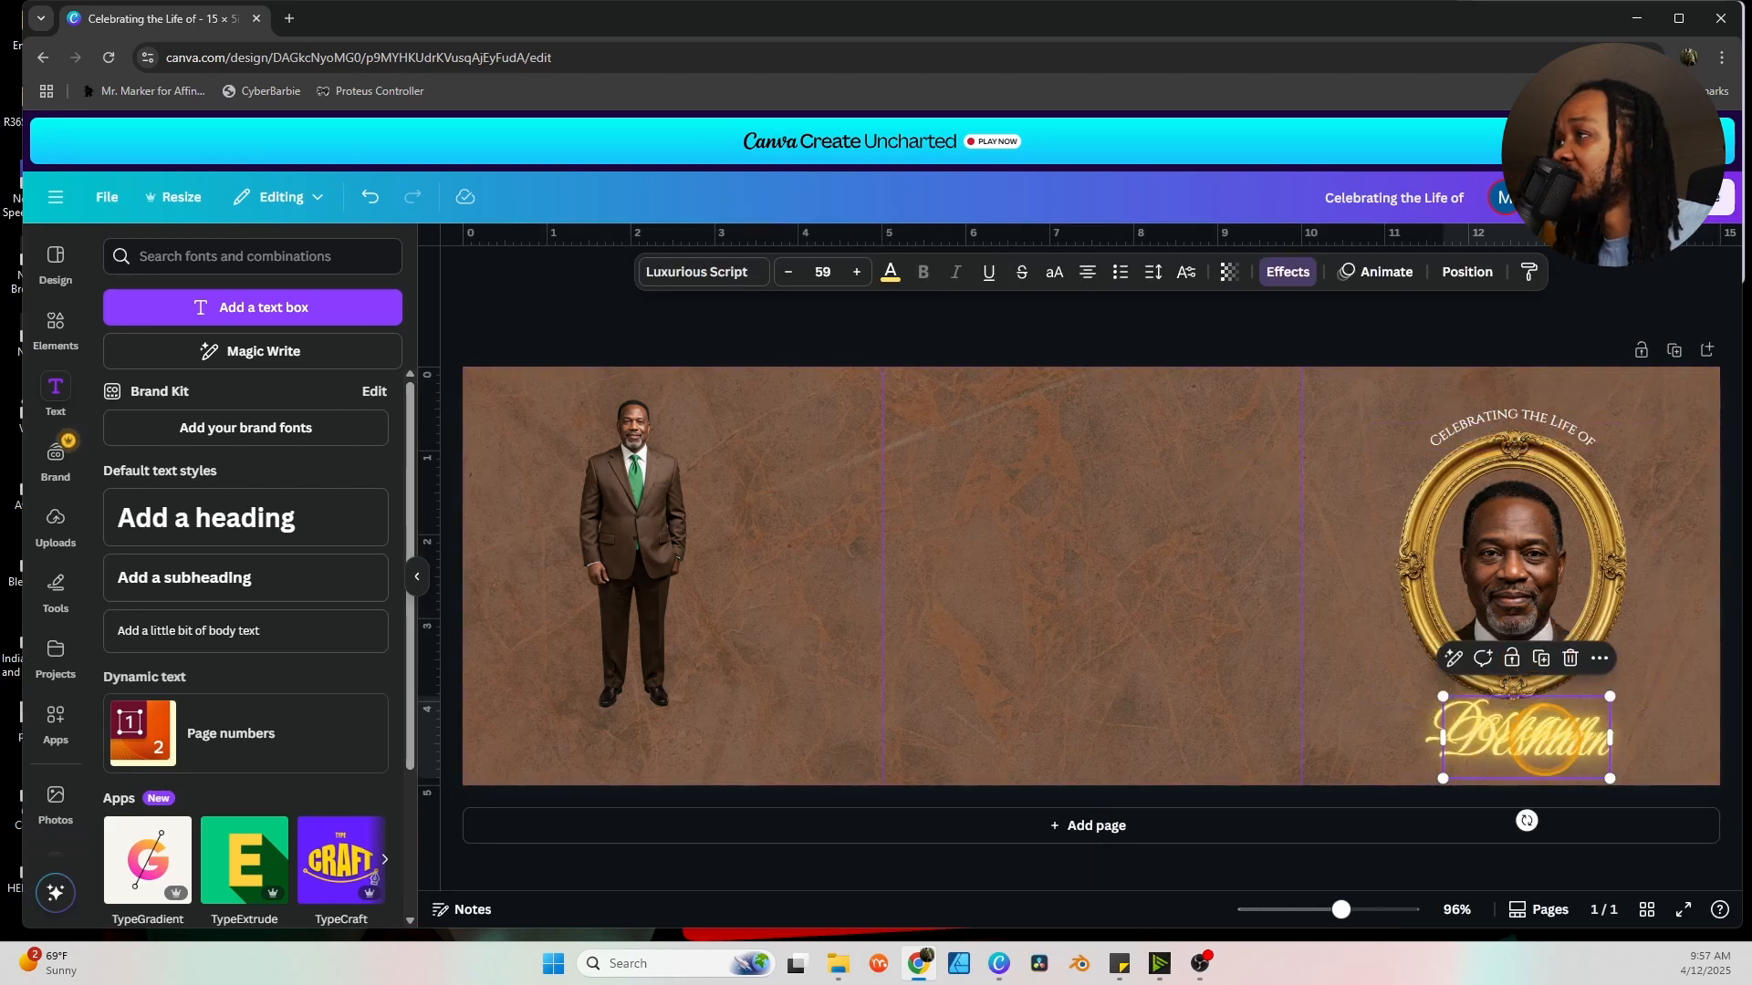
pyautogui.click(1287, 272)
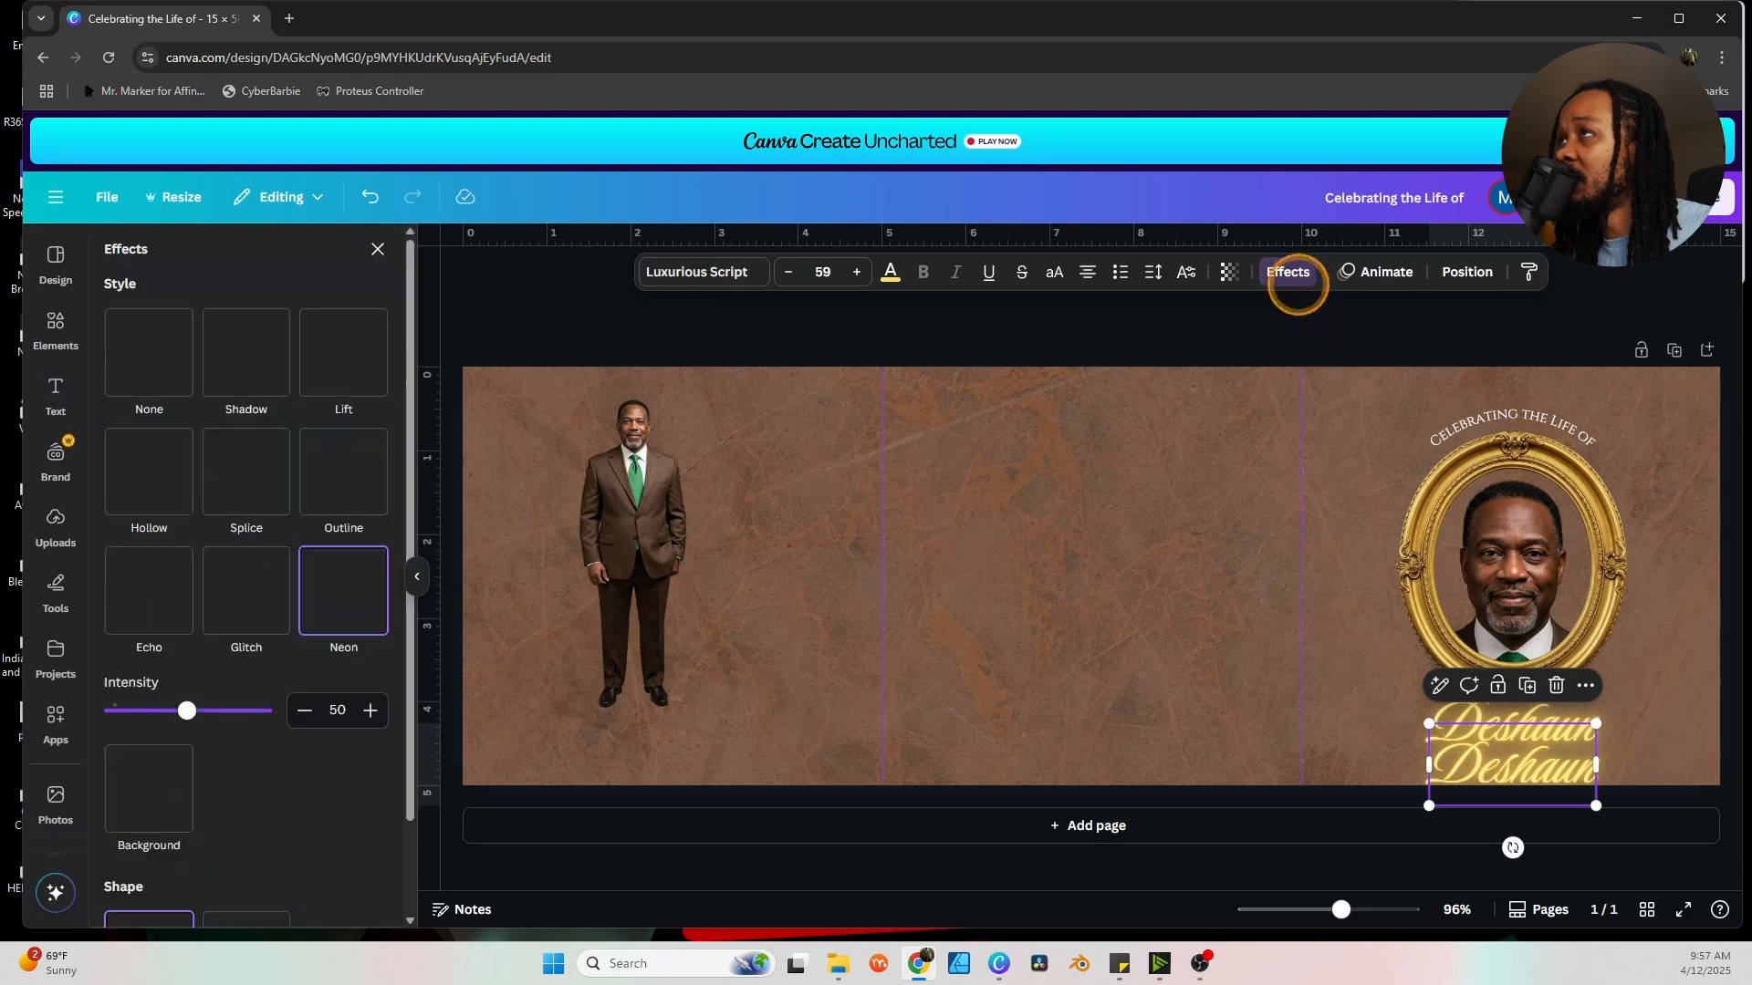
pyautogui.click(149, 352)
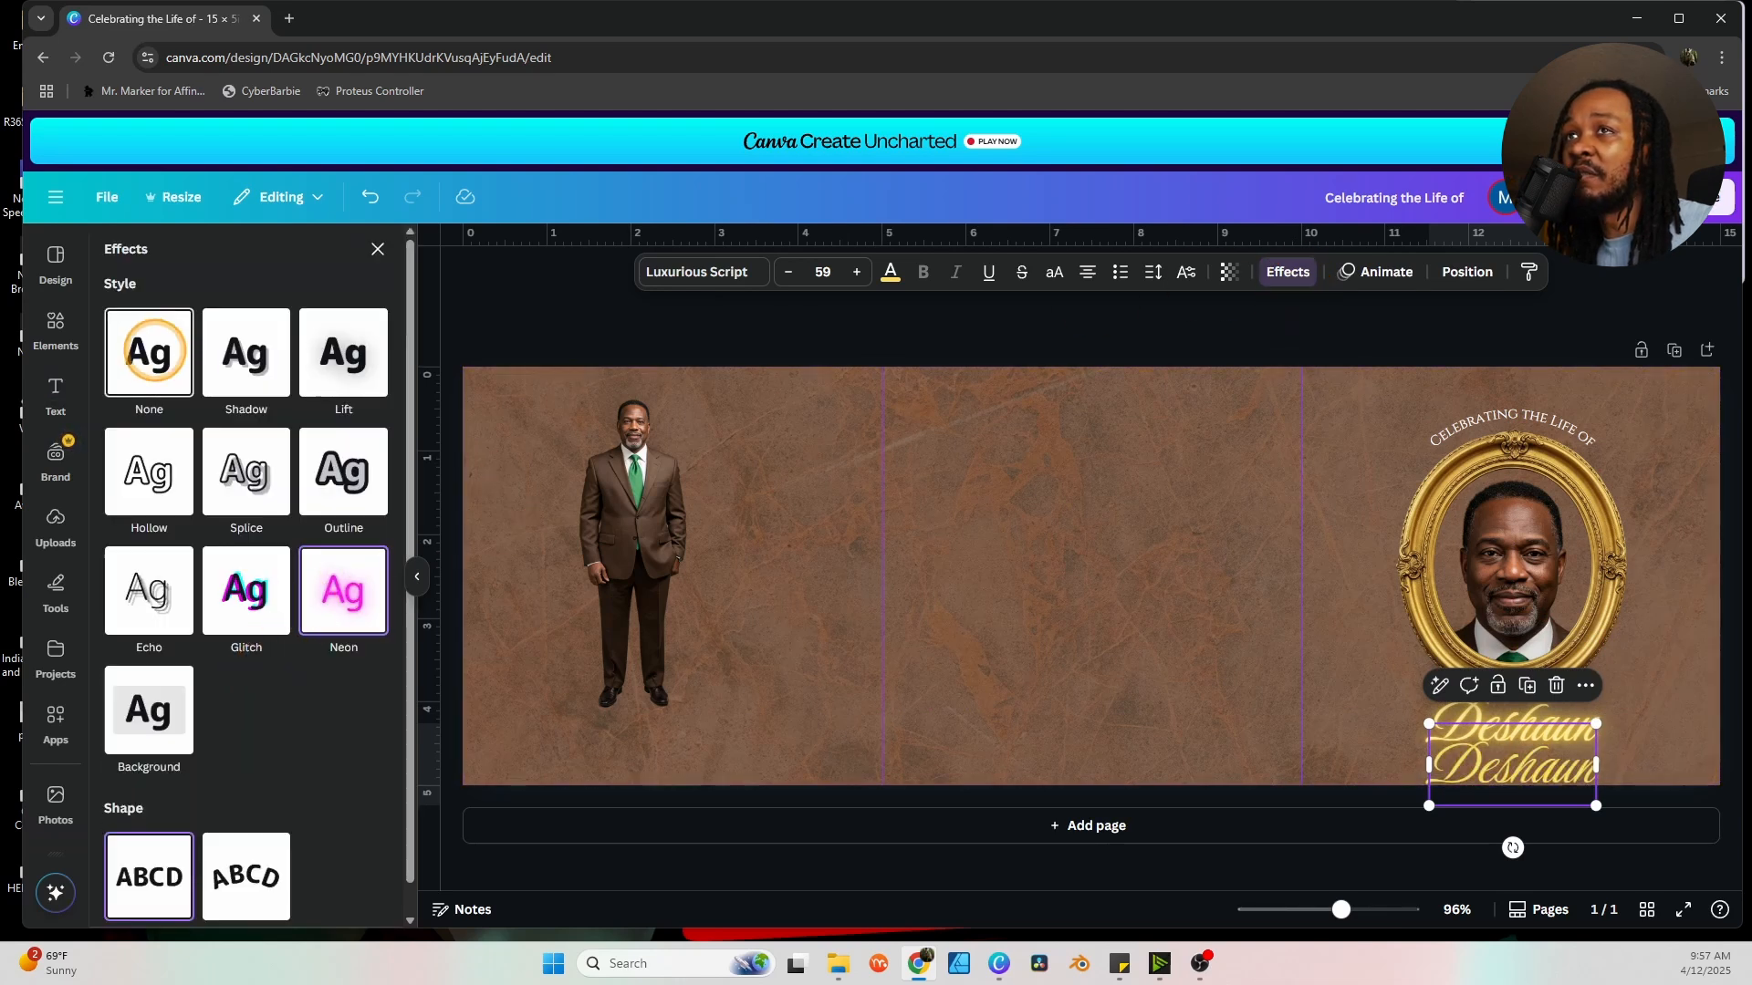
# Make the copy Cinzel at size 29, move it below the first name, and type the surname.
pyautogui.click(702, 272)
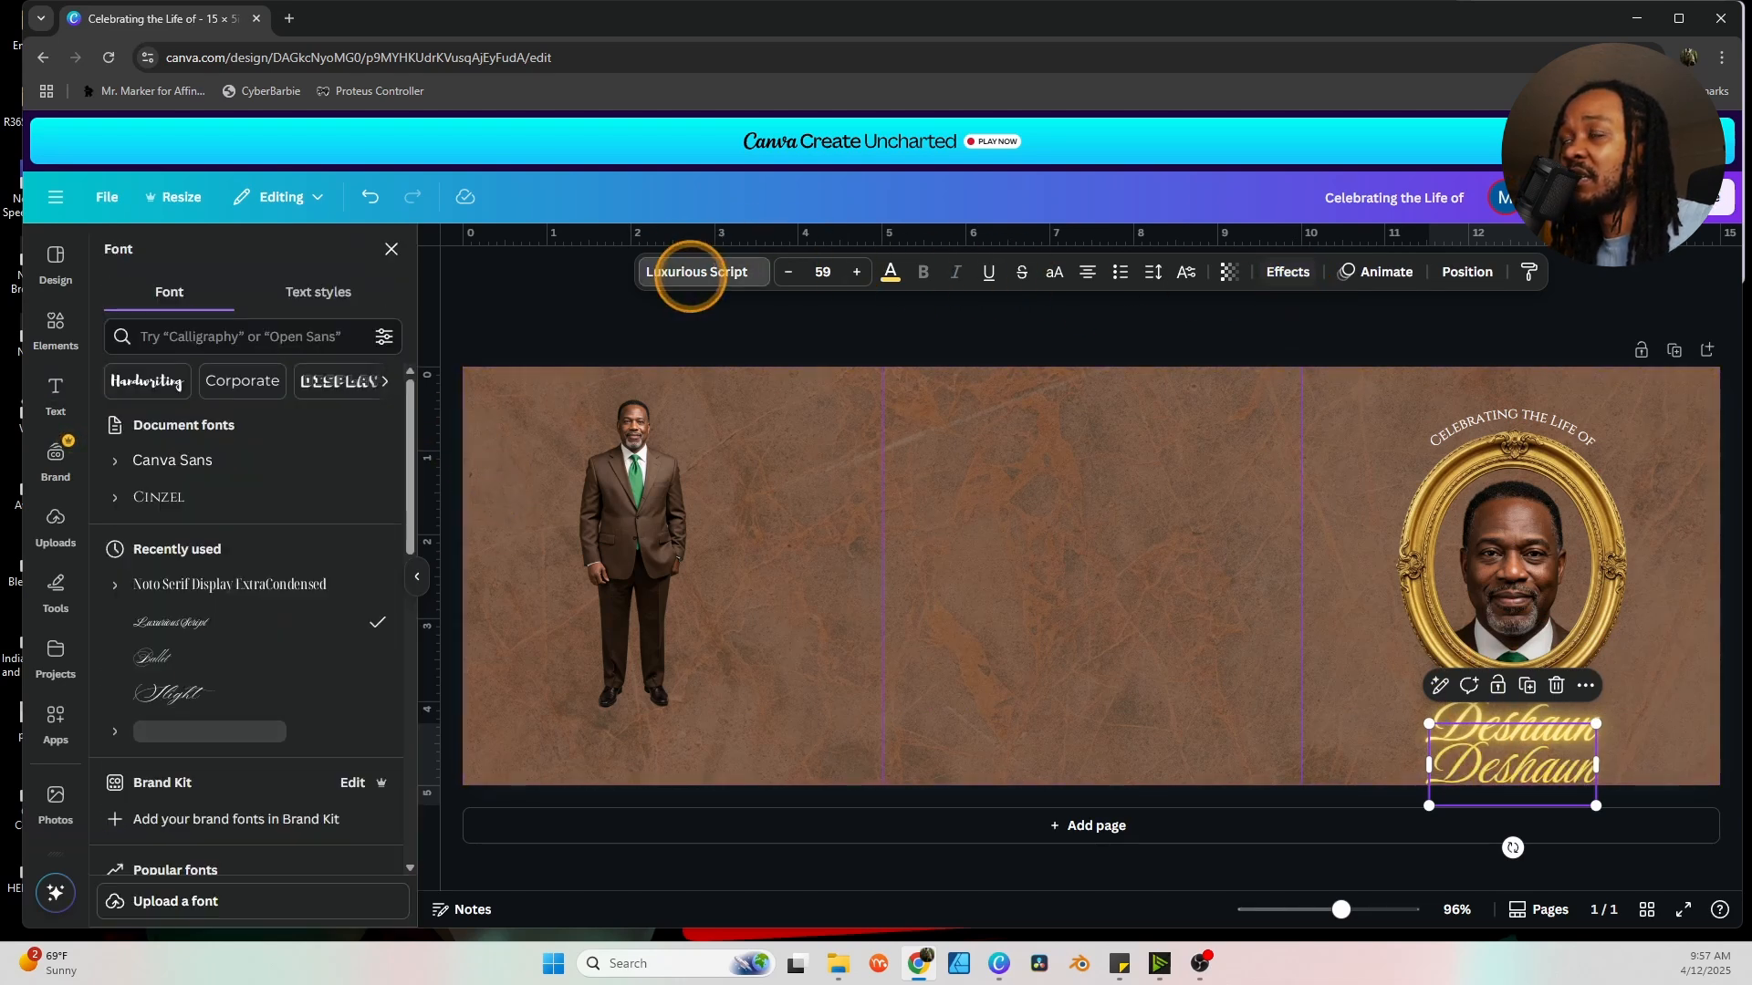
pyautogui.click(285, 452)
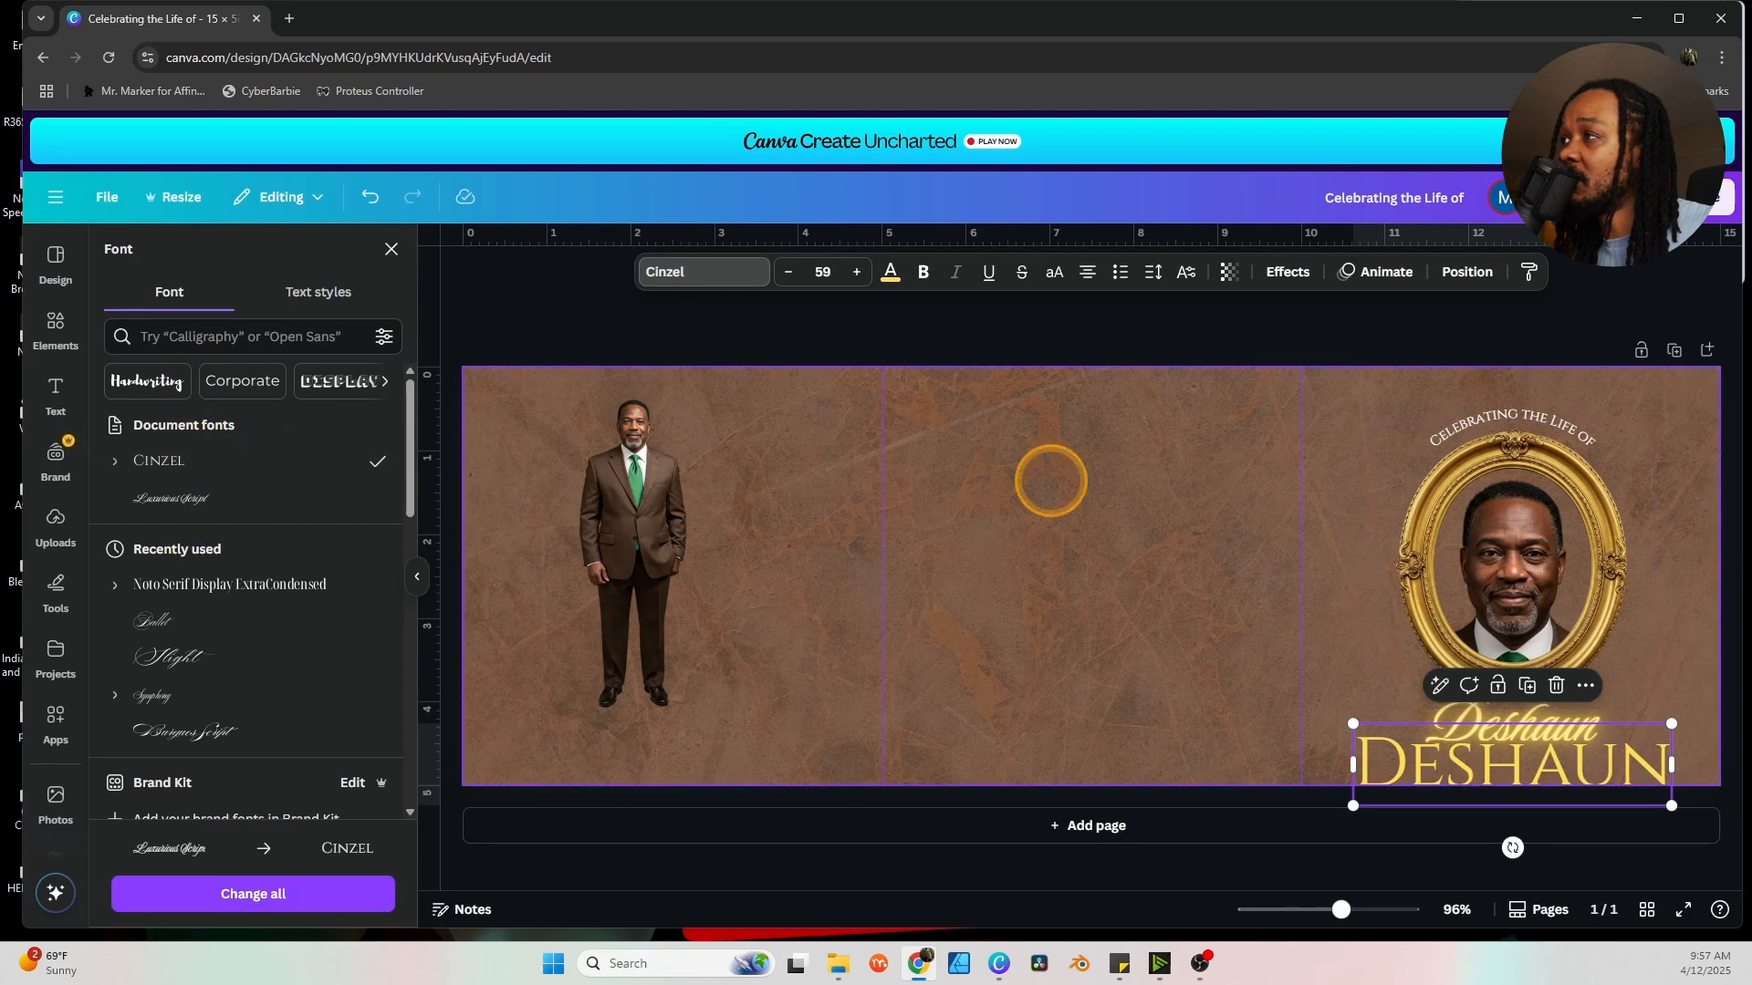
pyautogui.click(789, 272)
pyautogui.click(788, 272)
pyautogui.click(788, 271)
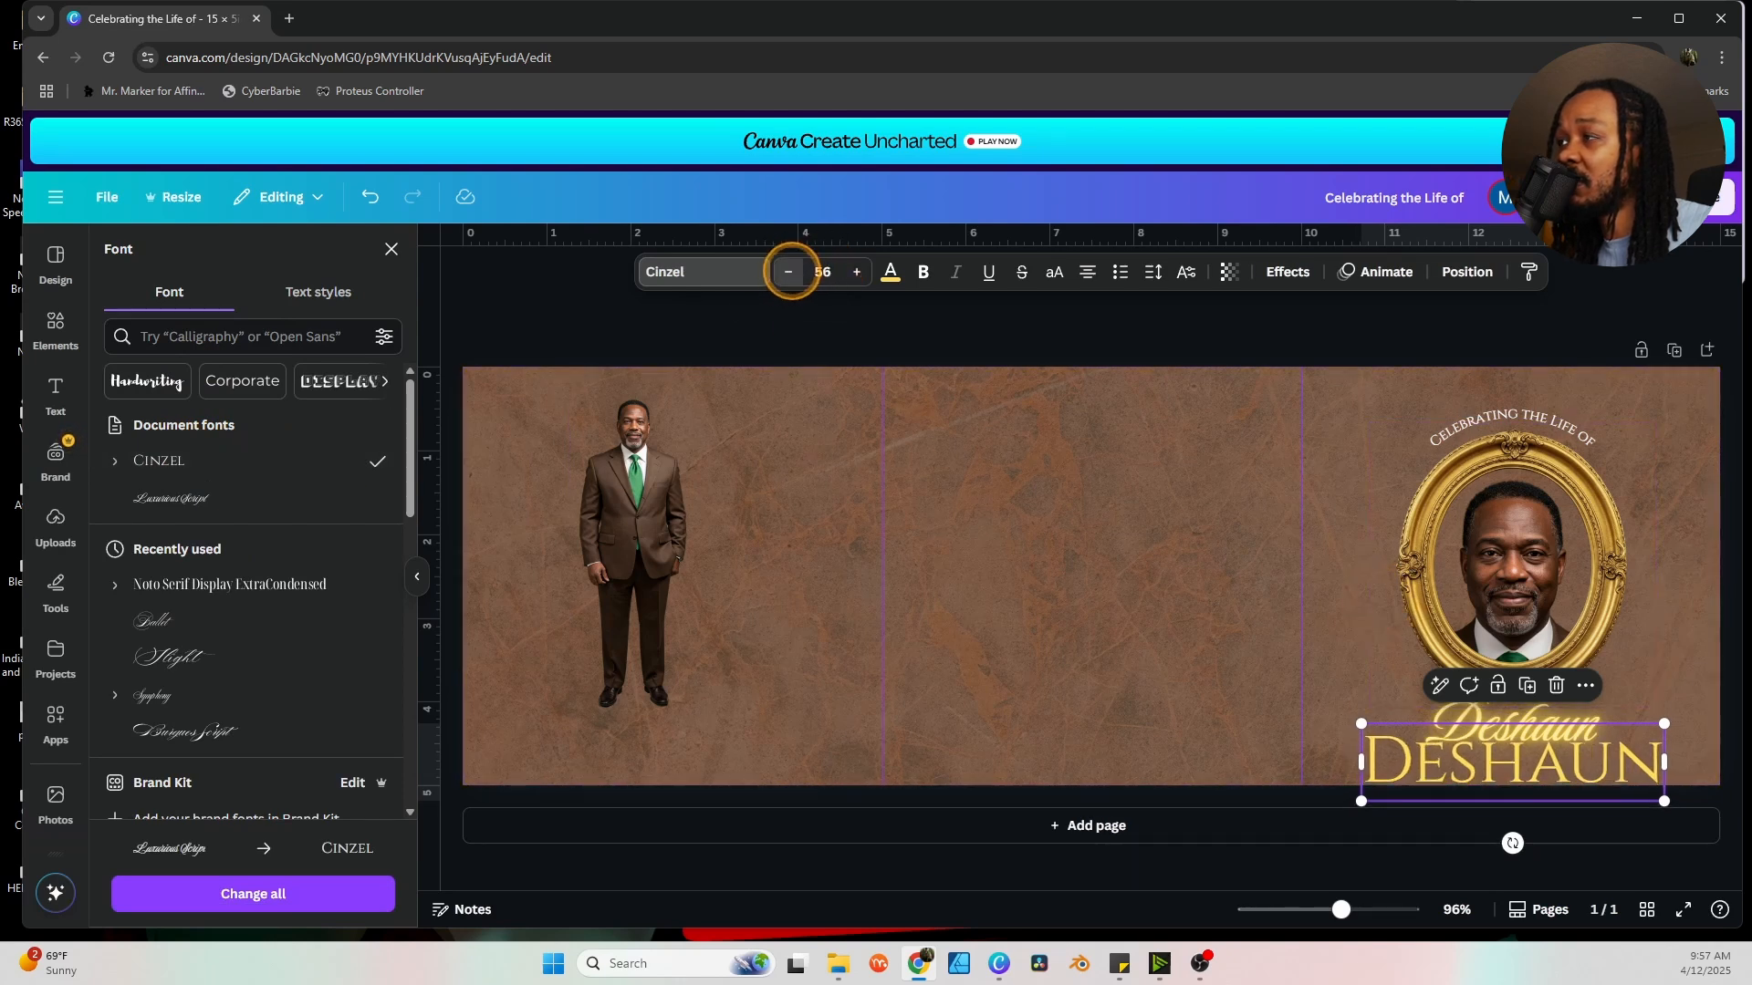
pyautogui.click(788, 272)
pyautogui.click(789, 272)
pyautogui.click(788, 272)
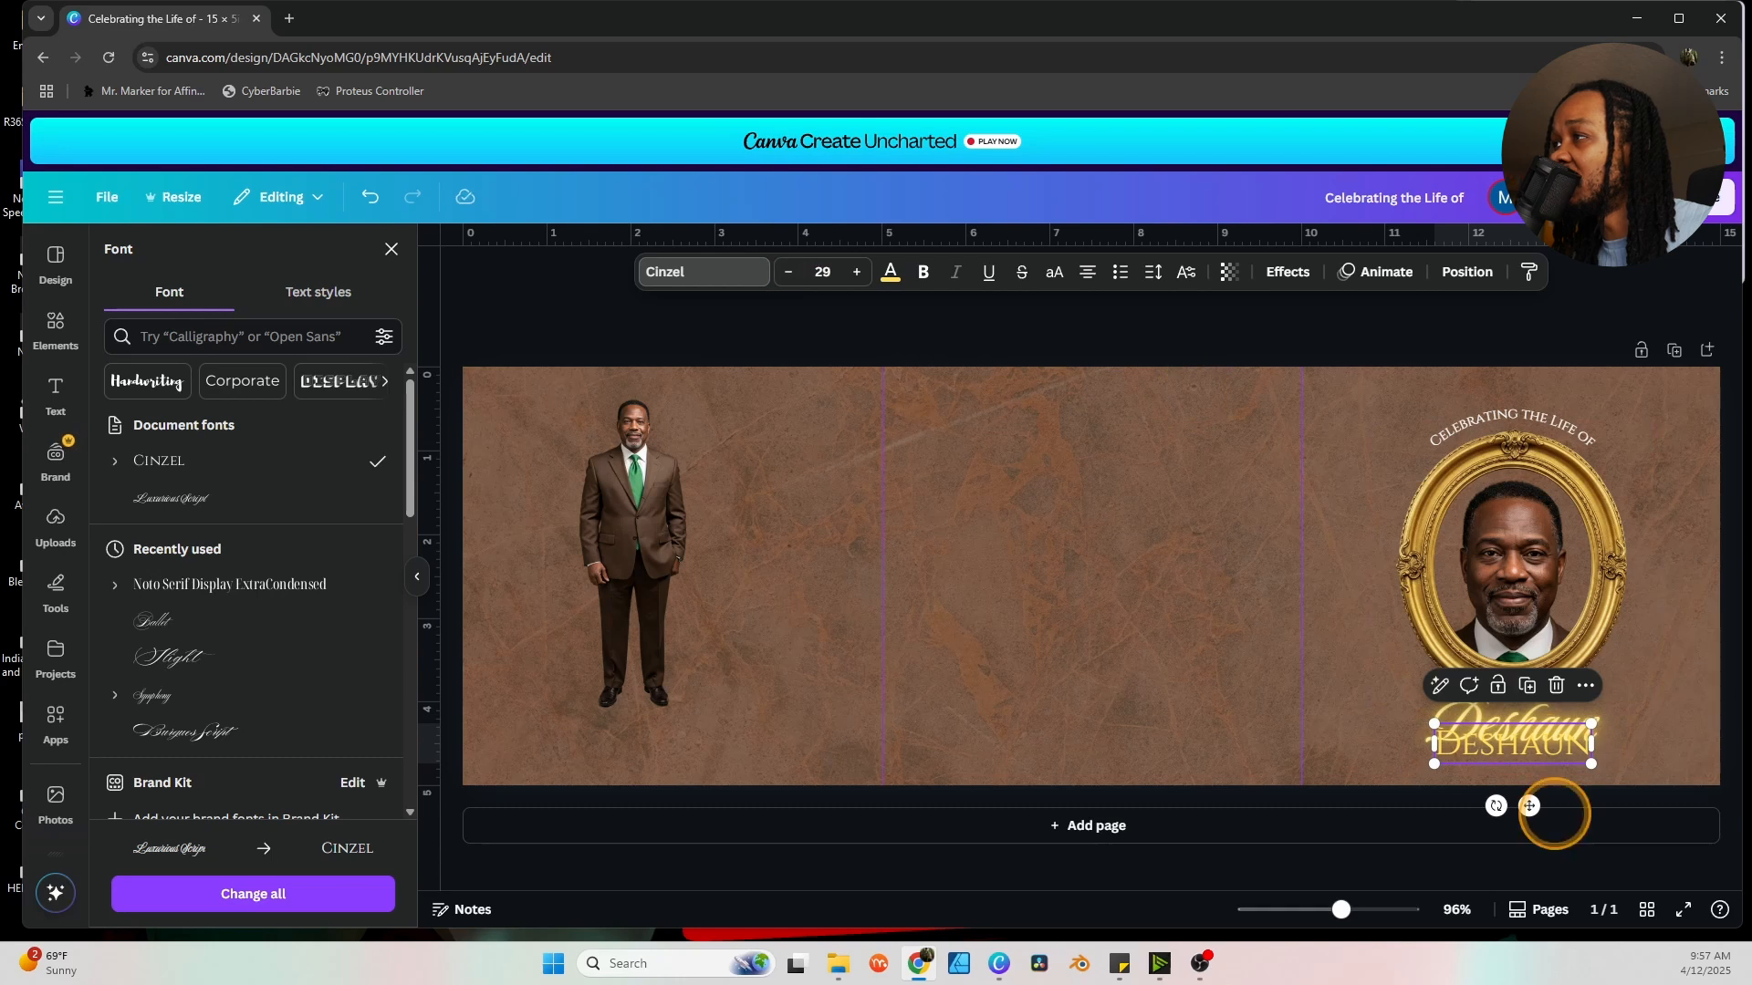
pyautogui.moveTo(1529, 805); pyautogui.dragTo(1530, 826)
pyautogui.doubleClick(1535, 767)
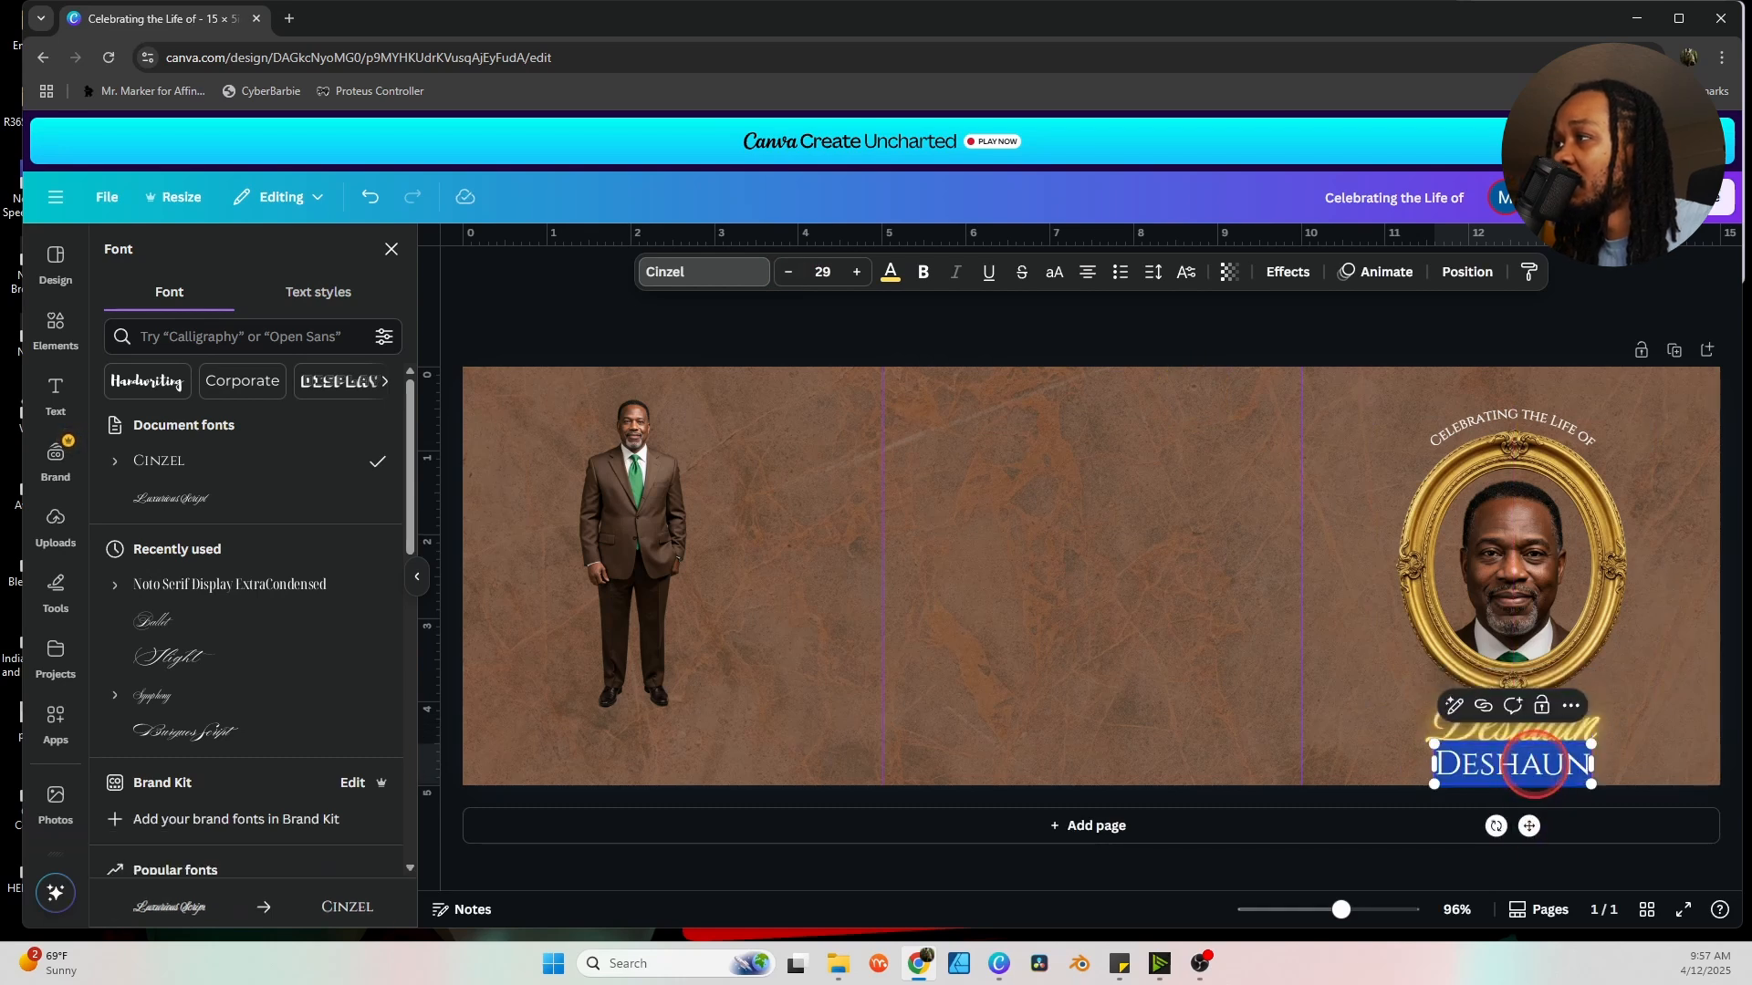
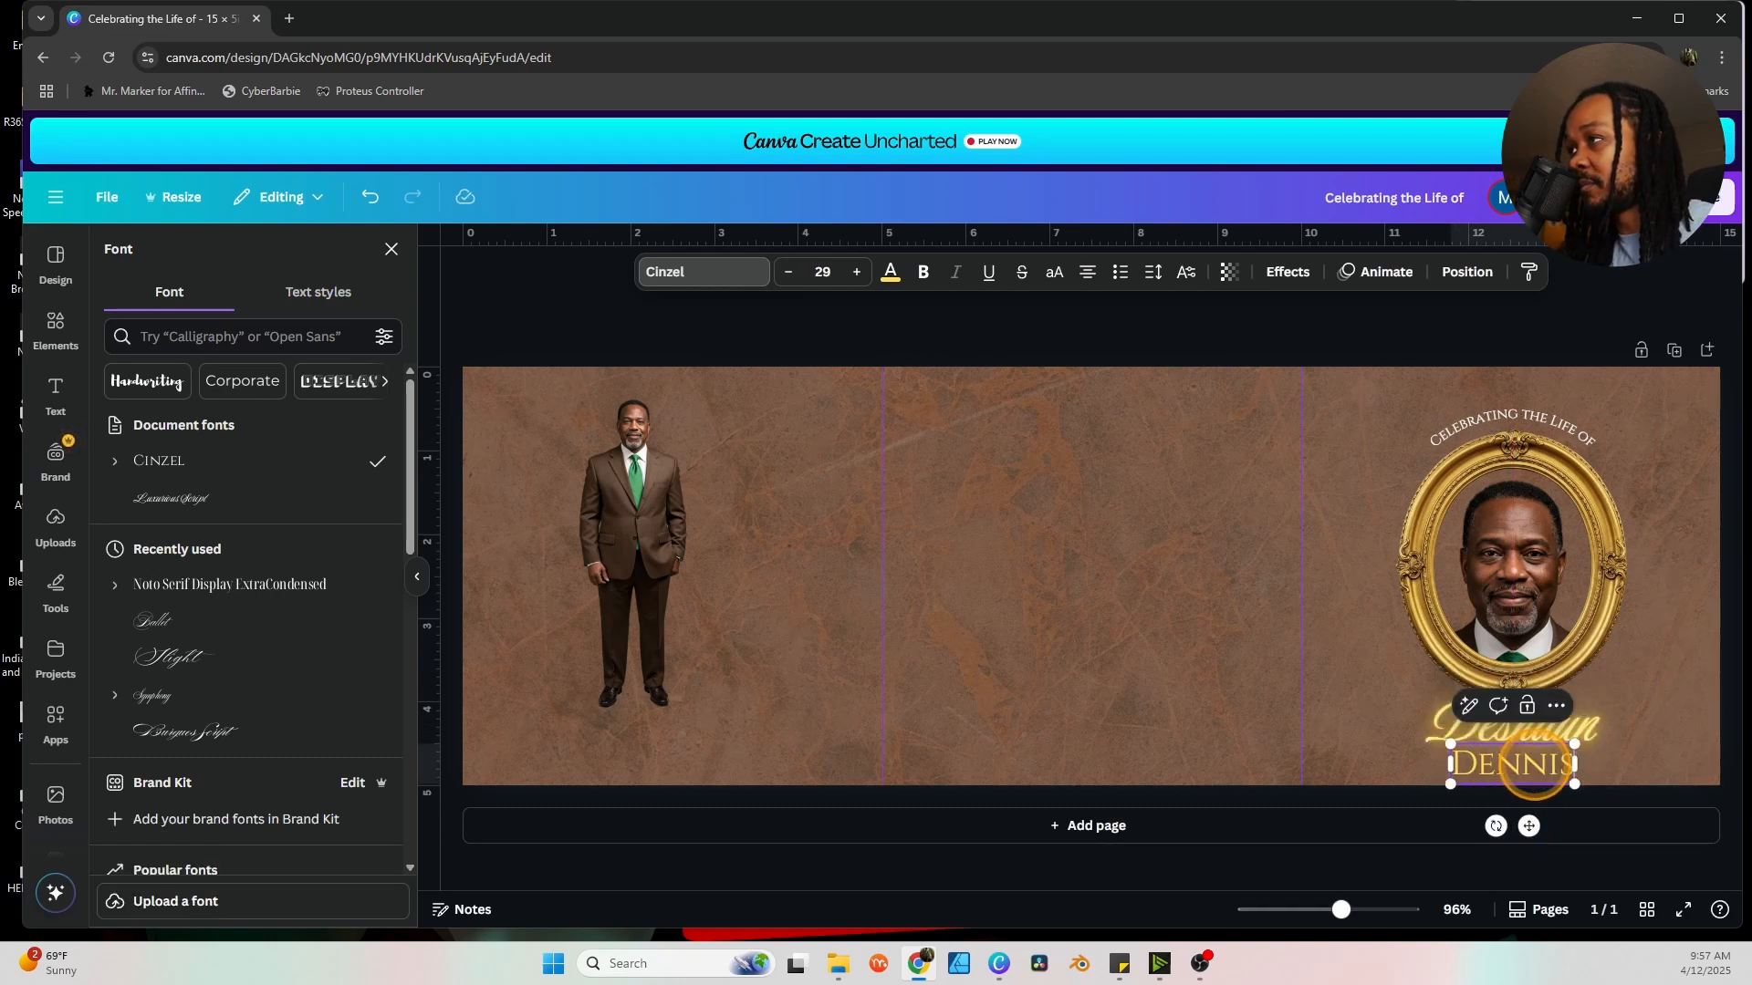
pyautogui.click(1642, 708)
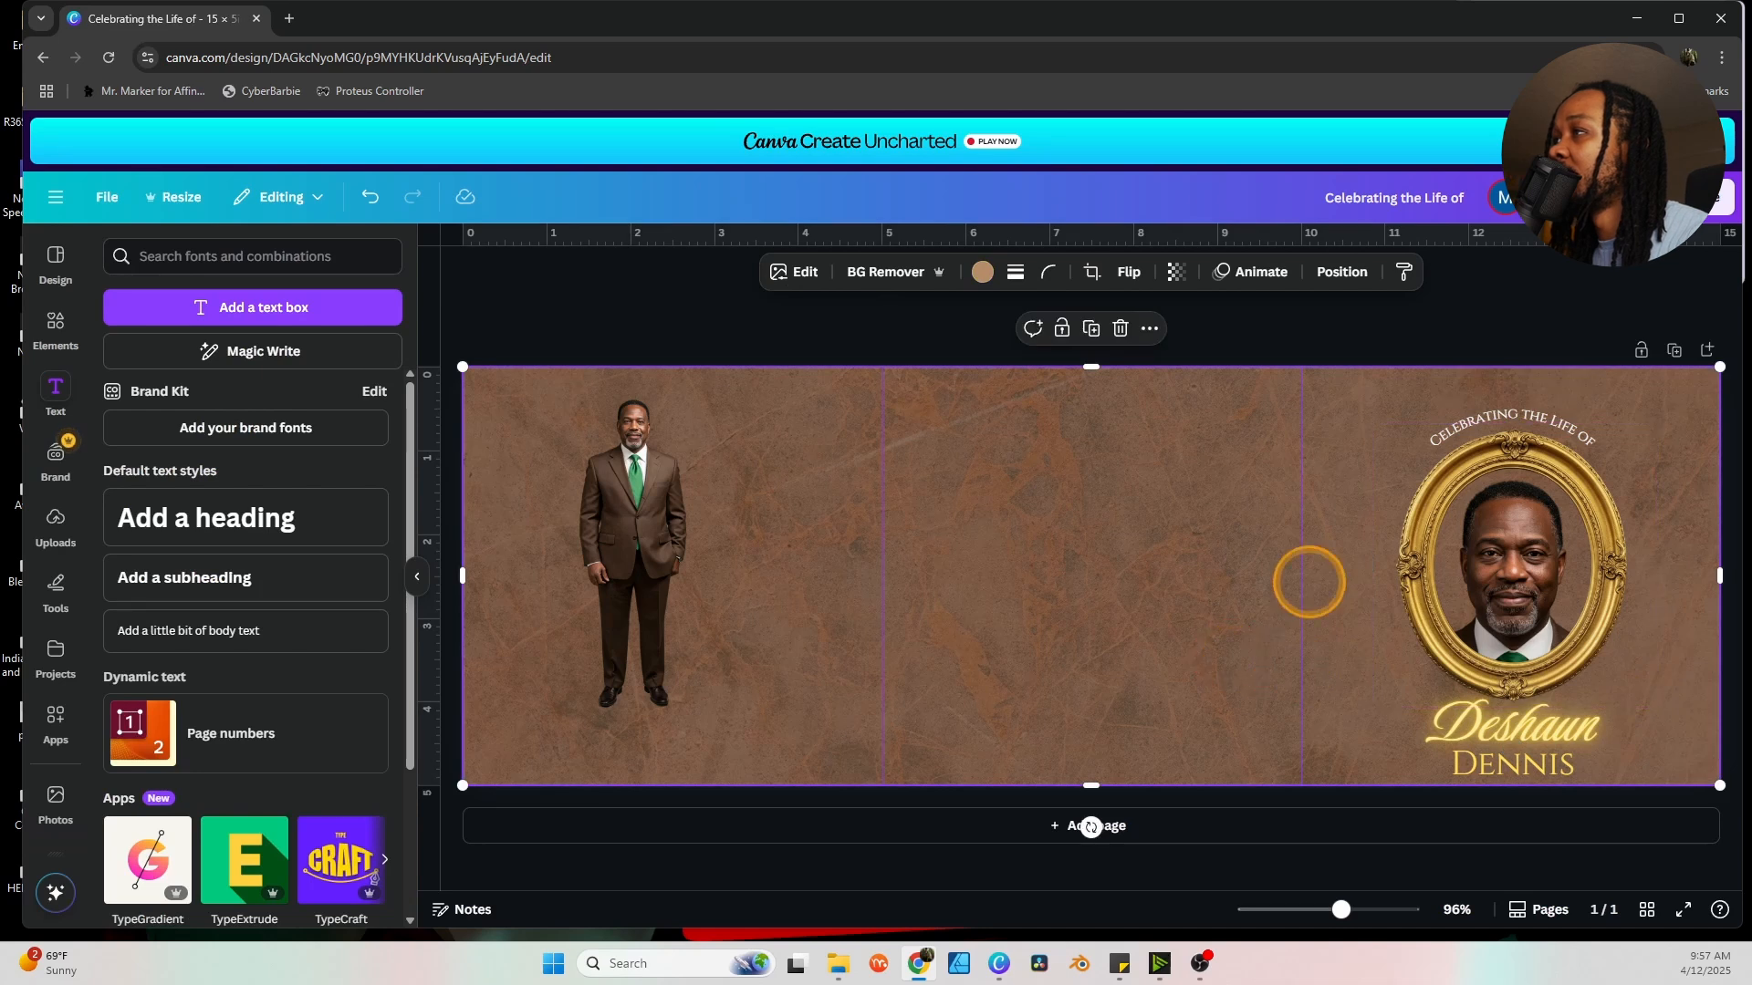
# Shrink the portrait, heading and name group and reposition it on the right panel.
pyautogui.moveTo(1584, 313); pyautogui.dragTo(1458, 772)
pyautogui.moveTo(1489, 627); pyautogui.dragTo(1482, 606)
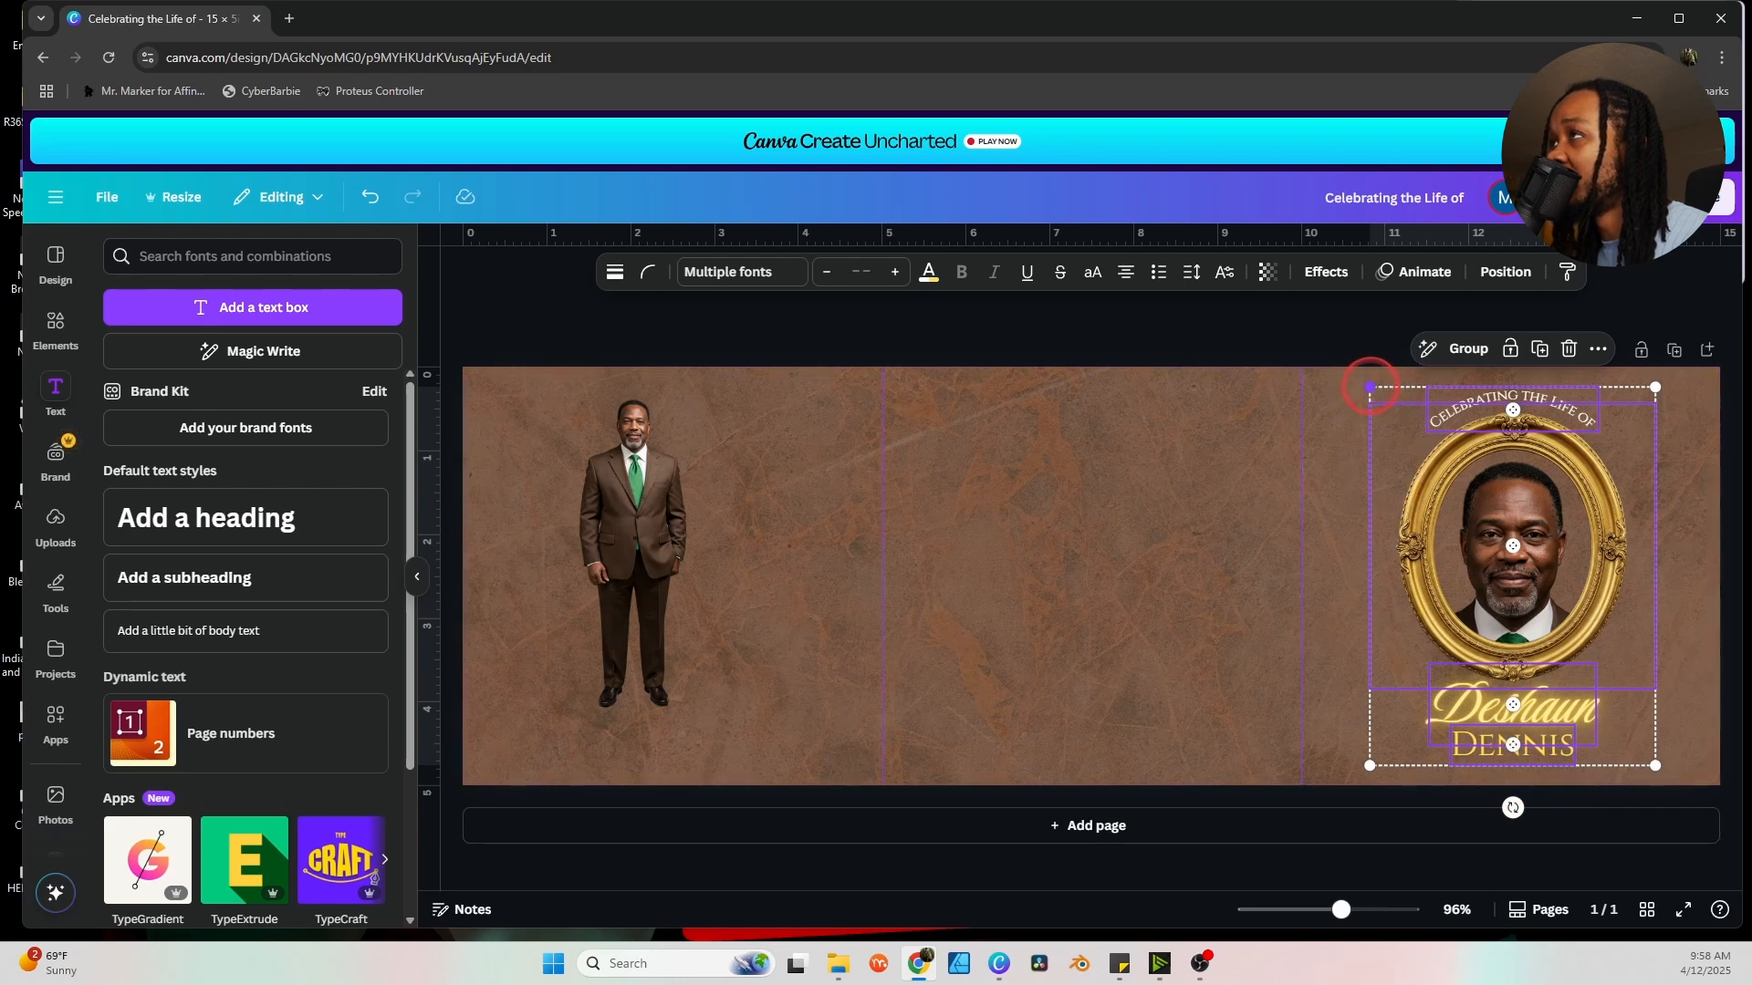
pyautogui.moveTo(1369, 386); pyautogui.dragTo(1393, 418)
pyautogui.moveTo(1551, 579); pyautogui.dragTo(1542, 560)
pyautogui.moveTo(1385, 398); pyautogui.dragTo(1395, 410)
pyautogui.moveTo(1534, 564); pyautogui.dragTo(1522, 553)
pyautogui.click(1286, 330)
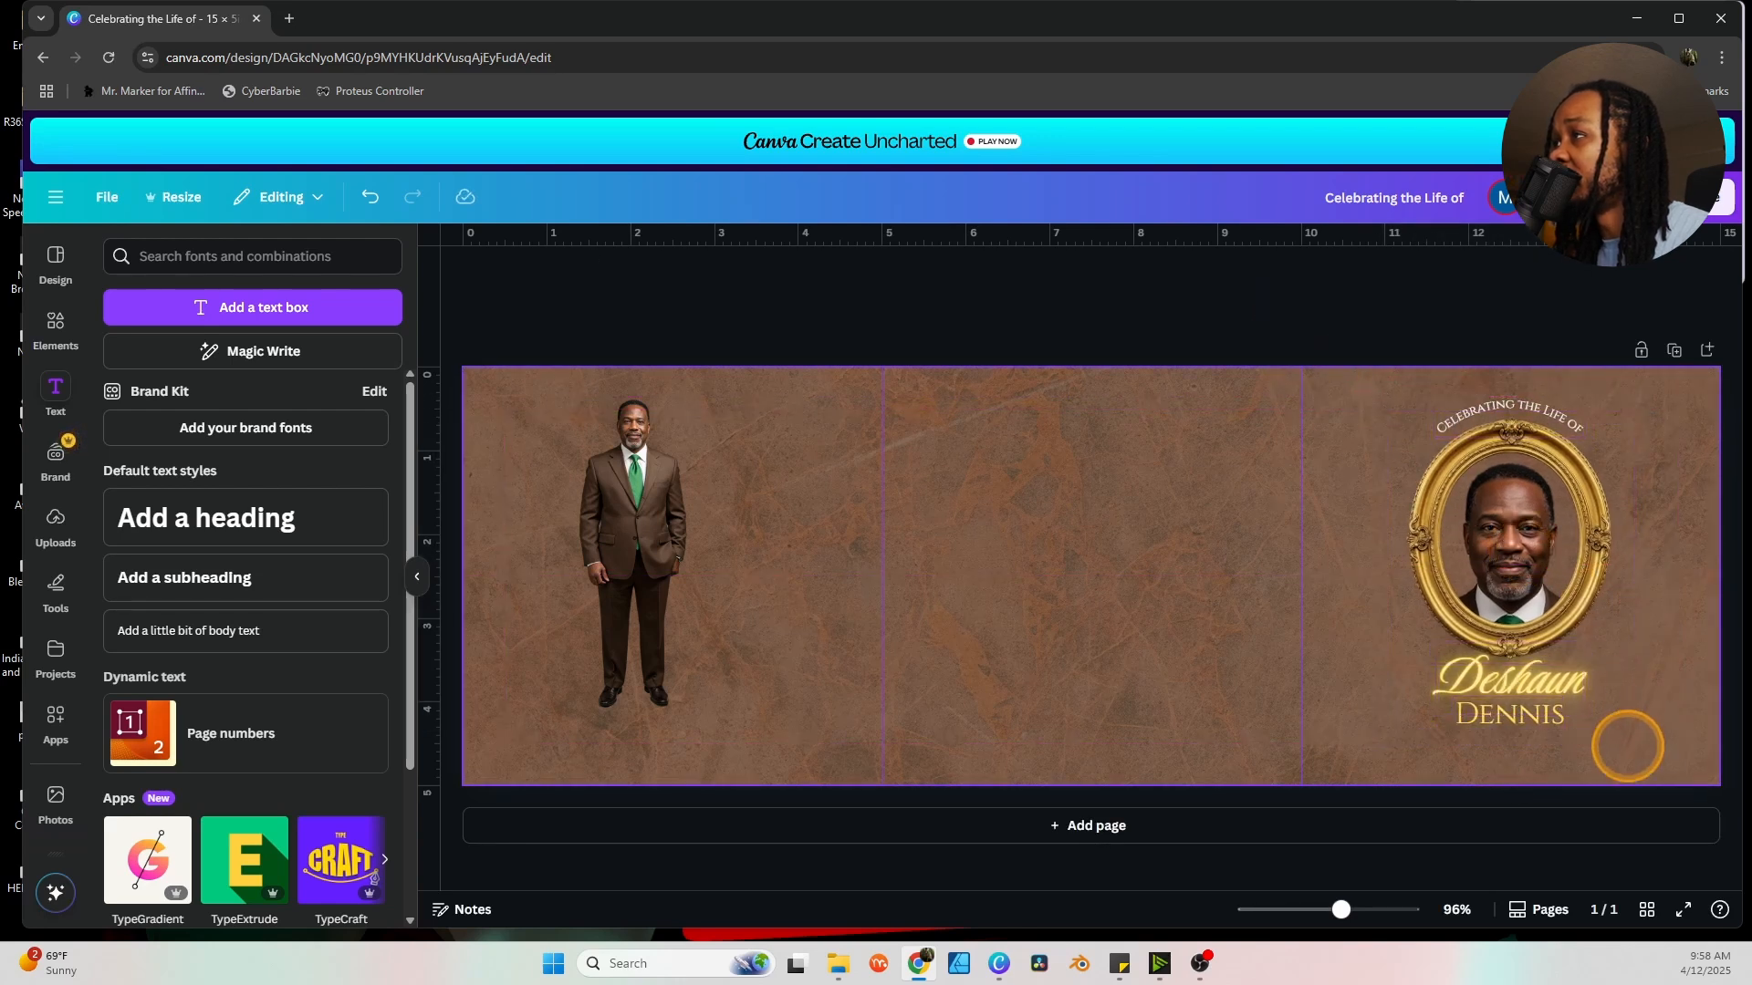
# Enlarge the surname to Cinzel size 34.7 so it nearly spans the frame's width.
pyautogui.click(1533, 718)
pyautogui.click(890, 271)
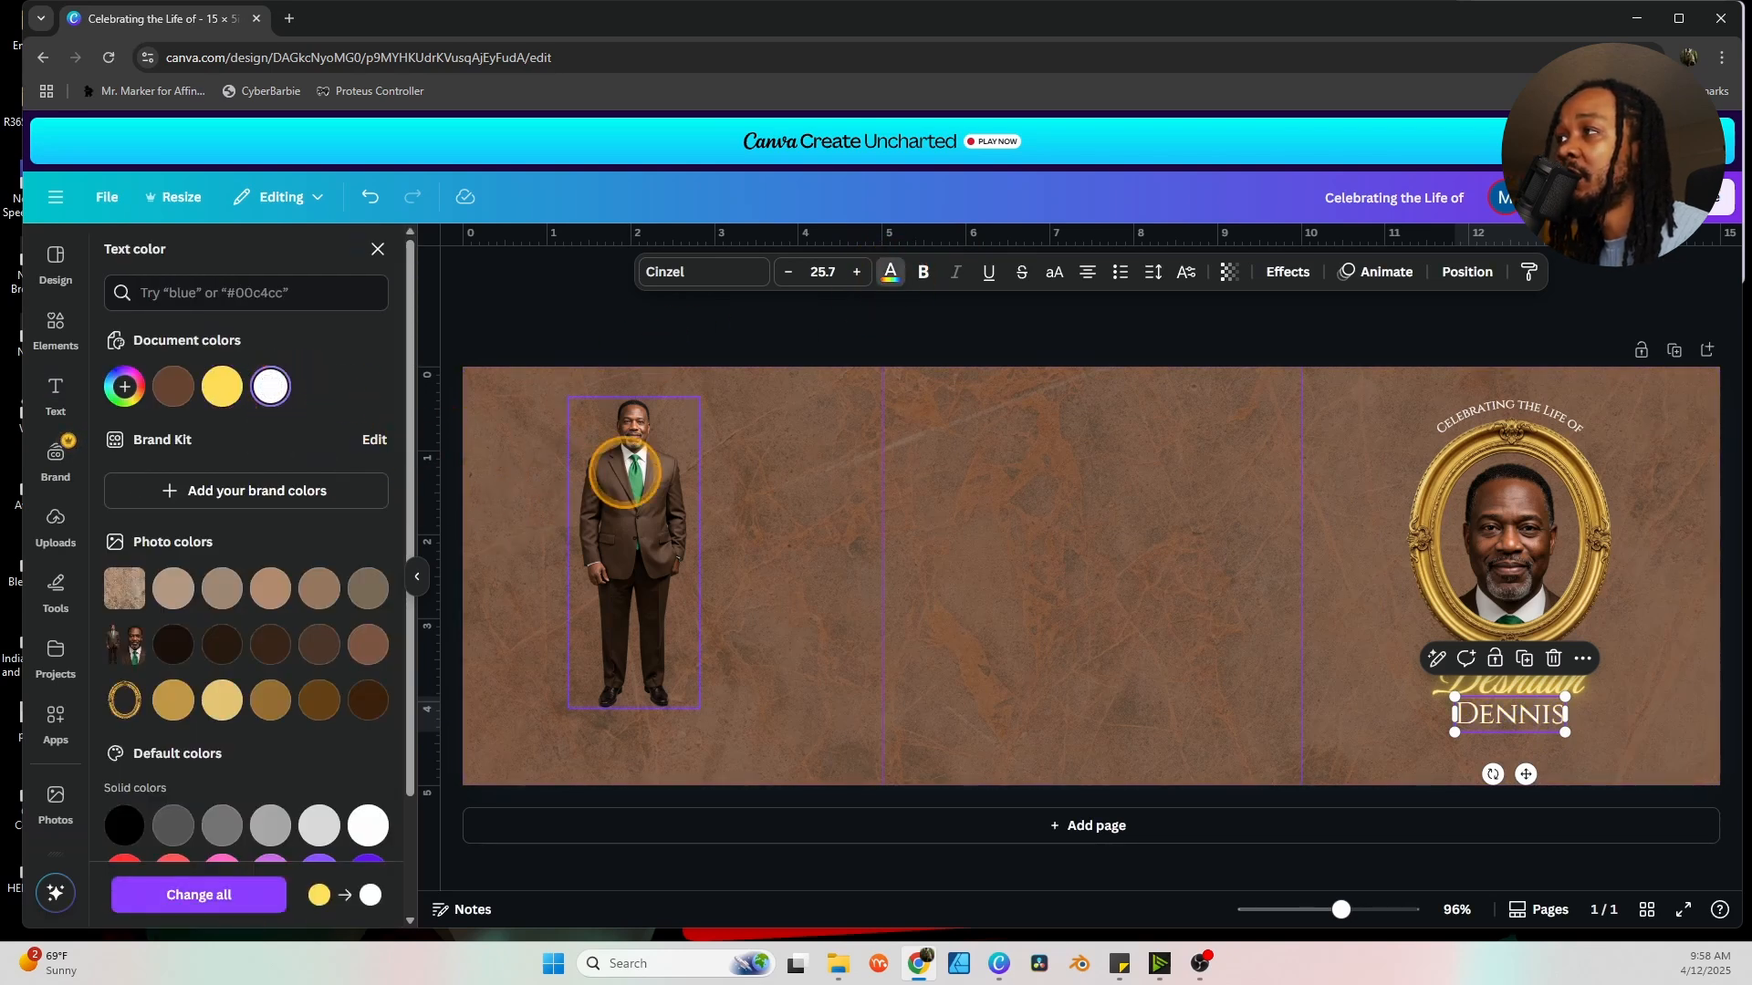
pyautogui.click(1140, 606)
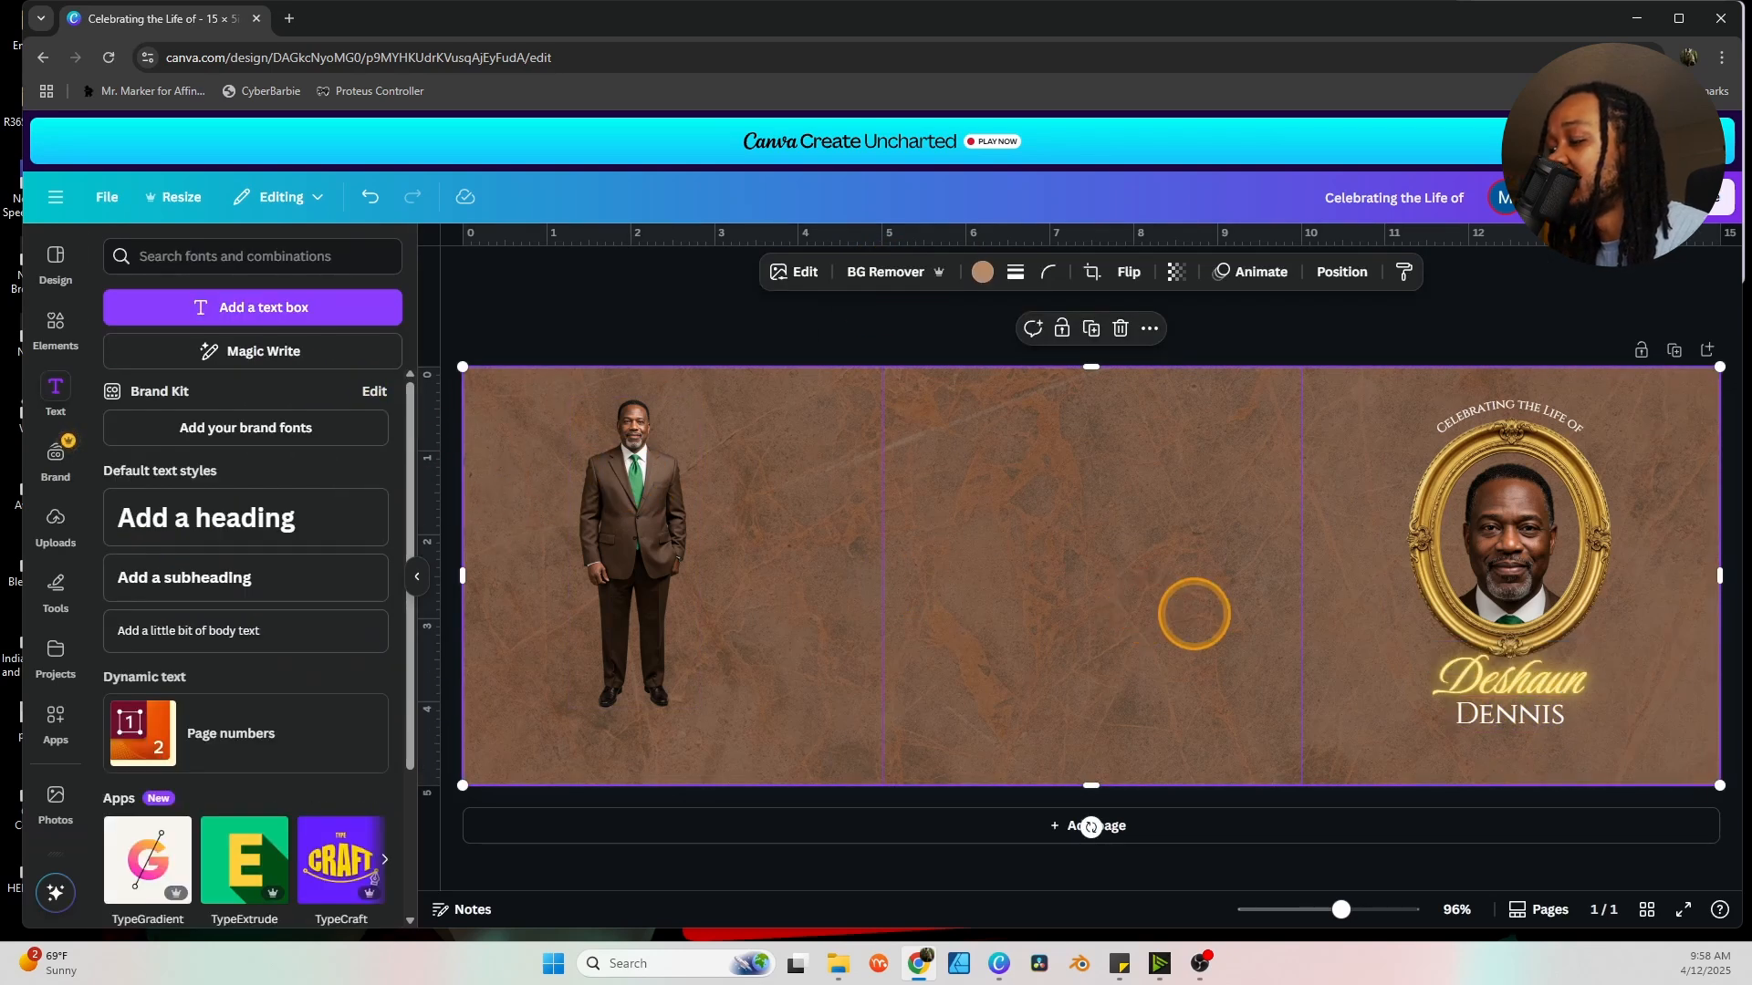
pyautogui.click(1522, 720)
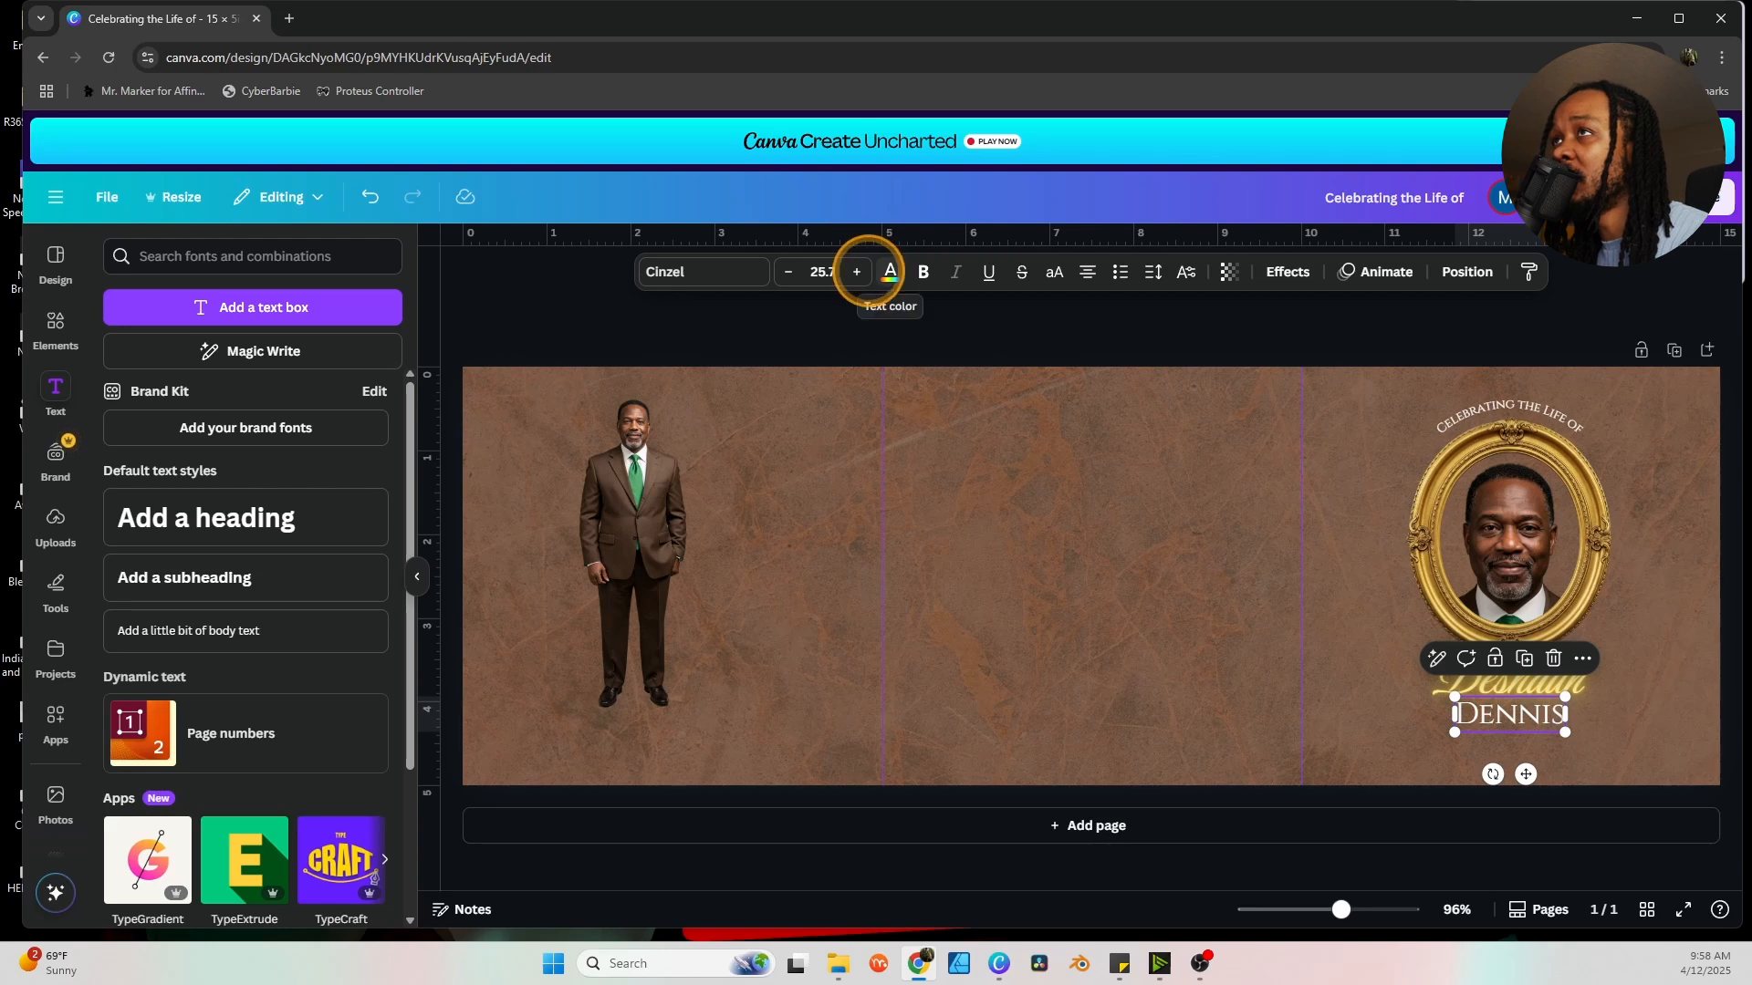
pyautogui.click(858, 272)
pyautogui.click(858, 271)
pyautogui.click(858, 272)
pyautogui.click(858, 272)
pyautogui.click(858, 271)
pyautogui.click(858, 272)
pyautogui.click(858, 272)
pyautogui.click(858, 272)
pyautogui.click(858, 272)
pyautogui.click(1137, 551)
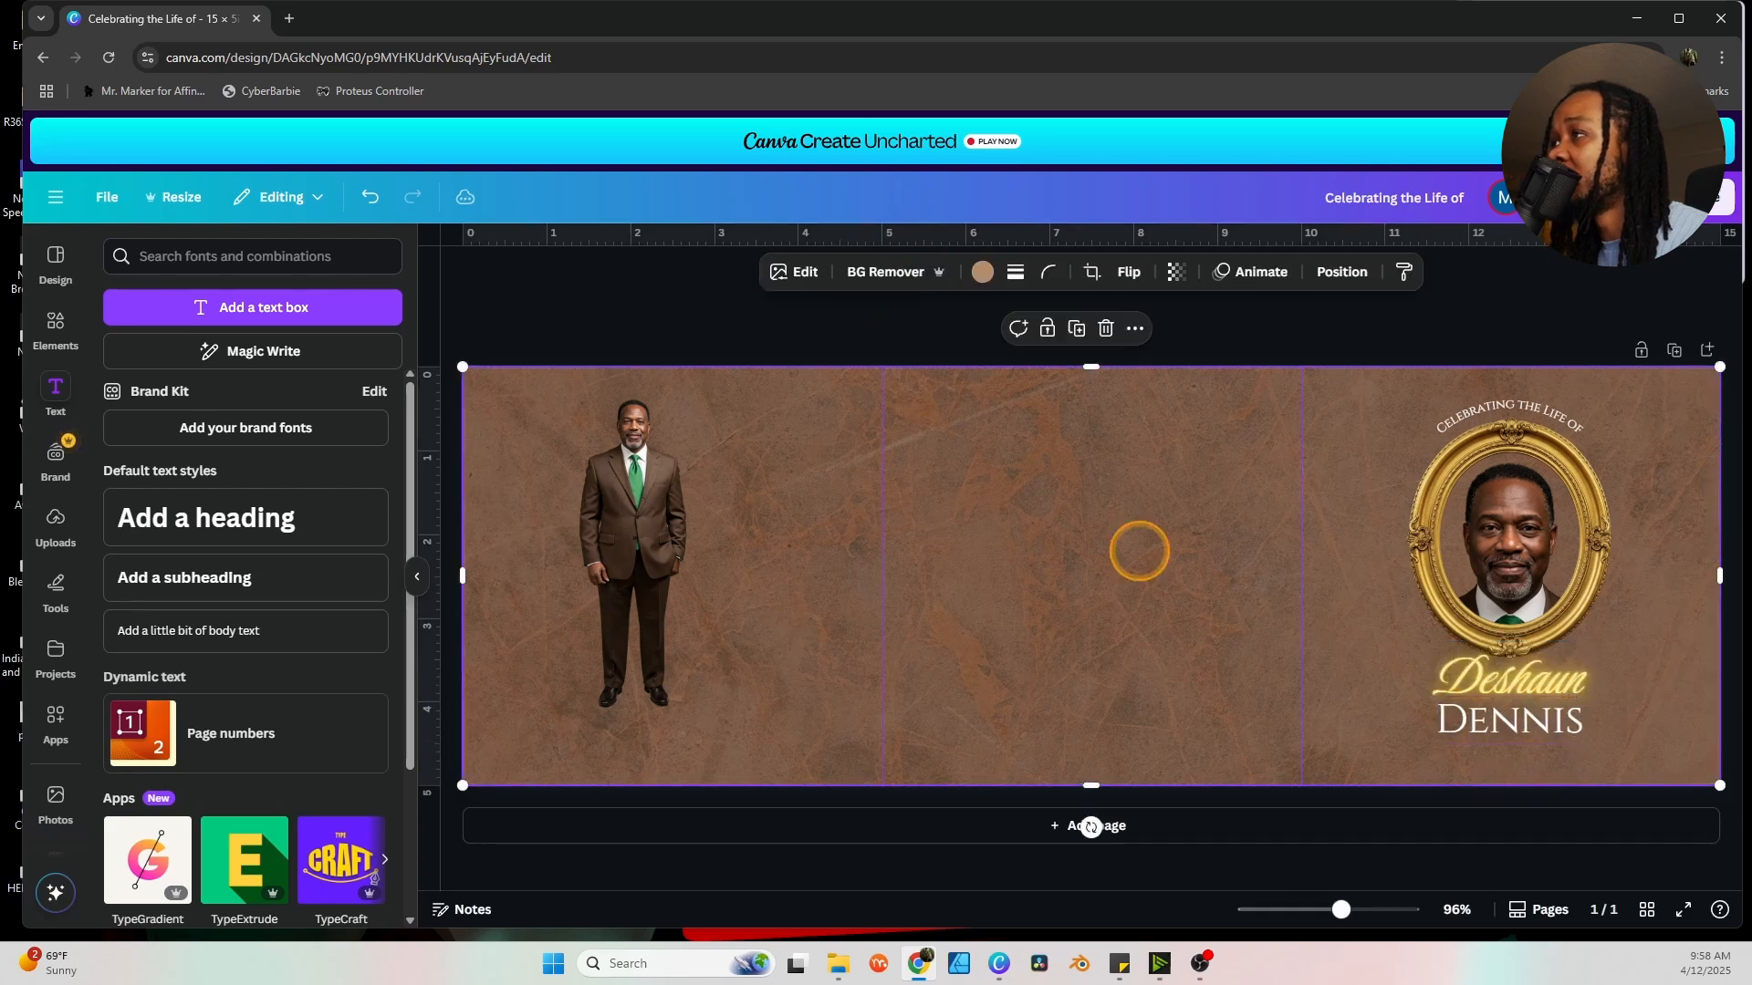
pyautogui.click(1519, 737)
pyautogui.click(1515, 762)
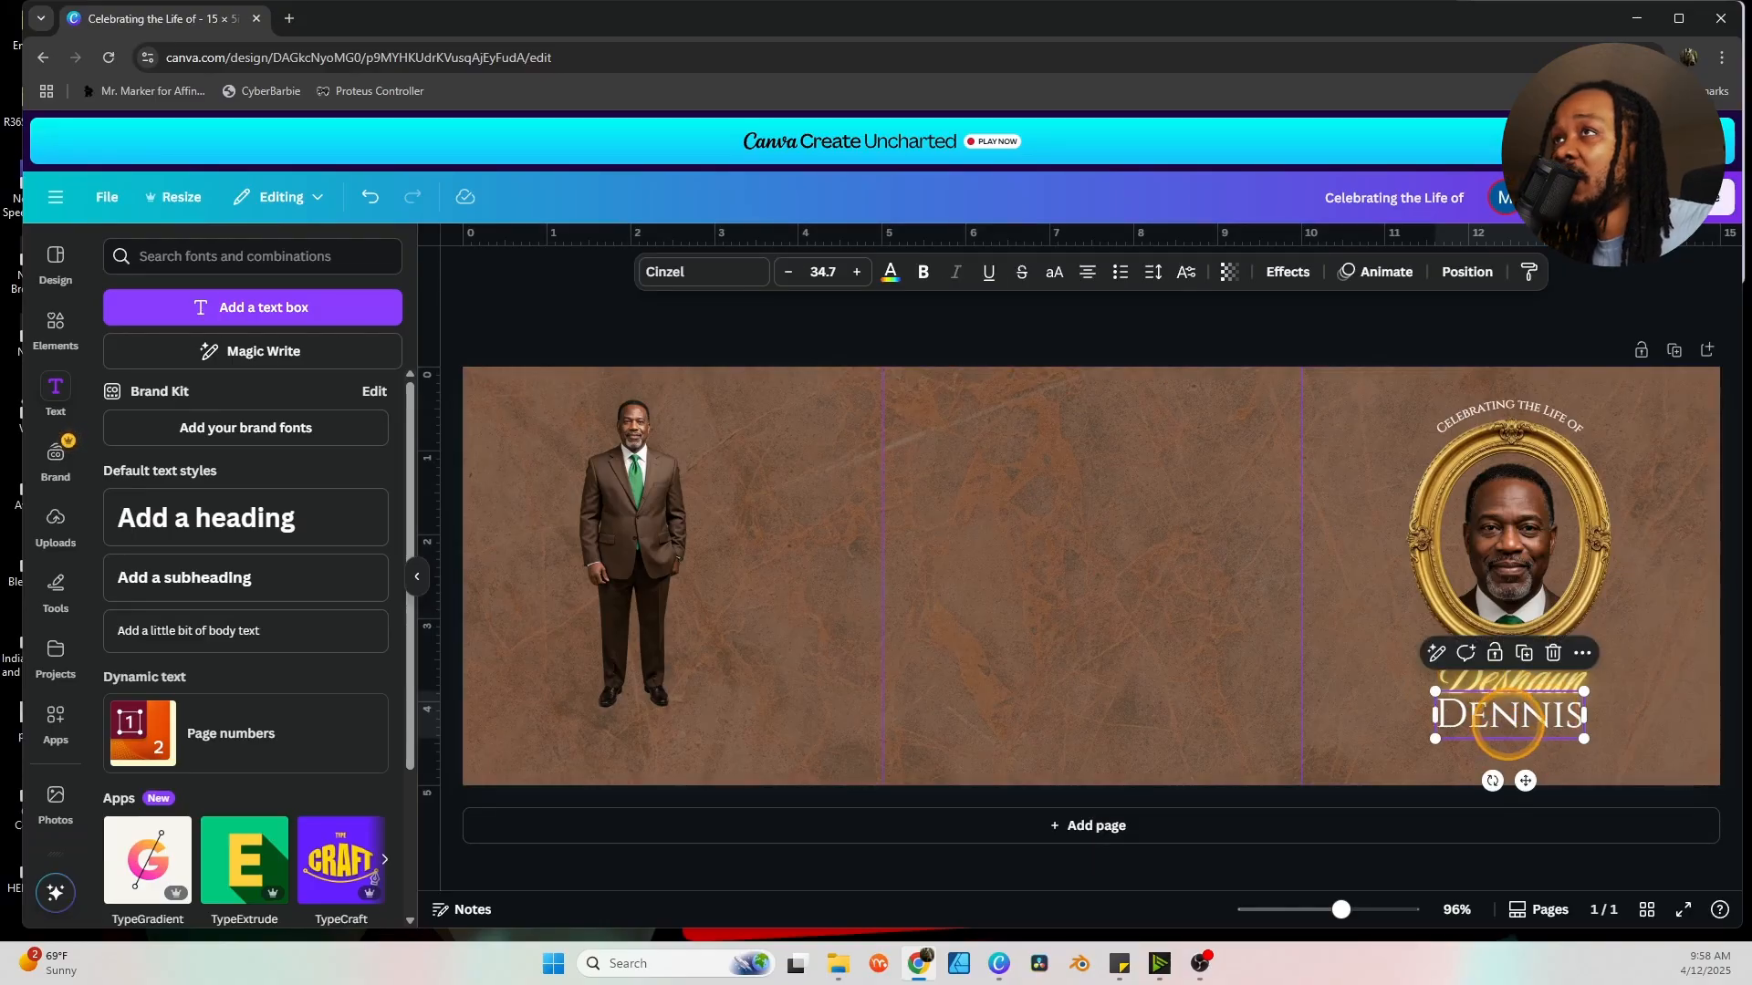
# Add a 'March 8th, 1958 - April 3rd, 2025' dates line under the surname at size 11.
pyautogui.click(1524, 652)
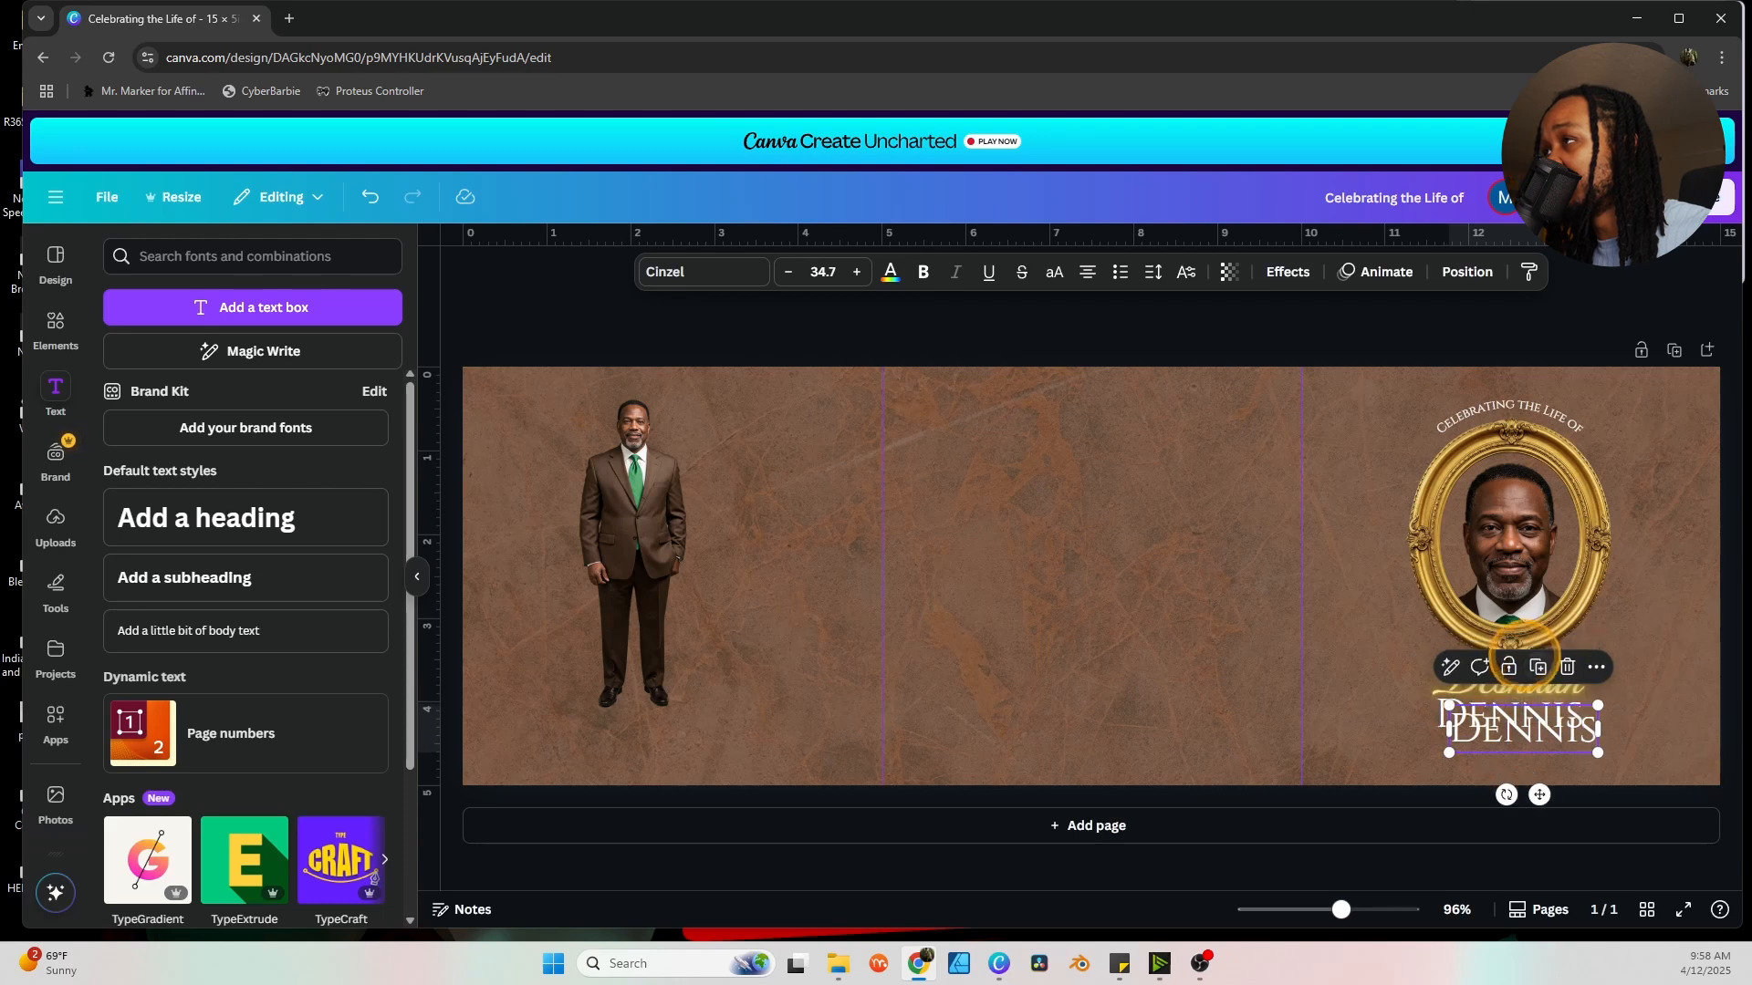
pyautogui.doubleClick(1535, 754)
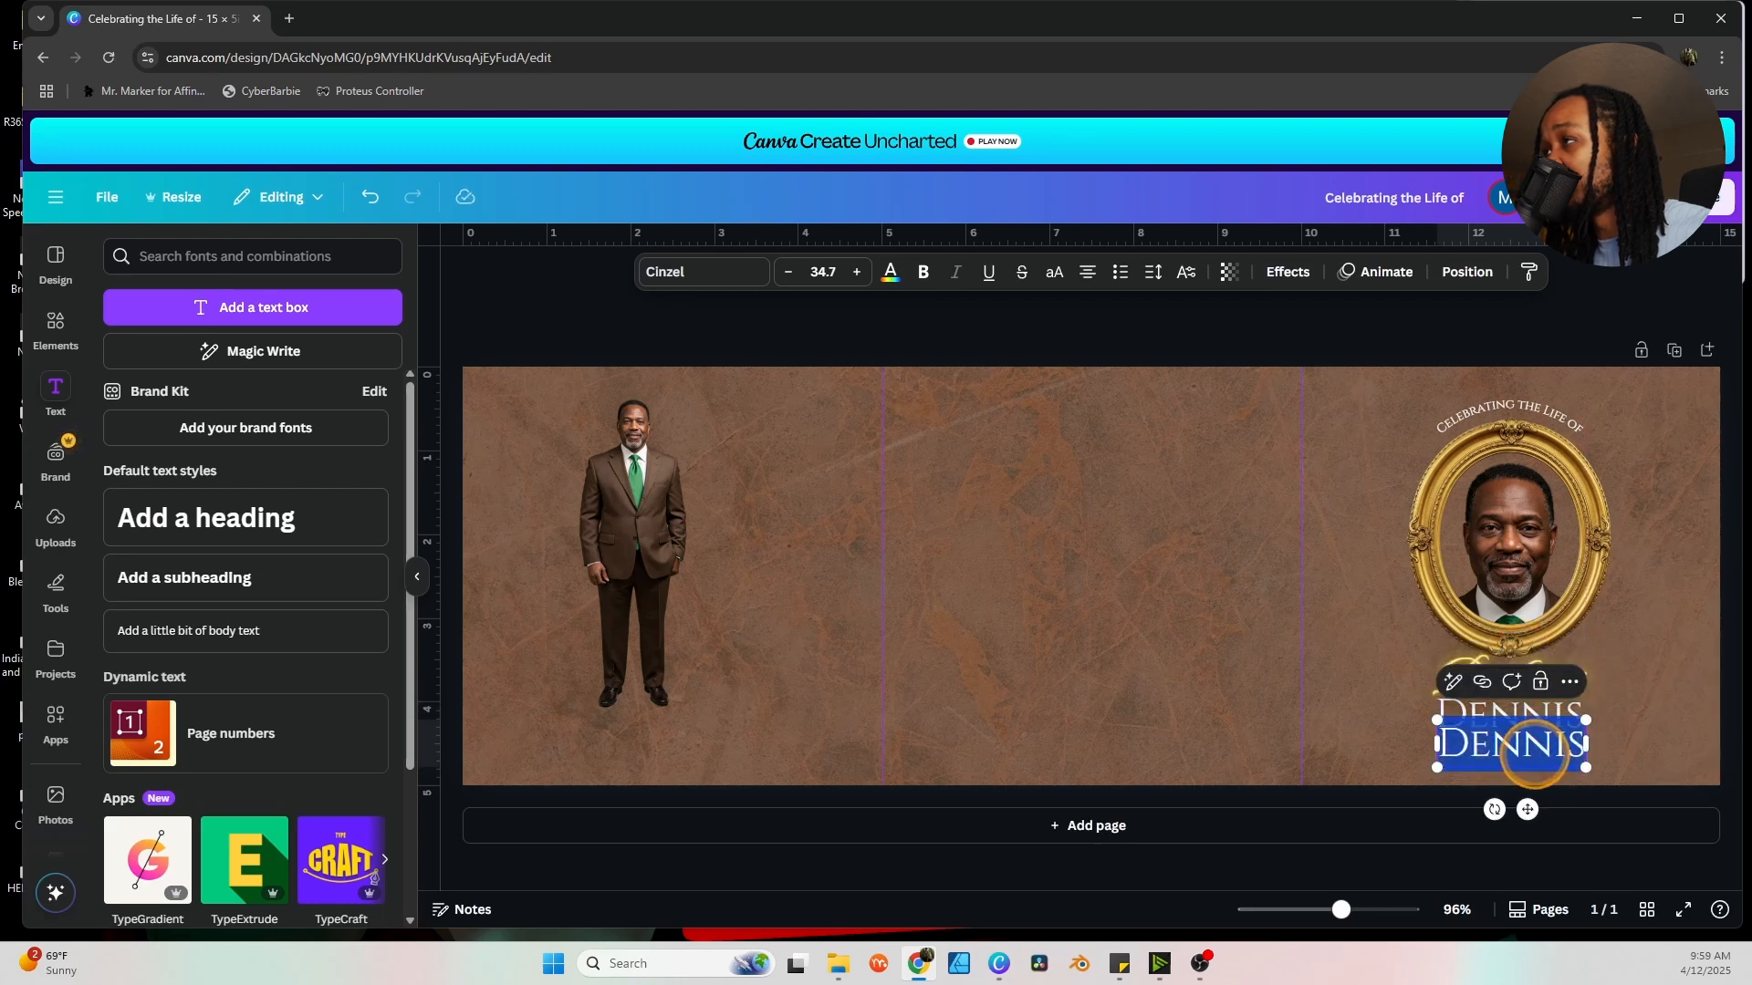
pyautogui.write('M')
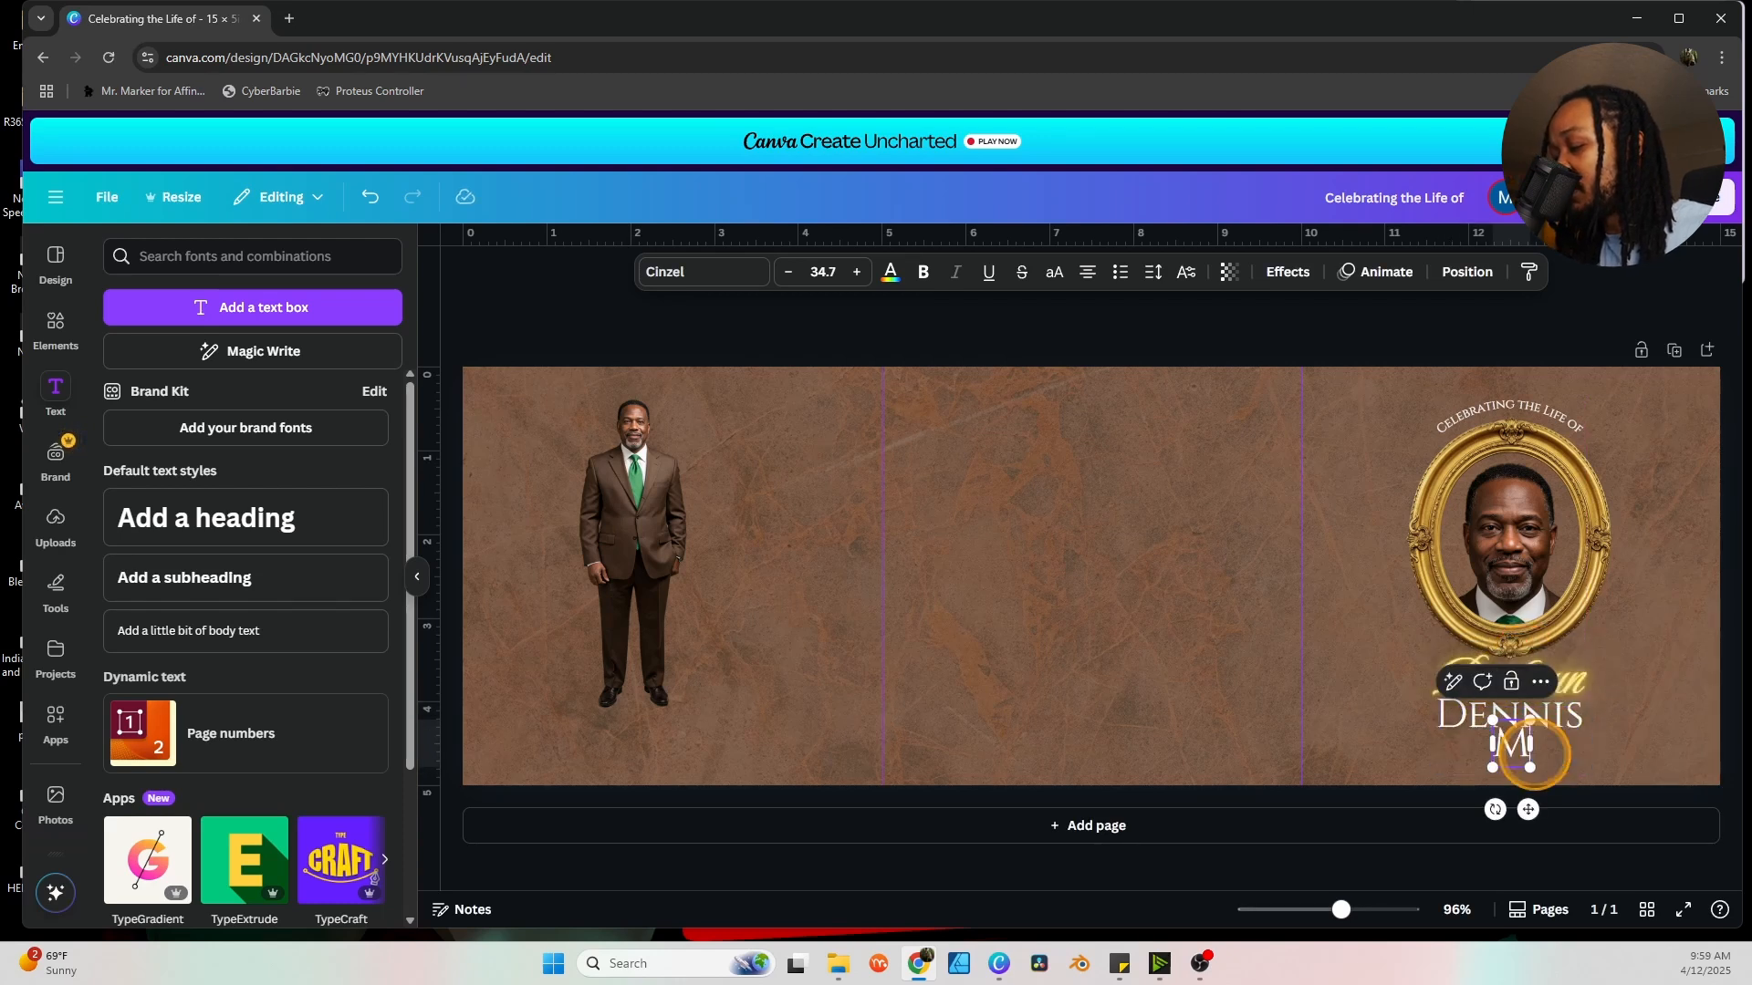
pyautogui.write('arch 8th, 1958 -')
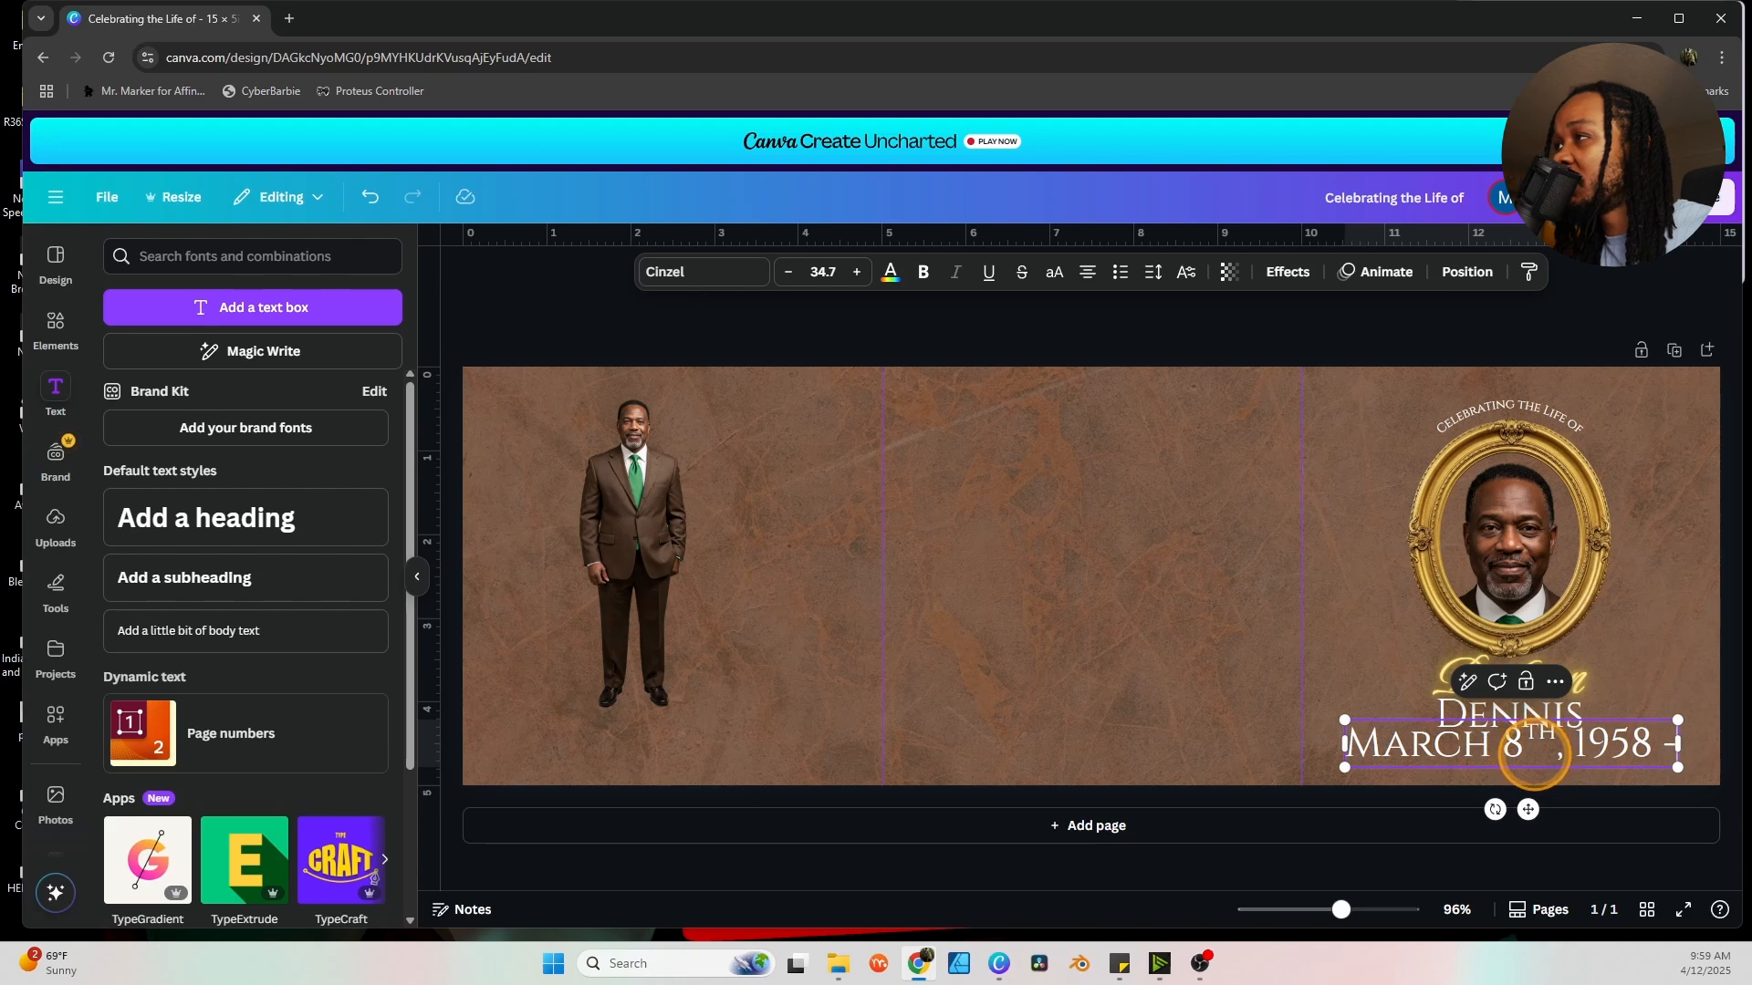
pyautogui.write(' April 3rd, 2025')
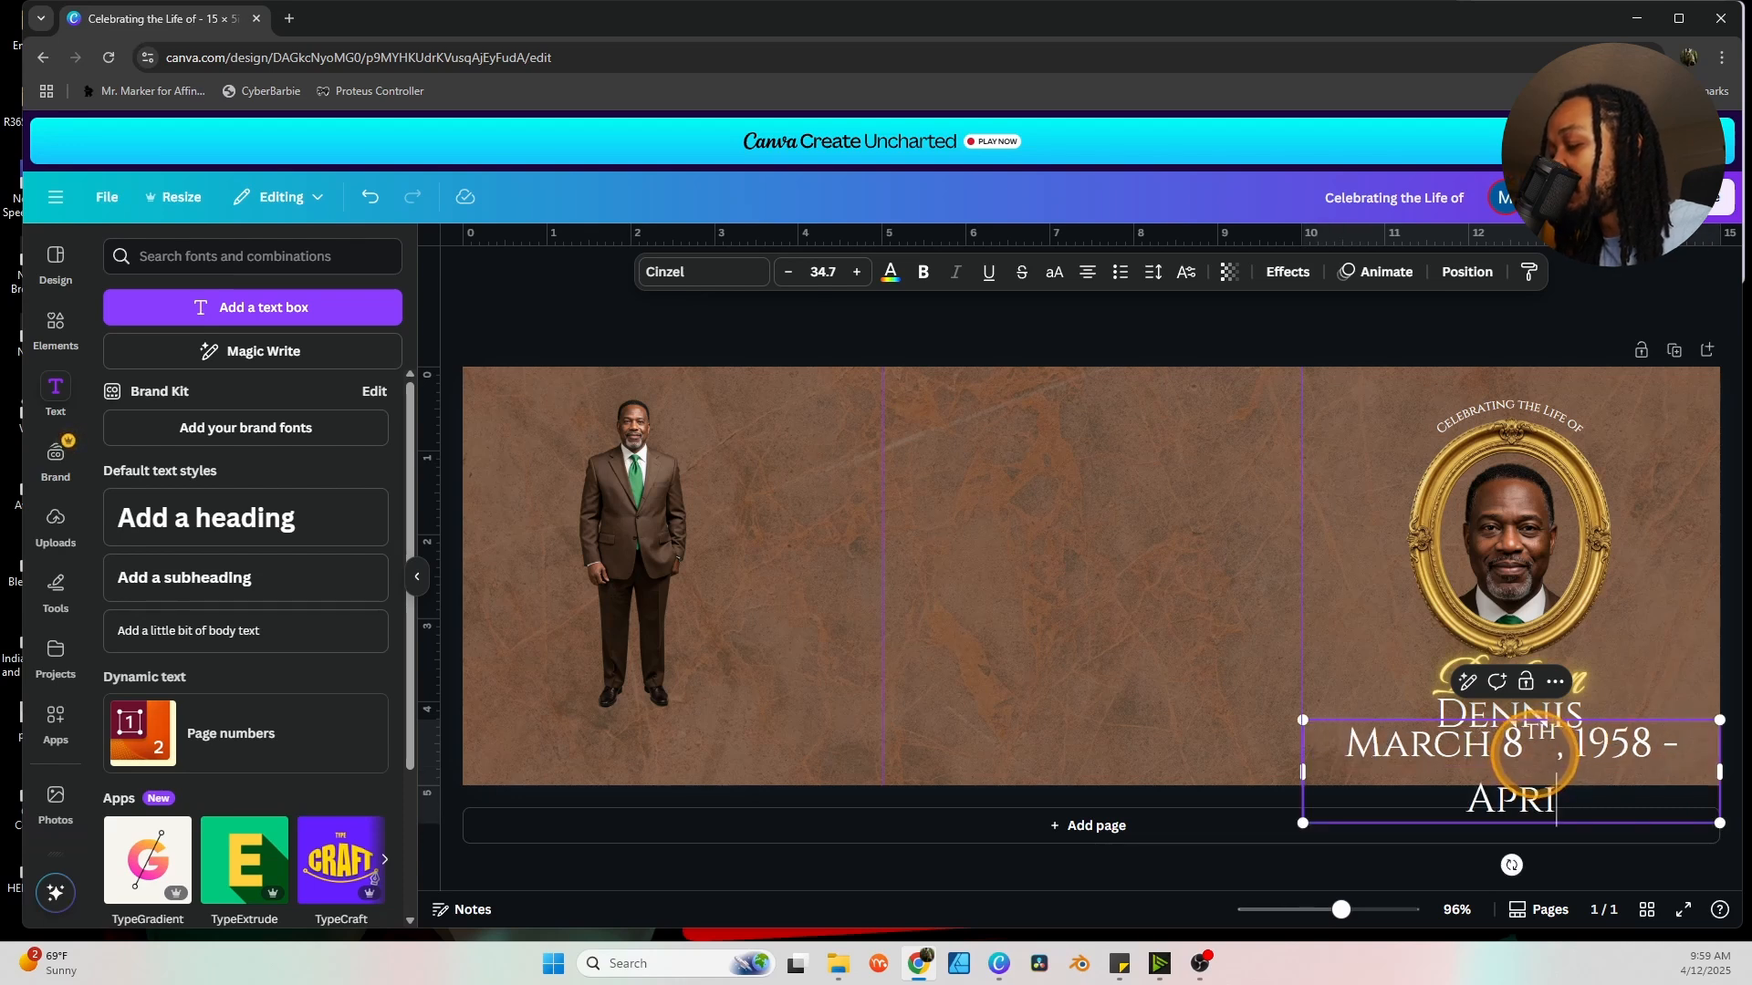
pyautogui.hotkey('ctrl', 'a')
pyautogui.click(811, 271)
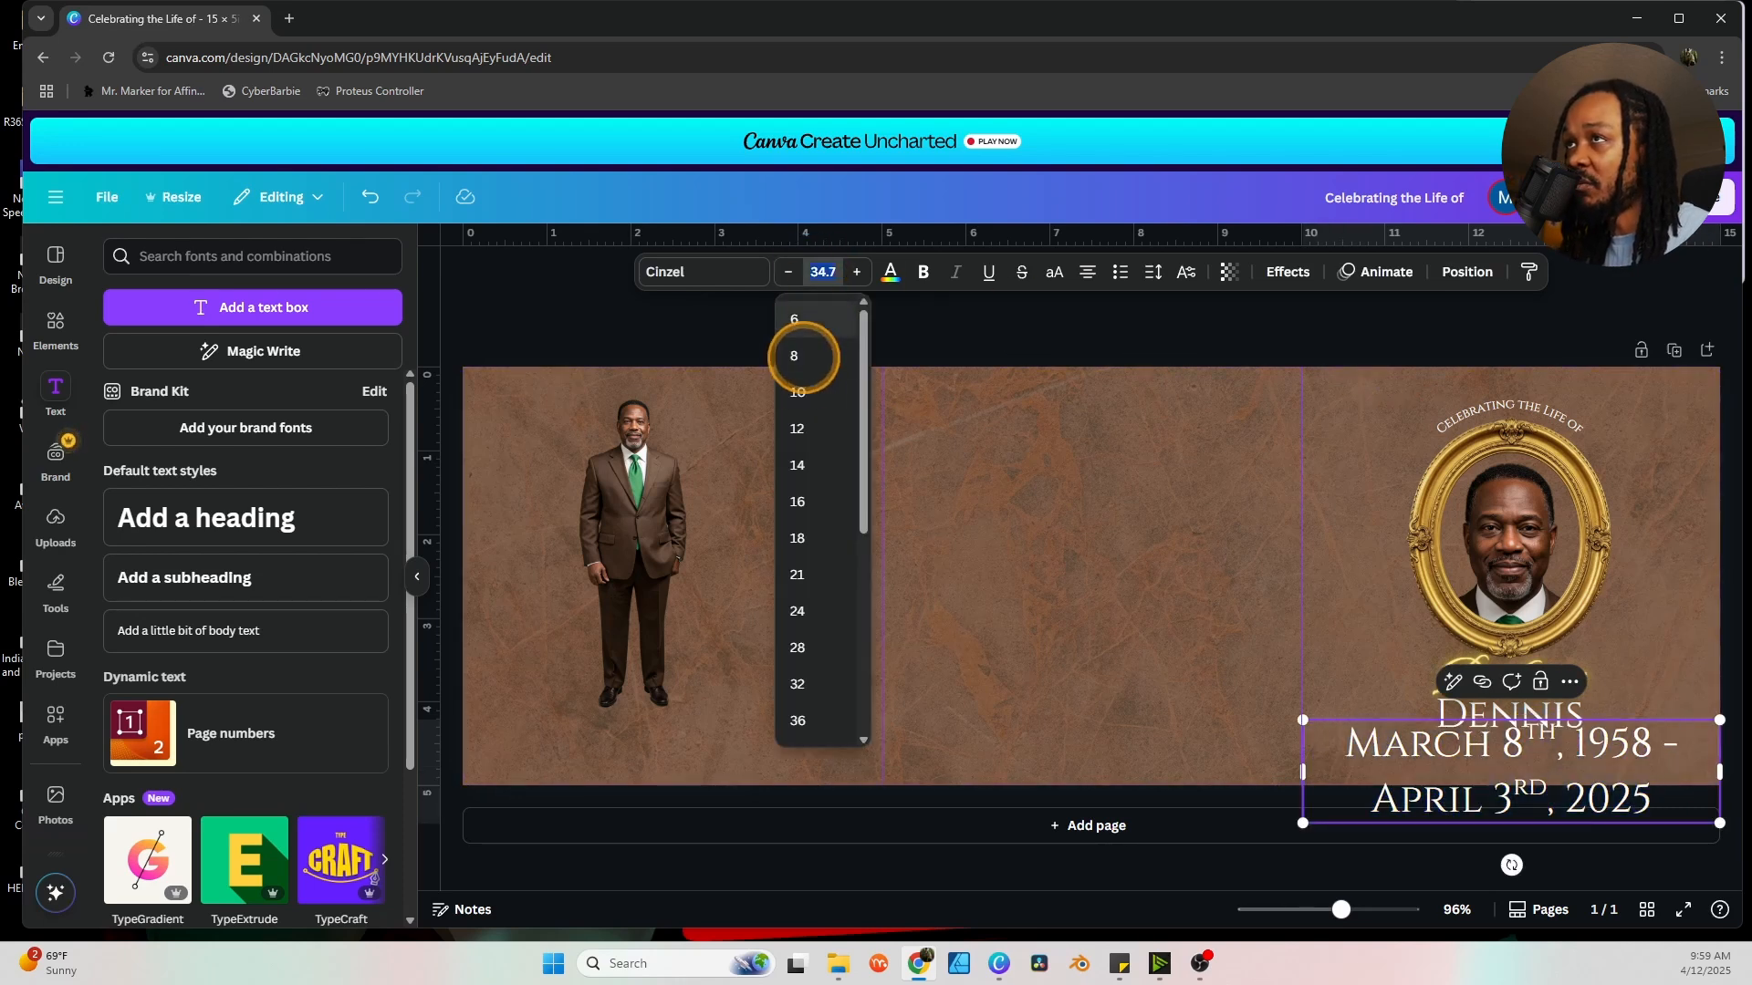
pyautogui.click(796, 429)
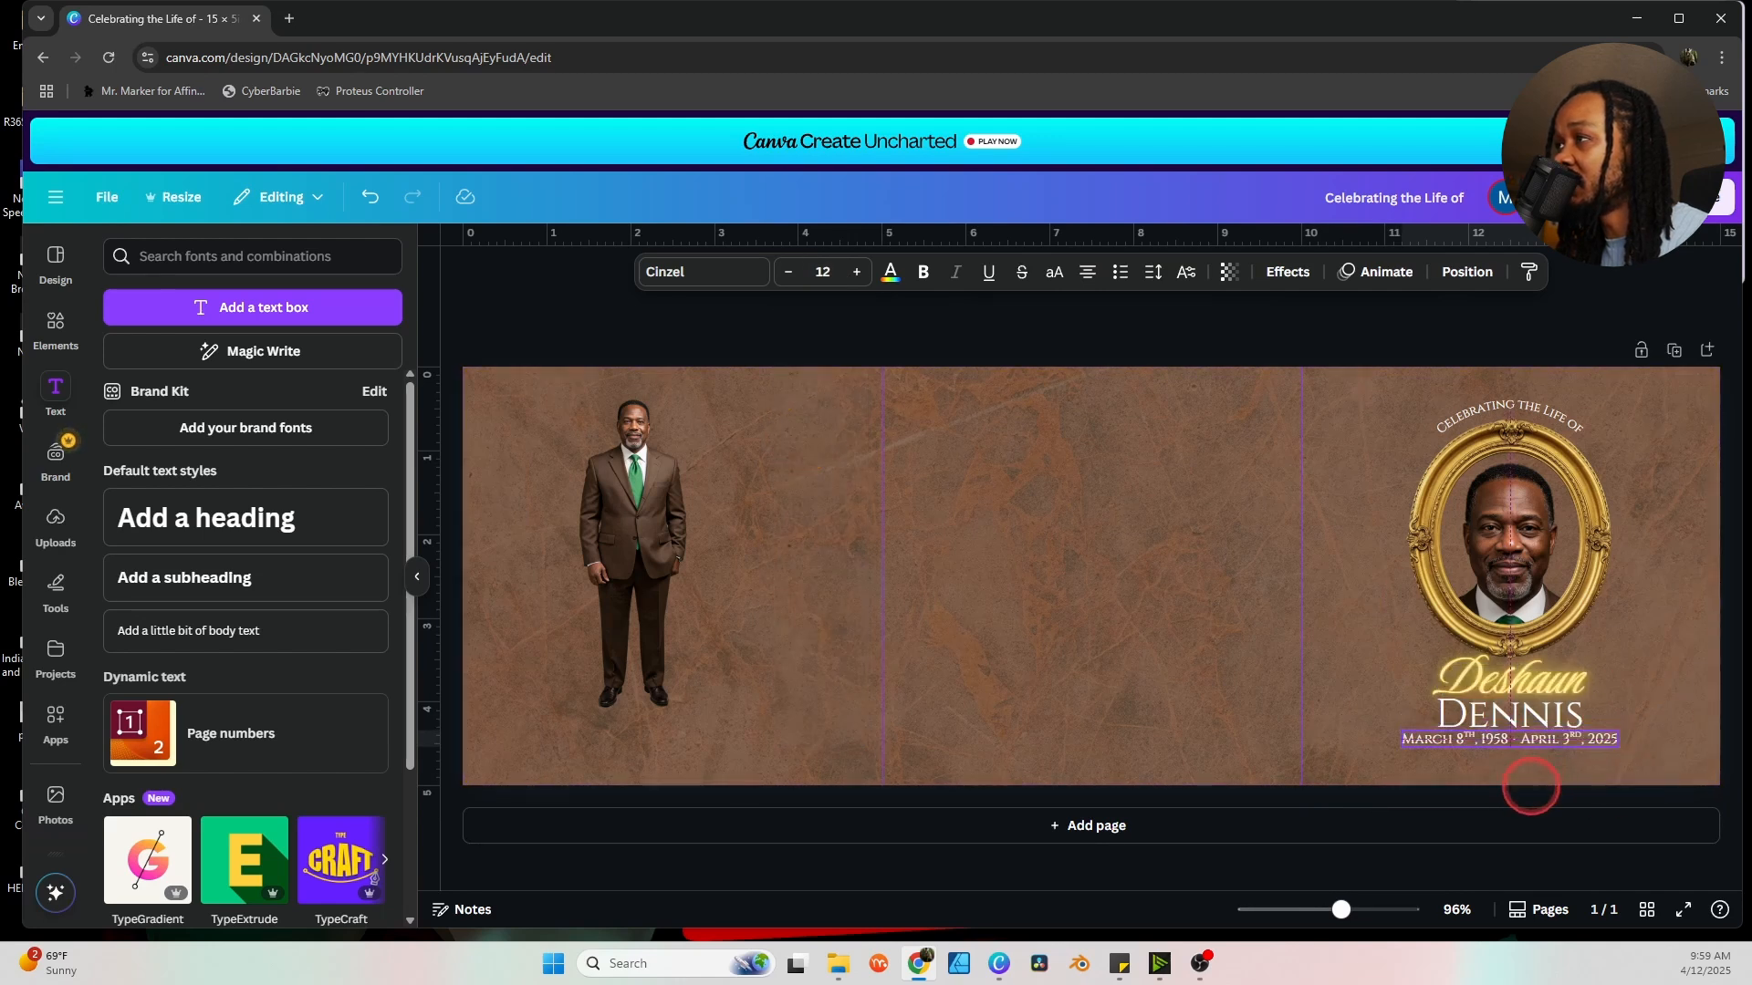
pyautogui.click(1531, 786)
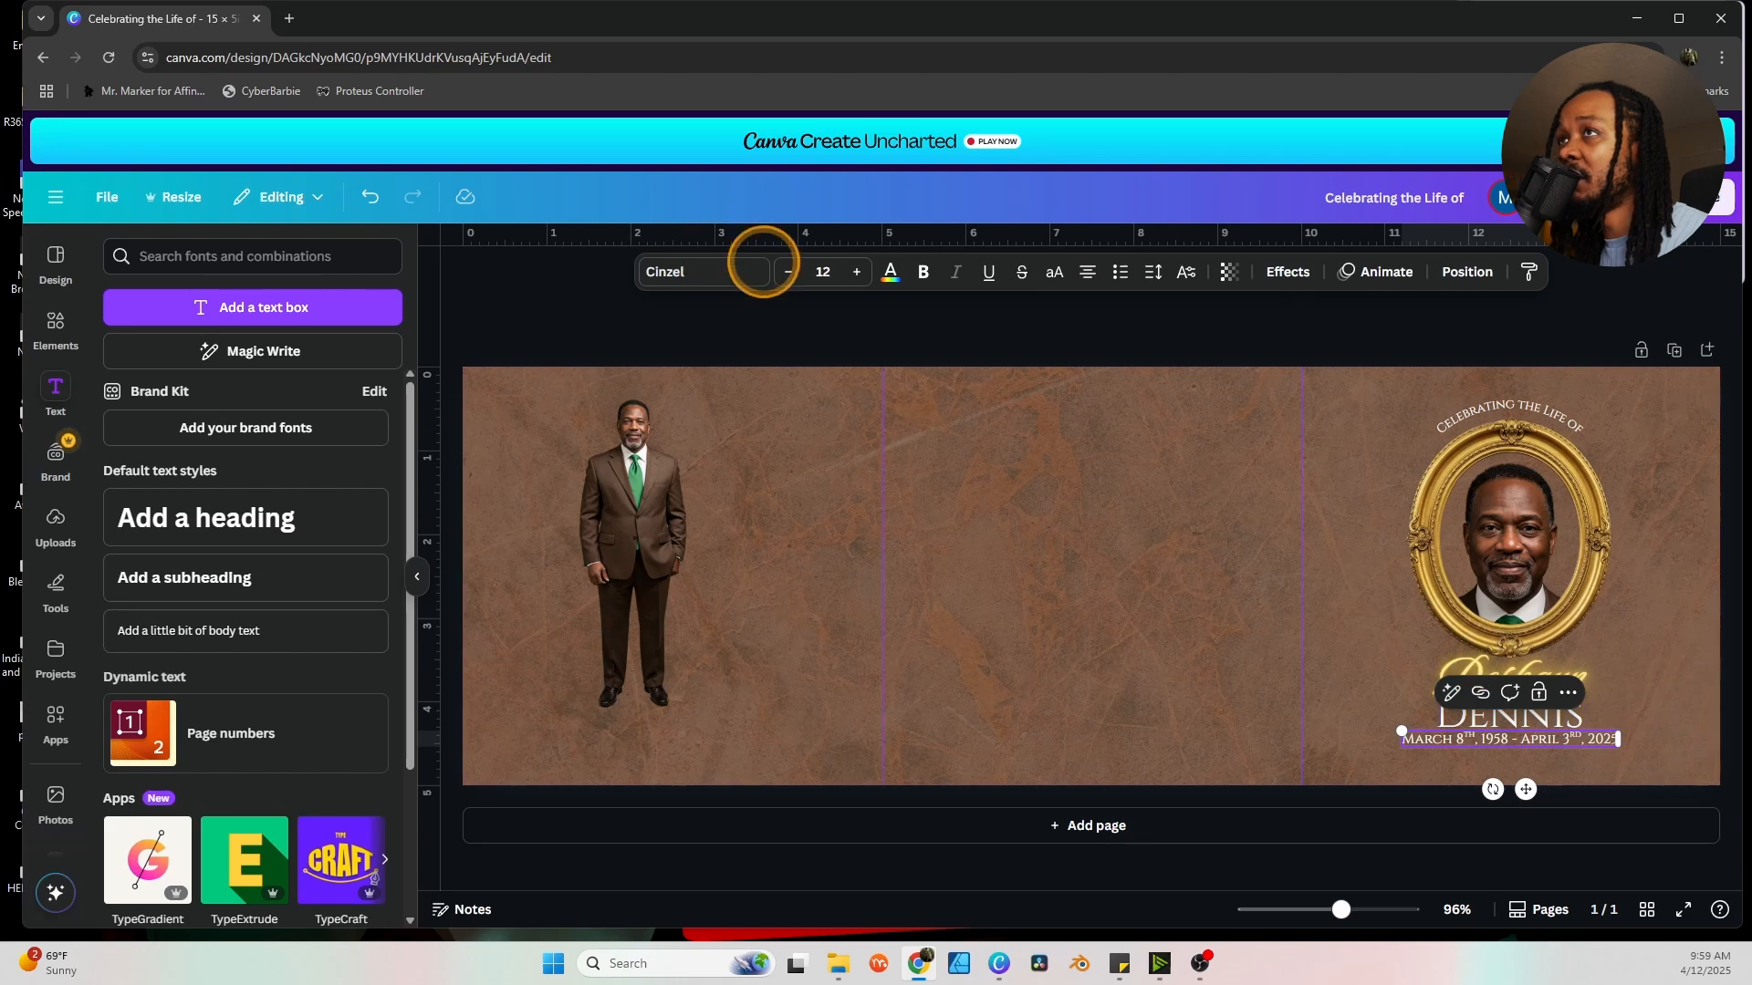
pyautogui.click(1523, 694)
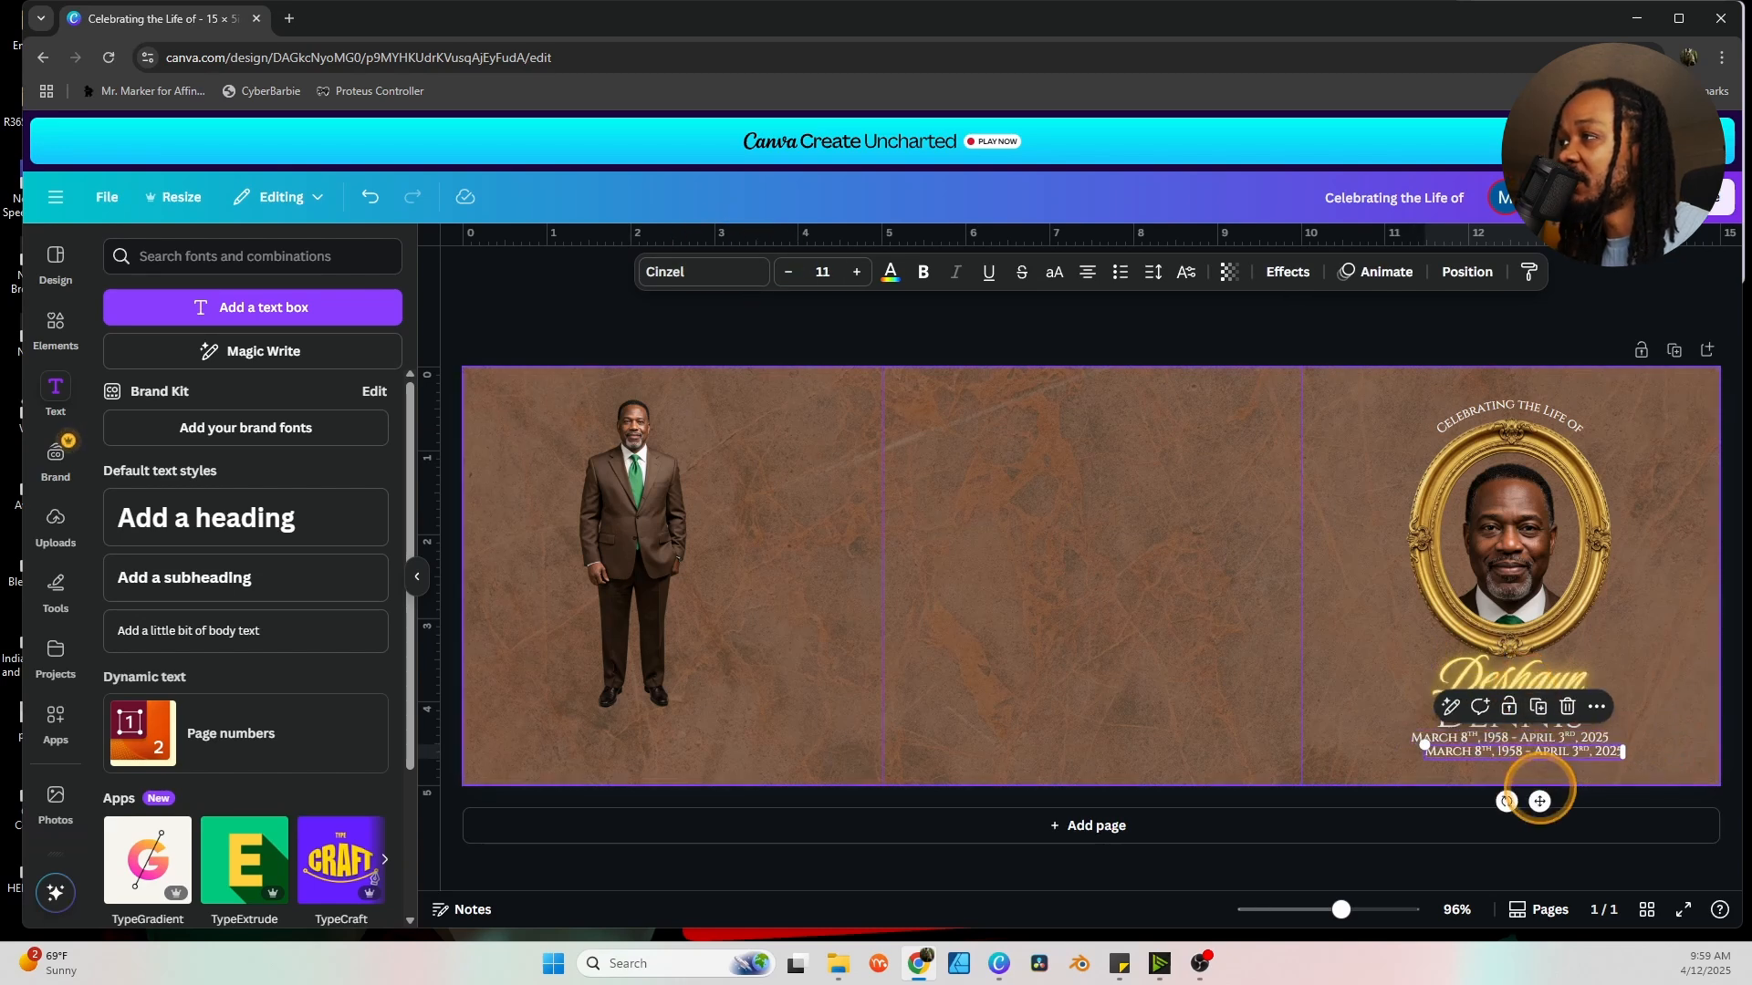
pyautogui.moveTo(1547, 799); pyautogui.dragTo(1535, 800)
# Paste the officiant and church service details beneath the dates line.
pyautogui.hotkey('alt', 'Tab')
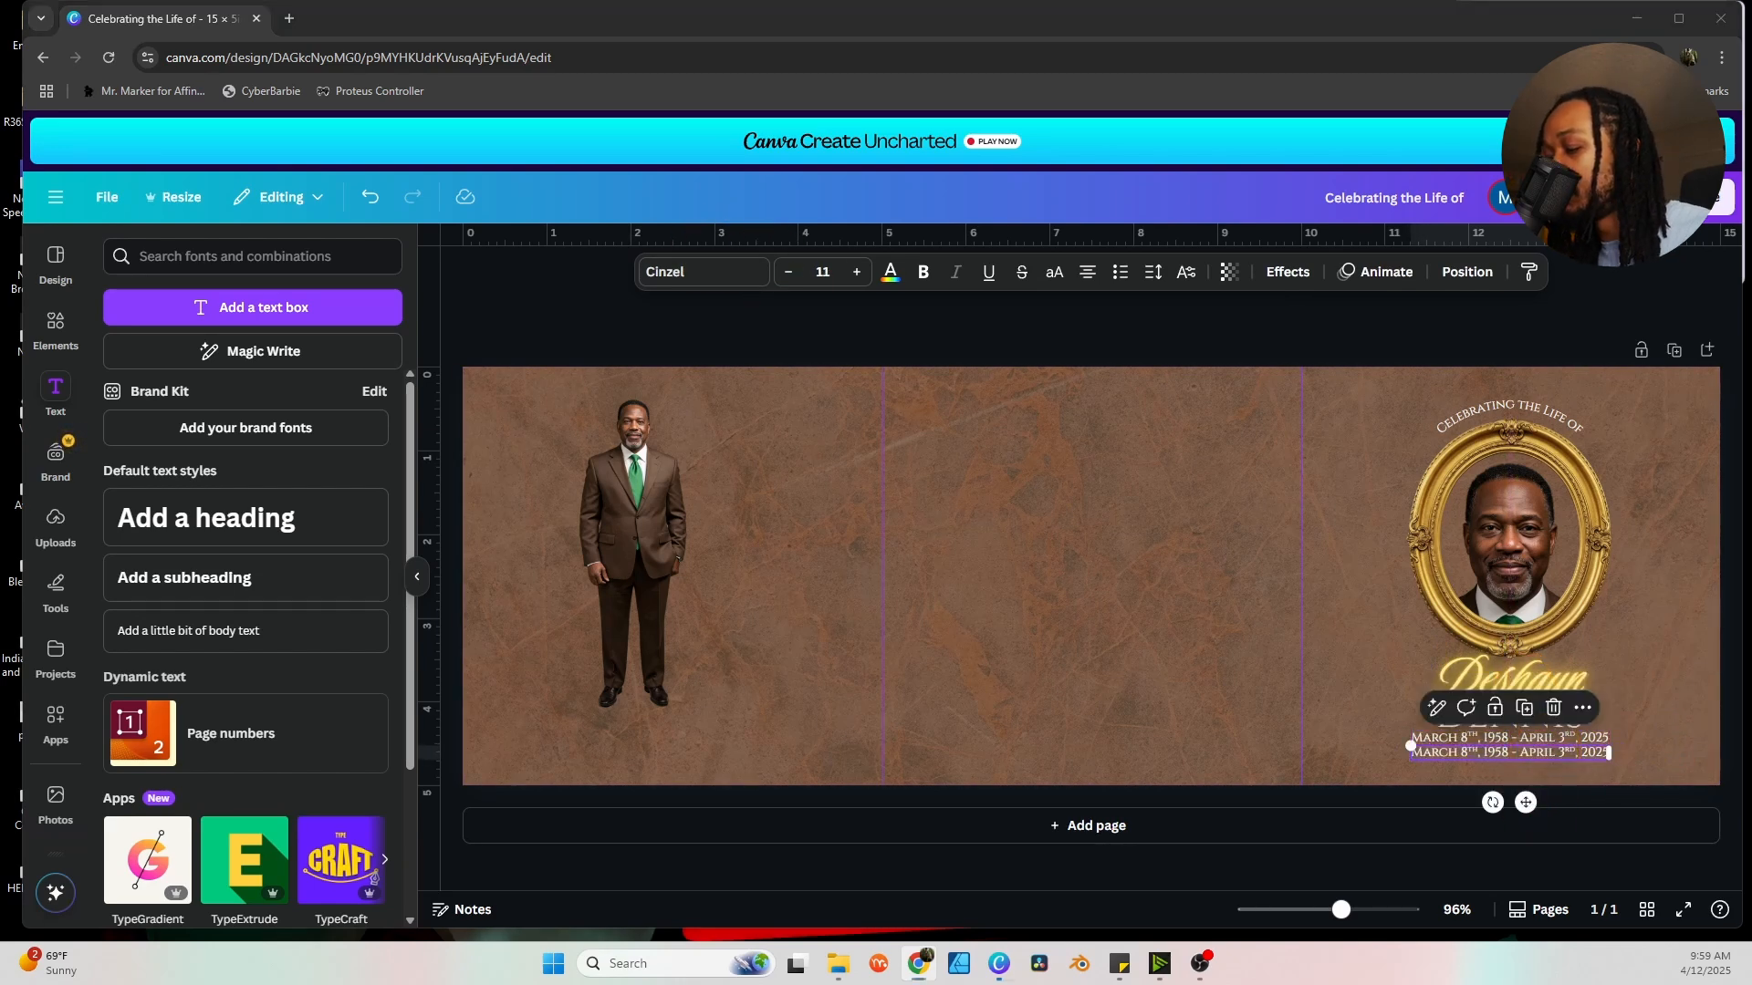
pyautogui.click(1619, 751)
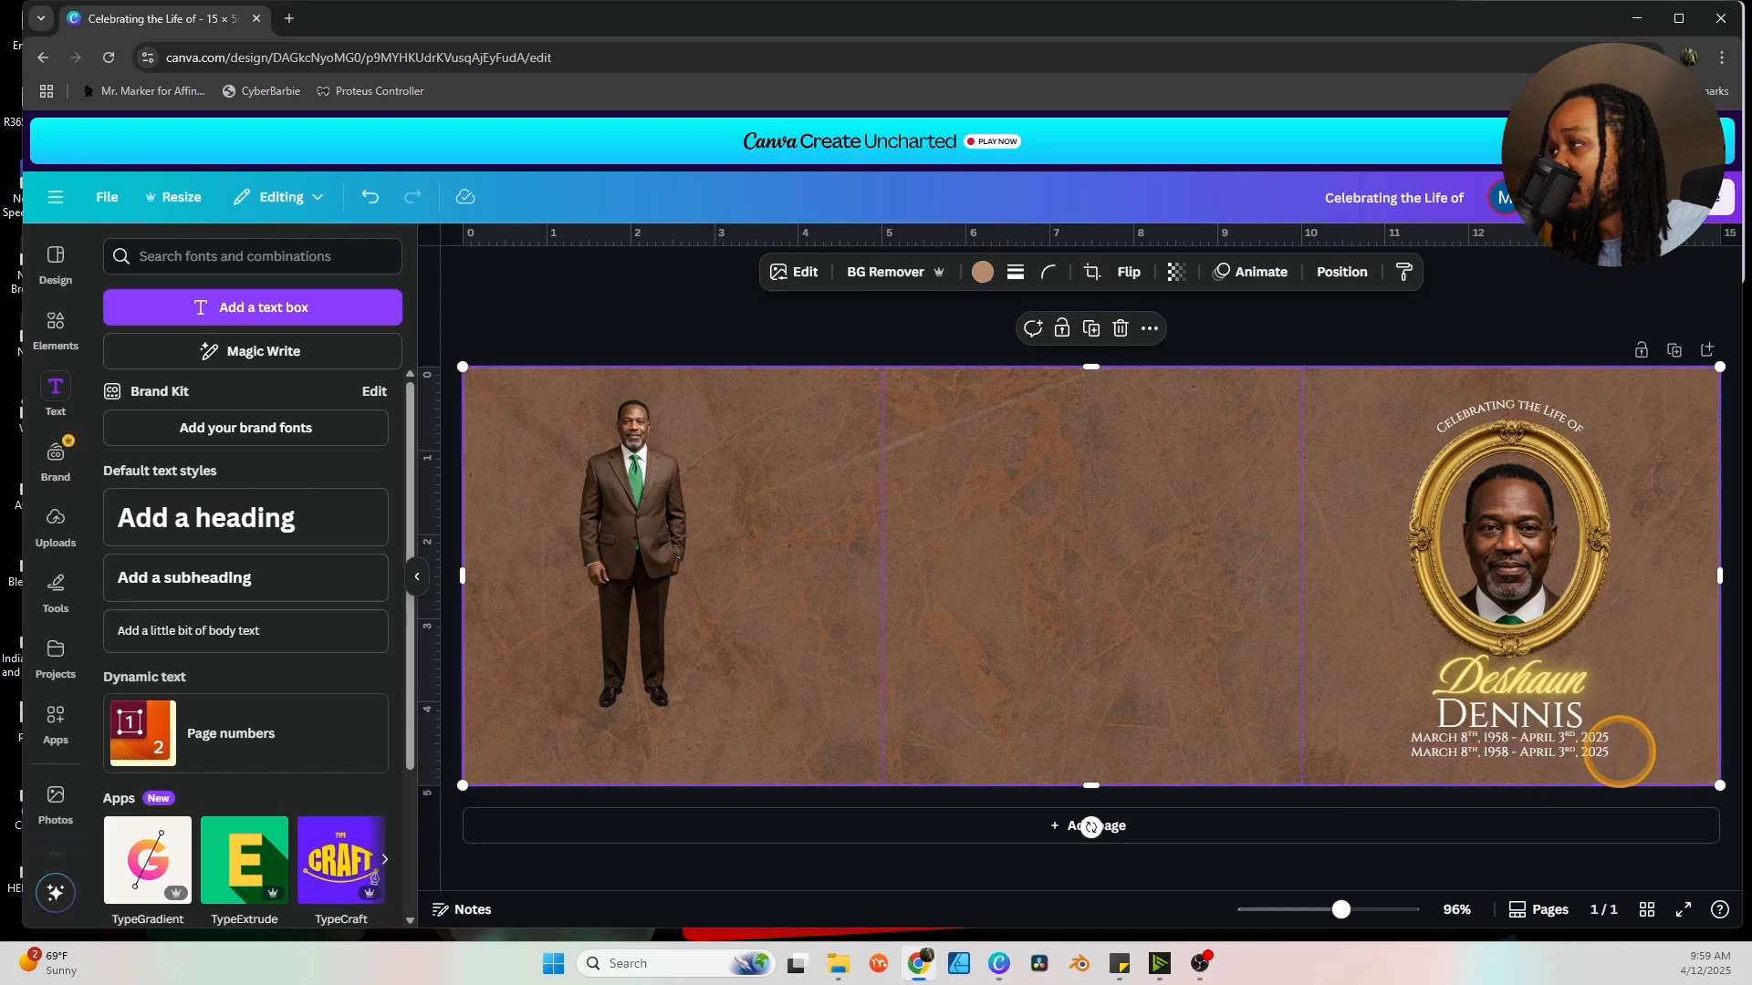
pyautogui.click(1572, 755)
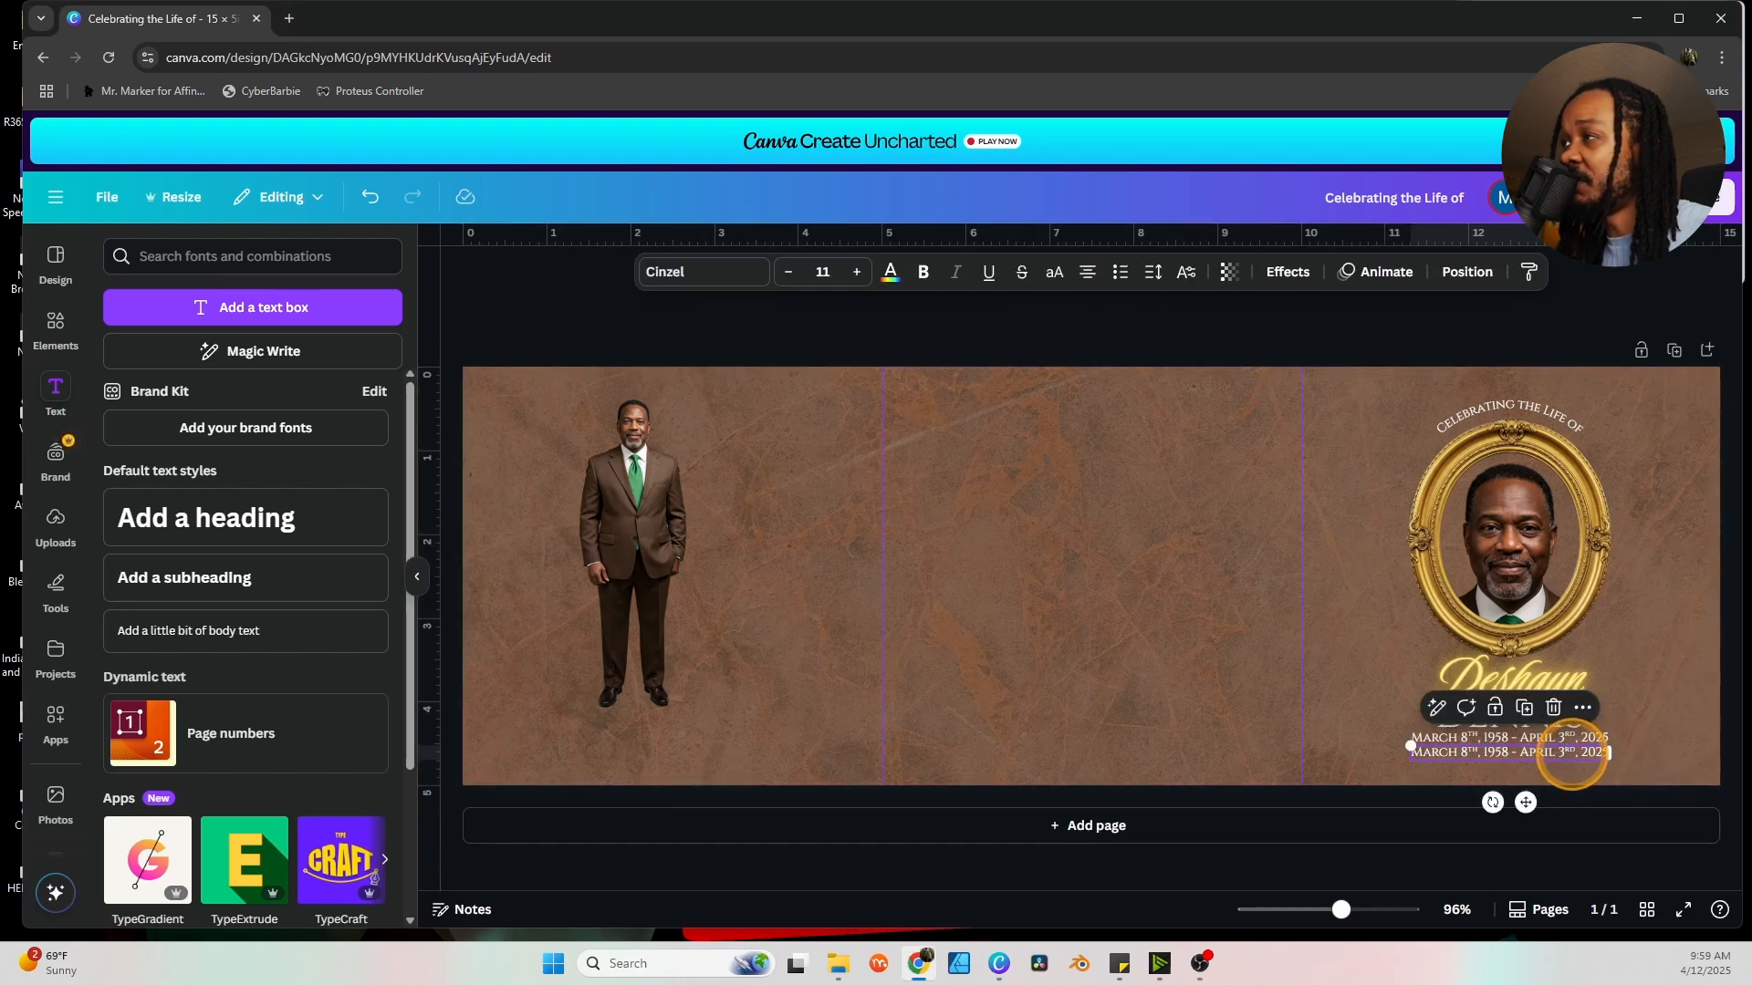
pyautogui.click(1583, 754)
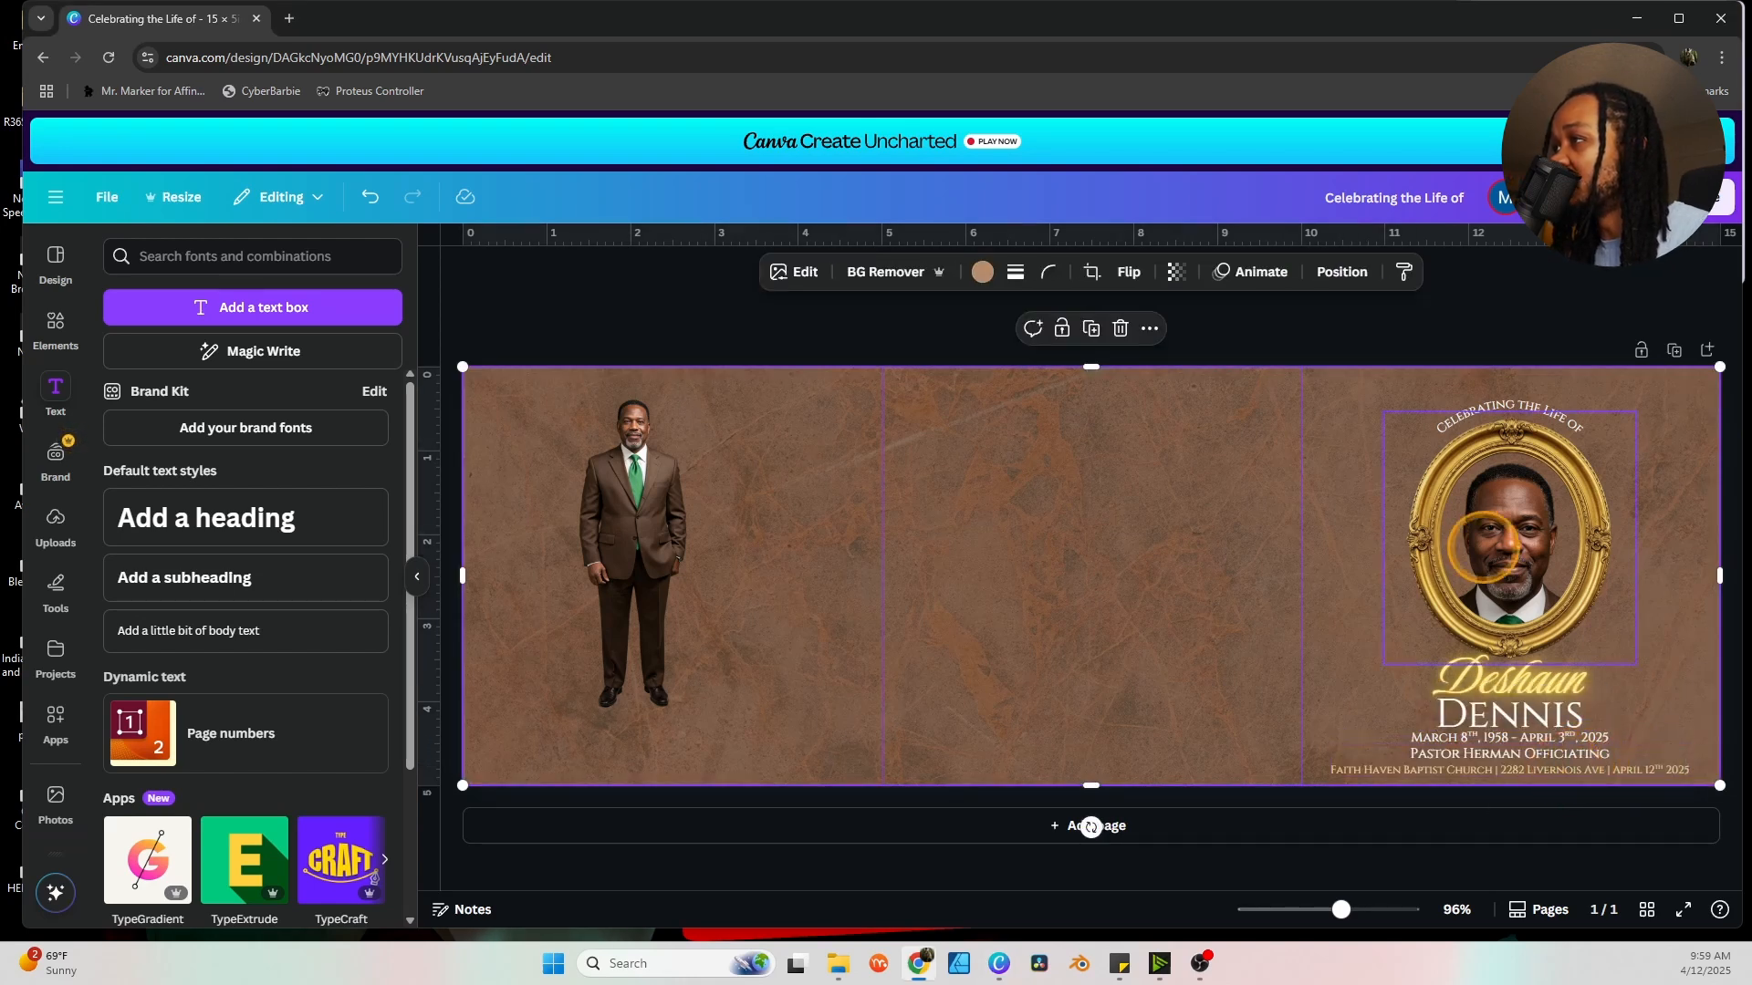
# Shrink the gold portrait frame group slightly.
pyautogui.moveTo(1402, 326); pyautogui.dragTo(1583, 727)
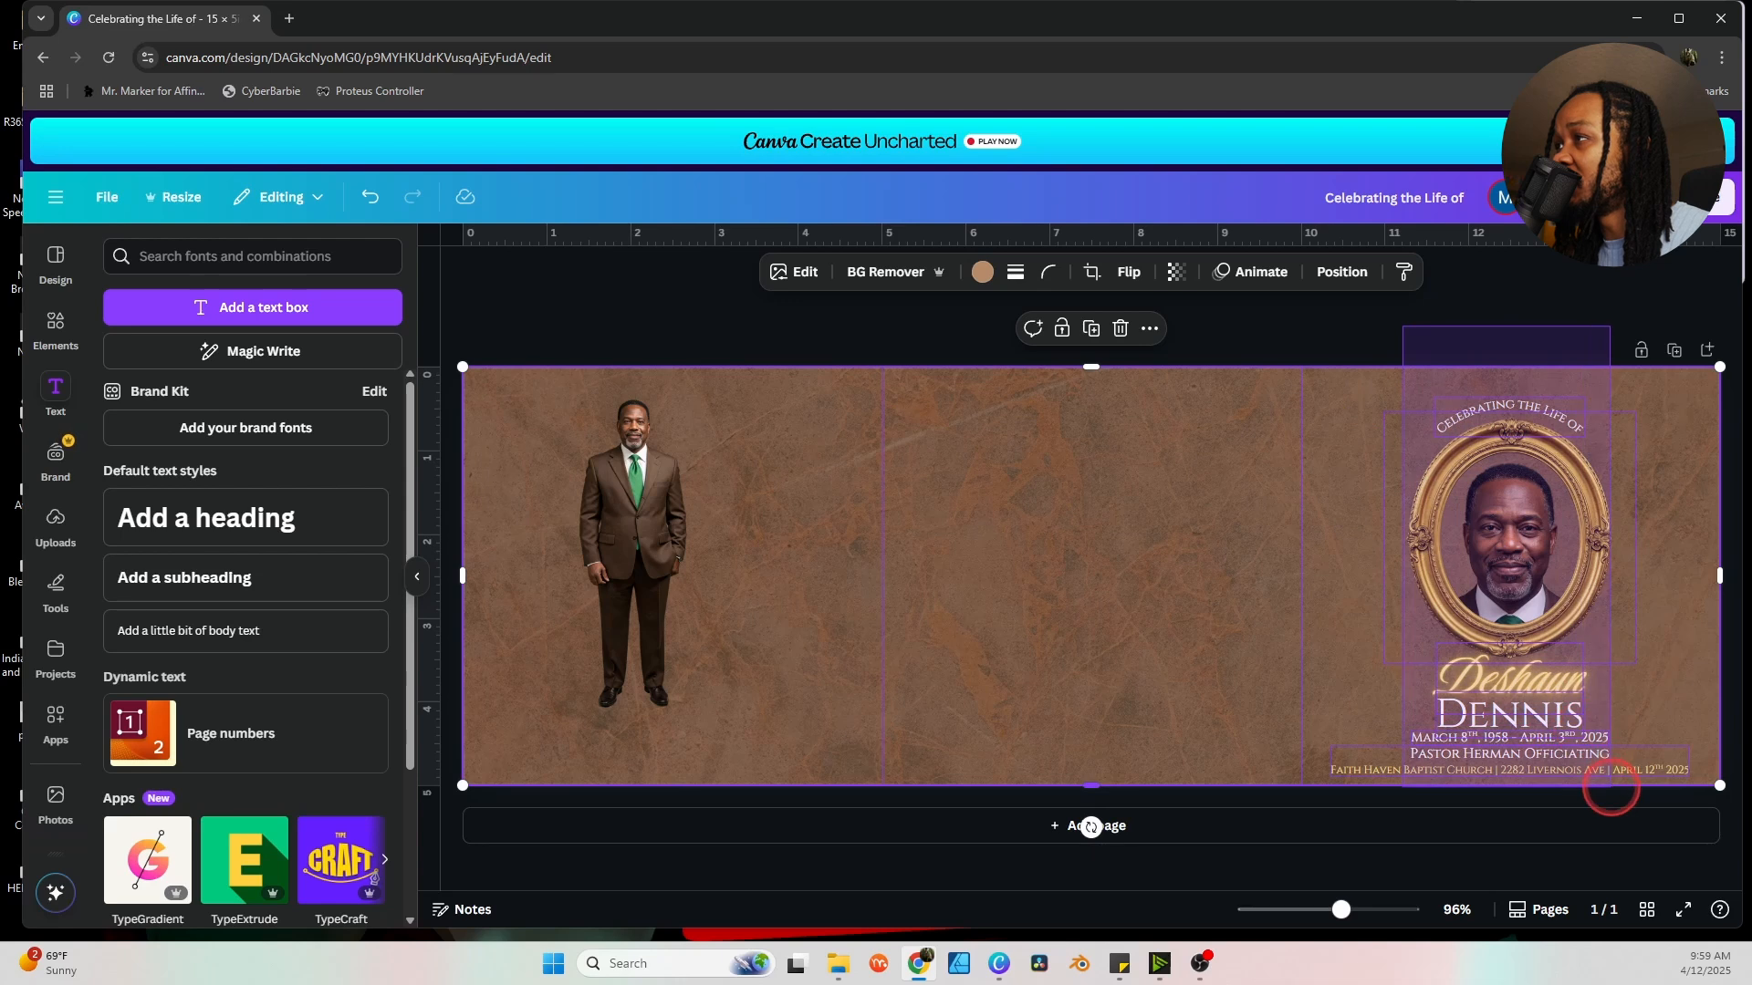
pyautogui.moveTo(1609, 786); pyautogui.dragTo(1610, 788)
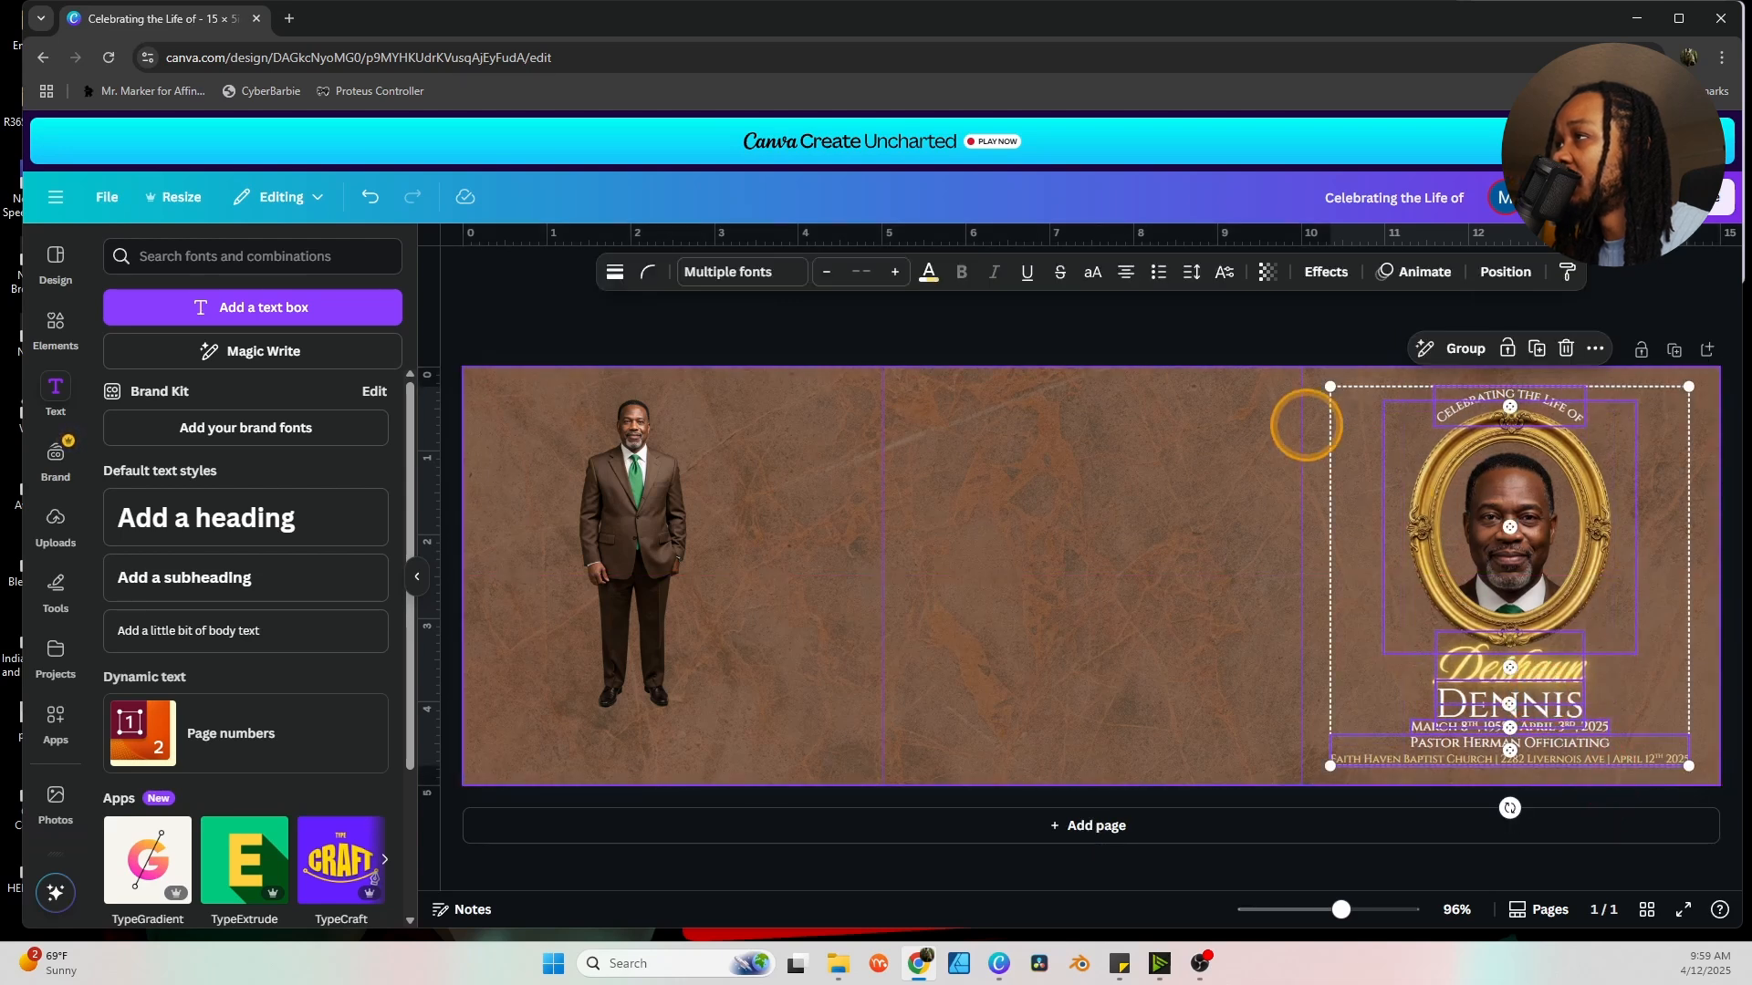
pyautogui.click(1186, 492)
pyautogui.click(1515, 516)
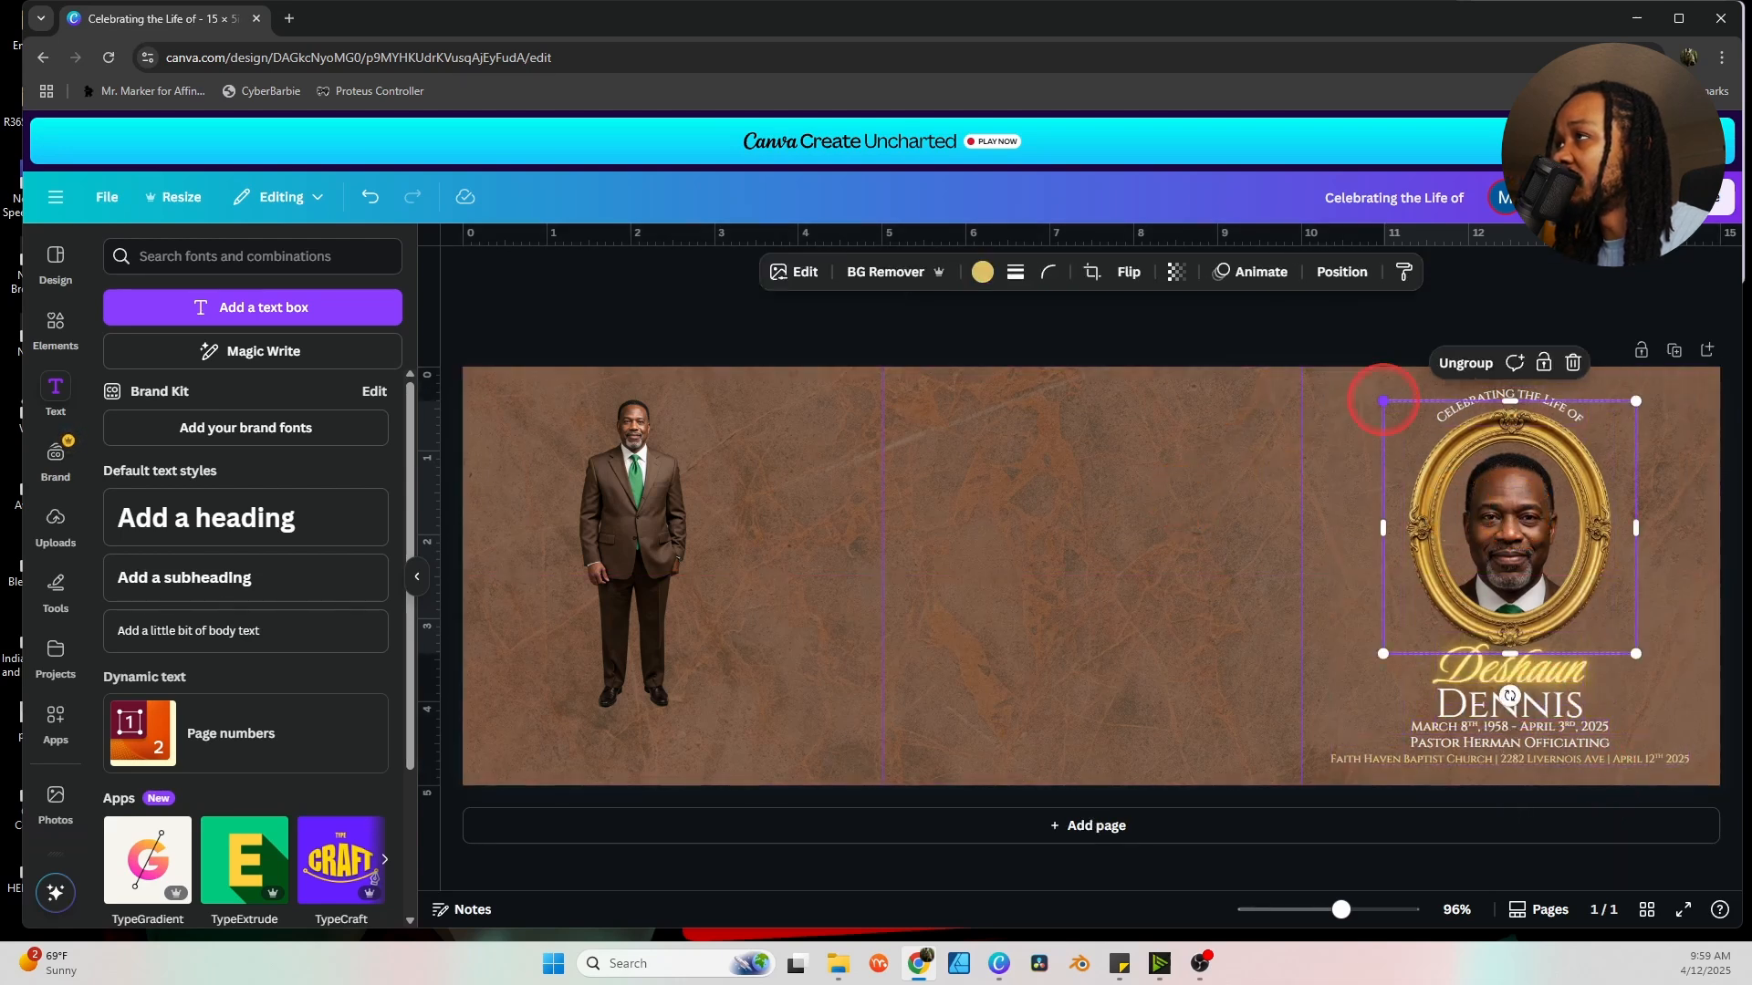
pyautogui.moveTo(1383, 401); pyautogui.dragTo(1409, 426)
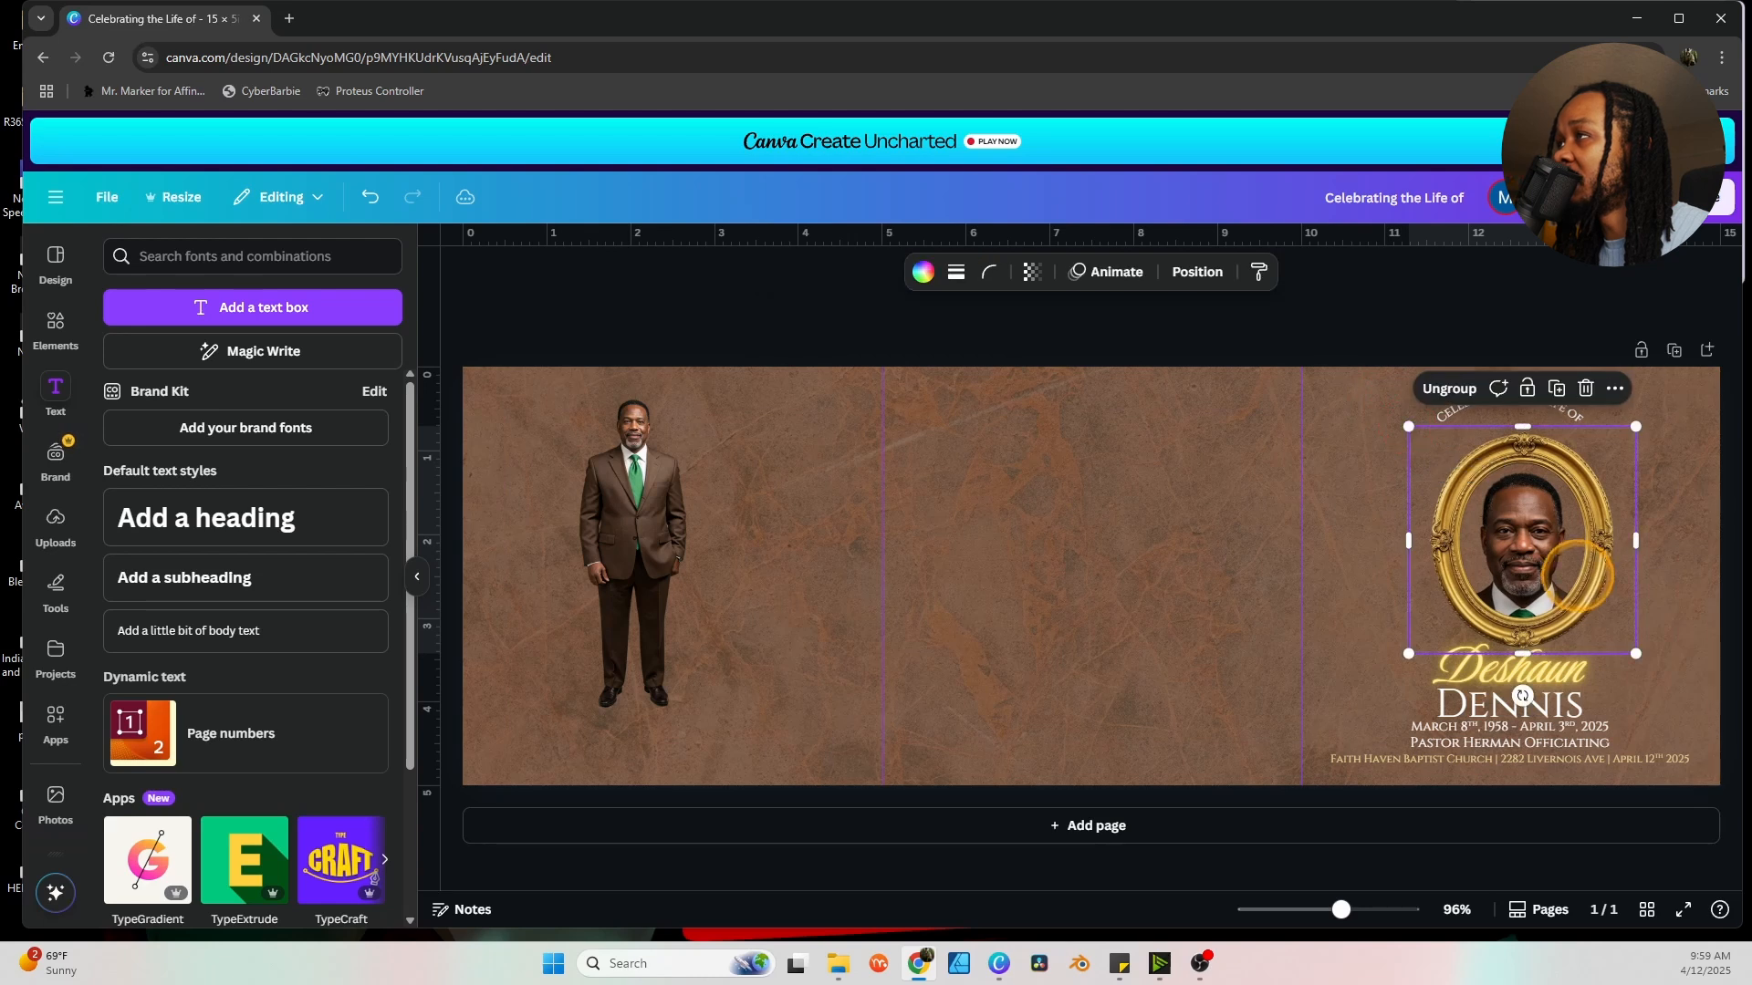
# Move the curved 'Celebrating the Life of' heading down closer to the frame.
pyautogui.click(1565, 409)
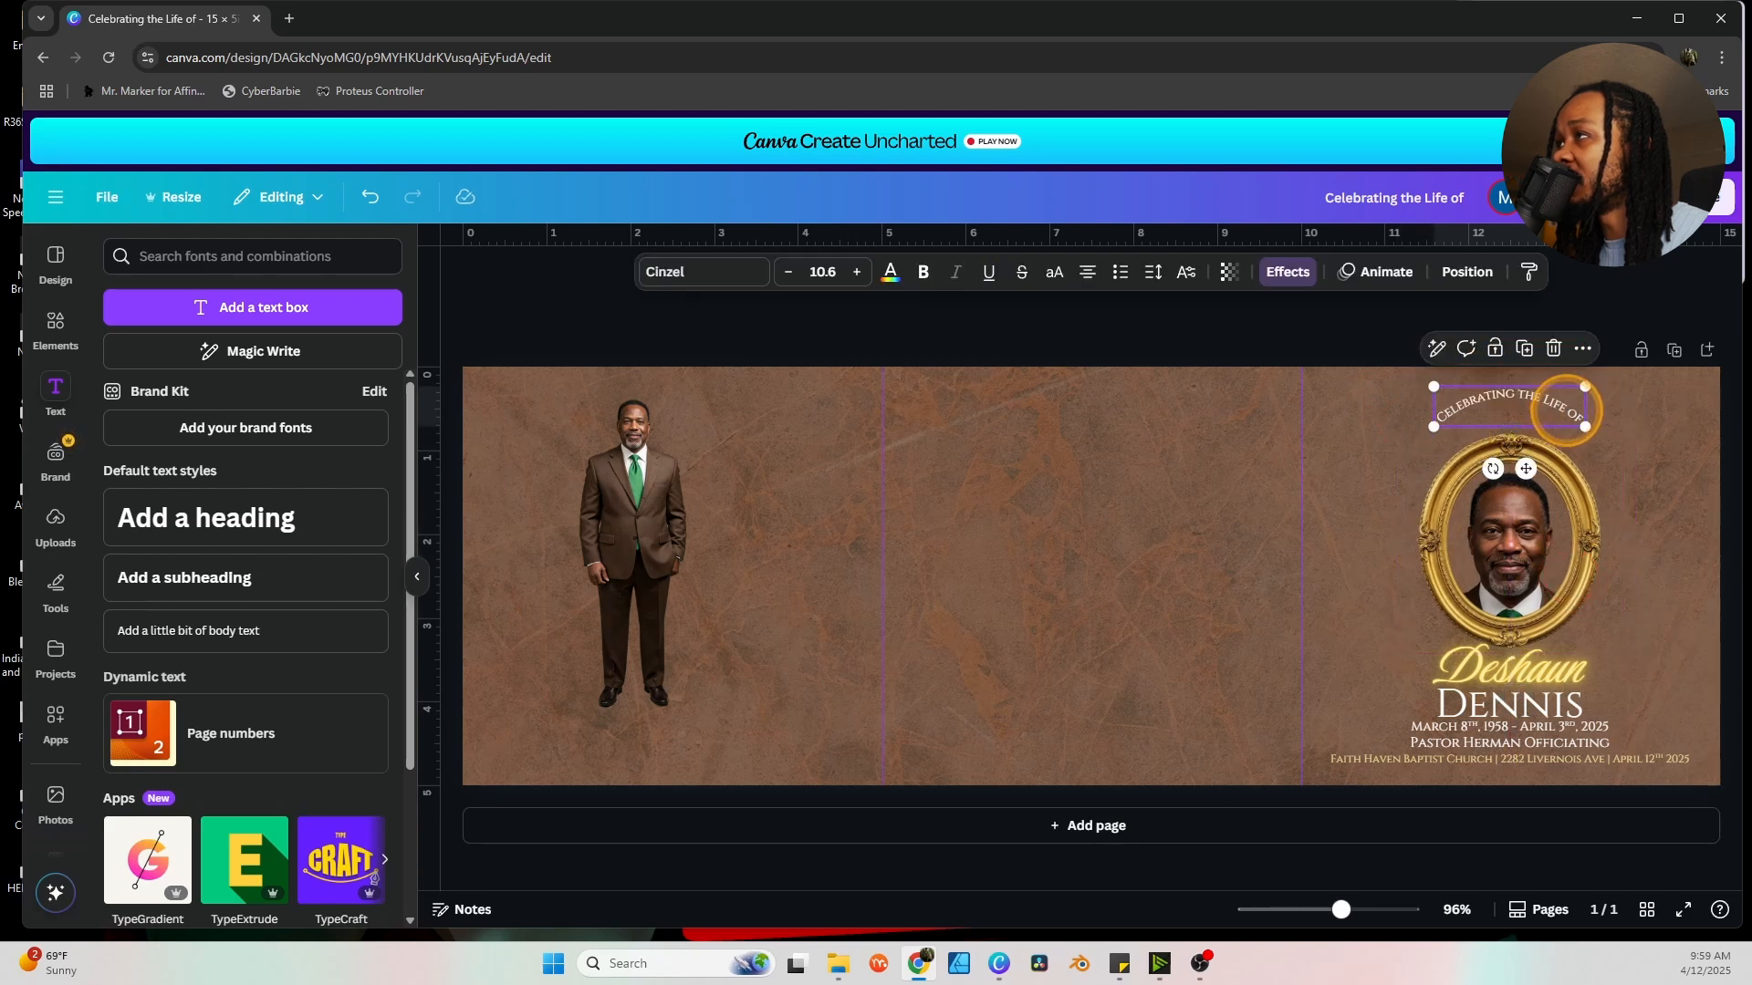
pyautogui.moveTo(1562, 405); pyautogui.dragTo(1564, 414)
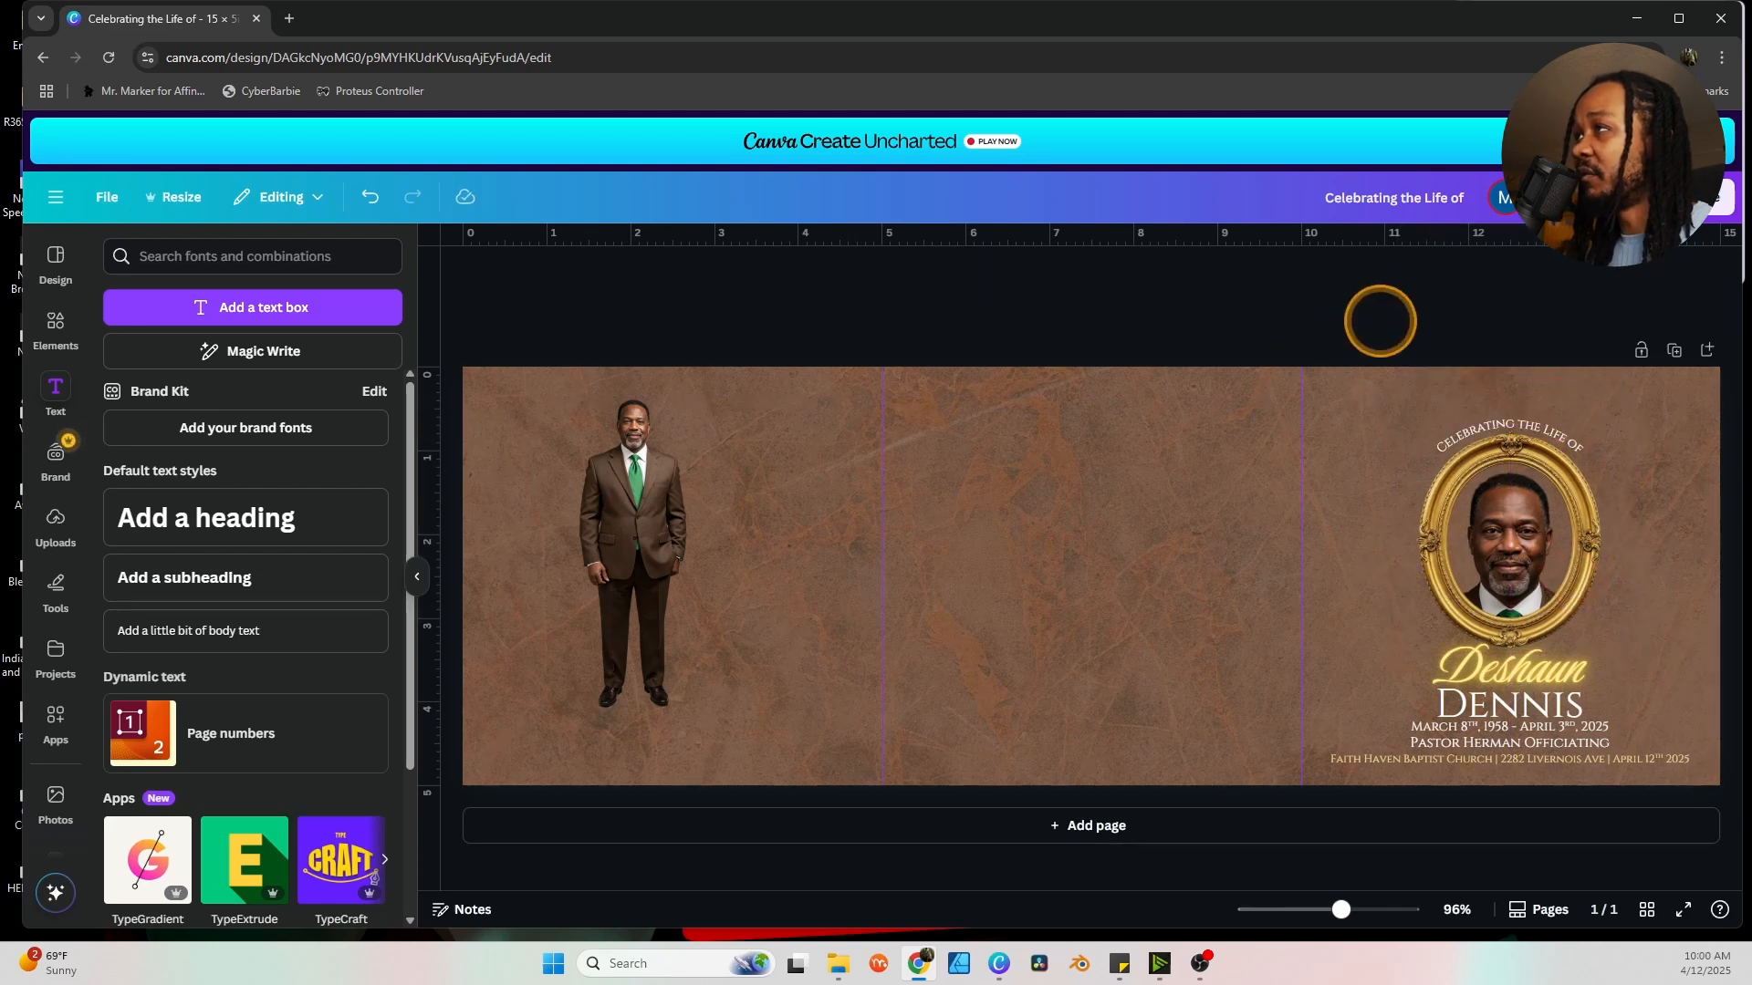
pyautogui.moveTo(1381, 321); pyautogui.dragTo(1536, 716)
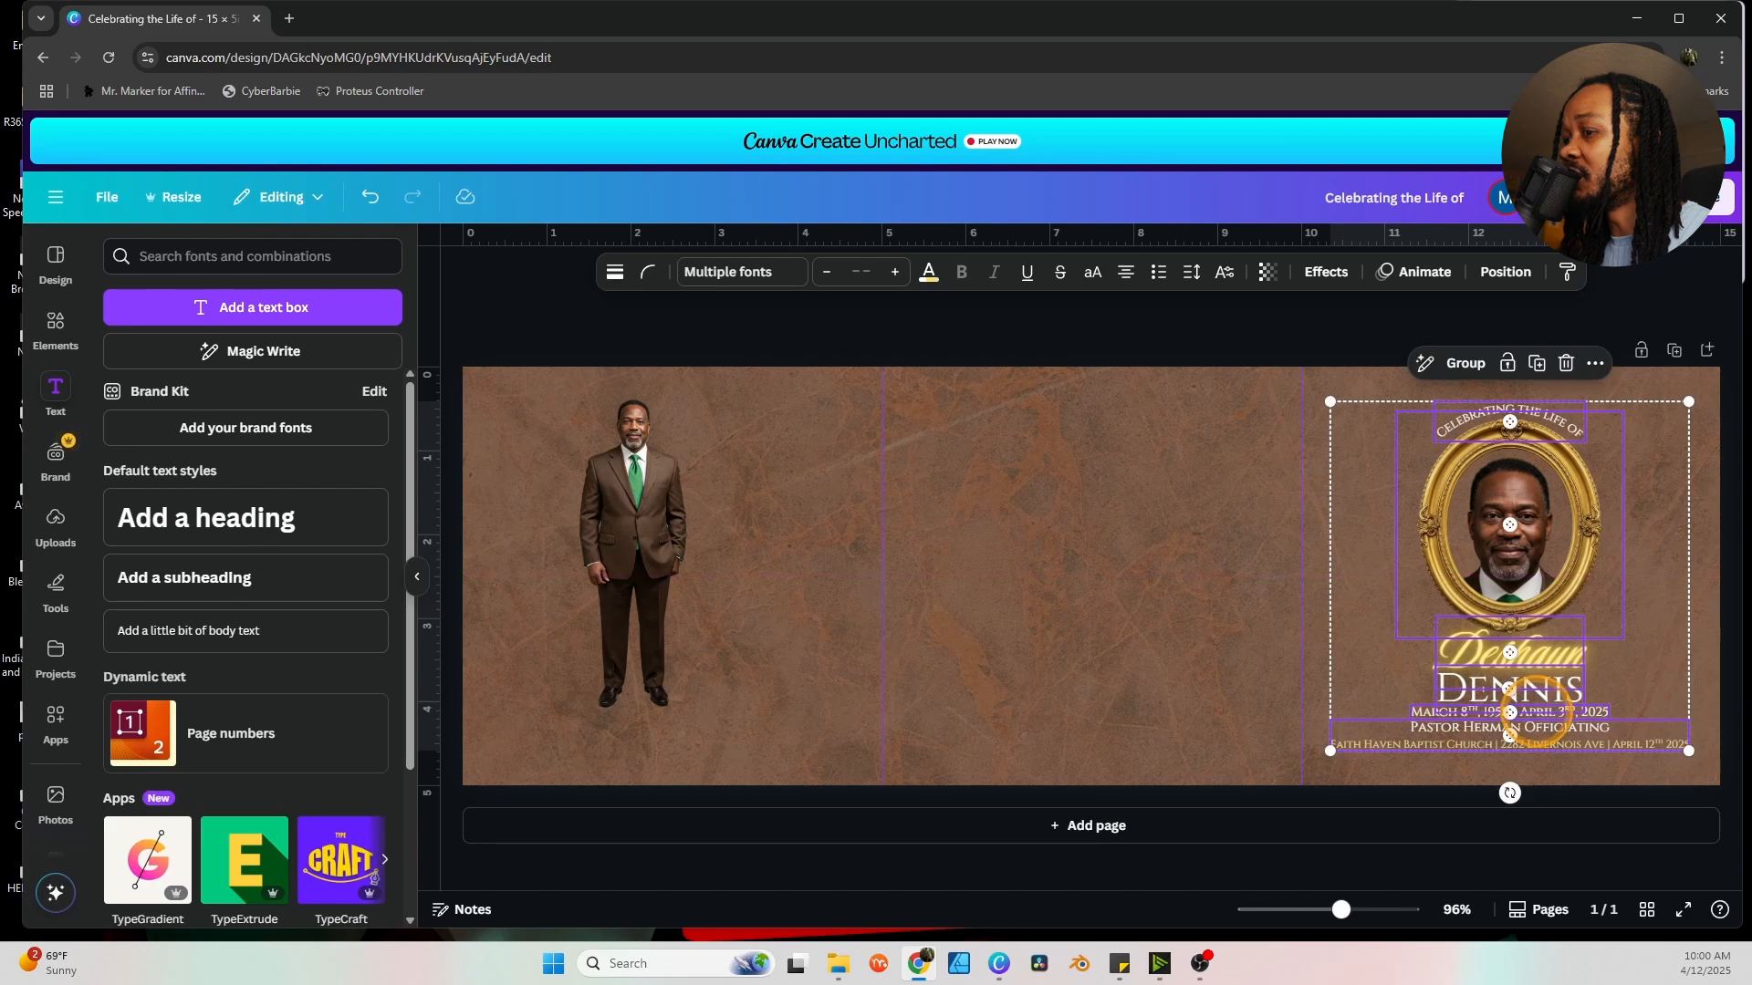
pyautogui.click(1287, 374)
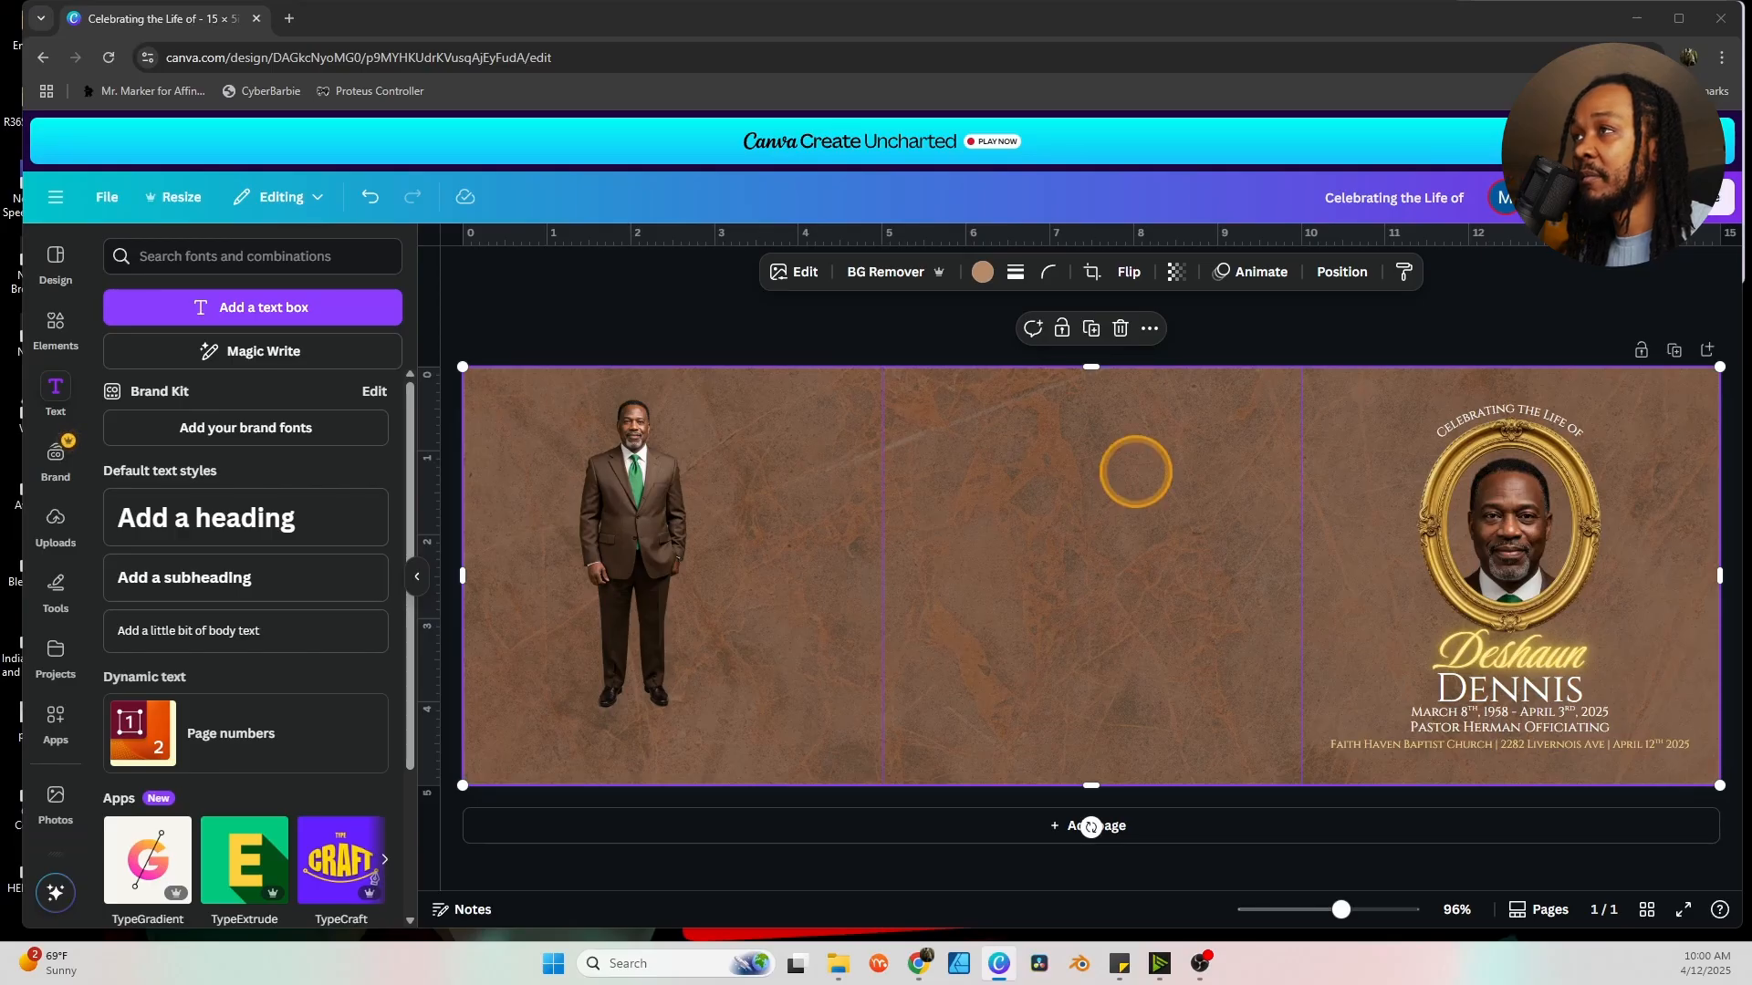
# Paste the 2 Corinthians 1:3-4 verse block into the middle panel.
pyautogui.click(1136, 472)
pyautogui.hotkey('ctrl', 'v')
pyautogui.click(1145, 533)
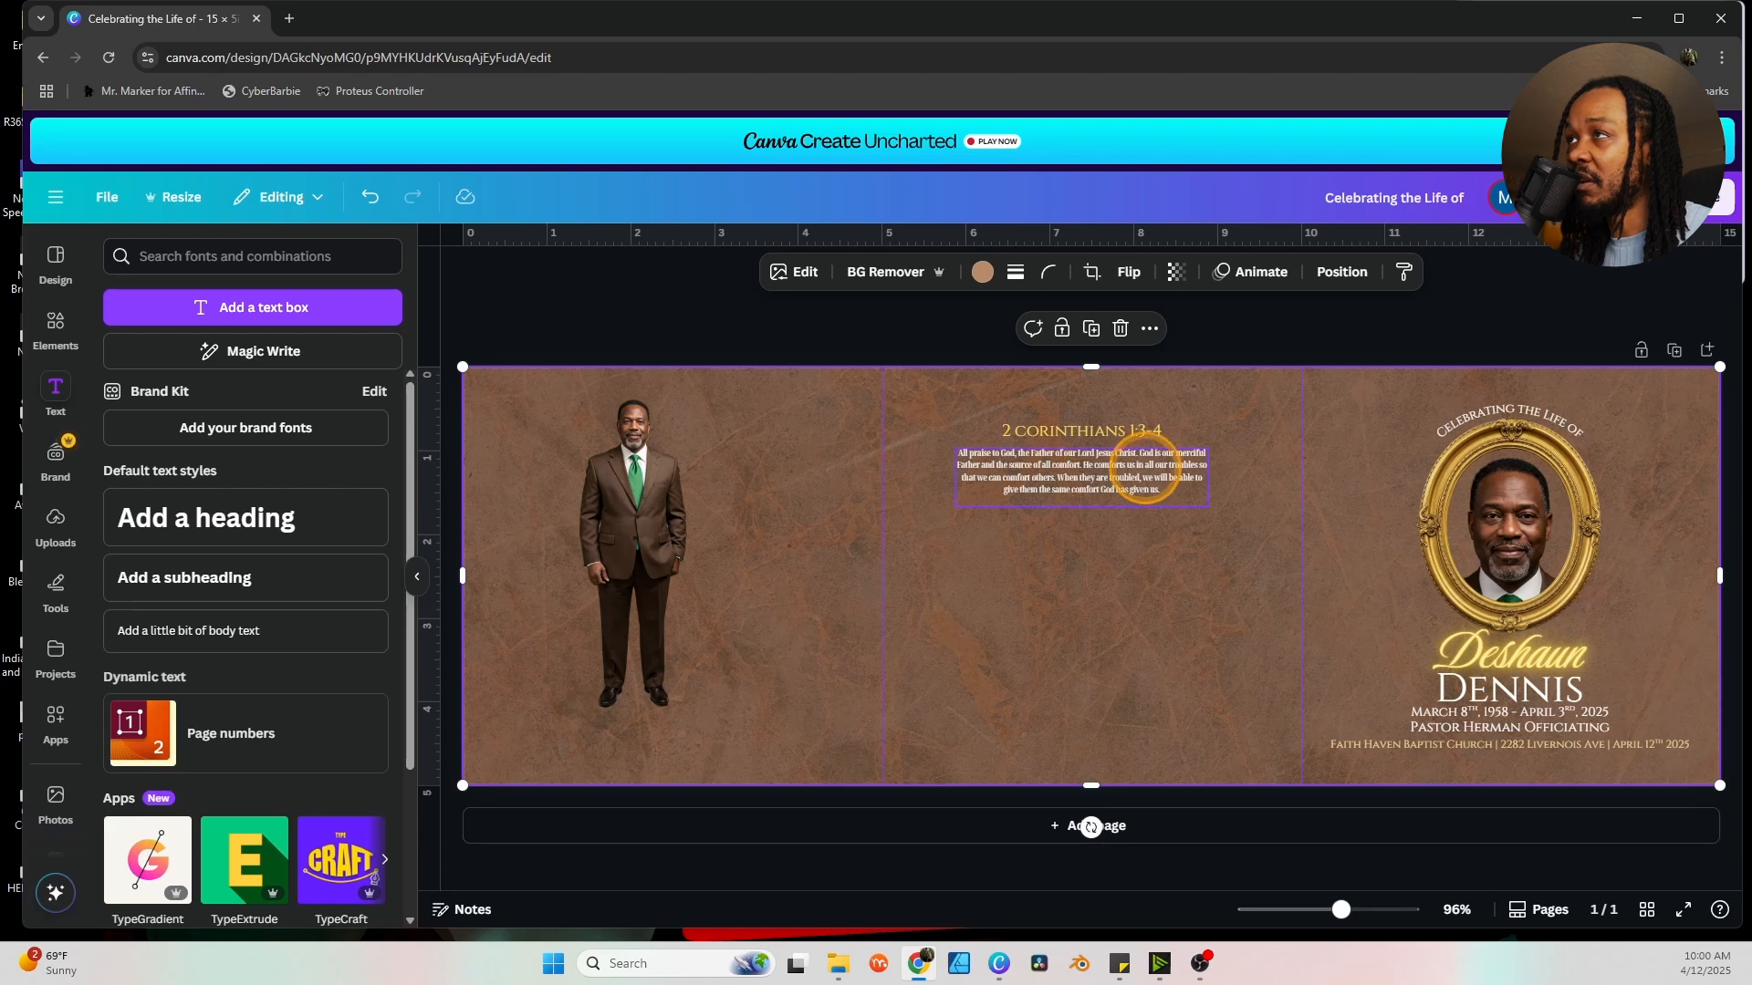
pyautogui.scroll(2, 1086, 513)
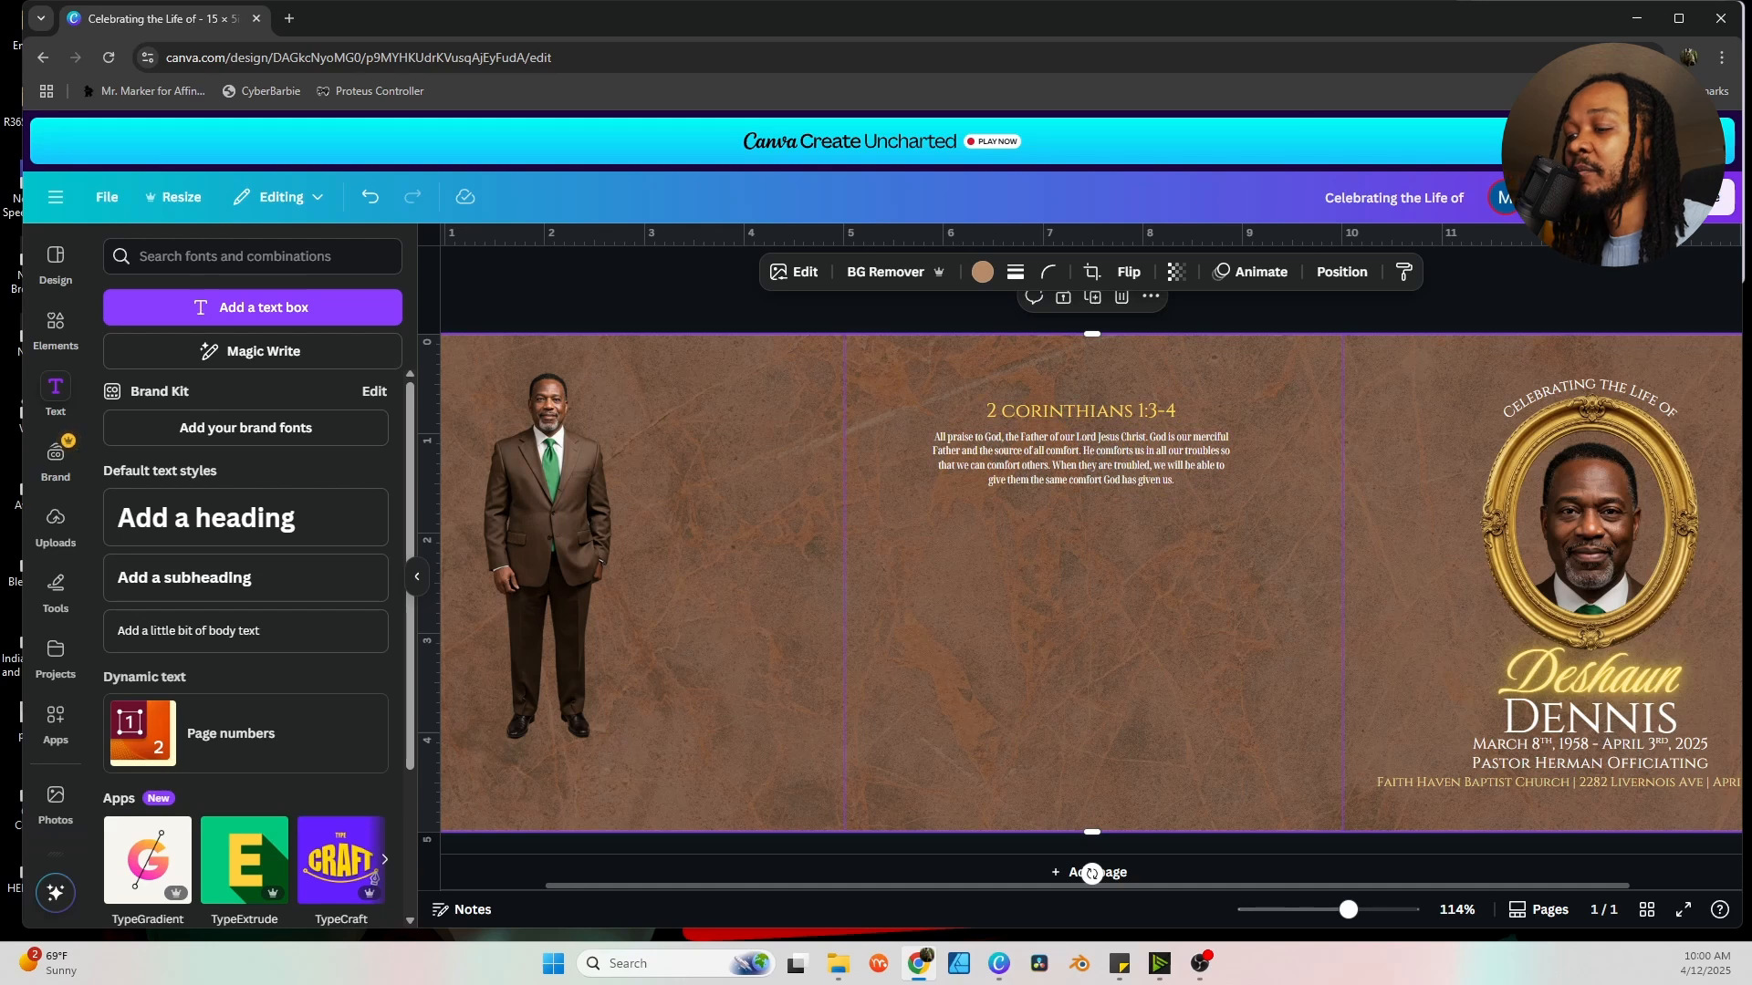
# Paste the PALLBEARERS list below the verse.
pyautogui.hotkey('alt', 'Tab')
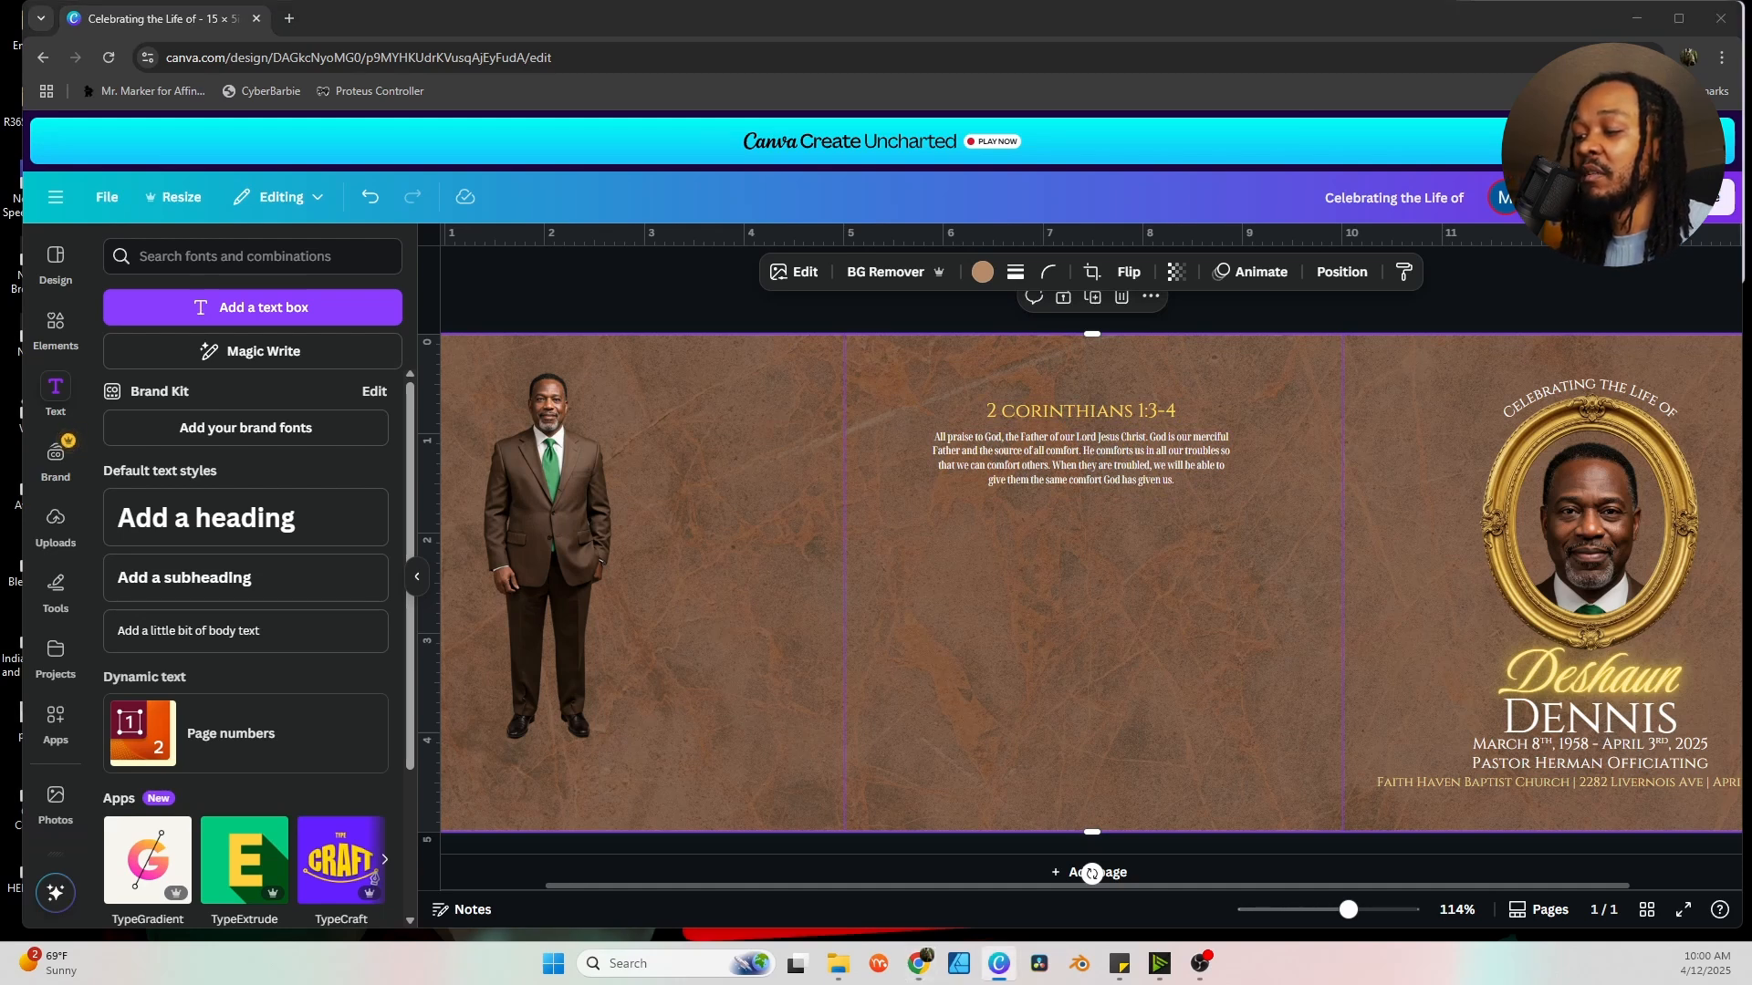
pyautogui.click(1111, 657)
pyautogui.hotkey('ctrl', 'v')
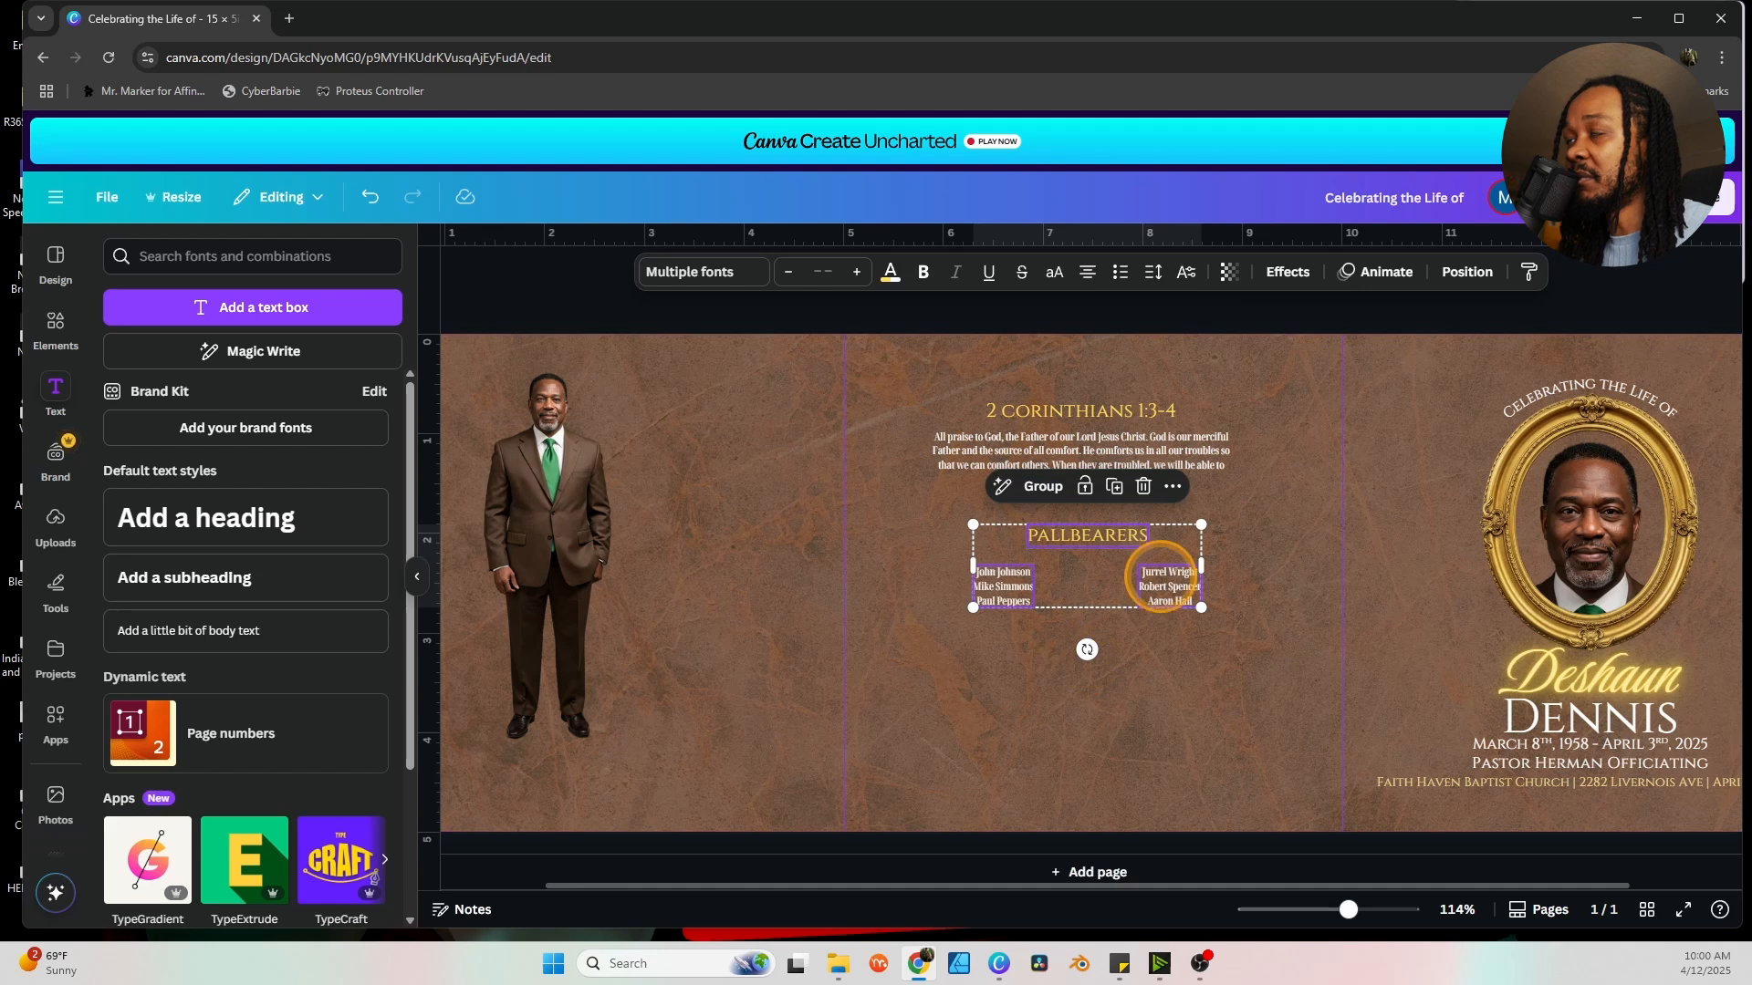
pyautogui.click(1251, 573)
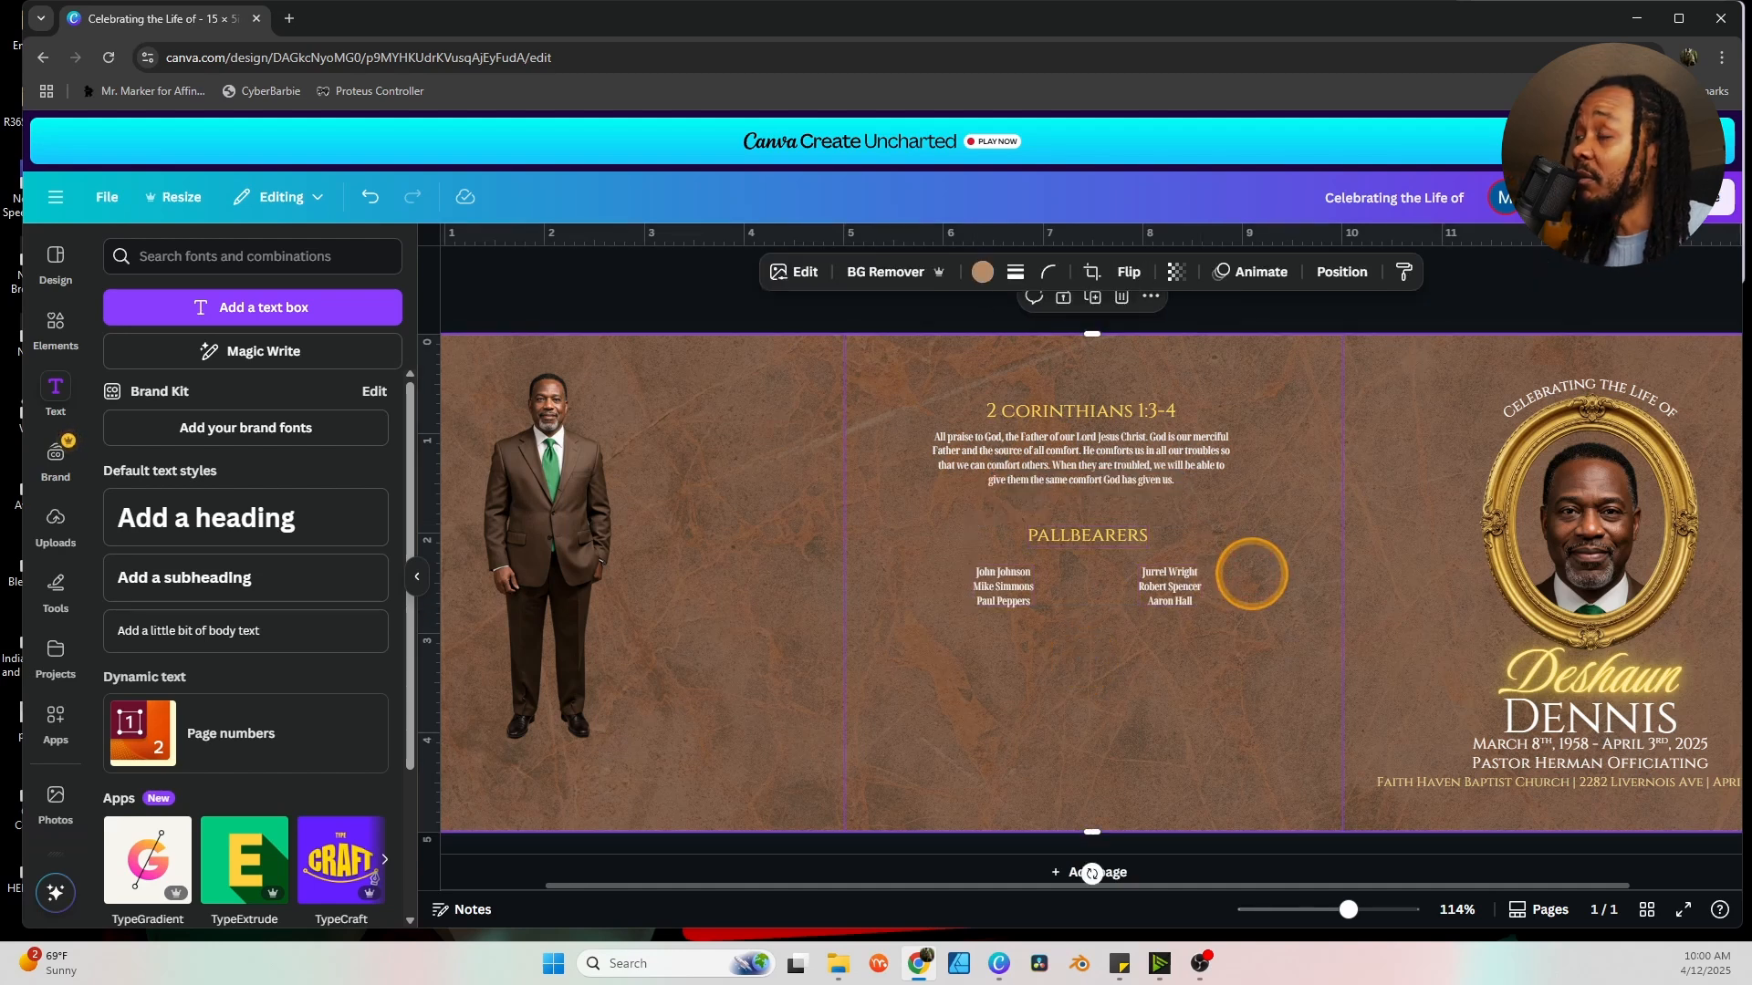
# Paste the ACKNOWLEDGEMENTS heading and thank-you text into the middle panel.
pyautogui.hotkey('alt', 'Tab')
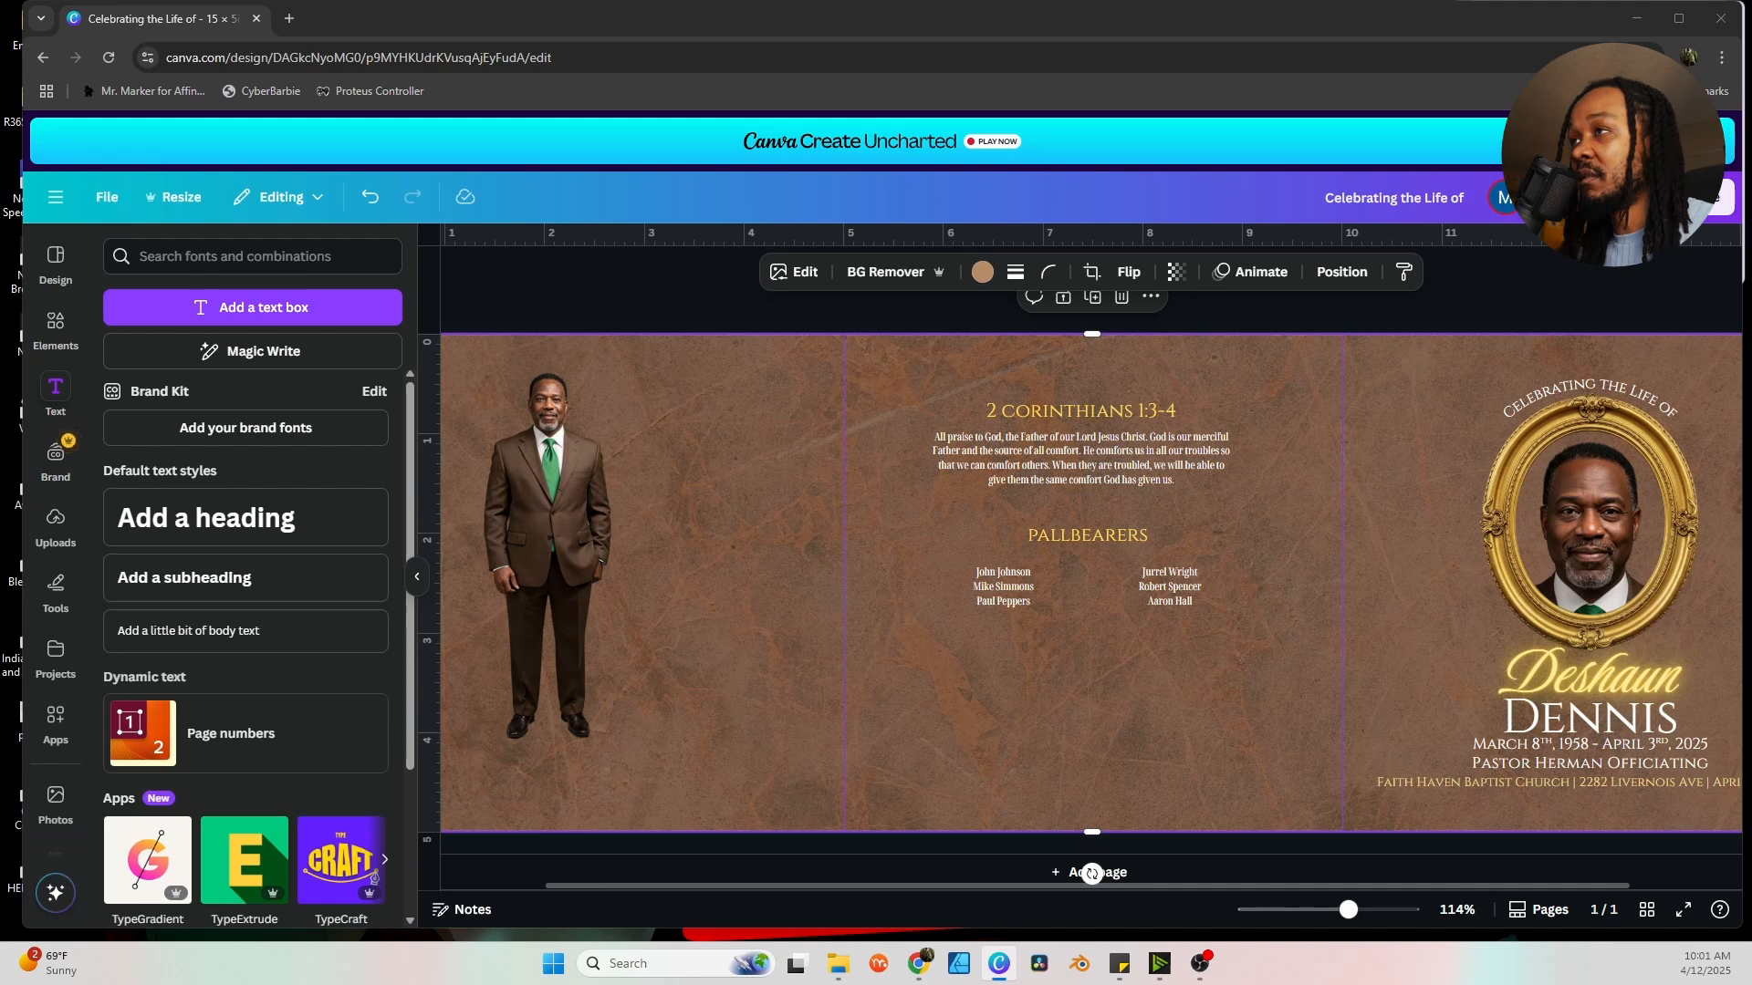
pyautogui.click(1078, 775)
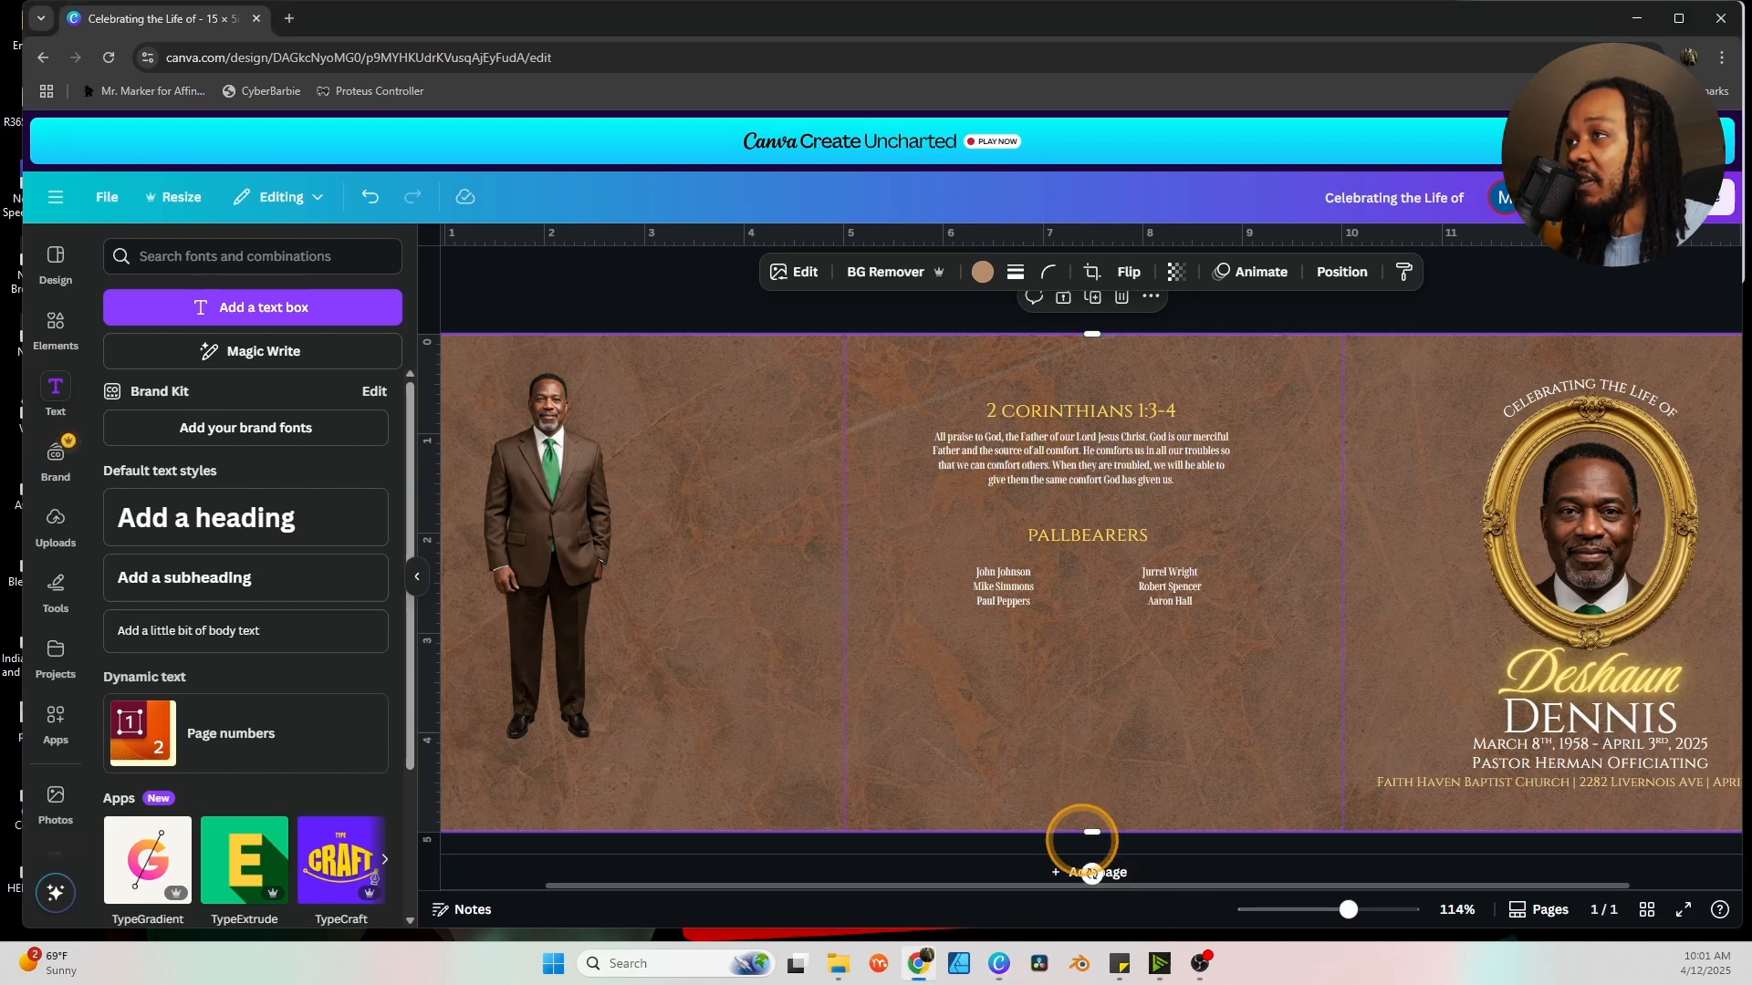
pyautogui.write('ACKNOWLEDGEMENTS The family would love to thank everyone who has supported us during this tragedy.')
pyautogui.click(1278, 626)
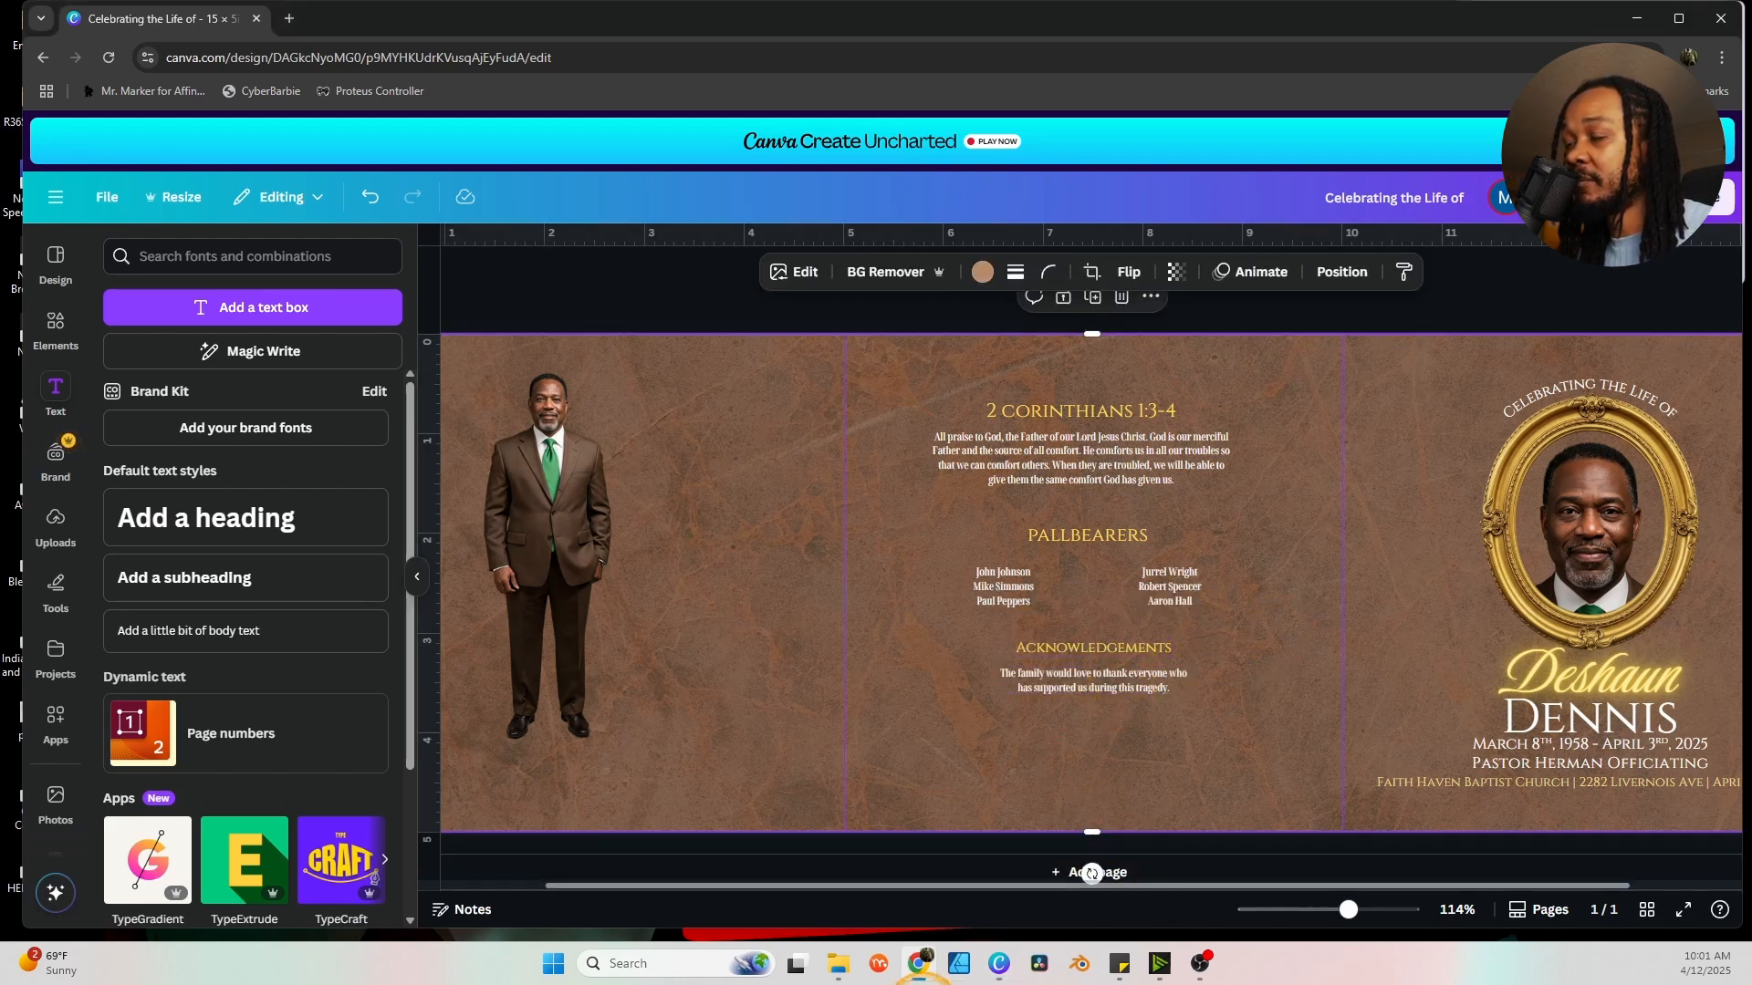
# Paste the funeral home's name and address lines at the bottom of the middle panel.
pyautogui.hotkey('alt', 'Tab')
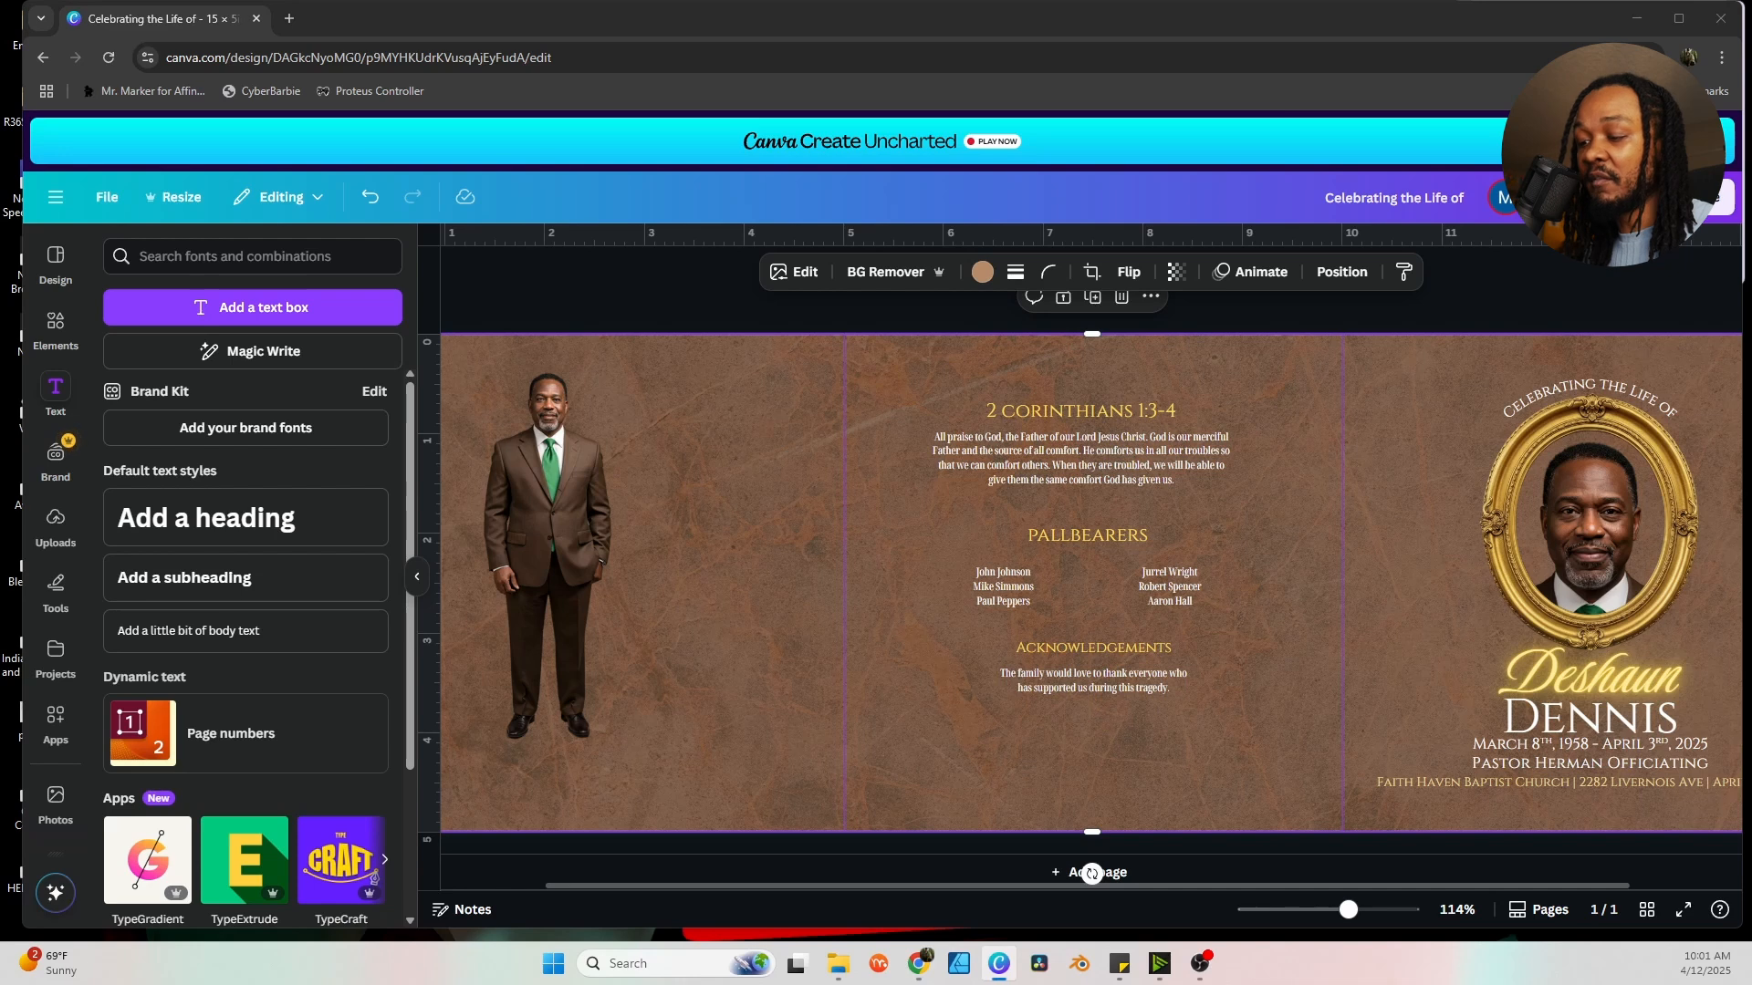
pyautogui.click(1124, 757)
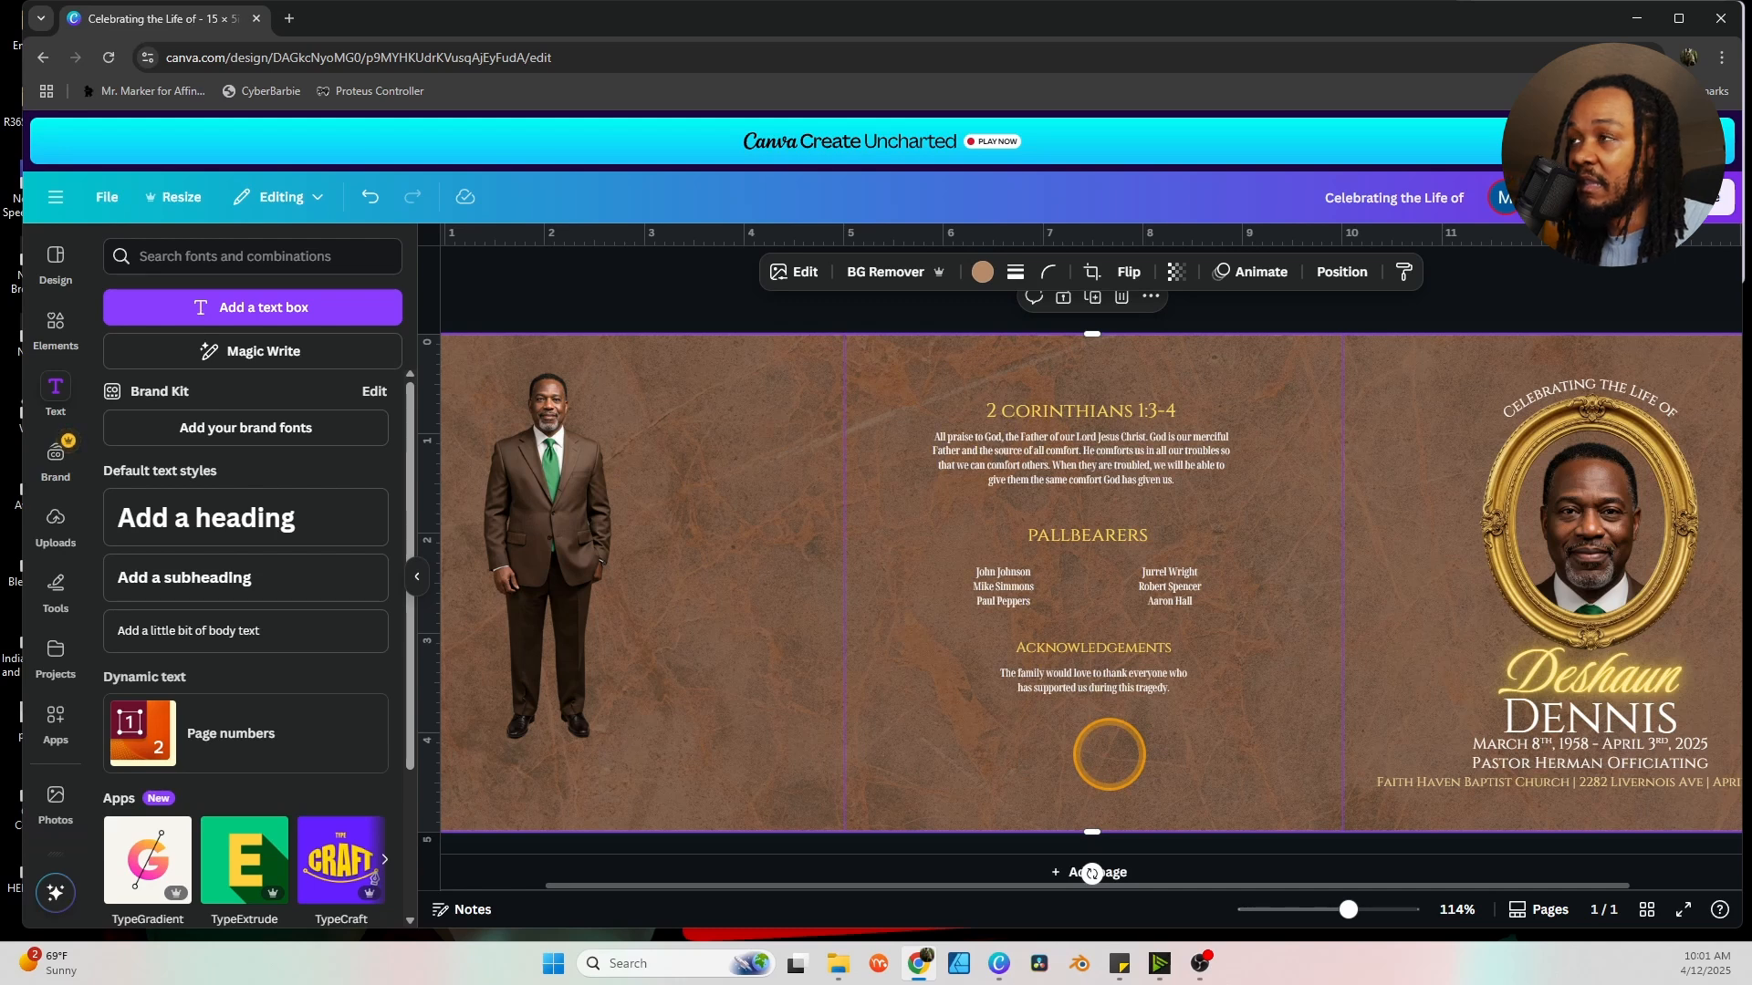
pyautogui.hotkey('ctrl', 'v')
pyautogui.click(1309, 747)
pyautogui.click(1145, 727)
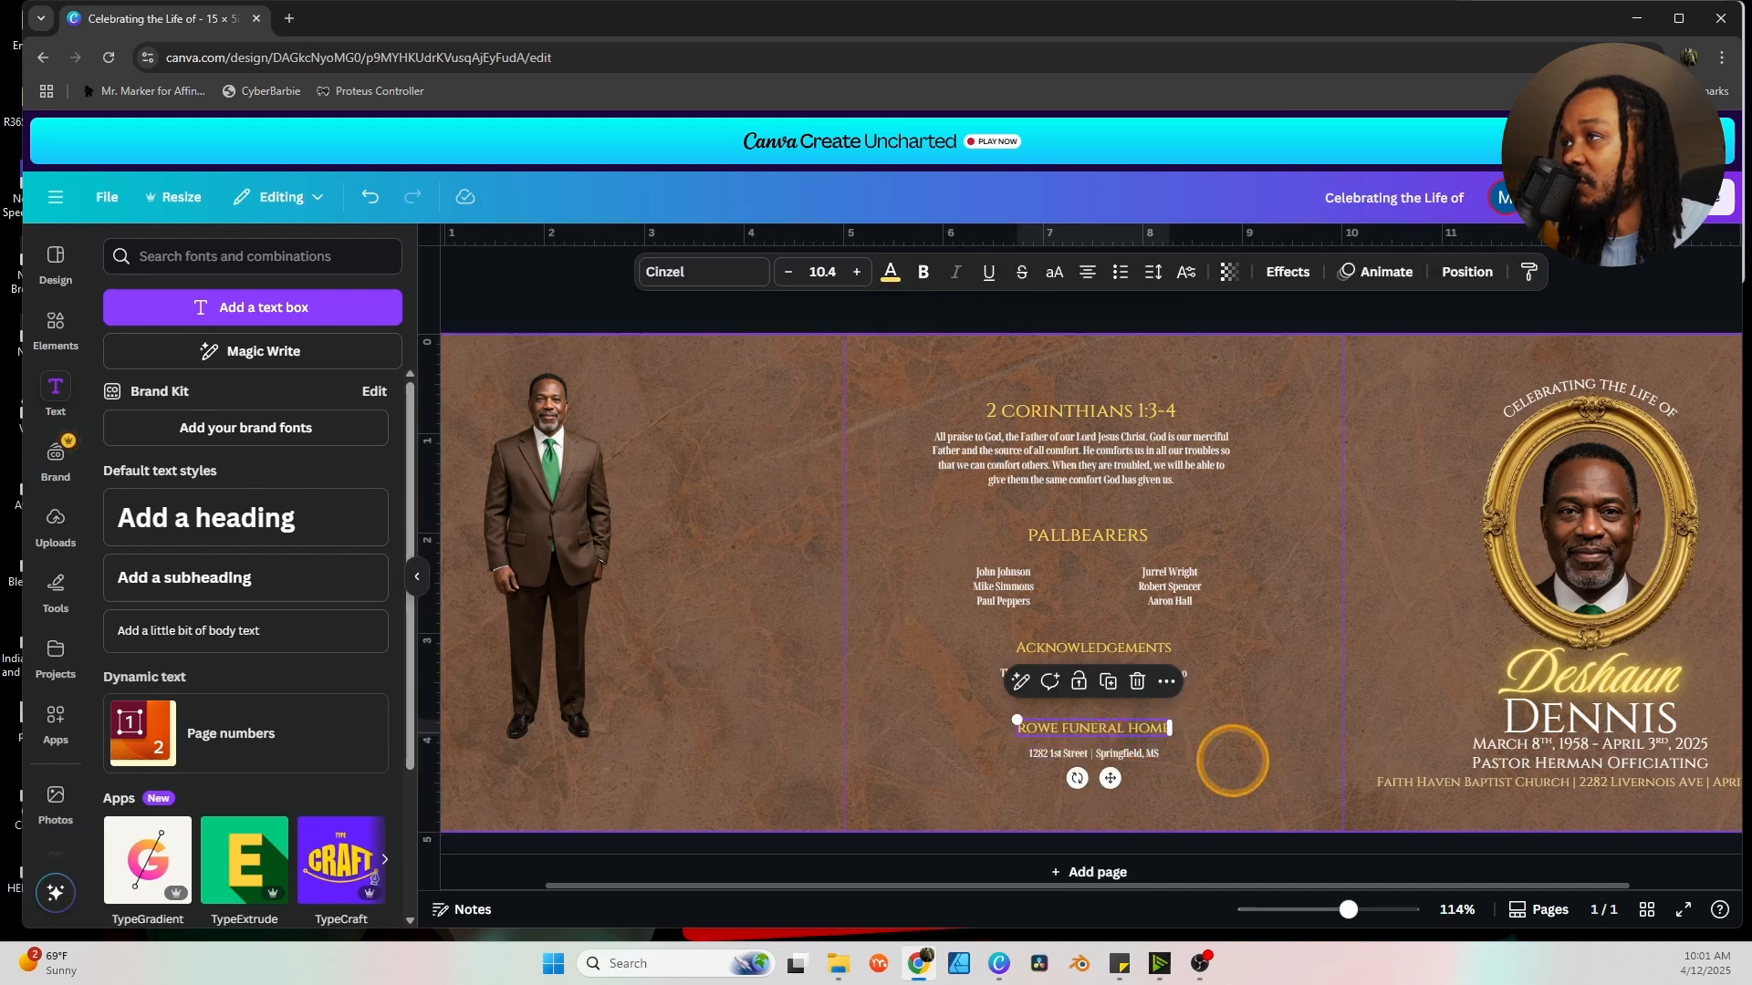
pyautogui.click(1223, 758)
pyautogui.click(1171, 756)
pyautogui.click(1246, 726)
pyautogui.click(1133, 727)
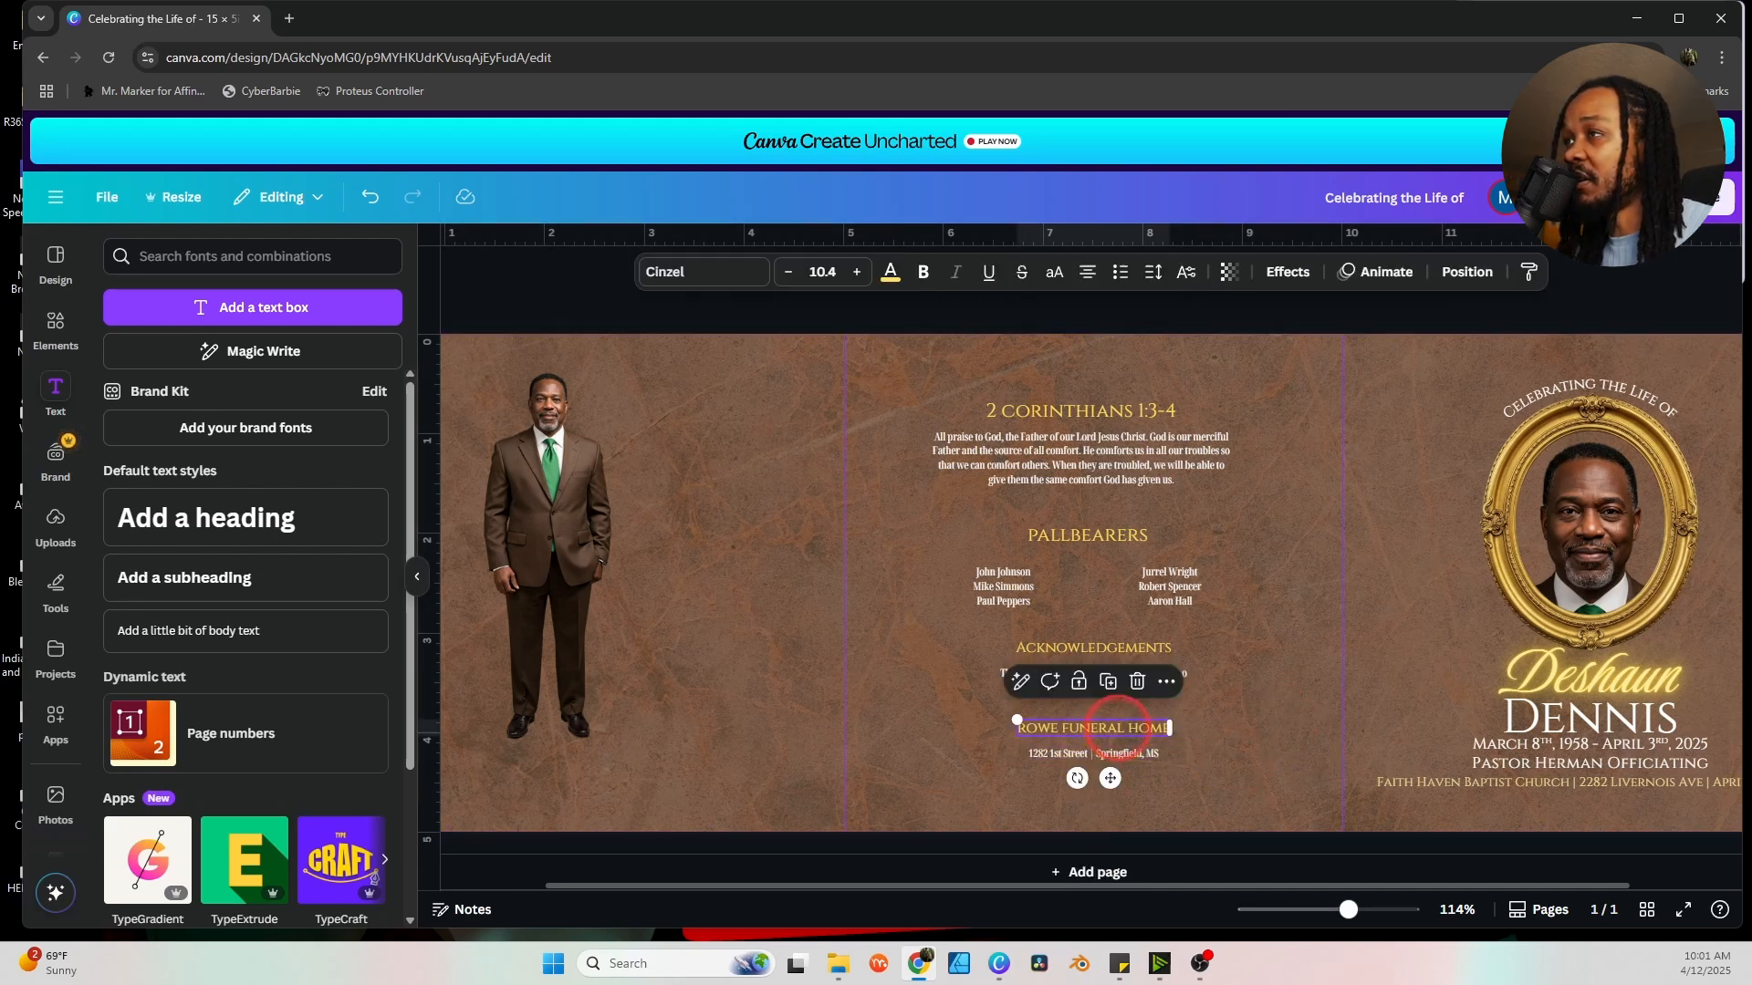
pyautogui.click(1262, 712)
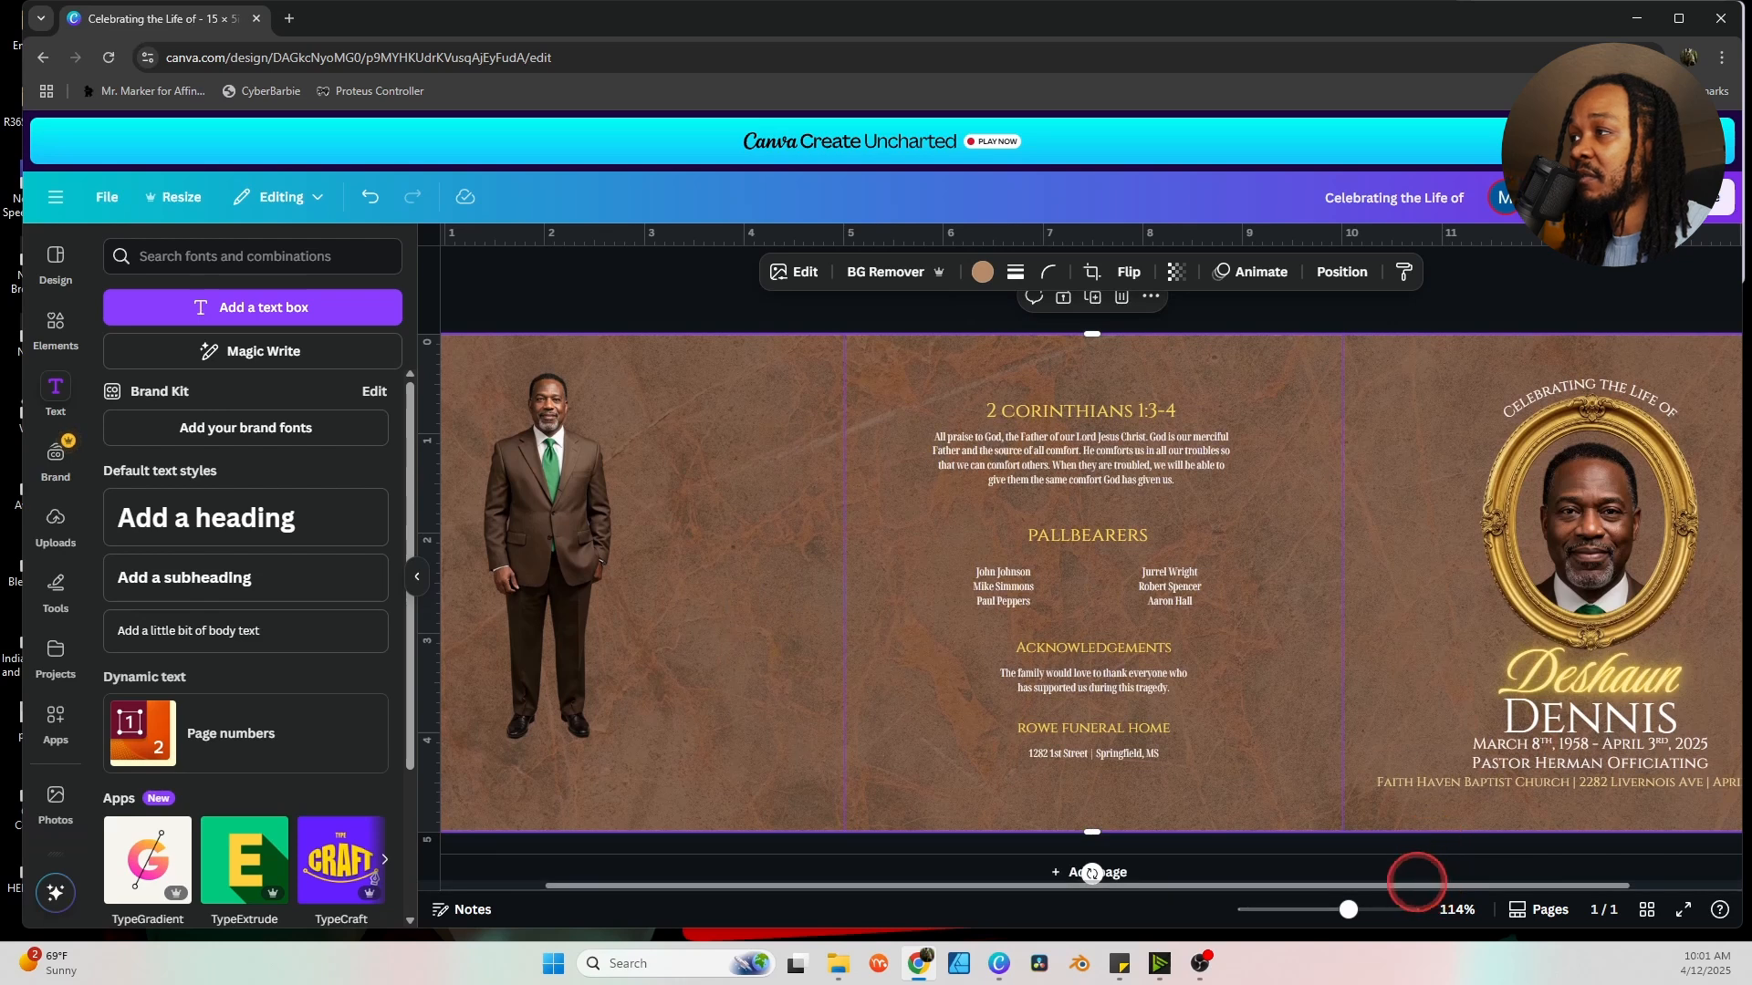
# Shift the standing man photo slightly right and duplicate the page.
pyautogui.moveTo(1416, 884); pyautogui.dragTo(1208, 878)
pyautogui.moveTo(665, 556); pyautogui.dragTo(673, 515)
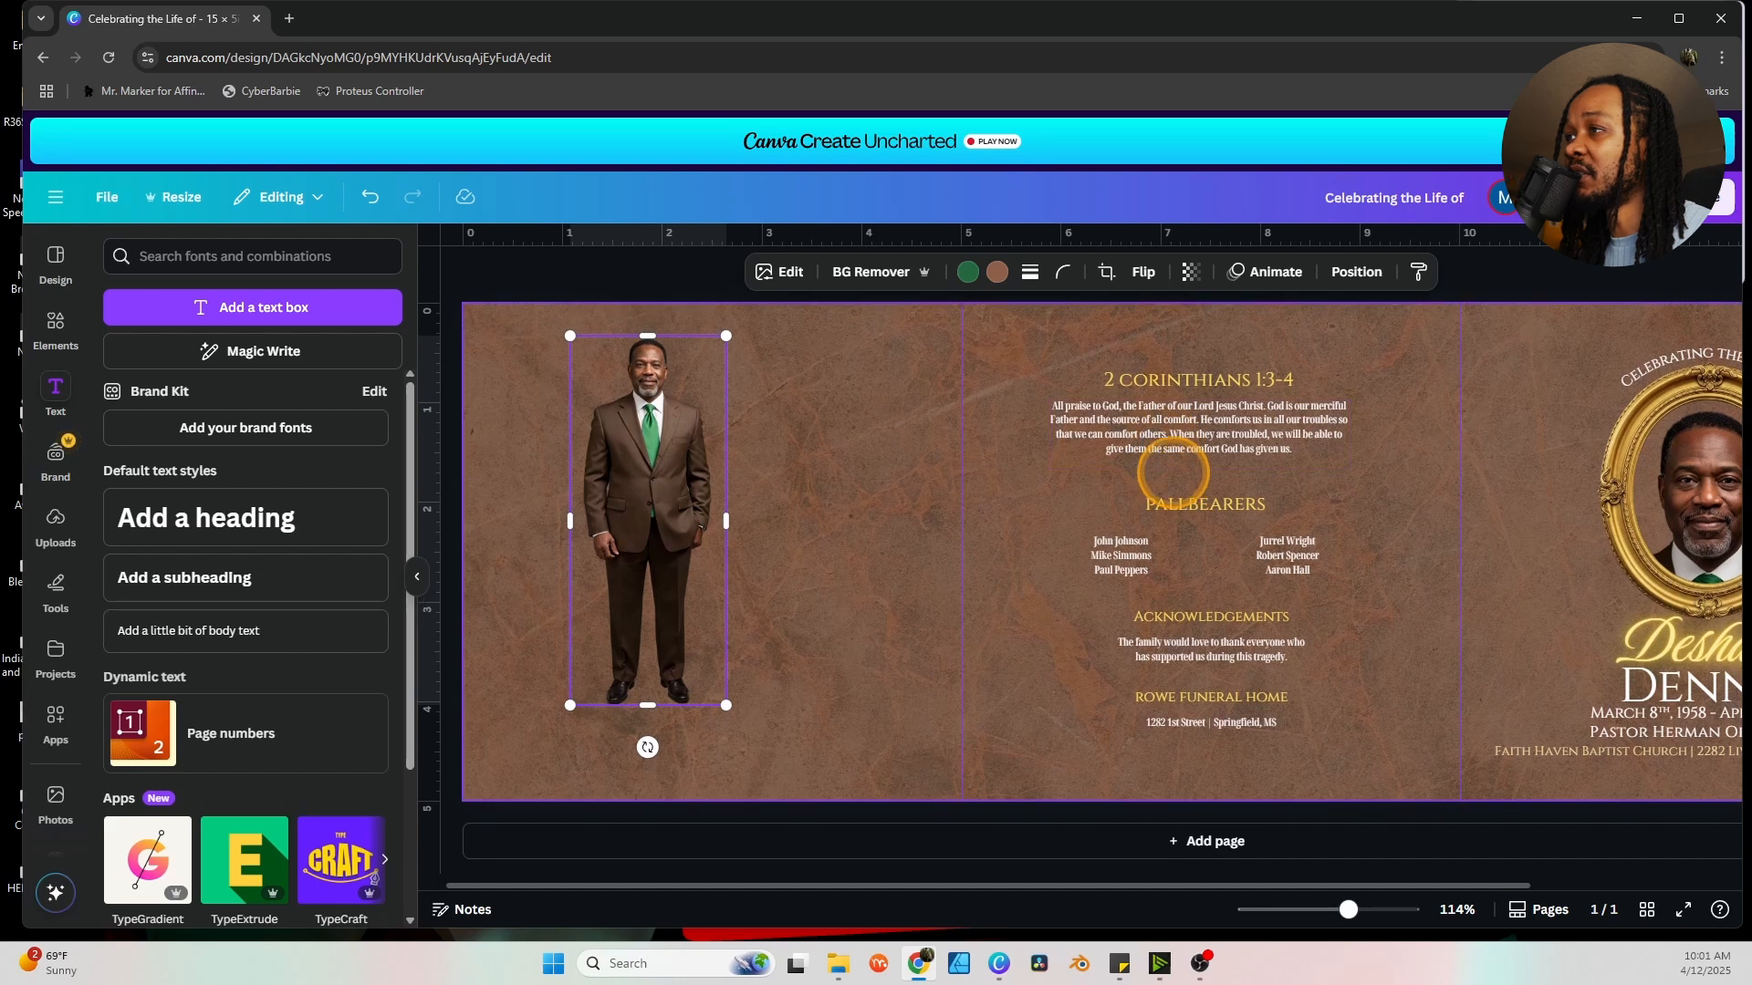
pyautogui.moveTo(1213, 884); pyautogui.dragTo(1466, 883)
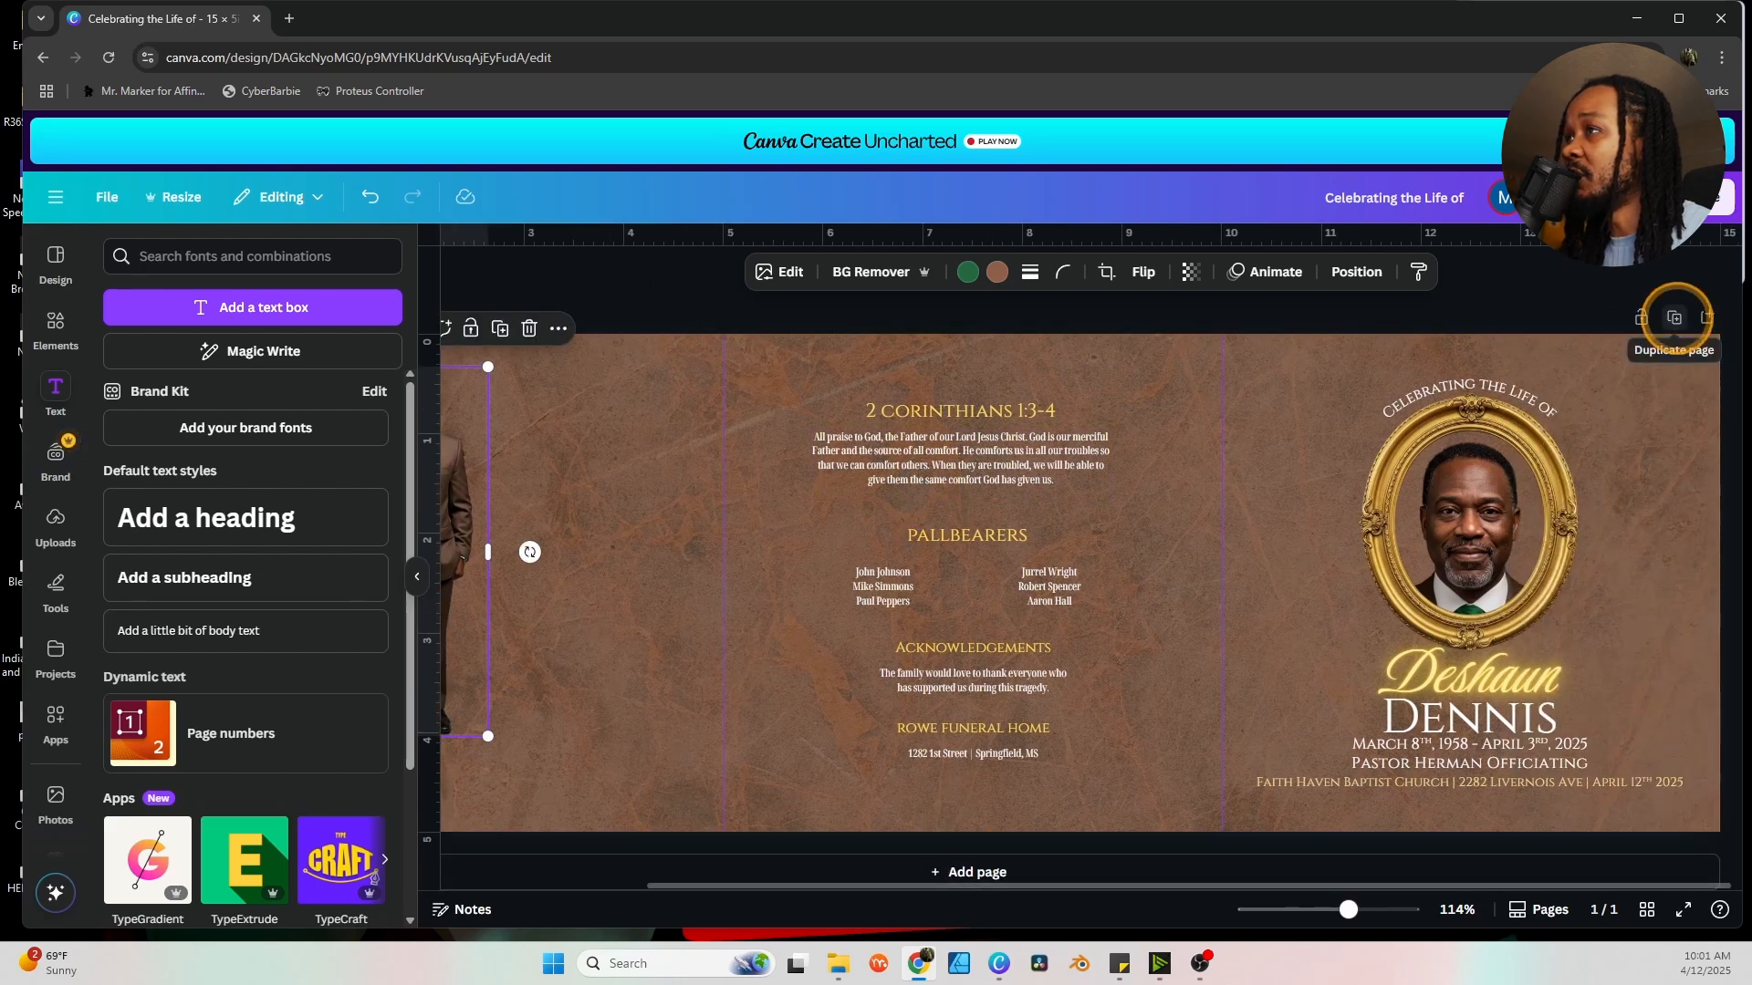
pyautogui.click(1674, 317)
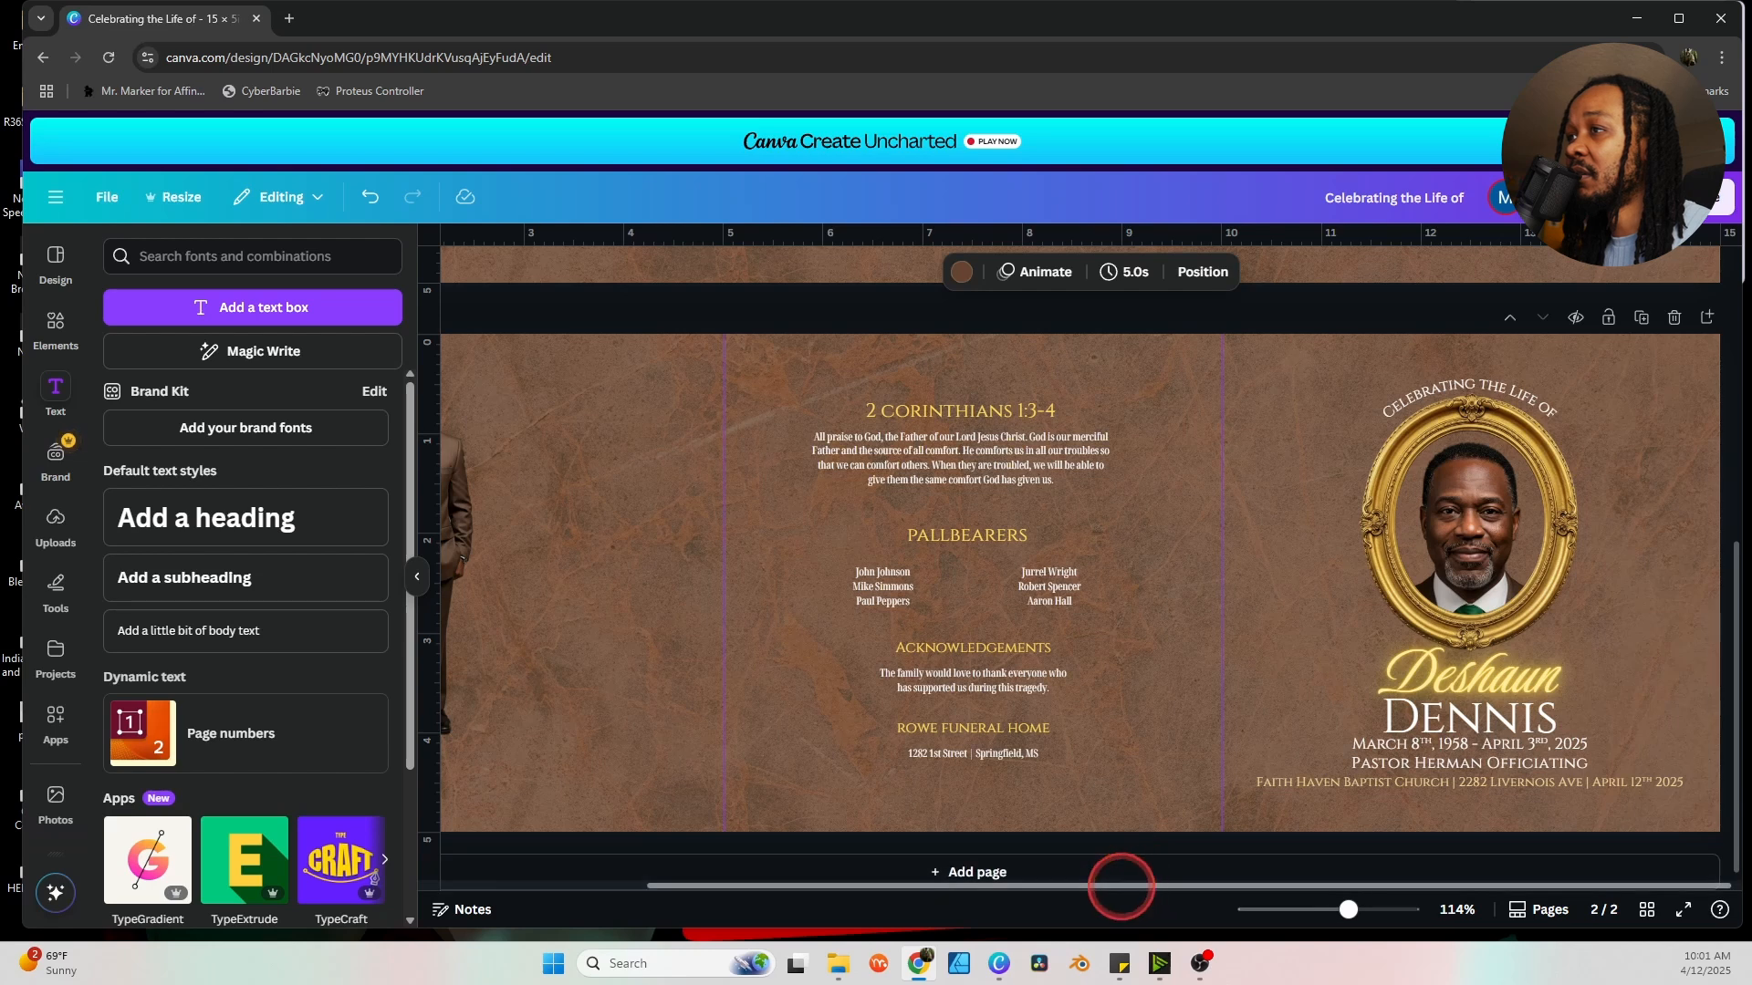
# Delete the suited man from page one.
pyautogui.moveTo(1120, 885); pyautogui.dragTo(999, 885)
pyautogui.click(621, 465)
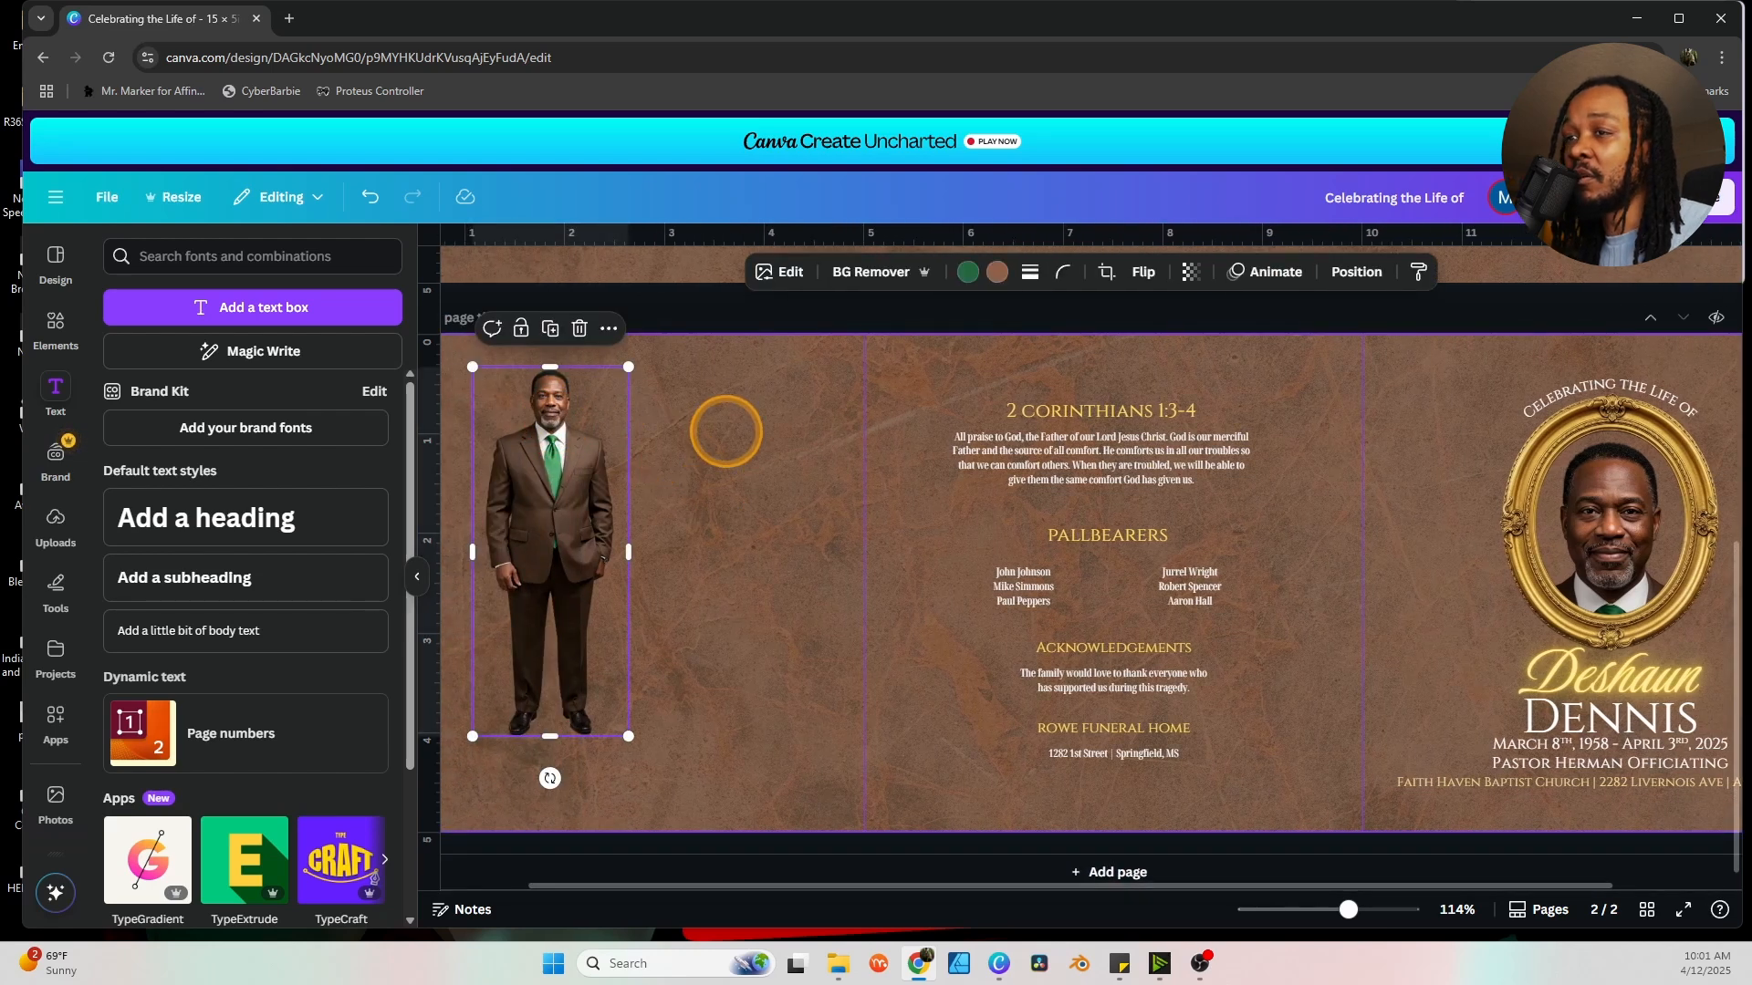
pyautogui.scroll(4, 726, 432)
pyautogui.click(571, 377)
pyautogui.press('Delete')
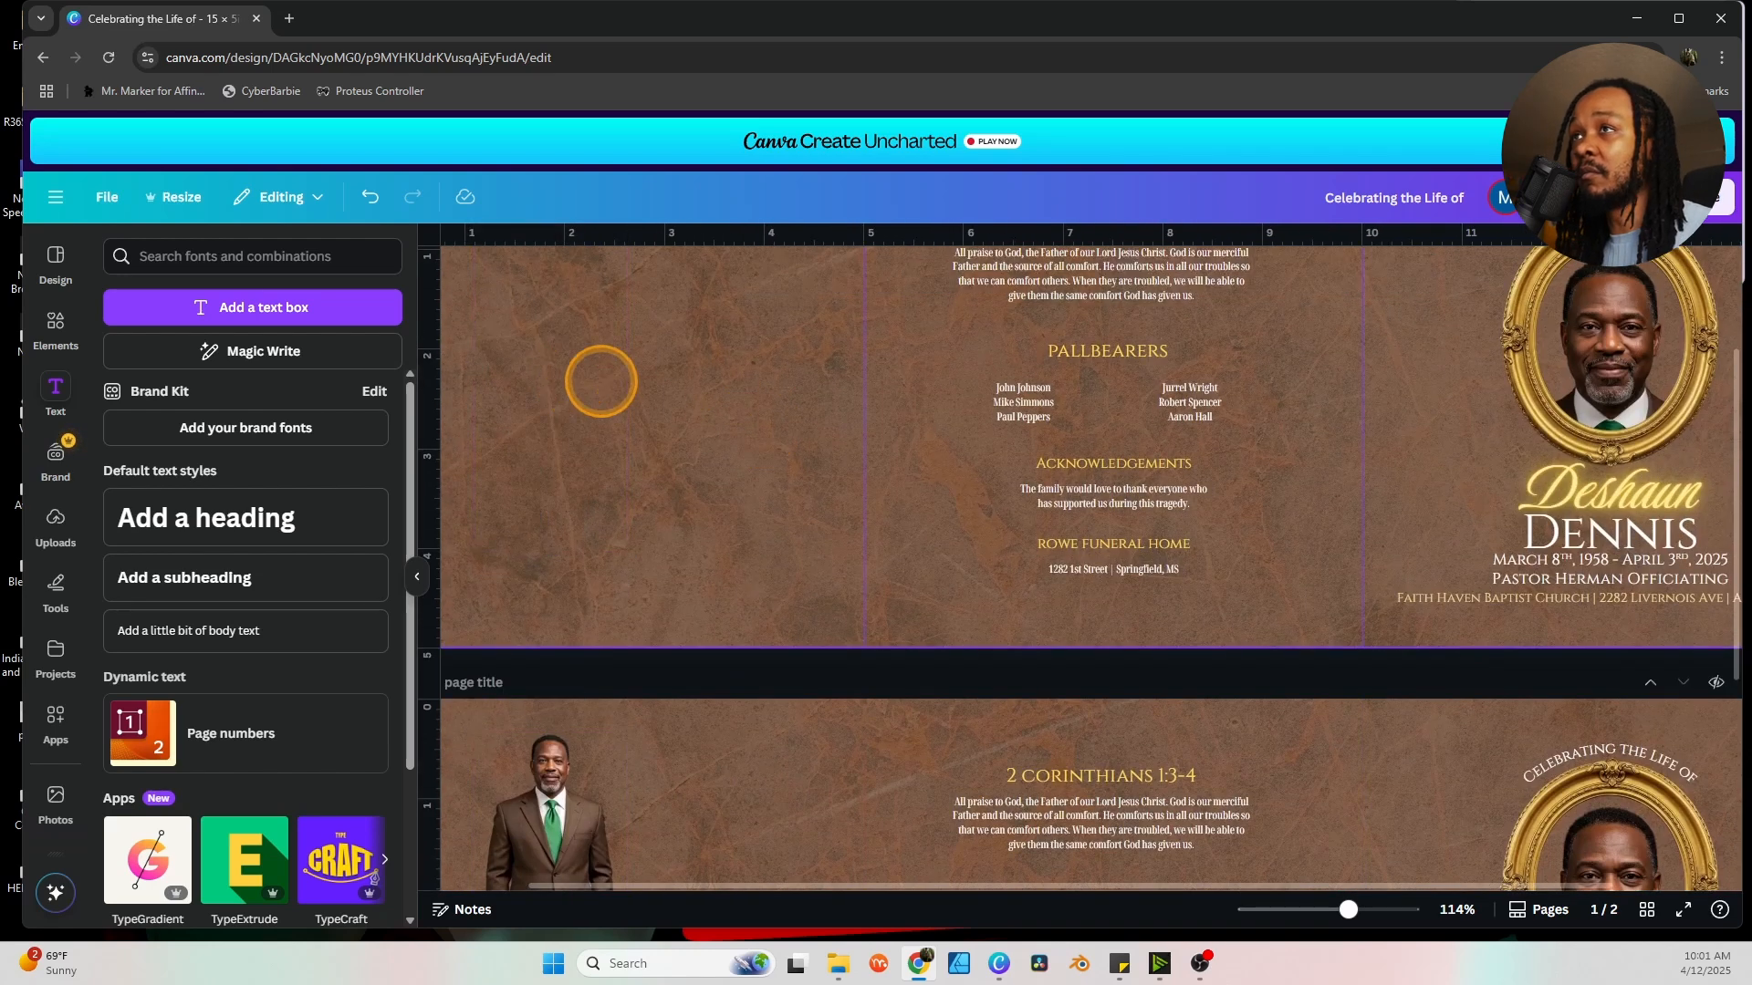
pyautogui.scroll(-4, 1061, 536)
# Delete page two's middle-panel text and right-panel text and portrait, then nudge the man left.
pyautogui.click(1058, 367)
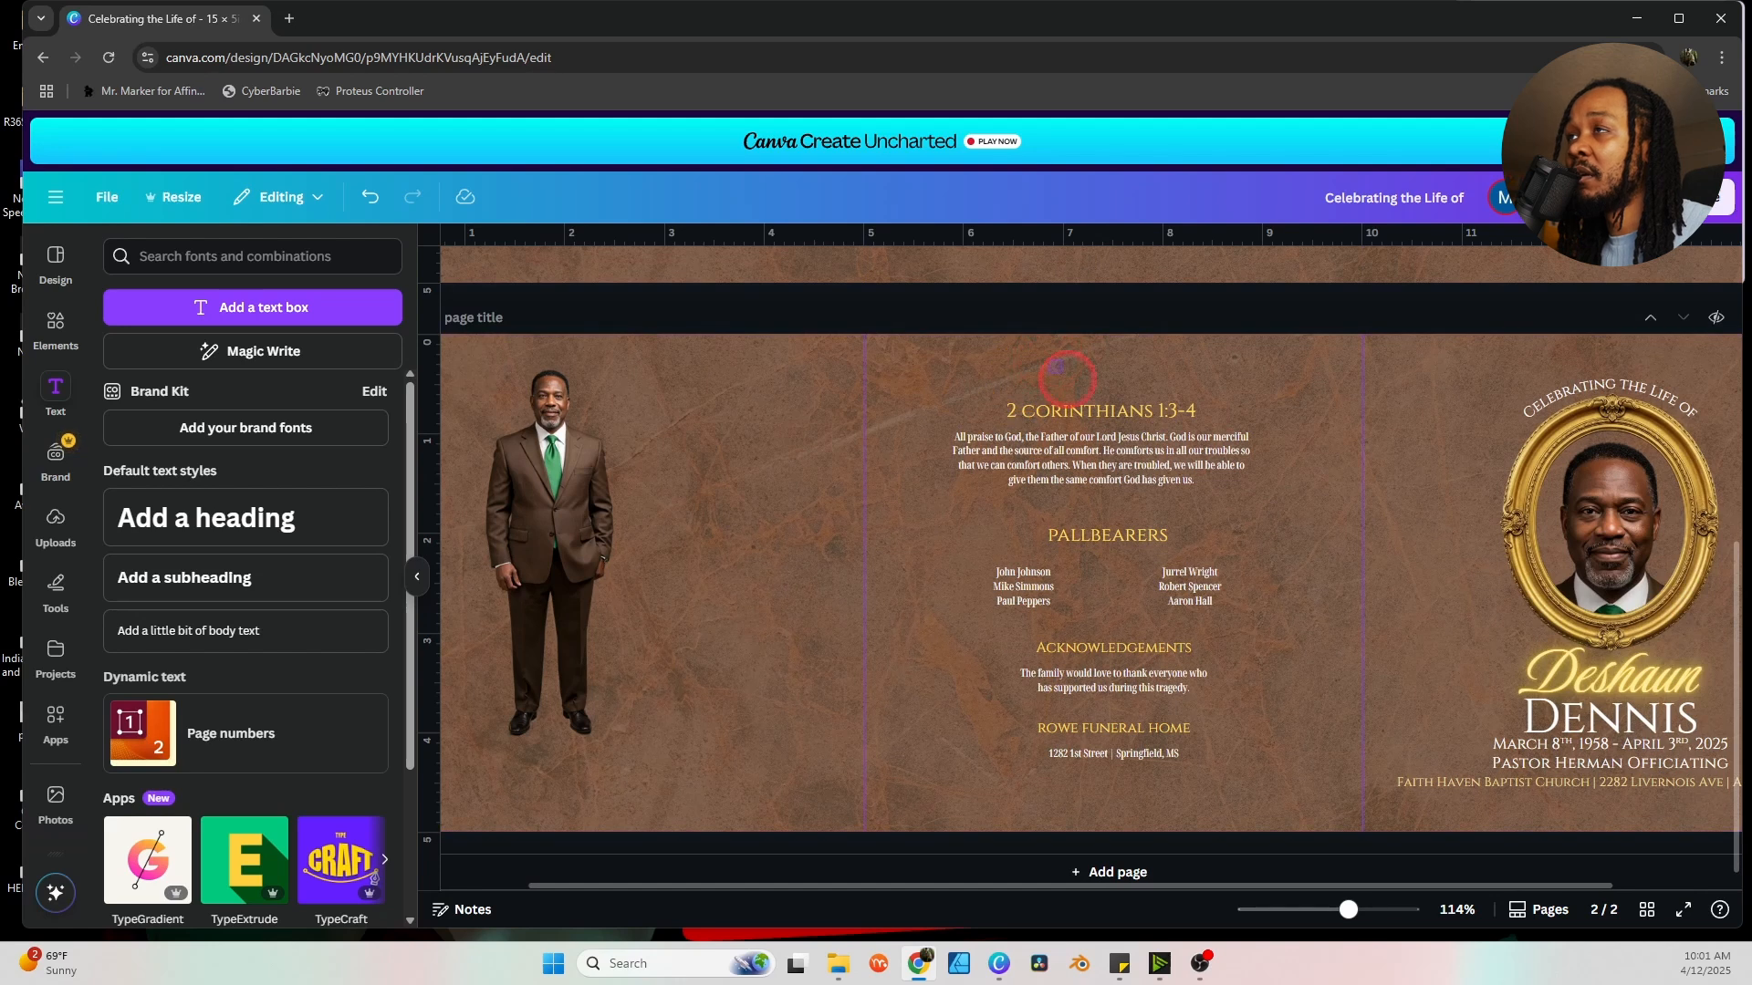
pyautogui.moveTo(1203, 771); pyautogui.dragTo(1203, 768)
pyautogui.press('Delete')
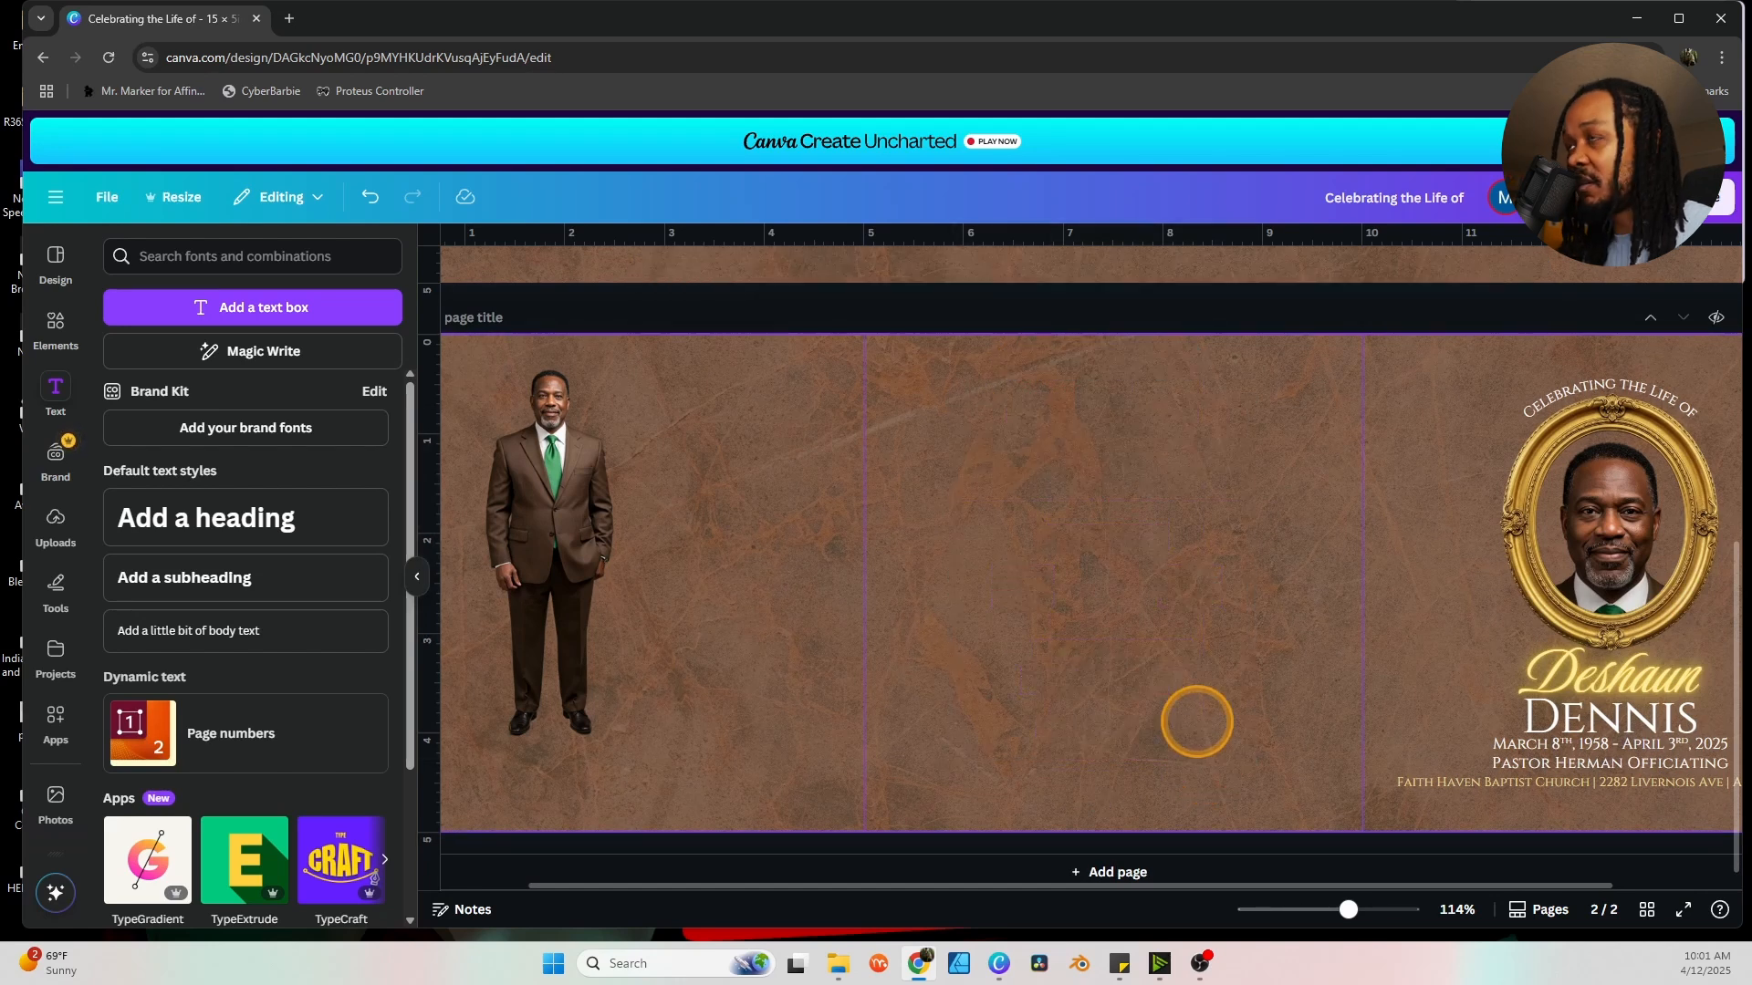
pyautogui.moveTo(1482, 380); pyautogui.dragTo(1688, 802)
pyautogui.press('Delete')
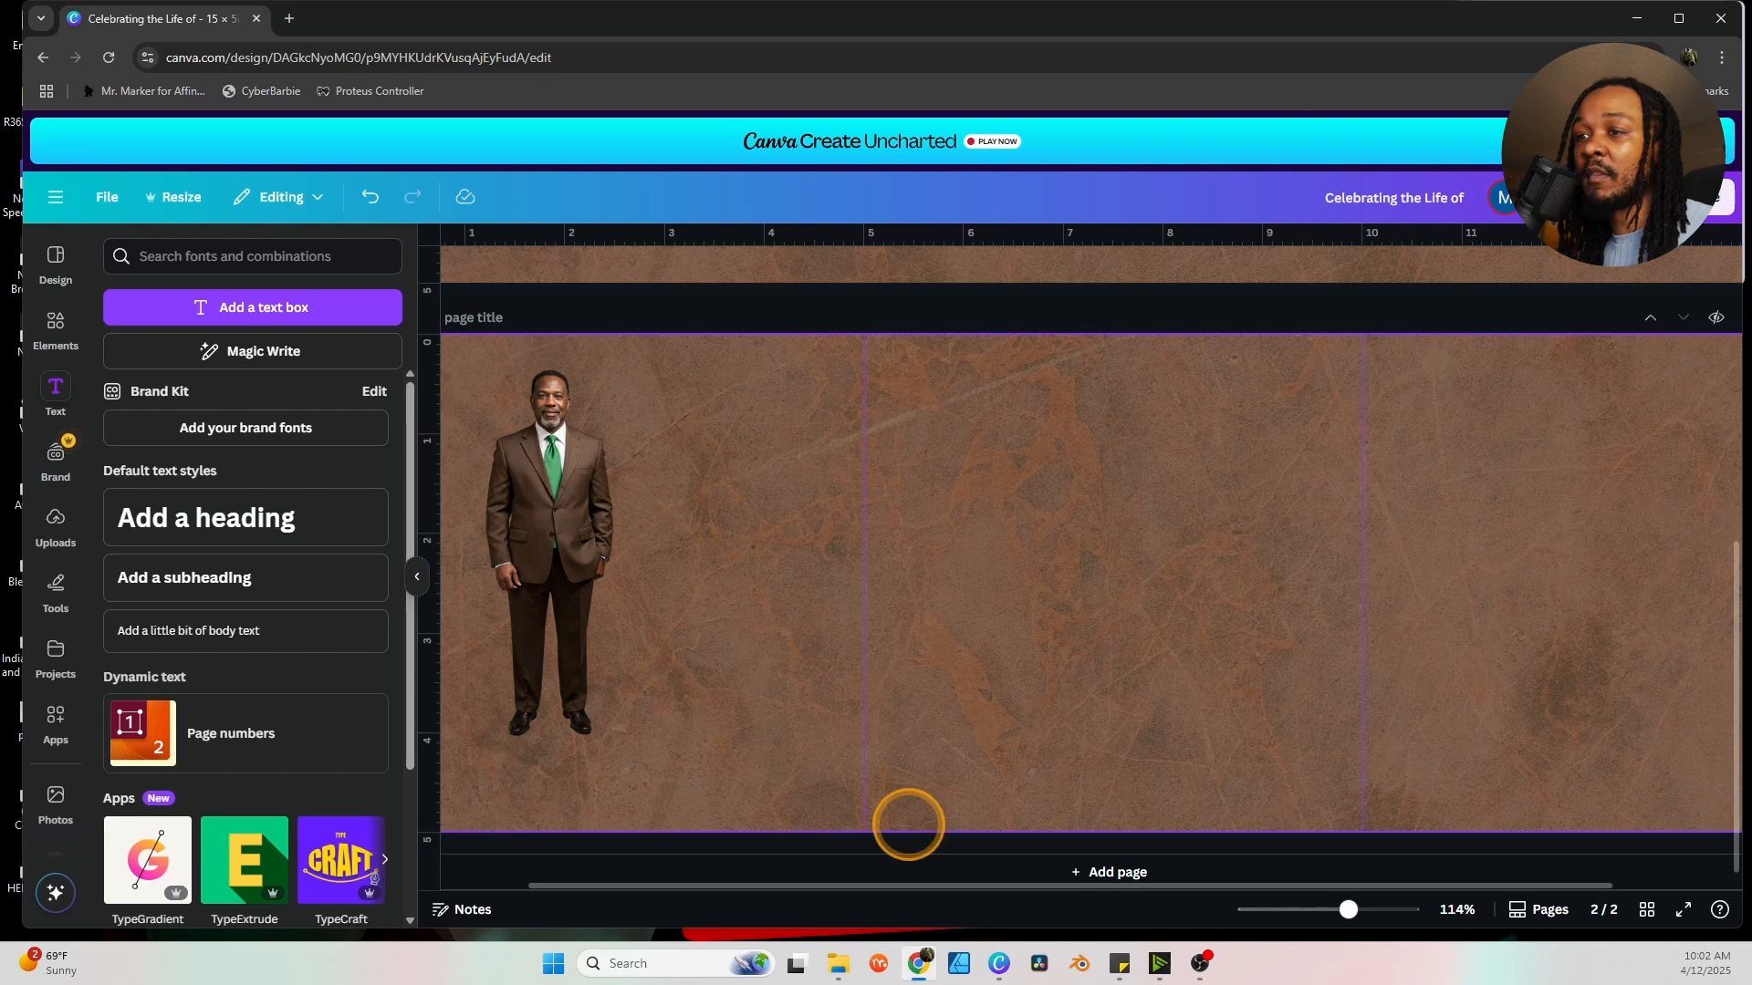
pyautogui.click(573, 500)
pyautogui.moveTo(573, 500); pyautogui.dragTo(548, 518)
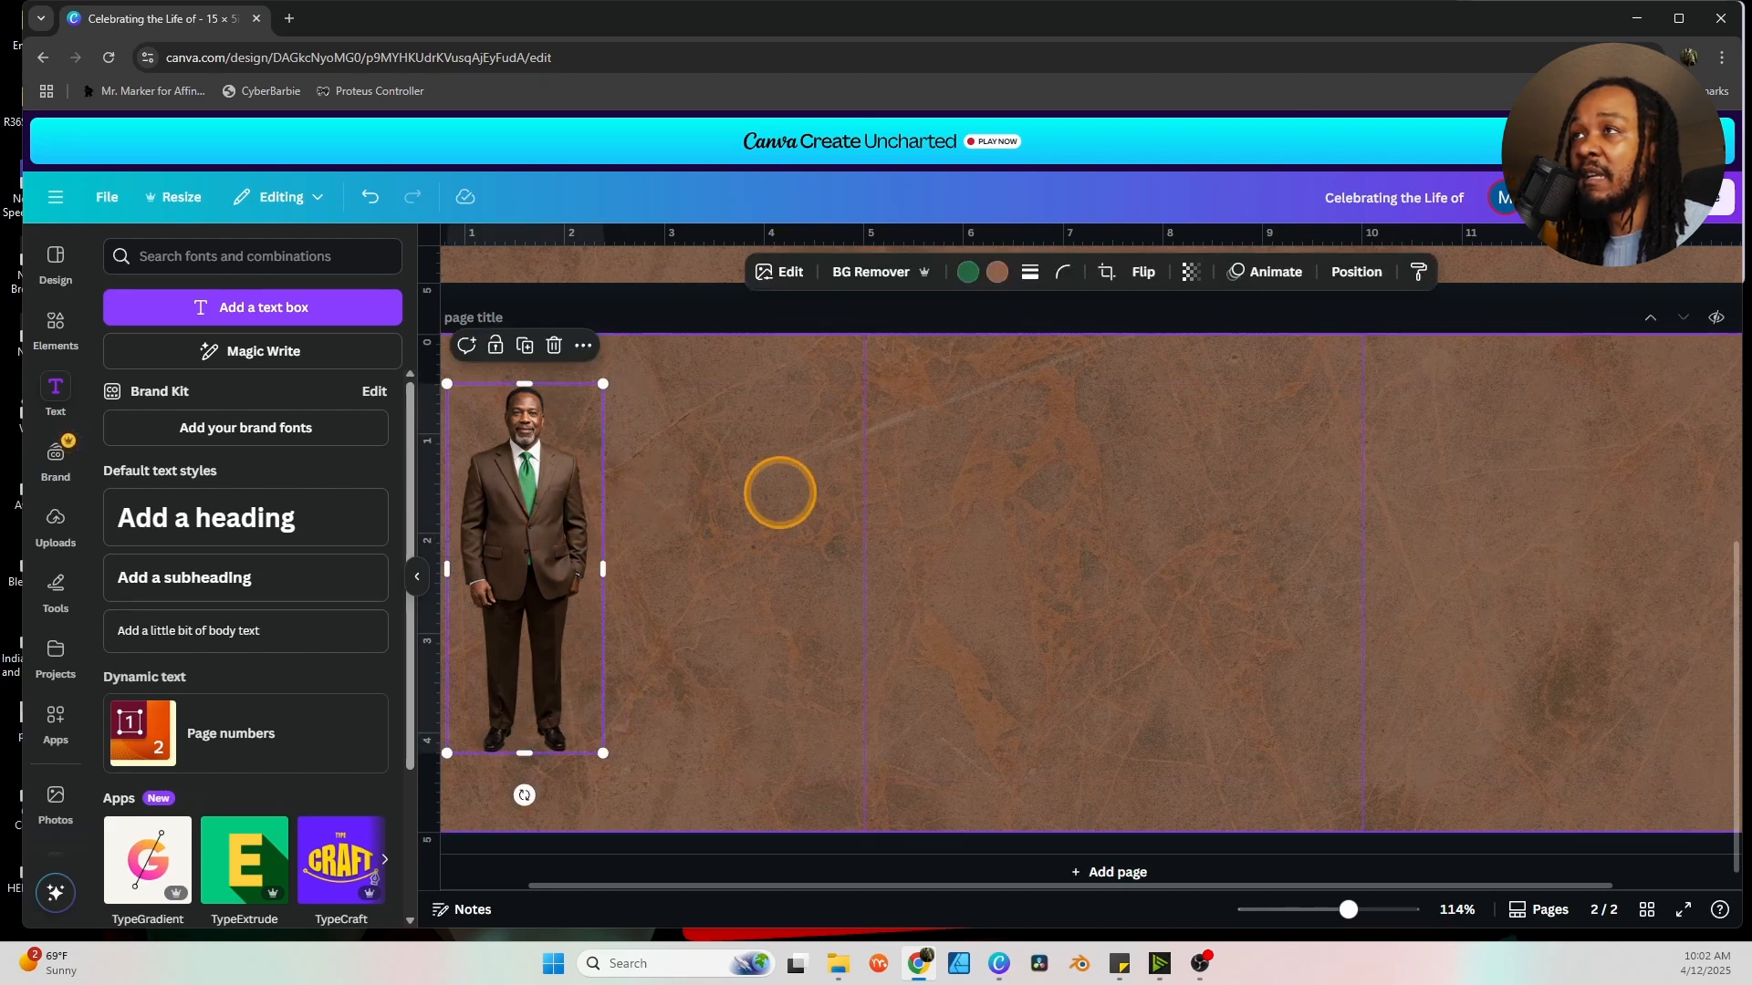
pyautogui.scroll(5, 839, 520)
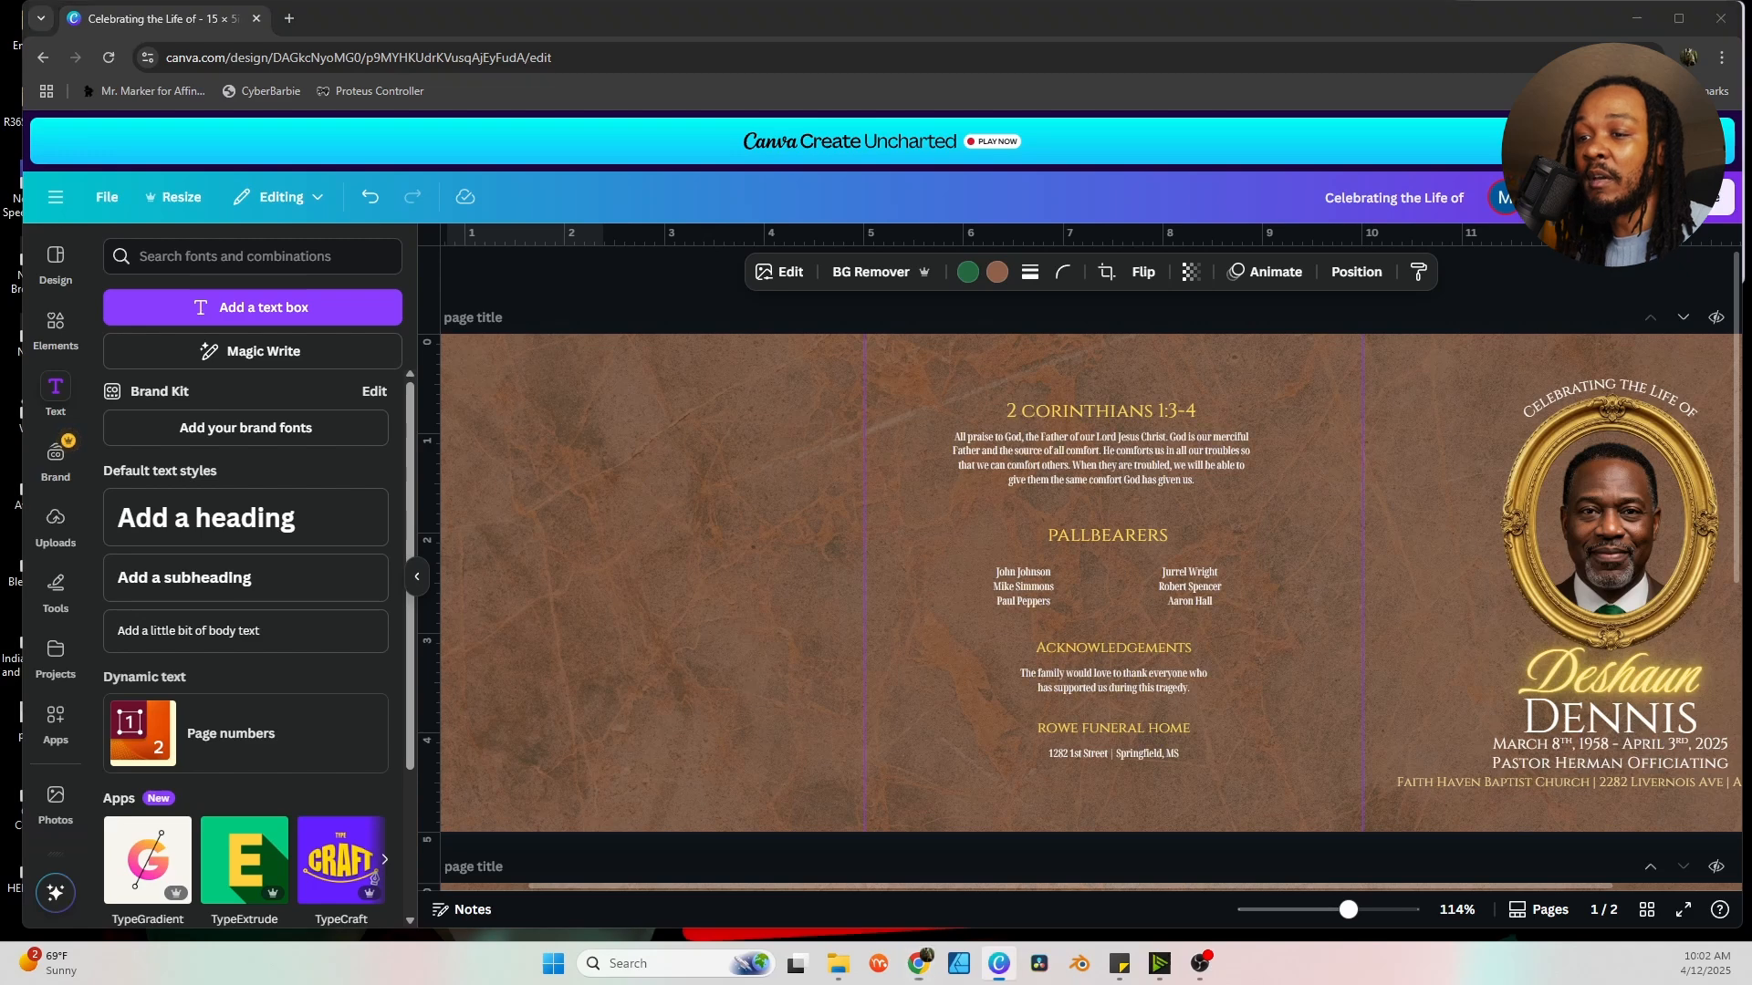
# Add a circle photo frame from Basic shapes and shrink it into page one's left panel.
pyautogui.click(651, 417)
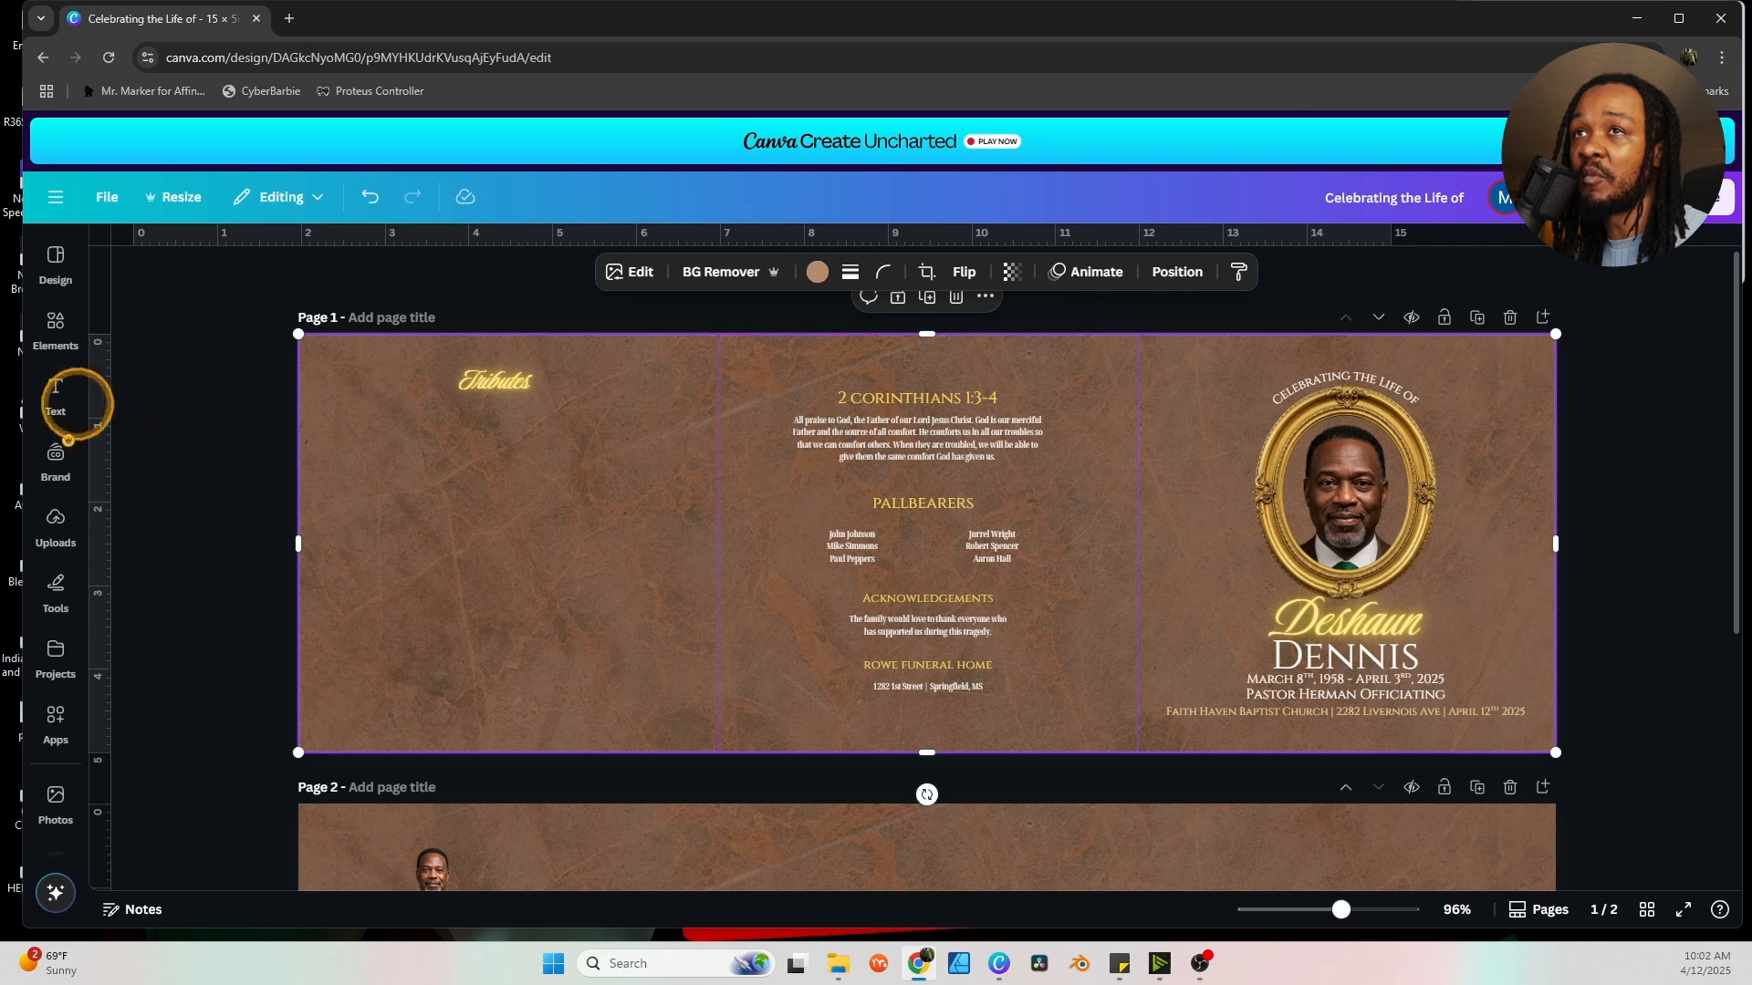
pyautogui.click(55, 327)
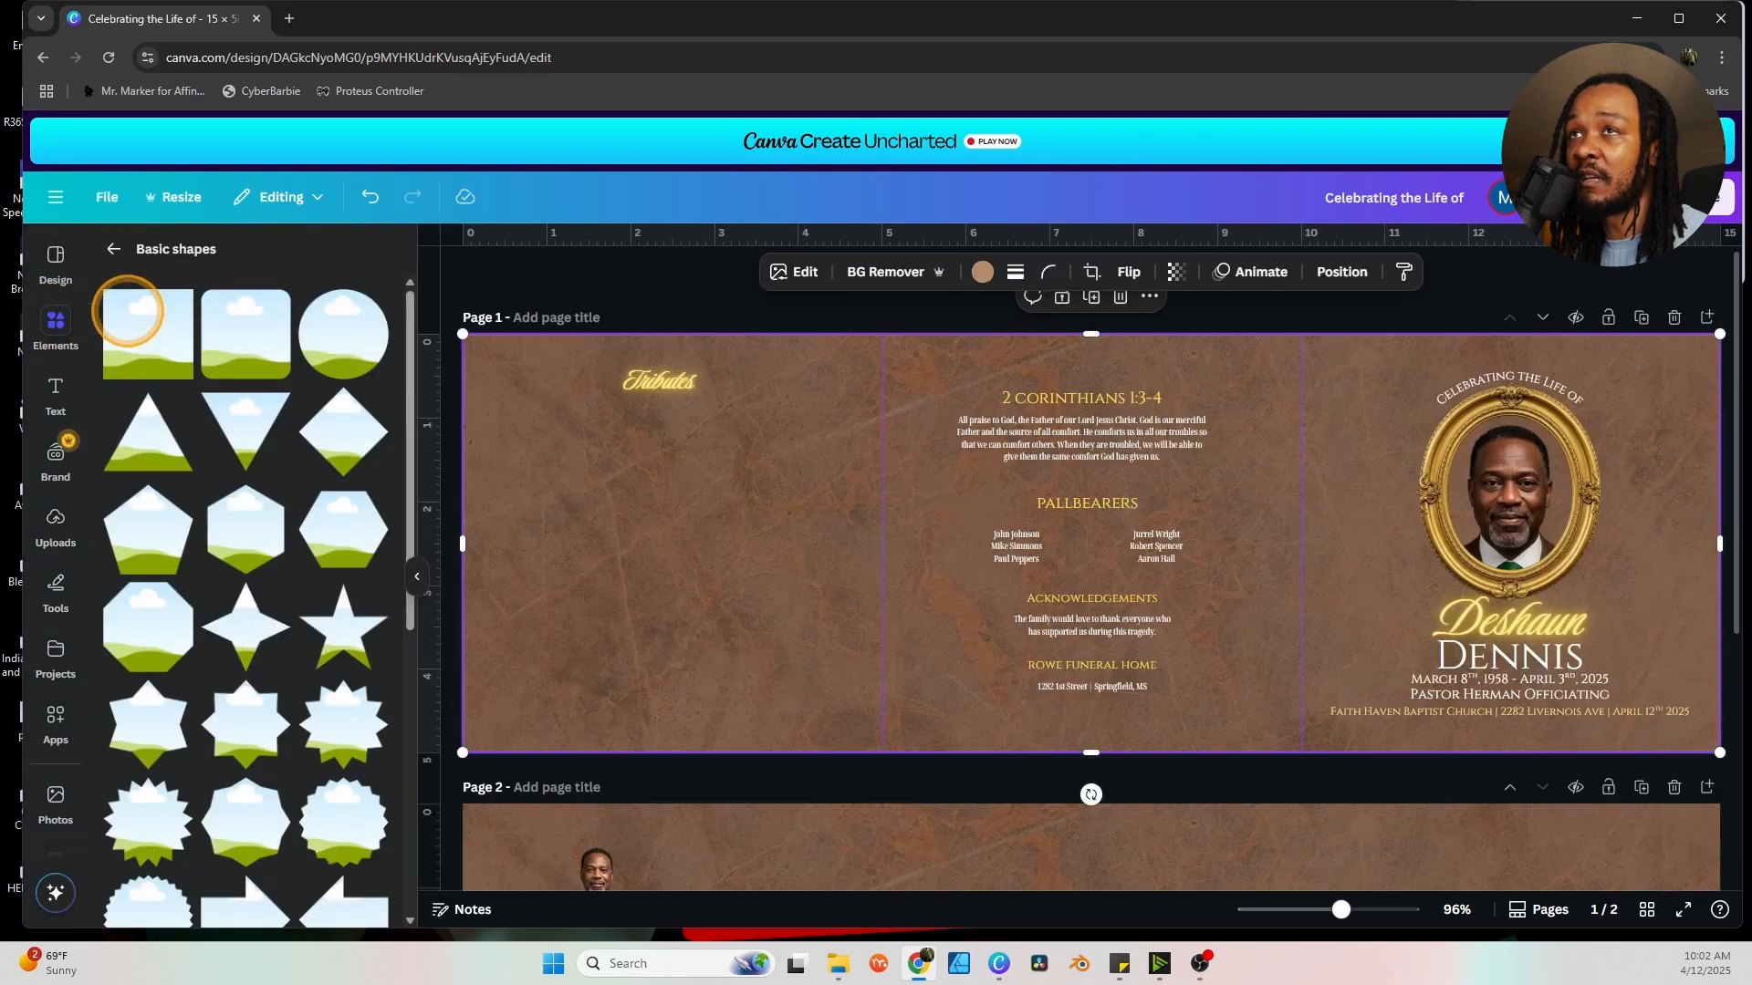
pyautogui.click(342, 337)
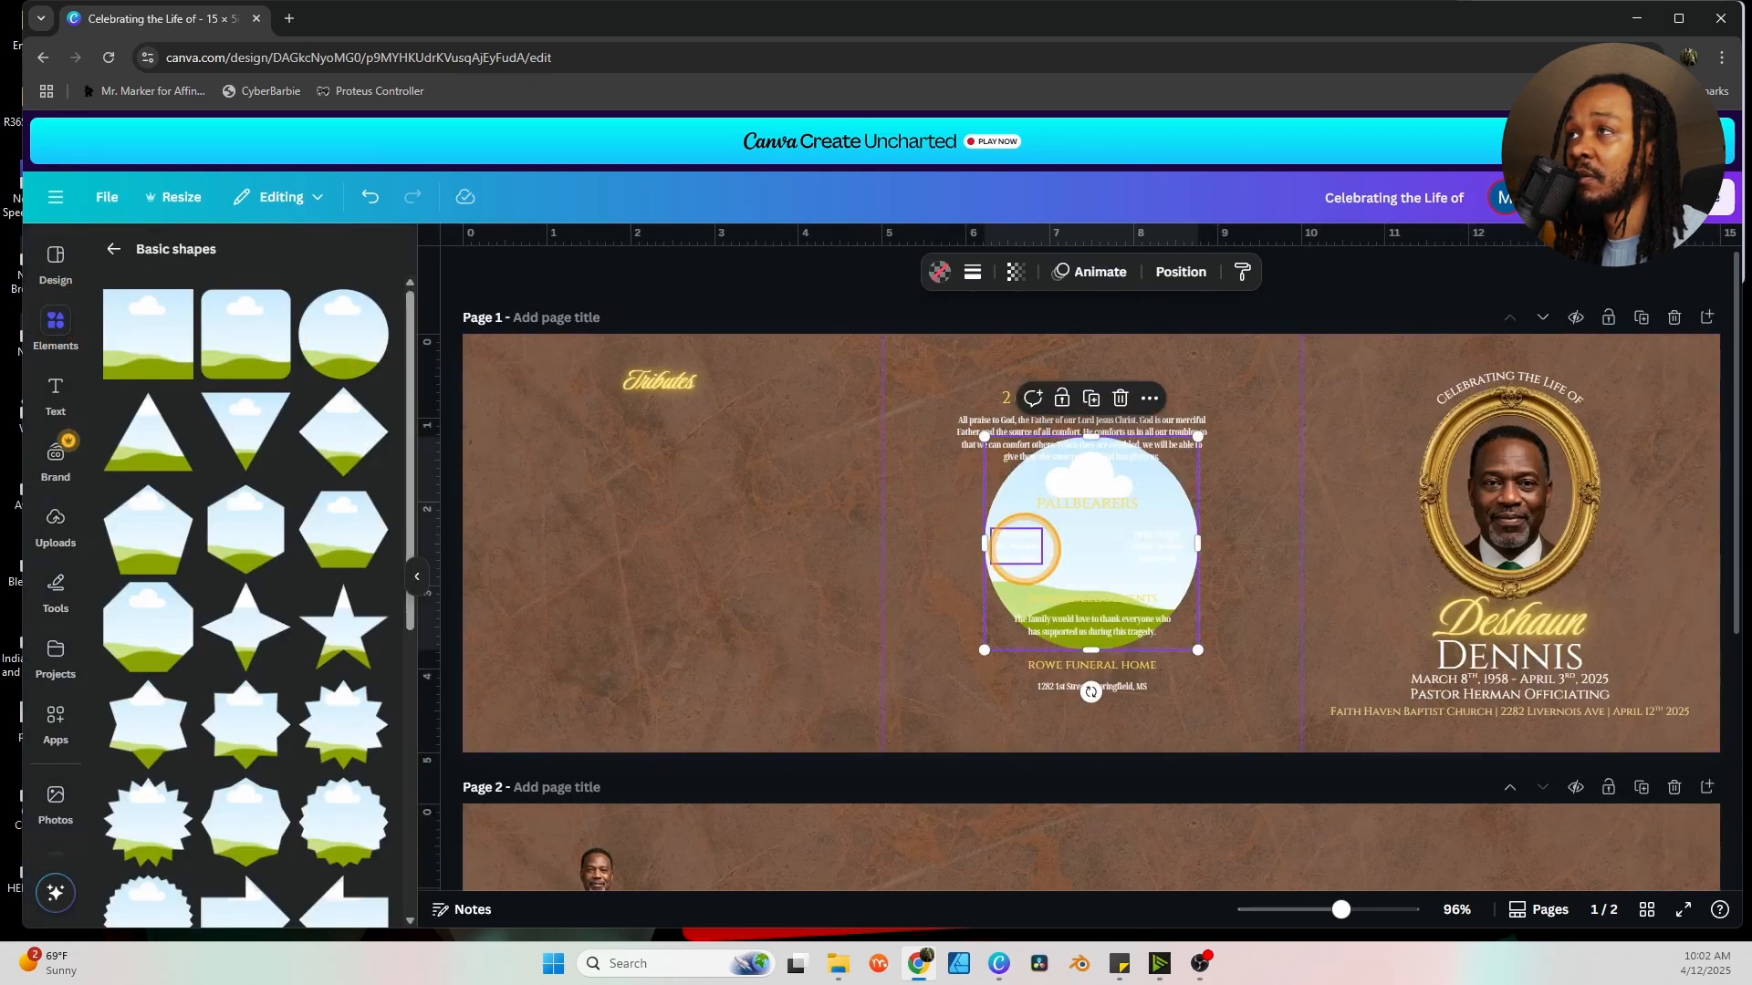
pyautogui.moveTo(1025, 501); pyautogui.dragTo(465, 479)
pyautogui.moveTo(680, 620); pyautogui.dragTo(538, 448)
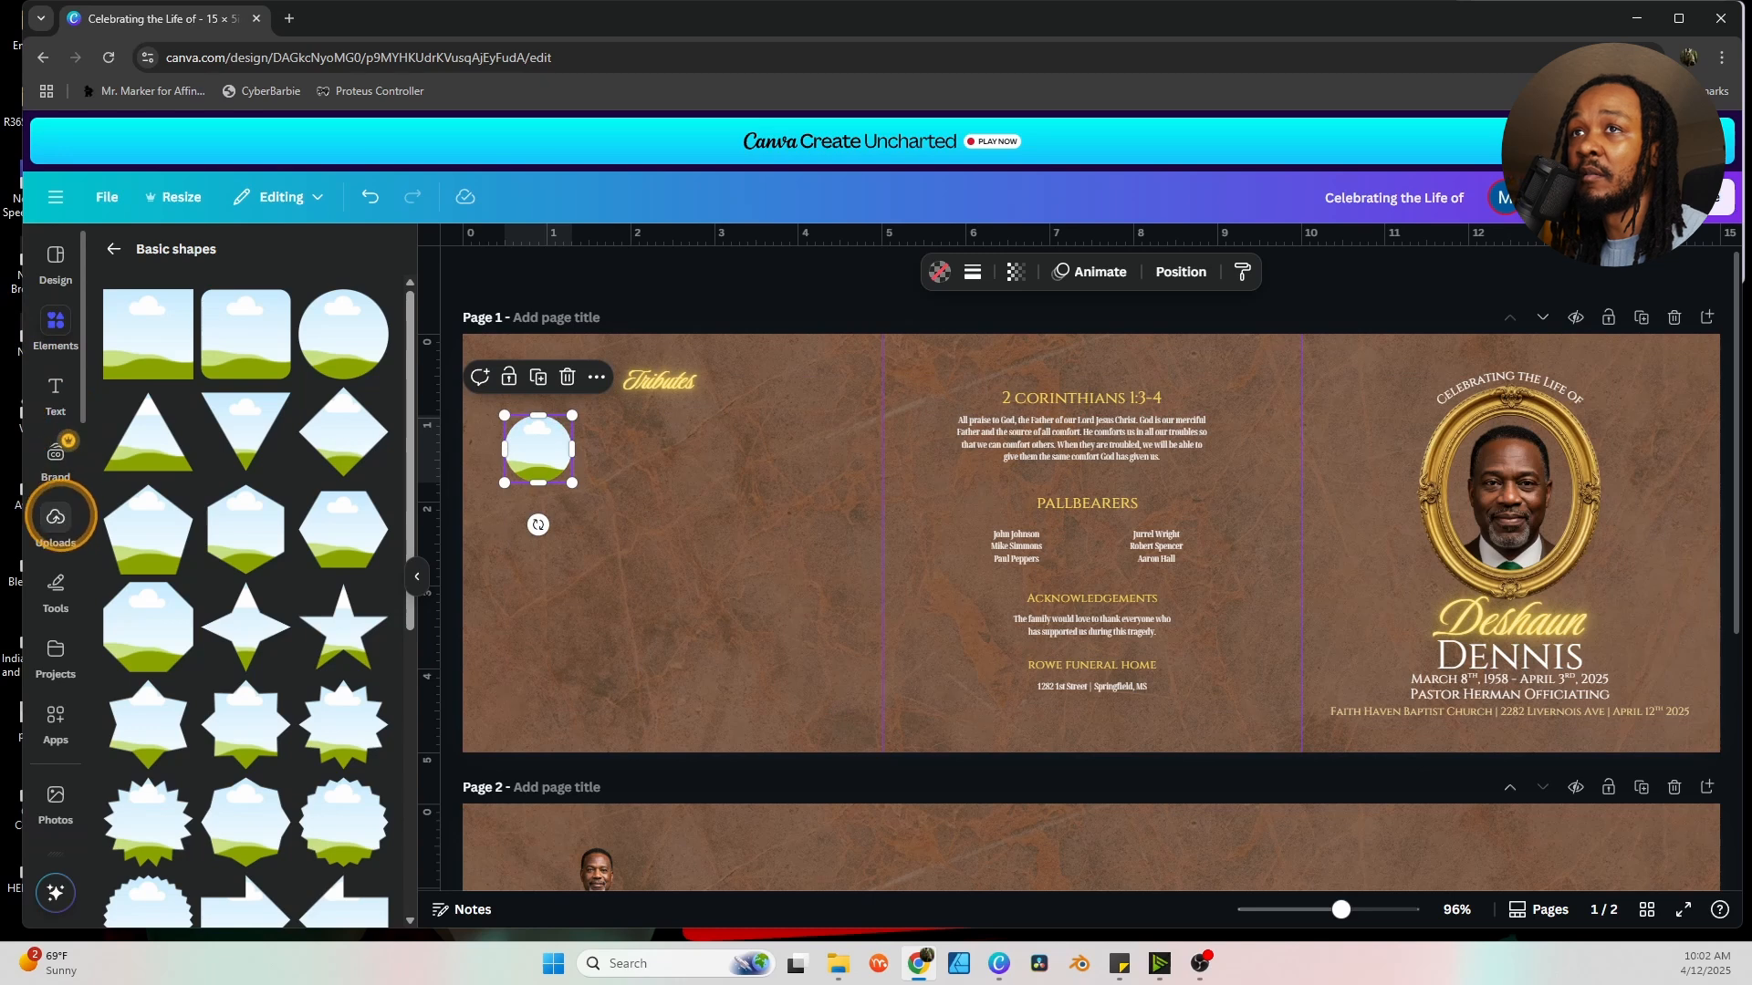
# Drop the woman's uploaded portrait into the circle frame and enlarge her within it.
pyautogui.click(55, 517)
pyautogui.scroll(-5, 210, 556)
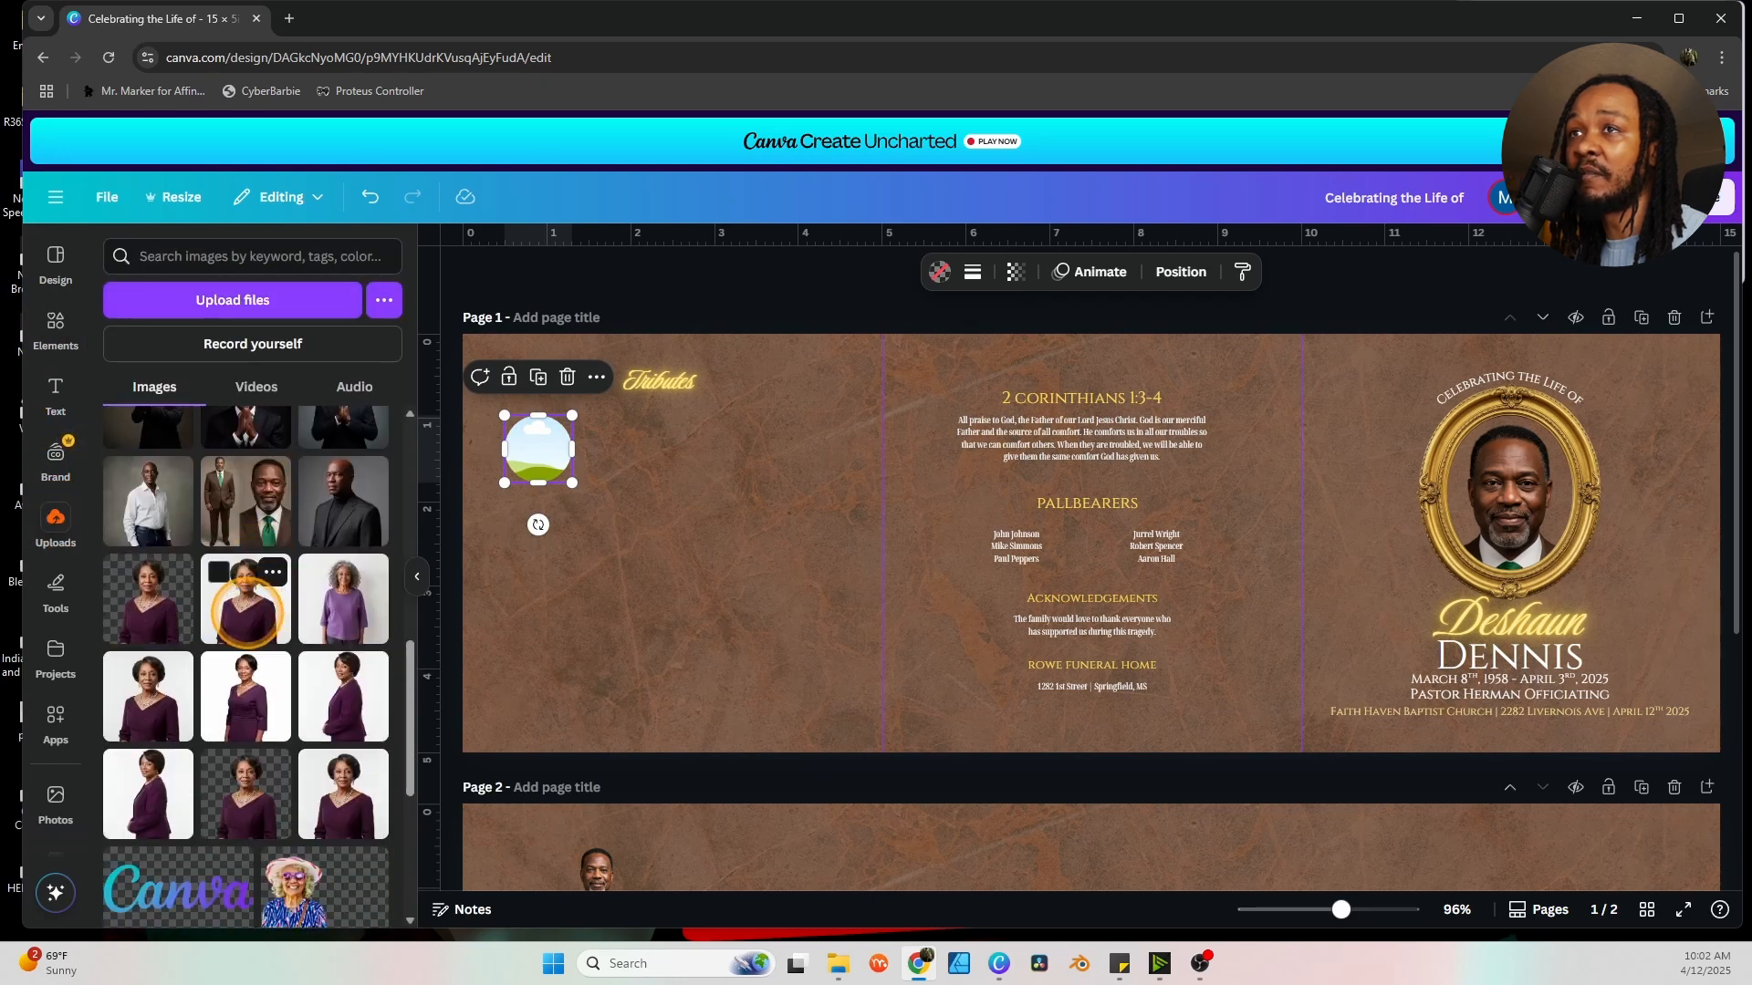
pyautogui.click(247, 598)
pyautogui.moveTo(962, 611); pyautogui.dragTo(585, 477)
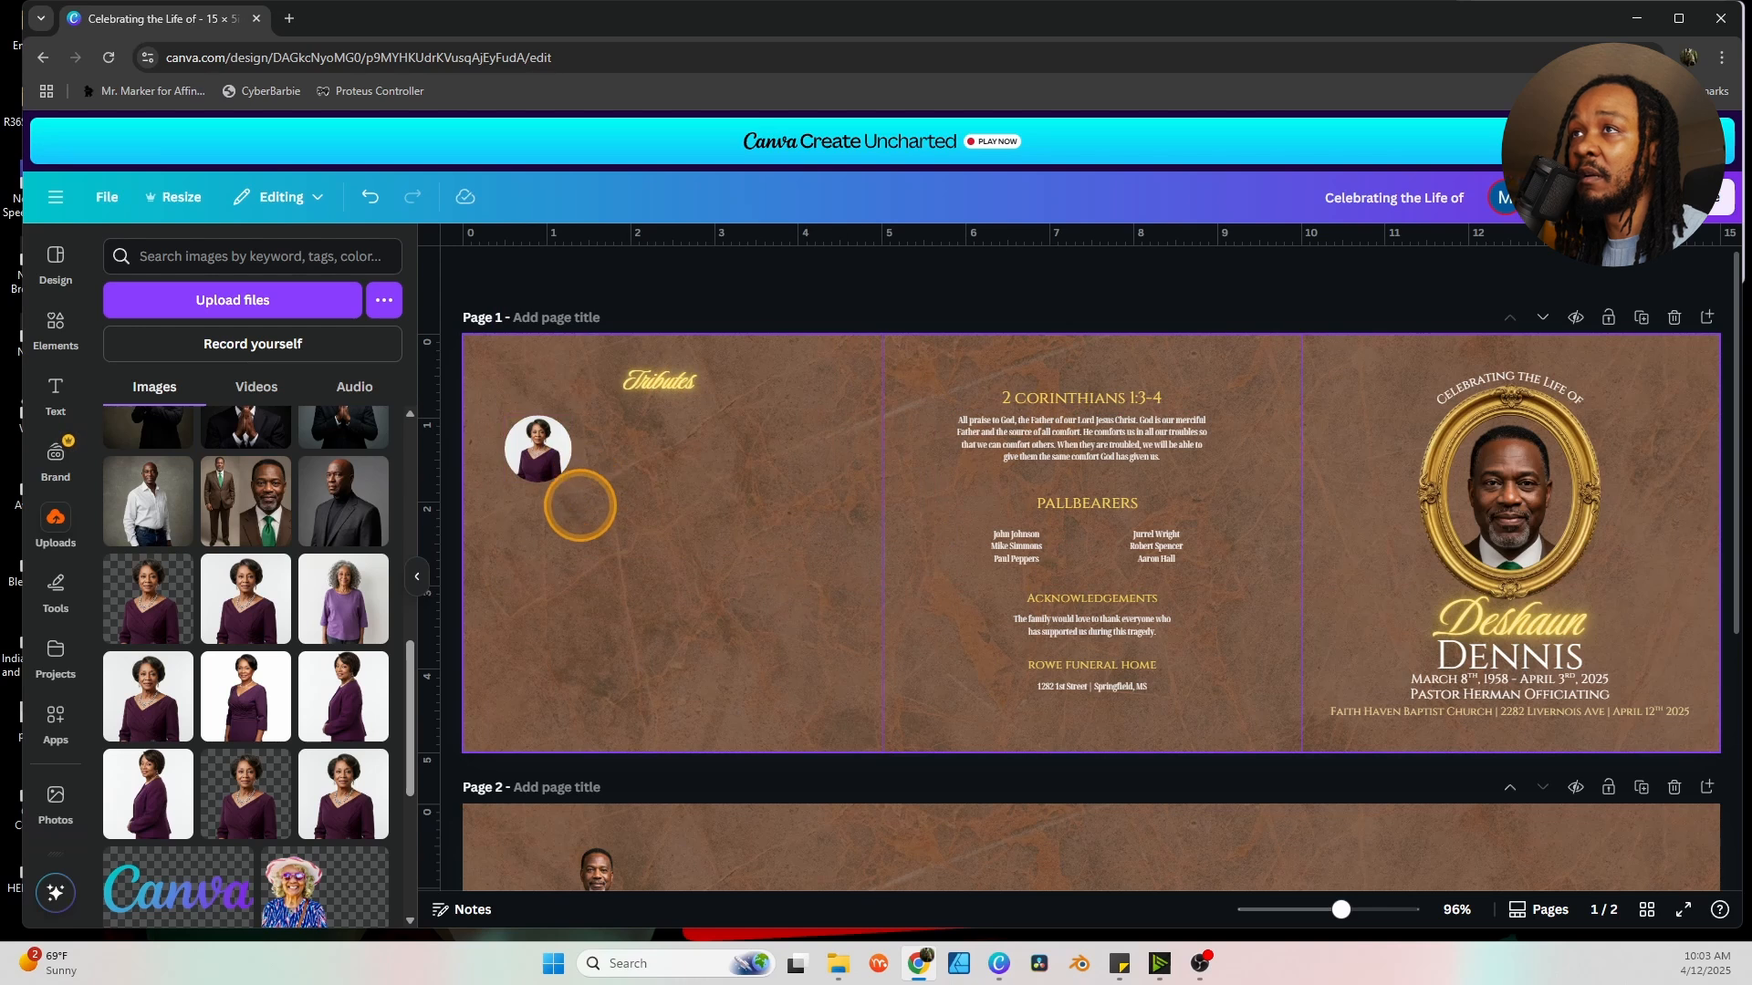
pyautogui.click(538, 443)
pyautogui.doubleClick(538, 444)
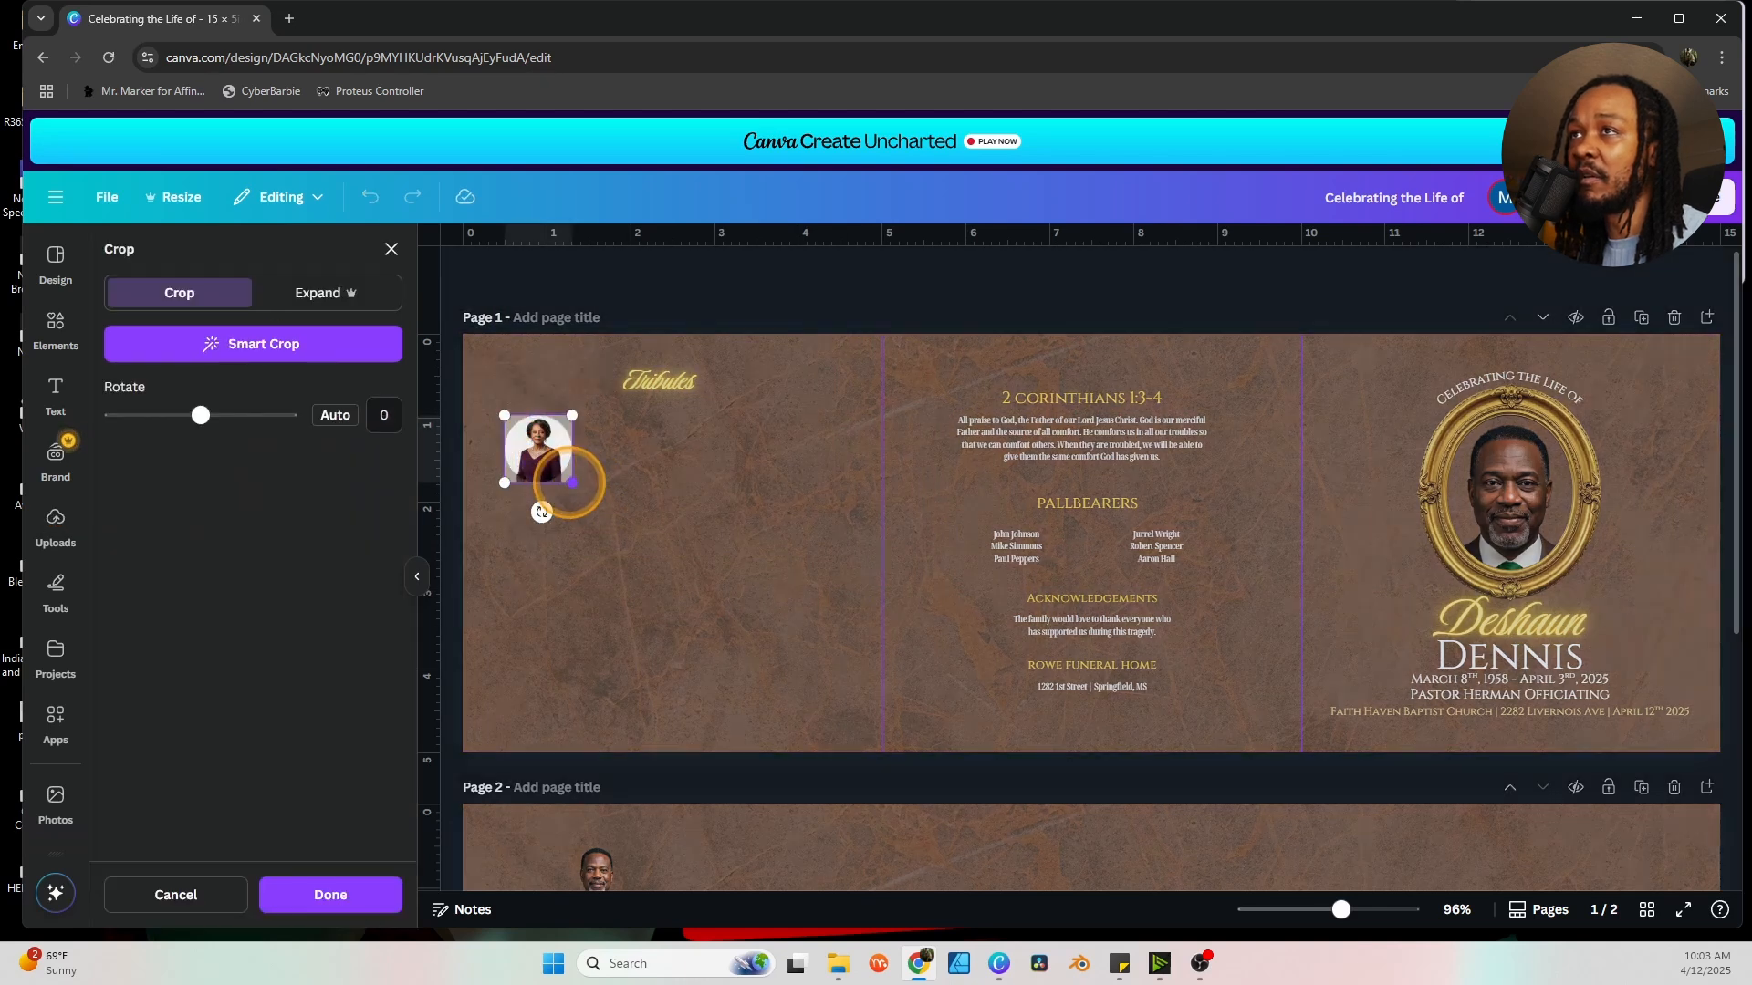
pyautogui.moveTo(572, 482); pyautogui.dragTo(549, 512)
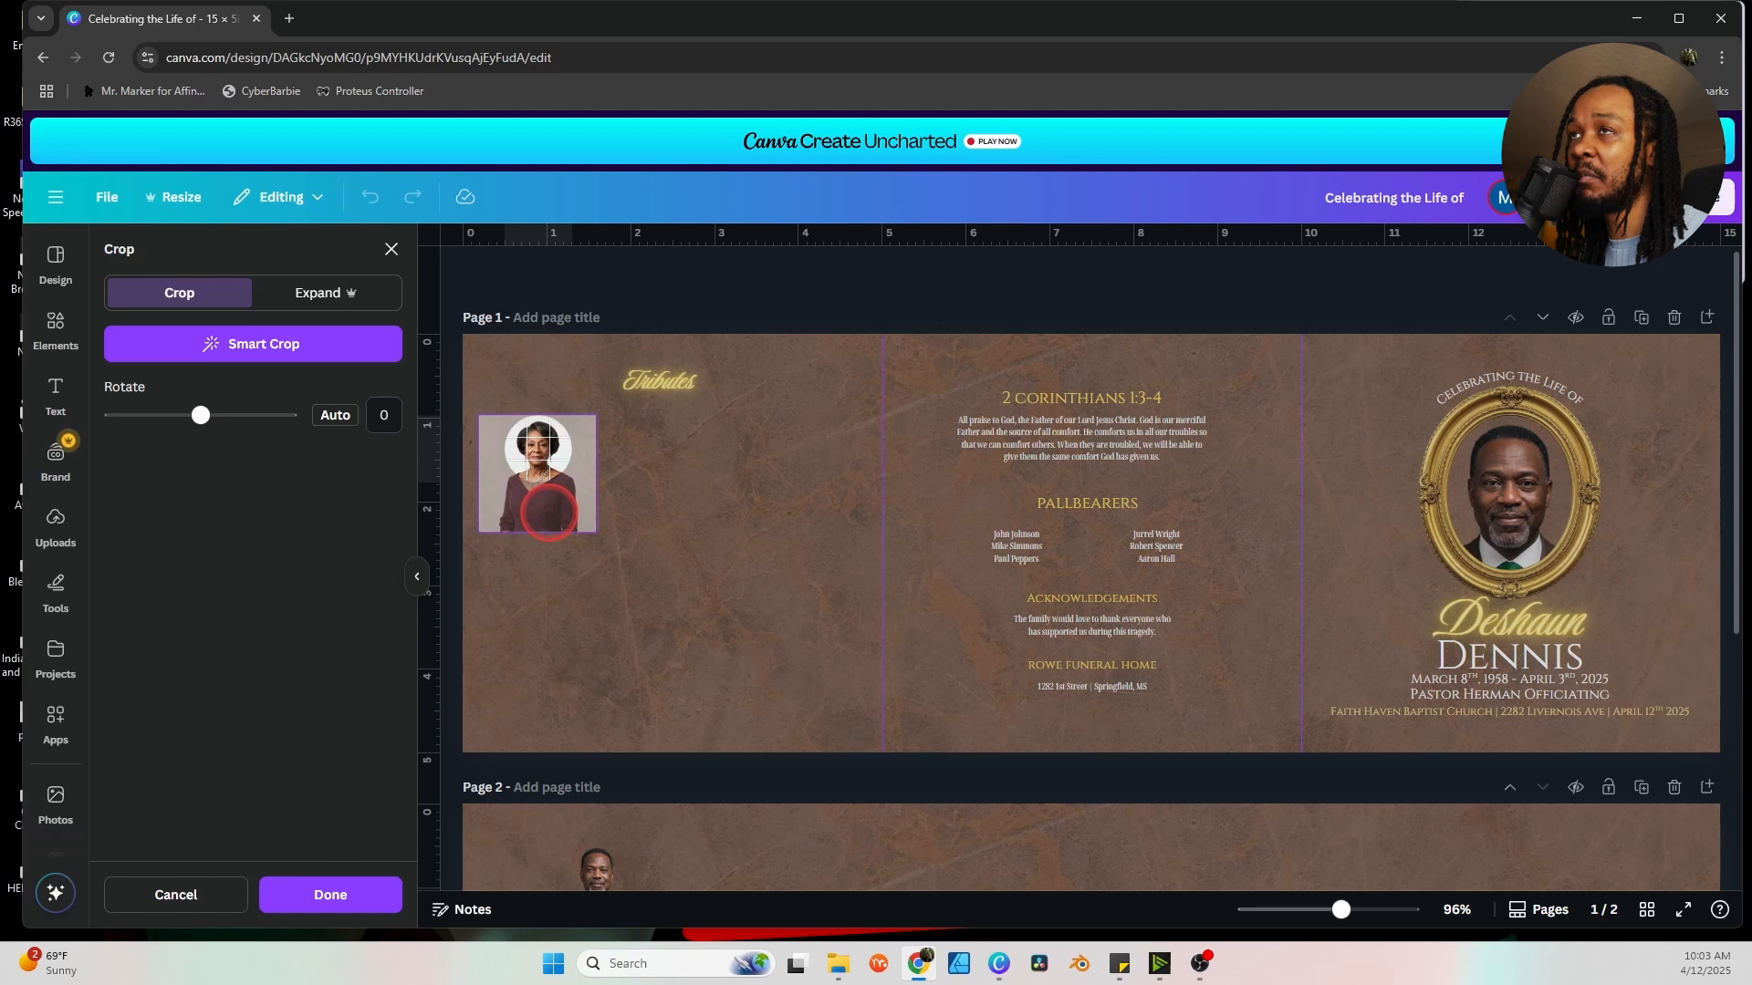
pyautogui.click(672, 520)
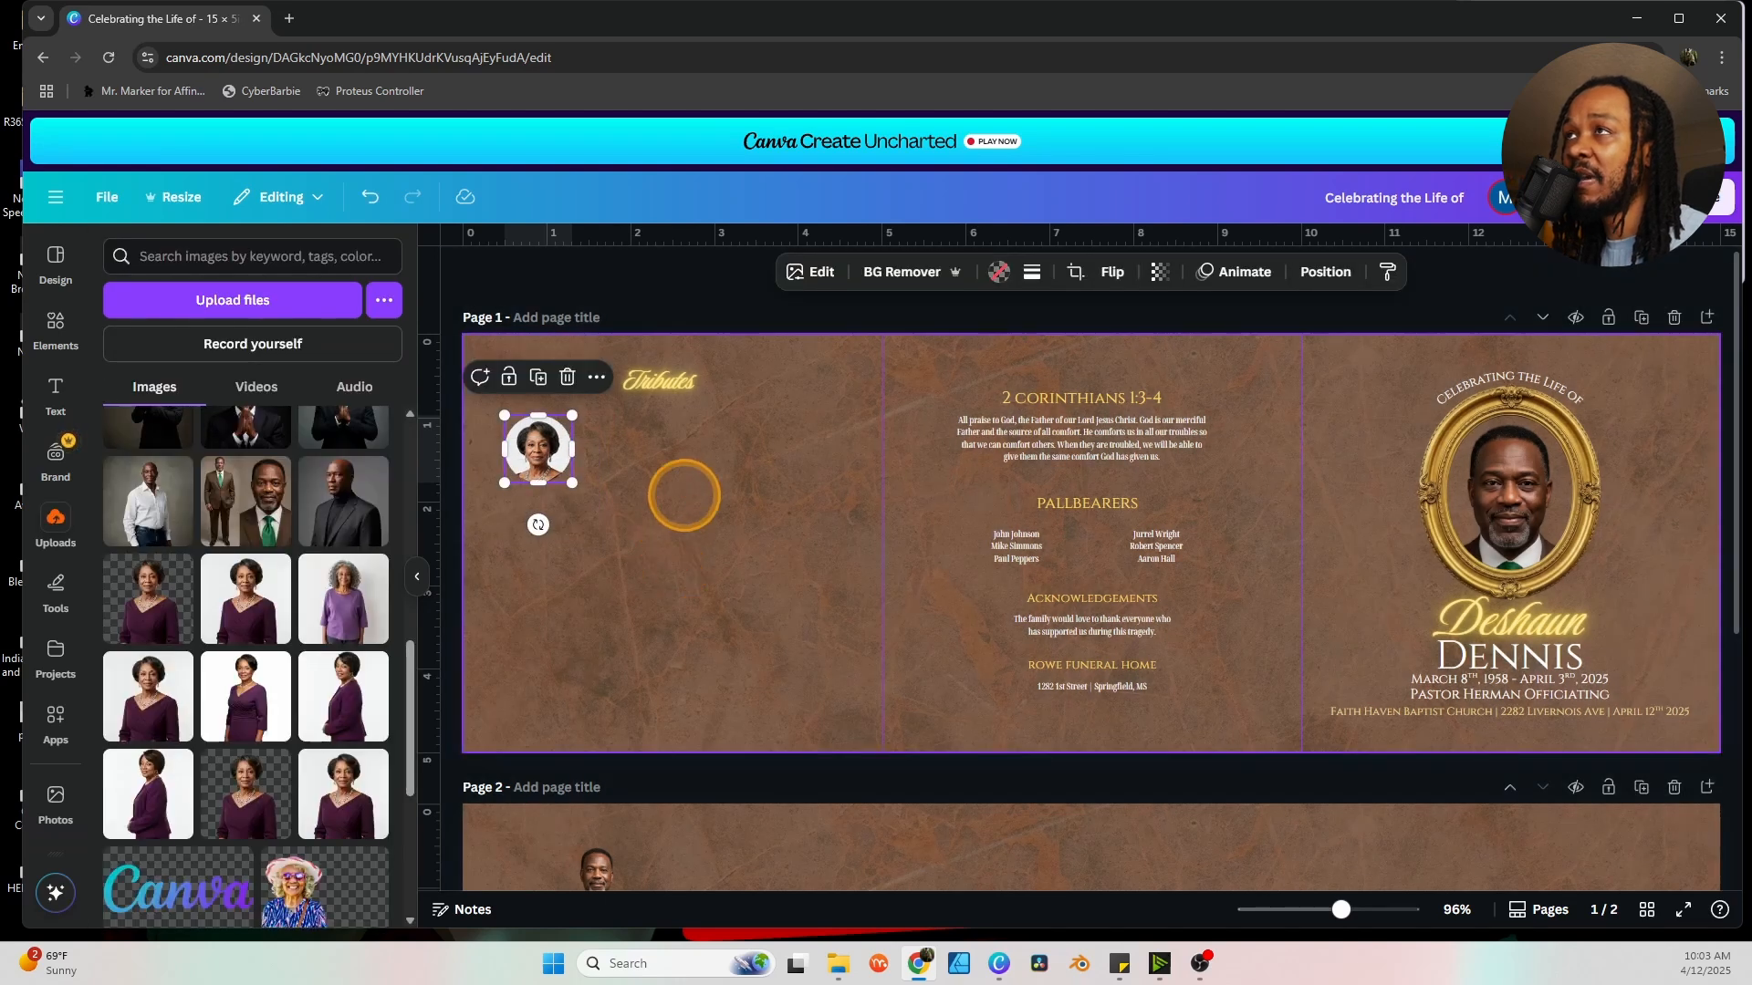
pyautogui.click(687, 492)
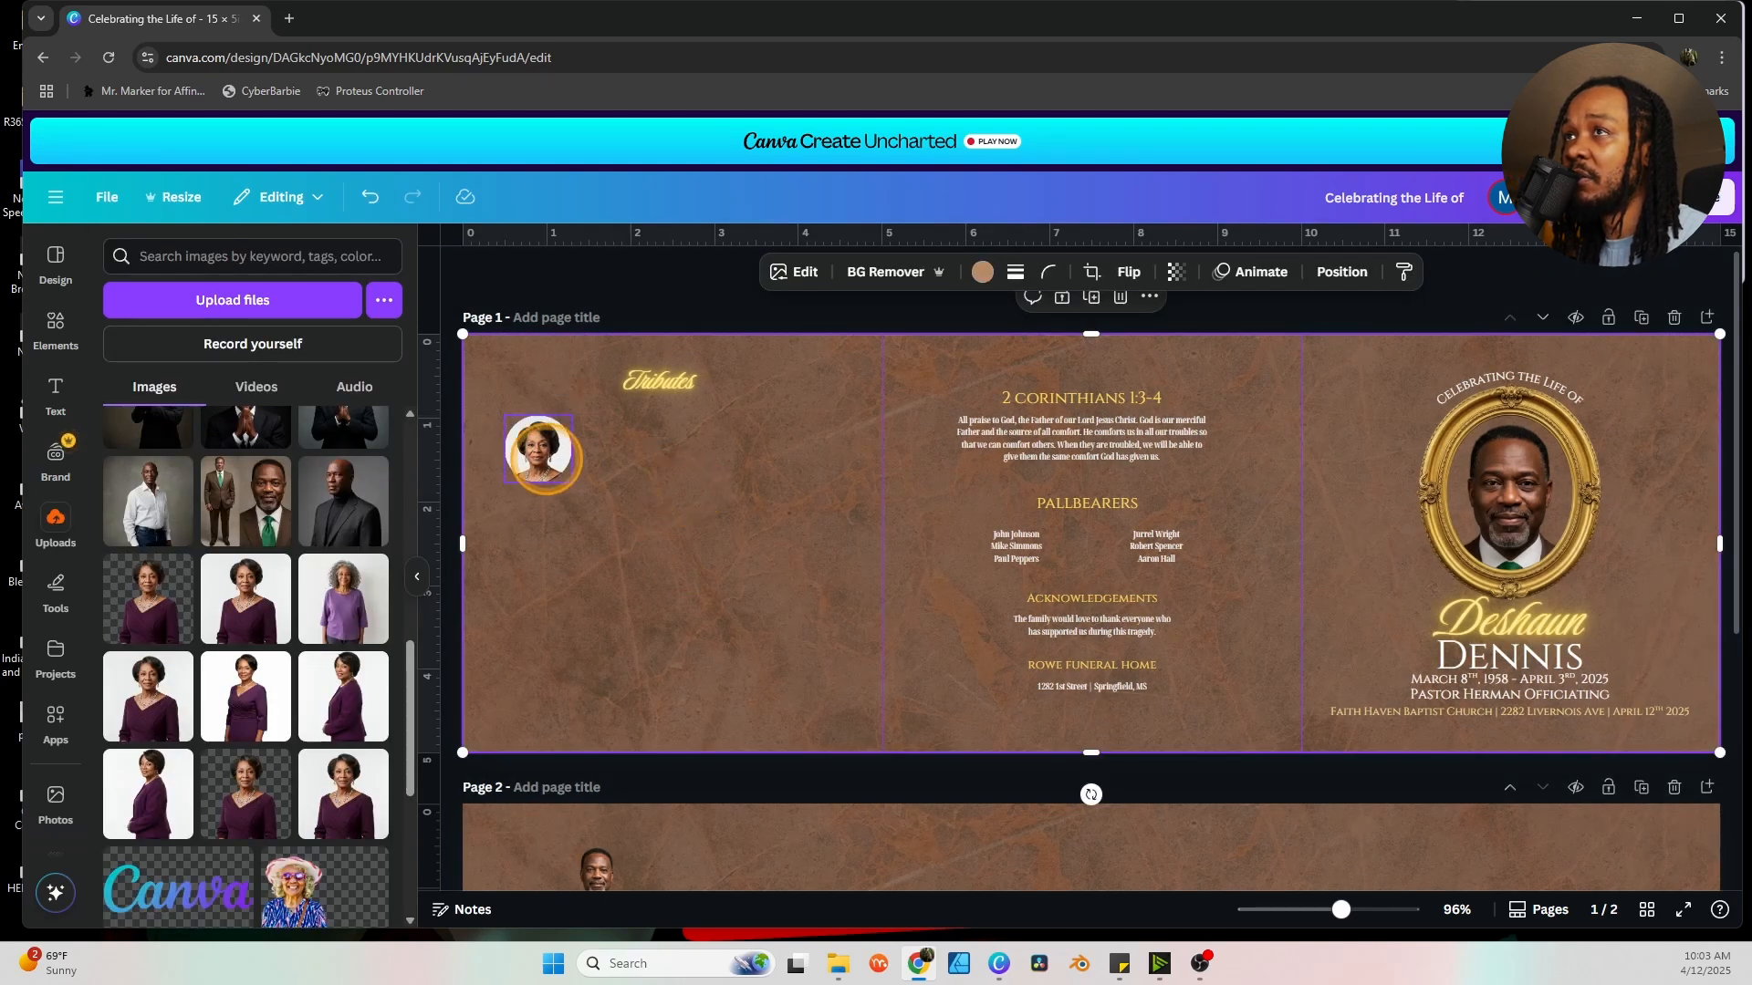
# Give the circle portrait a weight-2 light yellow (#eddc97) border.
pyautogui.click(538, 449)
pyautogui.click(1032, 271)
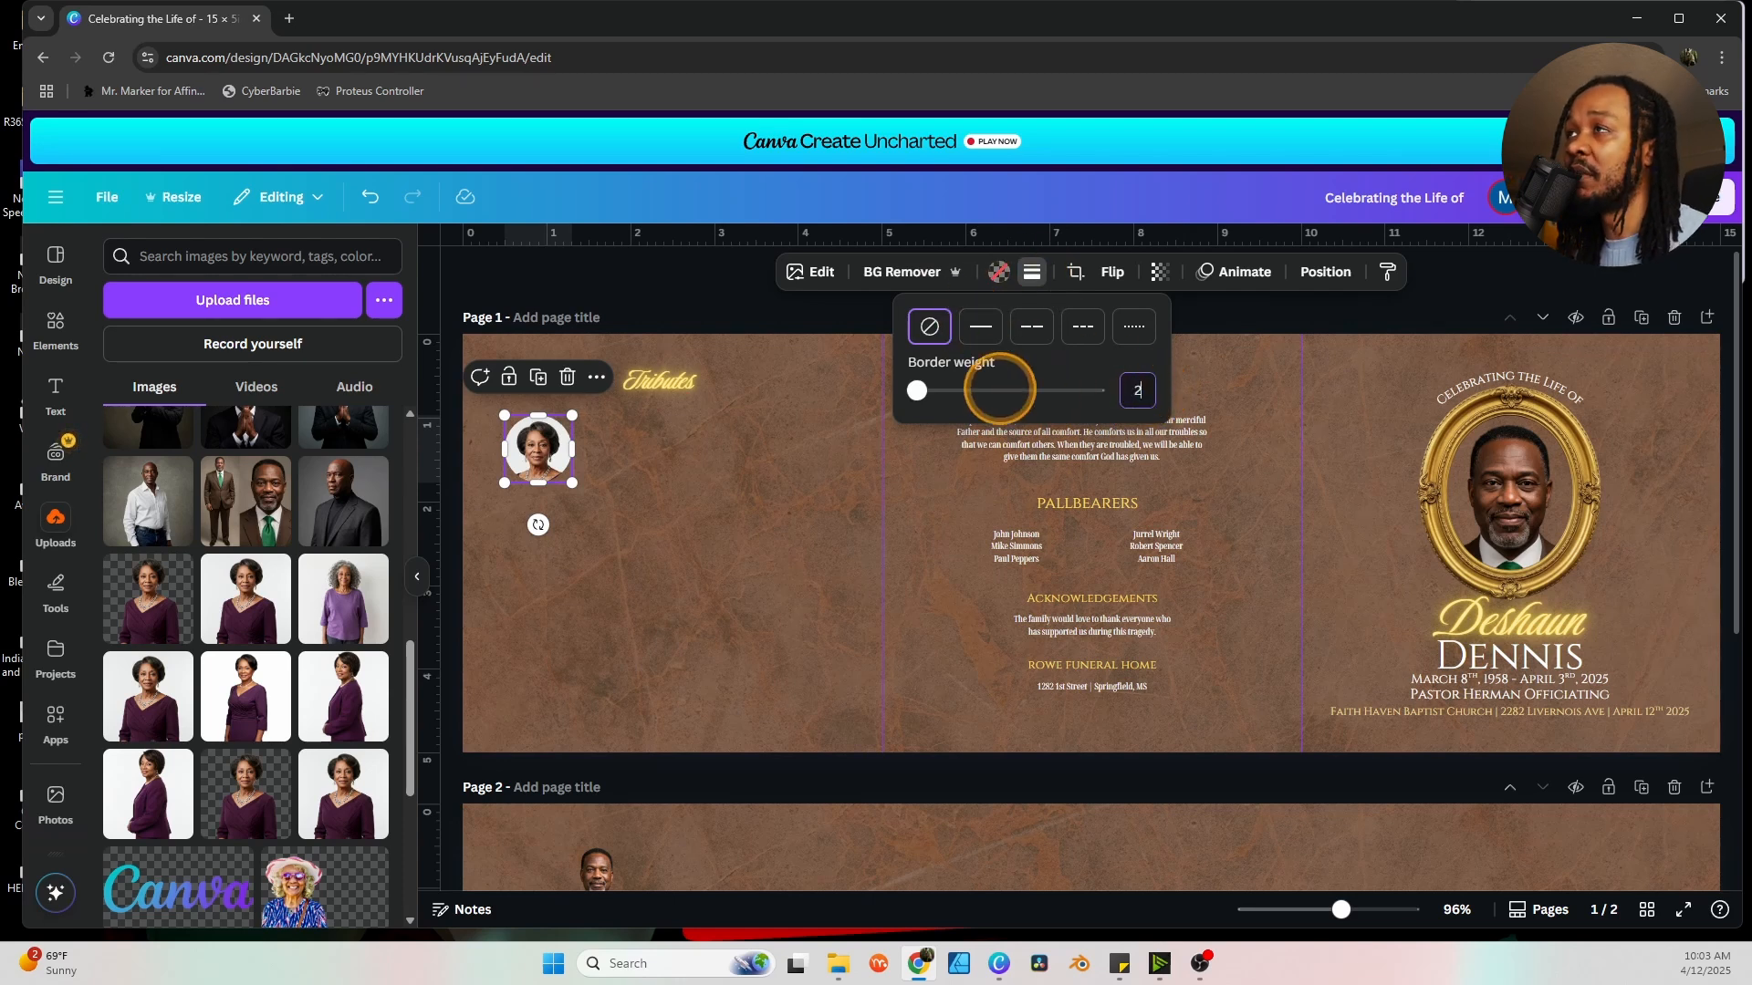
pyautogui.click(1000, 390)
pyautogui.click(1015, 273)
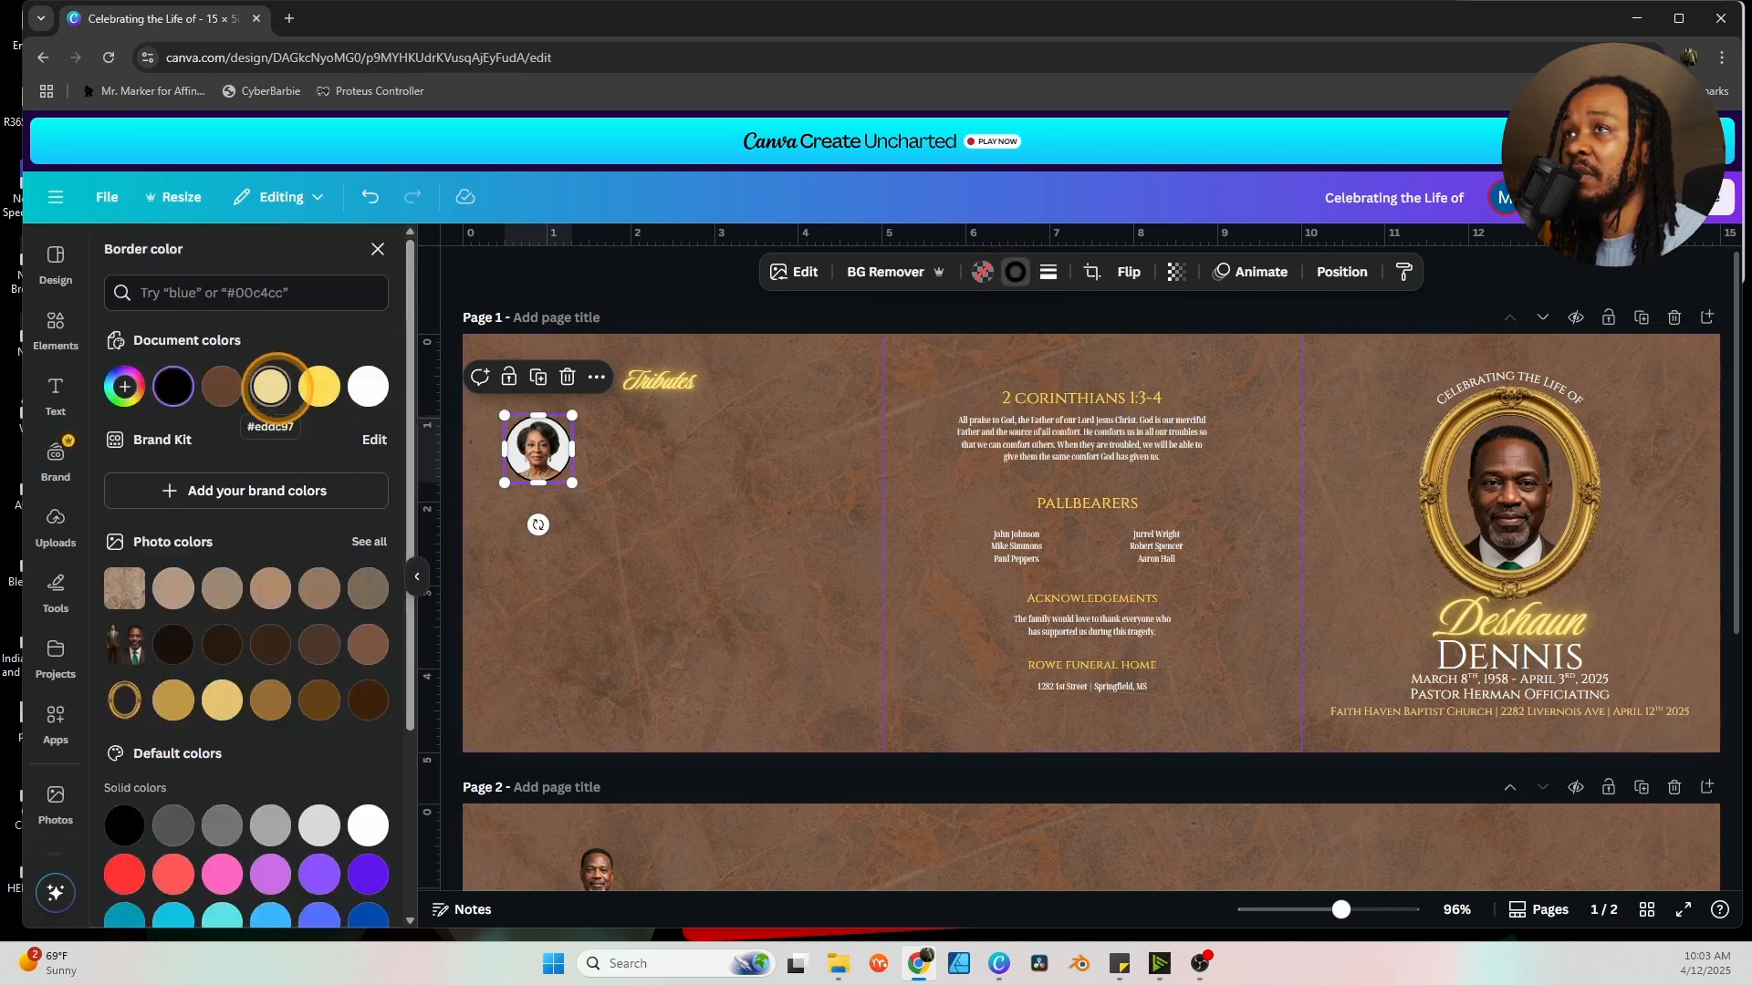
pyautogui.click(270, 385)
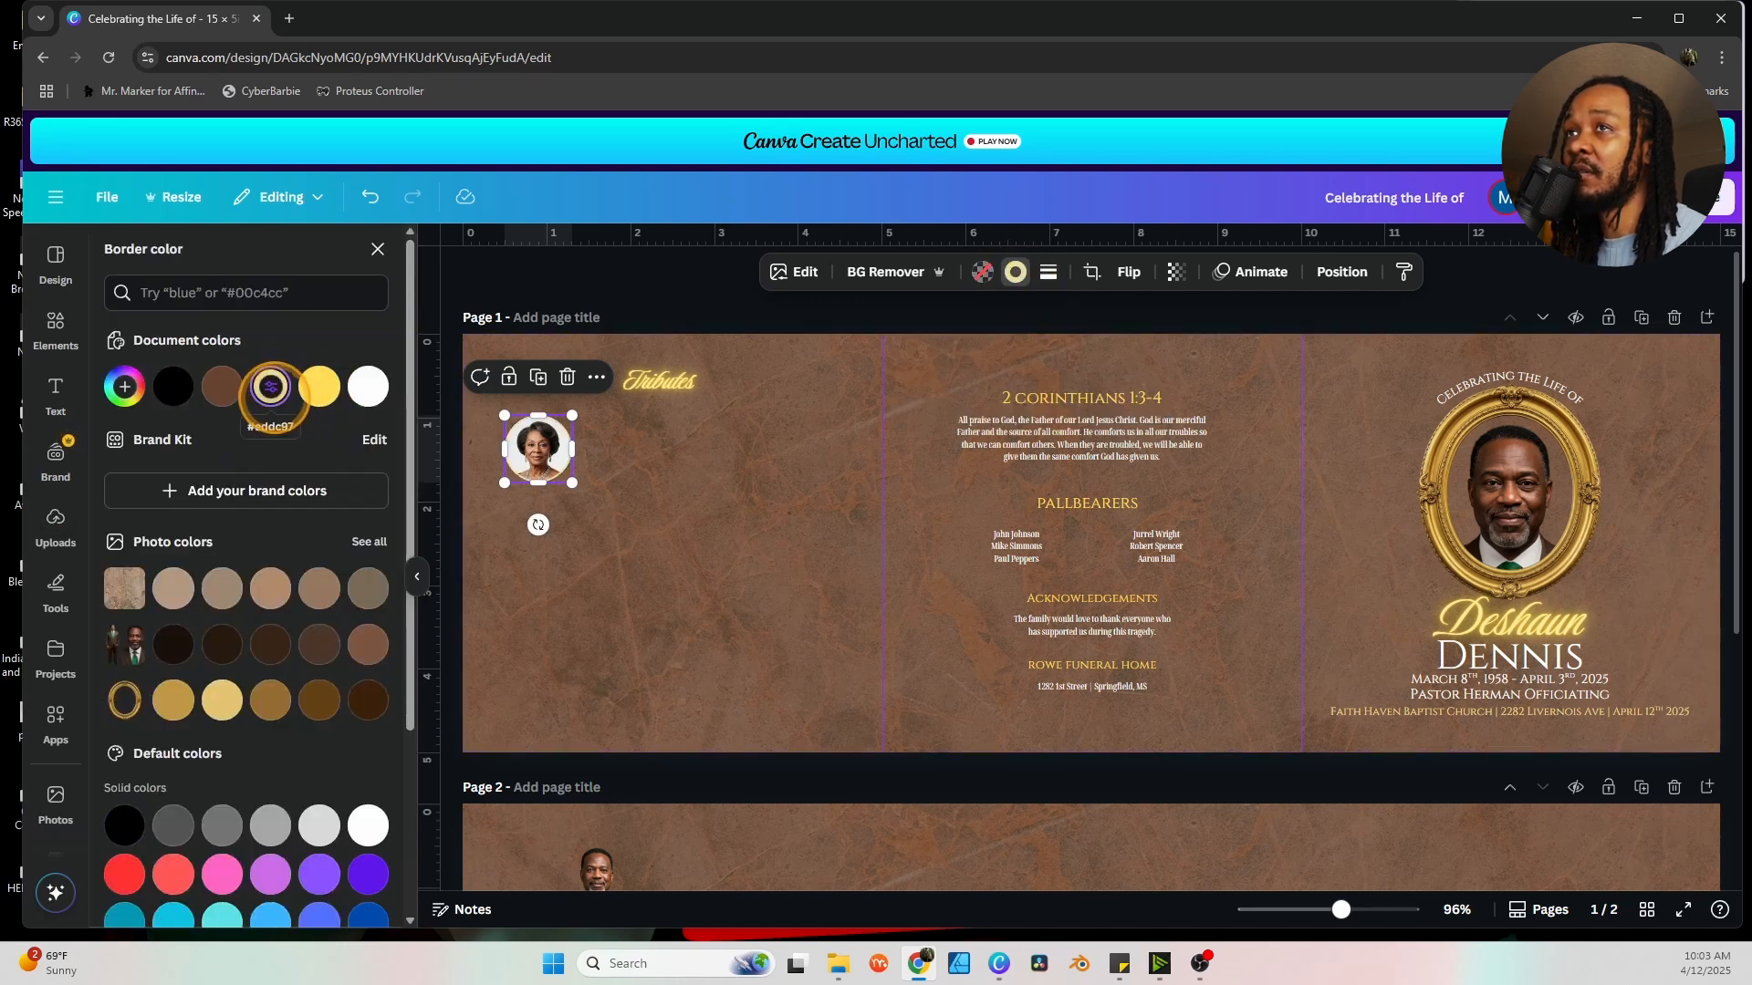
pyautogui.click(586, 537)
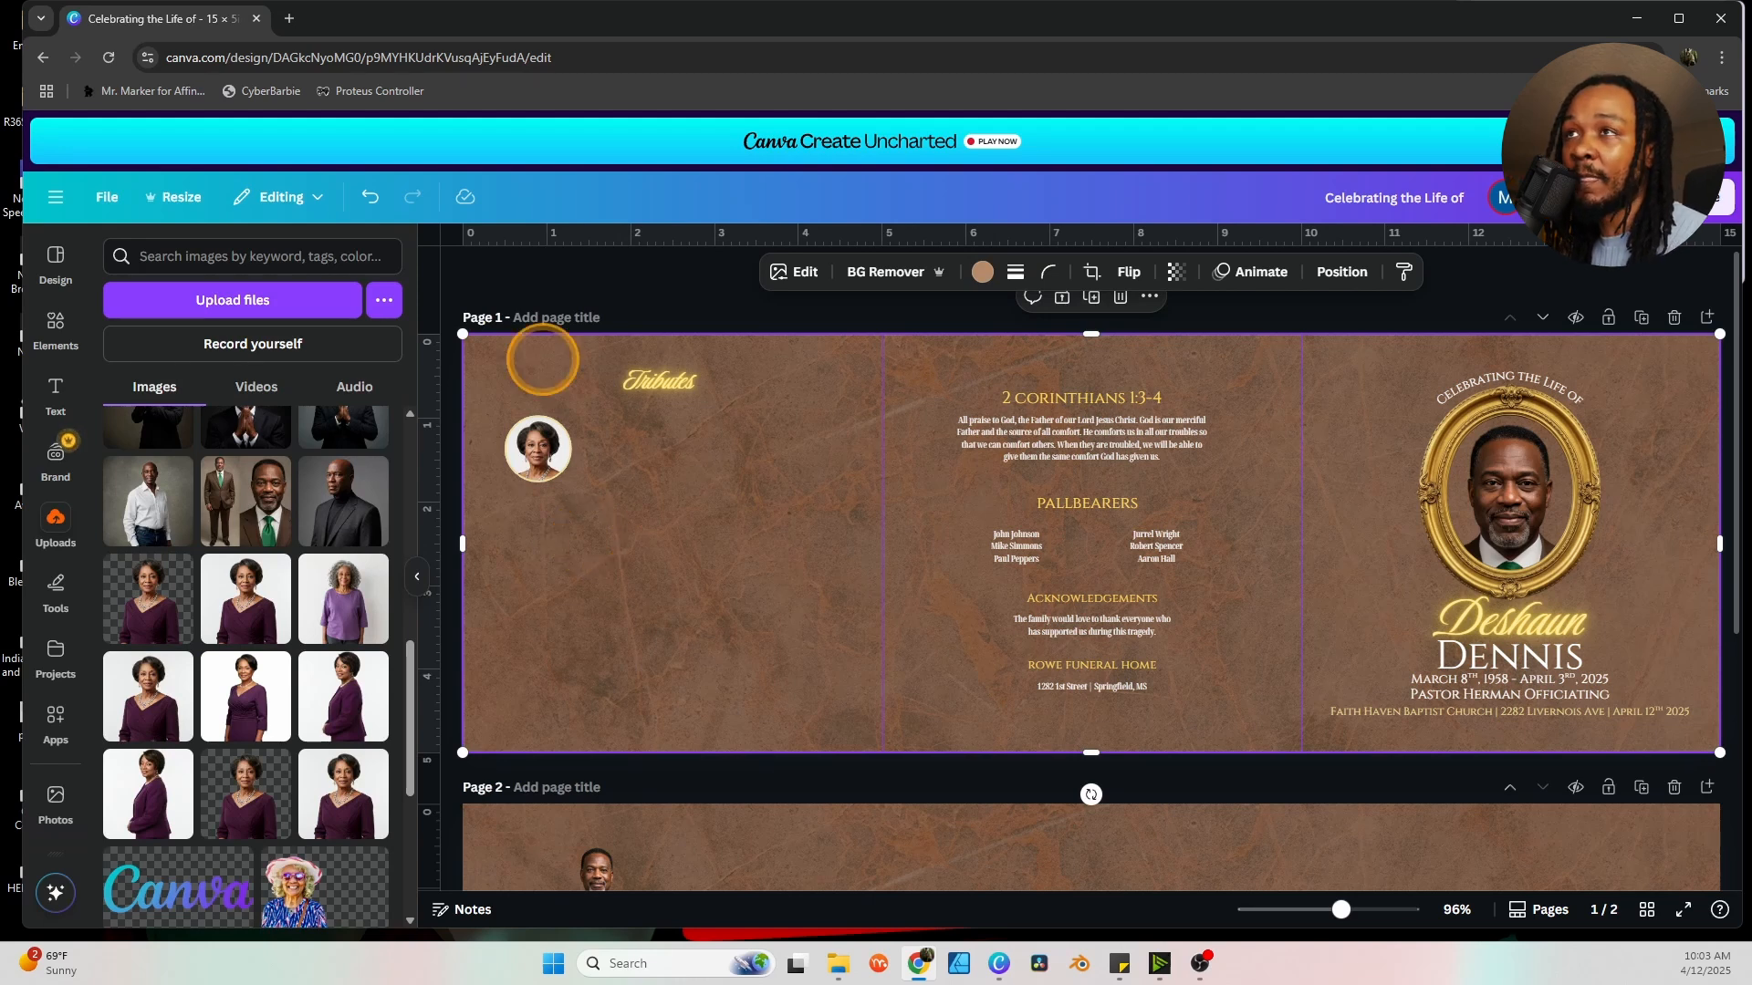
# Paste the signed tribute paragraph beside the circle portrait on page one.
pyautogui.rightClick(783, 452)
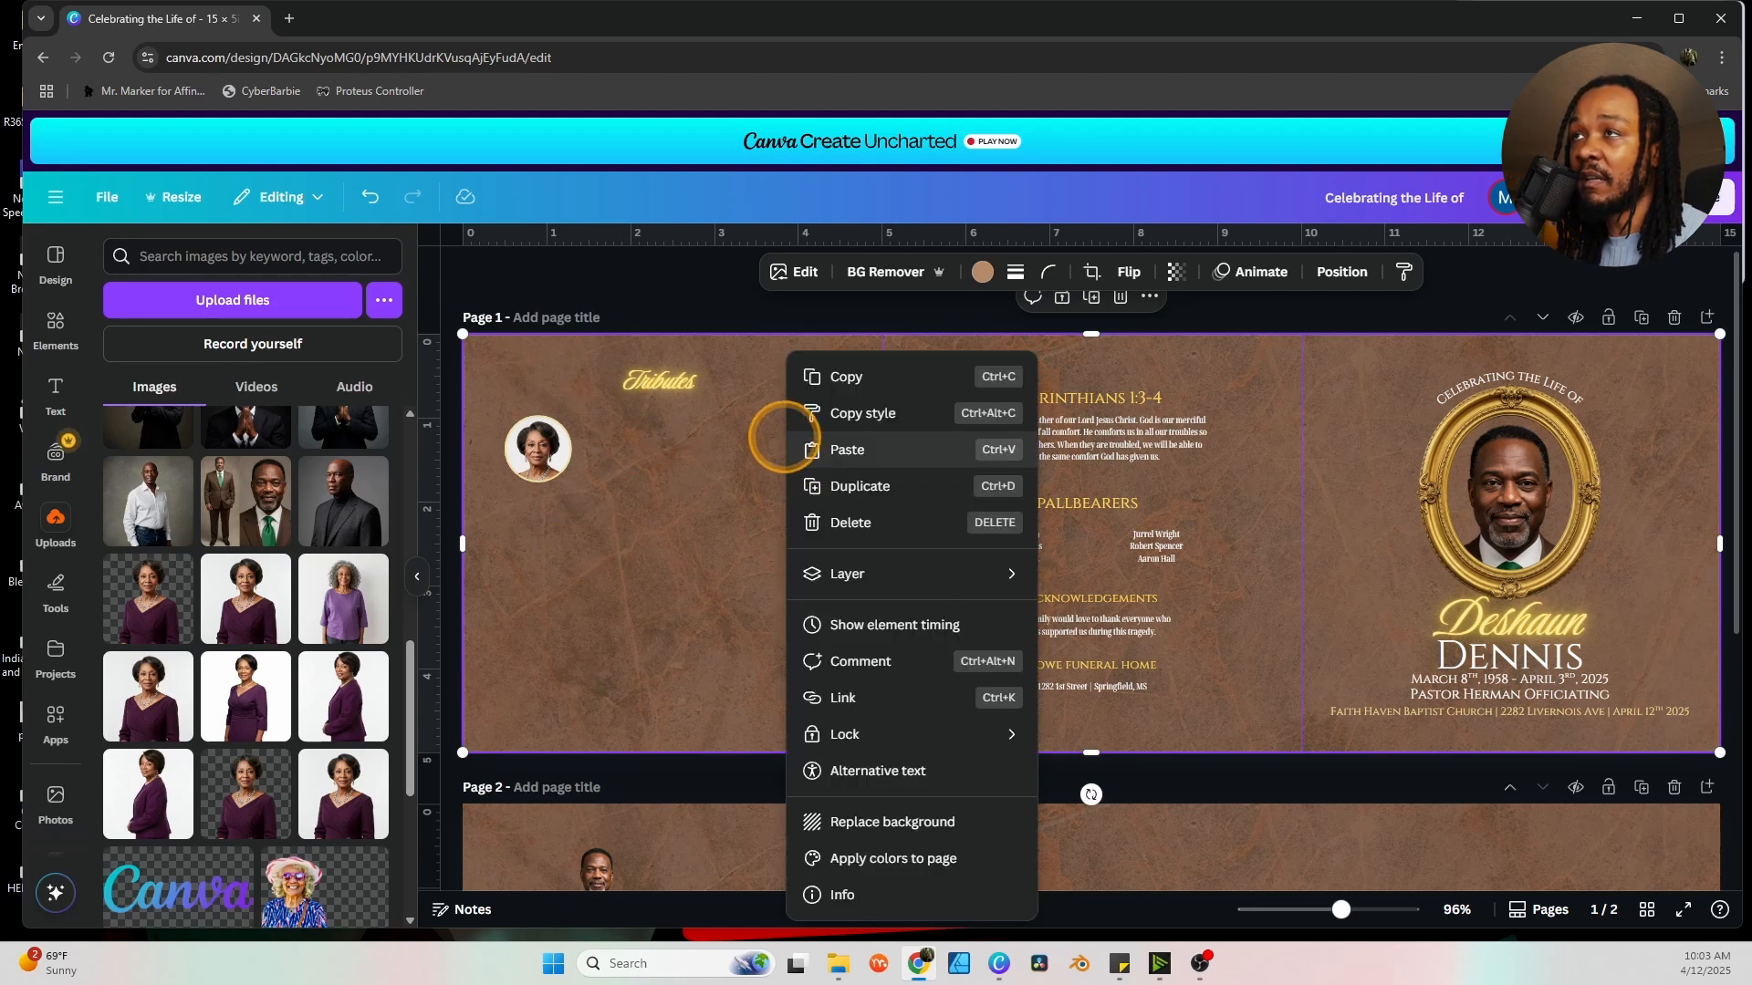
pyautogui.click(706, 445)
pyautogui.hotkey('alt', 'Tab')
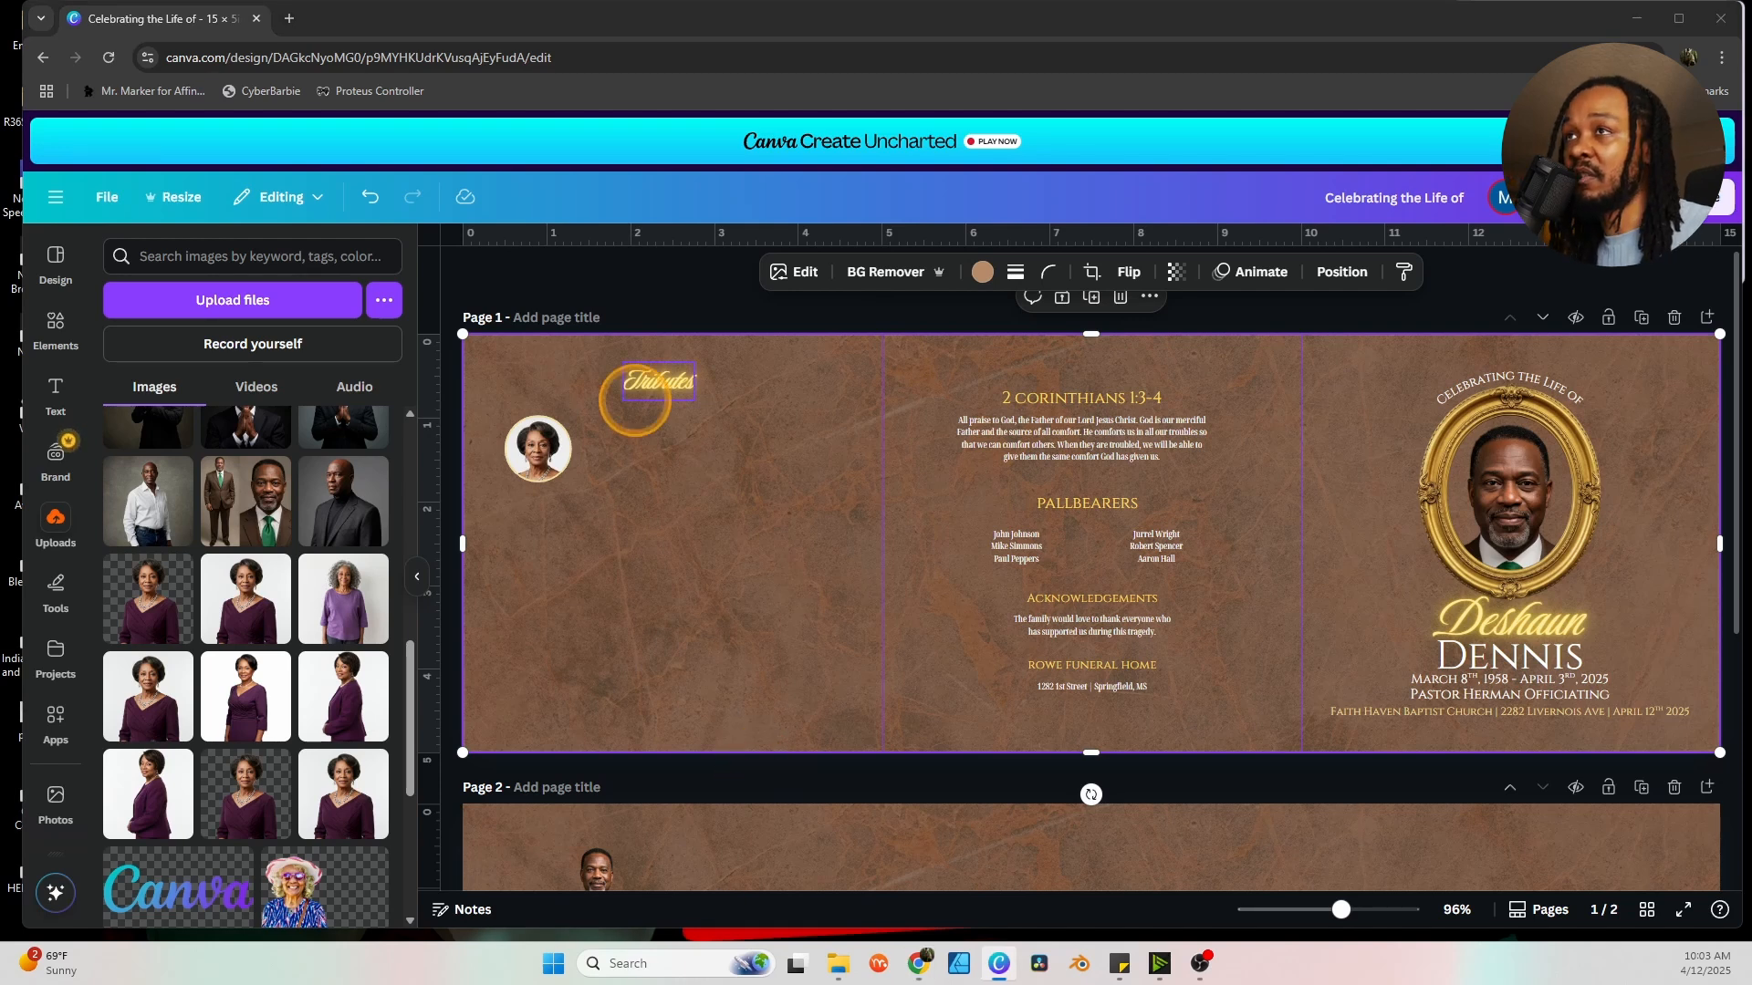
pyautogui.click(661, 444)
pyautogui.write("My heart aches with your absence. You were my love, my rock, my everything. Though you're gone, our love remains, a beacon in my soul. I'll cherish every memory, until we meet again. -Judy")
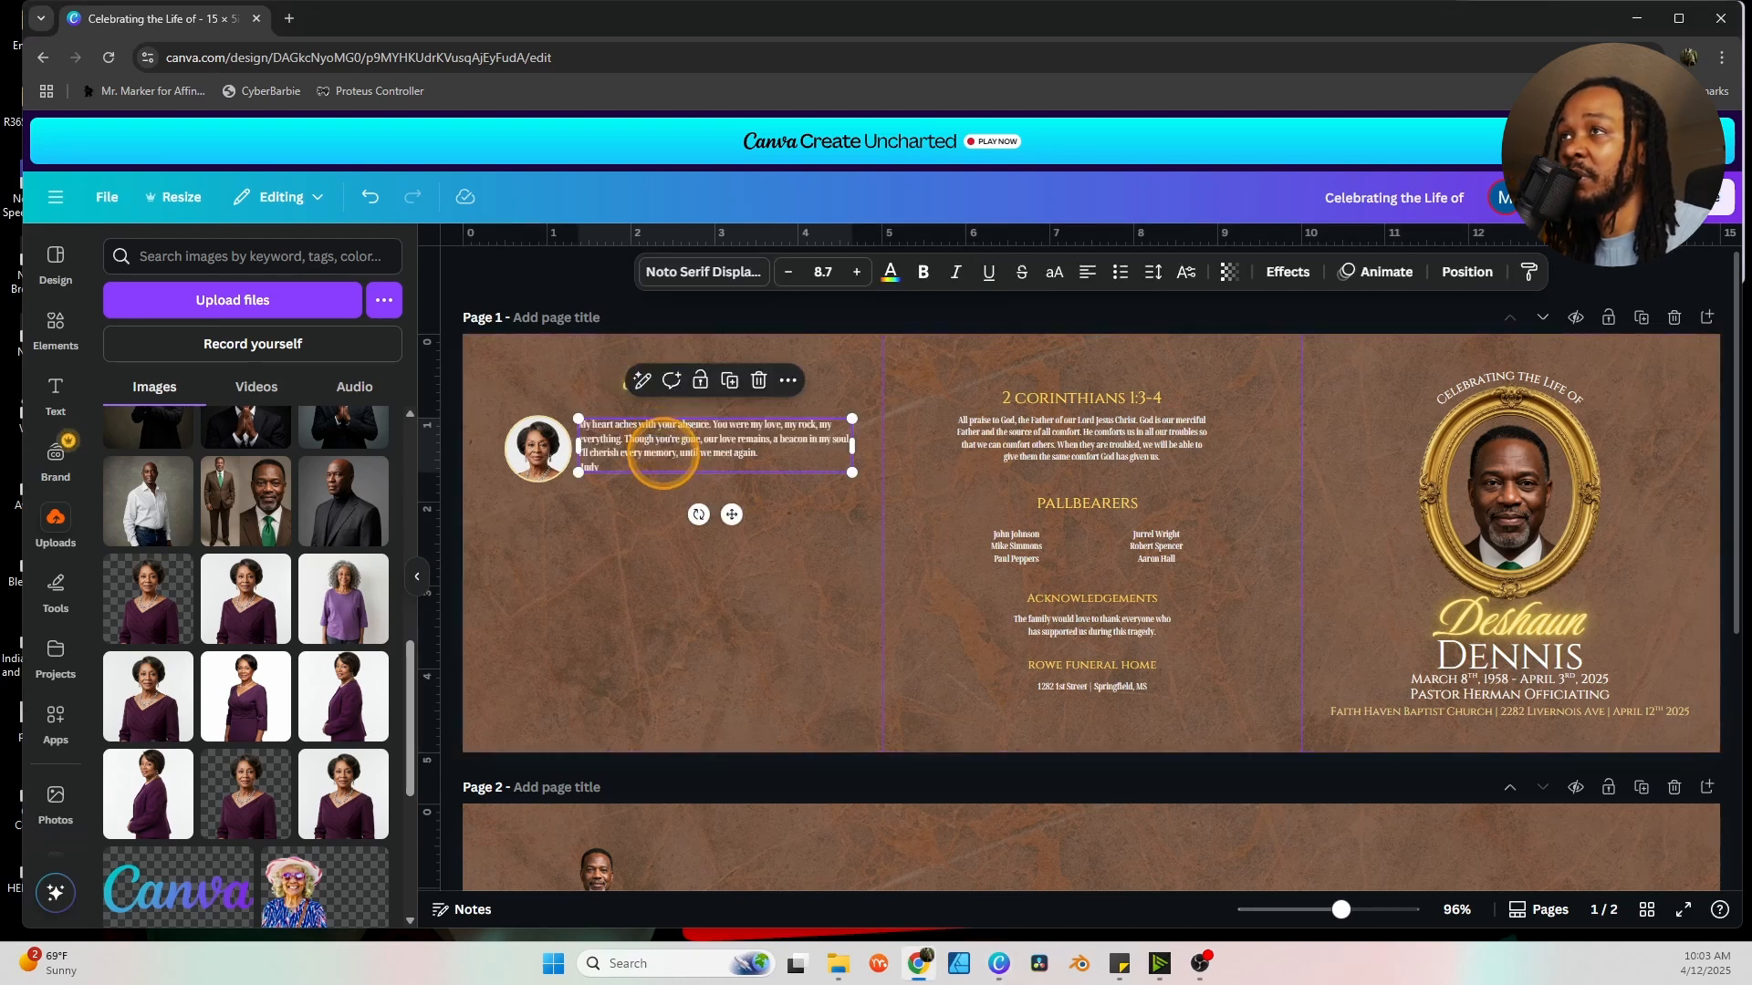
pyautogui.click(661, 577)
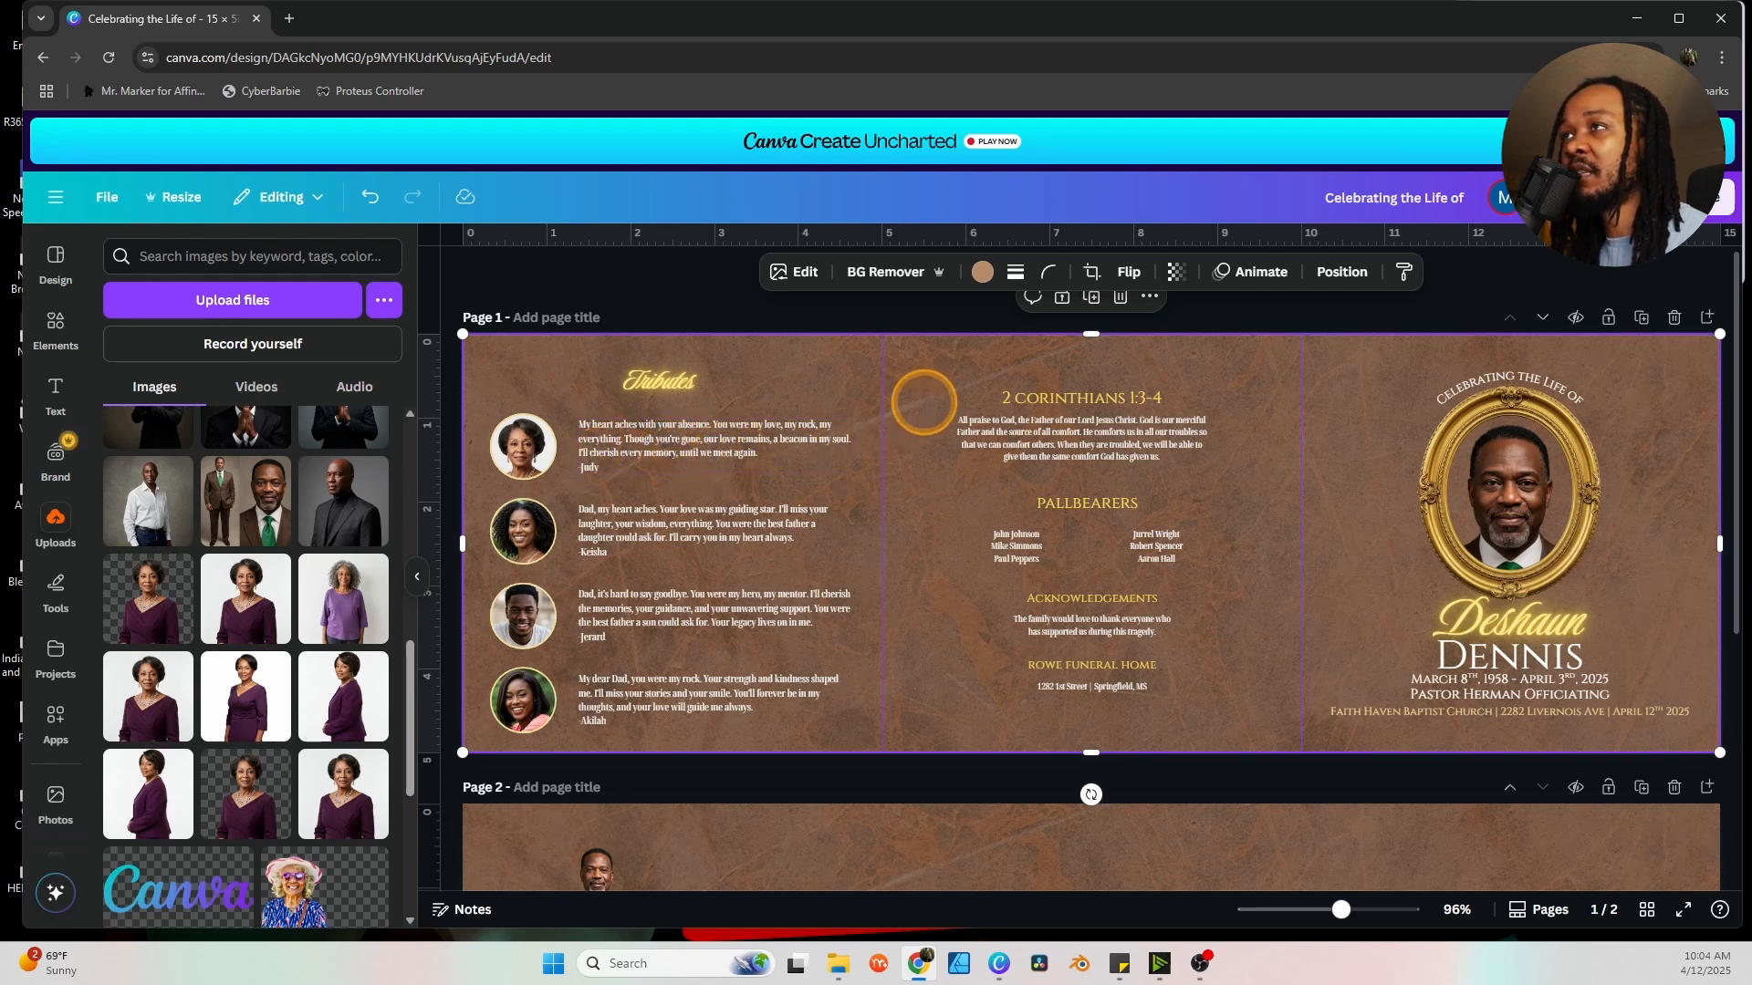
# Select page one's brown overlay from the layers list and change it to a darker brown.
pyautogui.click(1341, 271)
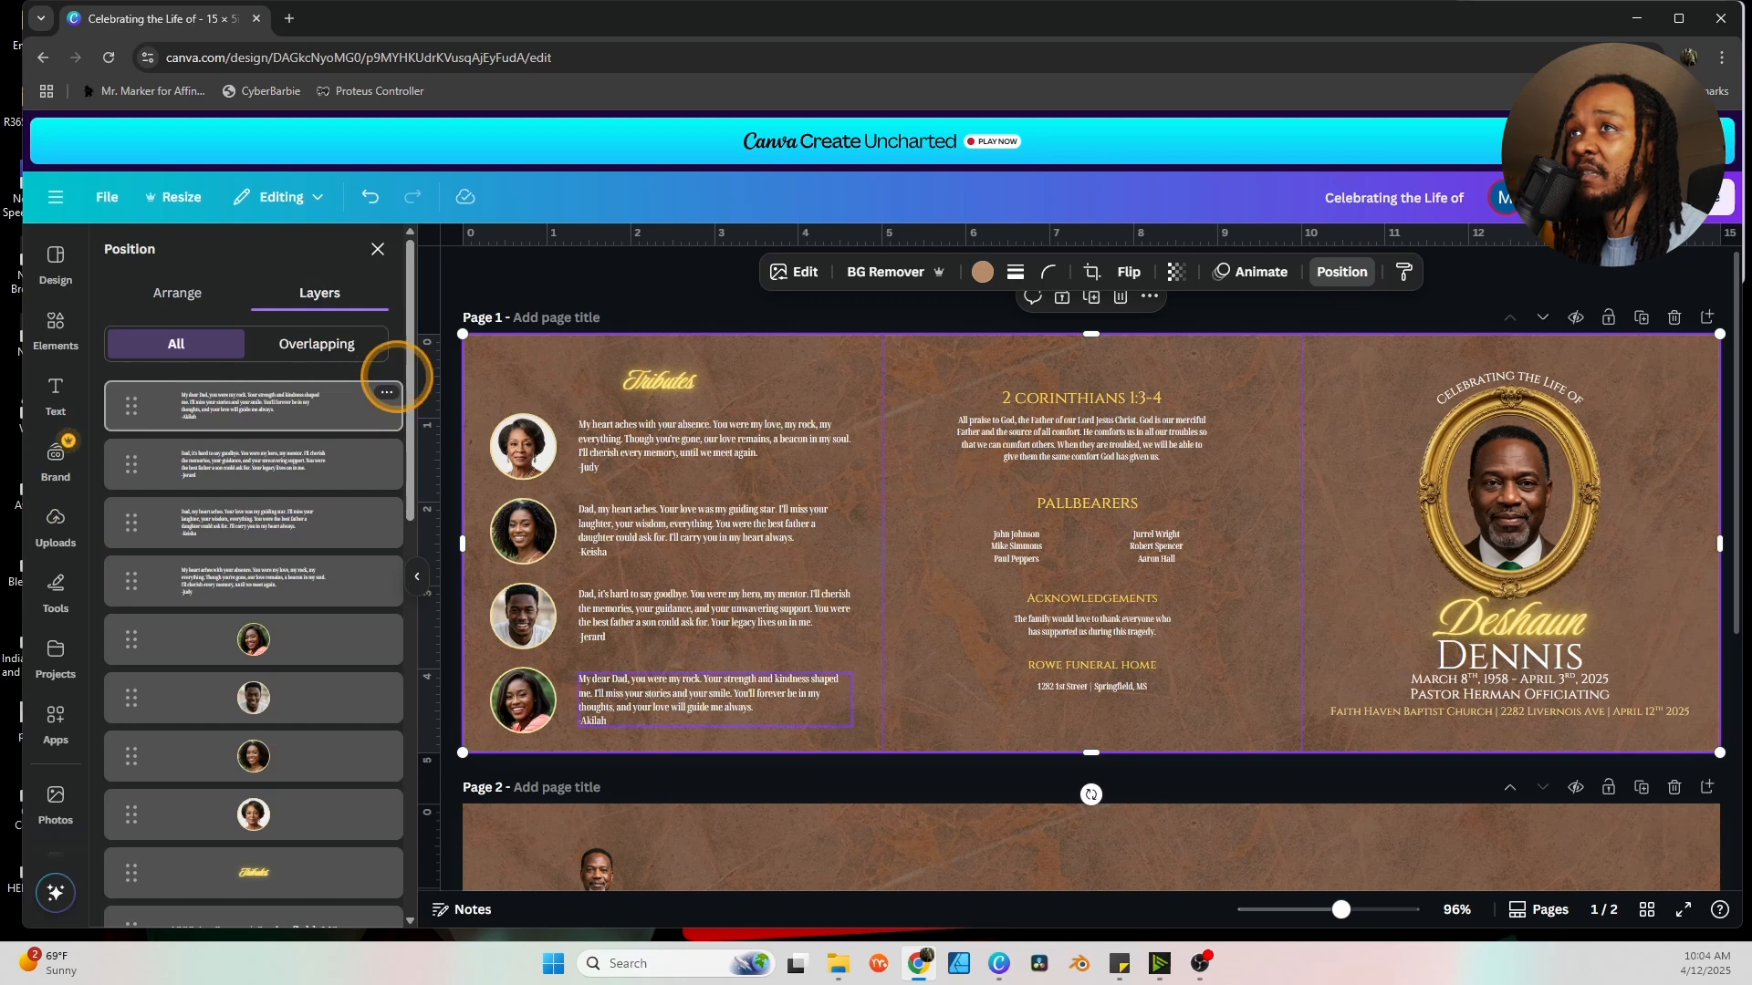
pyautogui.moveTo(410, 365); pyautogui.dragTo(392, 810)
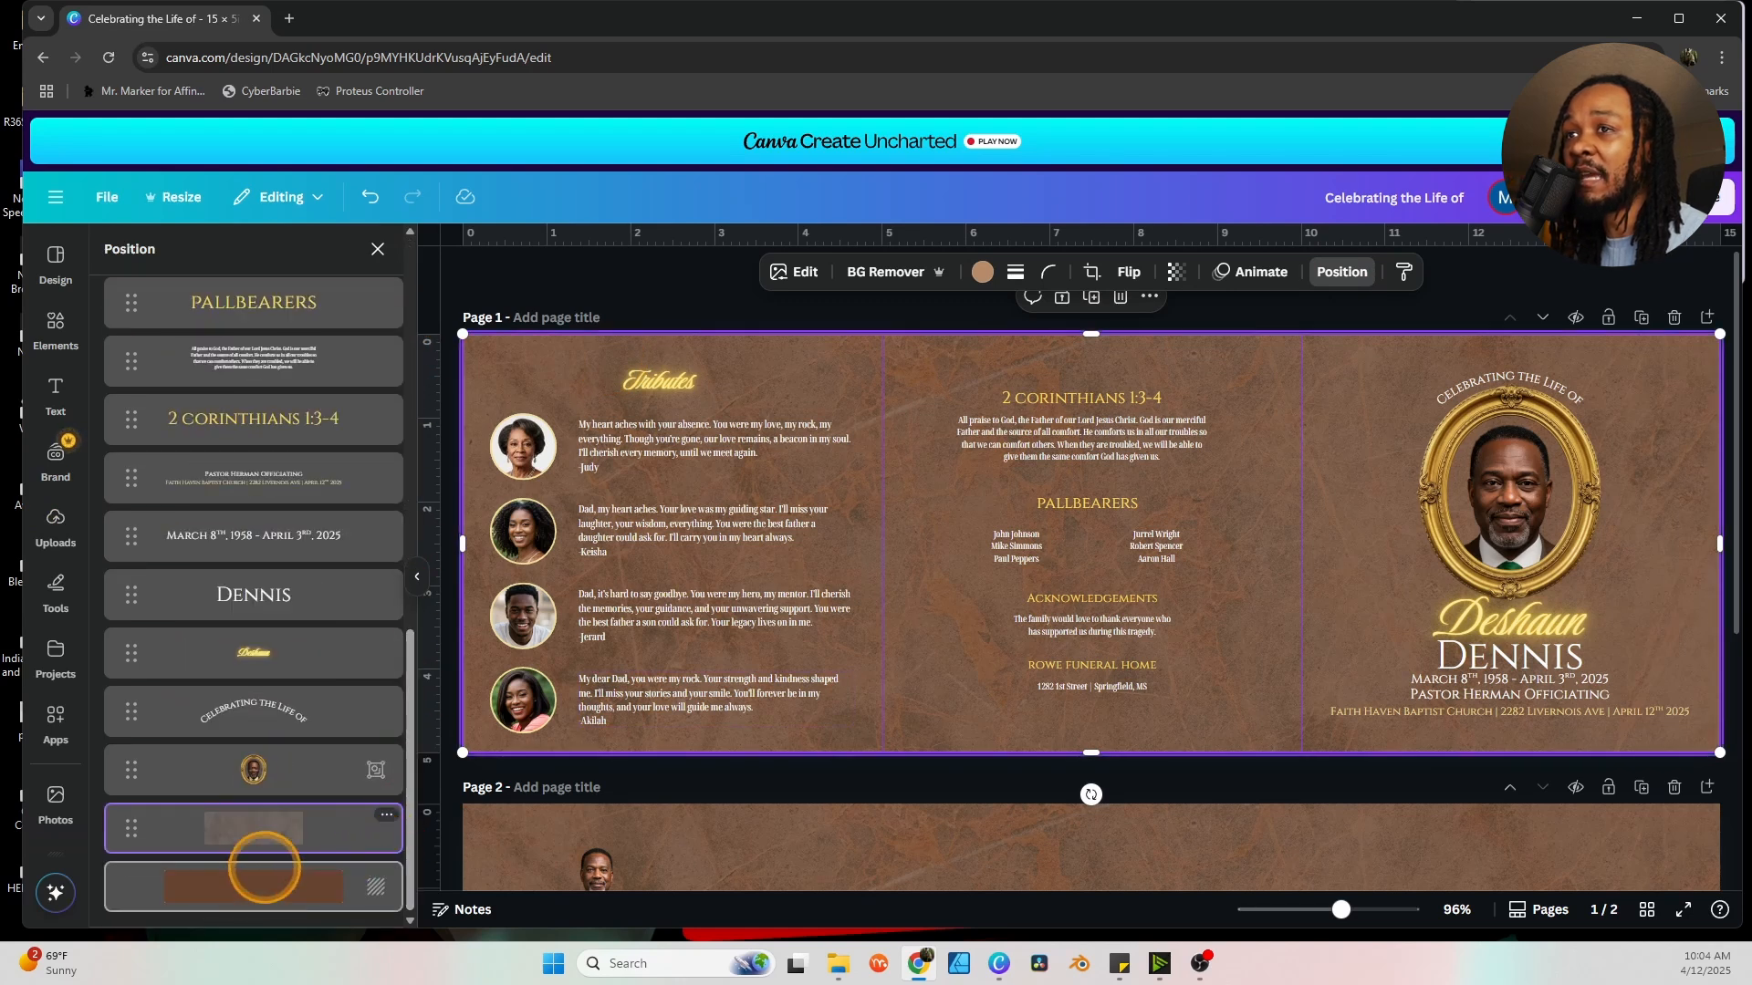
pyautogui.click(265, 878)
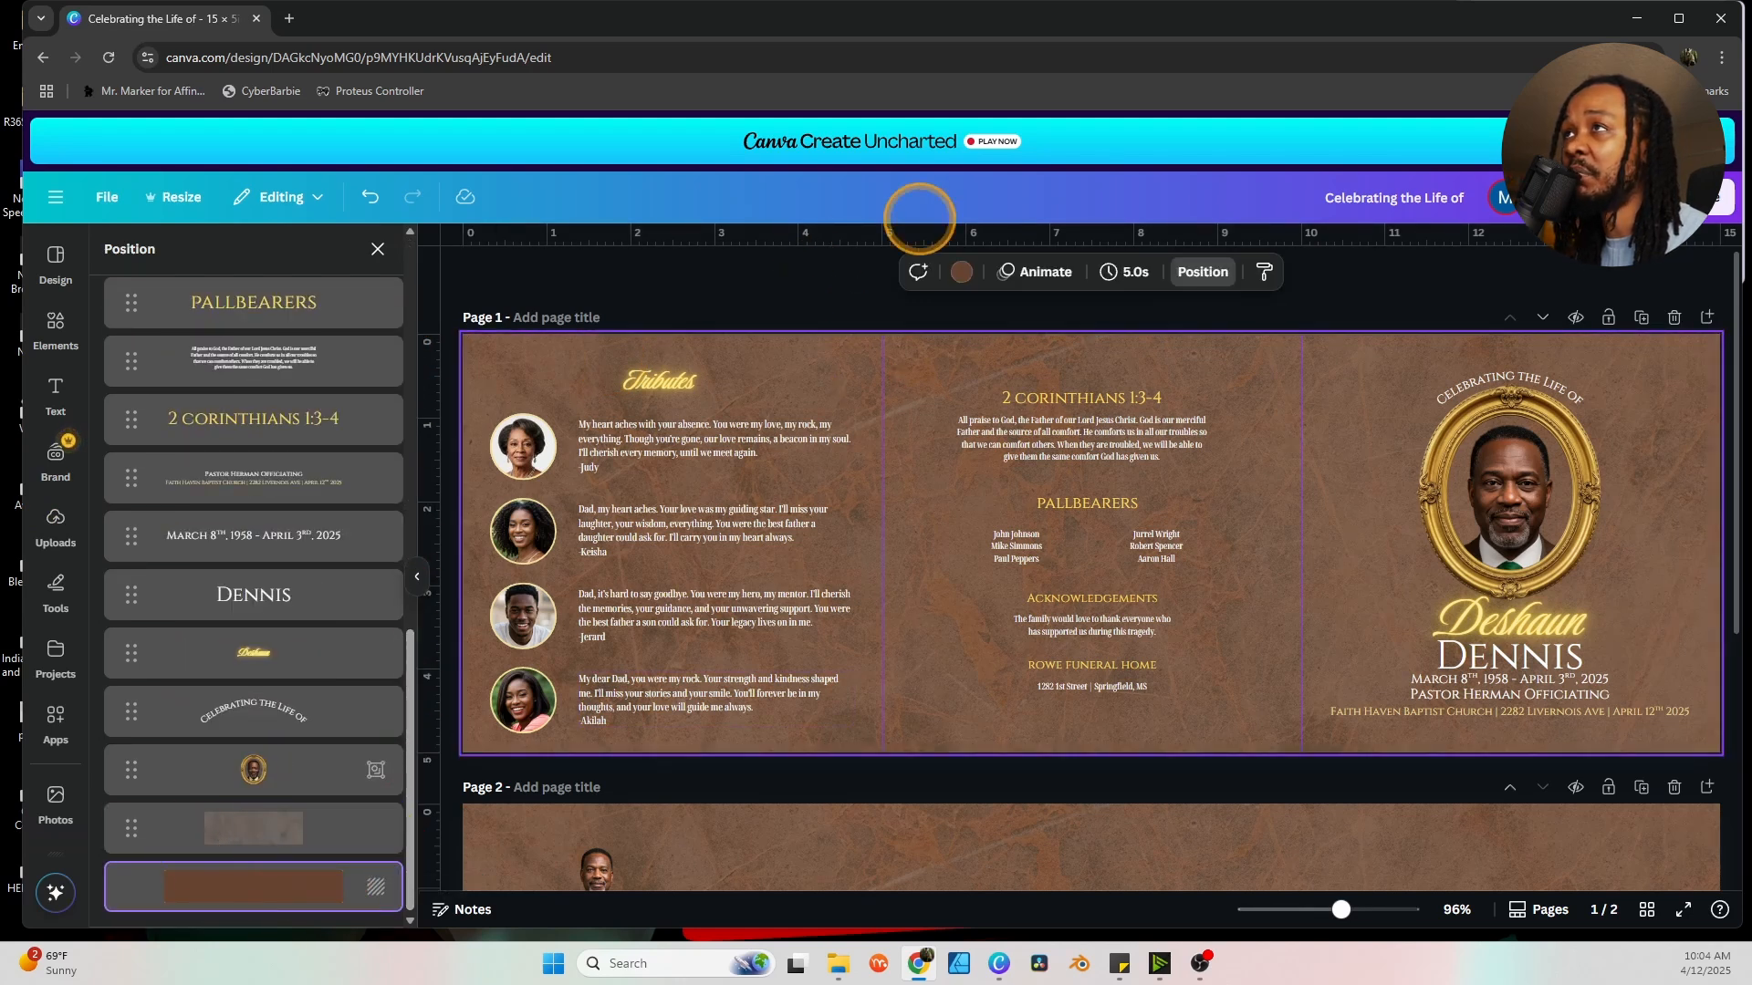
pyautogui.click(962, 271)
pyautogui.click(730, 707)
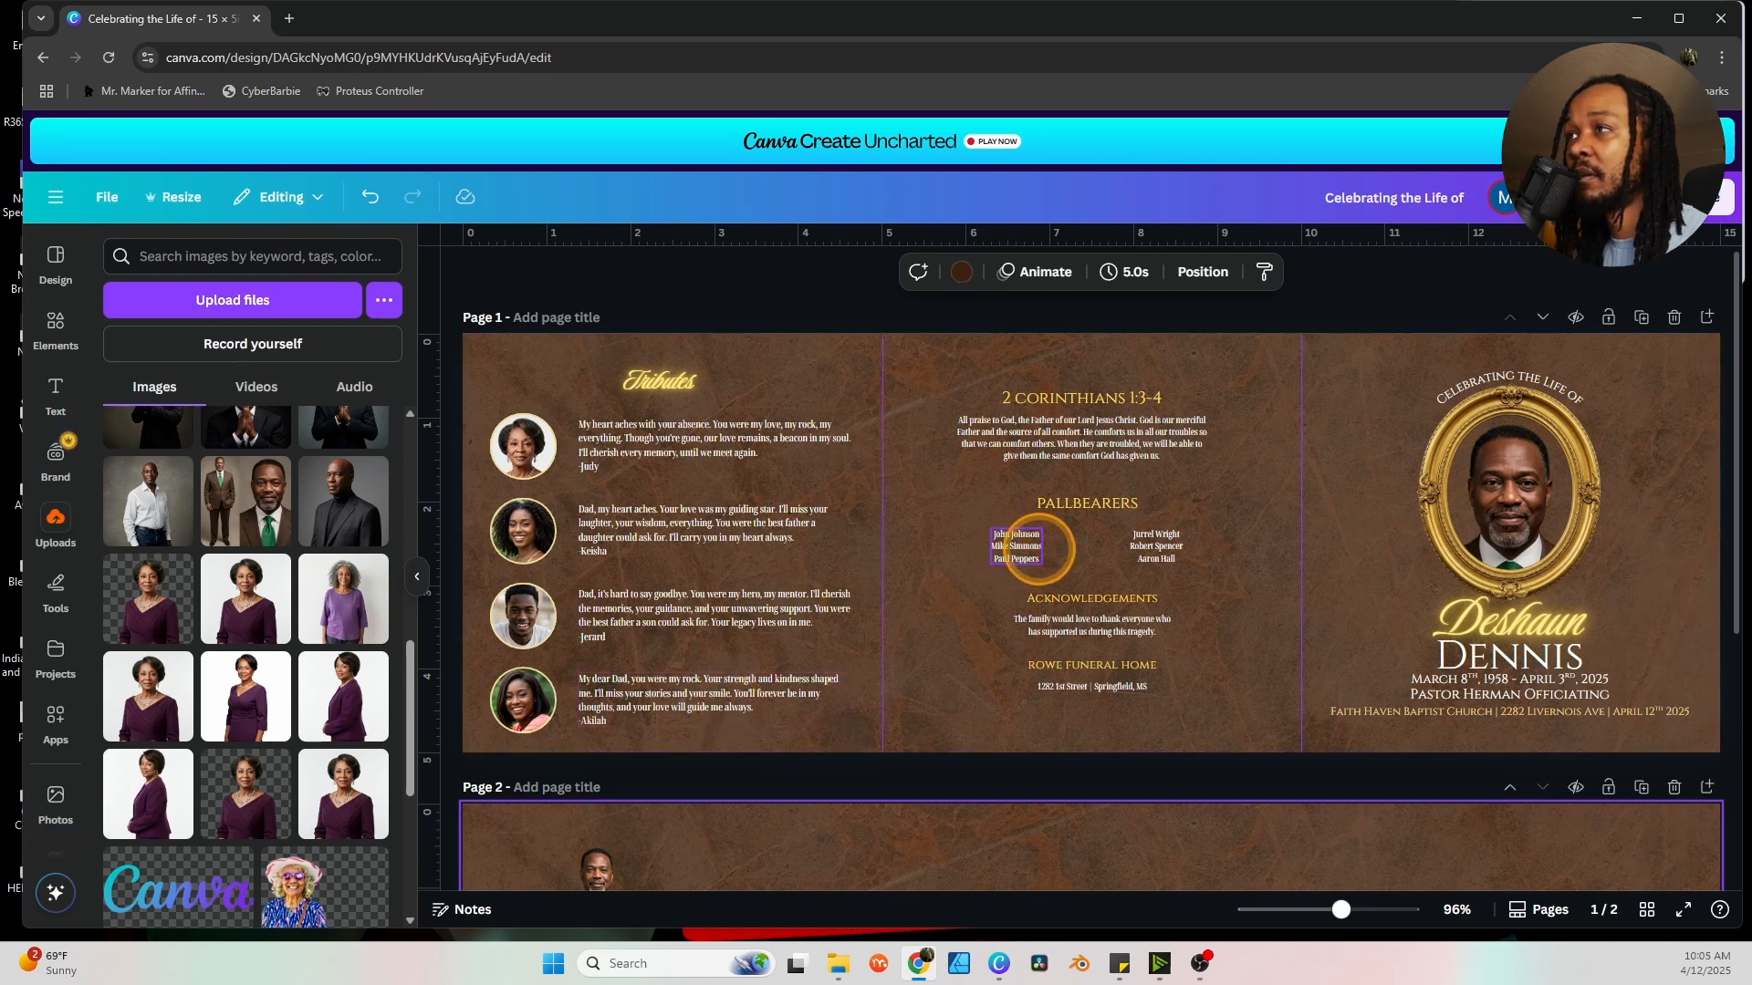
# Move the standing man photo on page two toward its left edge.
pyautogui.scroll(-4, 711, 639)
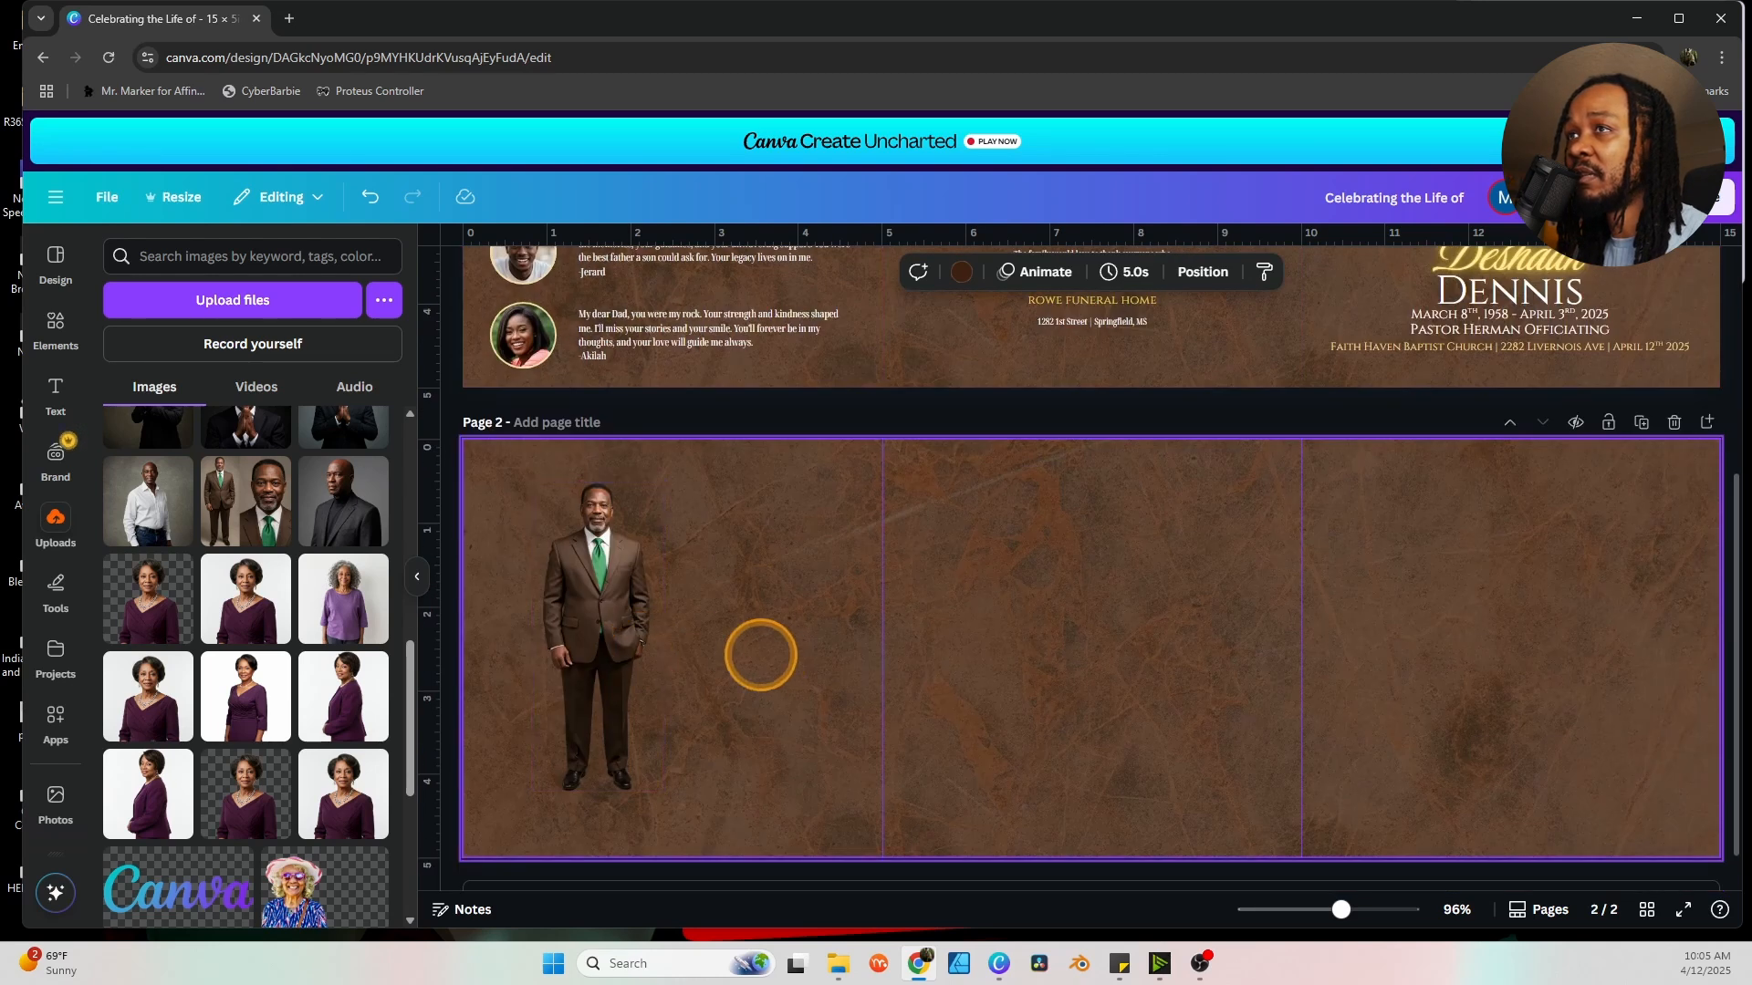
pyautogui.click(864, 602)
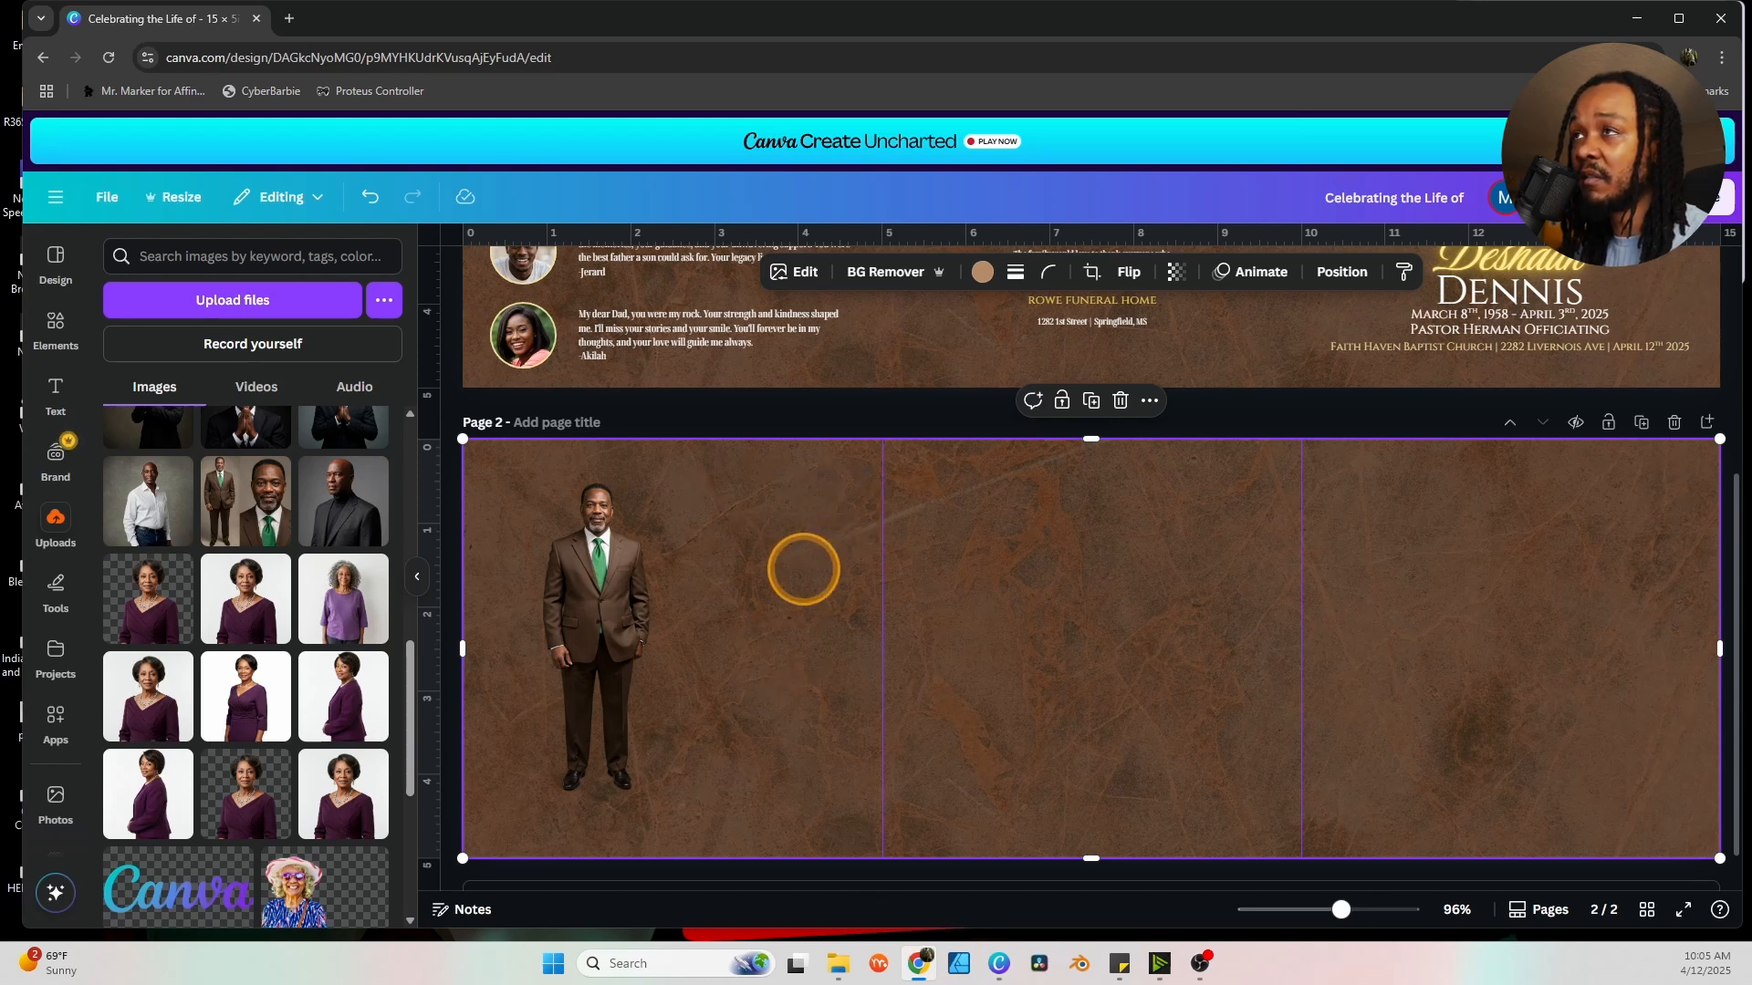
pyautogui.moveTo(645, 559); pyautogui.dragTo(609, 564)
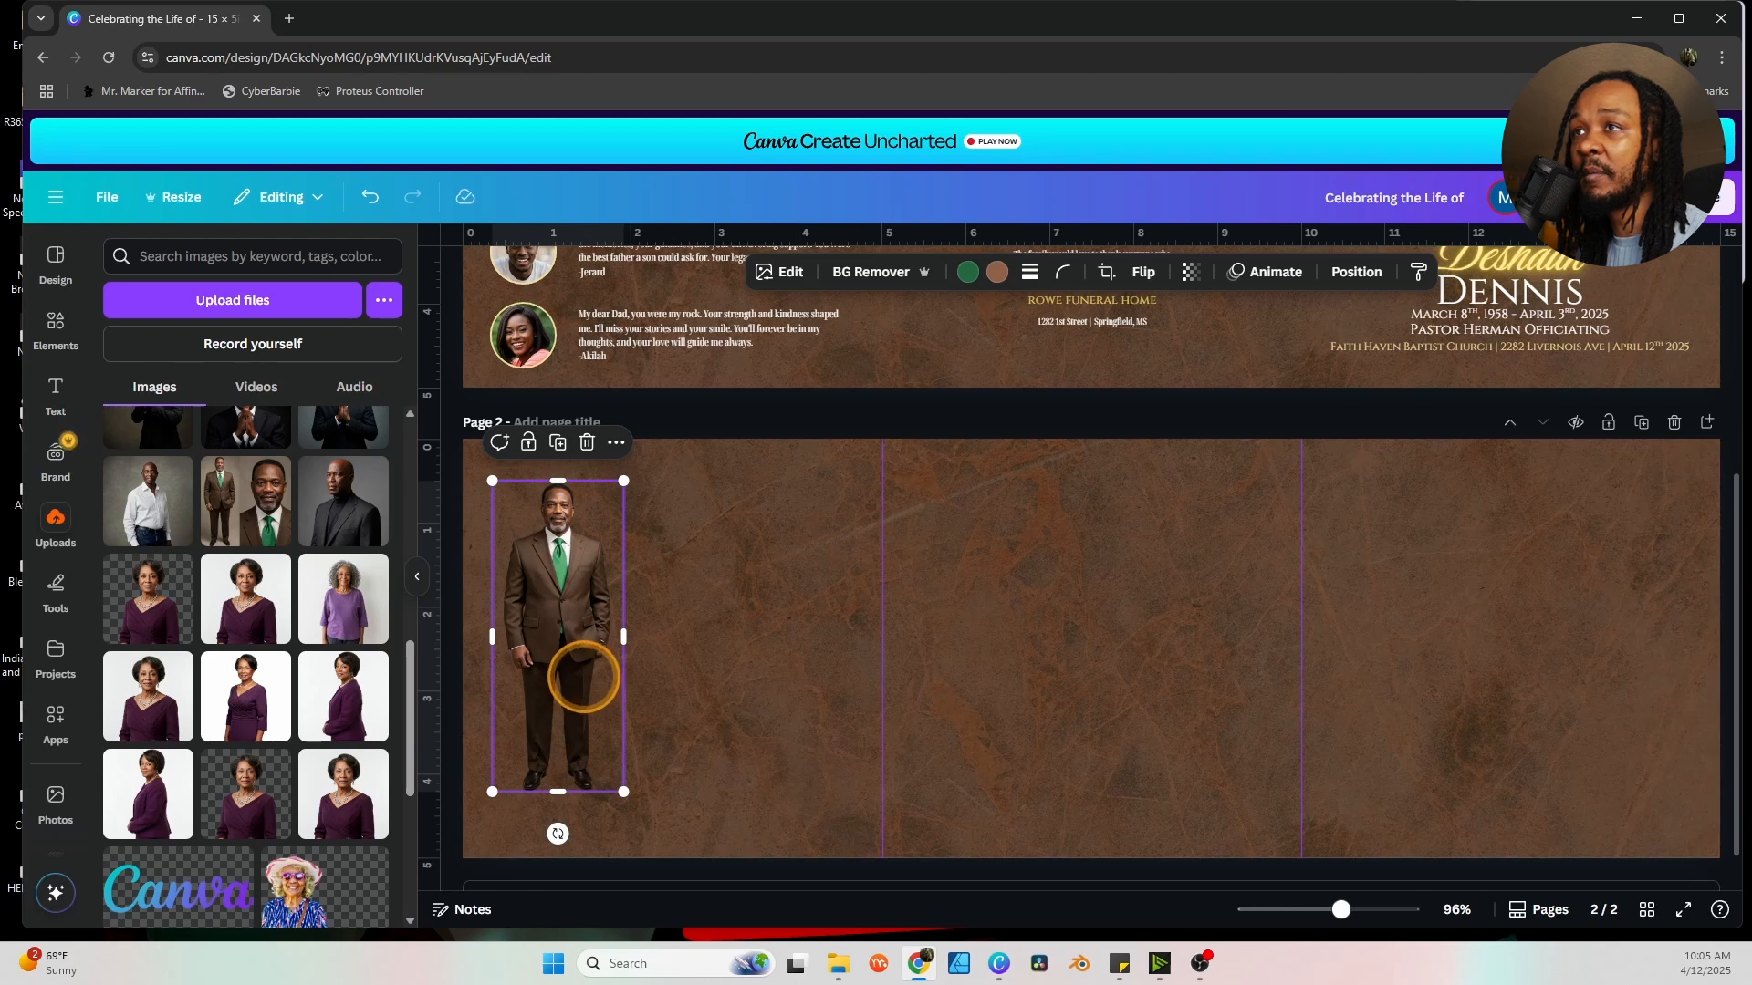
pyautogui.moveTo(578, 672); pyautogui.dragTo(569, 676)
# Nudge the man photo on page two up and left.
pyautogui.moveTo(561, 600); pyautogui.dragTo(552, 600)
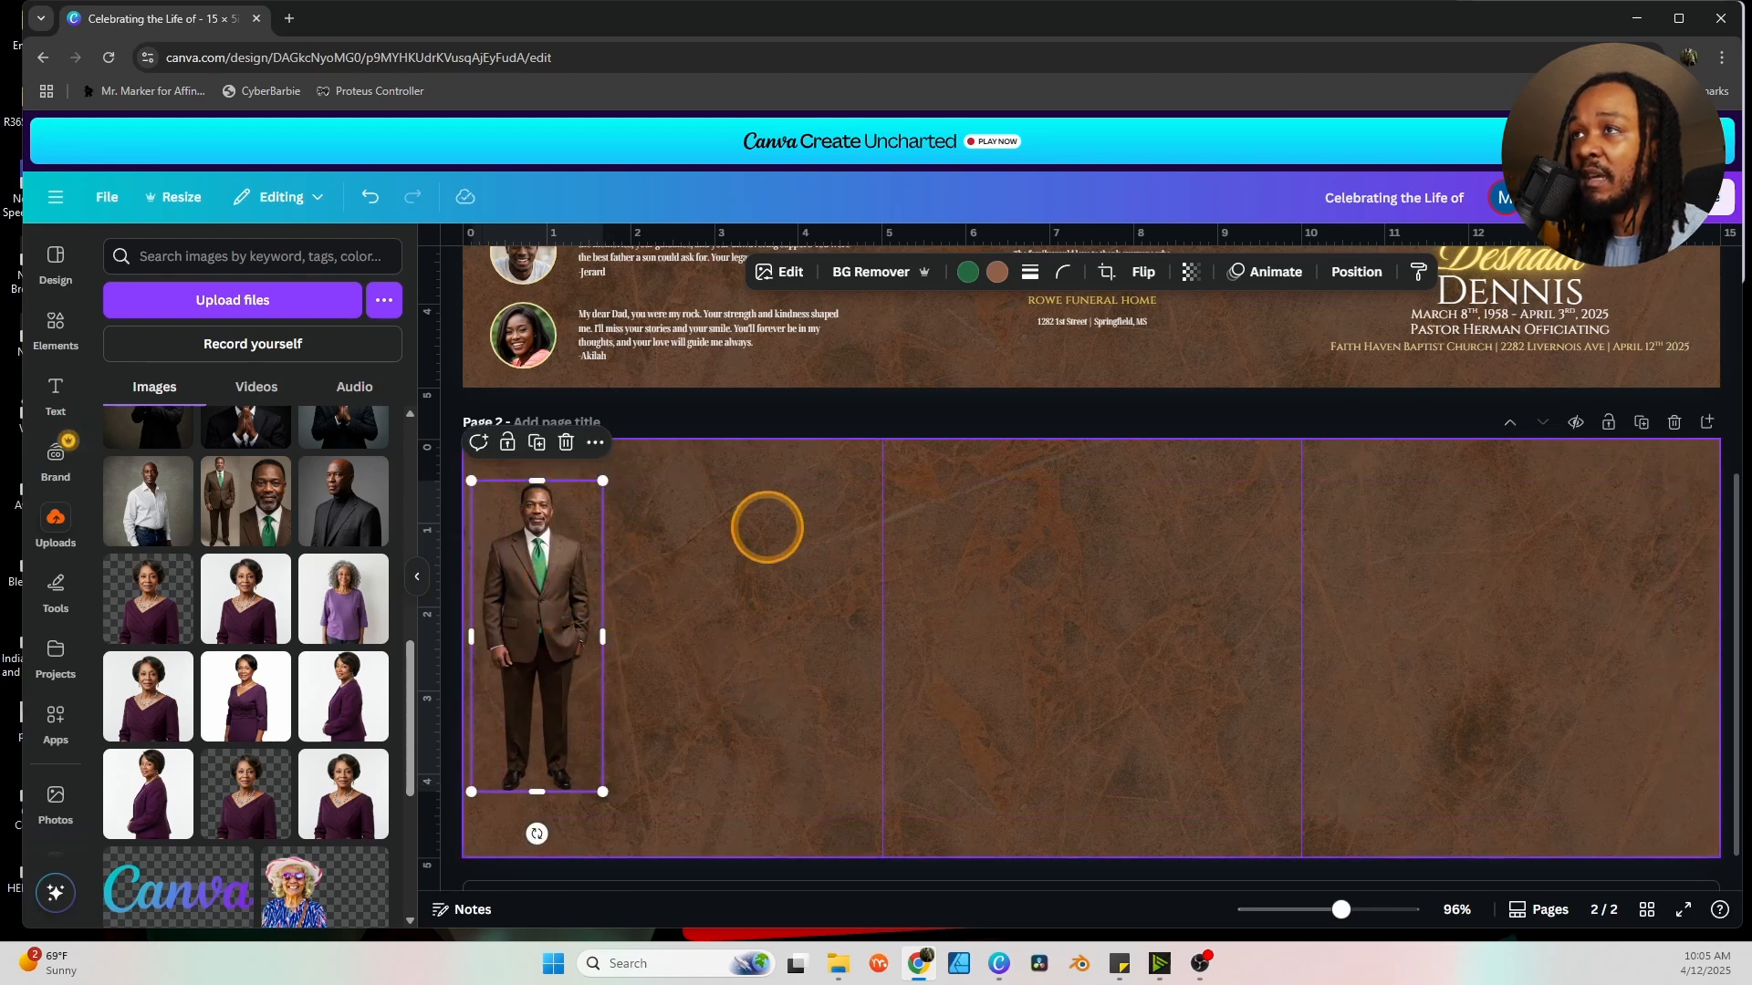
pyautogui.click(726, 648)
pyautogui.scroll(3, 739, 708)
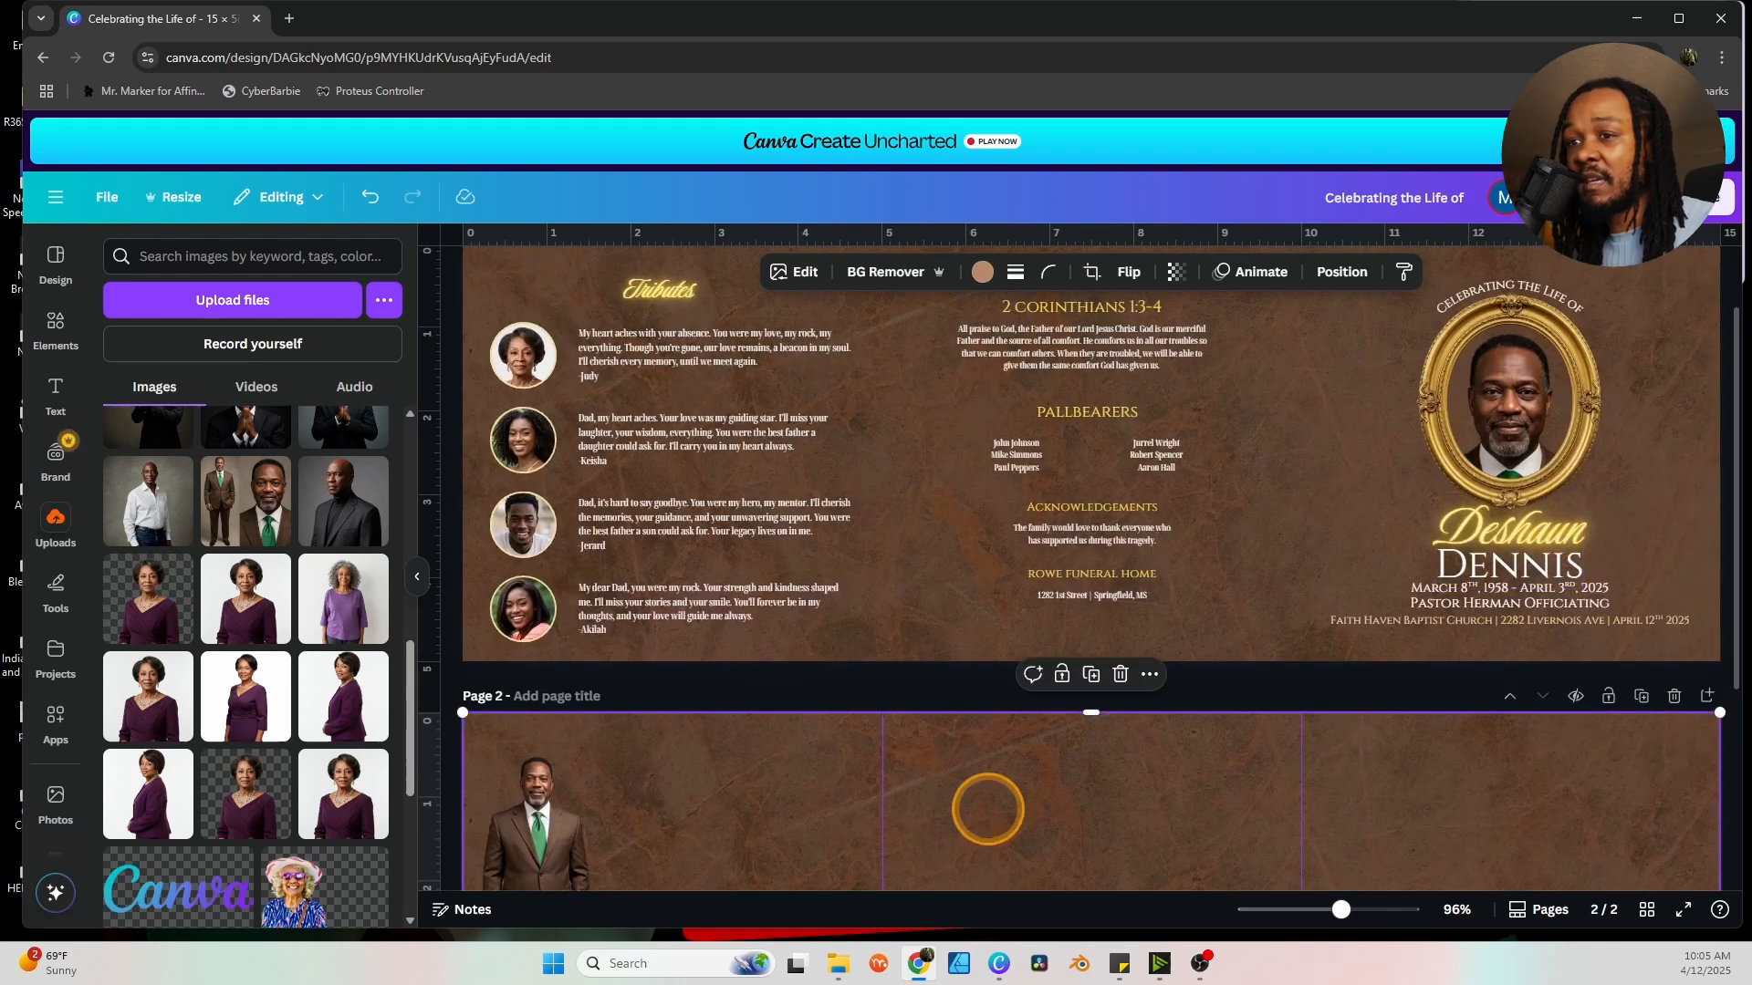
# Paste 'The Life of' name heading and obituary placeholder text beside the man photo.
pyautogui.hotkey('alt', 'Tab')
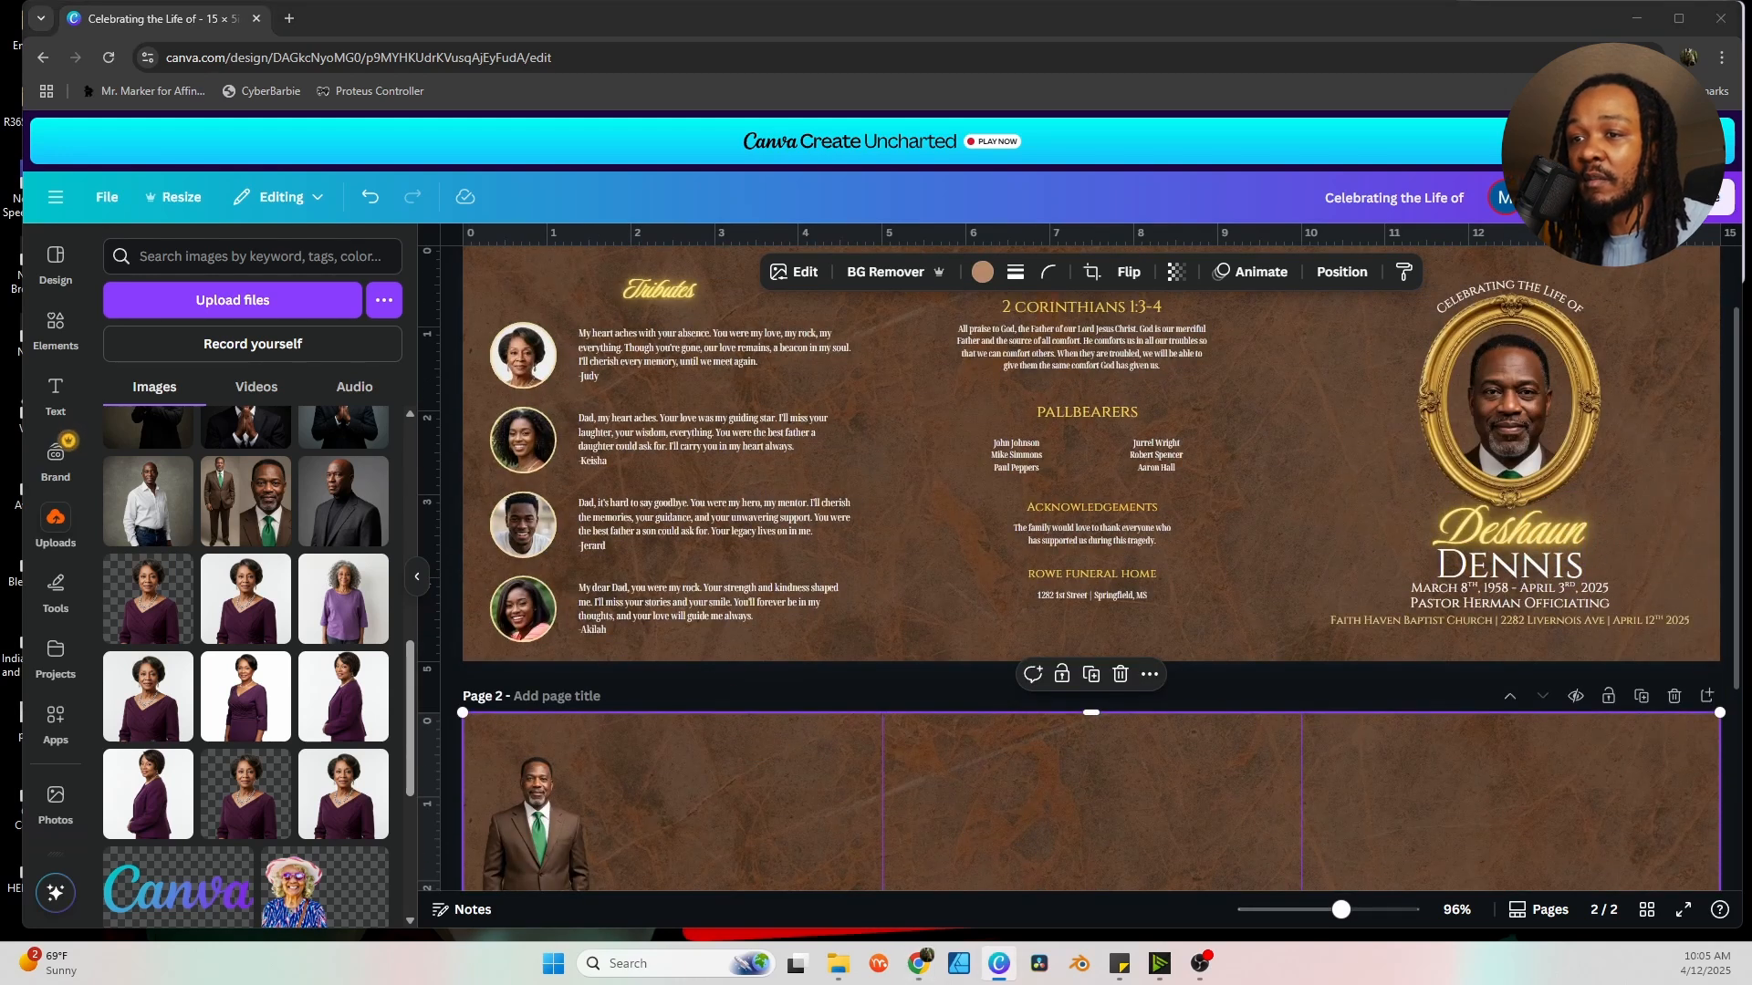
pyautogui.scroll(-2, 718, 789)
pyautogui.hotkey('ctrl', 'v')
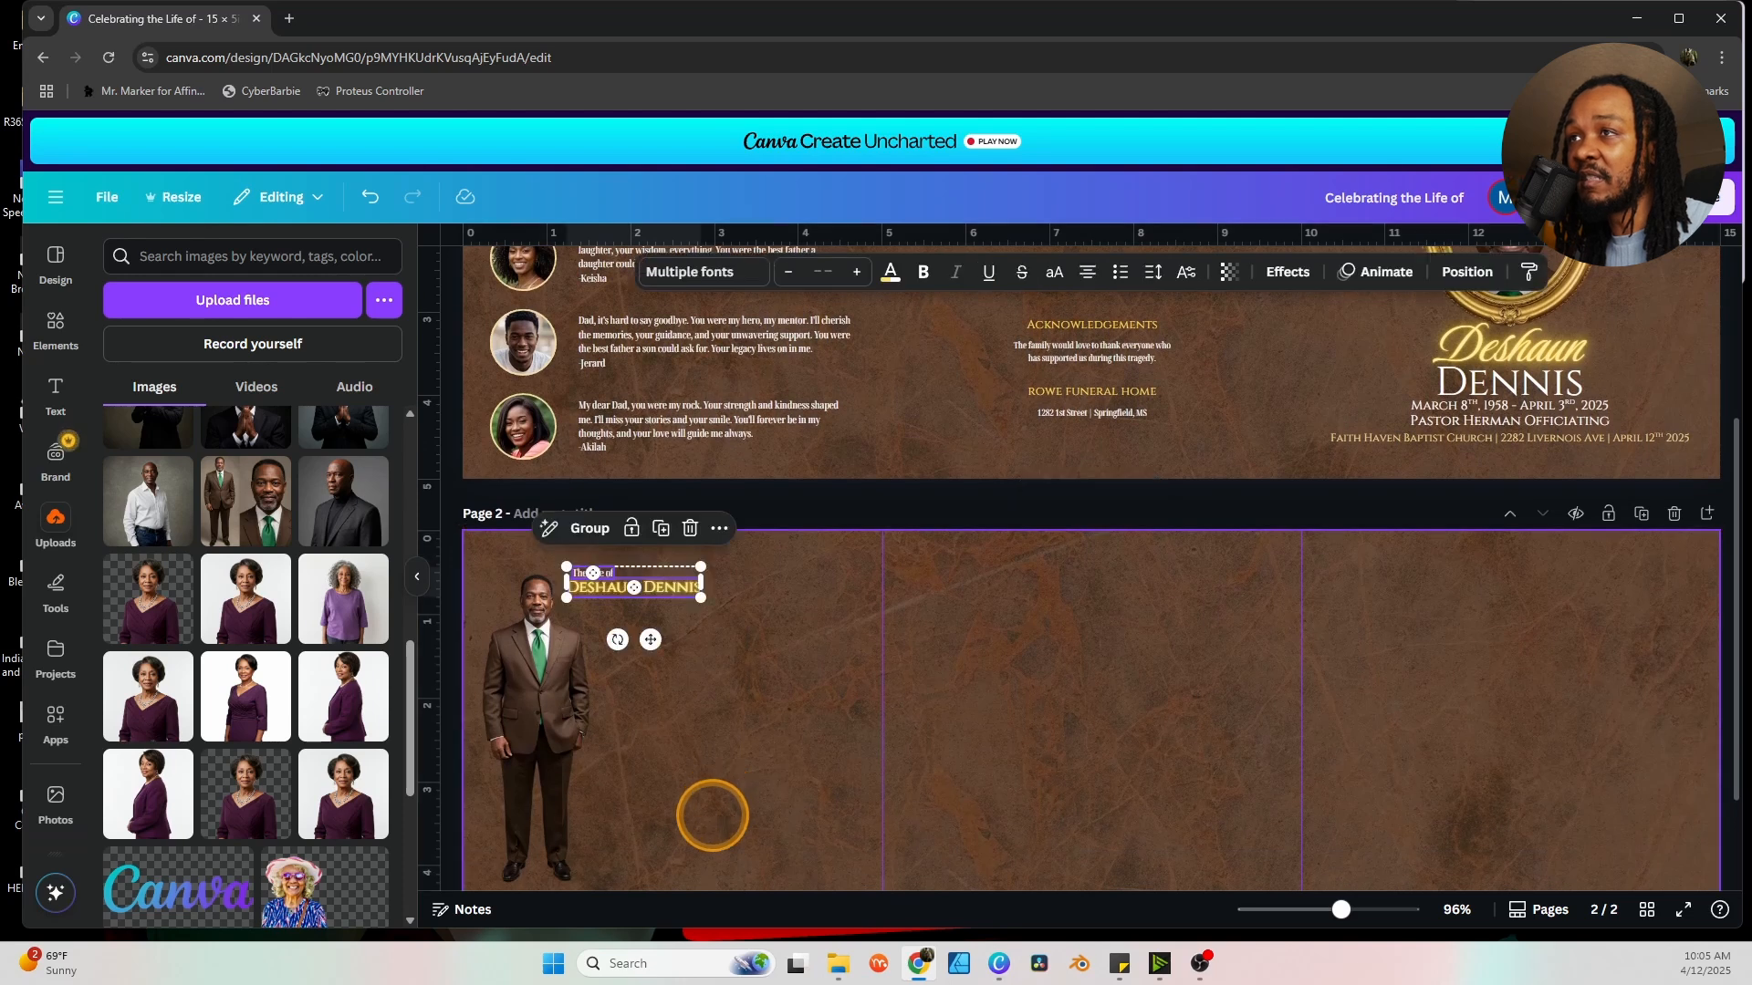
pyautogui.click(757, 639)
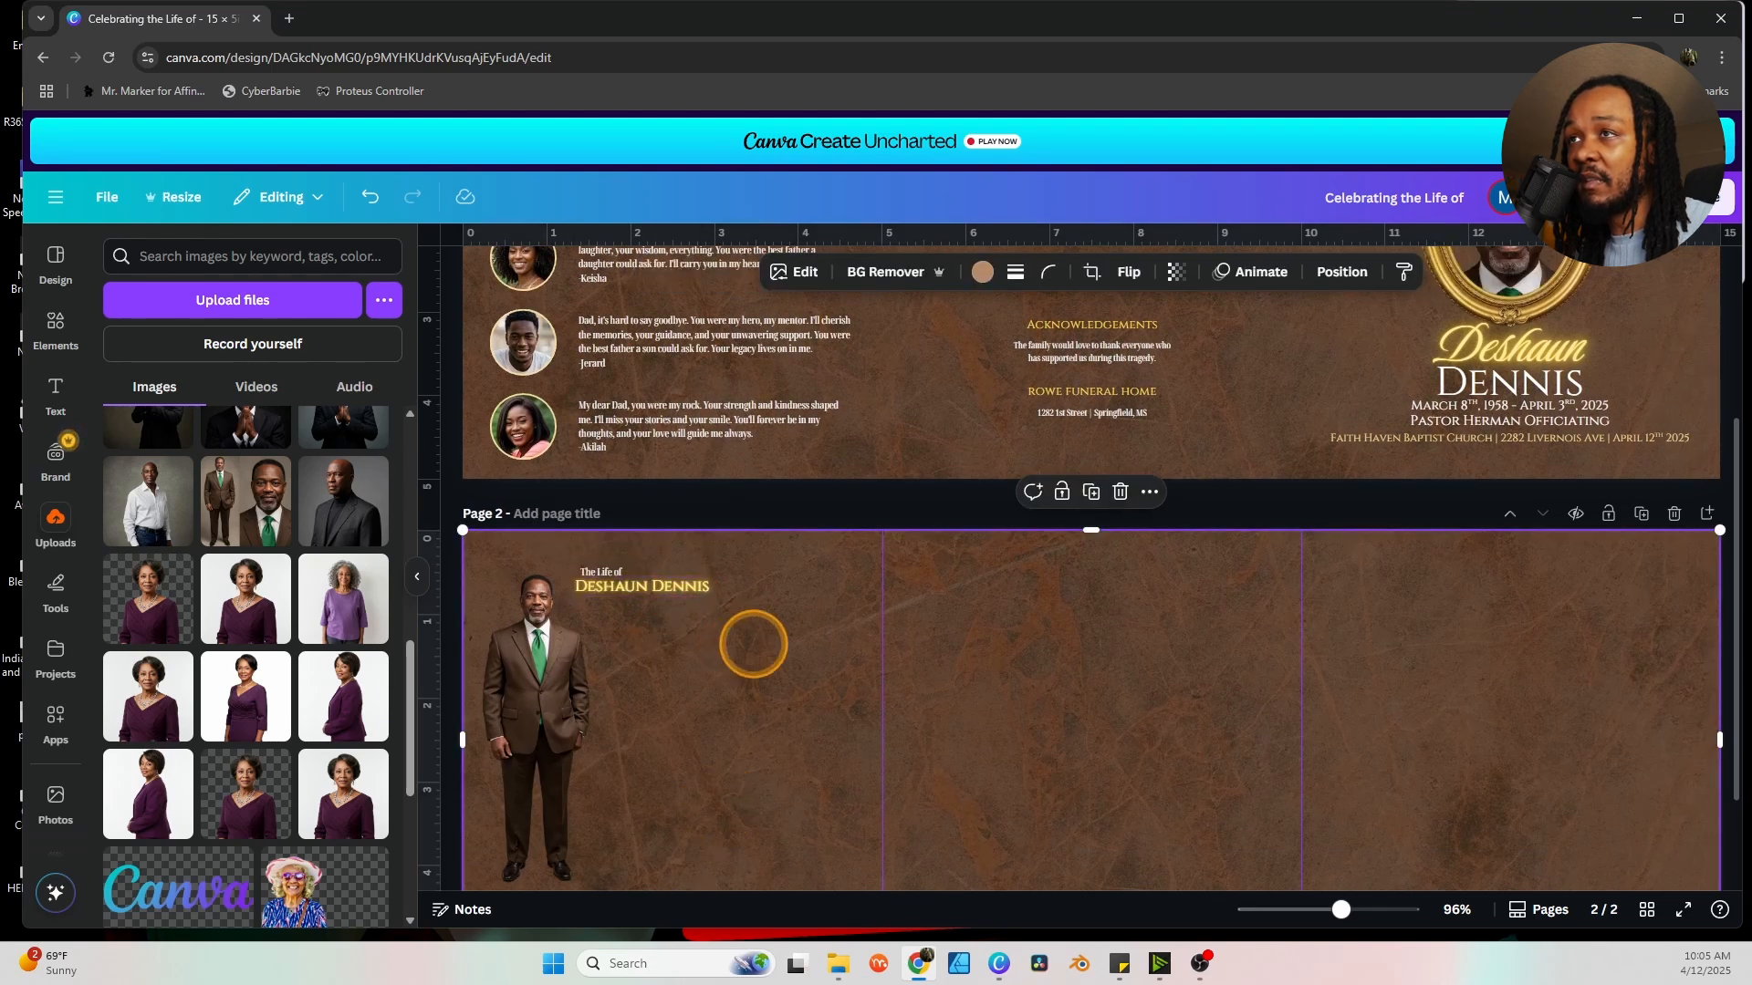
pyautogui.scroll(-2, 774, 645)
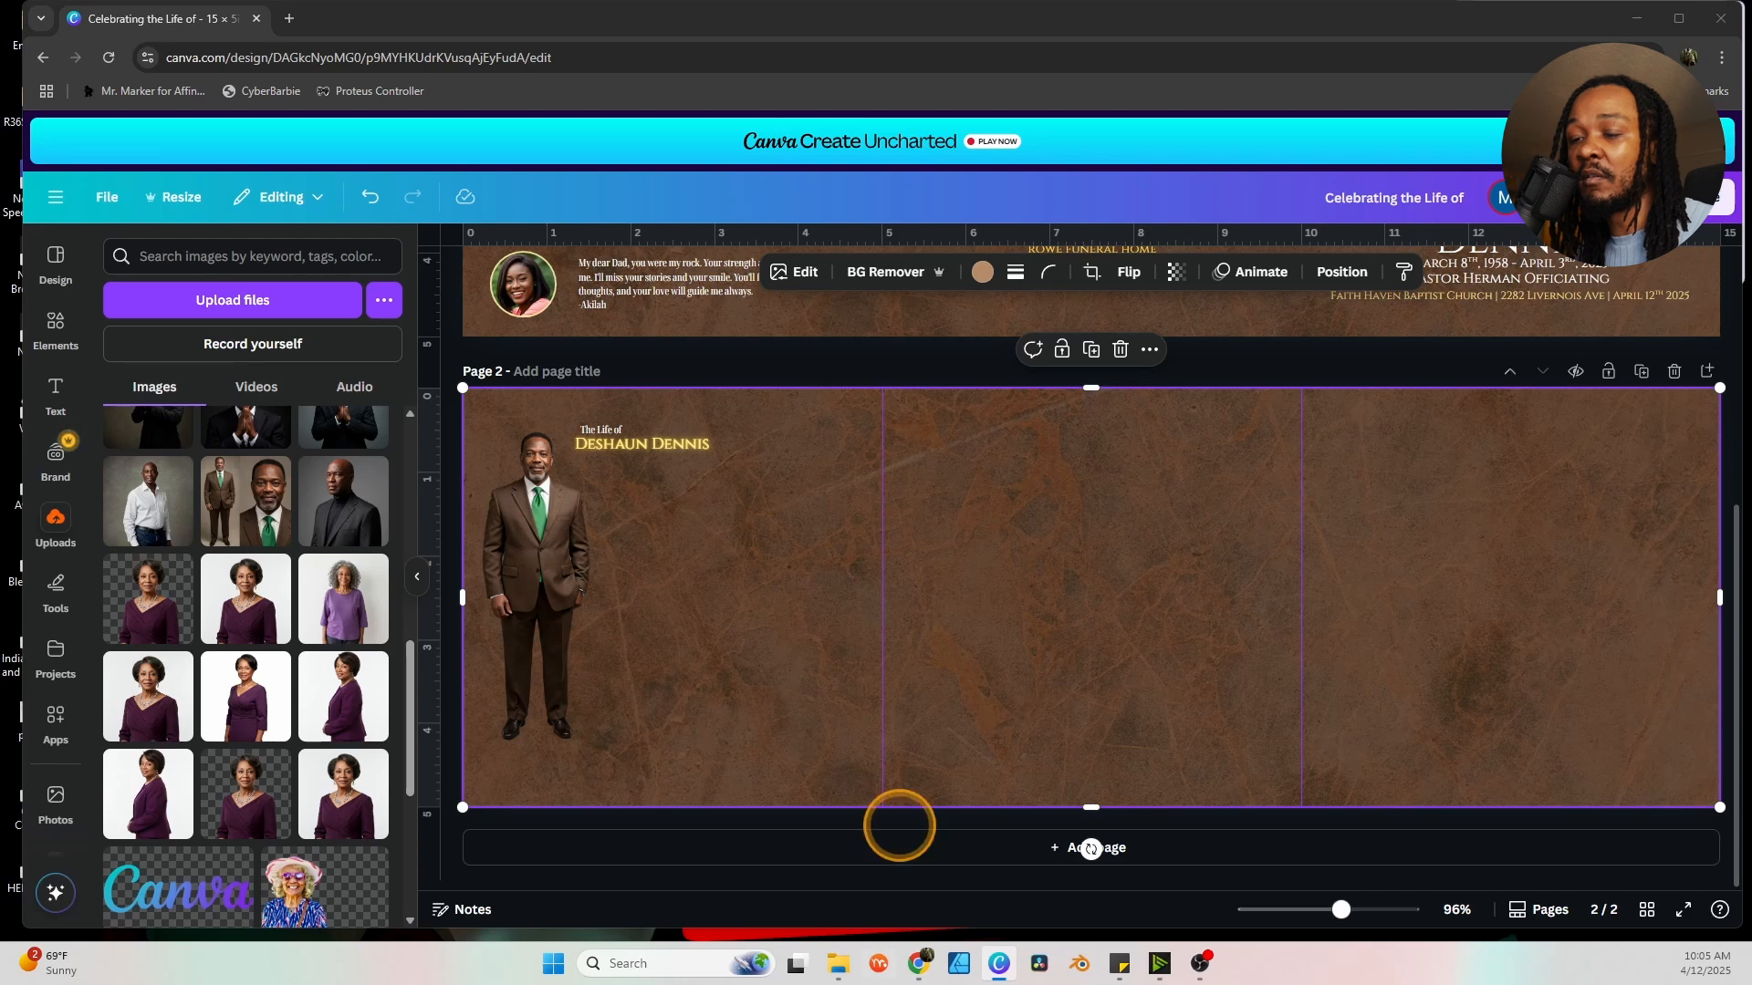
pyautogui.click(764, 568)
pyautogui.hotkey('ctrl', 'v')
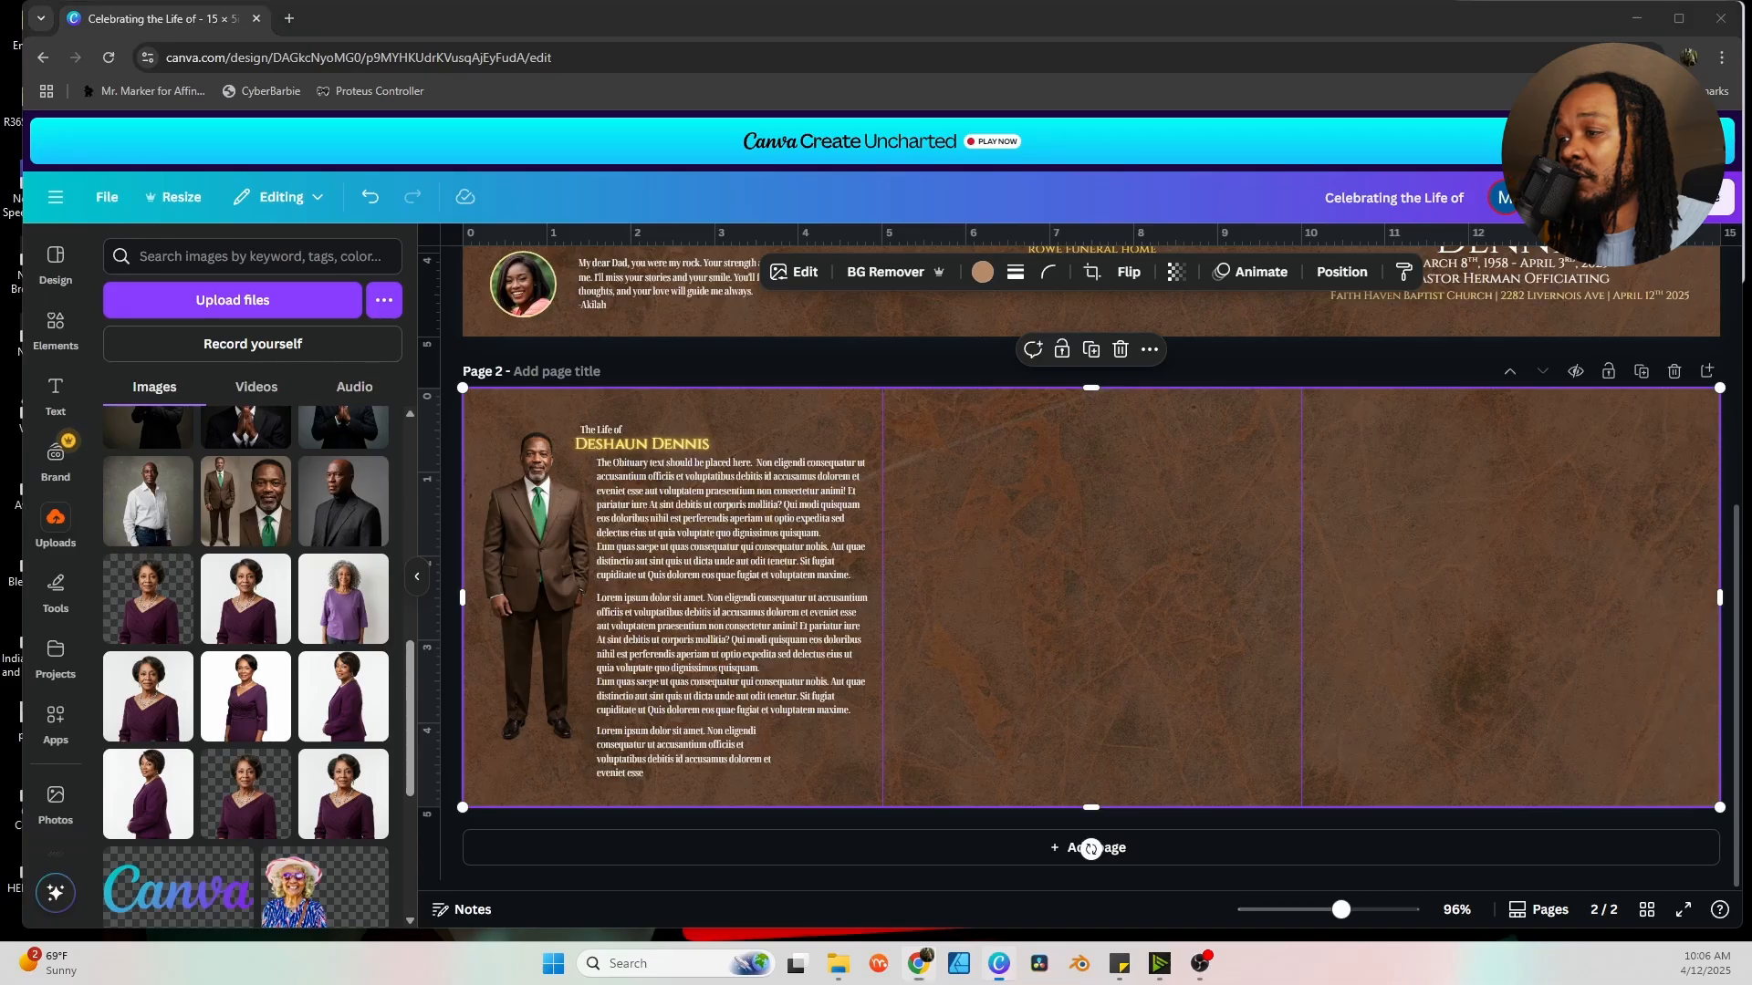
# Paste the Order of Service heading onto page two's middle panel.
pyautogui.write('Order of Service')
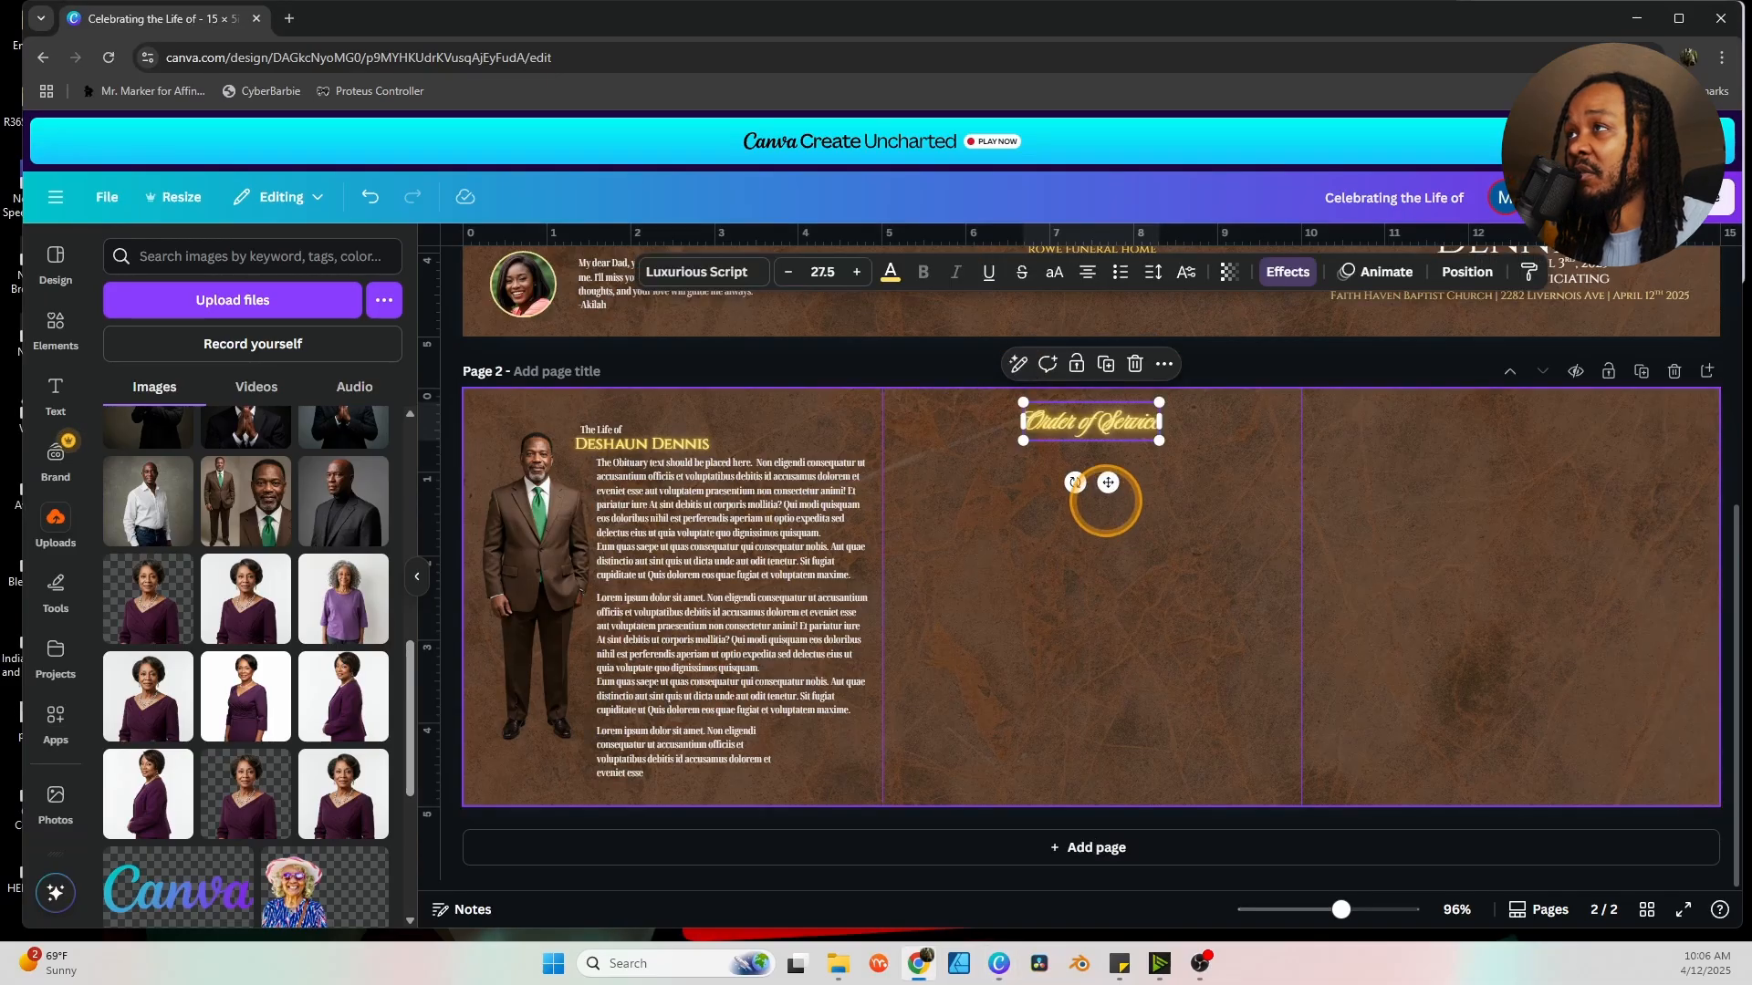
pyautogui.scroll(2, 1188, 578)
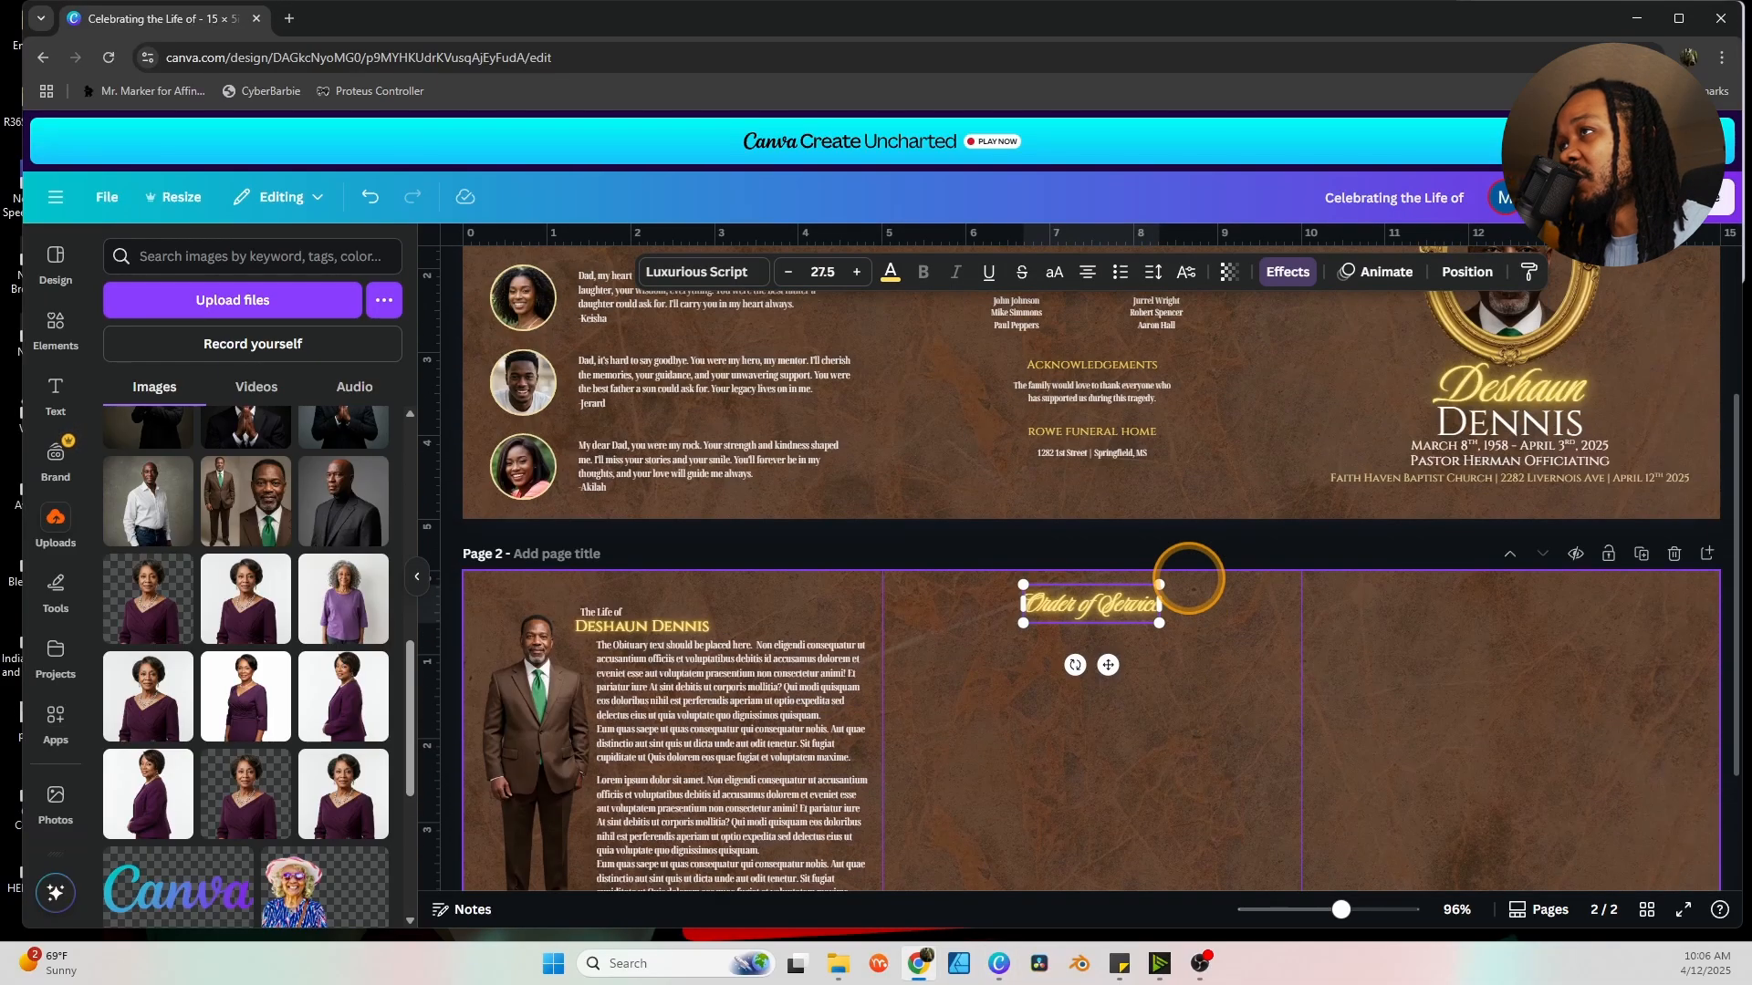
pyautogui.scroll(-2, 1188, 578)
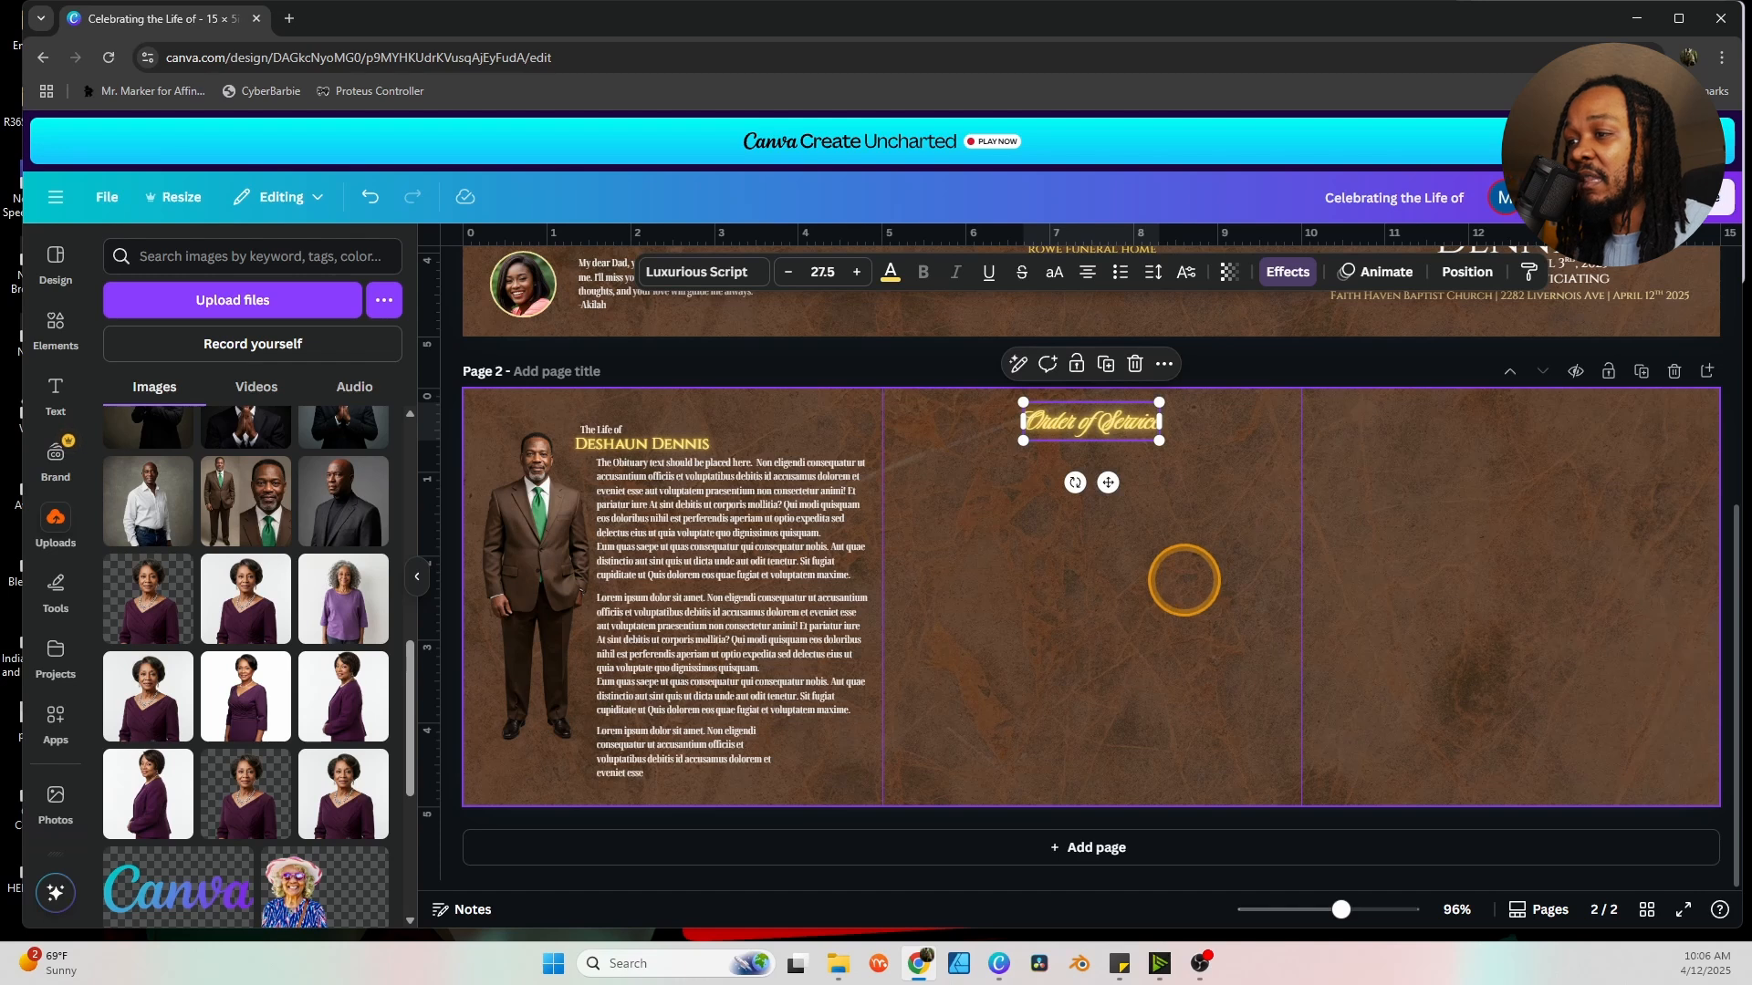
pyautogui.click(1183, 580)
# Paste a Cinzel PROCESSIONAL heading and a 'Name Goes Here' line beneath it.
pyautogui.hotkey('alt', 'Tab')
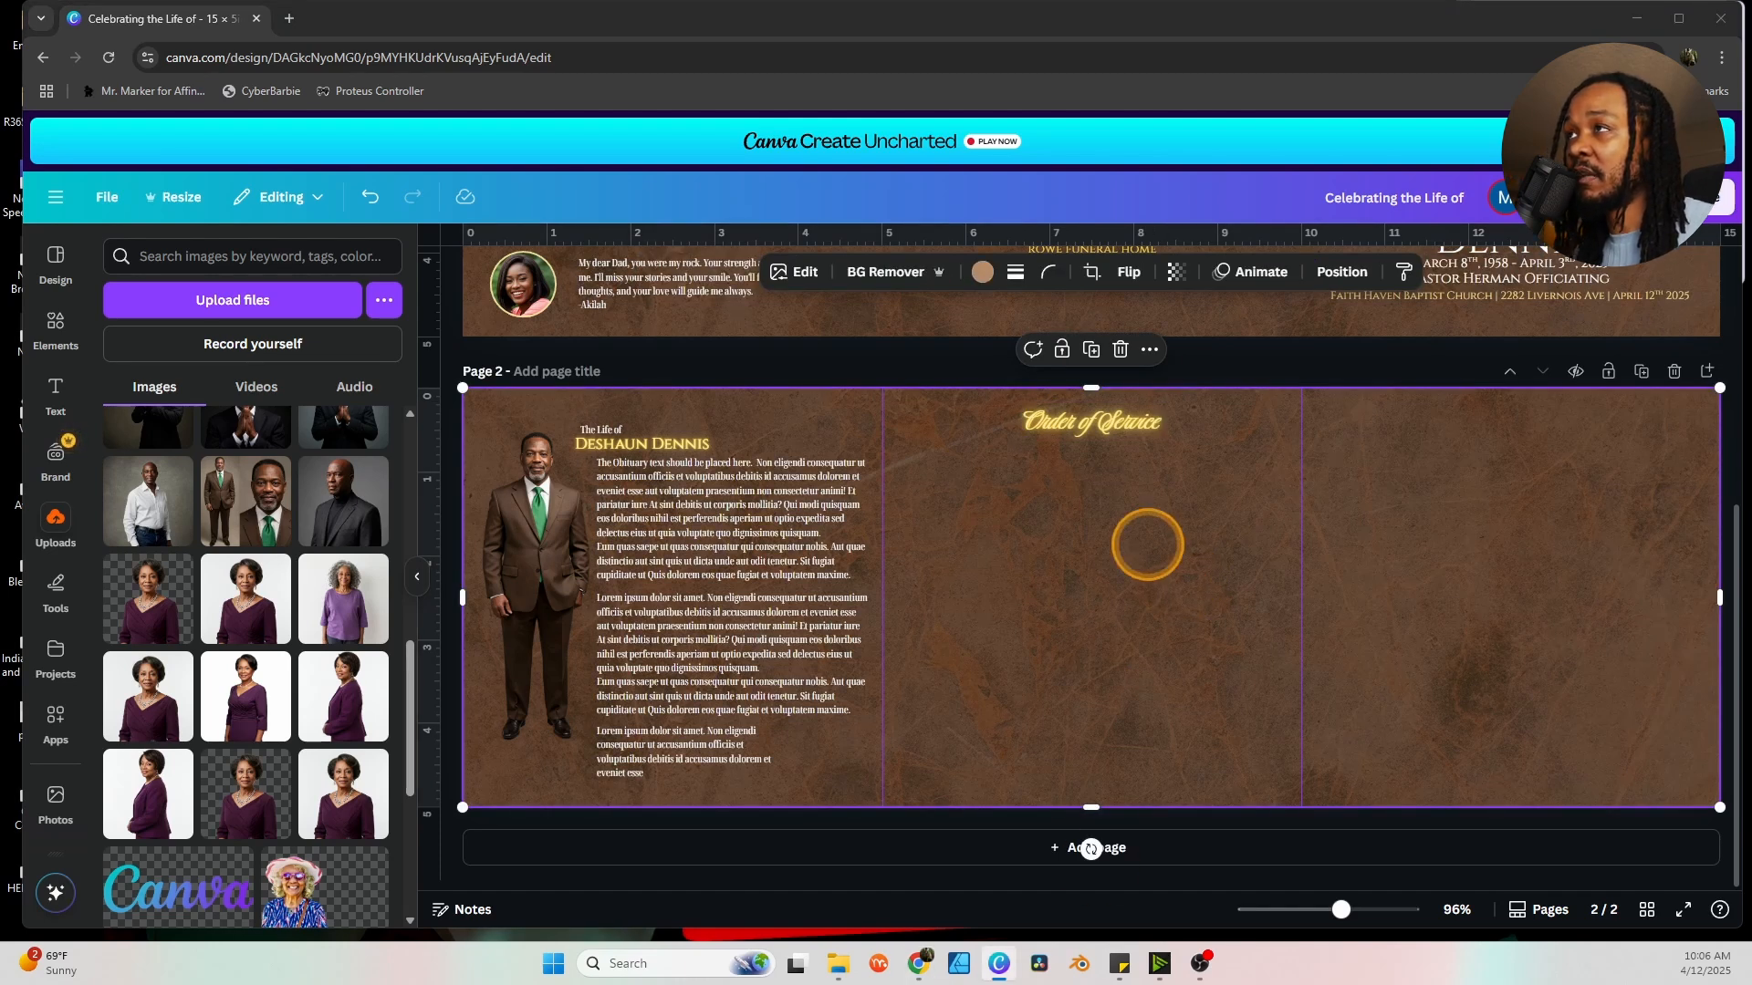
pyautogui.hotkey('ctrl', 'v')
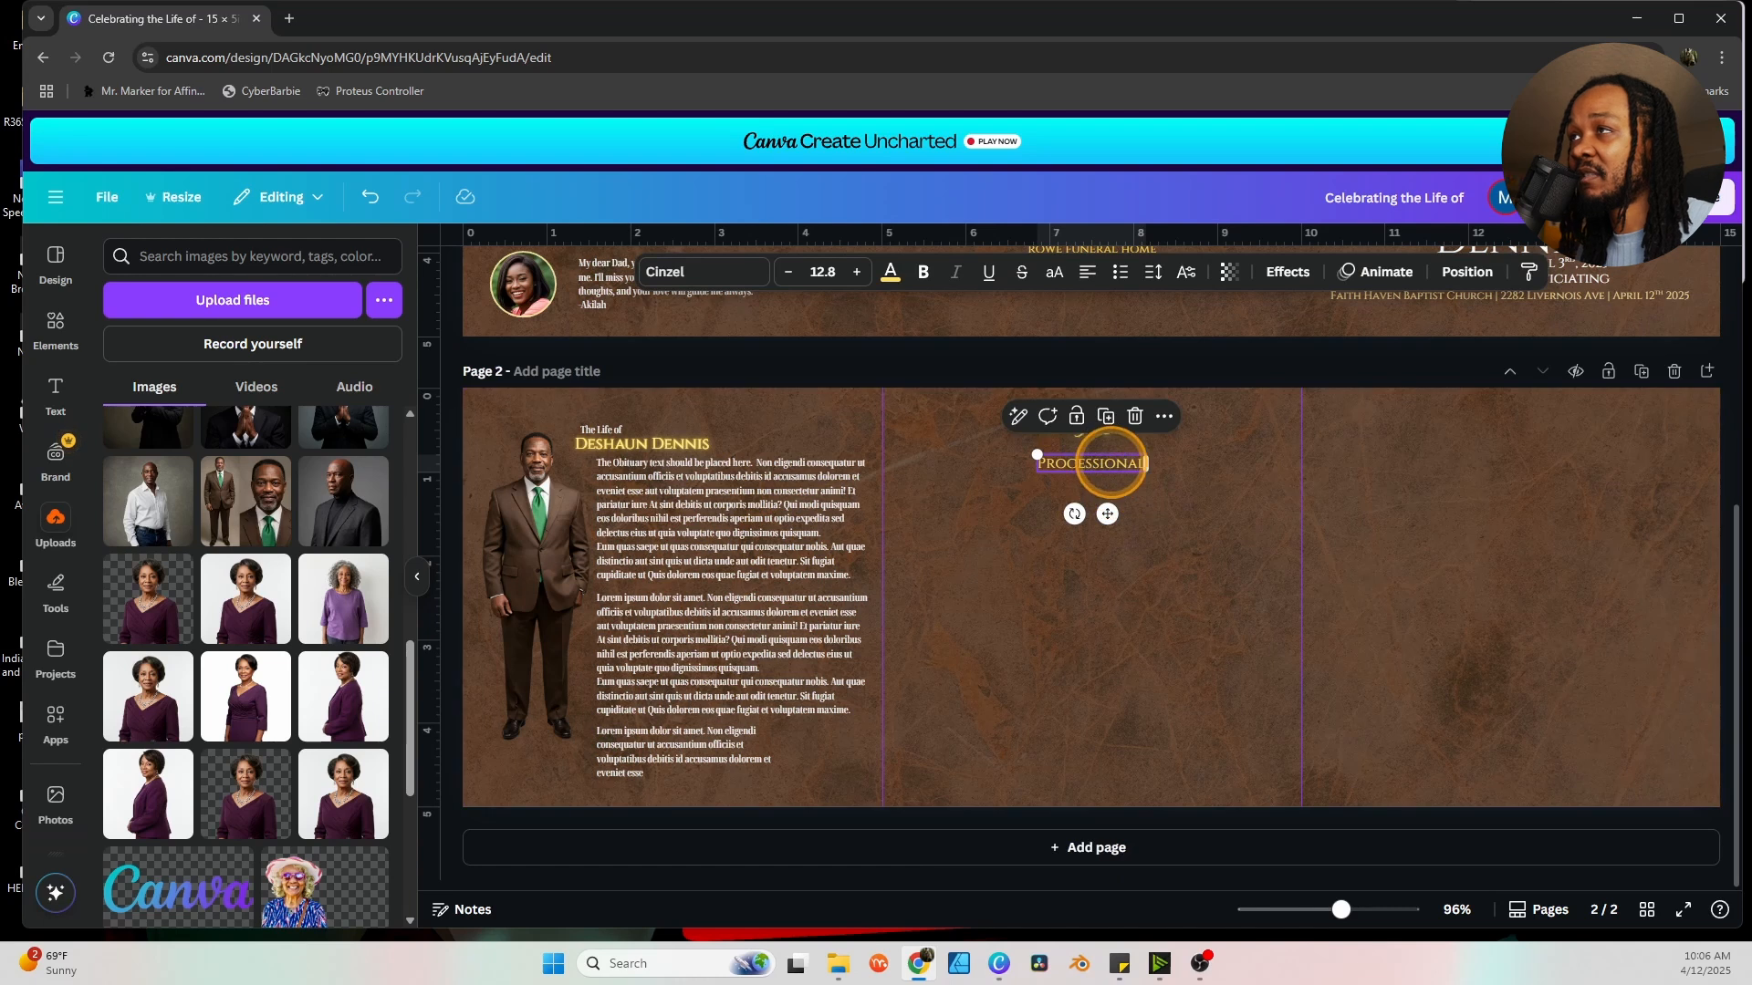
pyautogui.click(1234, 501)
pyautogui.click(1136, 467)
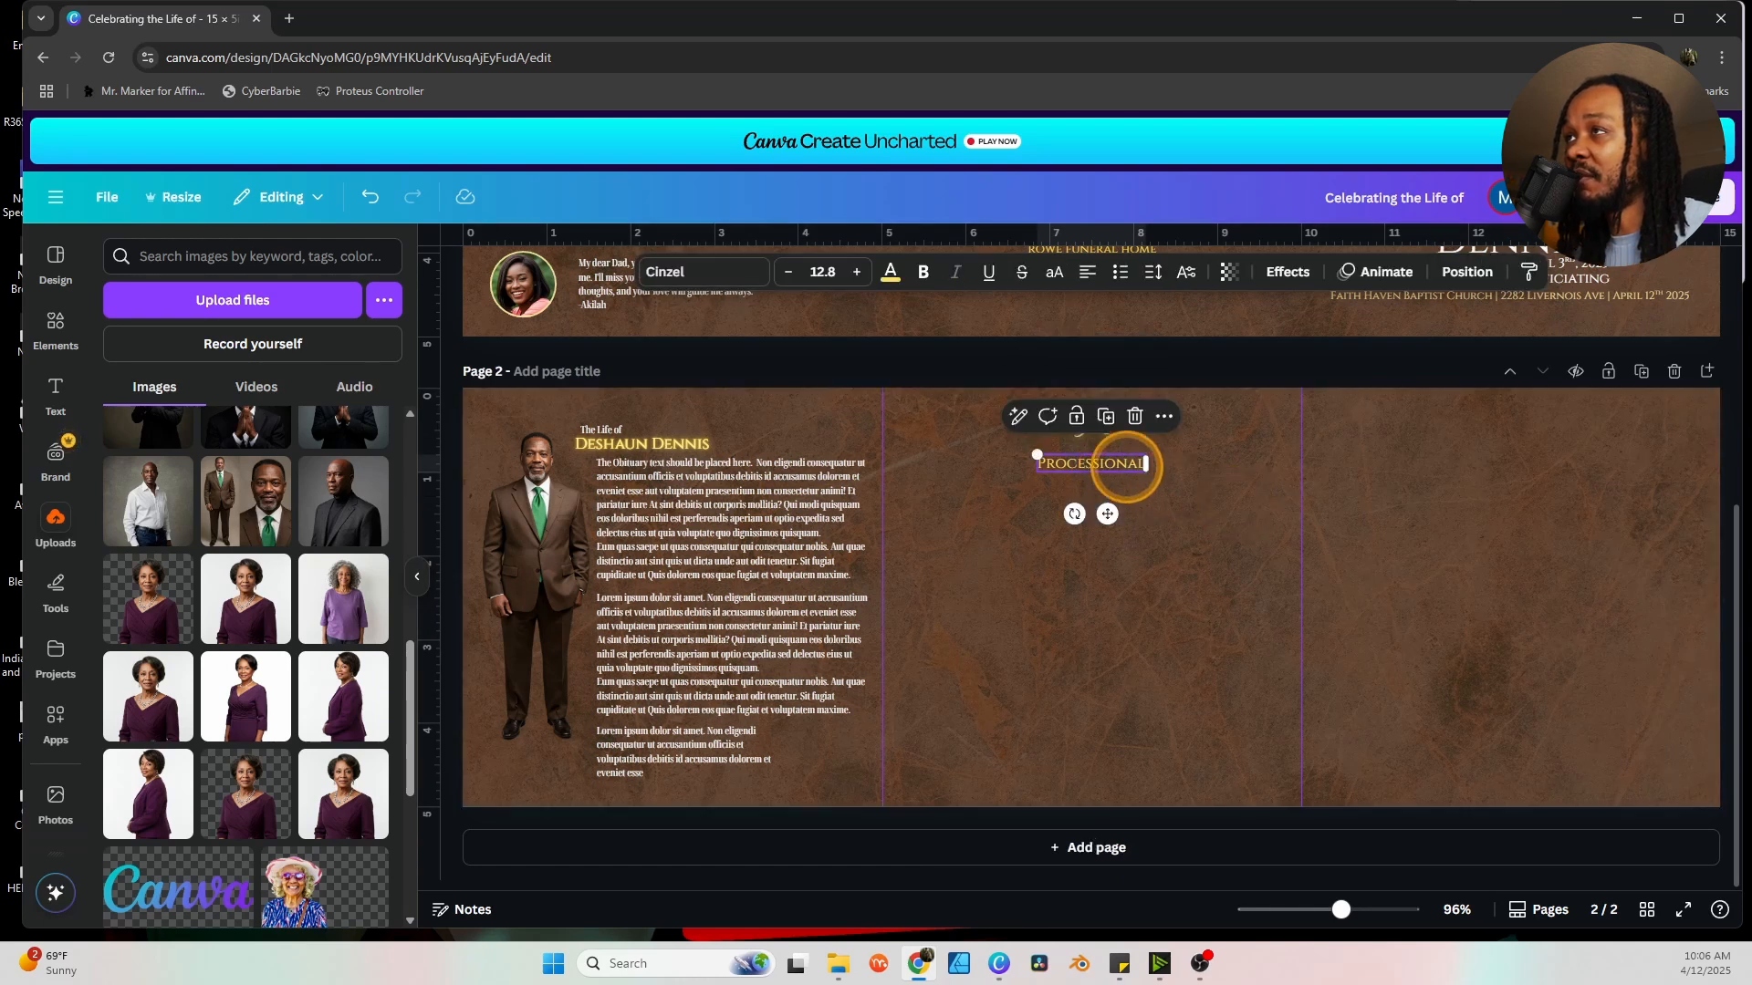
pyautogui.click(1164, 495)
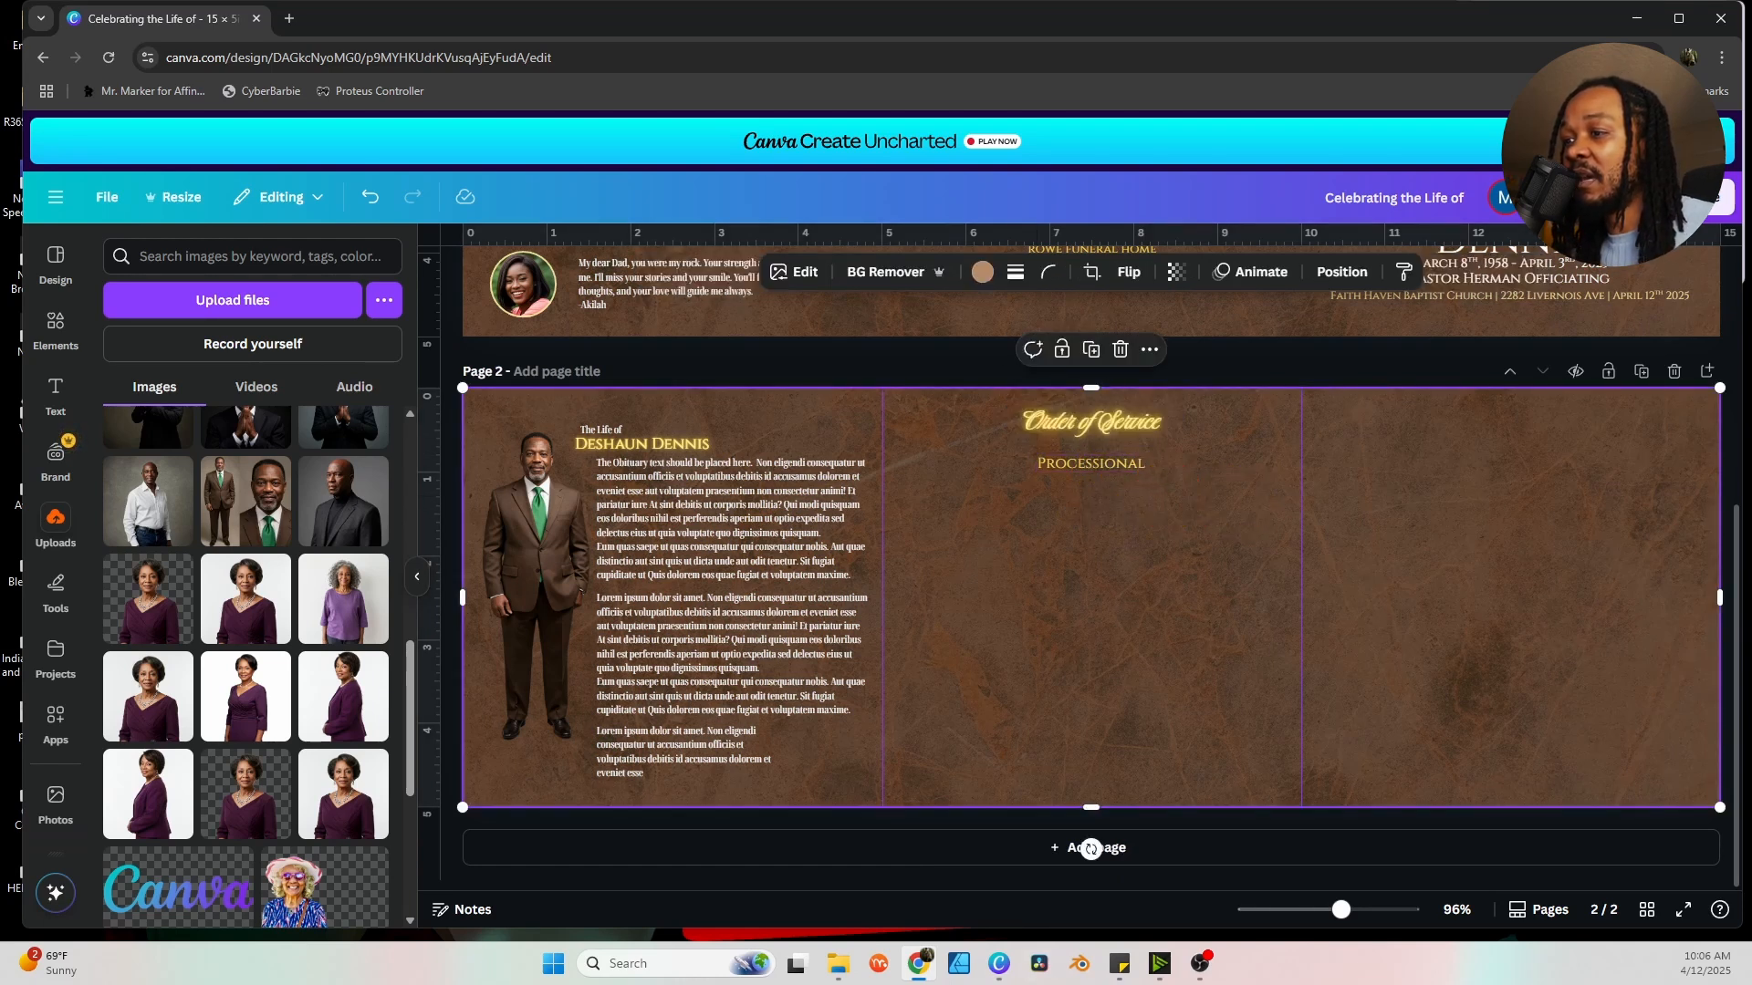
pyautogui.hotkey('ctrl', 'v')
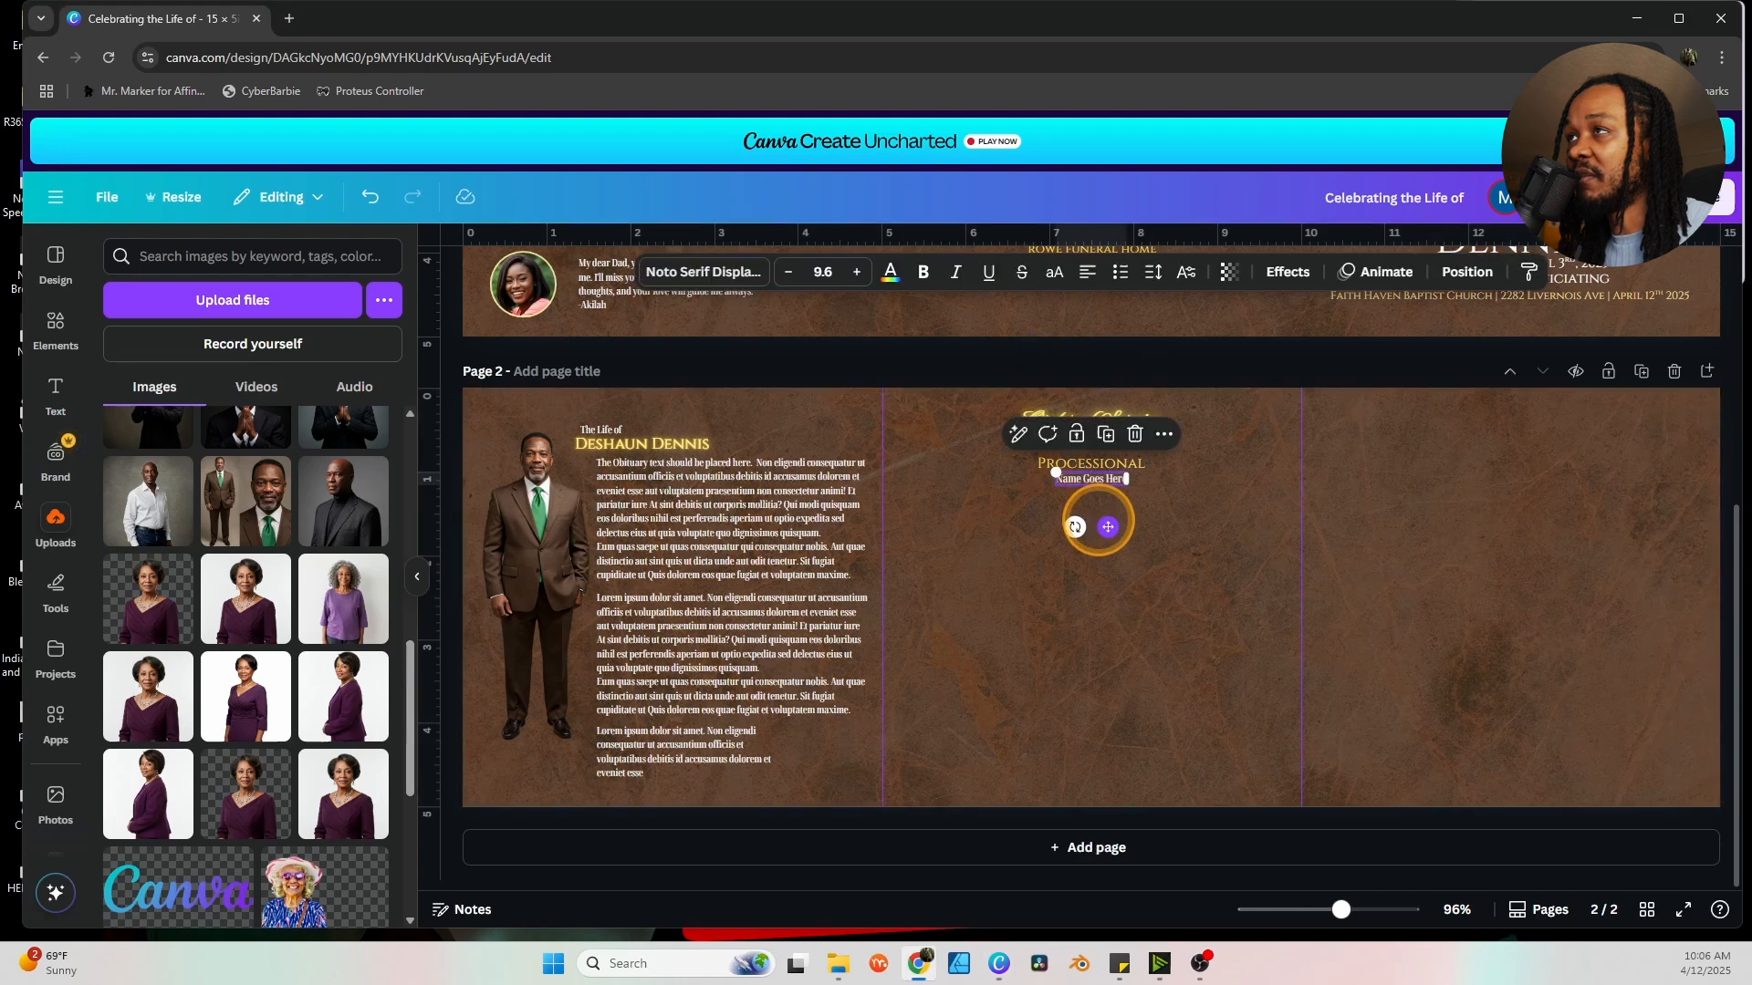
pyautogui.click(1160, 504)
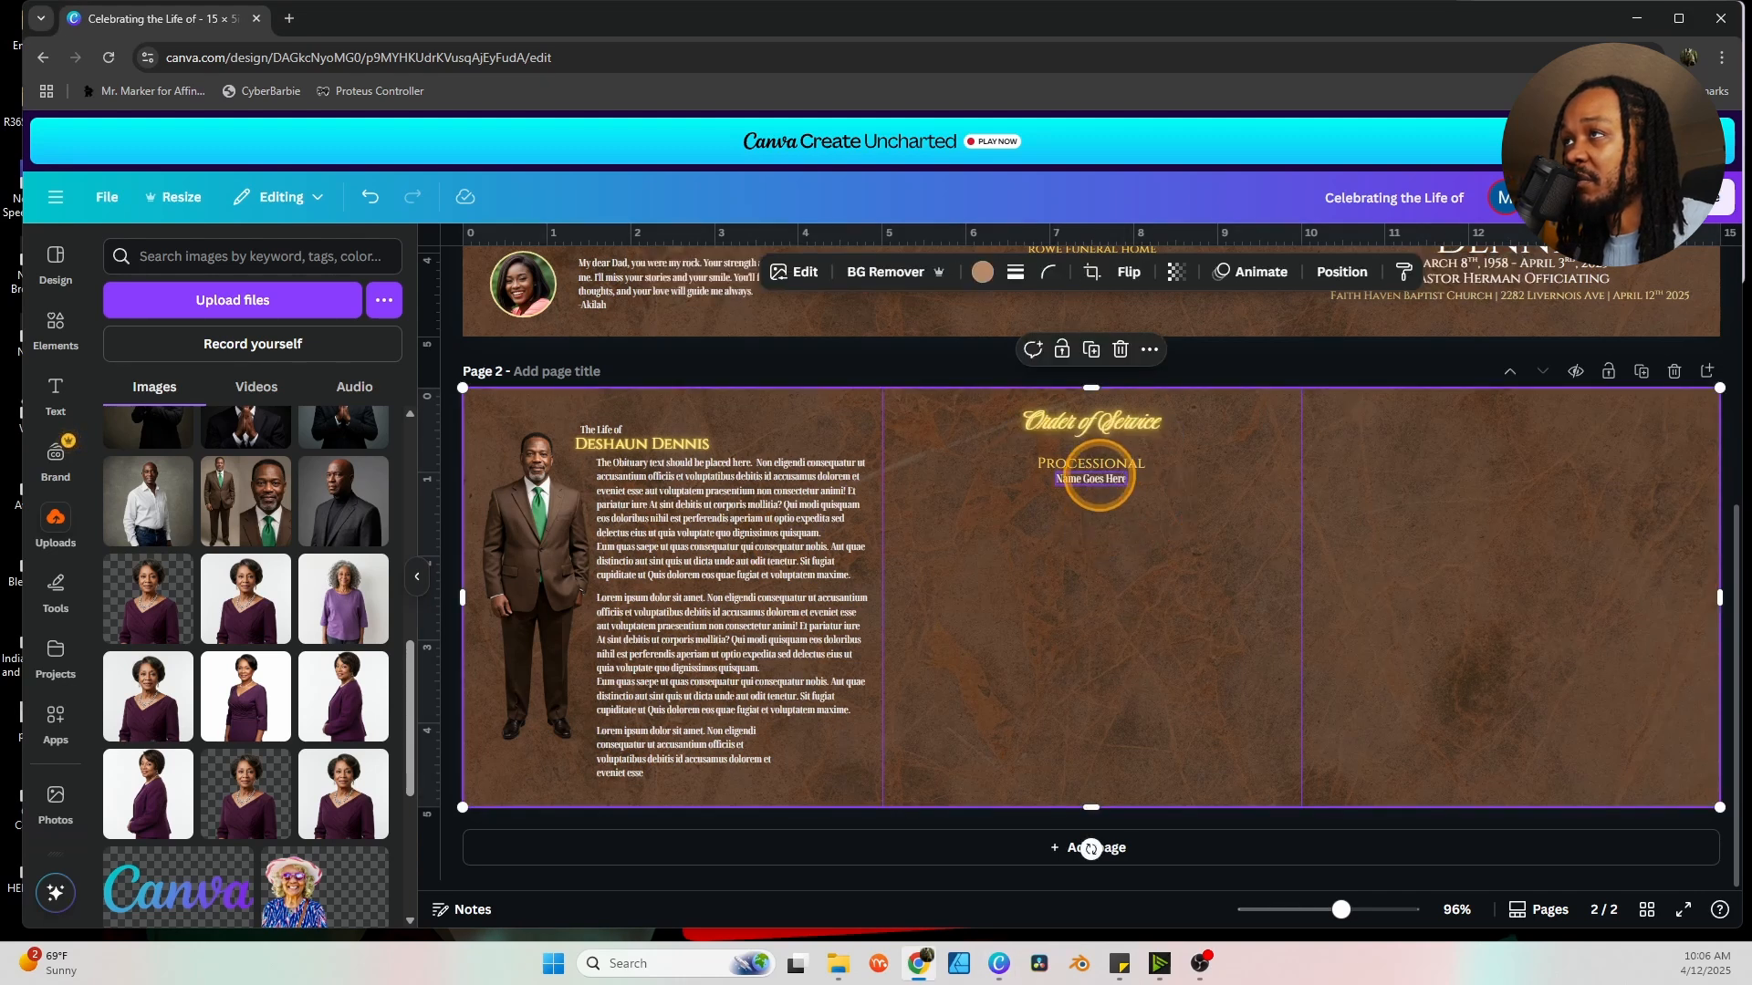
pyautogui.click(1099, 476)
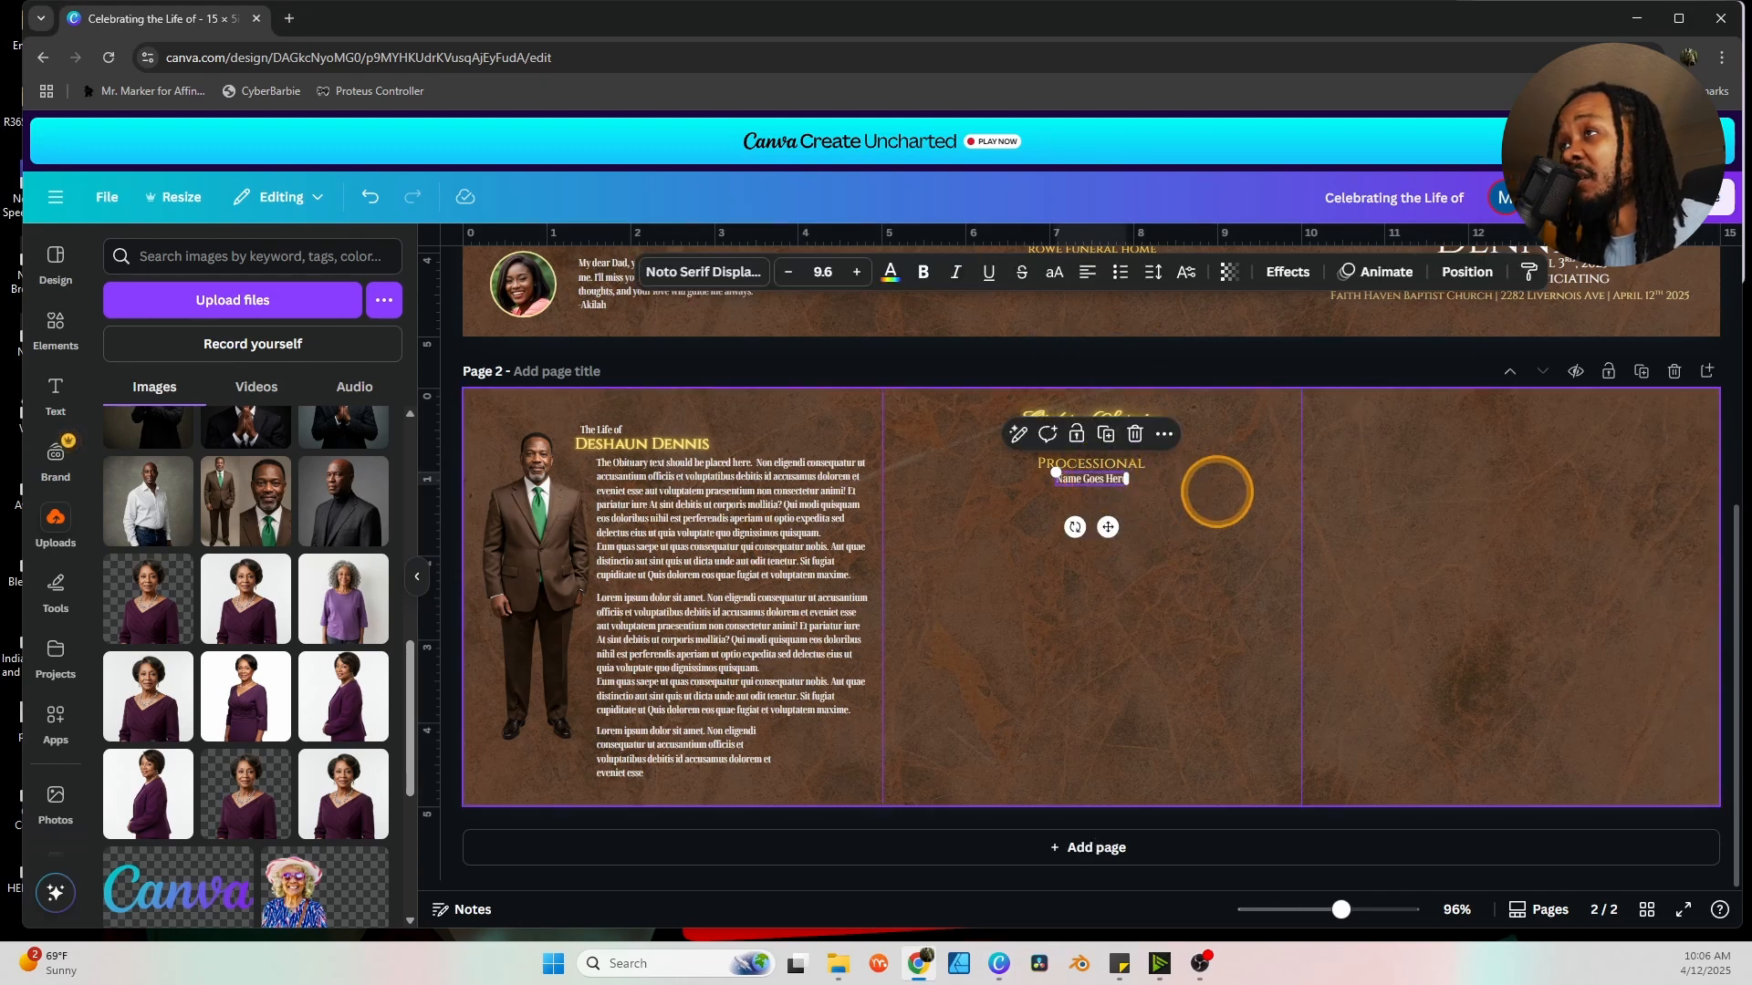
pyautogui.click(1217, 492)
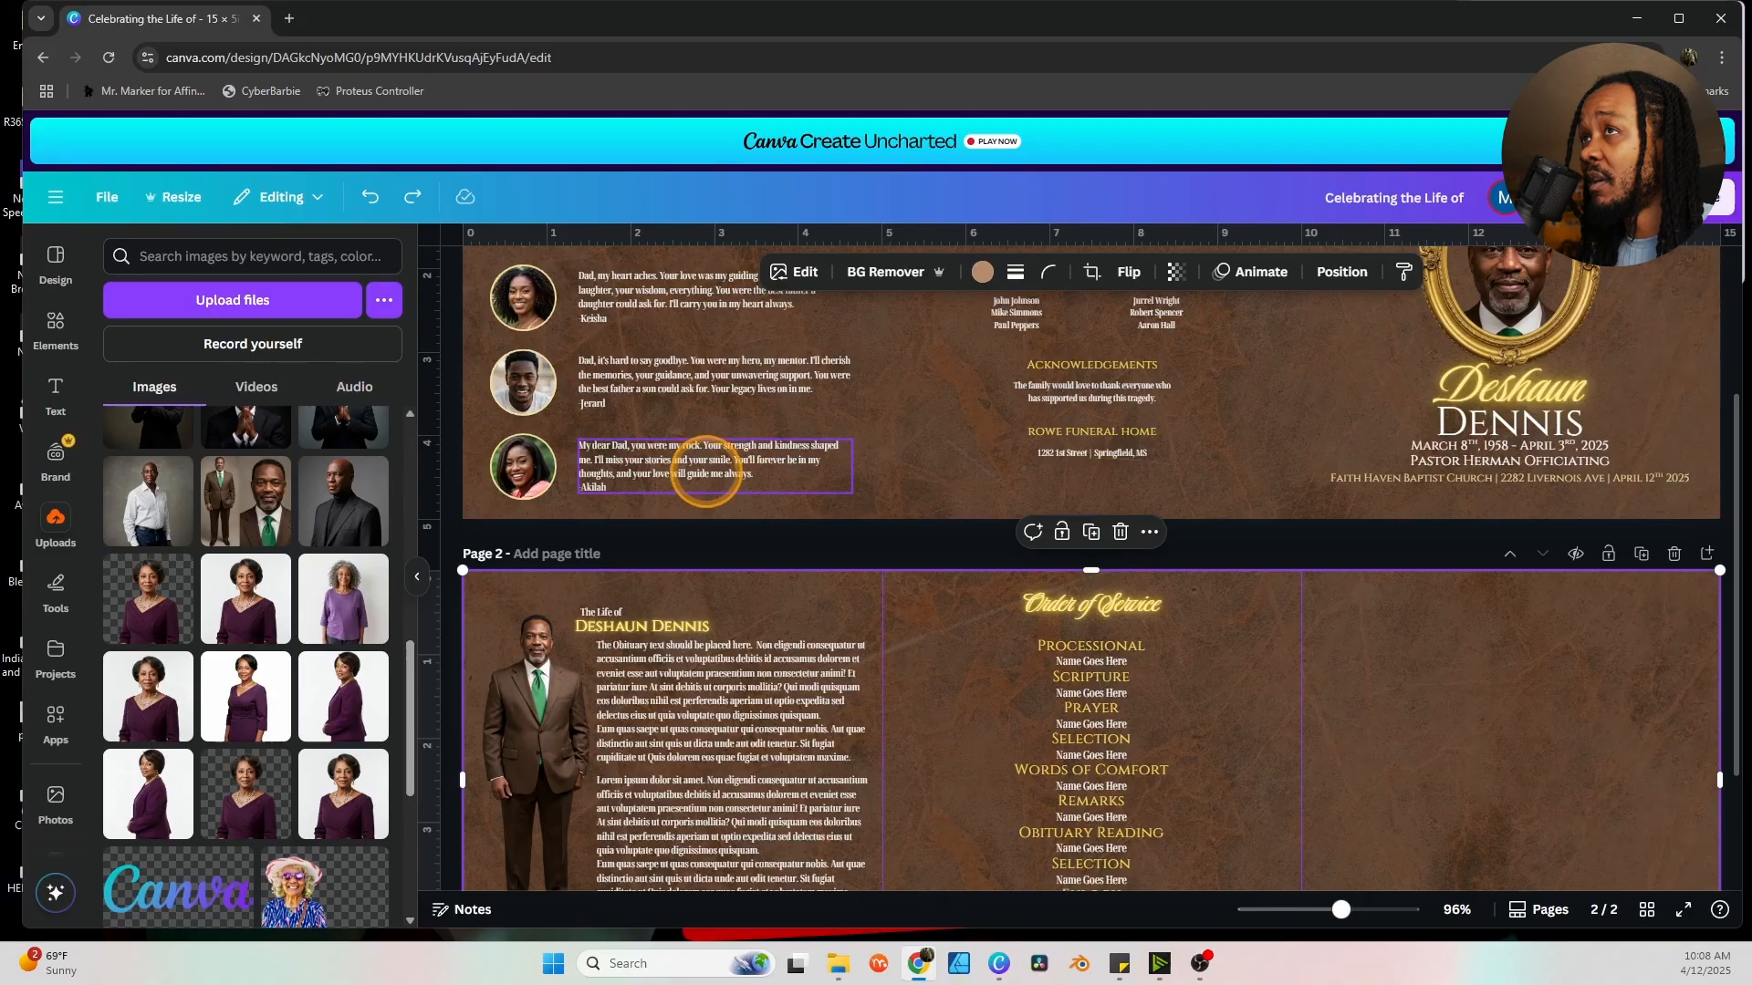
# Add a rounded square shape and fit it as a short box atop page two's right panel.
pyautogui.scroll(2, 705, 473)
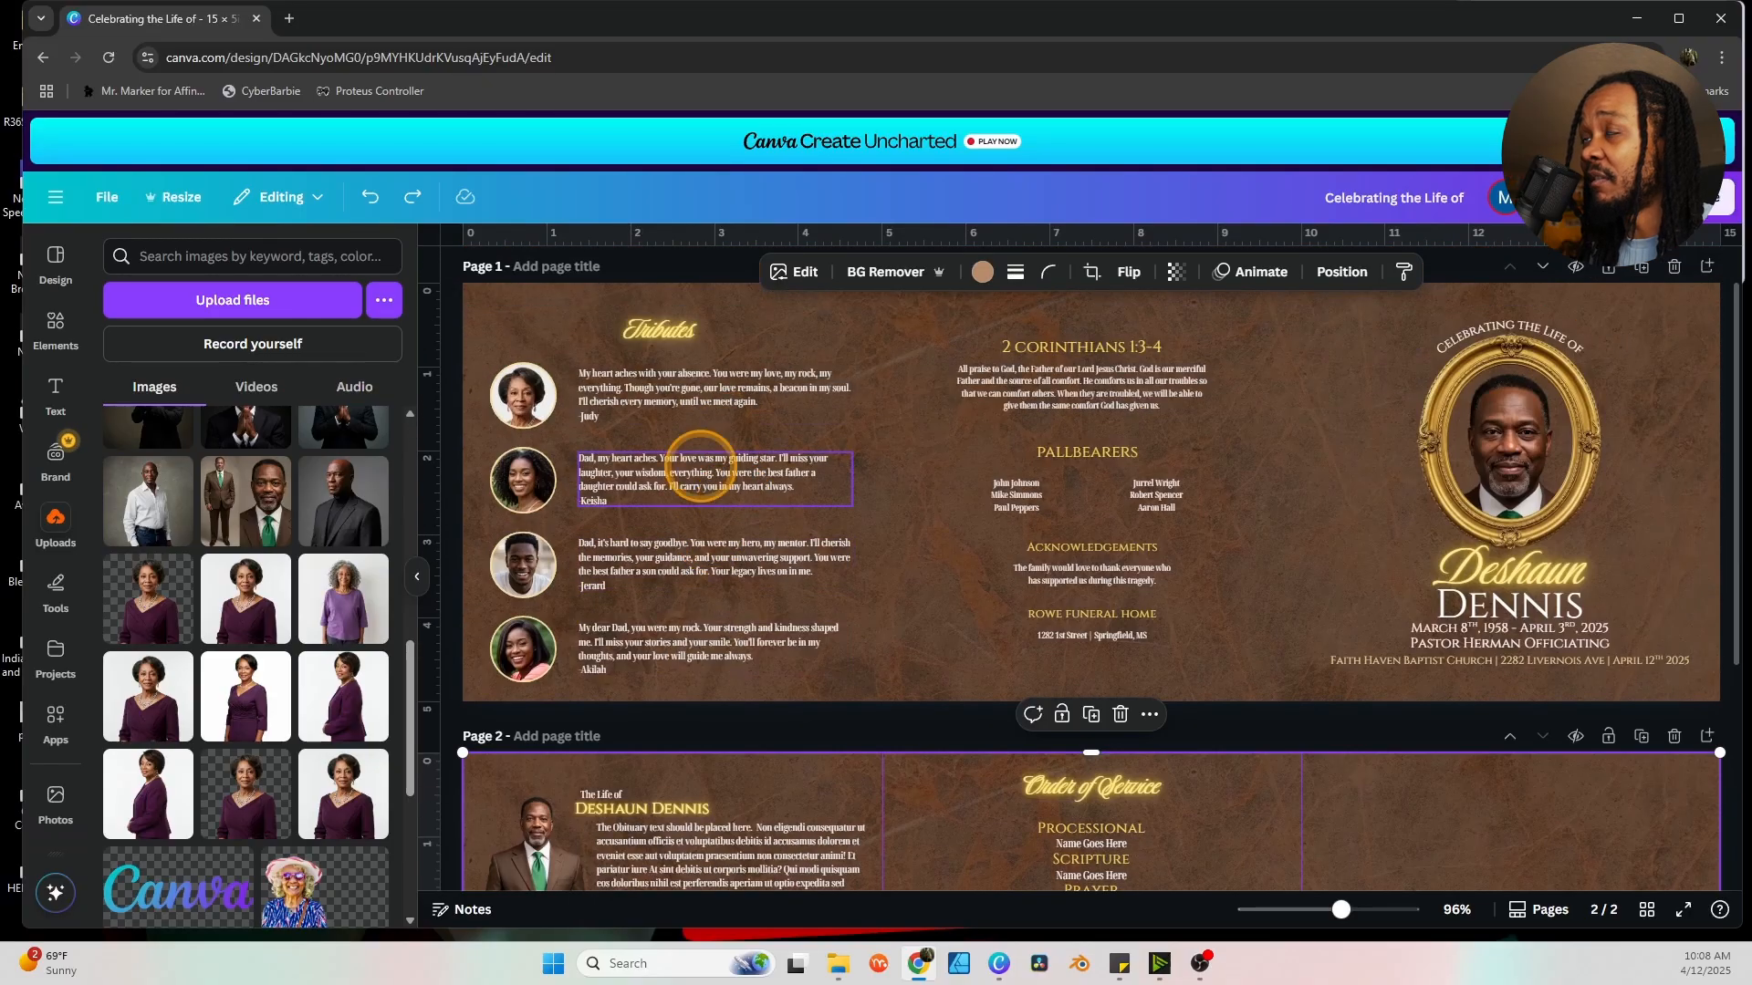
pyautogui.scroll(-3, 1572, 736)
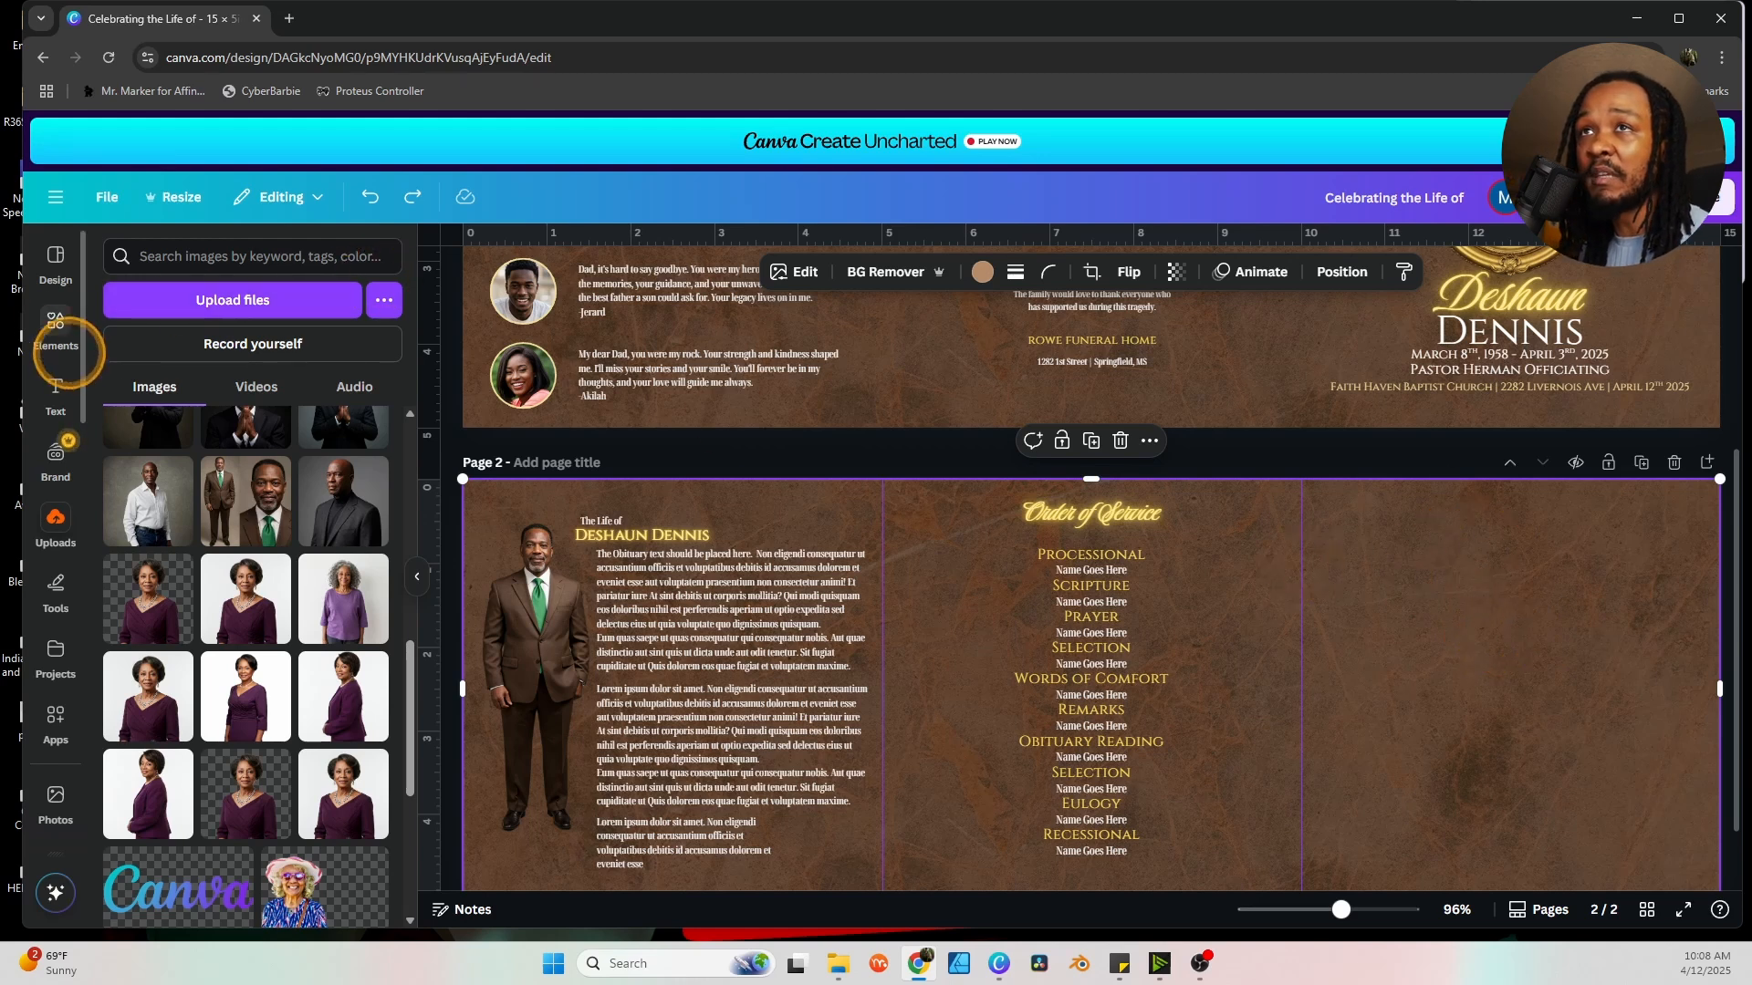
pyautogui.click(64, 346)
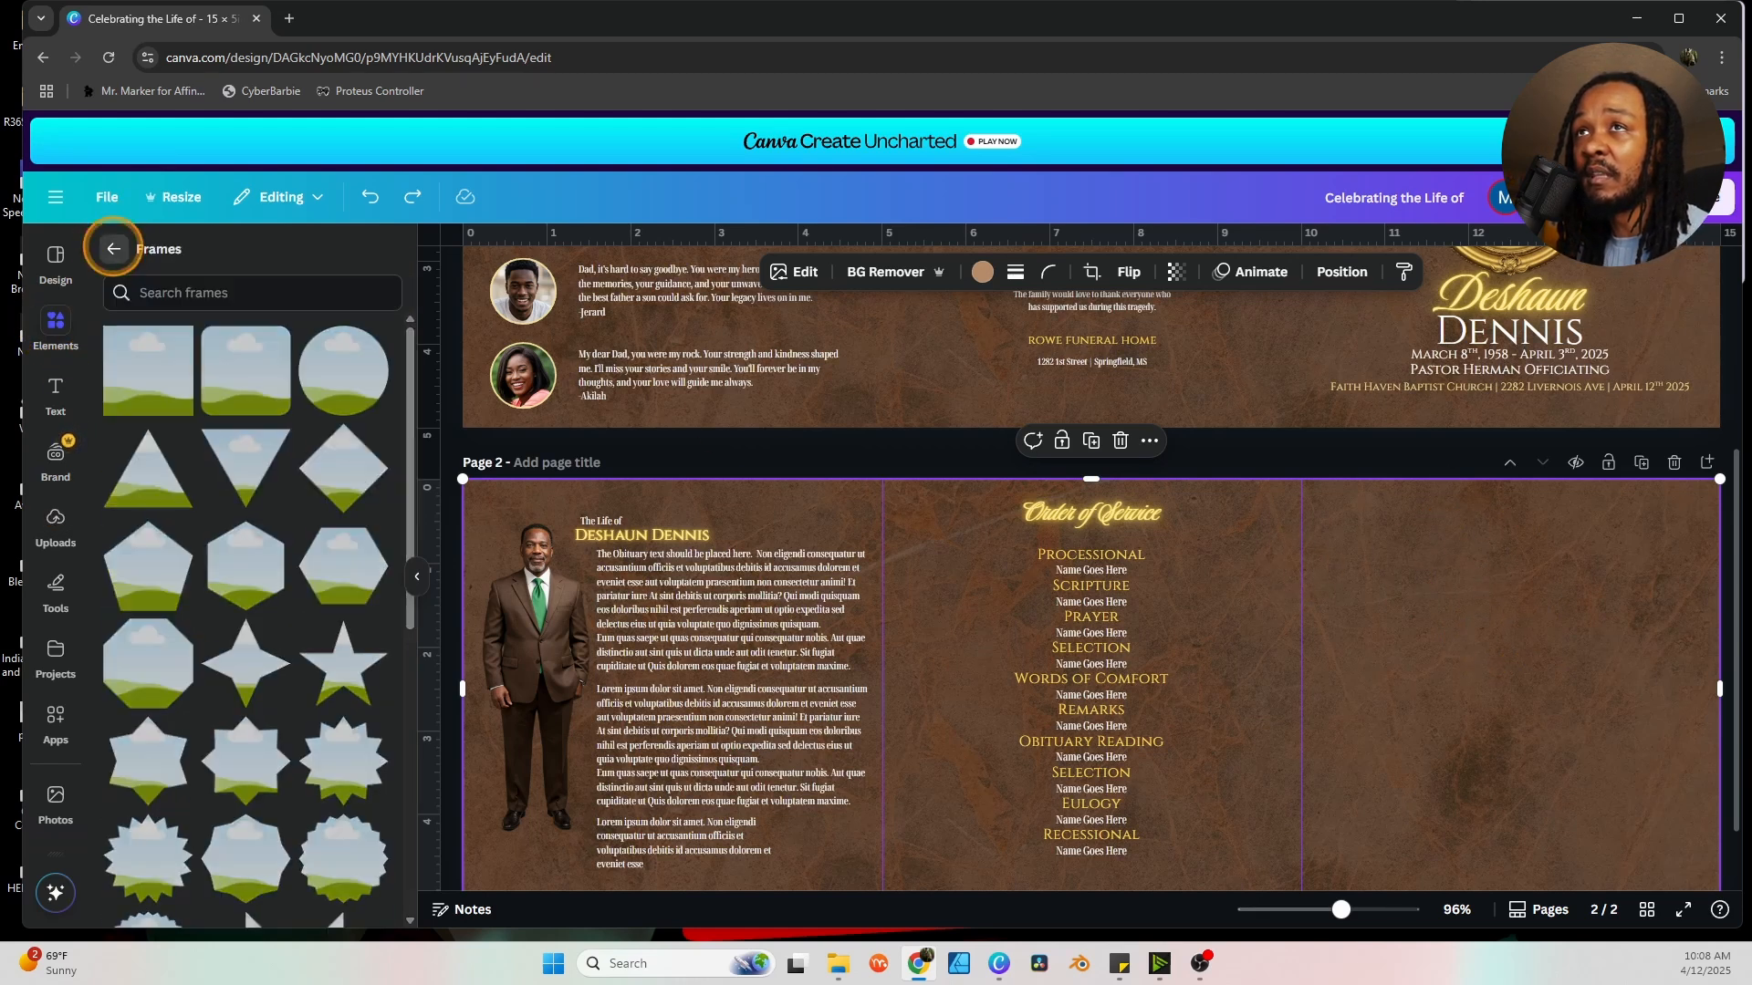
pyautogui.click(113, 248)
pyautogui.scroll(8, 150, 392)
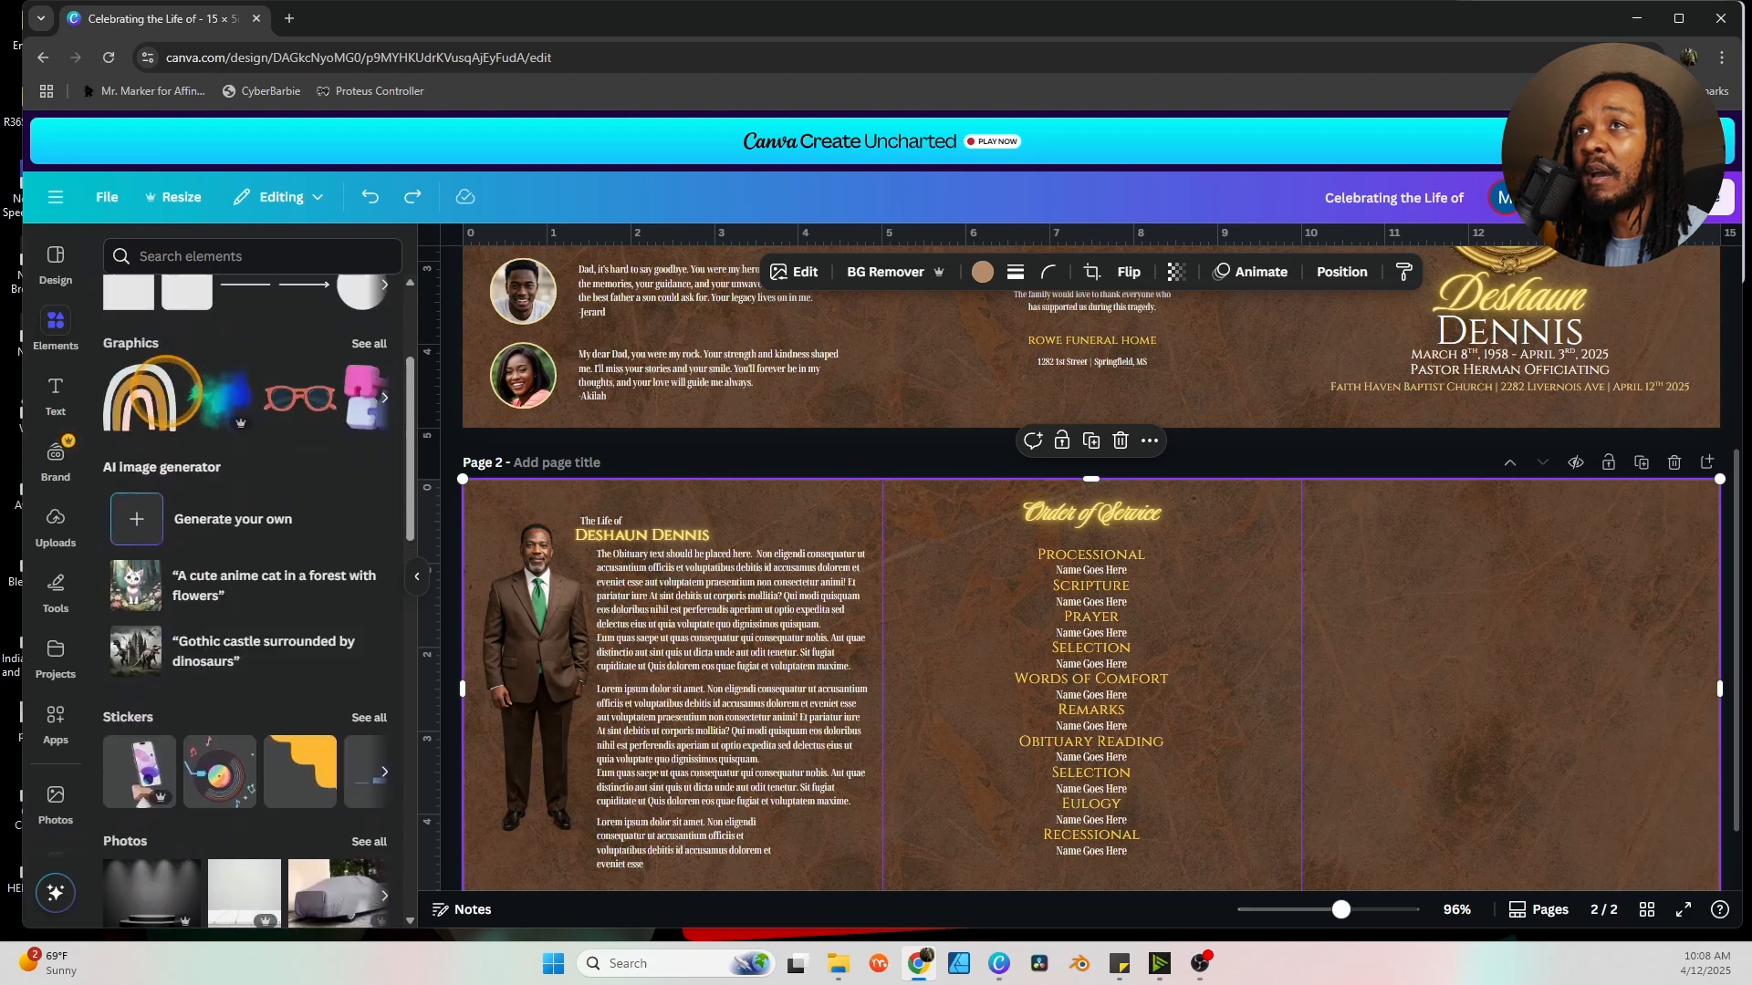
pyautogui.scroll(3, 173, 394)
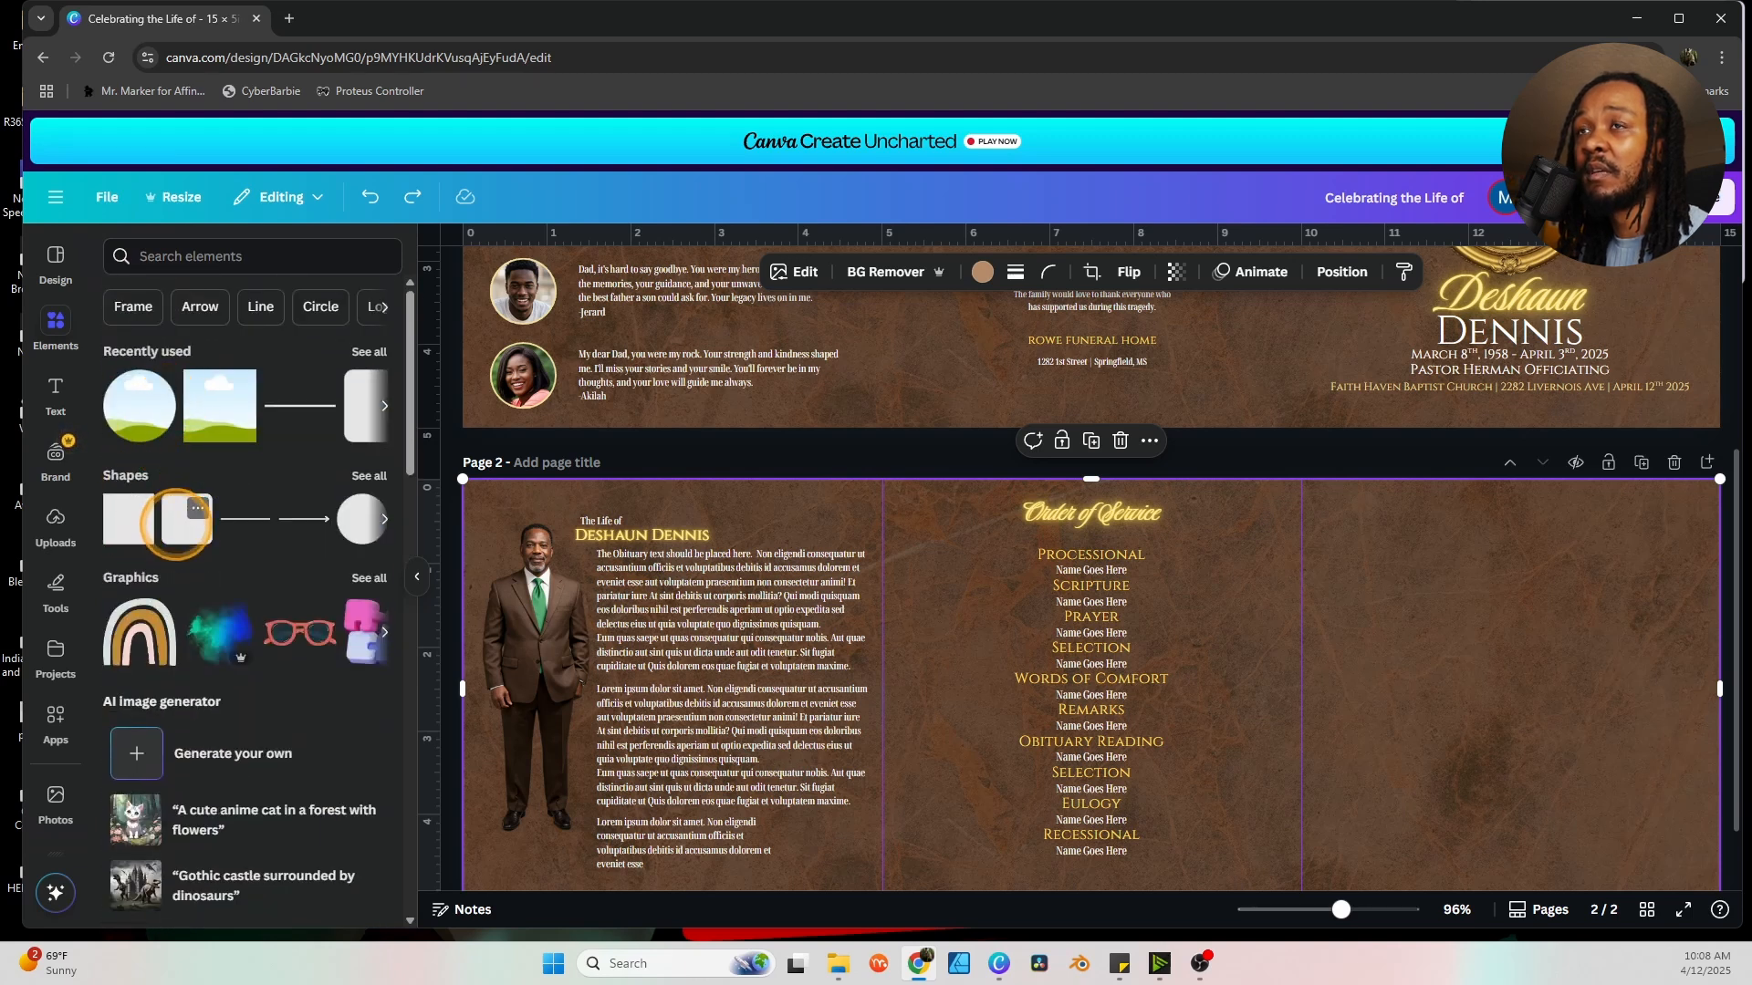
pyautogui.click(189, 530)
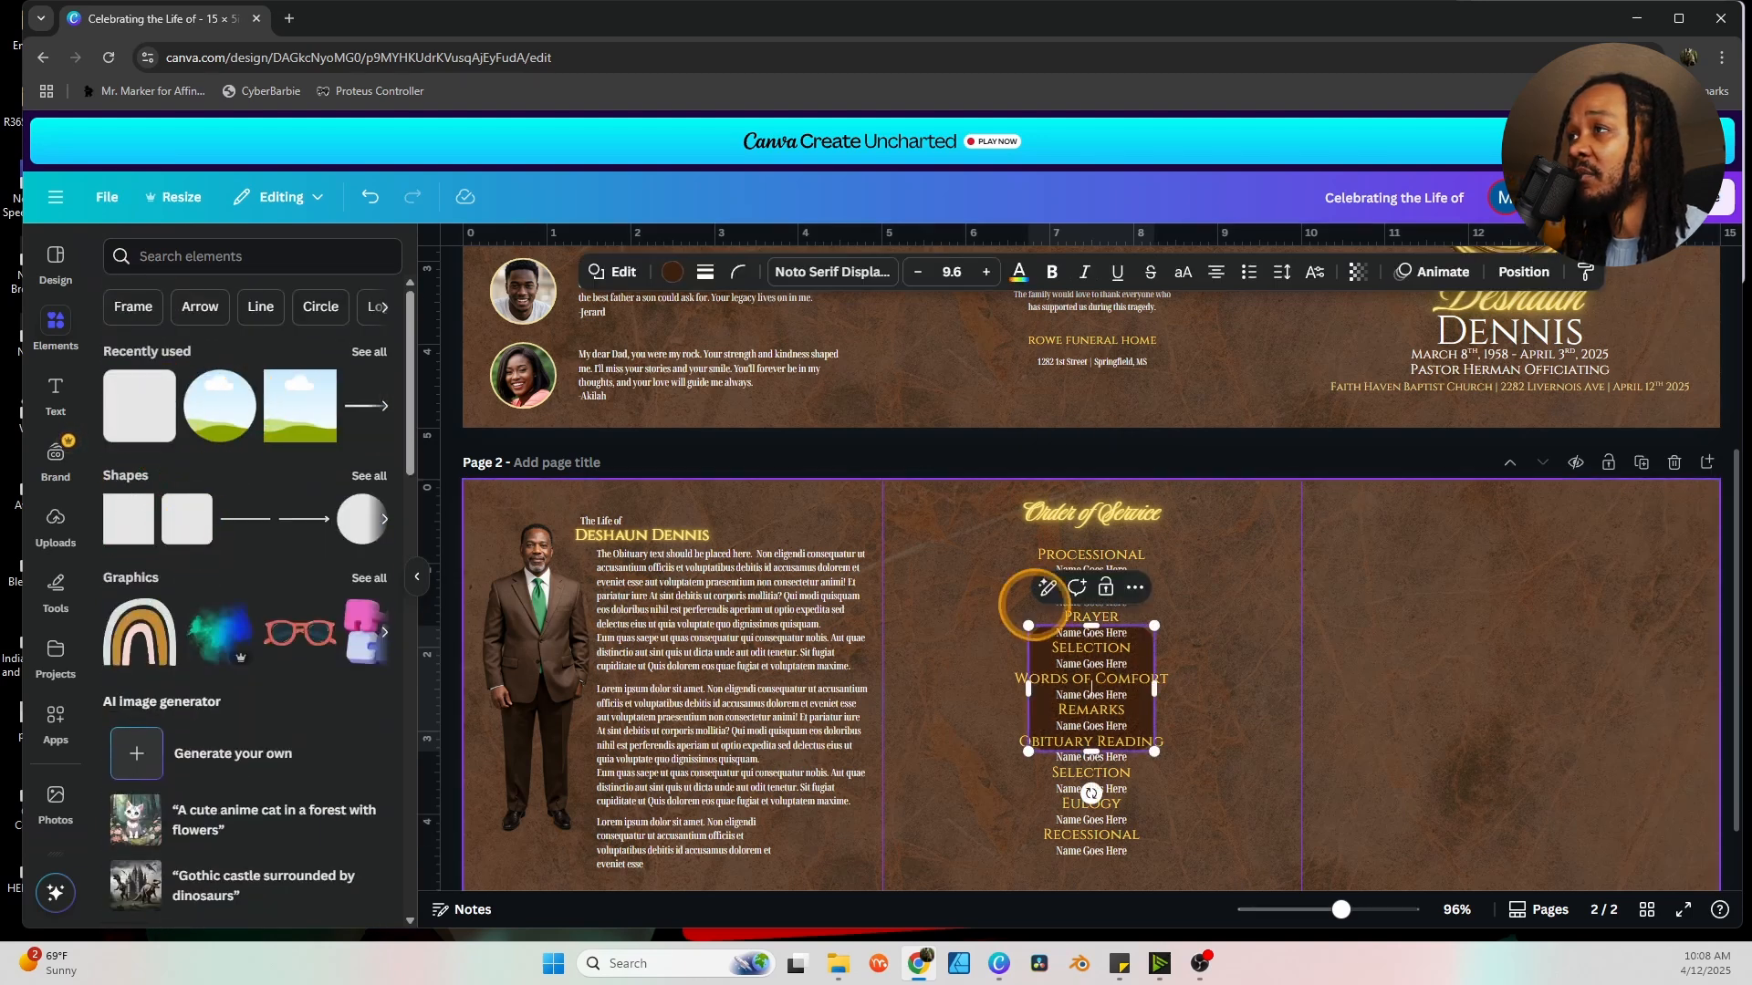
pyautogui.moveTo(1142, 638); pyautogui.dragTo(1608, 593)
pyautogui.moveTo(1508, 531); pyautogui.dragTo(1509, 554)
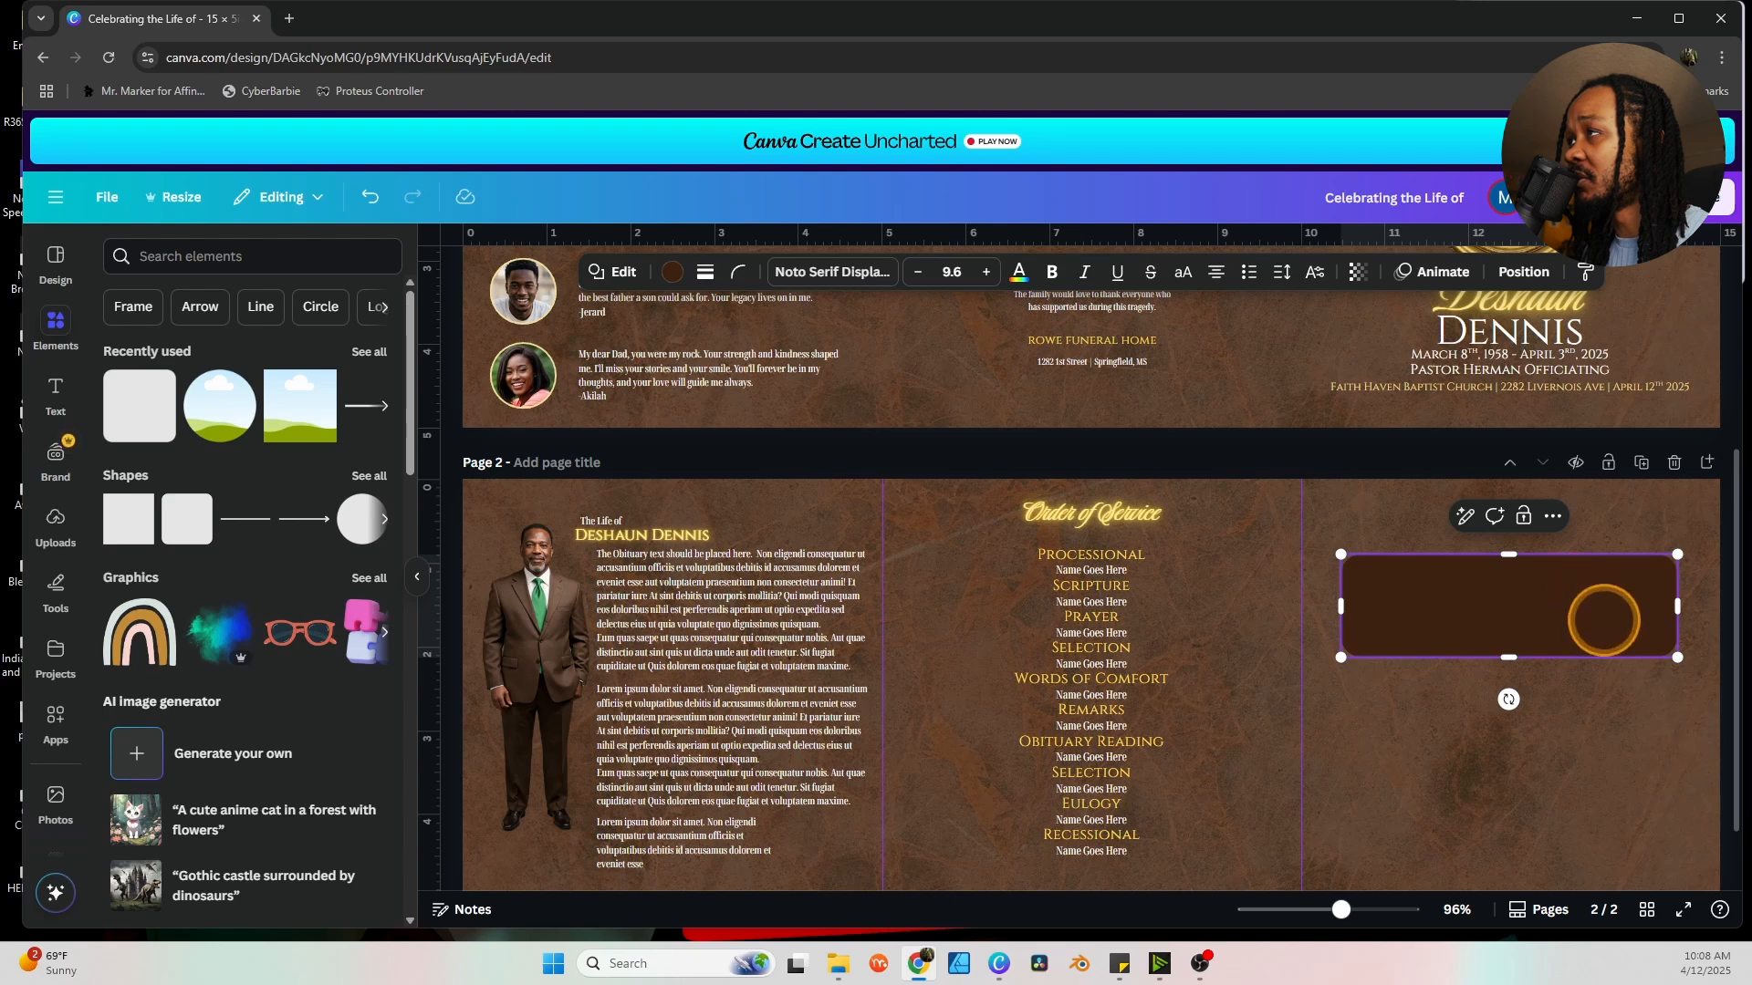
pyautogui.moveTo(1603, 620); pyautogui.dragTo(1615, 603)
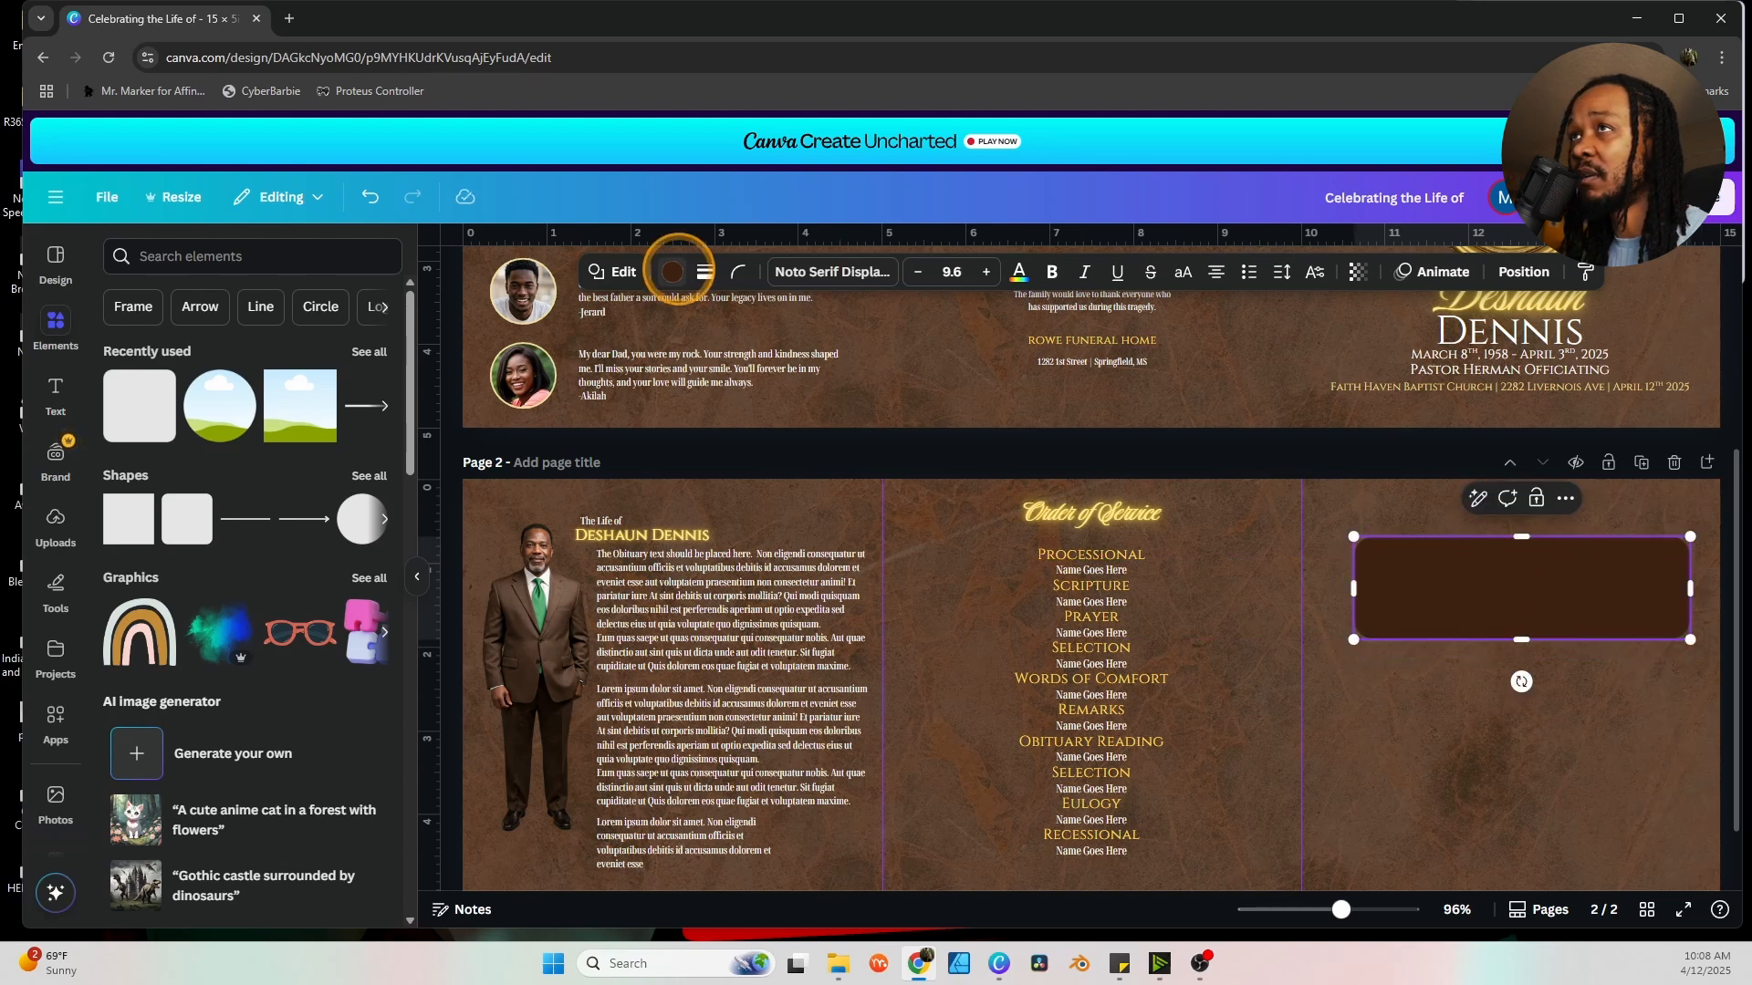
# Fill the box with pale yellow #eddc97 from Document colors.
pyautogui.click(672, 271)
pyautogui.click(270, 387)
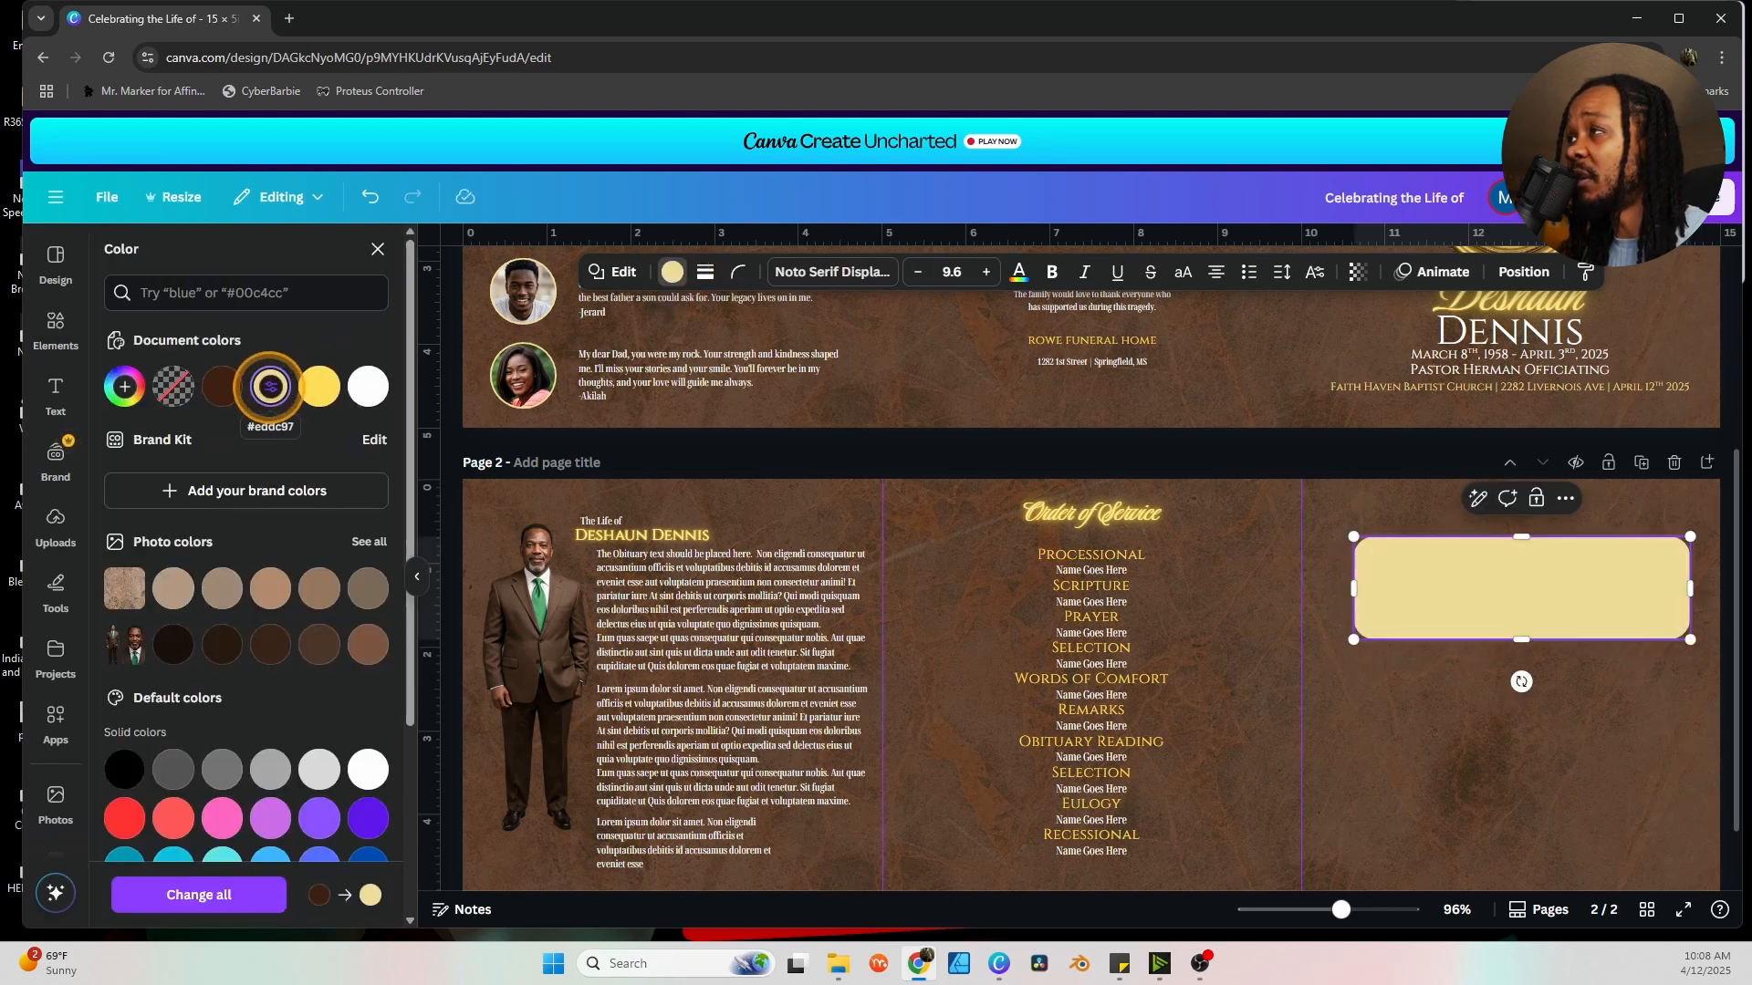
pyautogui.click(1397, 753)
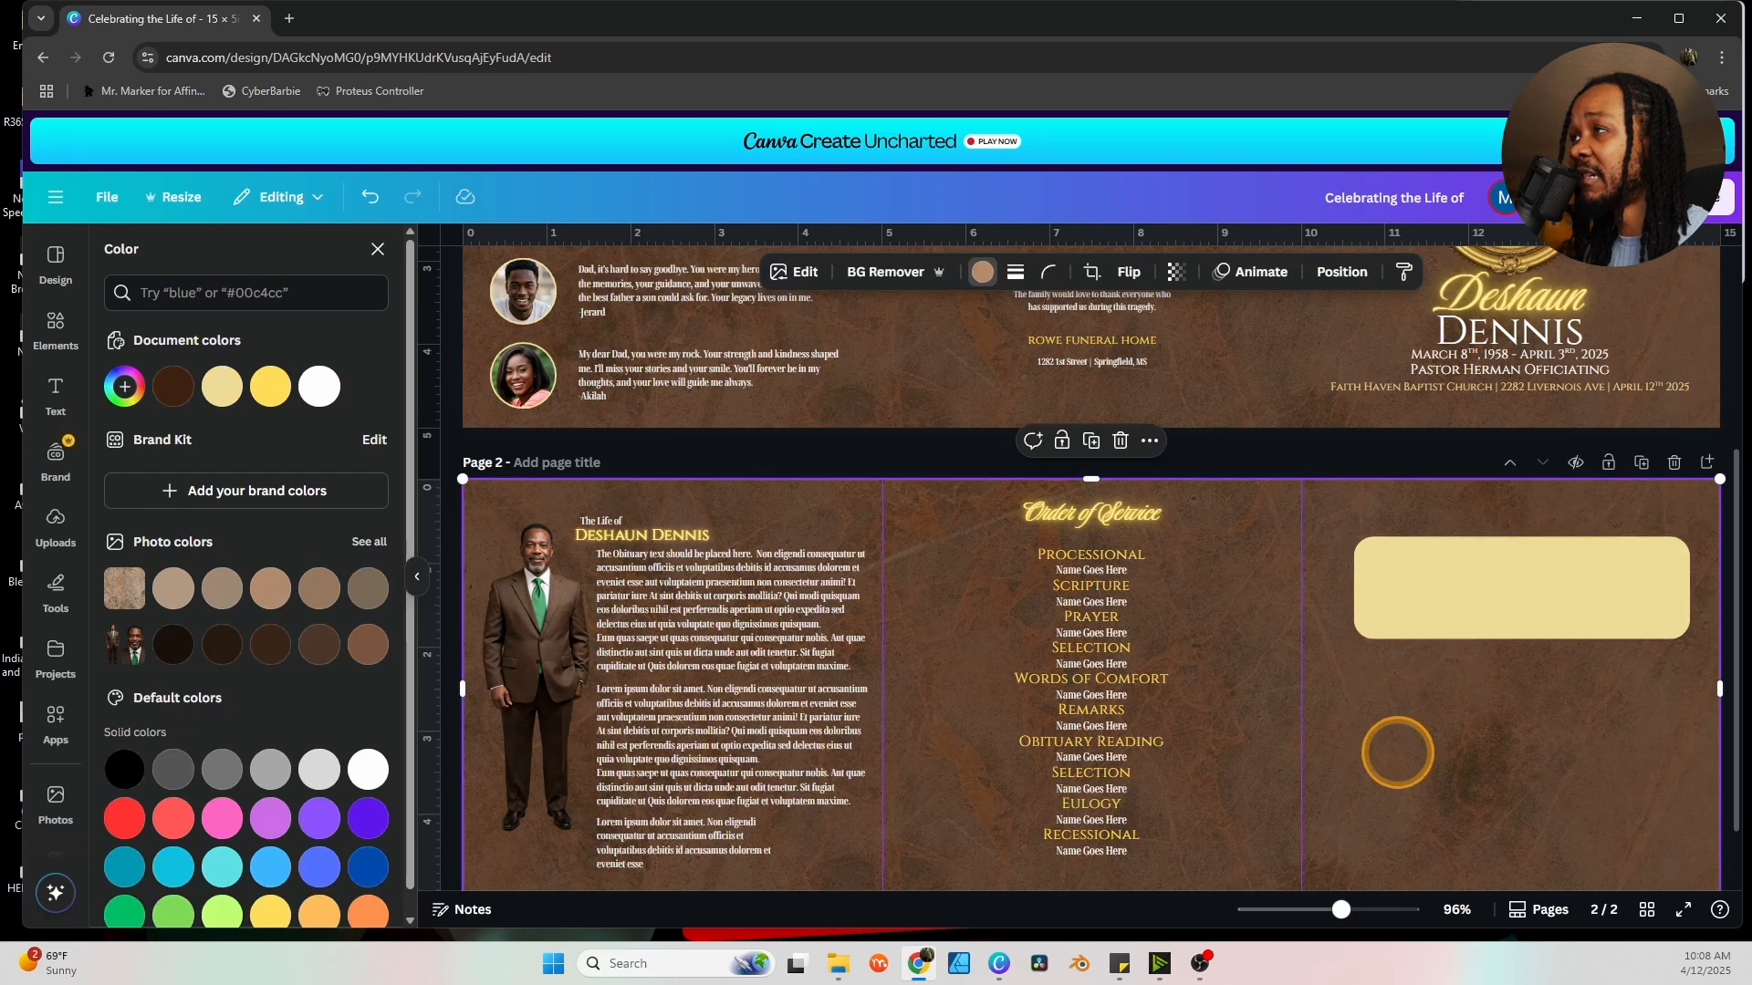
pyautogui.click(1512, 609)
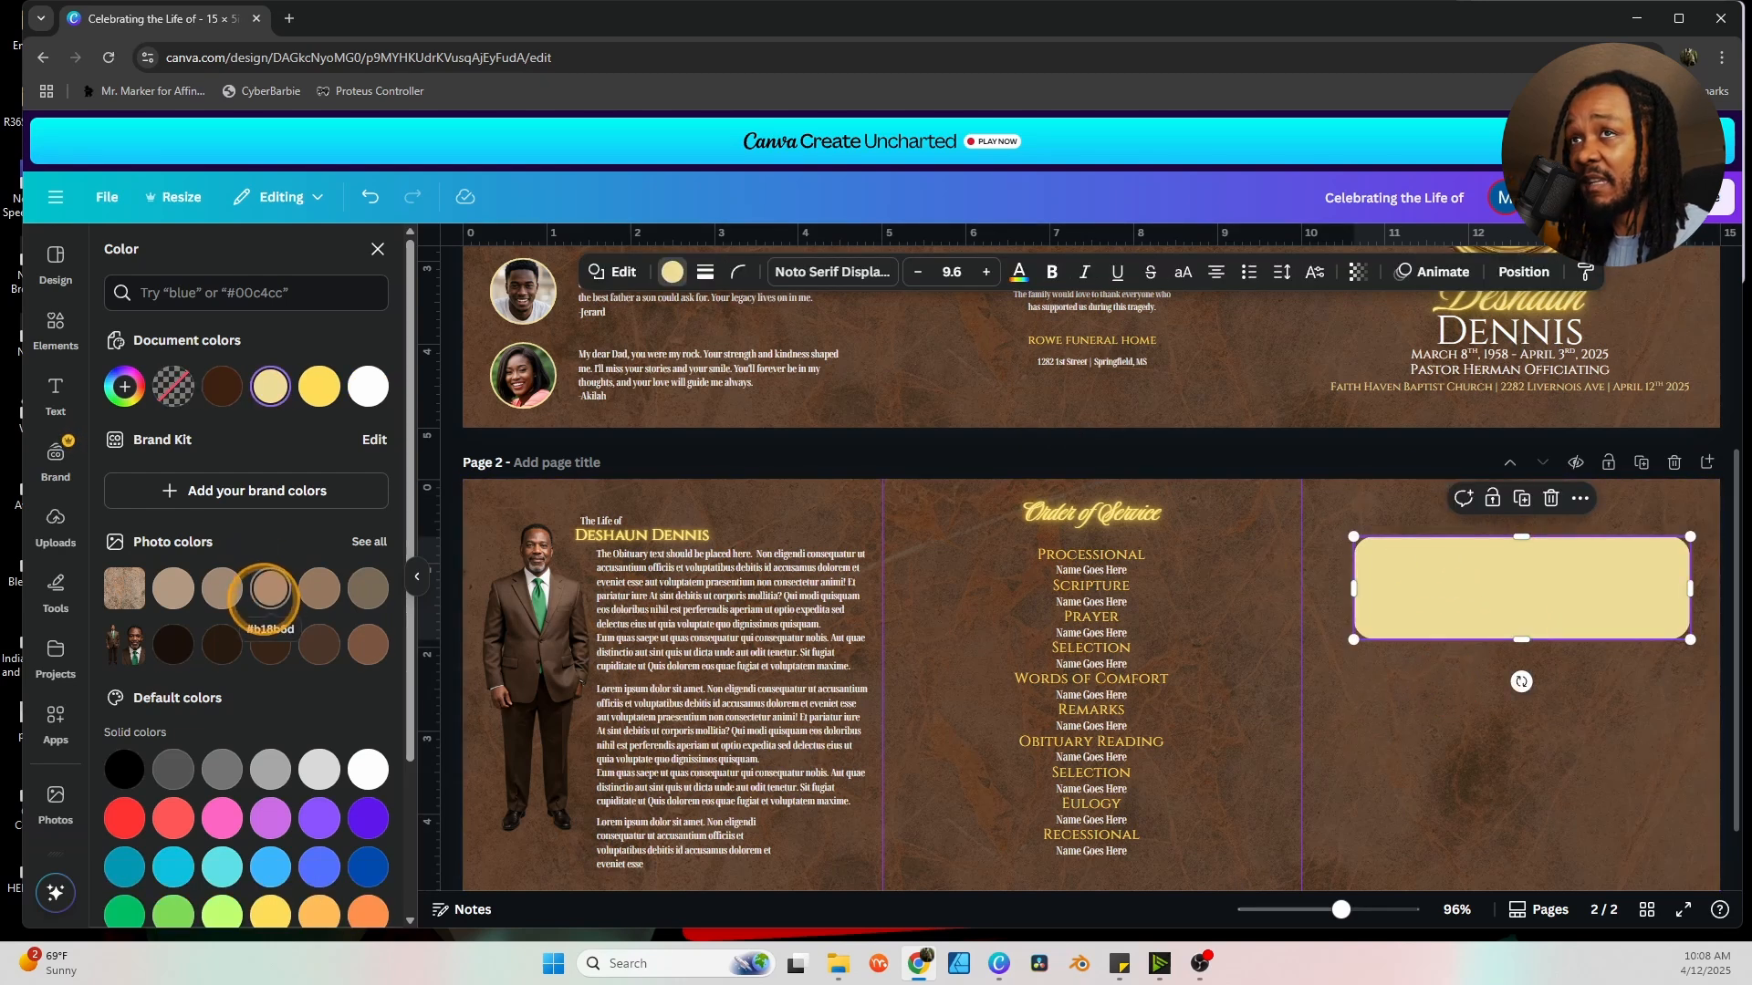
pyautogui.click(54, 321)
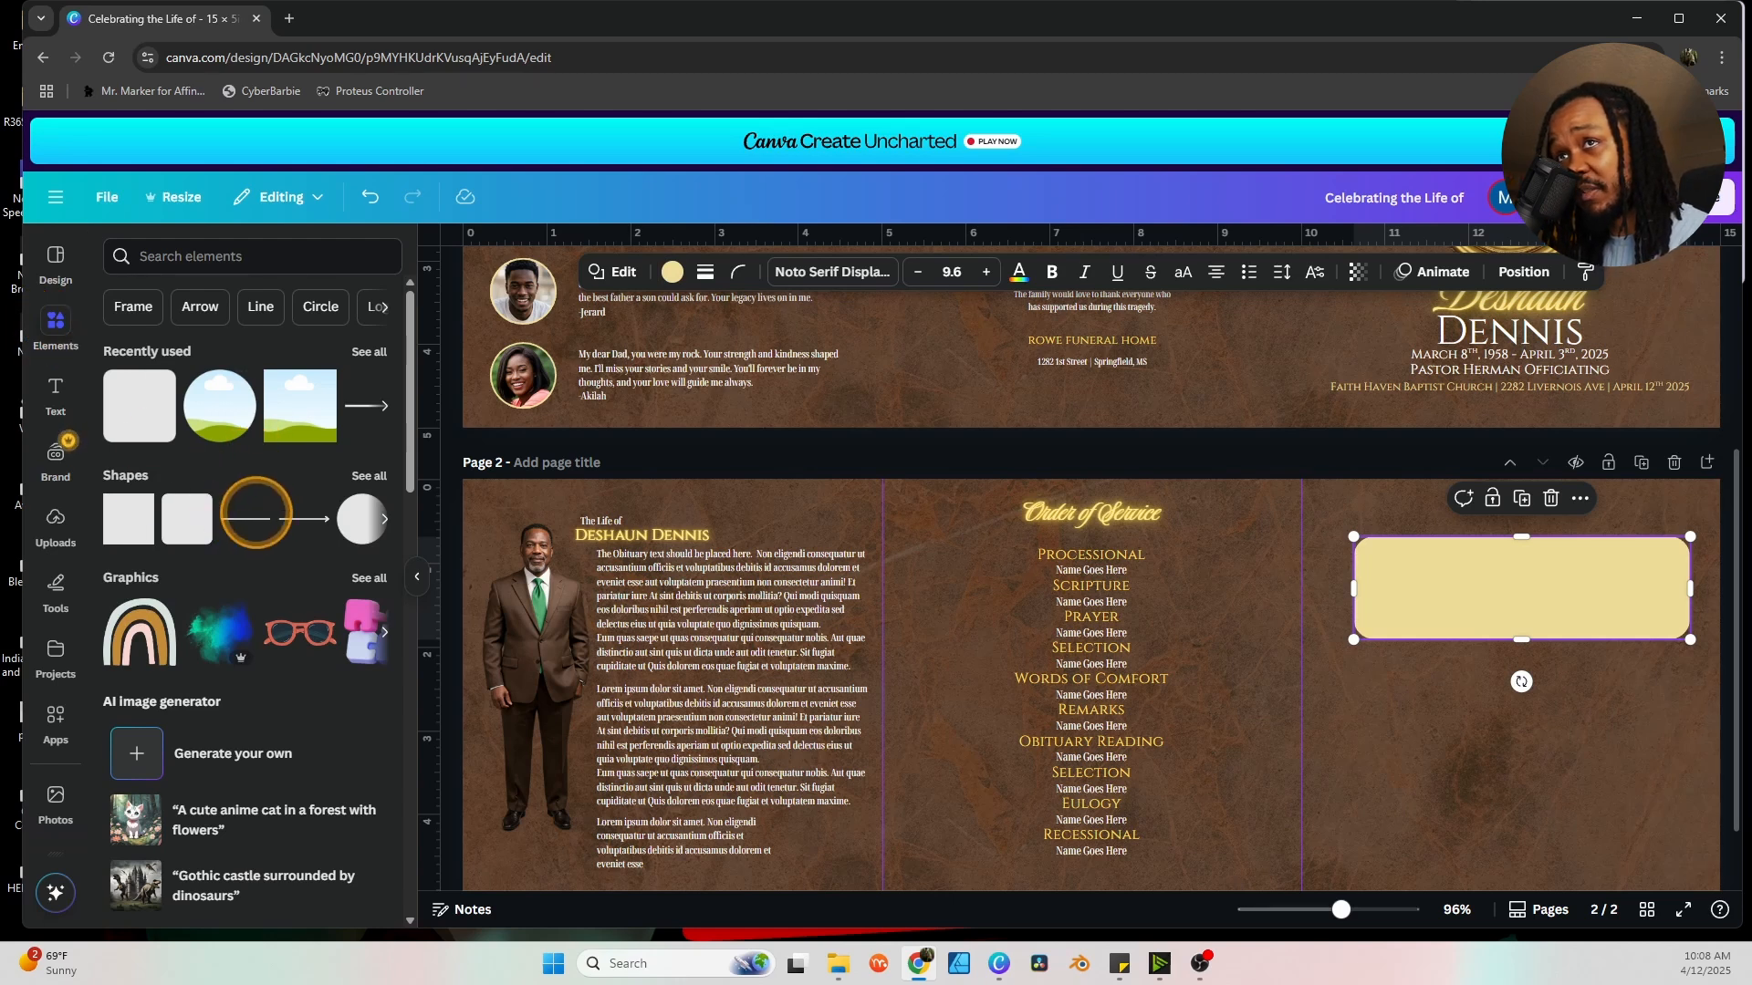
# Add a straight line inside the top of the yellow box with weight 1 and dark brown colour.
pyautogui.click(246, 519)
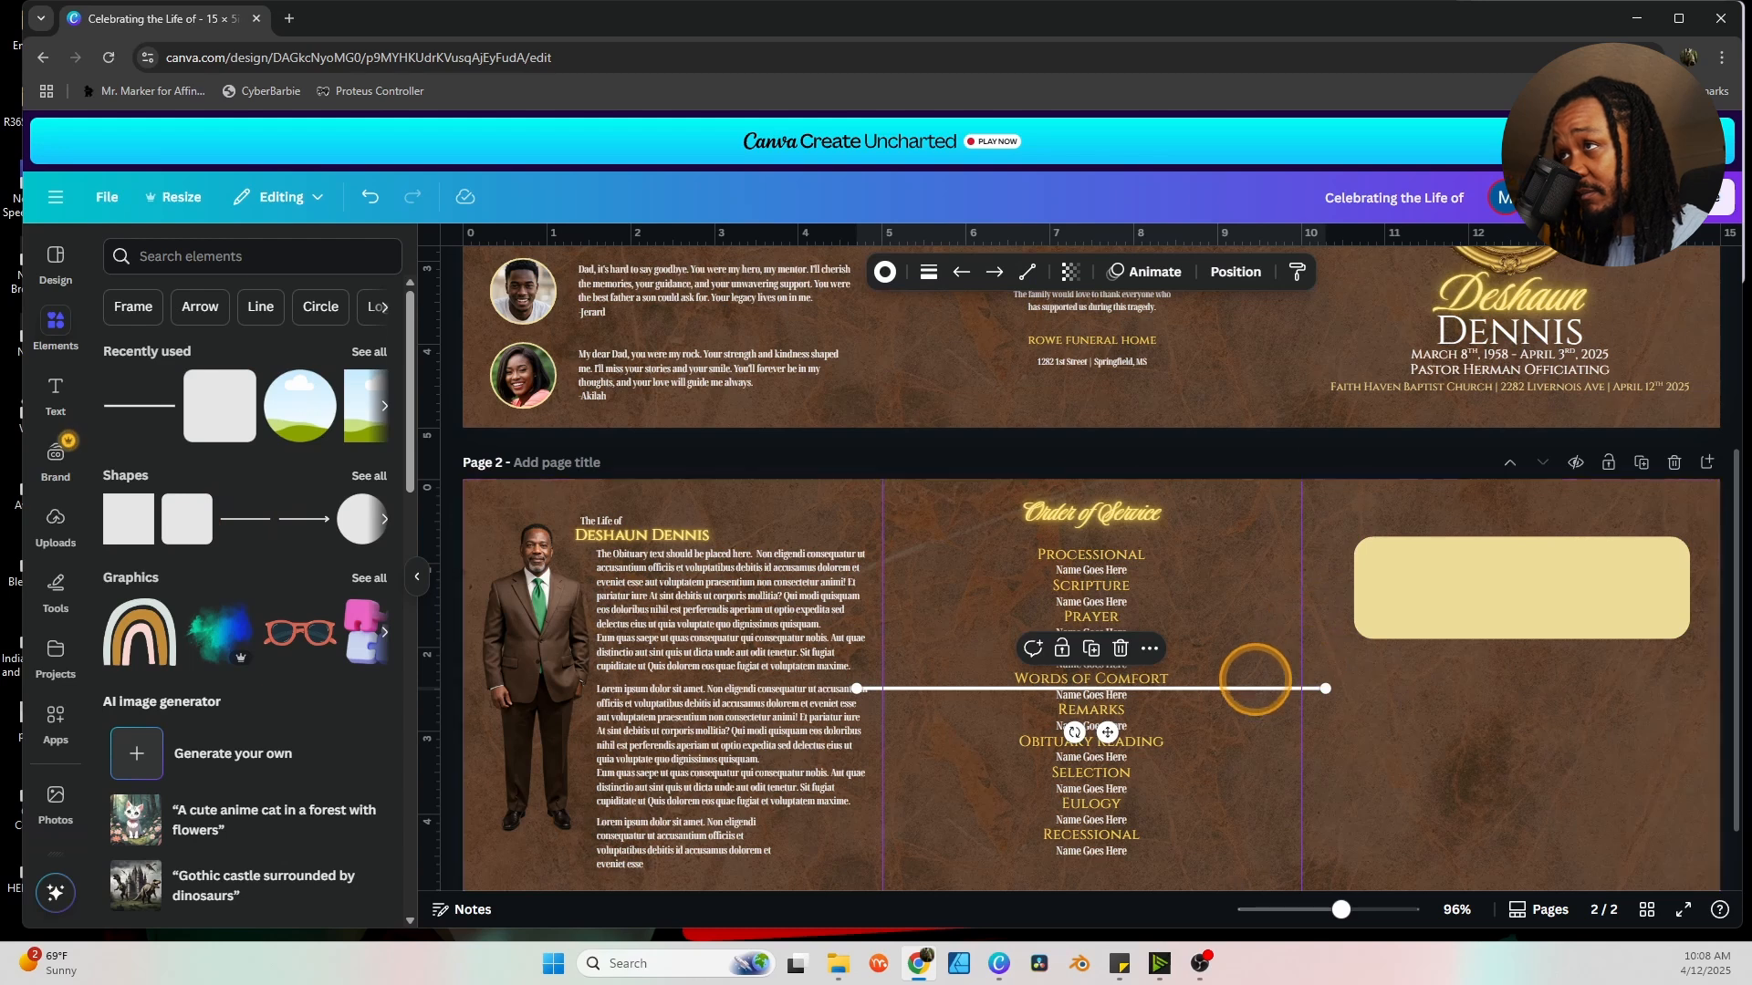
pyautogui.moveTo(1107, 731); pyautogui.dragTo(1456, 607)
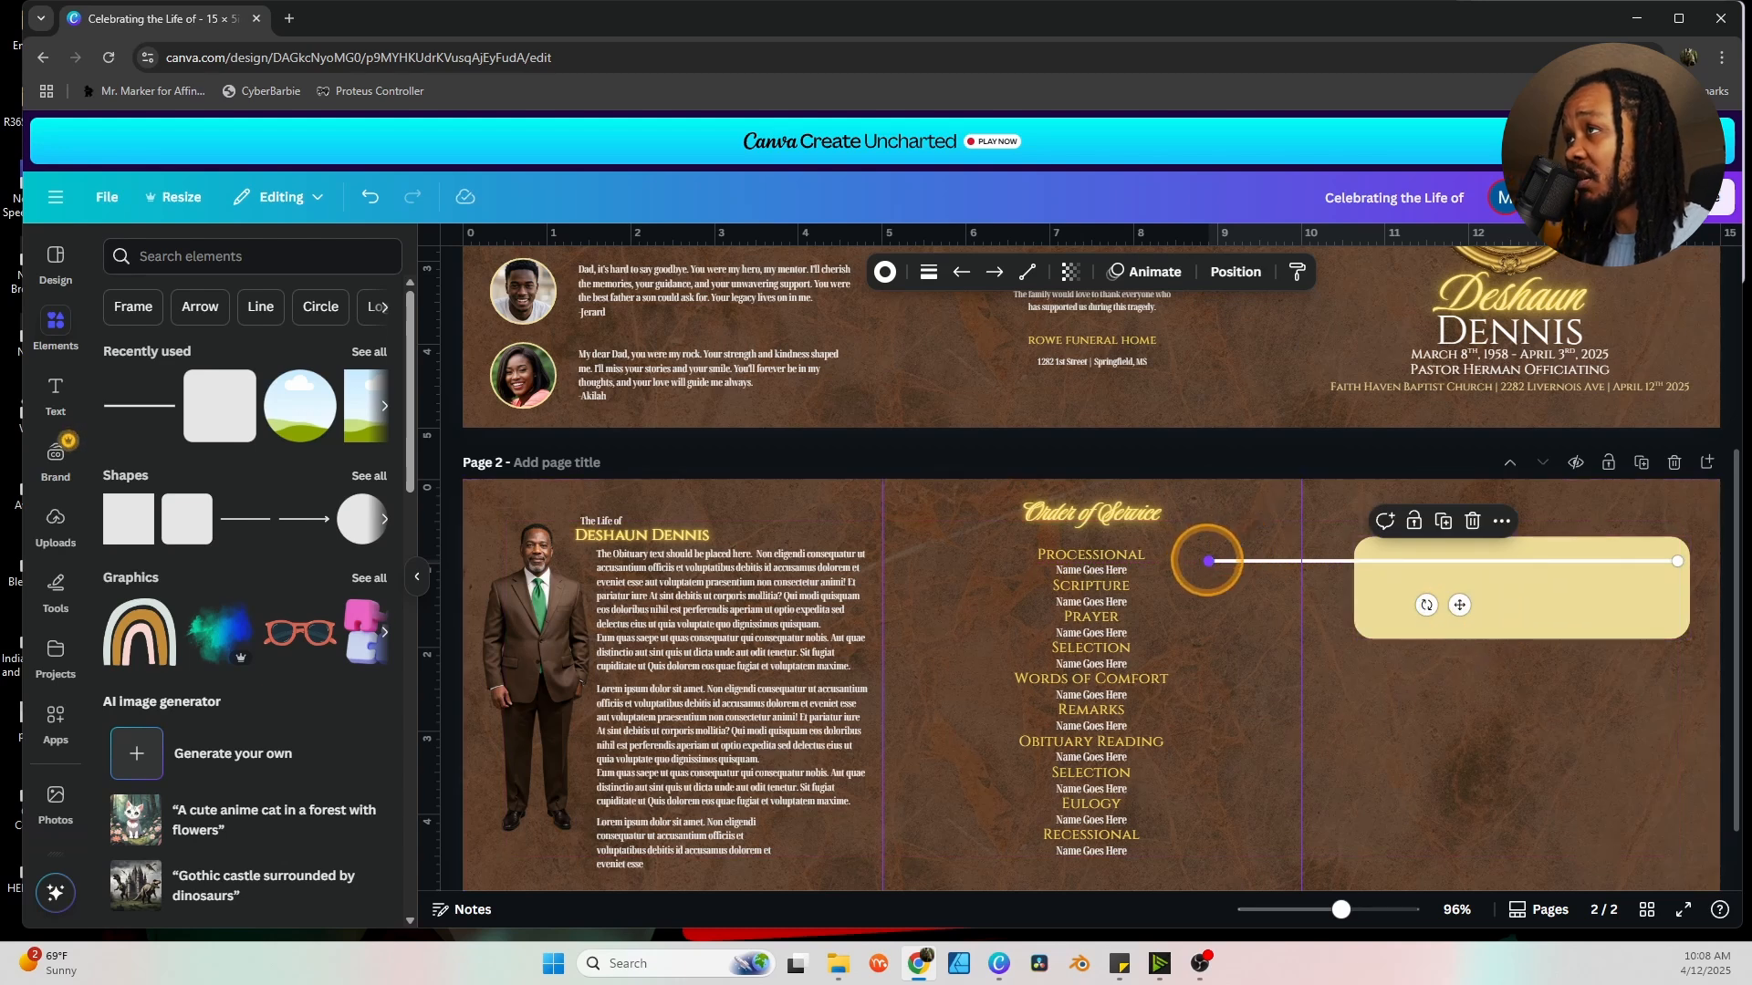
pyautogui.moveTo(1209, 561); pyautogui.dragTo(1371, 562)
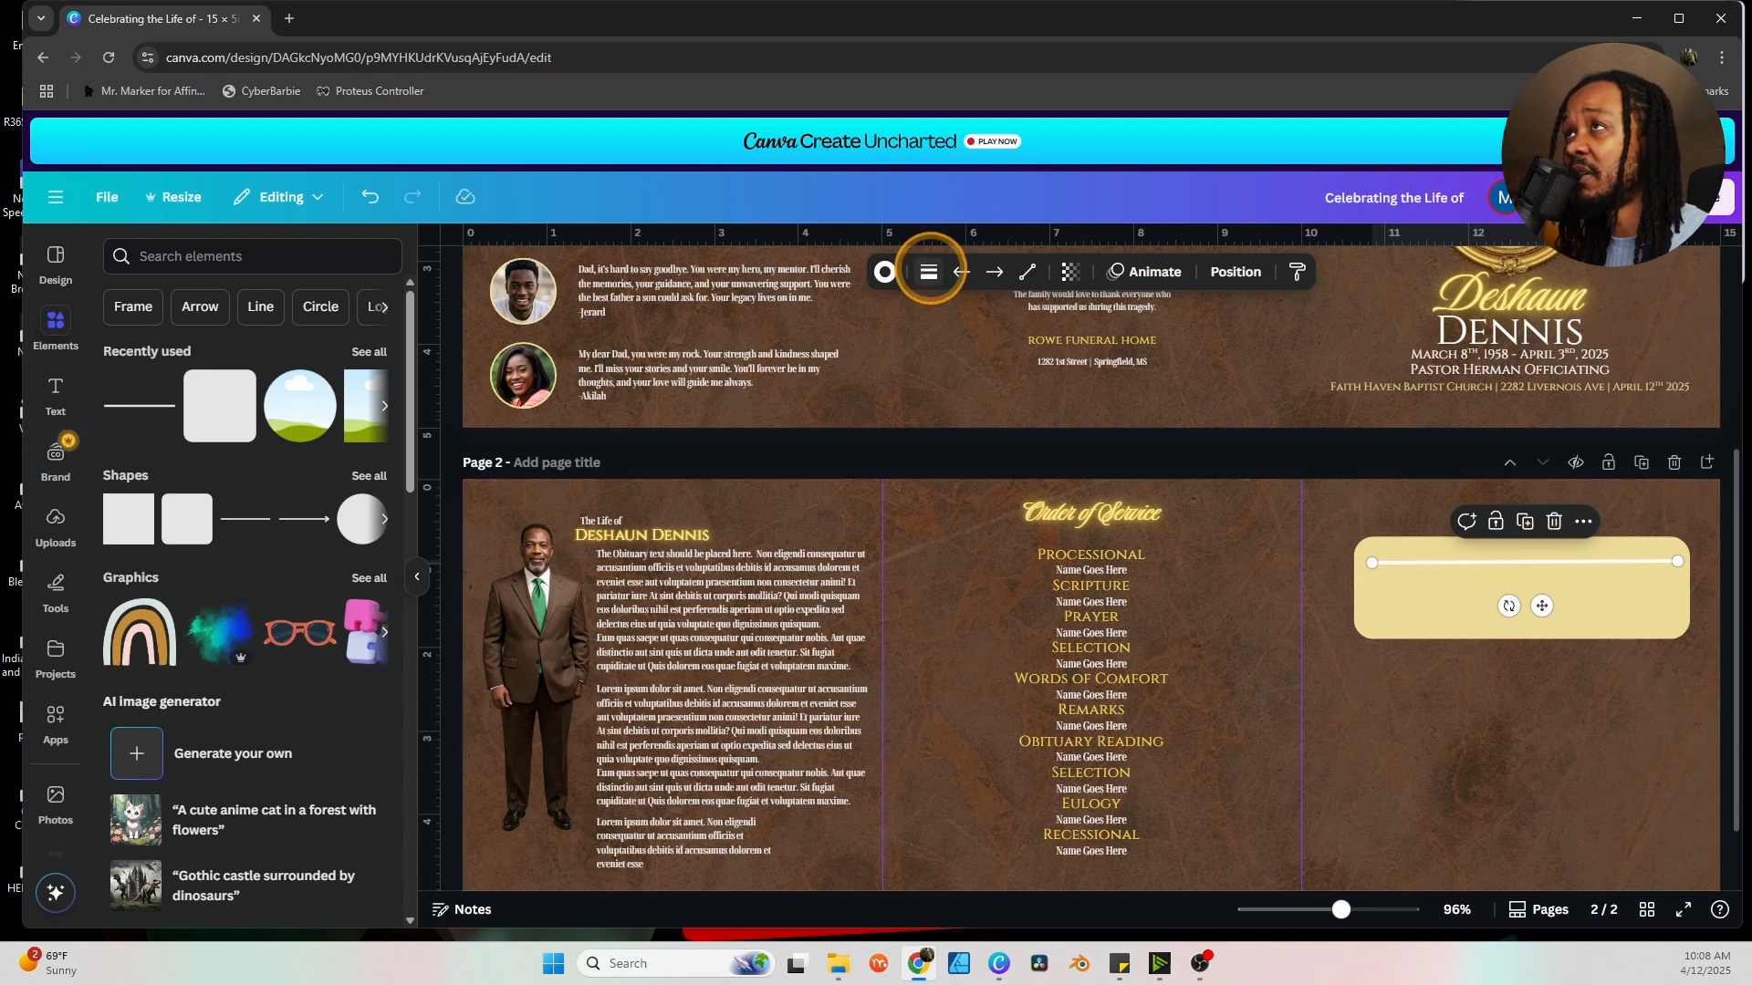
pyautogui.click(929, 272)
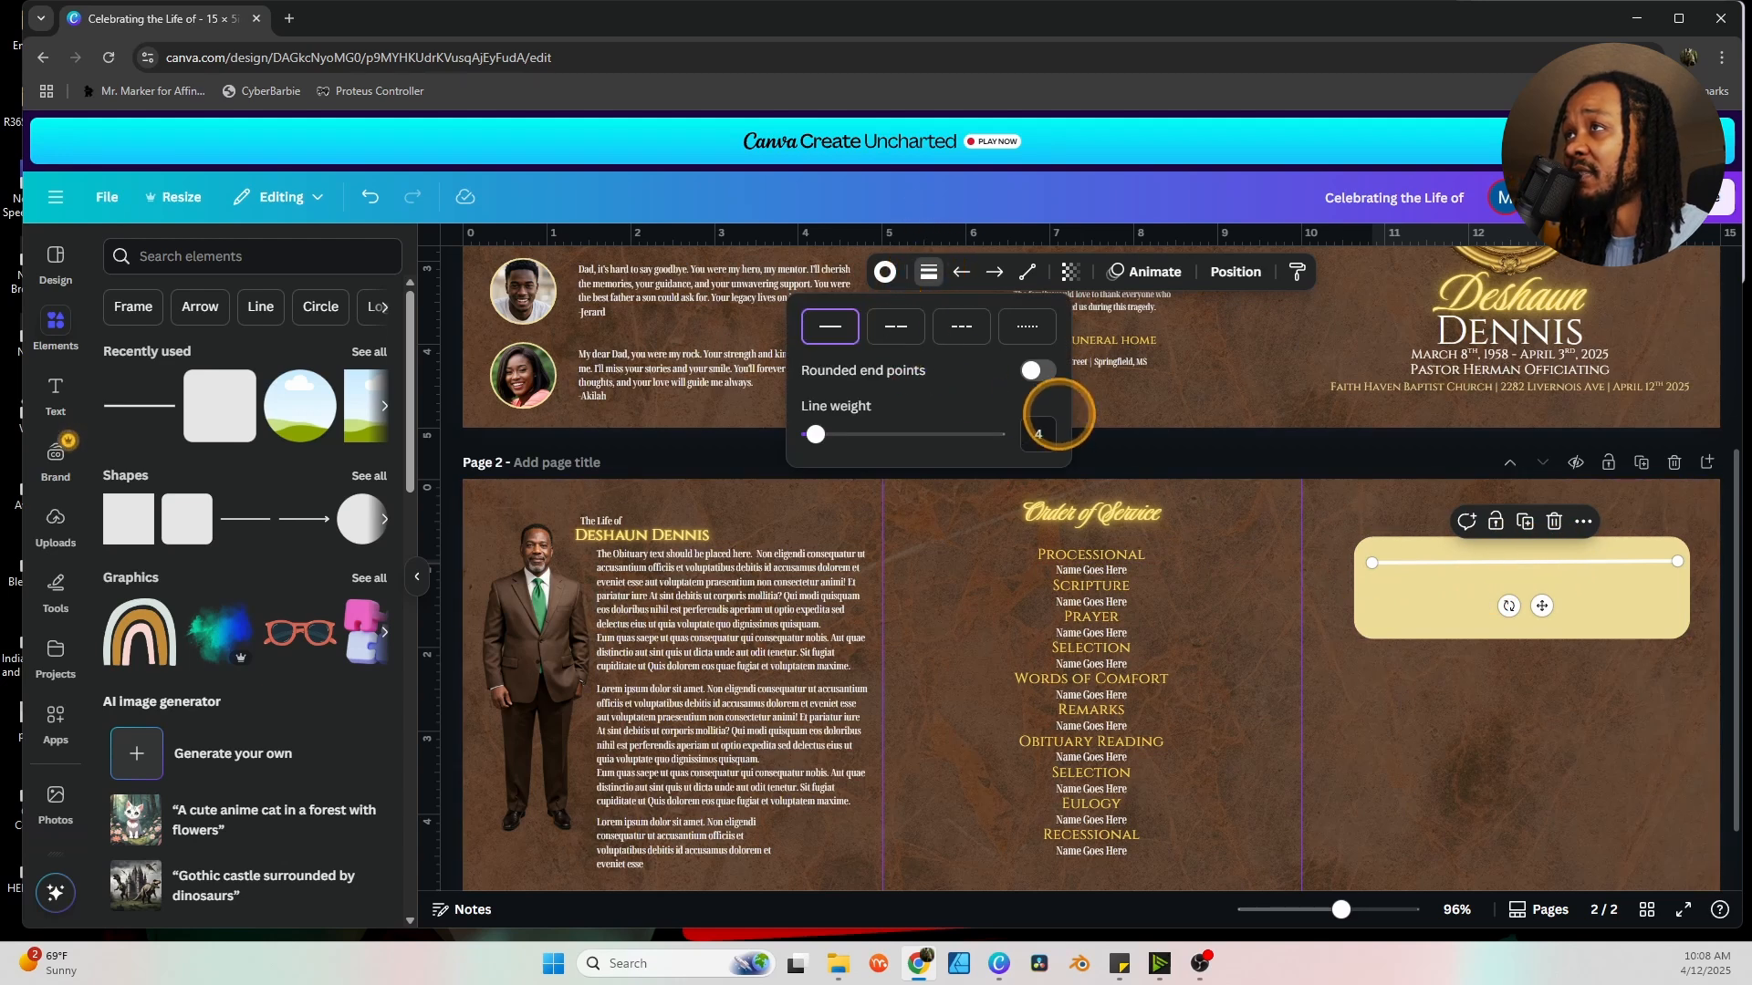
pyautogui.click(1038, 433)
pyautogui.write('1')
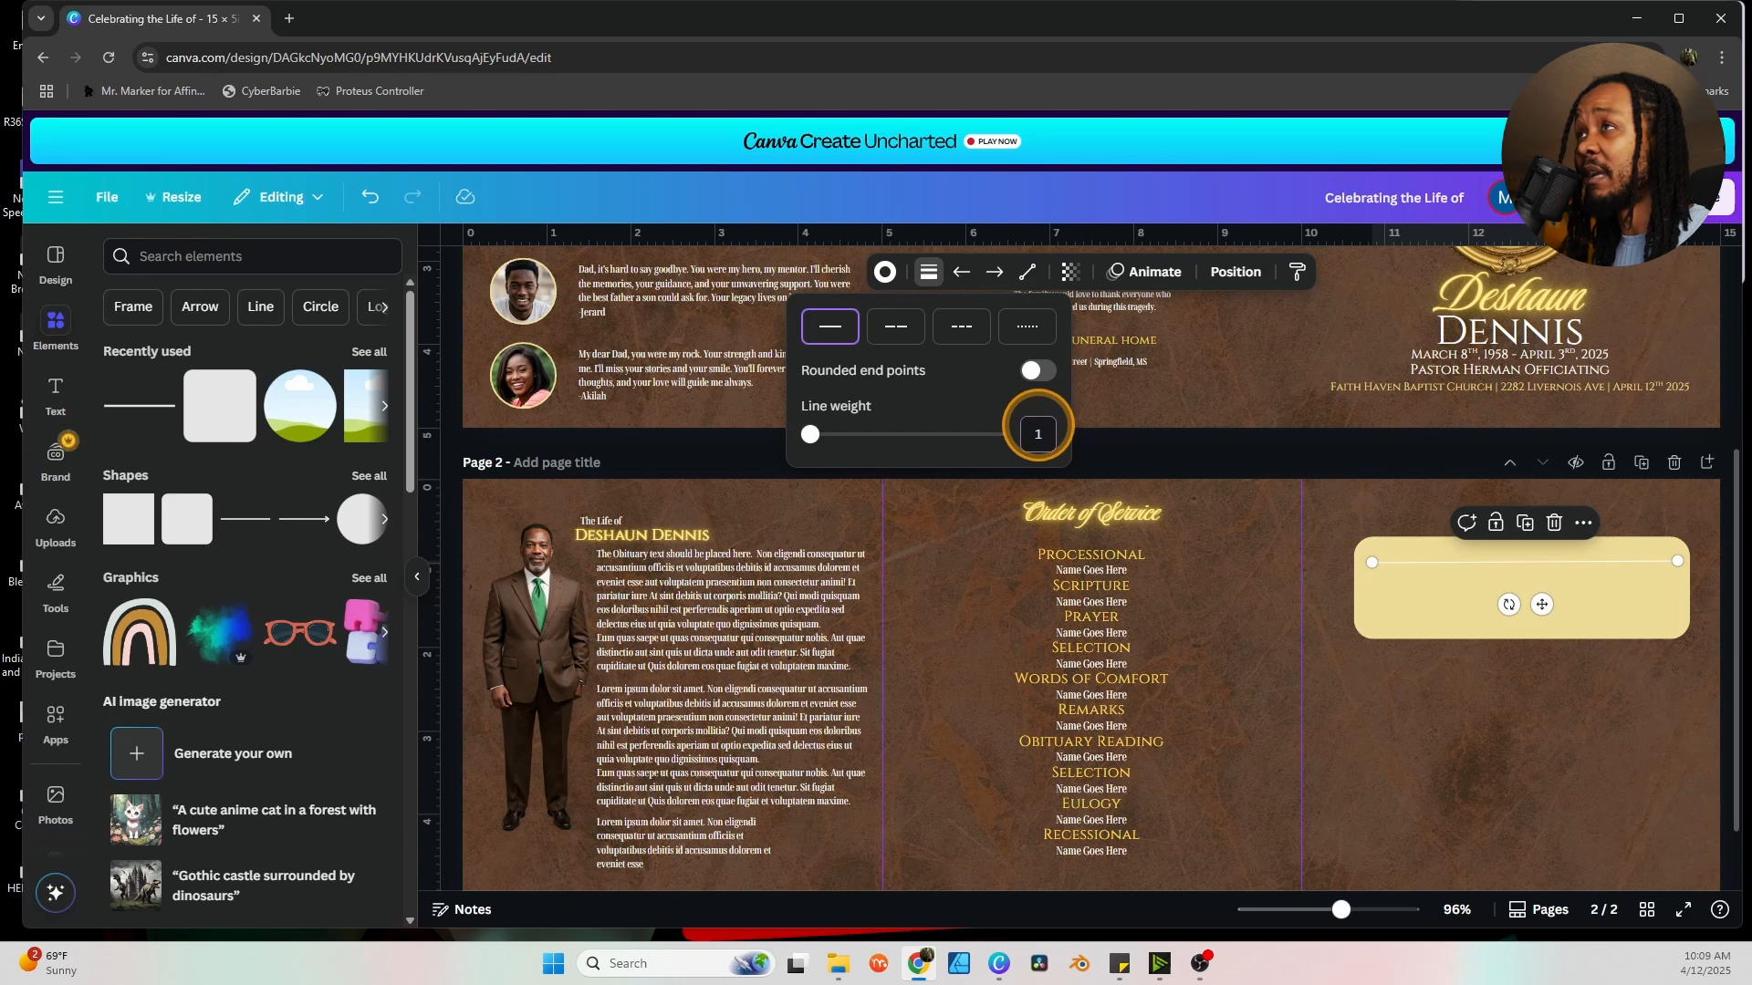
pyautogui.click(884, 272)
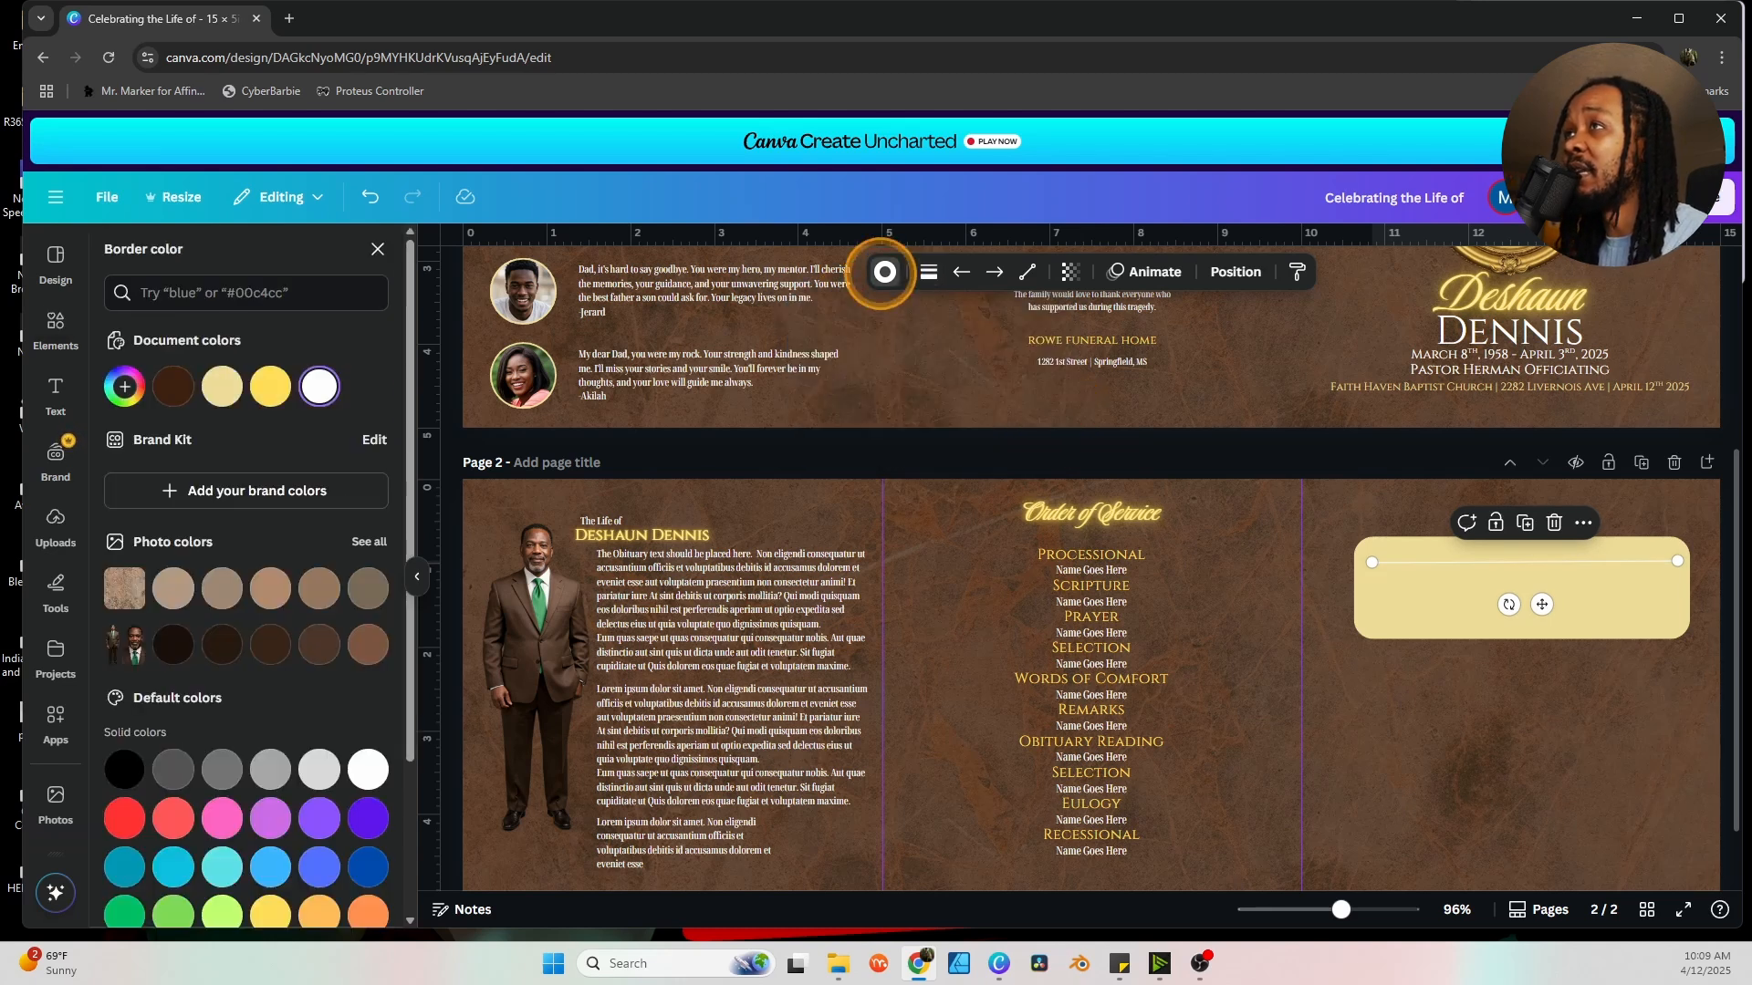
pyautogui.click(172, 644)
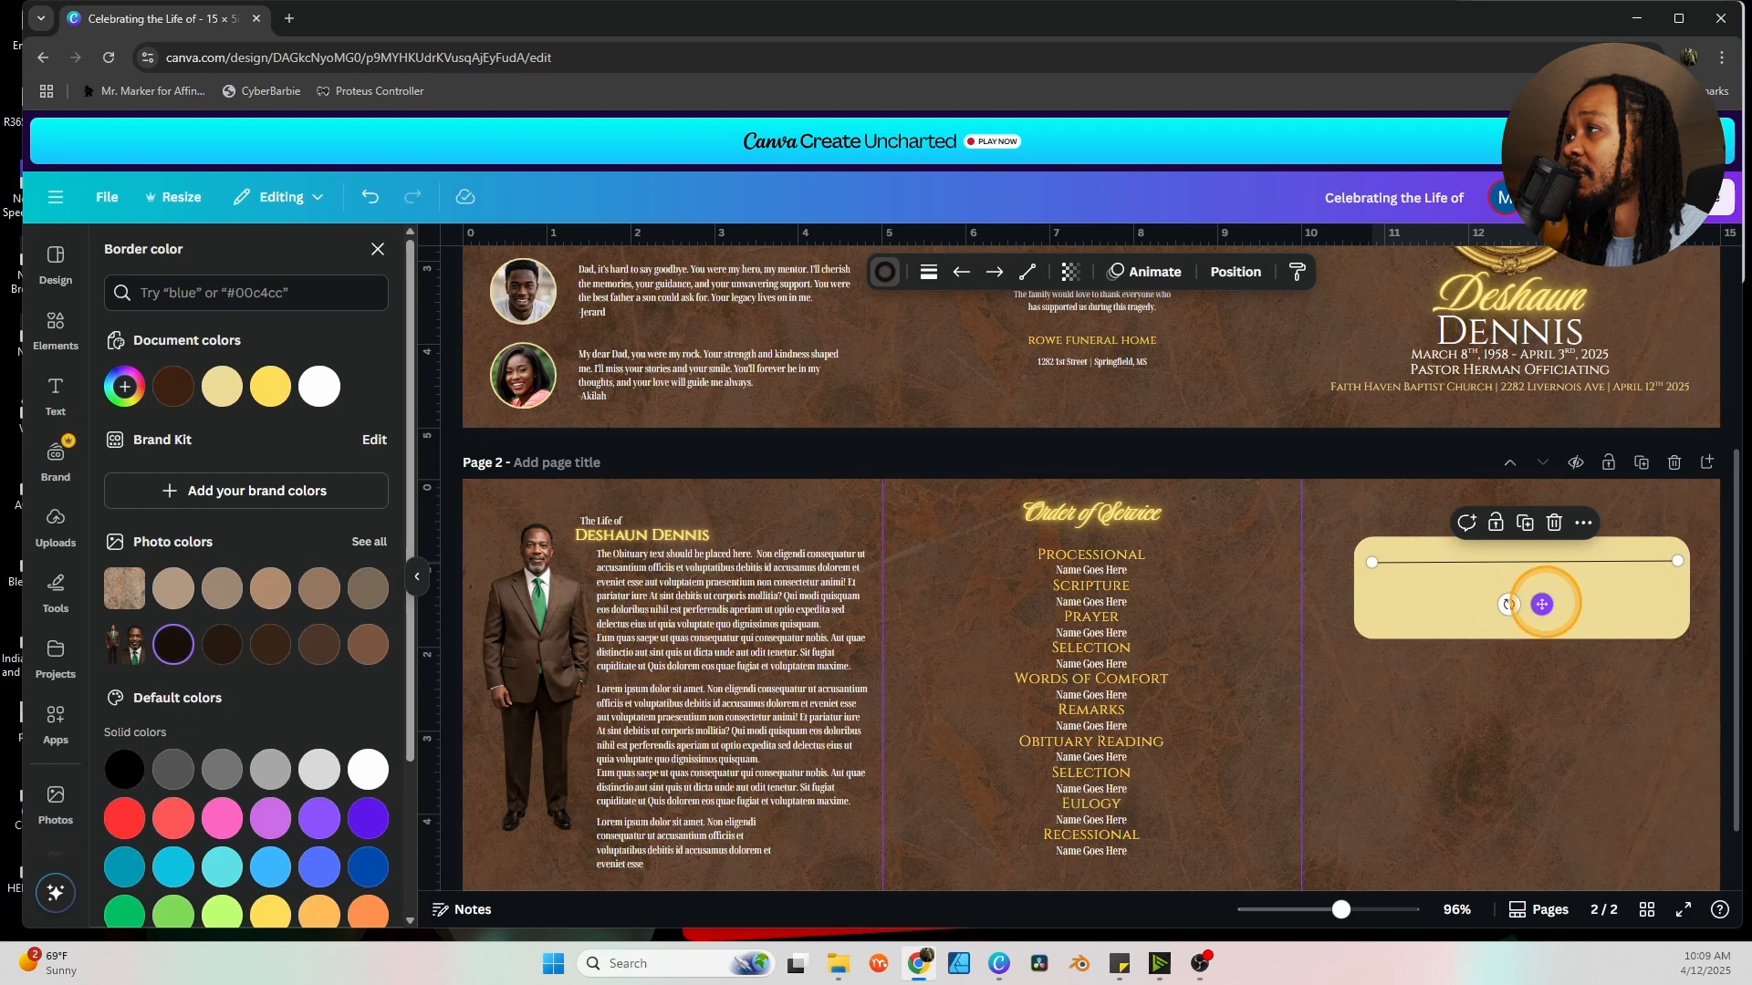
# Make the yellow box slightly taller and duplicate the line into six stacked lines.
pyautogui.click(1597, 619)
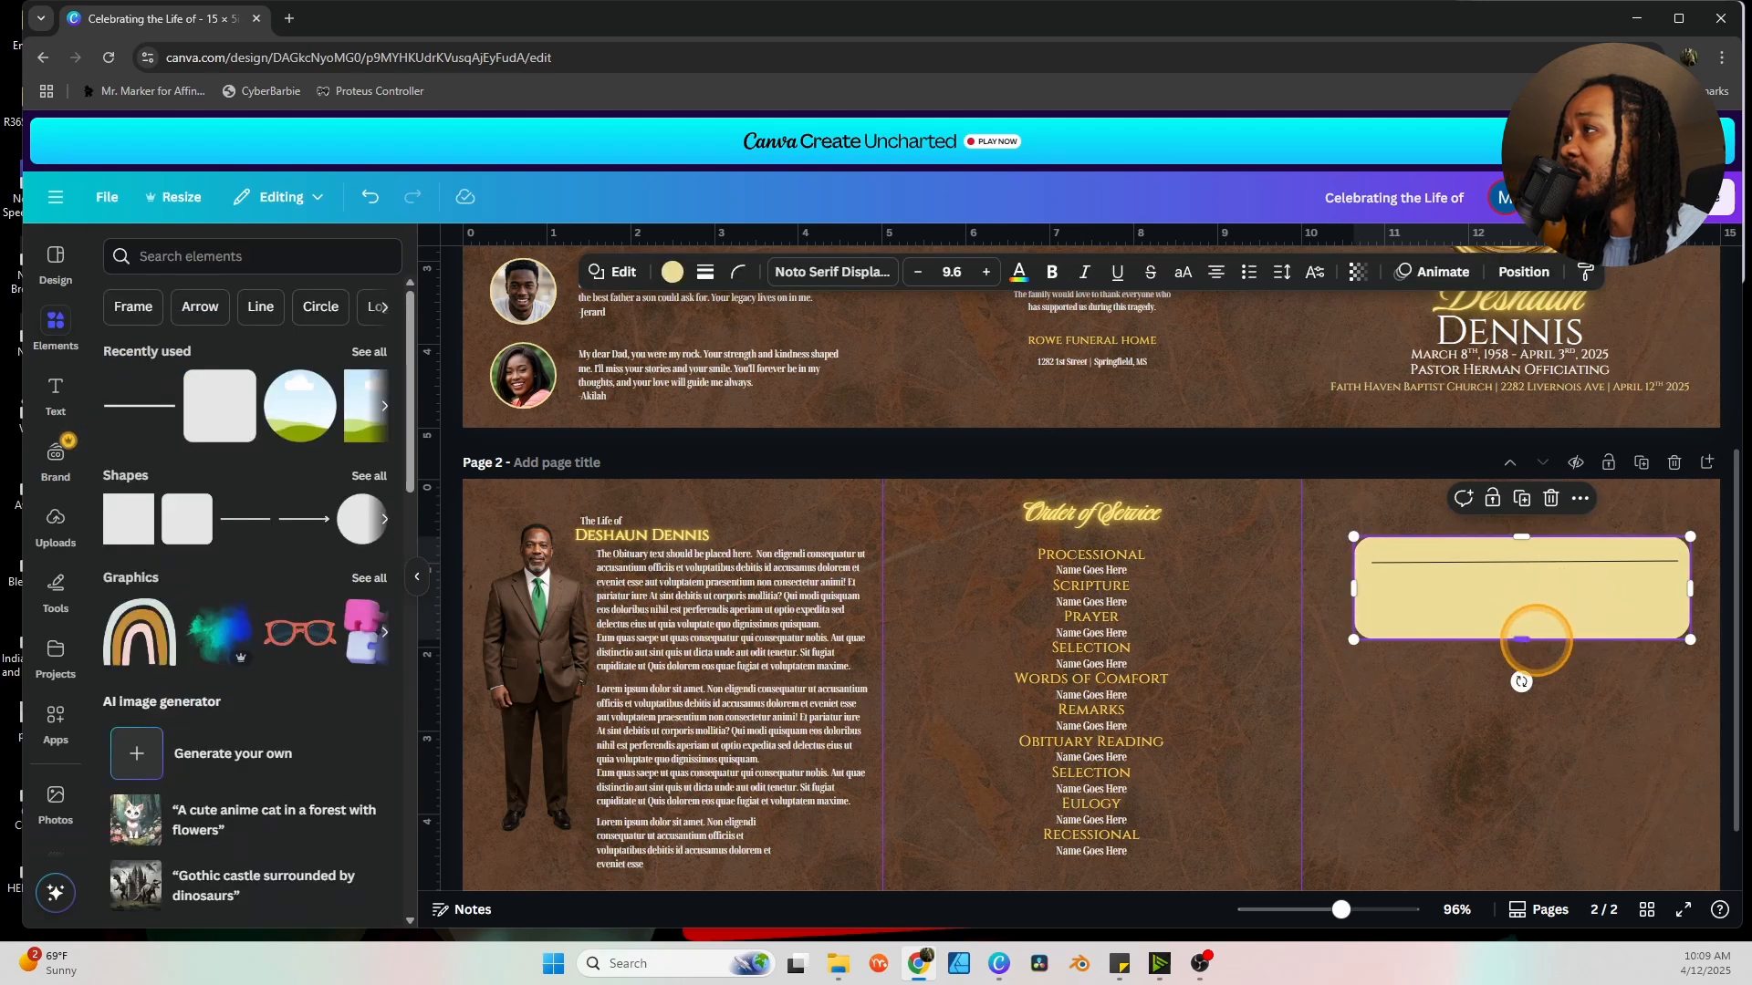
pyautogui.moveTo(1519, 640); pyautogui.dragTo(1521, 657)
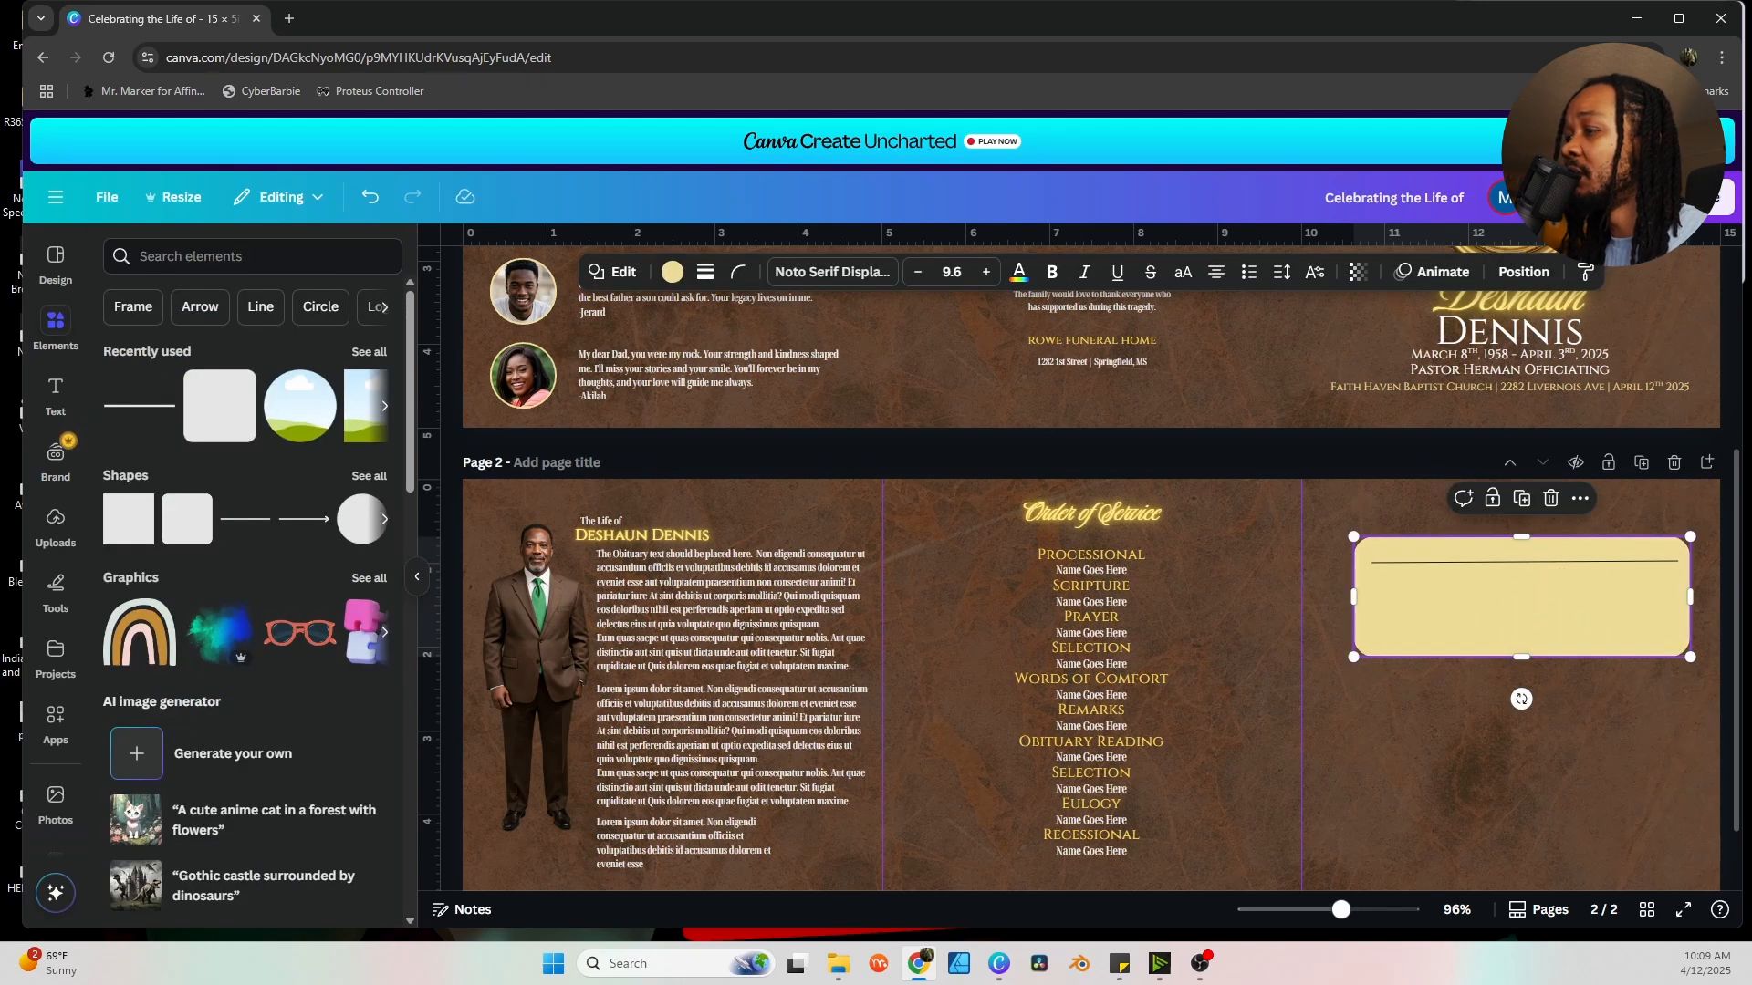
pyautogui.click(1503, 563)
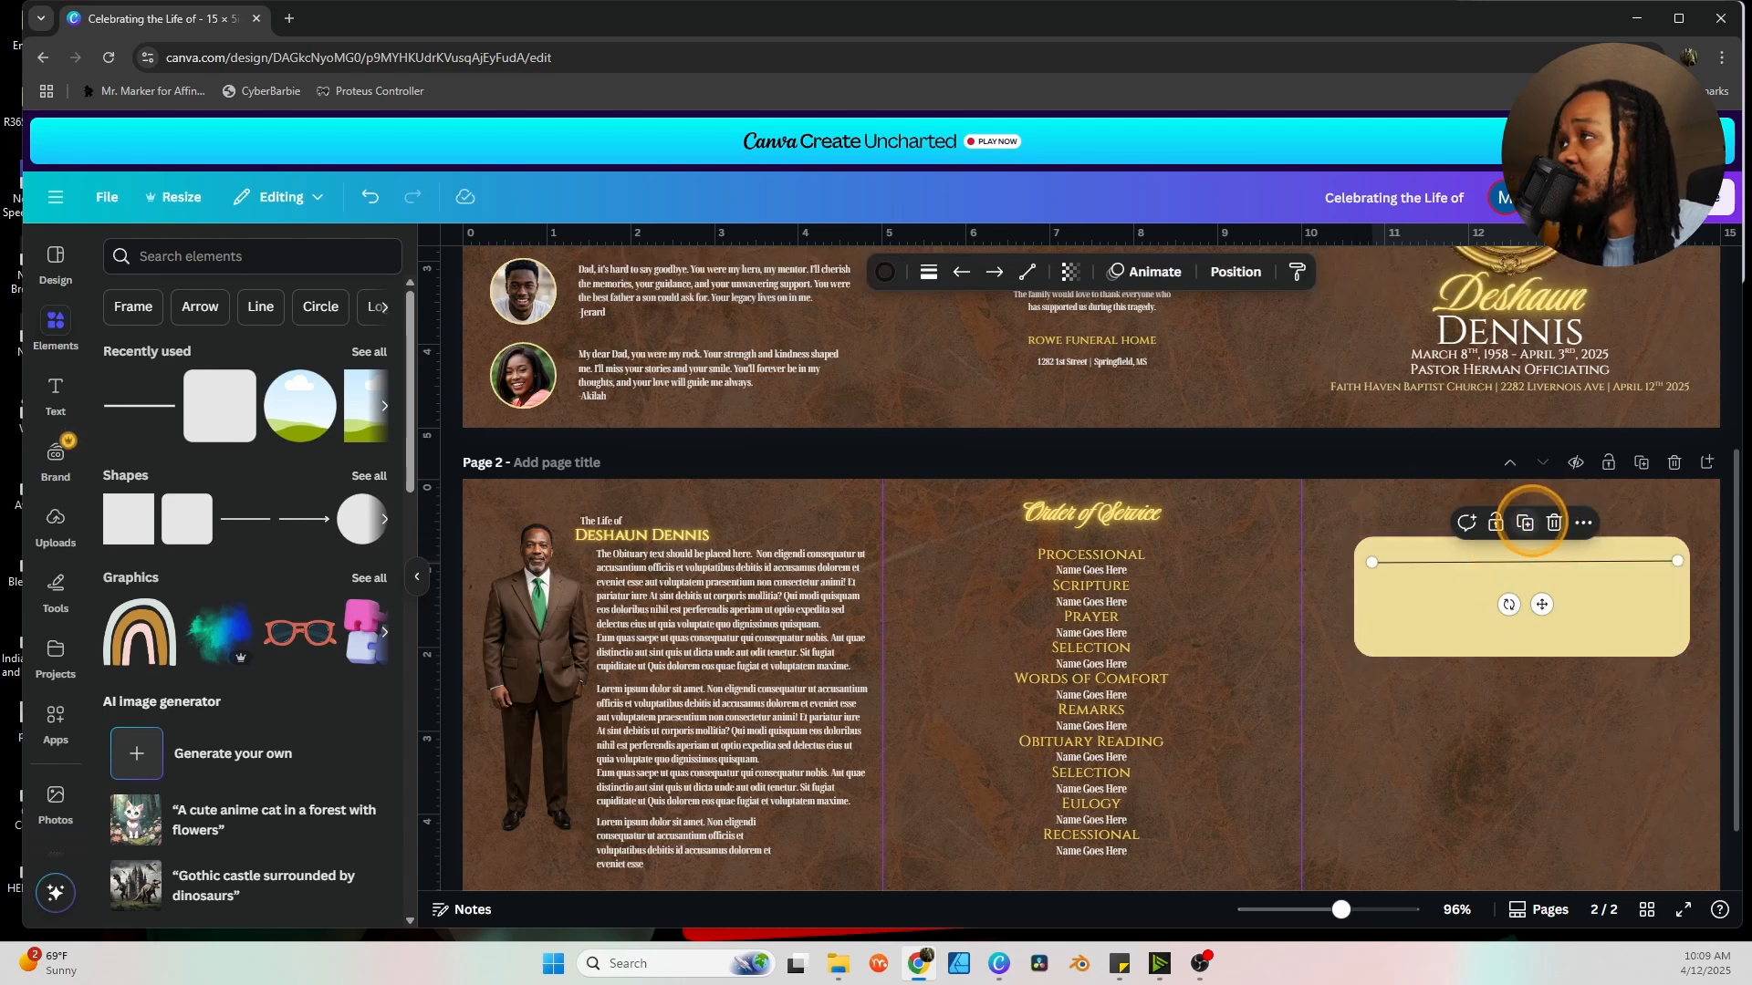
pyautogui.click(1525, 522)
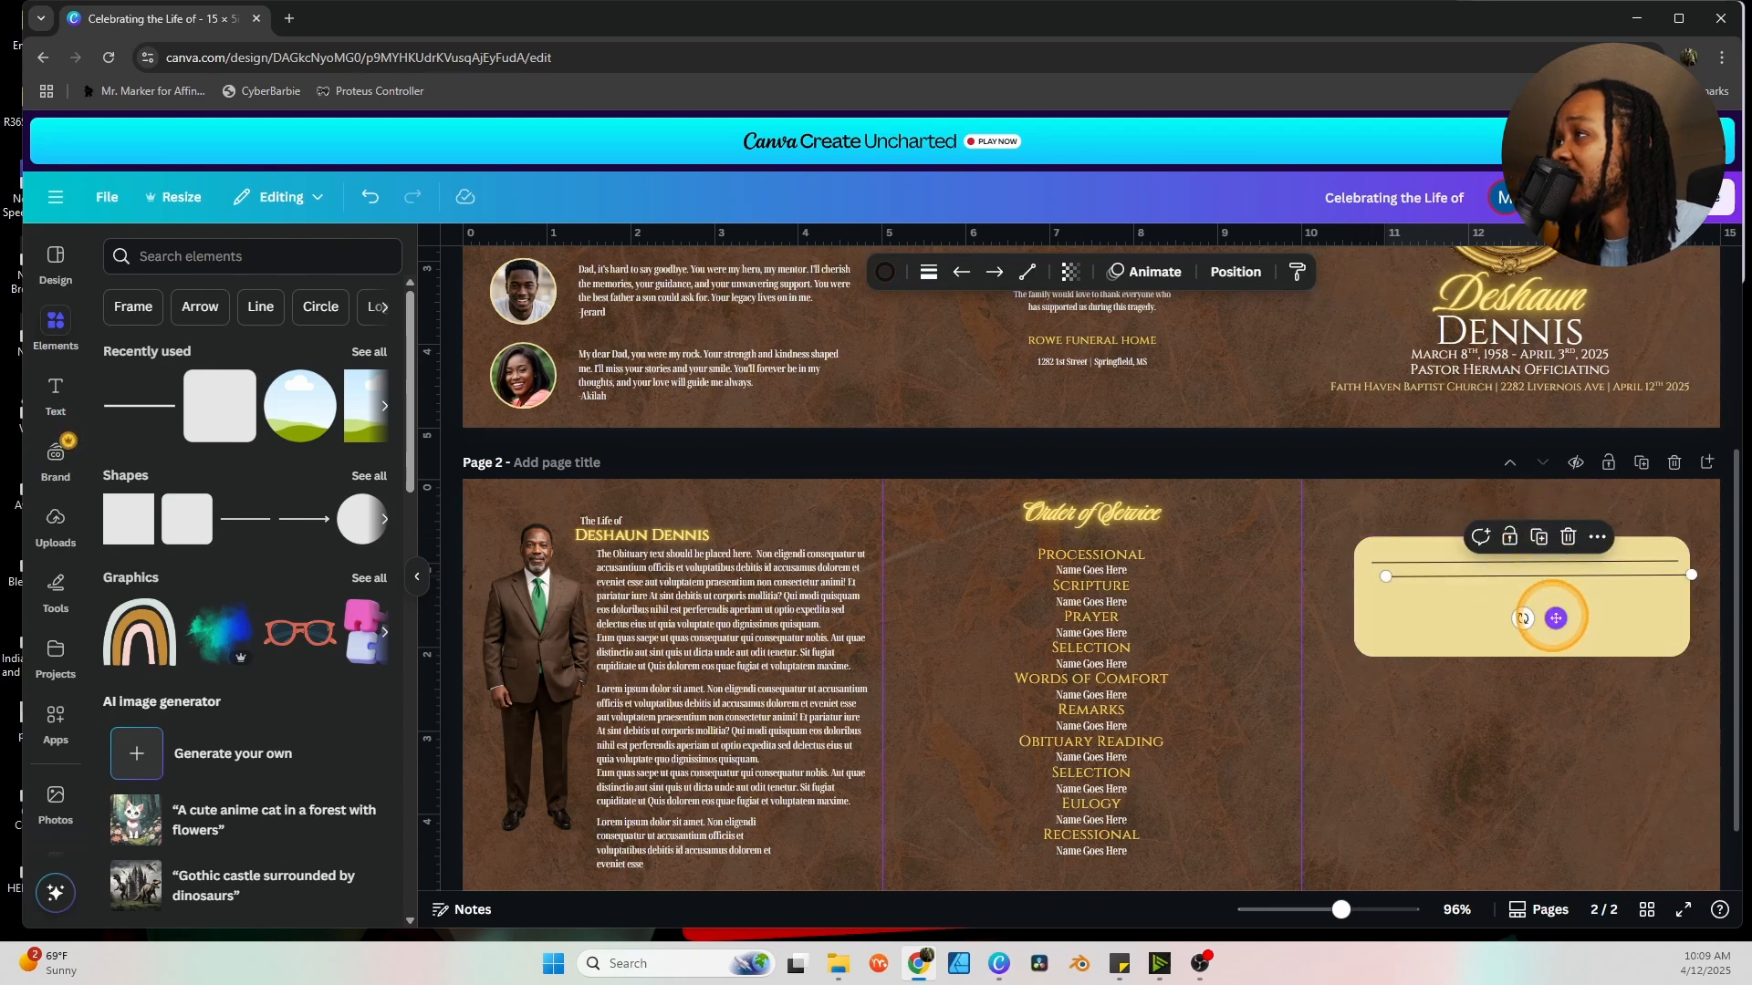
pyautogui.moveTo(1556, 617); pyautogui.dragTo(1538, 618)
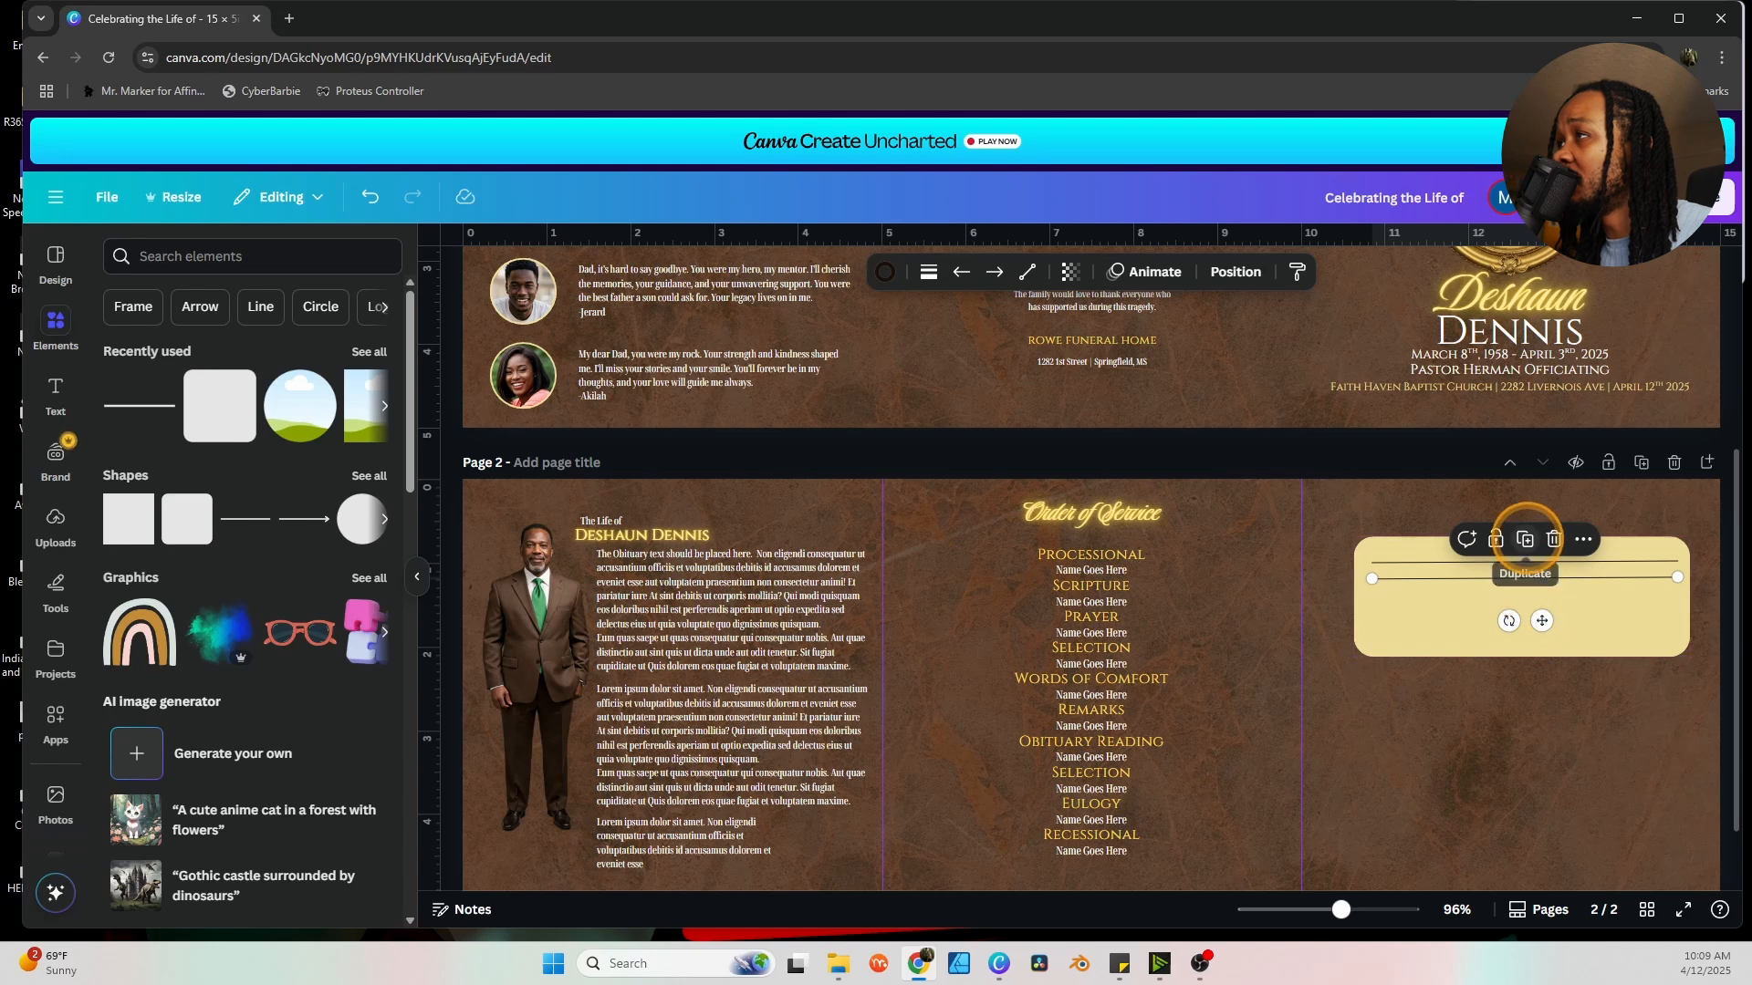
pyautogui.click(1524, 538)
pyautogui.click(1527, 539)
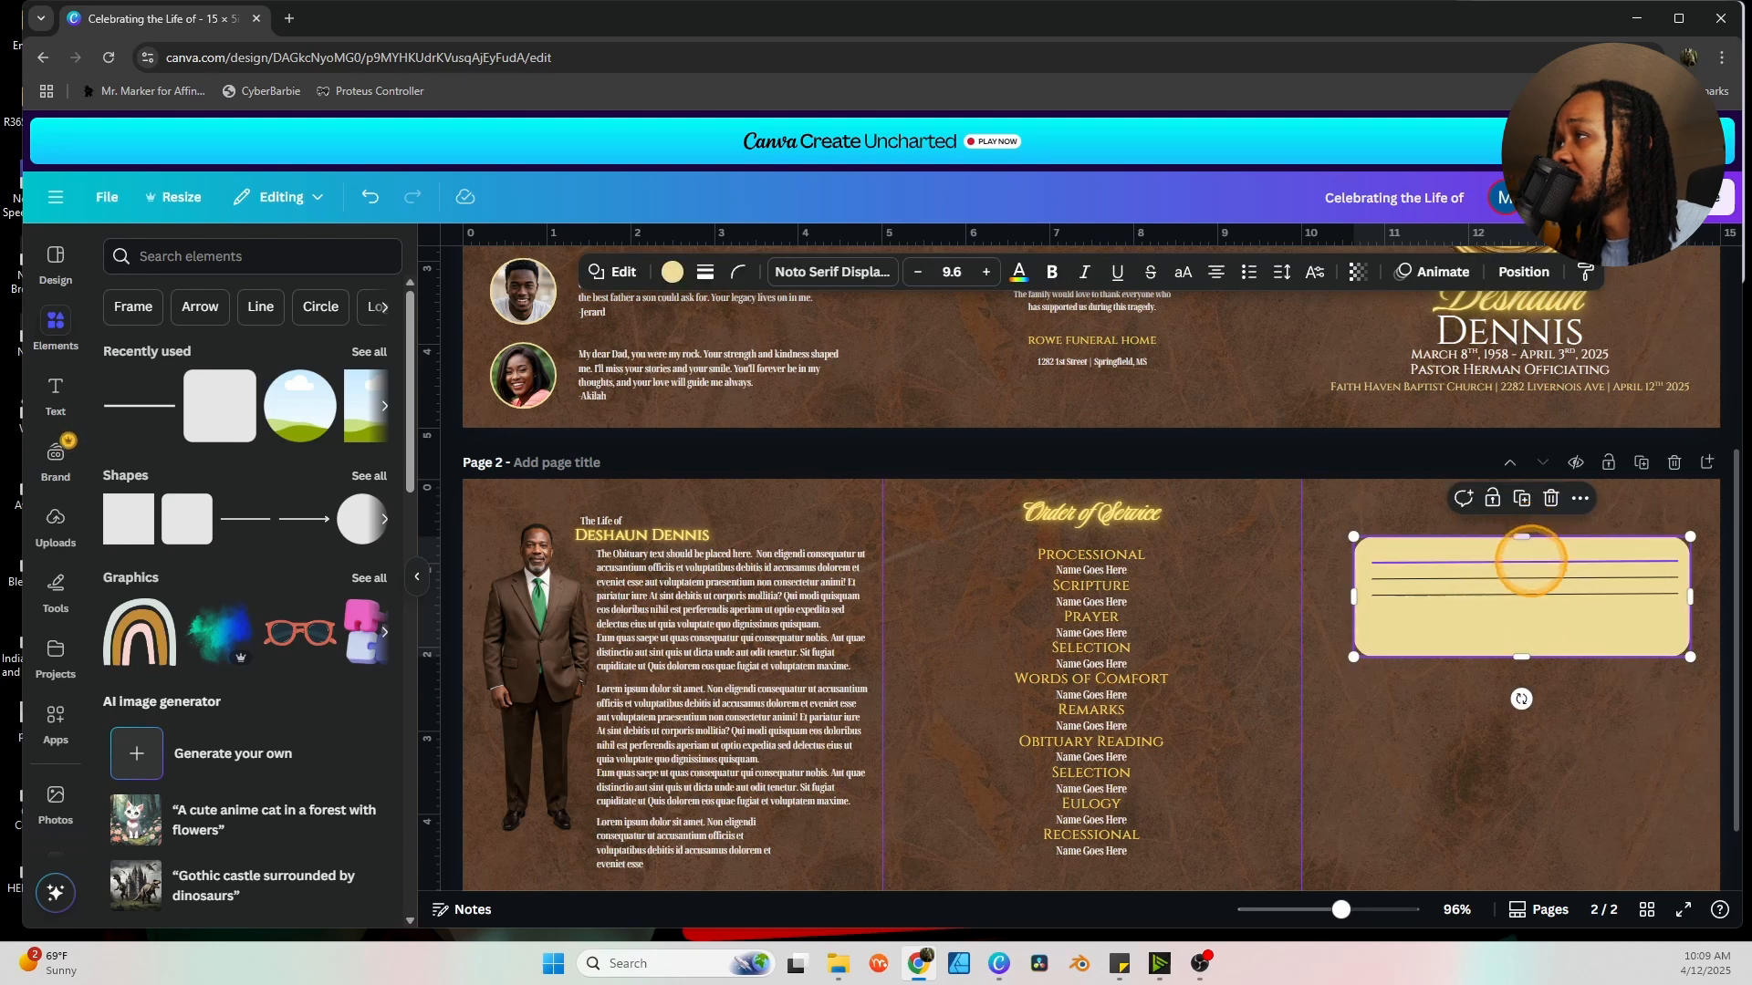
pyautogui.click(1530, 593)
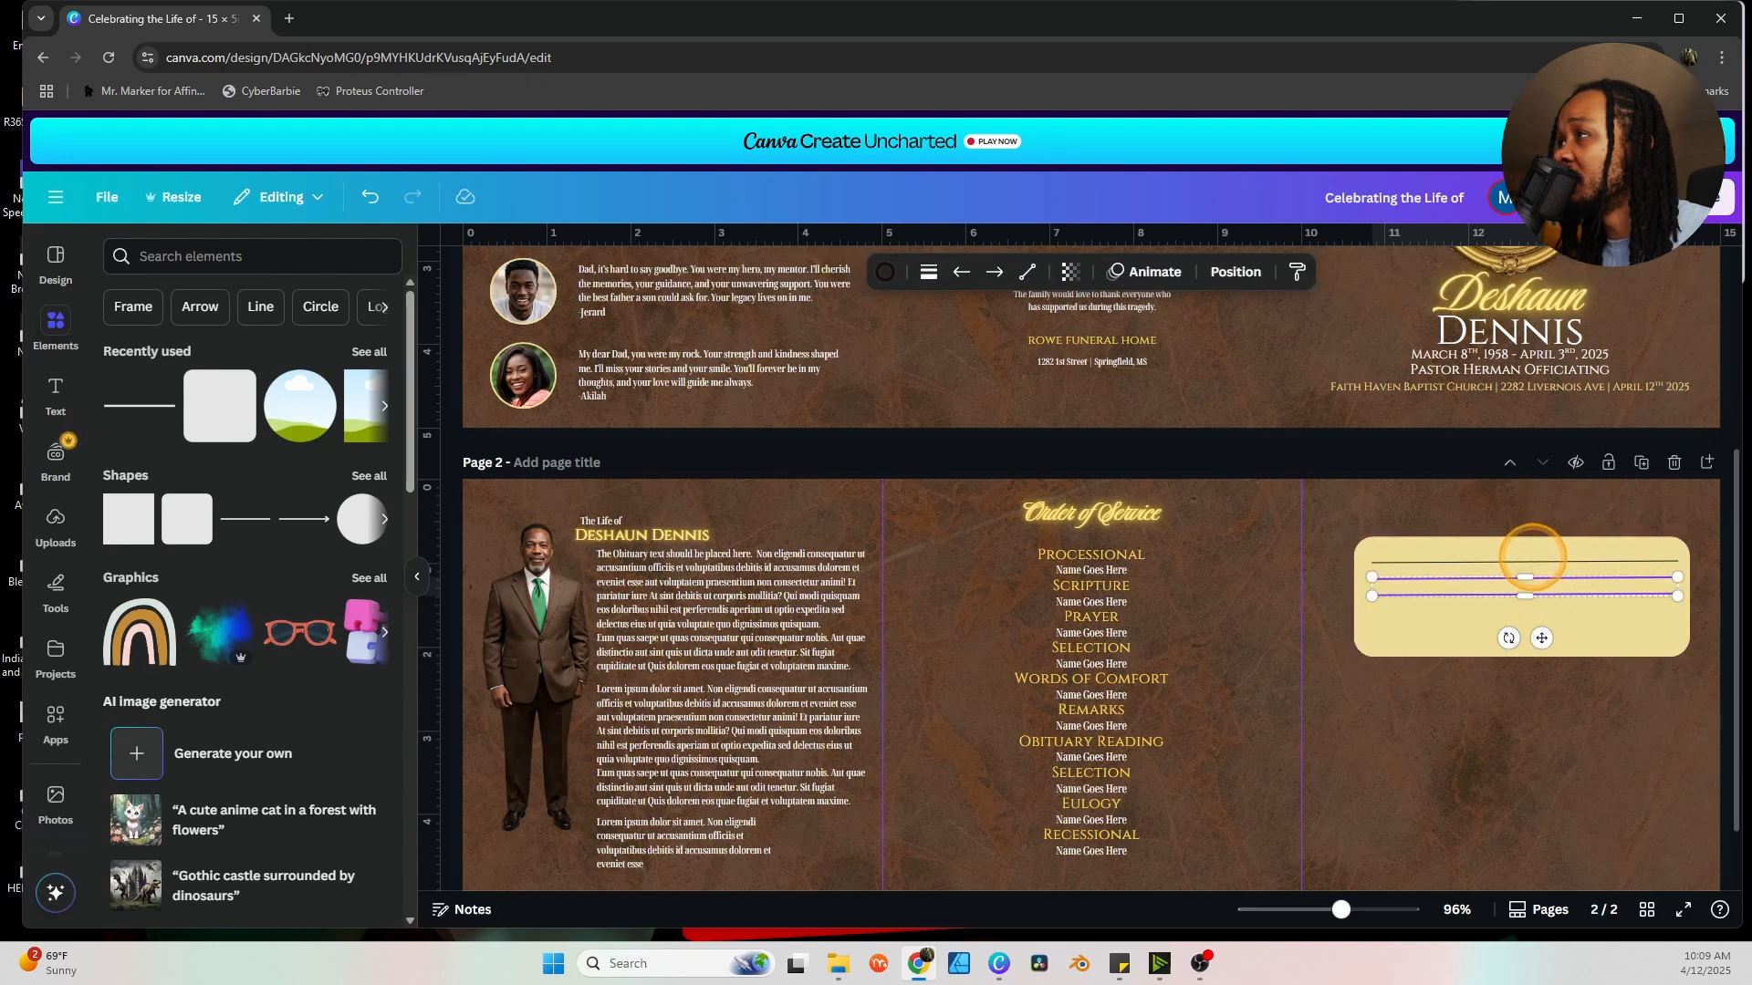
pyautogui.click(1551, 560)
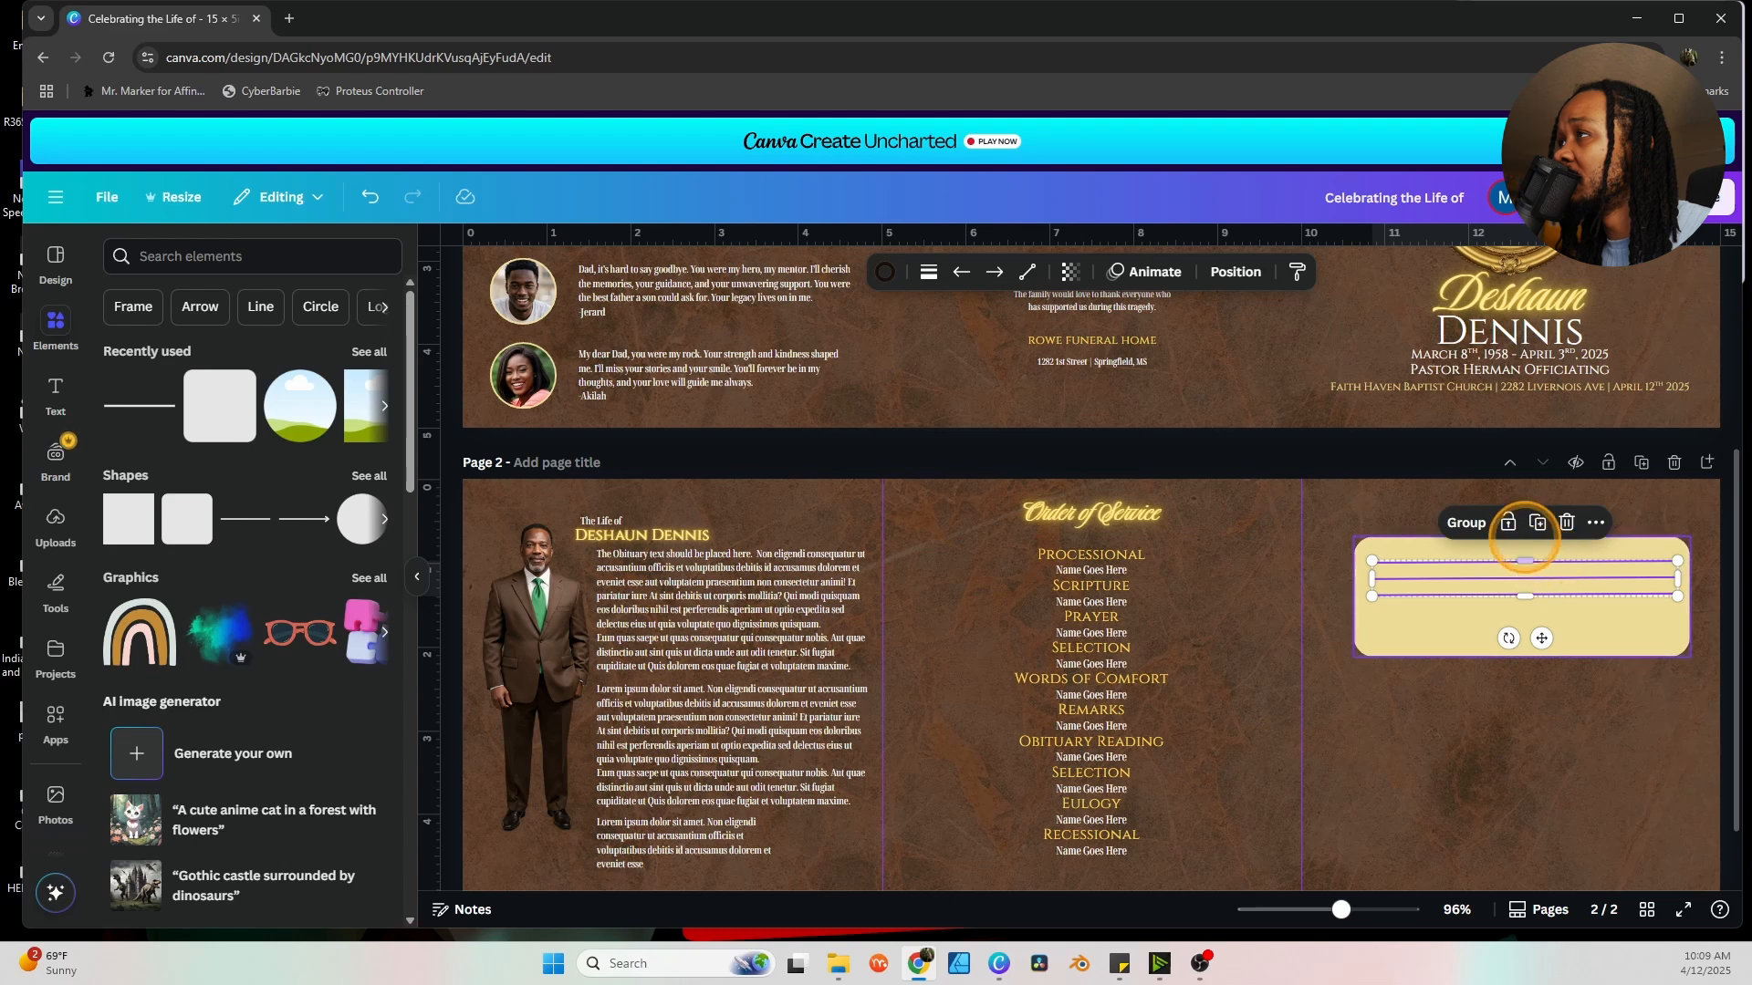
pyautogui.click(1538, 521)
pyautogui.moveTo(1548, 614); pyautogui.dragTo(1536, 672)
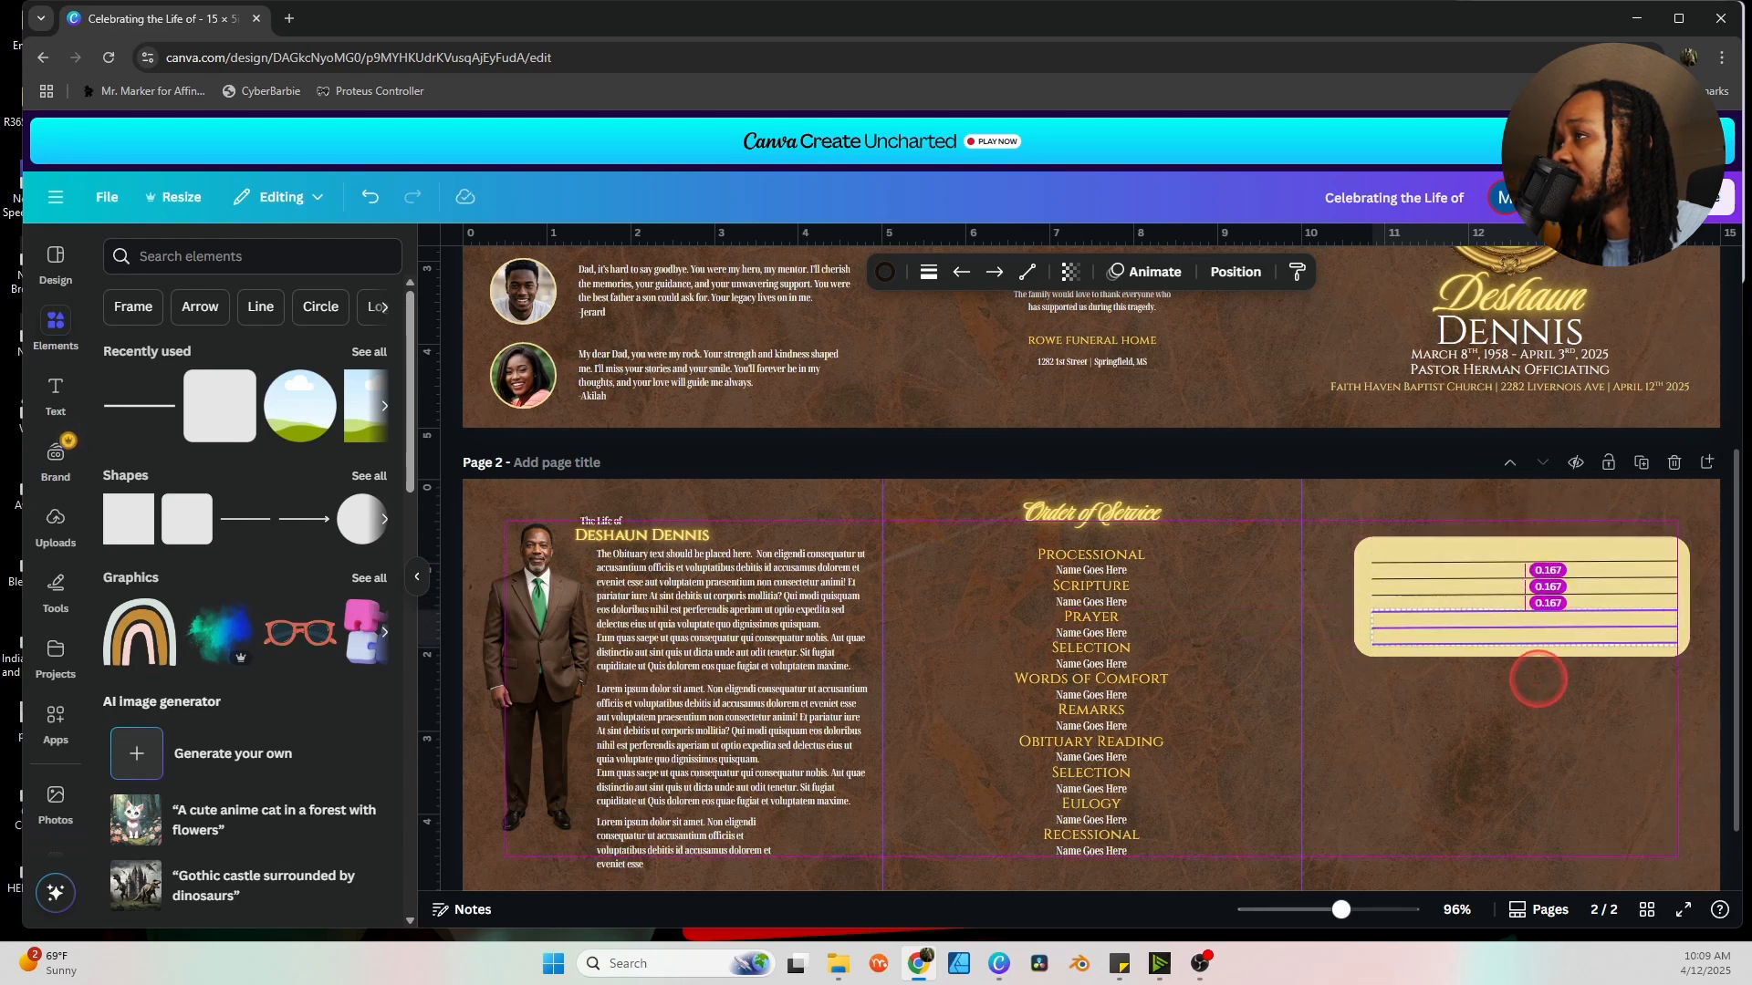
pyautogui.moveTo(1537, 679); pyautogui.dragTo(1538, 677)
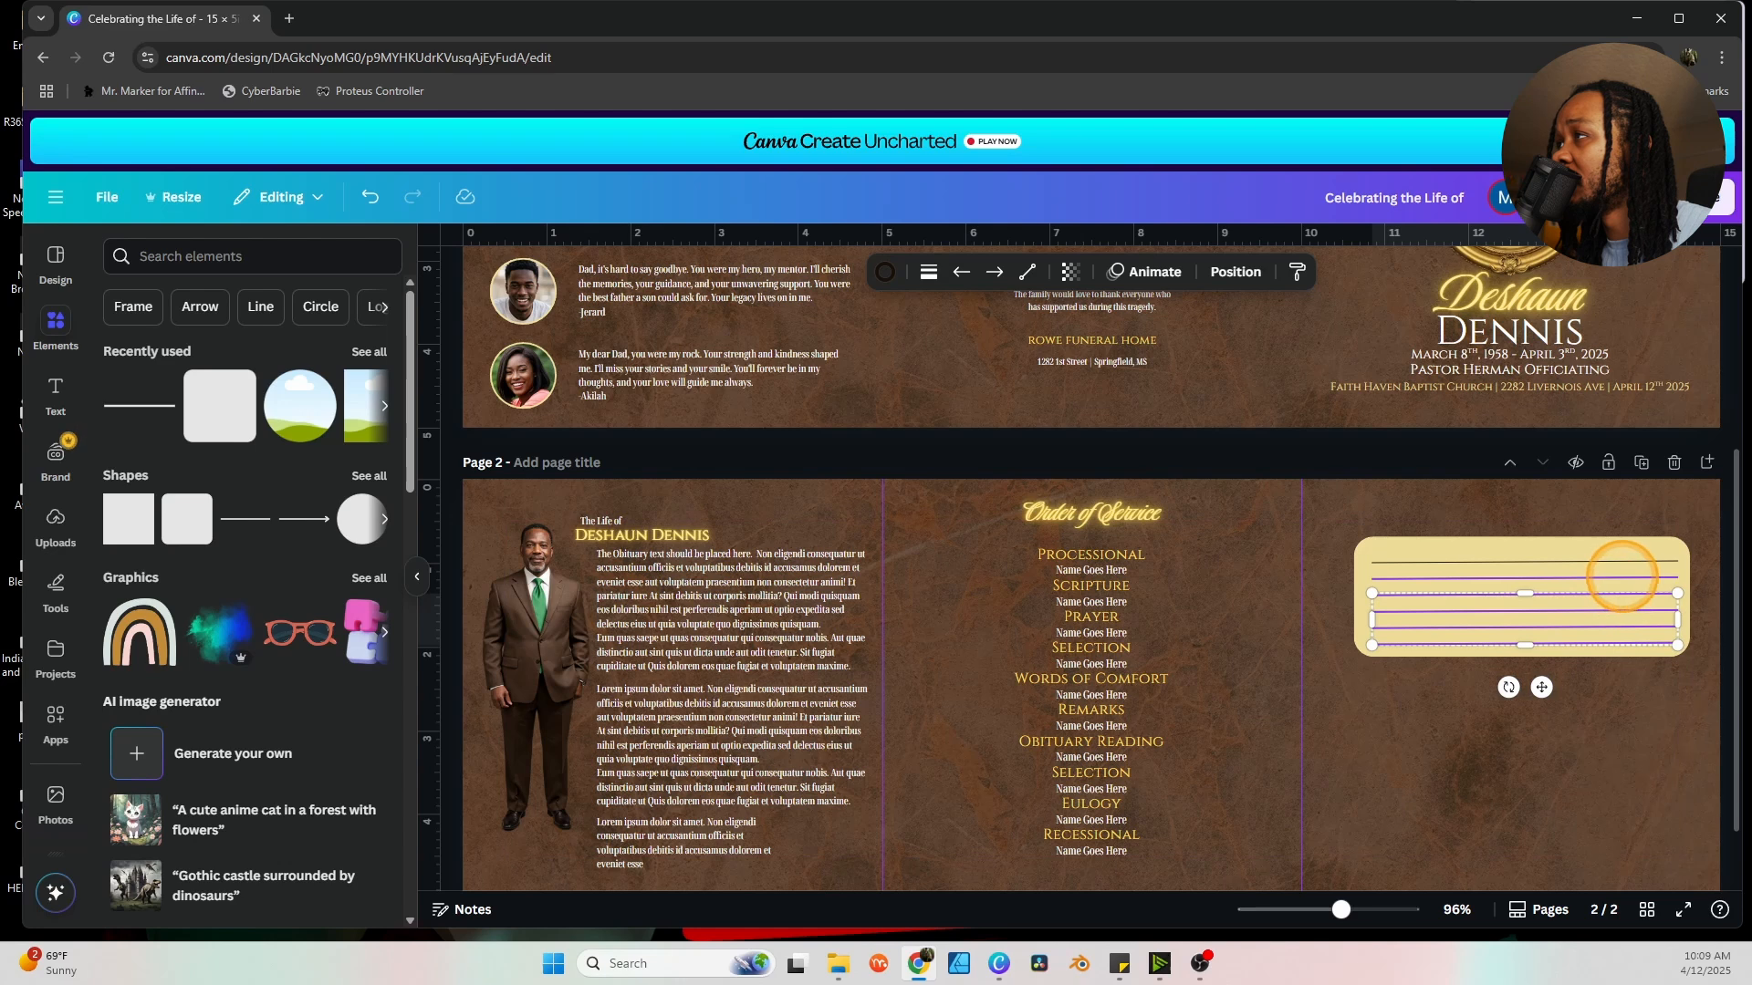
# Nudge the six lines up and centre them within the yellow box.
pyautogui.keyDown('shift'); pyautogui.click(1624, 560); pyautogui.keyUp('shift')
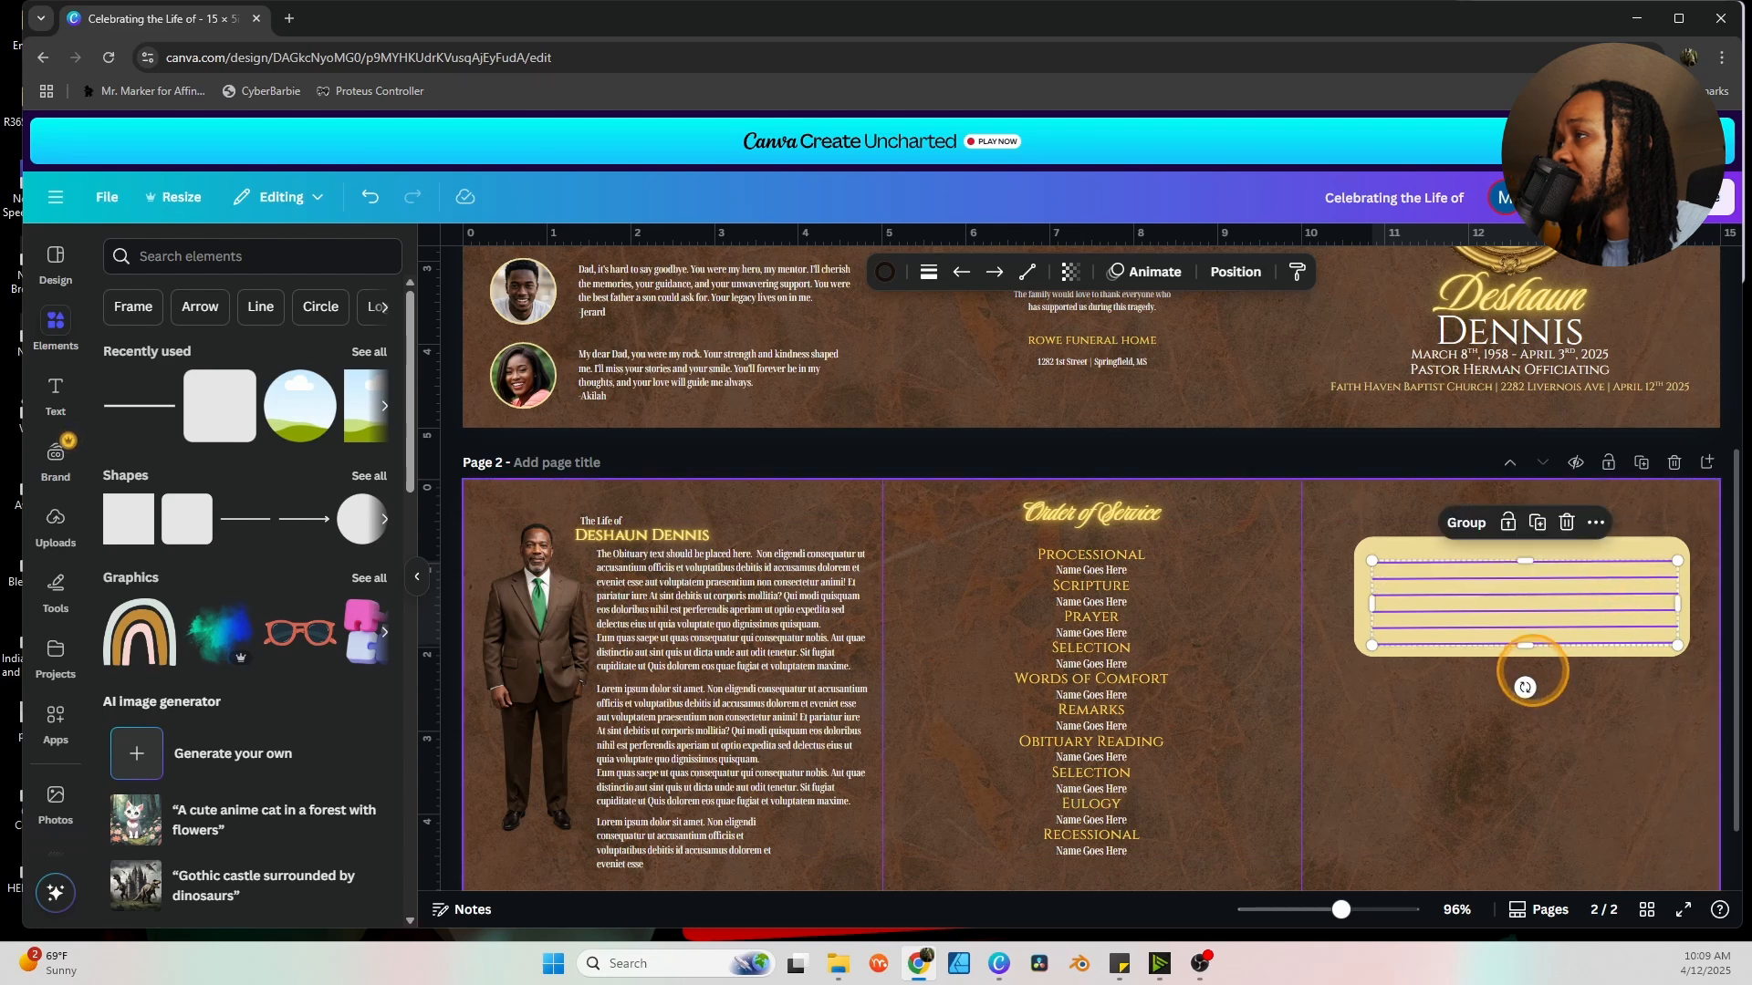
pyautogui.press('Up')
pyautogui.press('Up')
pyautogui.press('Up')
pyautogui.press('Up')
pyautogui.press('Up')
pyautogui.press('Up')
pyautogui.press('Up')
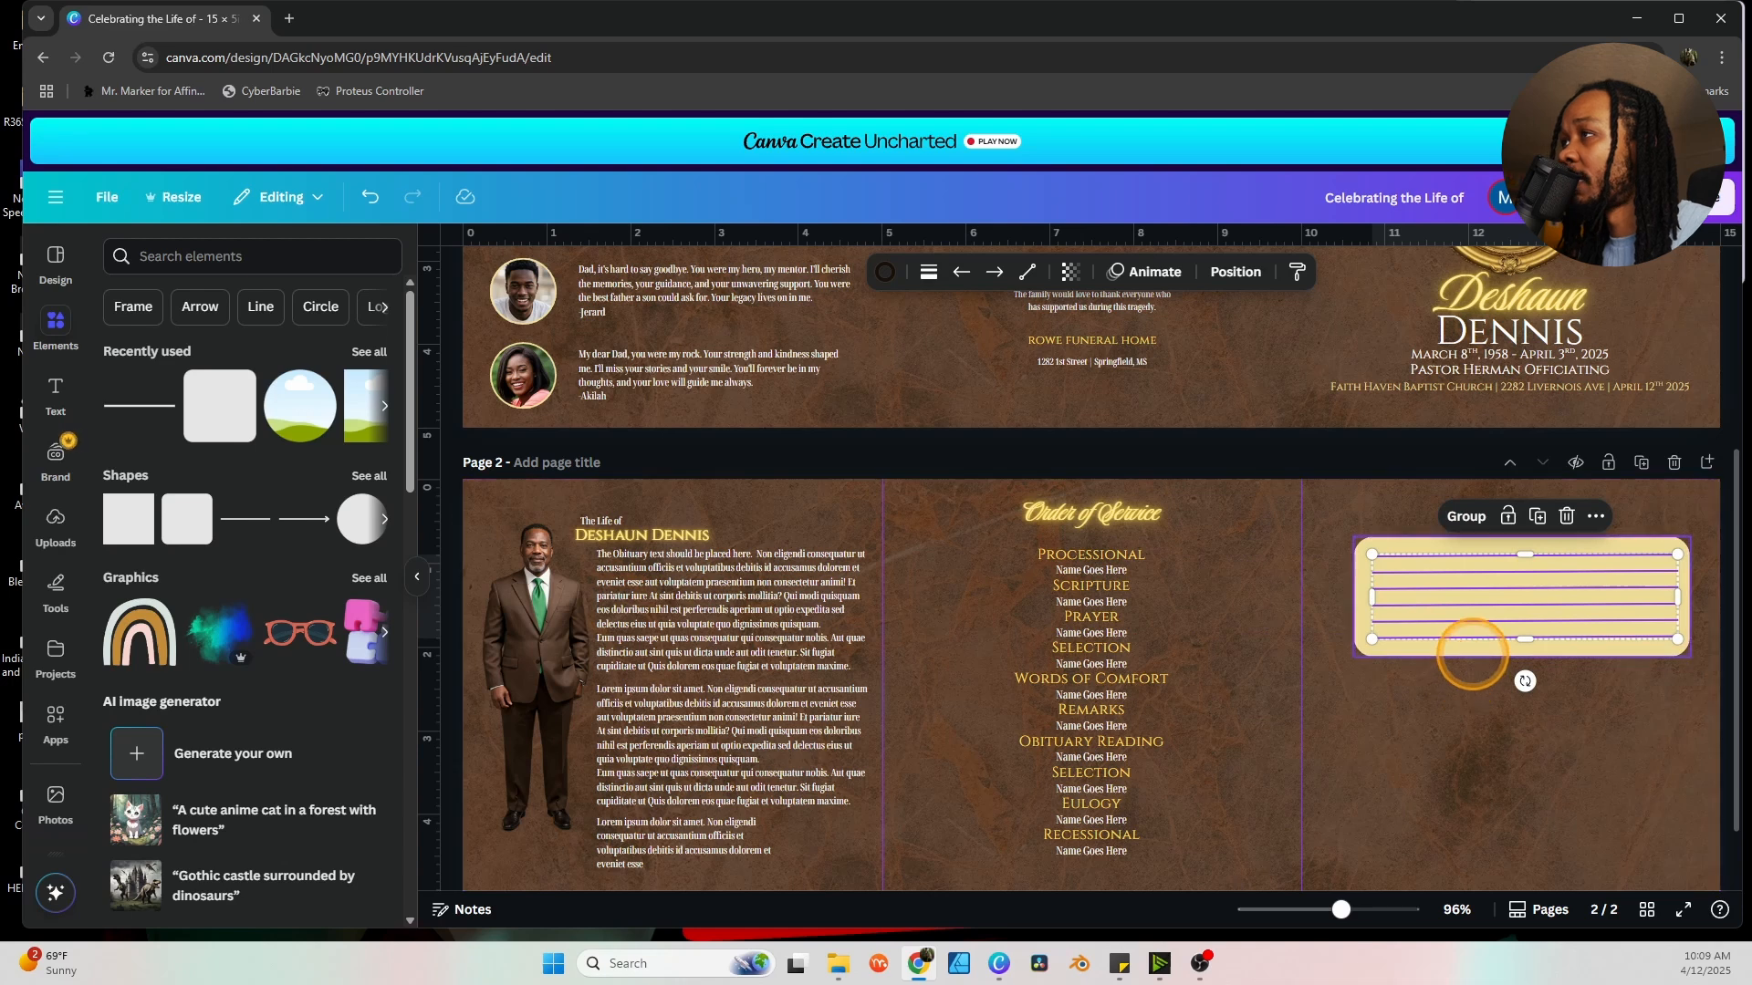
pyautogui.keyDown('shift'); pyautogui.click(1464, 648); pyautogui.keyUp('shift')
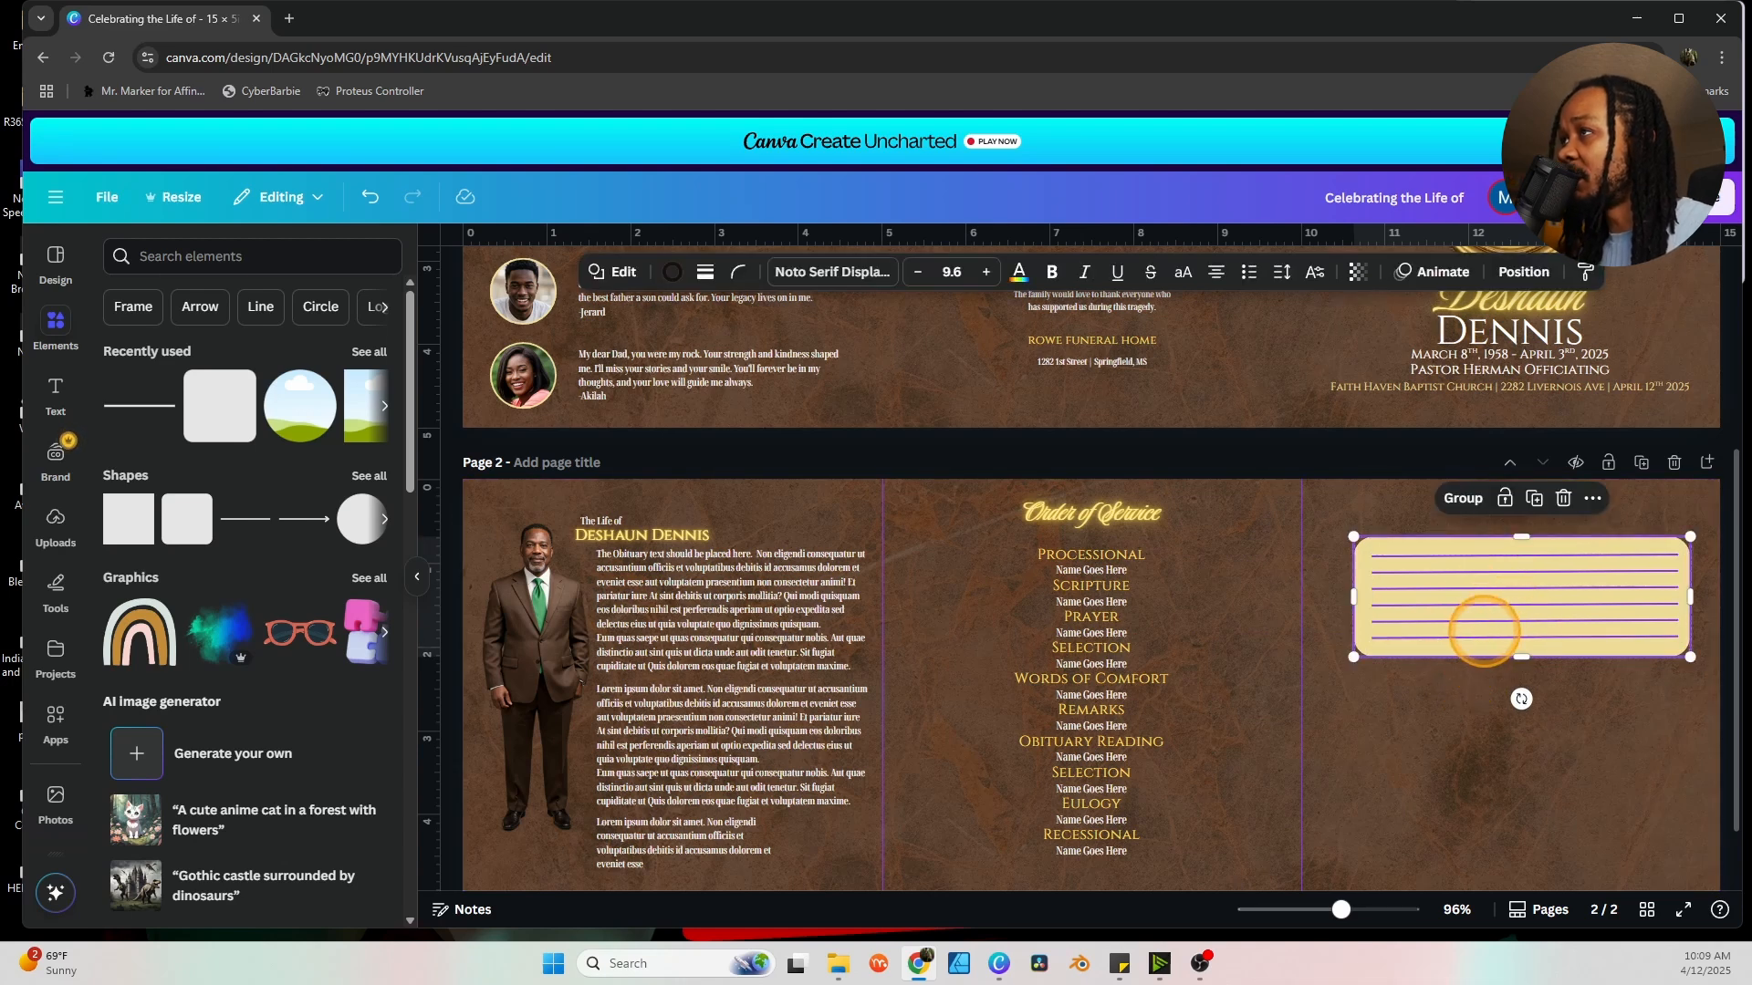
pyautogui.rightClick(1485, 631)
pyautogui.moveTo(1432, 645)
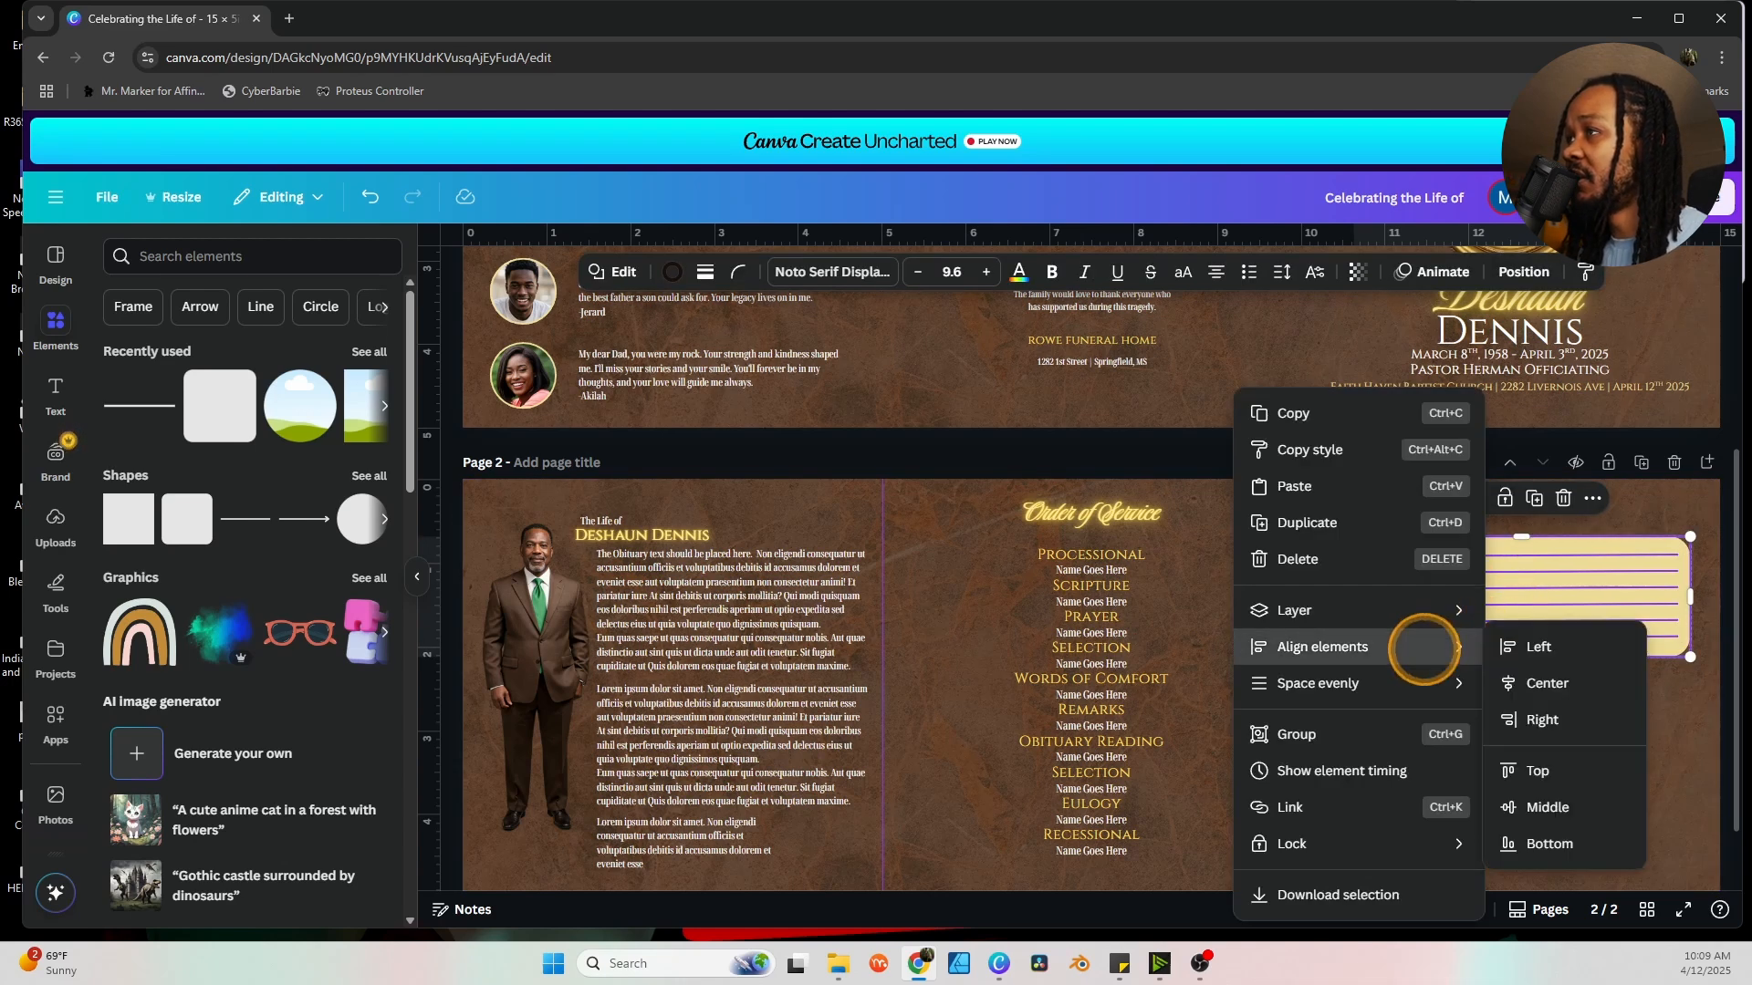
pyautogui.click(1546, 683)
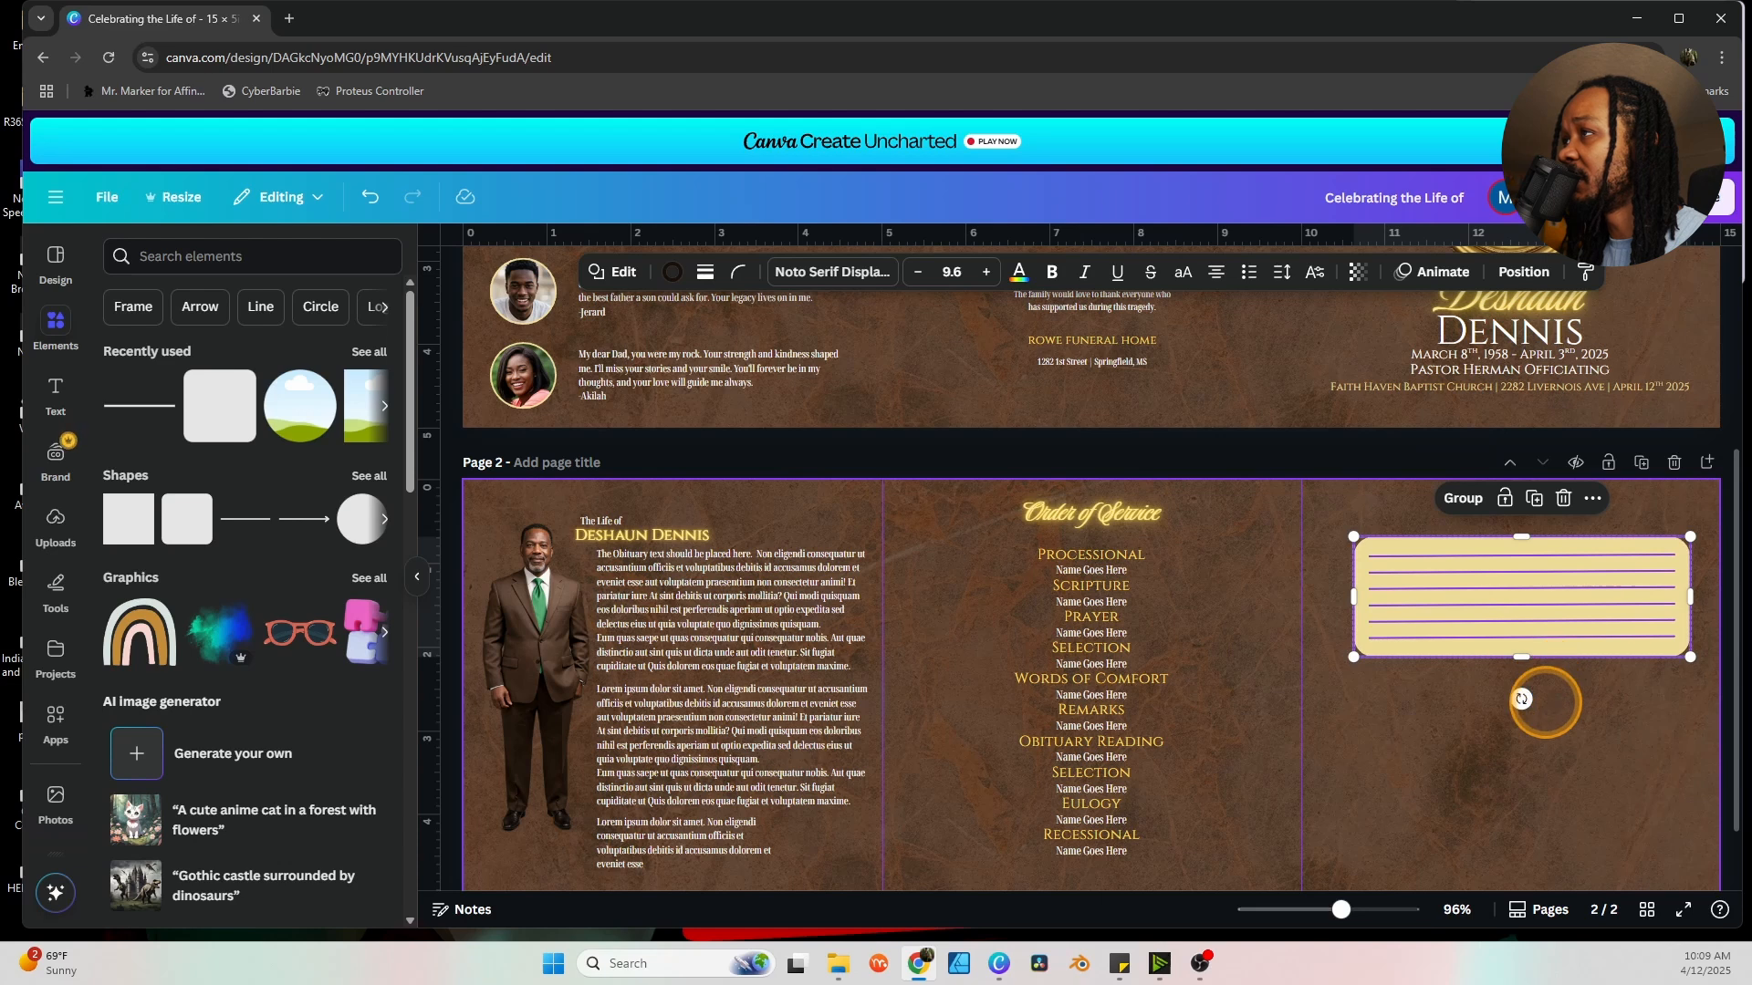
pyautogui.click(1522, 699)
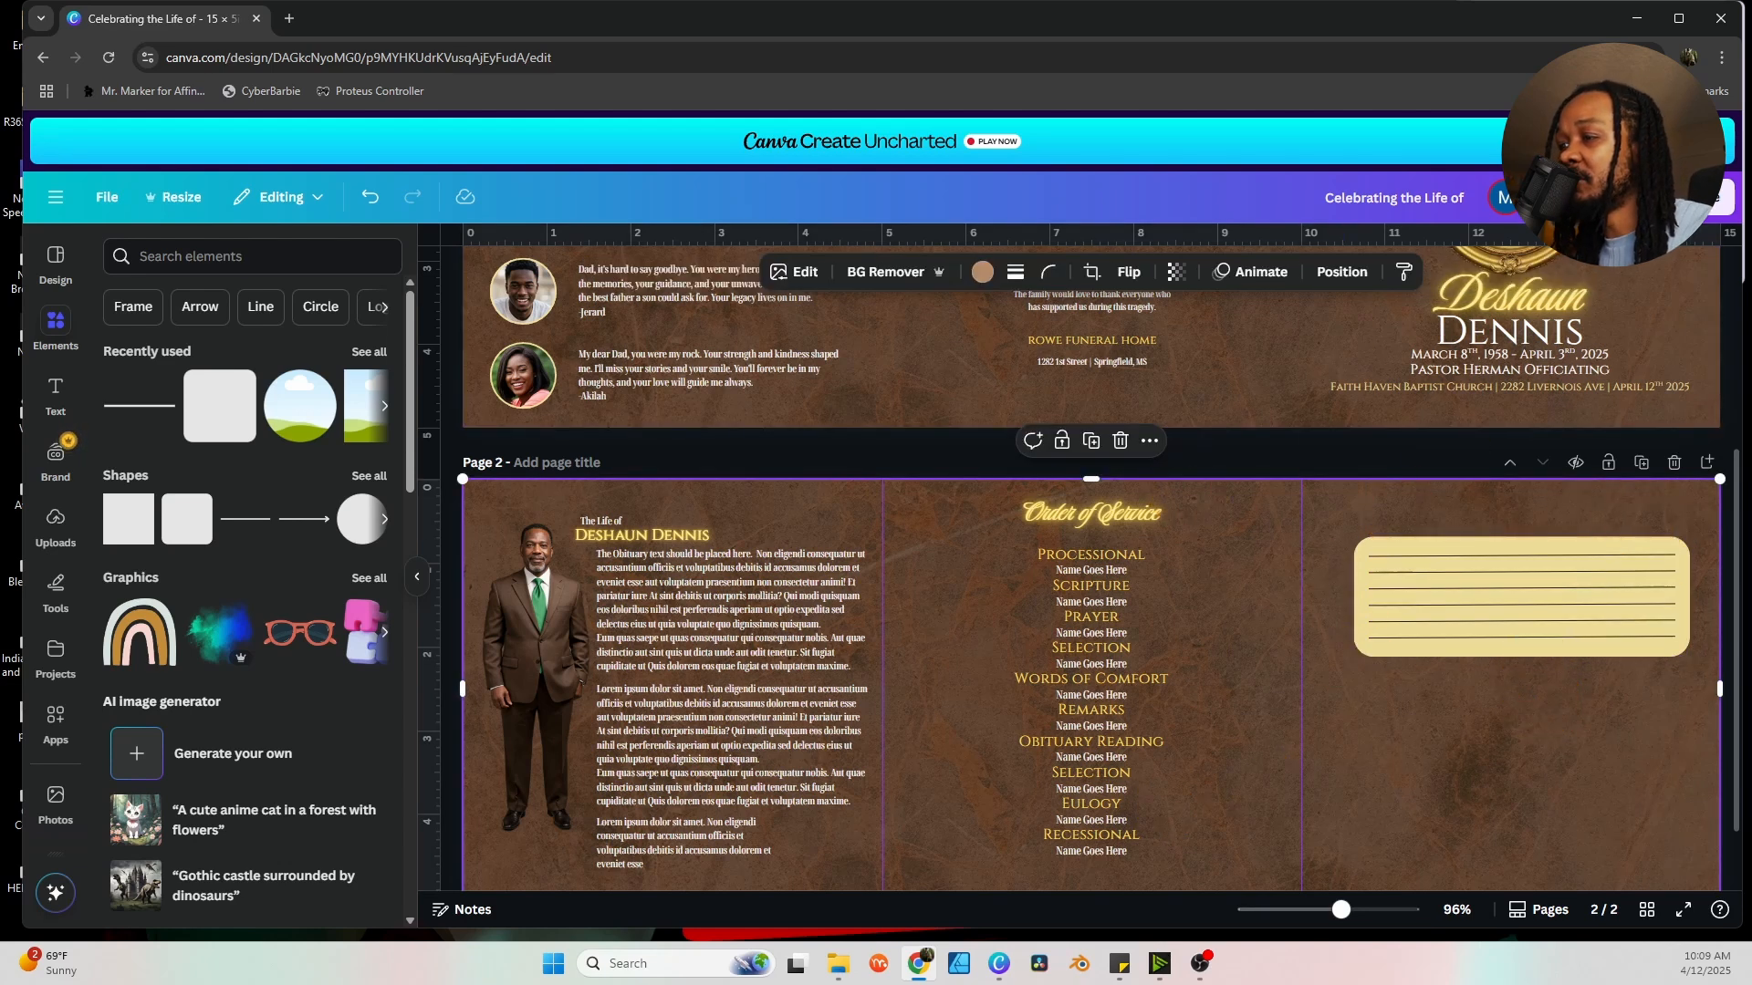
pyautogui.hotkey('alt', 'Tab')
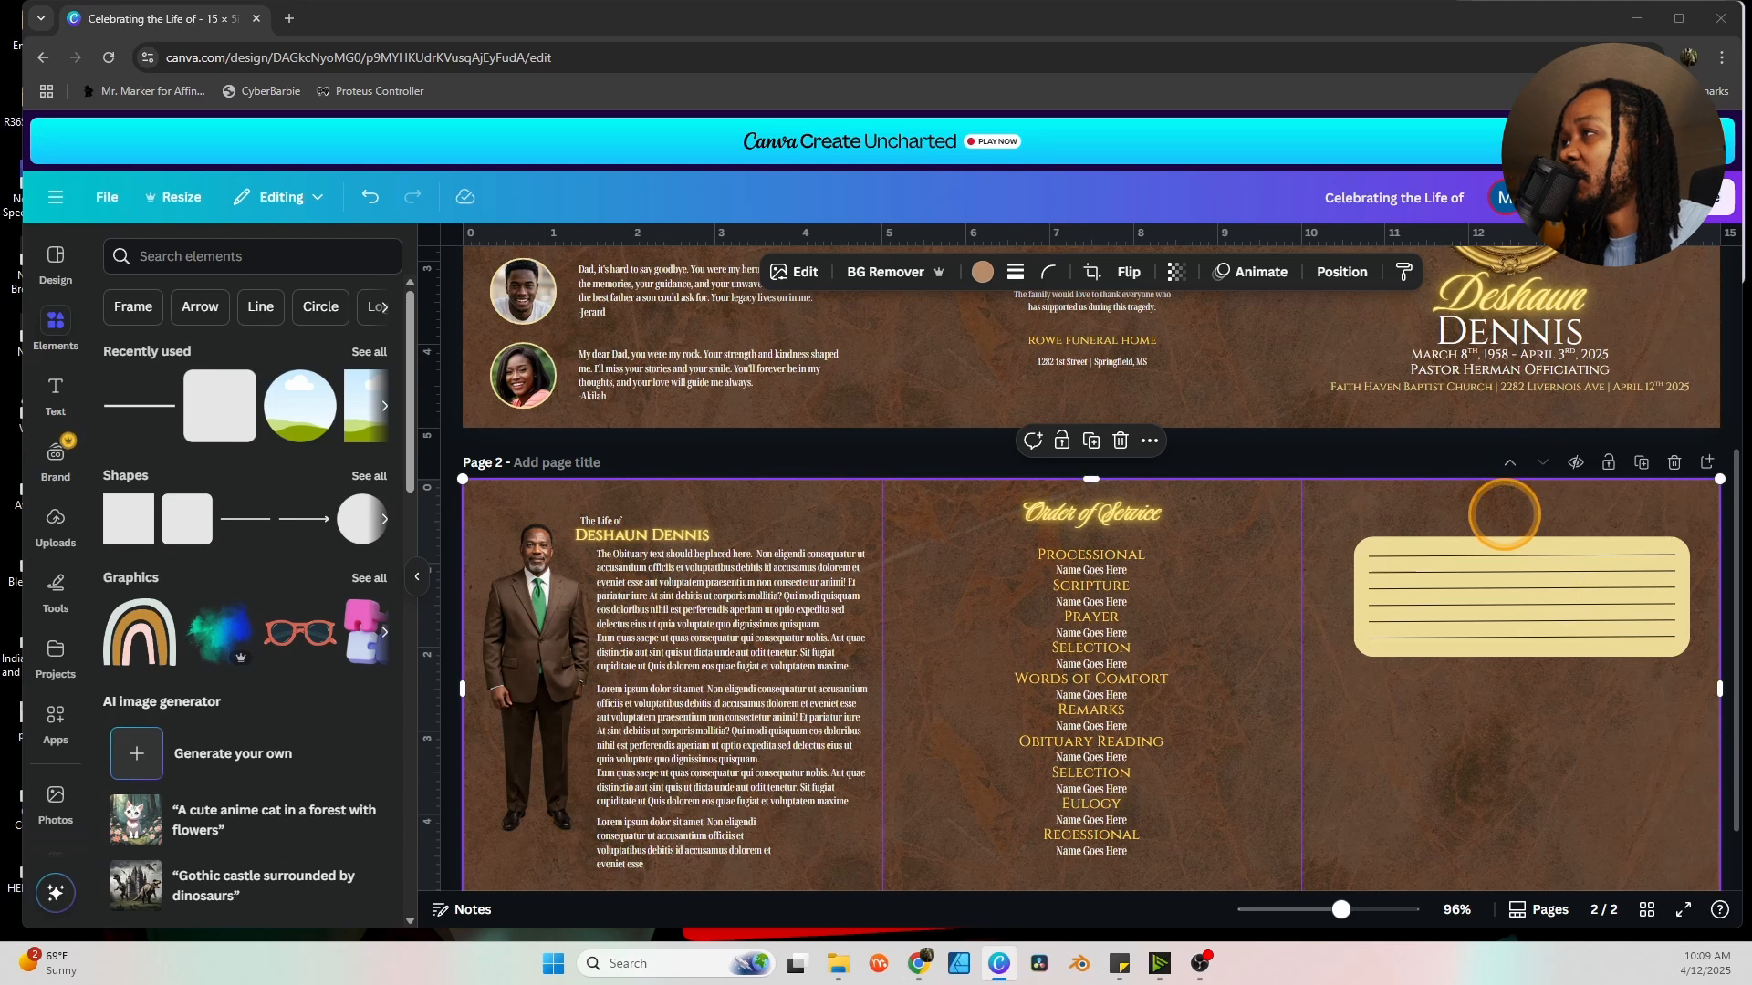
pyautogui.hotkey('alt', 'Tab')
pyautogui.write('IF DESHAUN WERE HERE, WHAT WOULD YOU SAY TO HIM?')
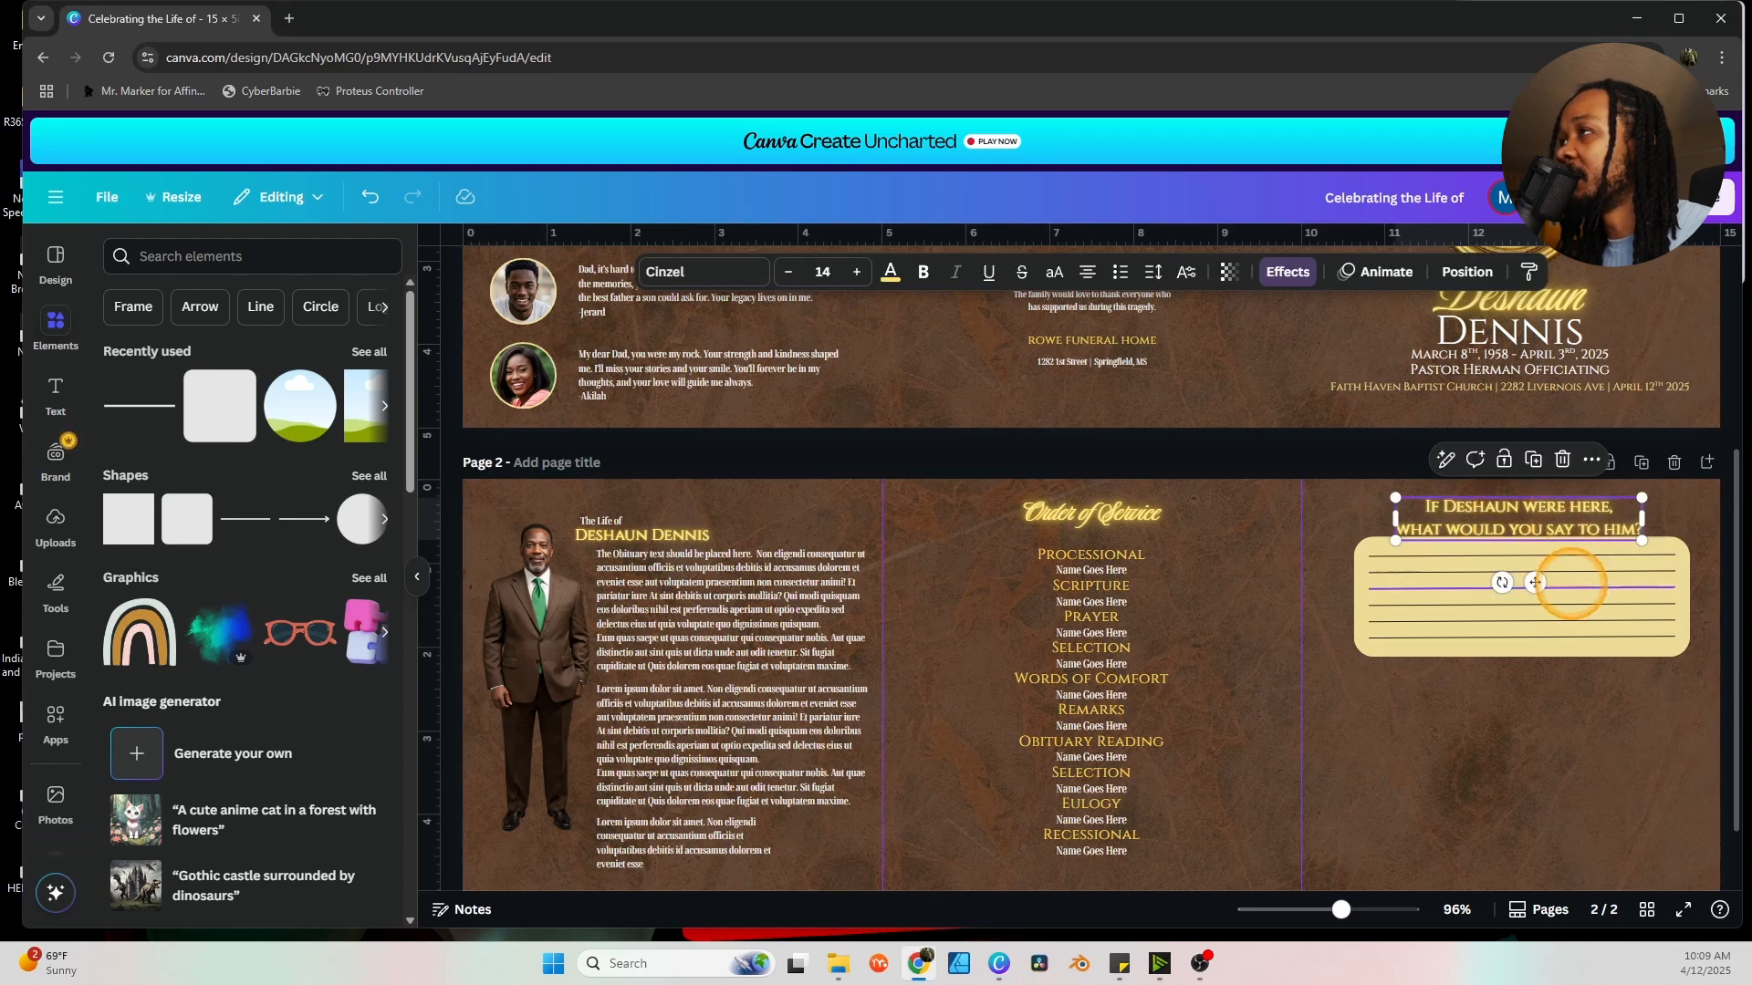
pyautogui.moveTo(1603, 742); pyautogui.dragTo(1526, 571)
pyautogui.click(1532, 566)
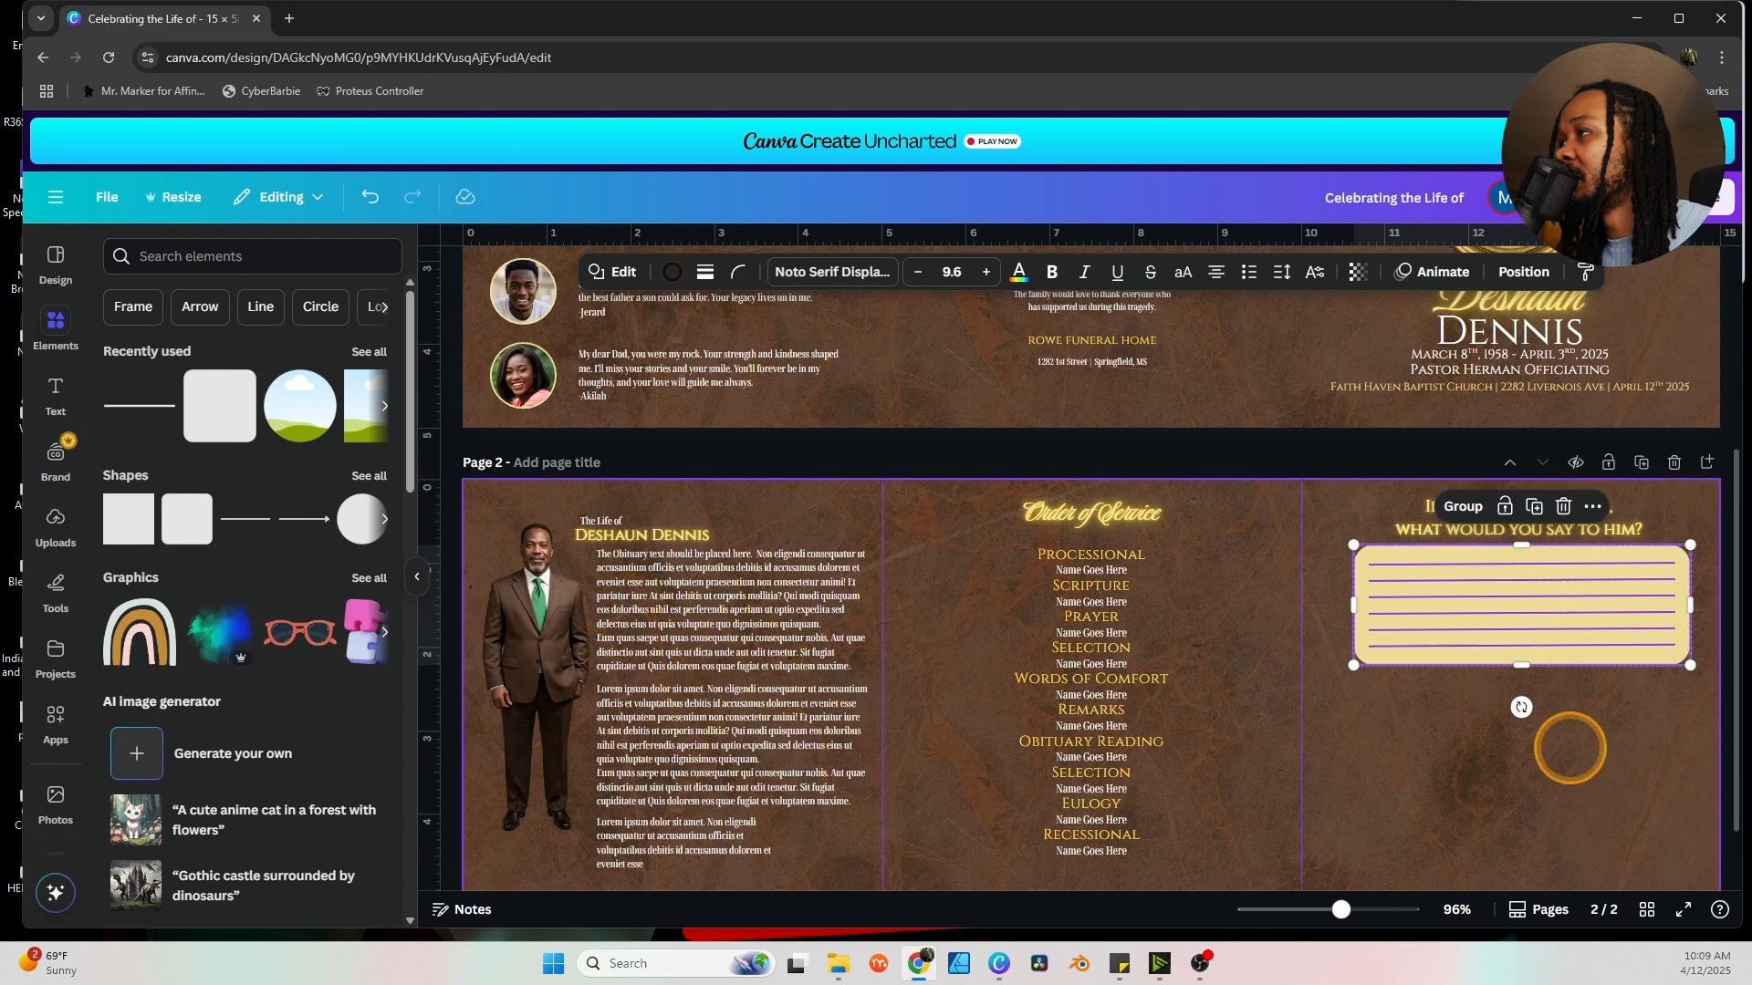
pyautogui.click(1599, 711)
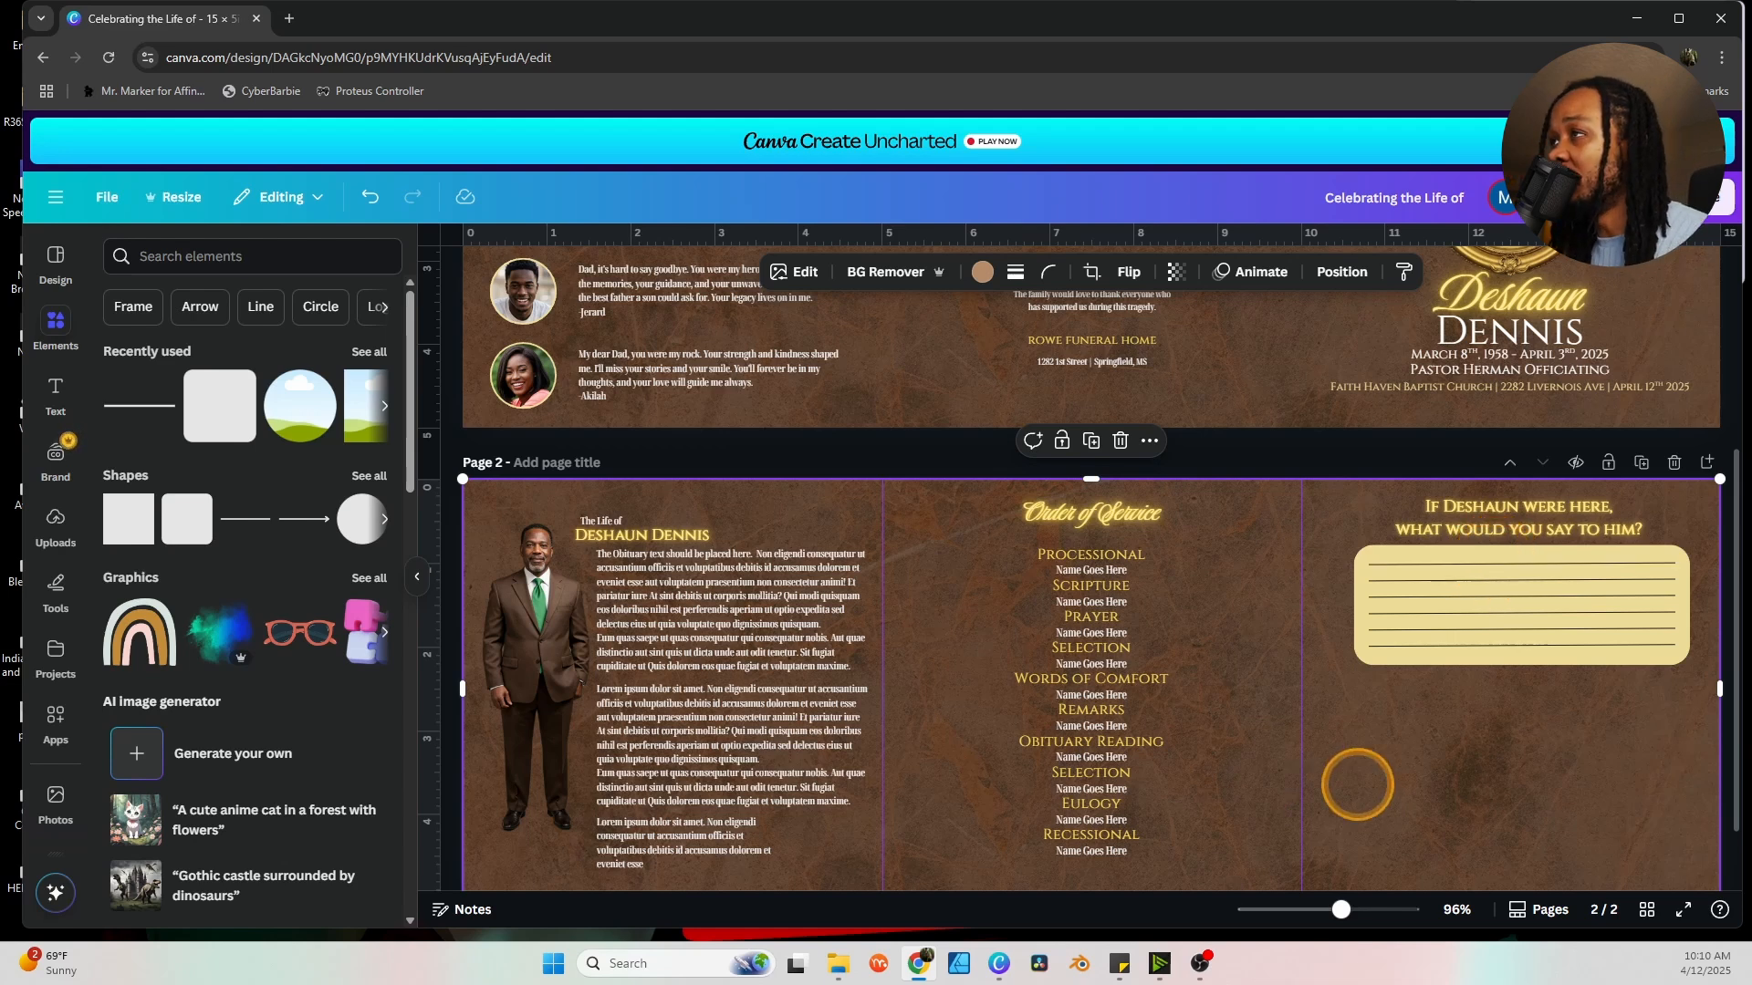
pyautogui.scroll(-1, 1318, 780)
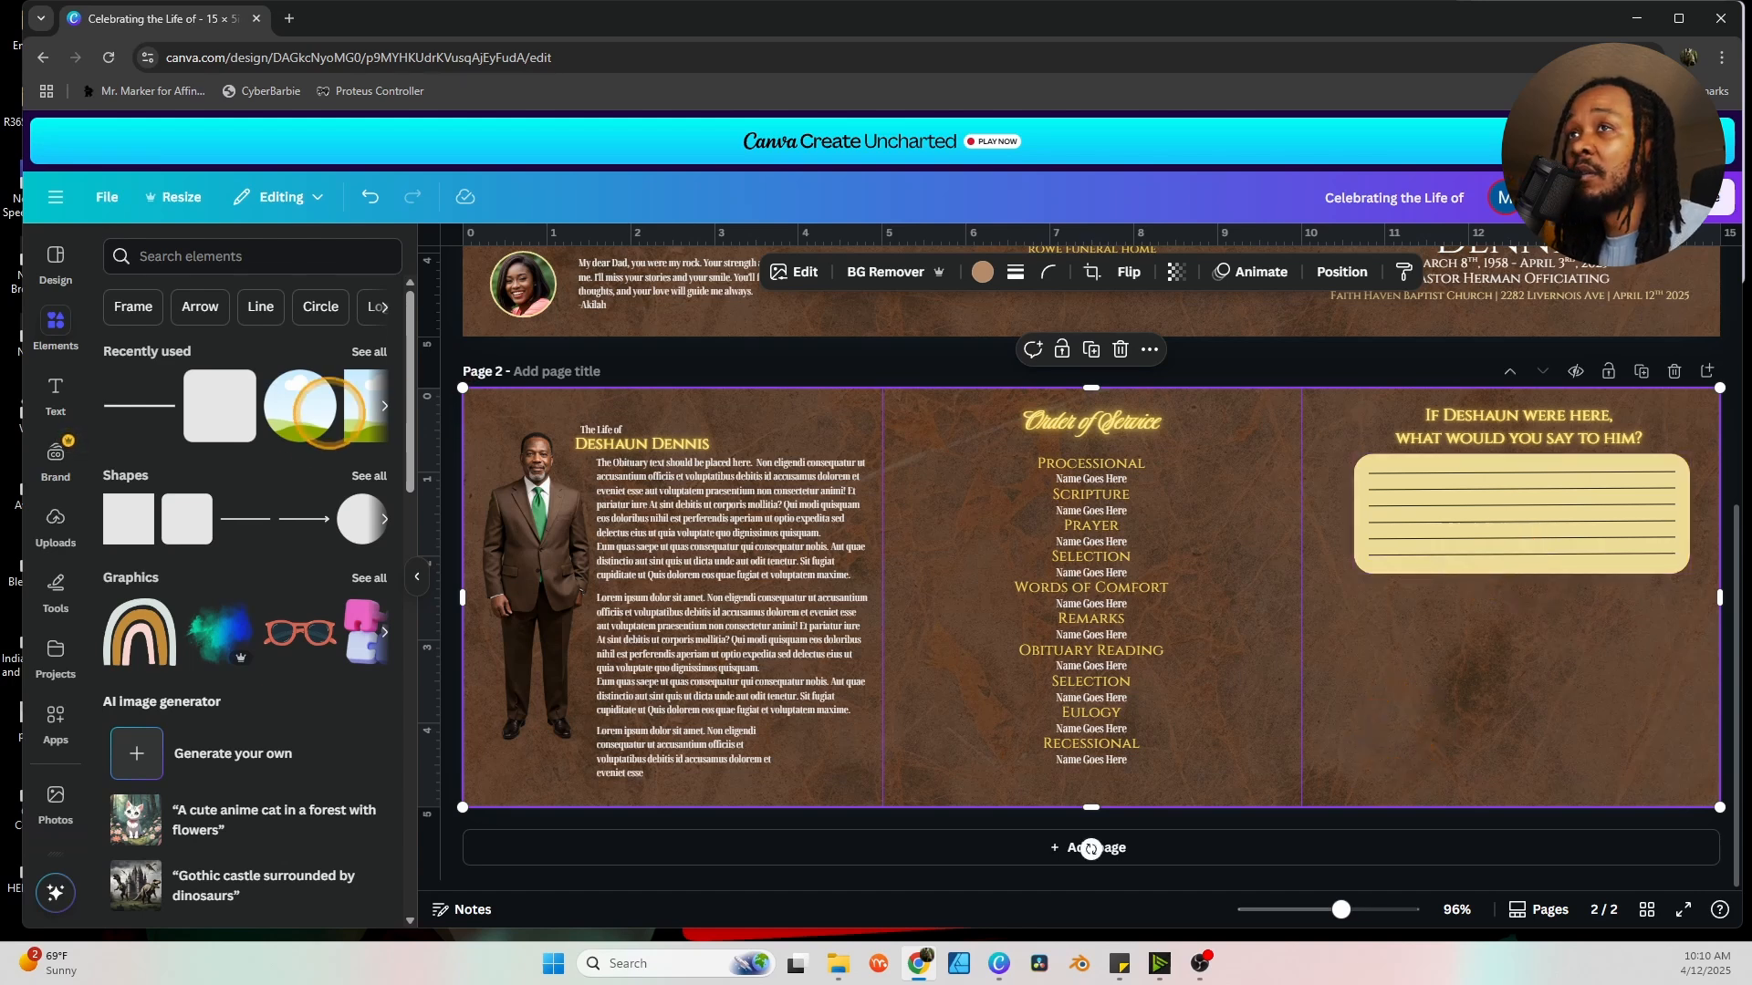
# Add a rounded image frame below the lined note box and duplicate it into a row of four.
pyautogui.click(55, 326)
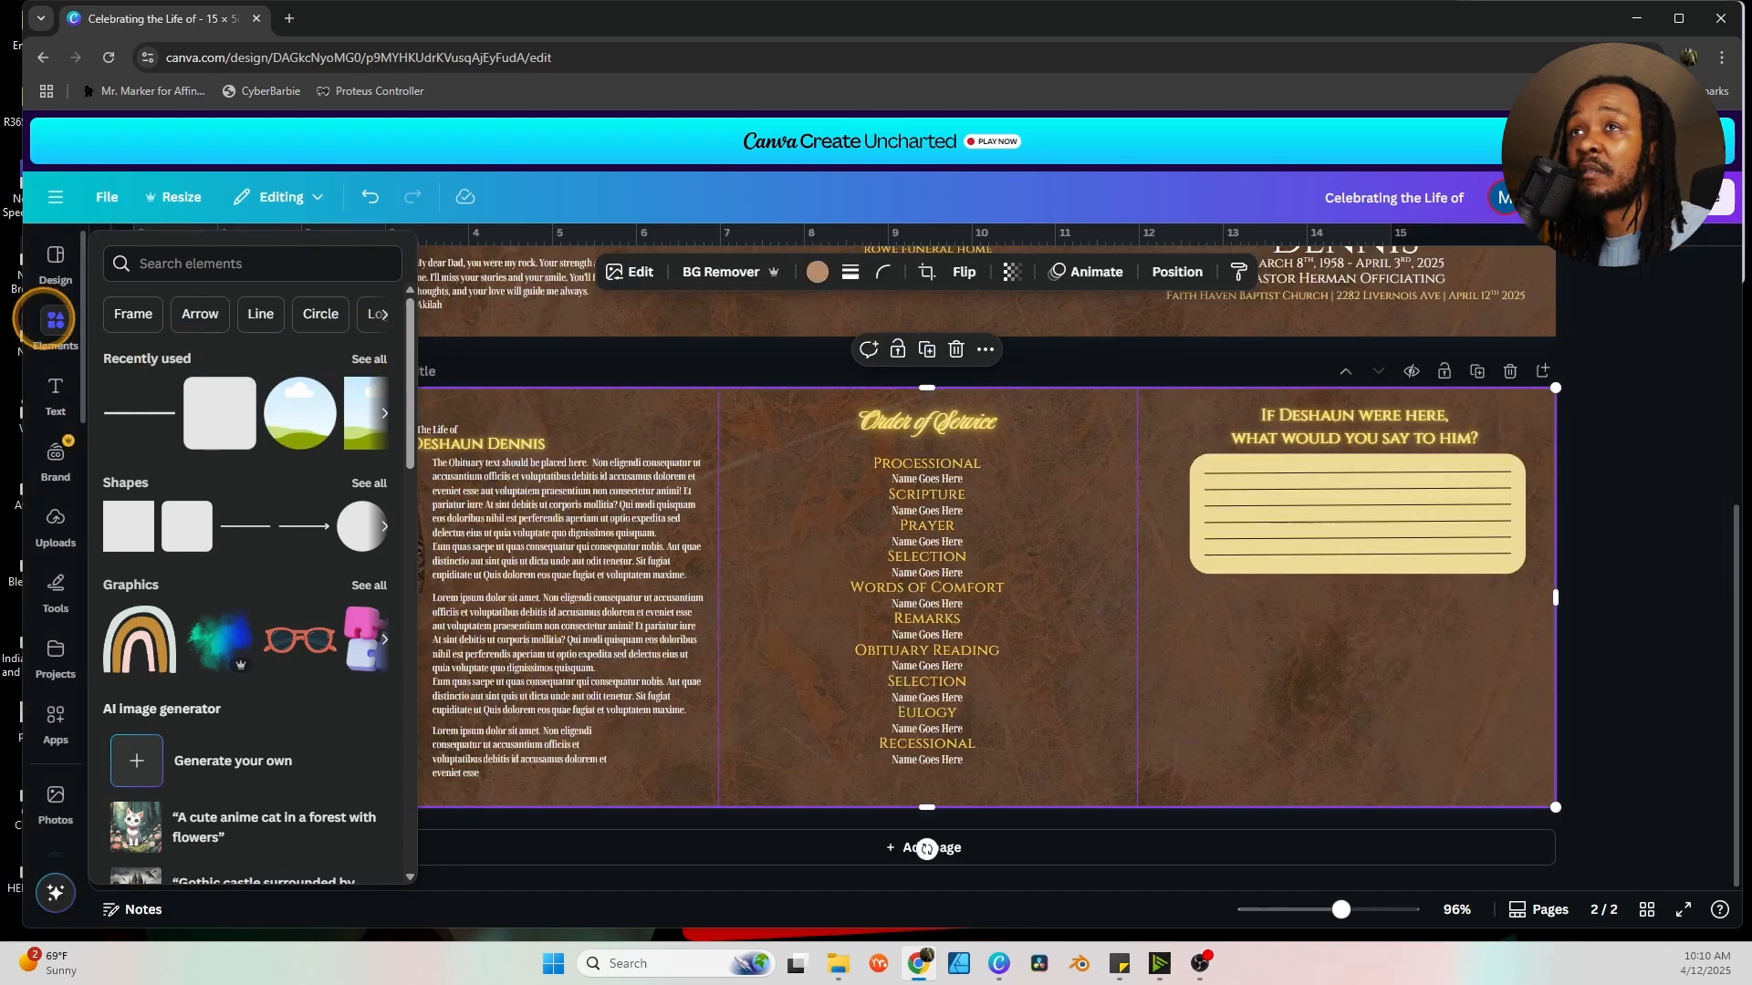
pyautogui.scroll(-6, 294, 452)
pyautogui.scroll(-8, 294, 460)
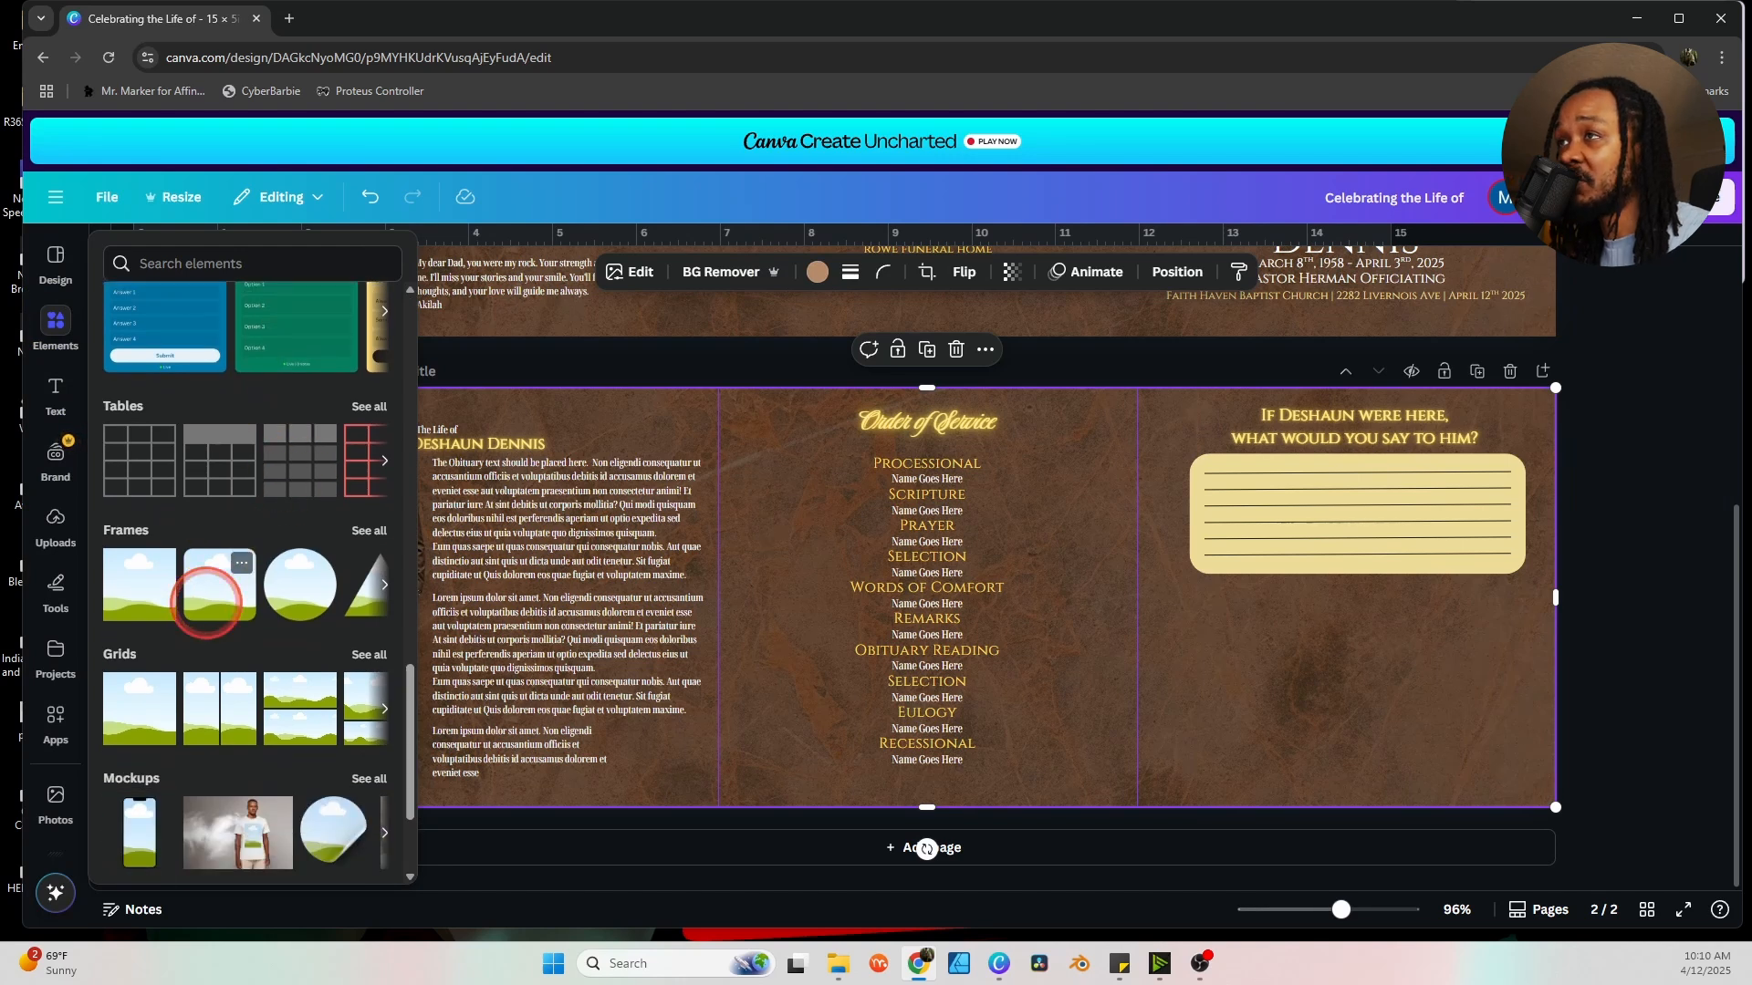
pyautogui.click(206, 602)
pyautogui.moveTo(849, 527); pyautogui.dragTo(1306, 654)
pyautogui.click(1205, 556)
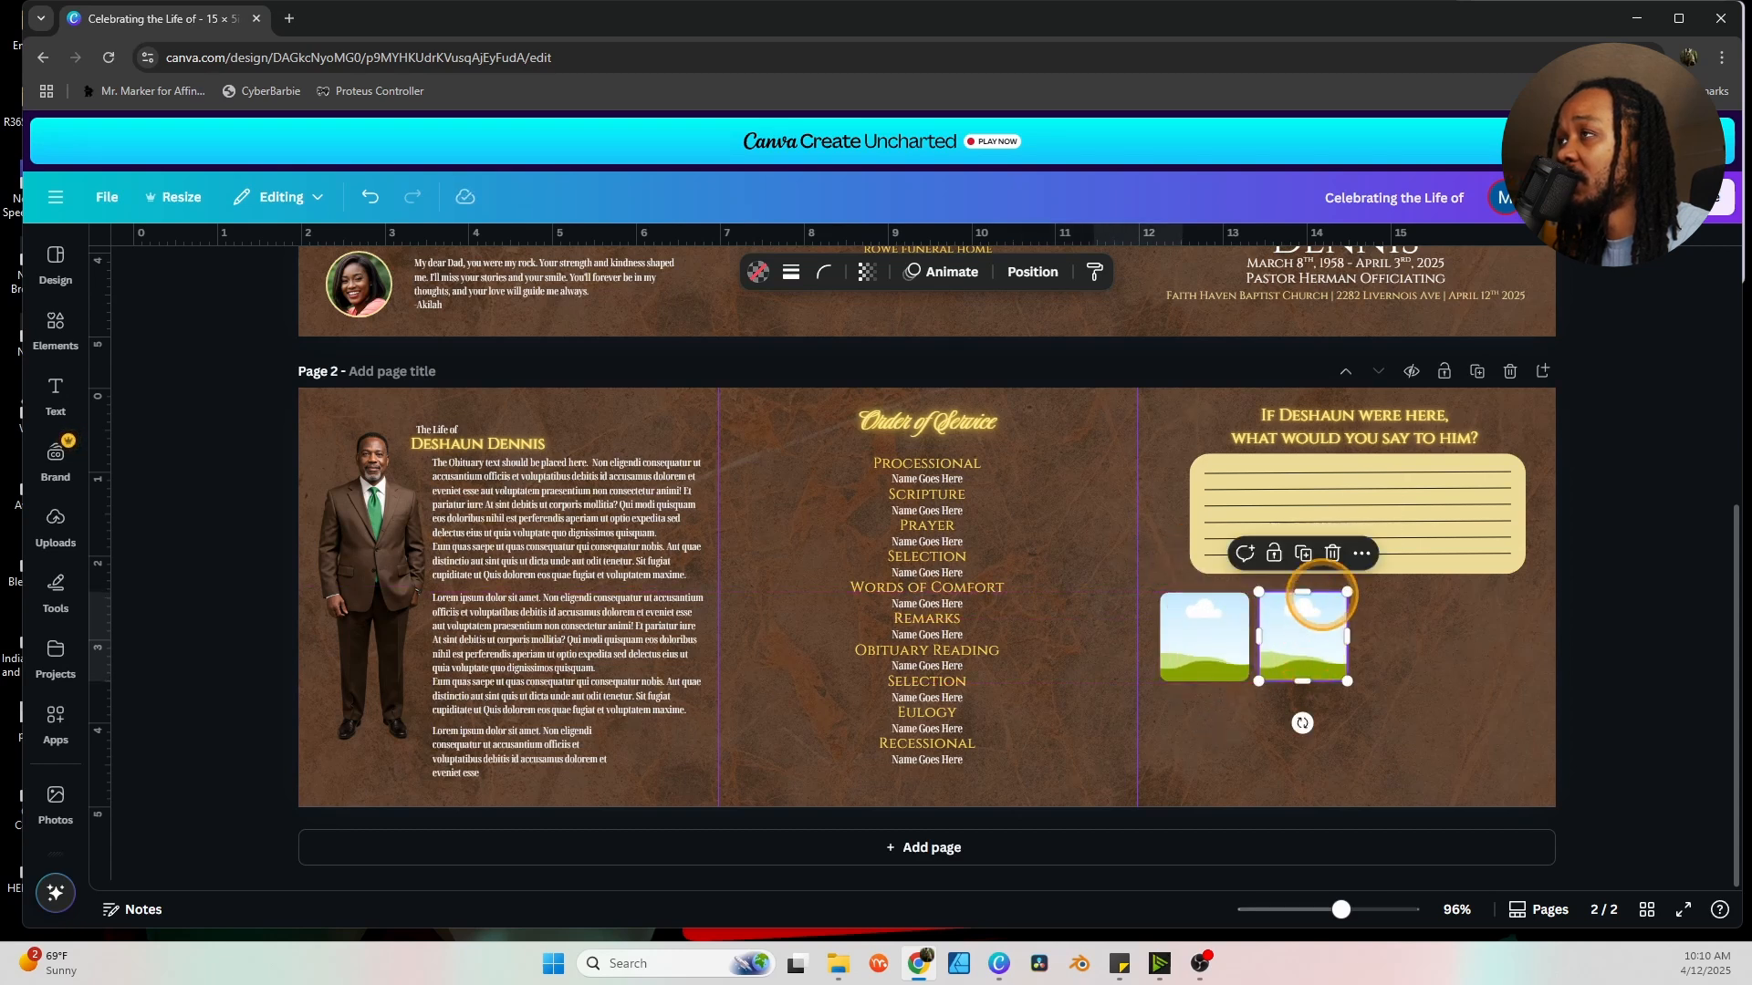
pyautogui.click(1303, 553)
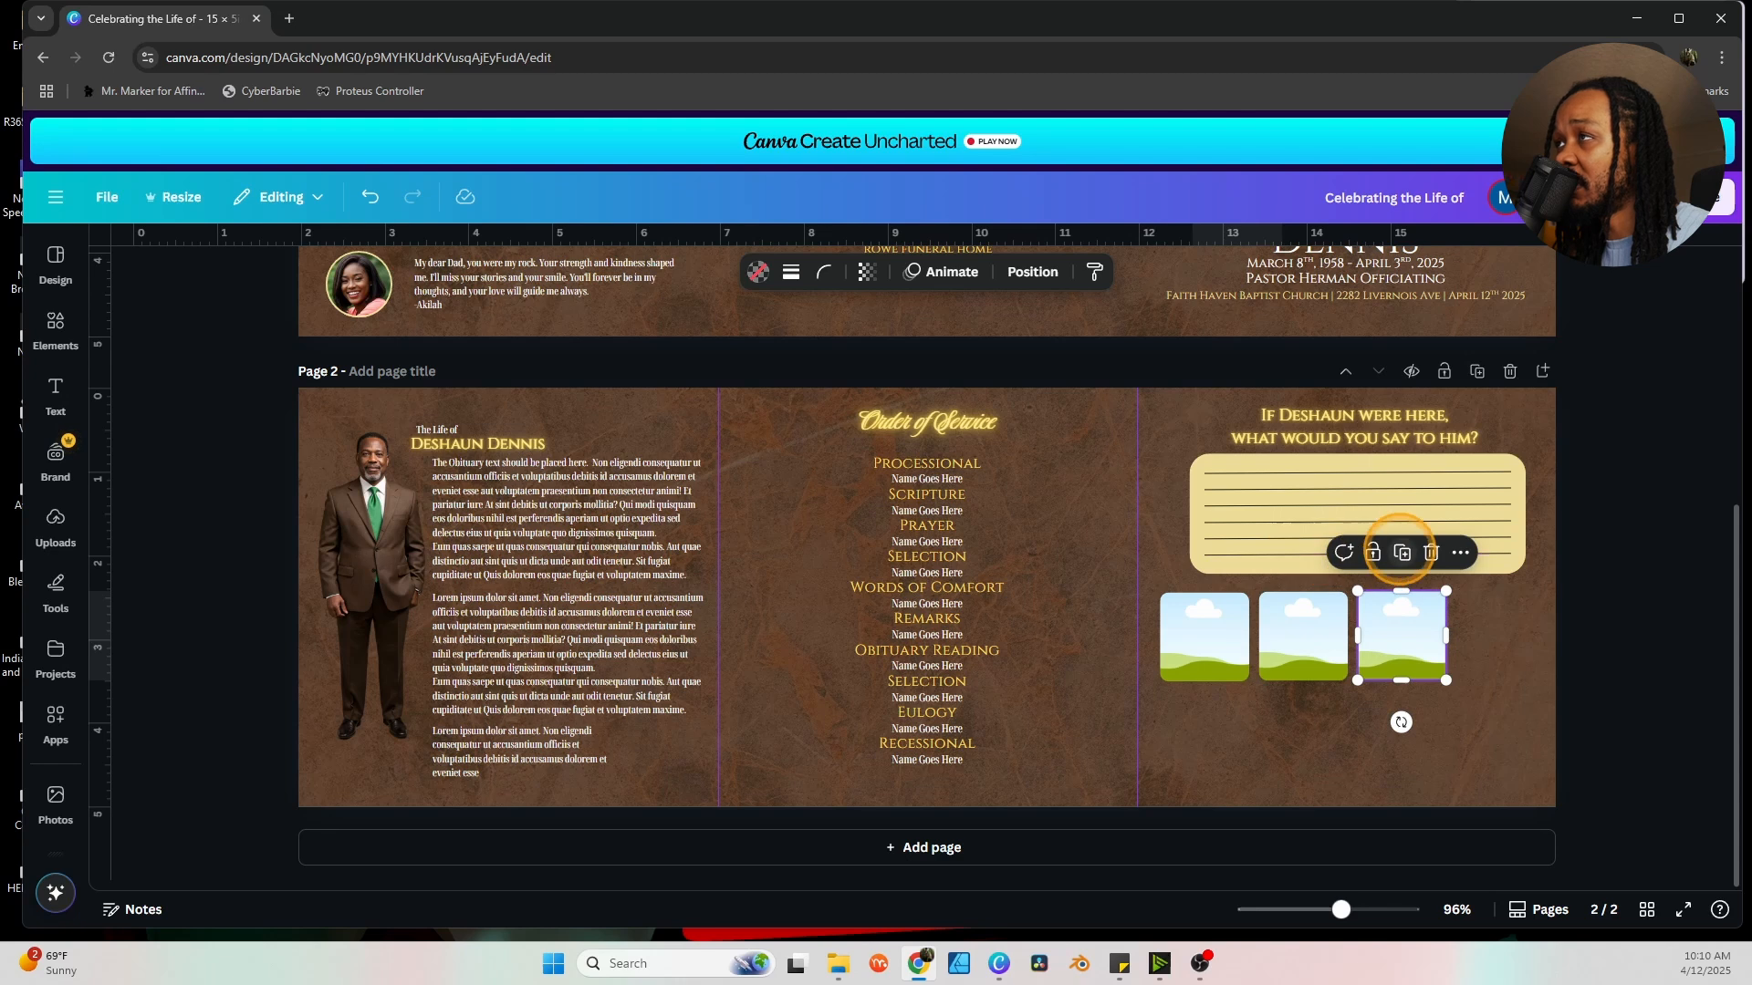
pyautogui.click(1402, 553)
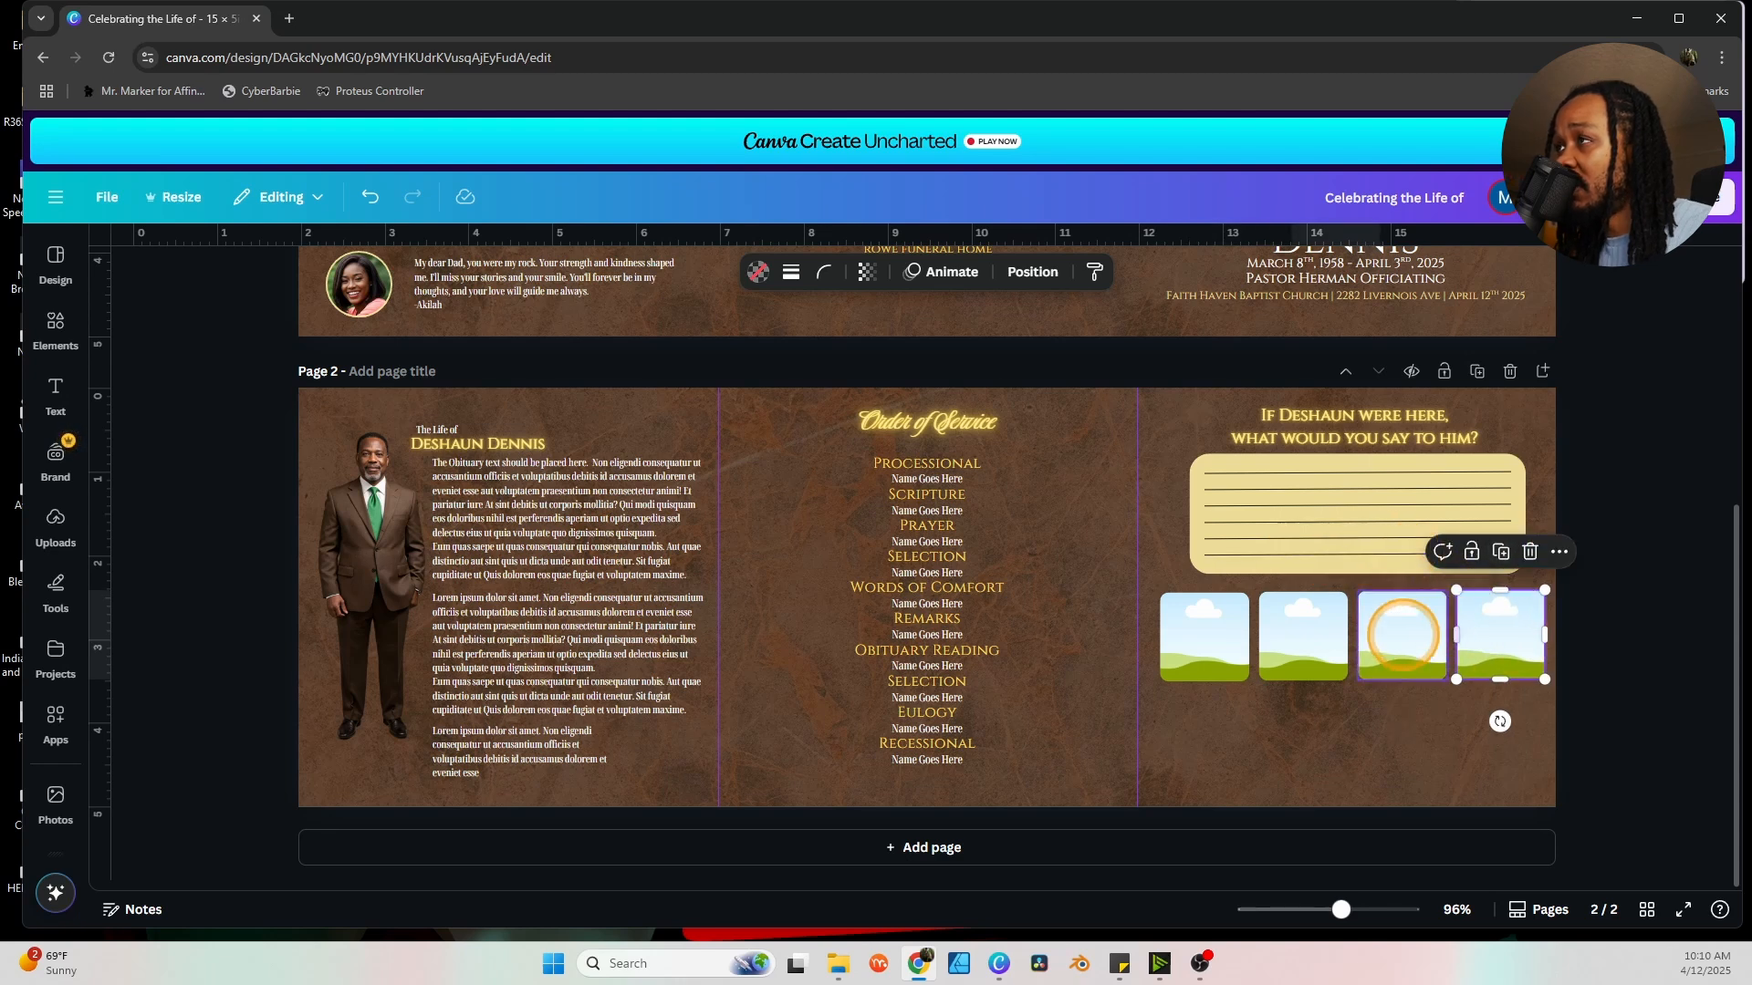
# Duplicate the row of four frames below the first and align all eight.
pyautogui.keyDown('shift'); pyautogui.click(1398, 633); pyautogui.keyUp('shift')
pyautogui.keyDown('shift'); pyautogui.click(1302, 629); pyautogui.keyUp('shift')
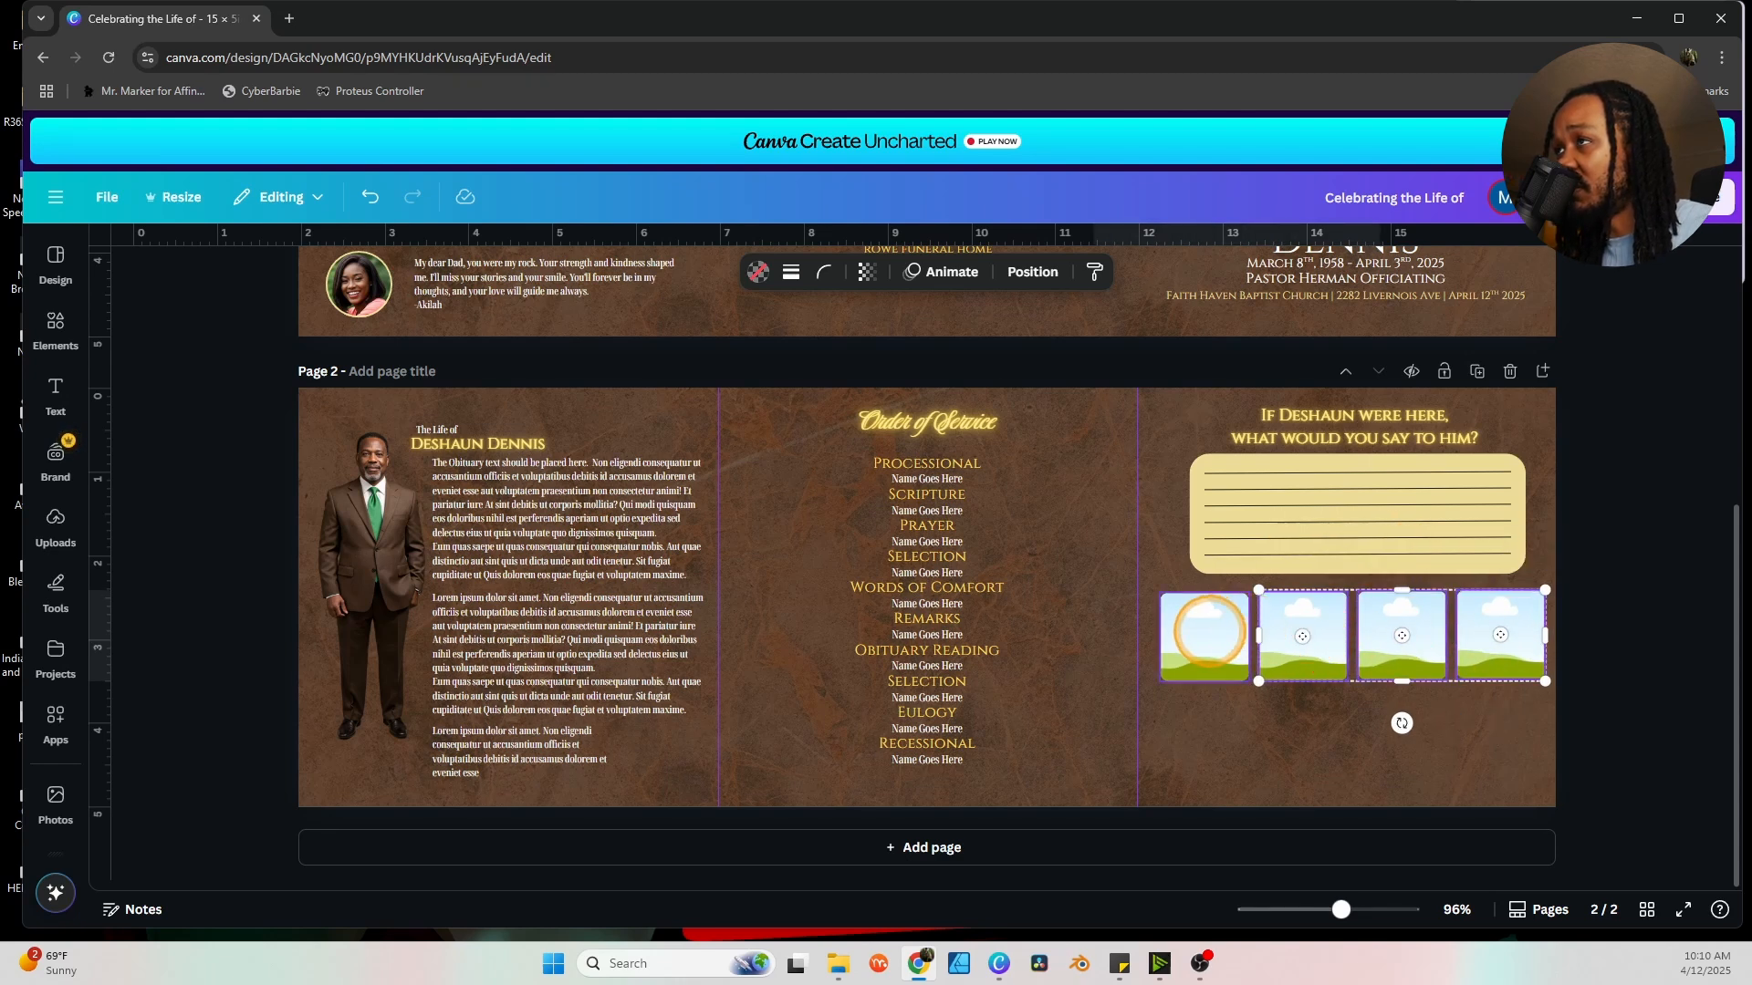
pyautogui.keyDown('shift'); pyautogui.click(1204, 630); pyautogui.keyUp('shift')
pyautogui.click(1396, 551)
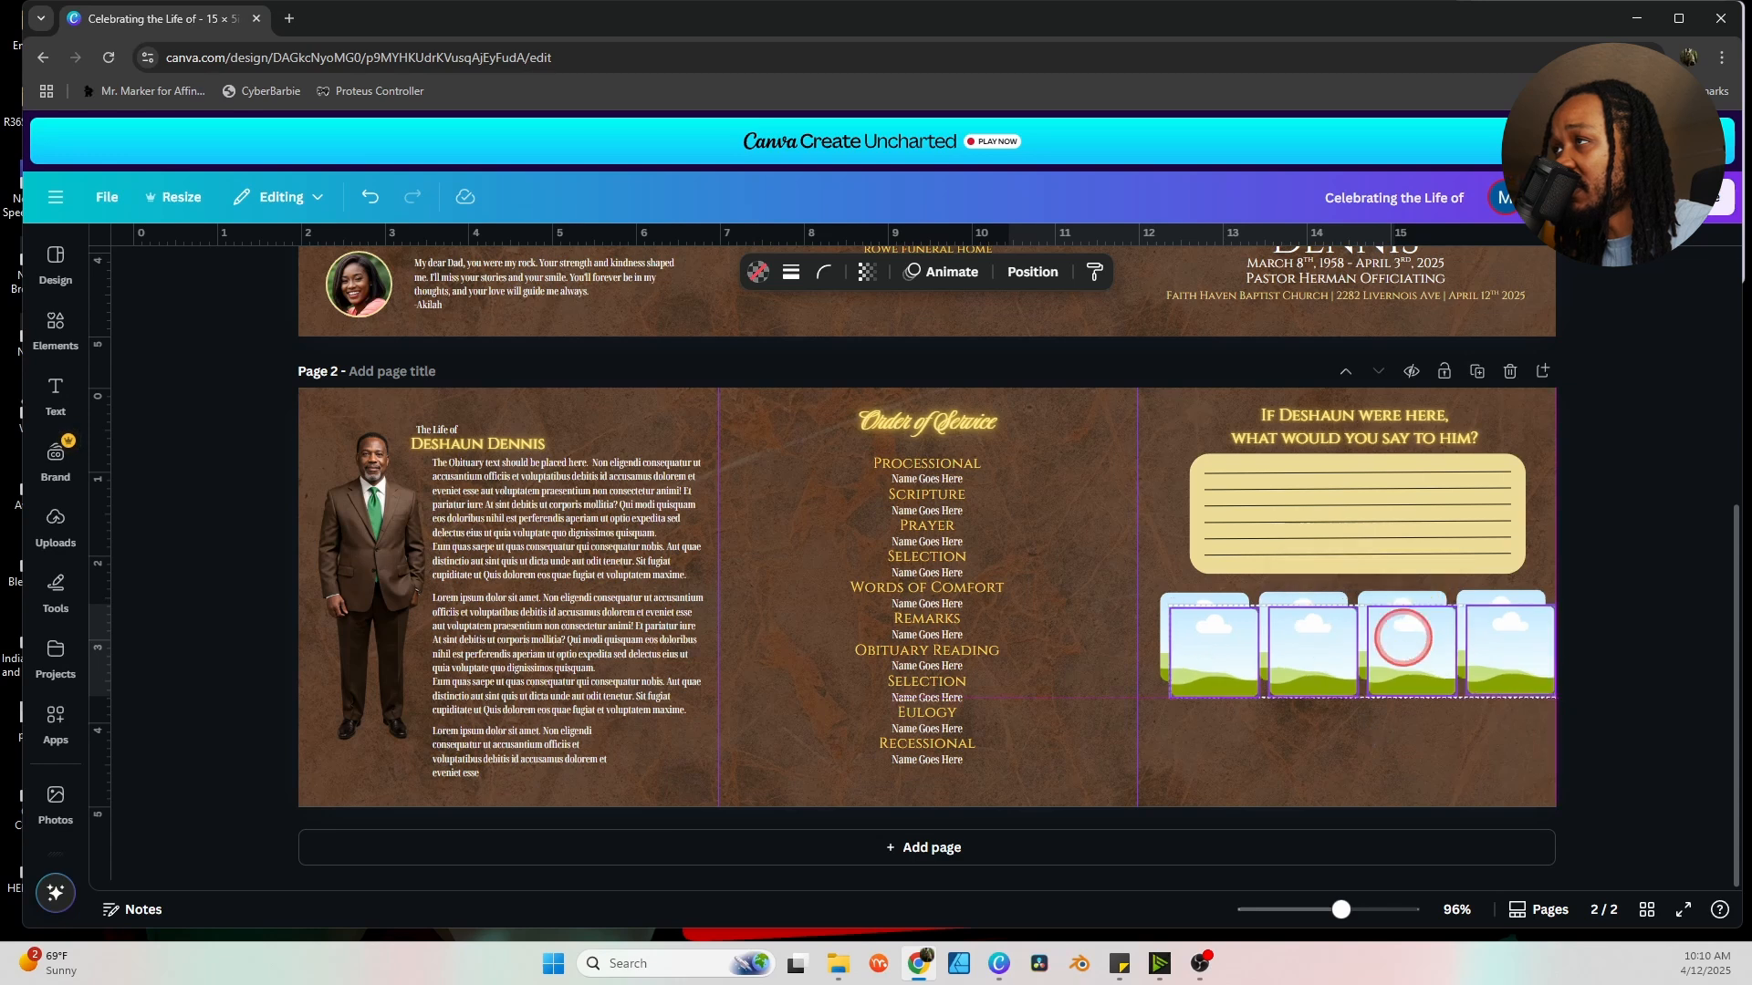
pyautogui.moveTo(1402, 636); pyautogui.dragTo(1394, 713)
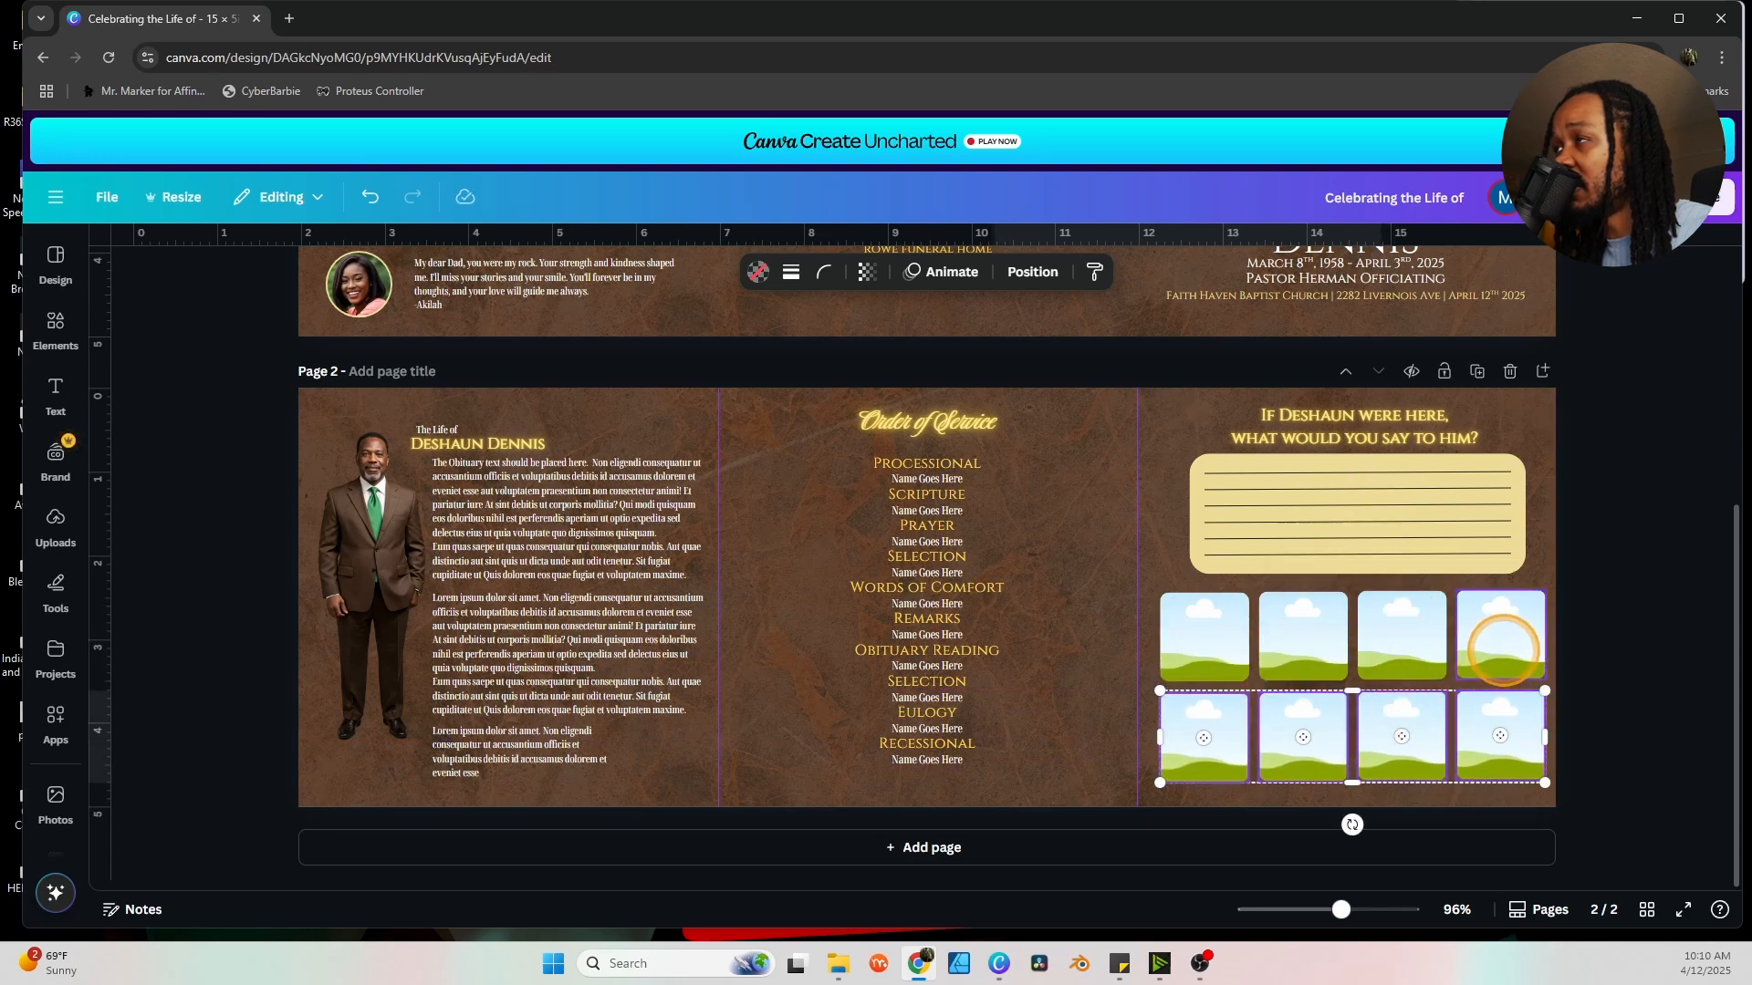
pyautogui.keyDown('shift'); pyautogui.click(1502, 639); pyautogui.keyUp('shift')
pyautogui.keyDown('shift'); pyautogui.click(1390, 627); pyautogui.keyUp('shift')
pyautogui.keyDown('shift'); pyautogui.click(1312, 635); pyautogui.keyUp('shift')
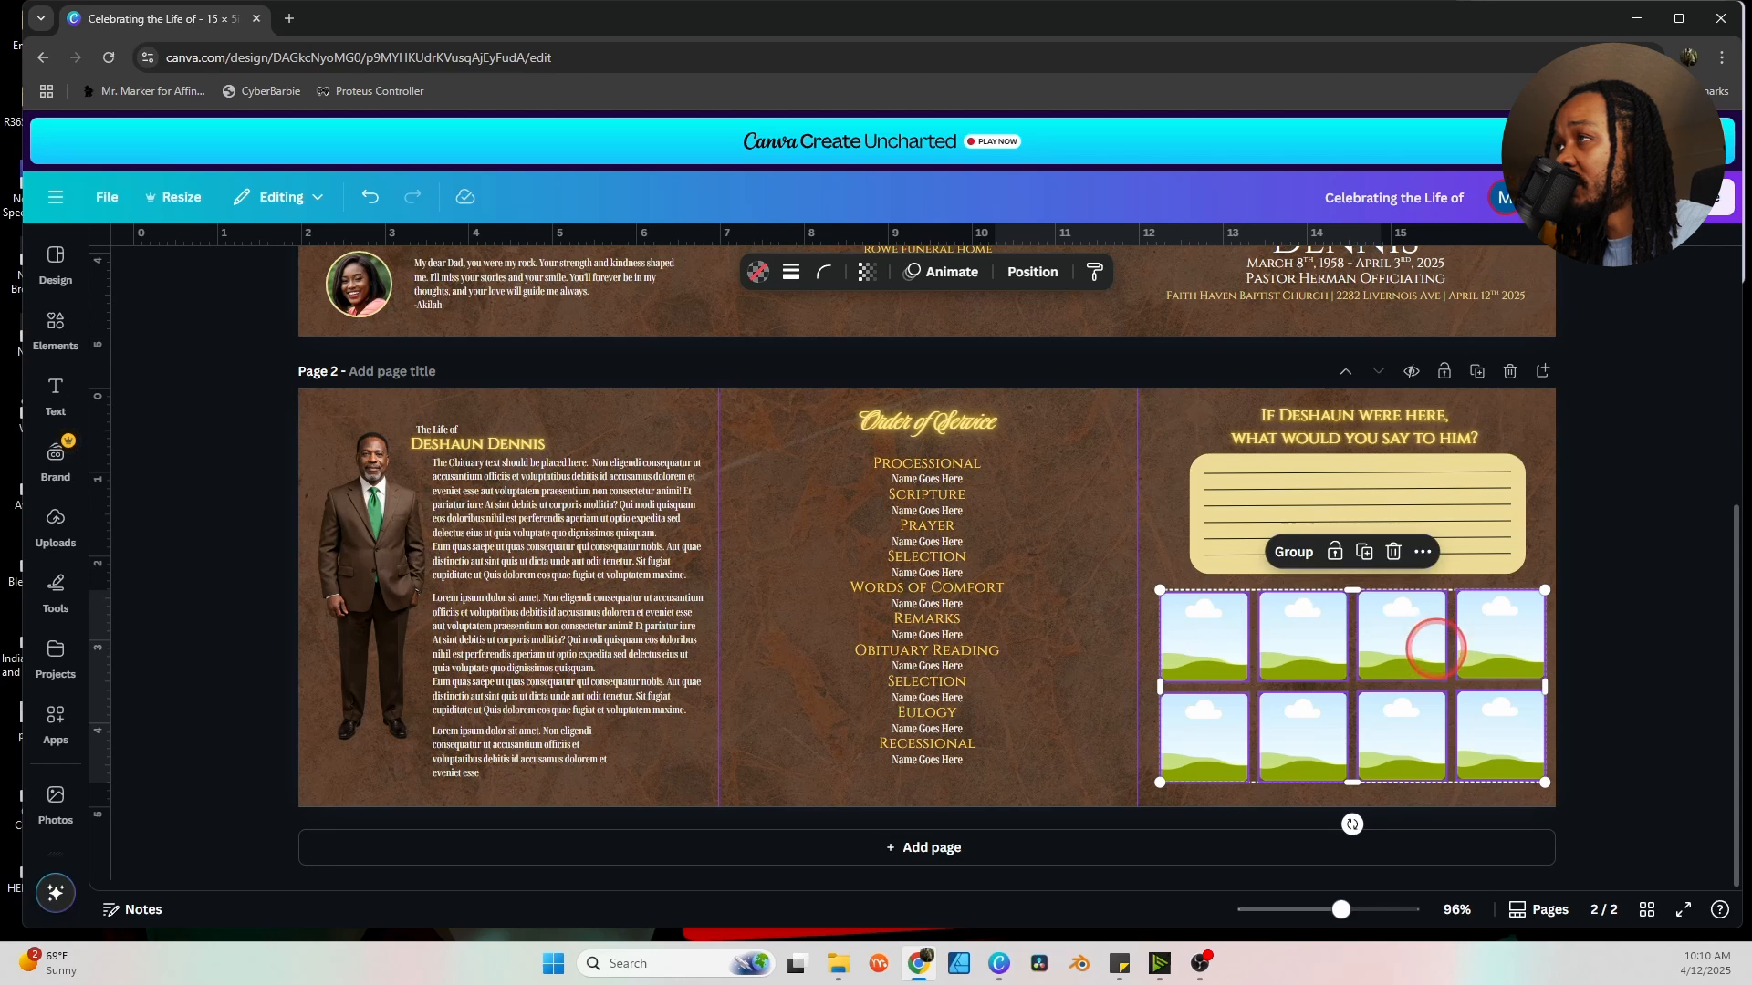
pyautogui.moveTo(1427, 645); pyautogui.dragTo(1424, 644)
pyautogui.click(1639, 634)
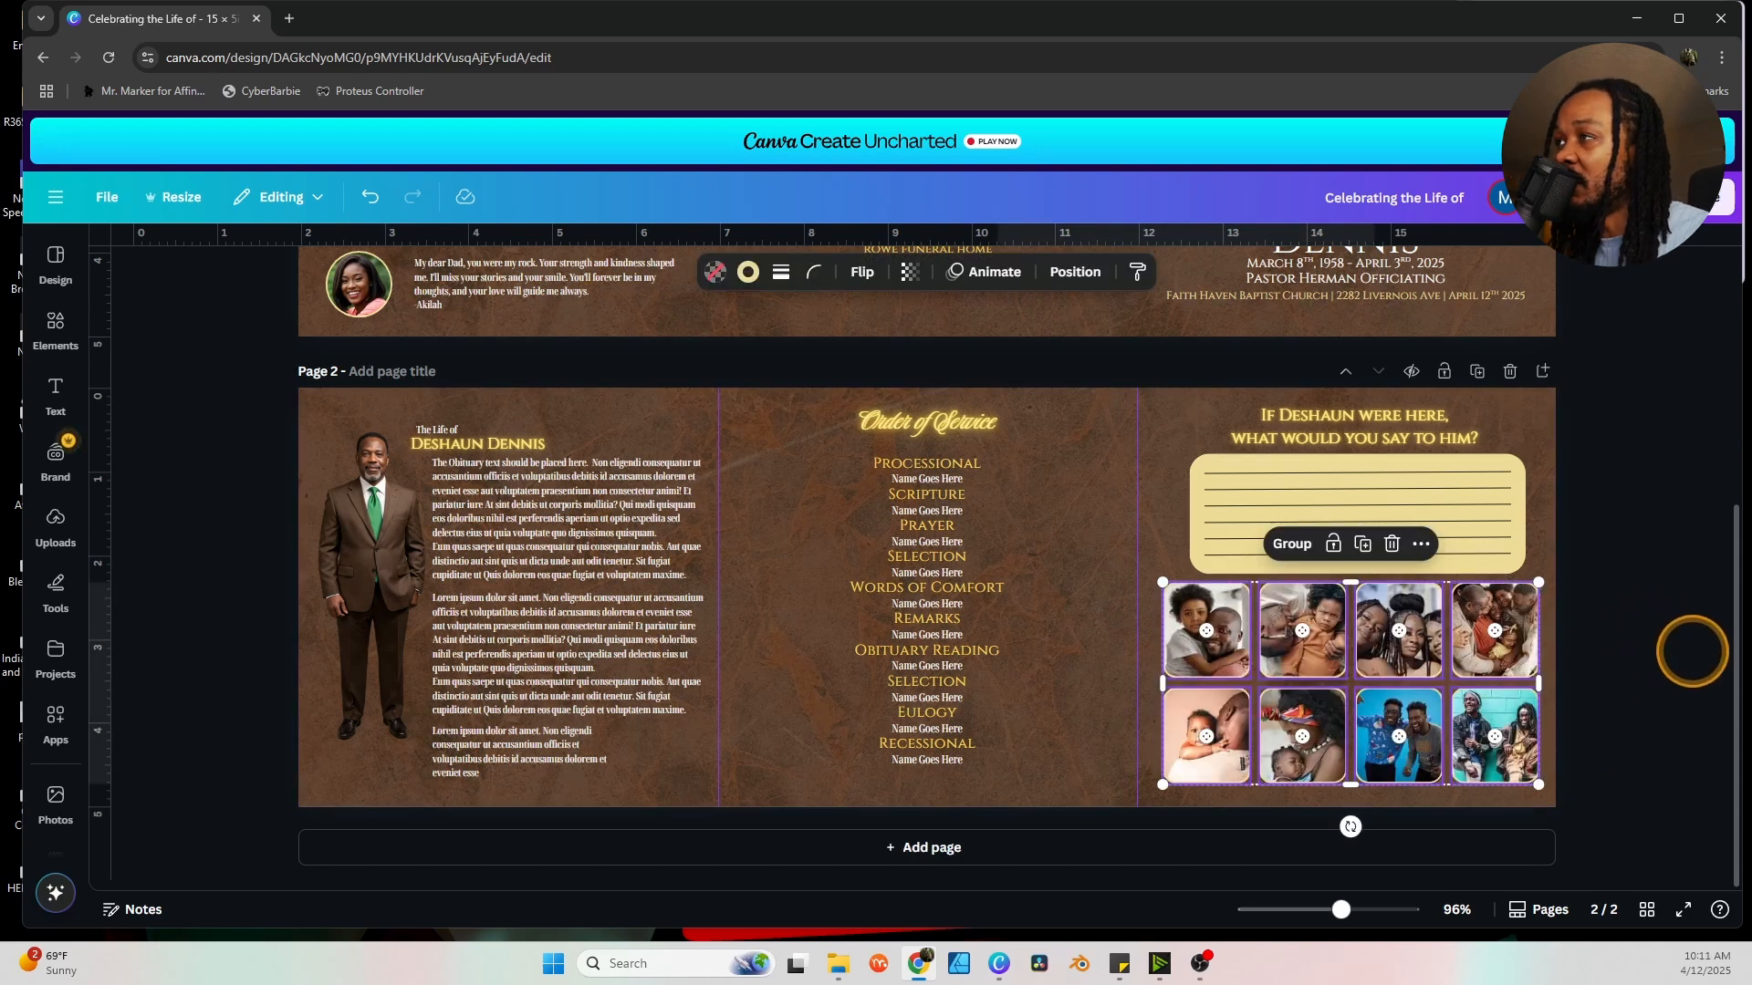
# Nudge the eight-photo grid slightly into position beneath the lined gold note box.
pyautogui.click(1693, 652)
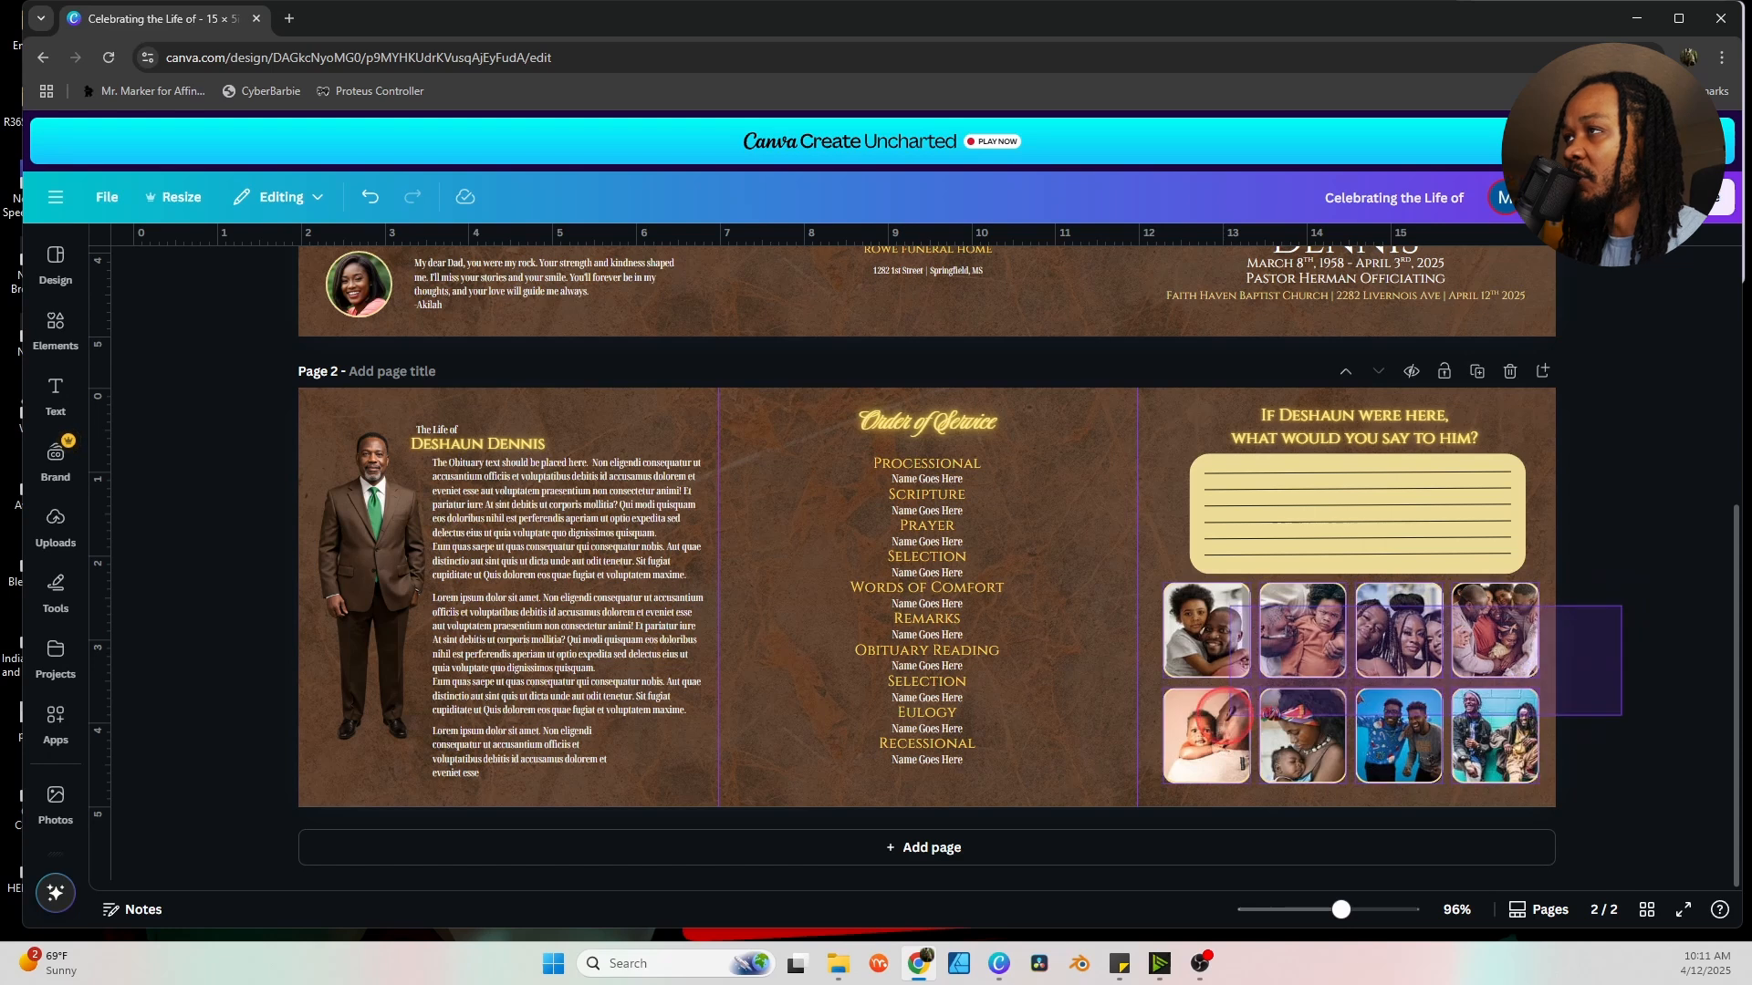
pyautogui.moveTo(1209, 733); pyautogui.dragTo(1206, 736)
pyautogui.click(1600, 636)
# Scroll between Page 1 and Page 2 to review the filled gallery, then open side panel menus.
pyautogui.scroll(5, 1588, 657)
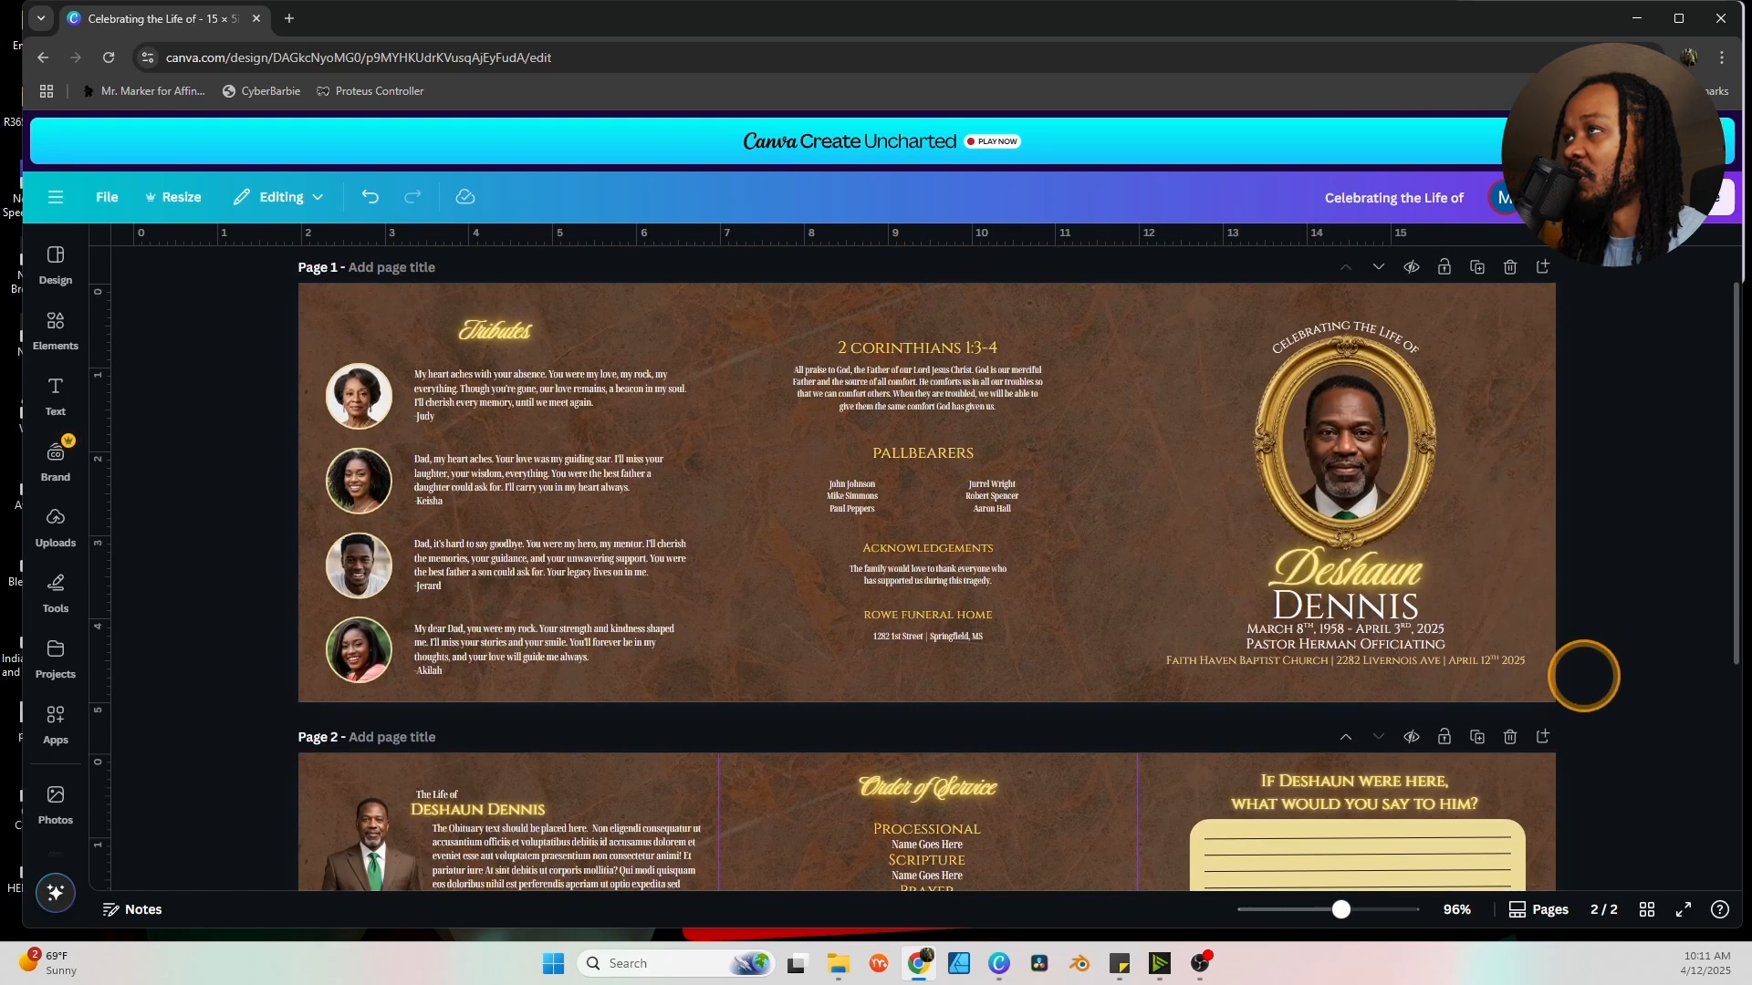
pyautogui.scroll(-4, 1584, 675)
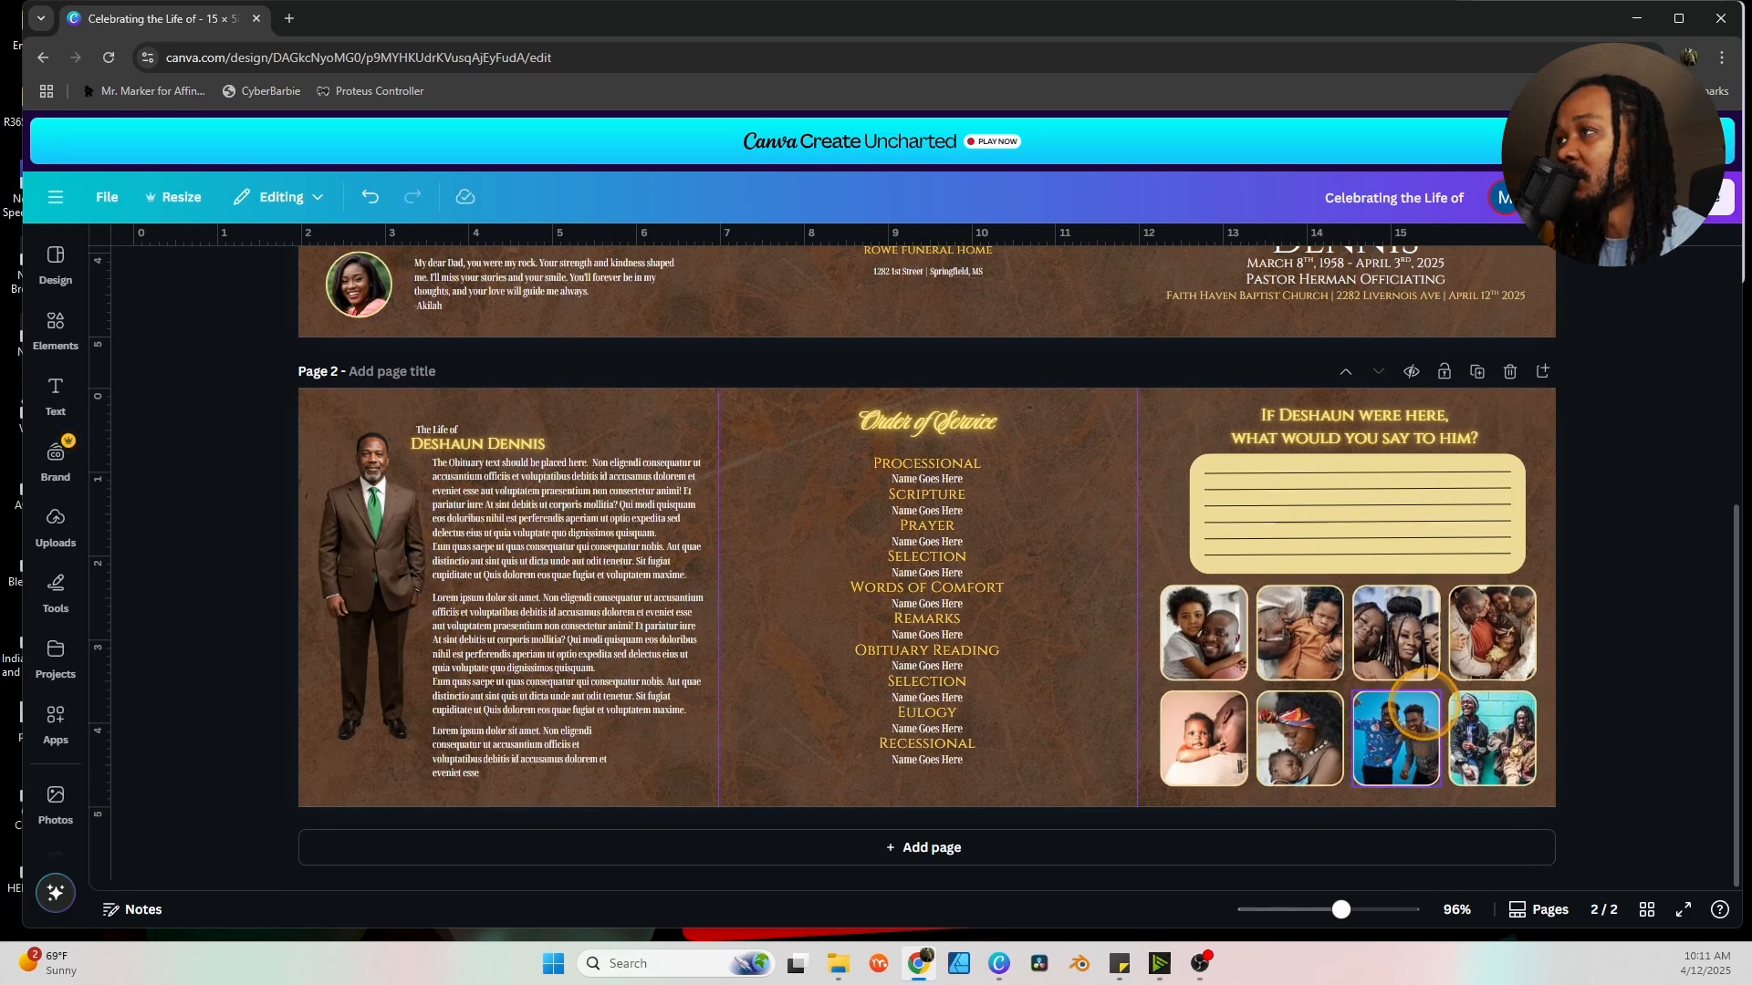
pyautogui.scroll(5, 1409, 638)
pyautogui.scroll(-5, 1433, 694)
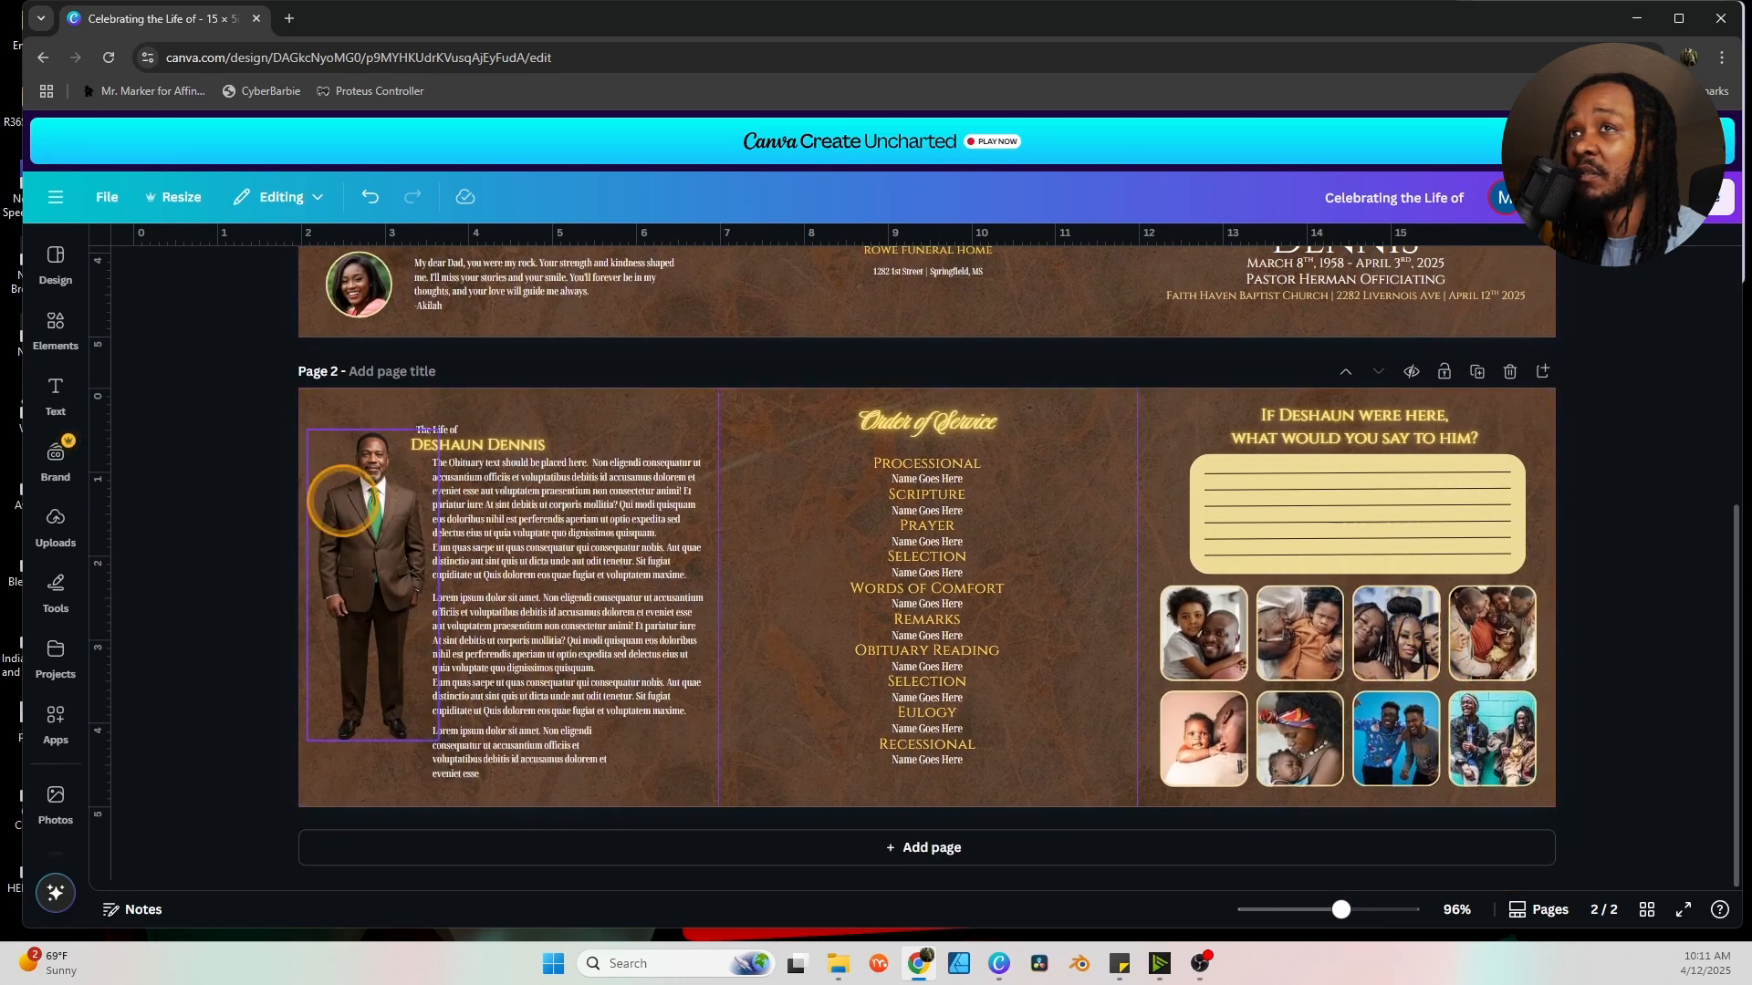
pyautogui.click(56, 326)
pyautogui.click(56, 392)
# Add the yellow roses image from Obituary Template Resources and erase its white background.
pyautogui.click(56, 525)
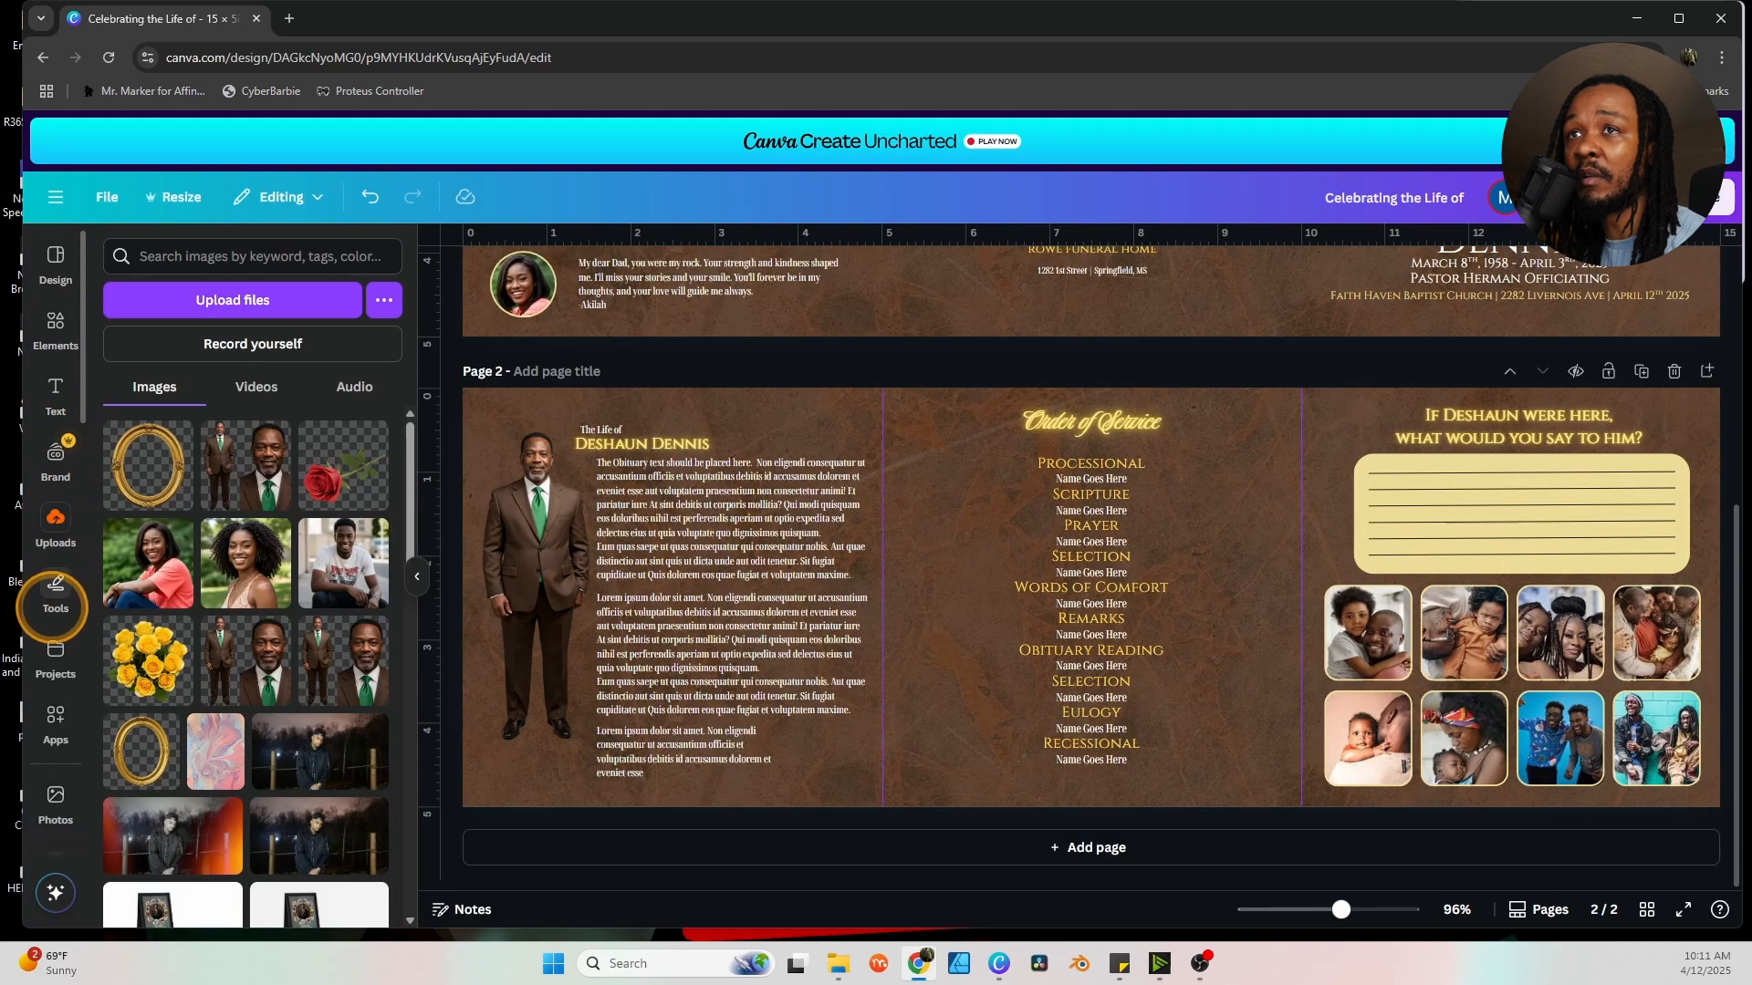
pyautogui.click(56, 653)
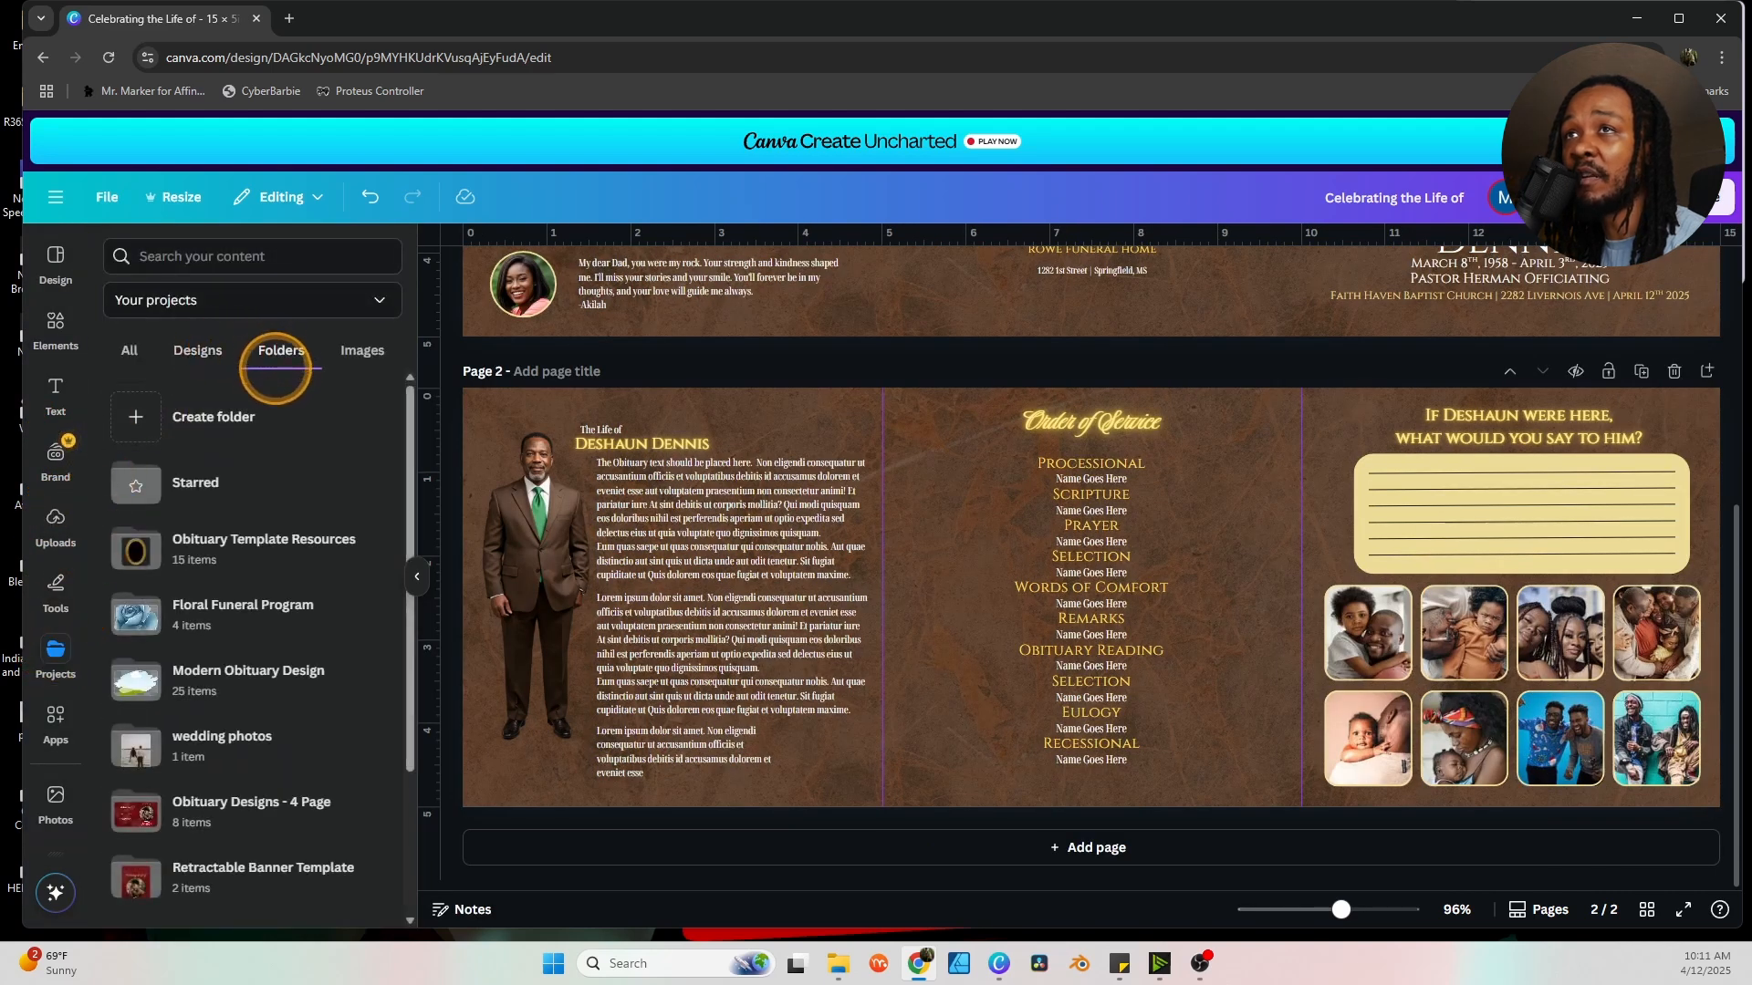
pyautogui.click(203, 539)
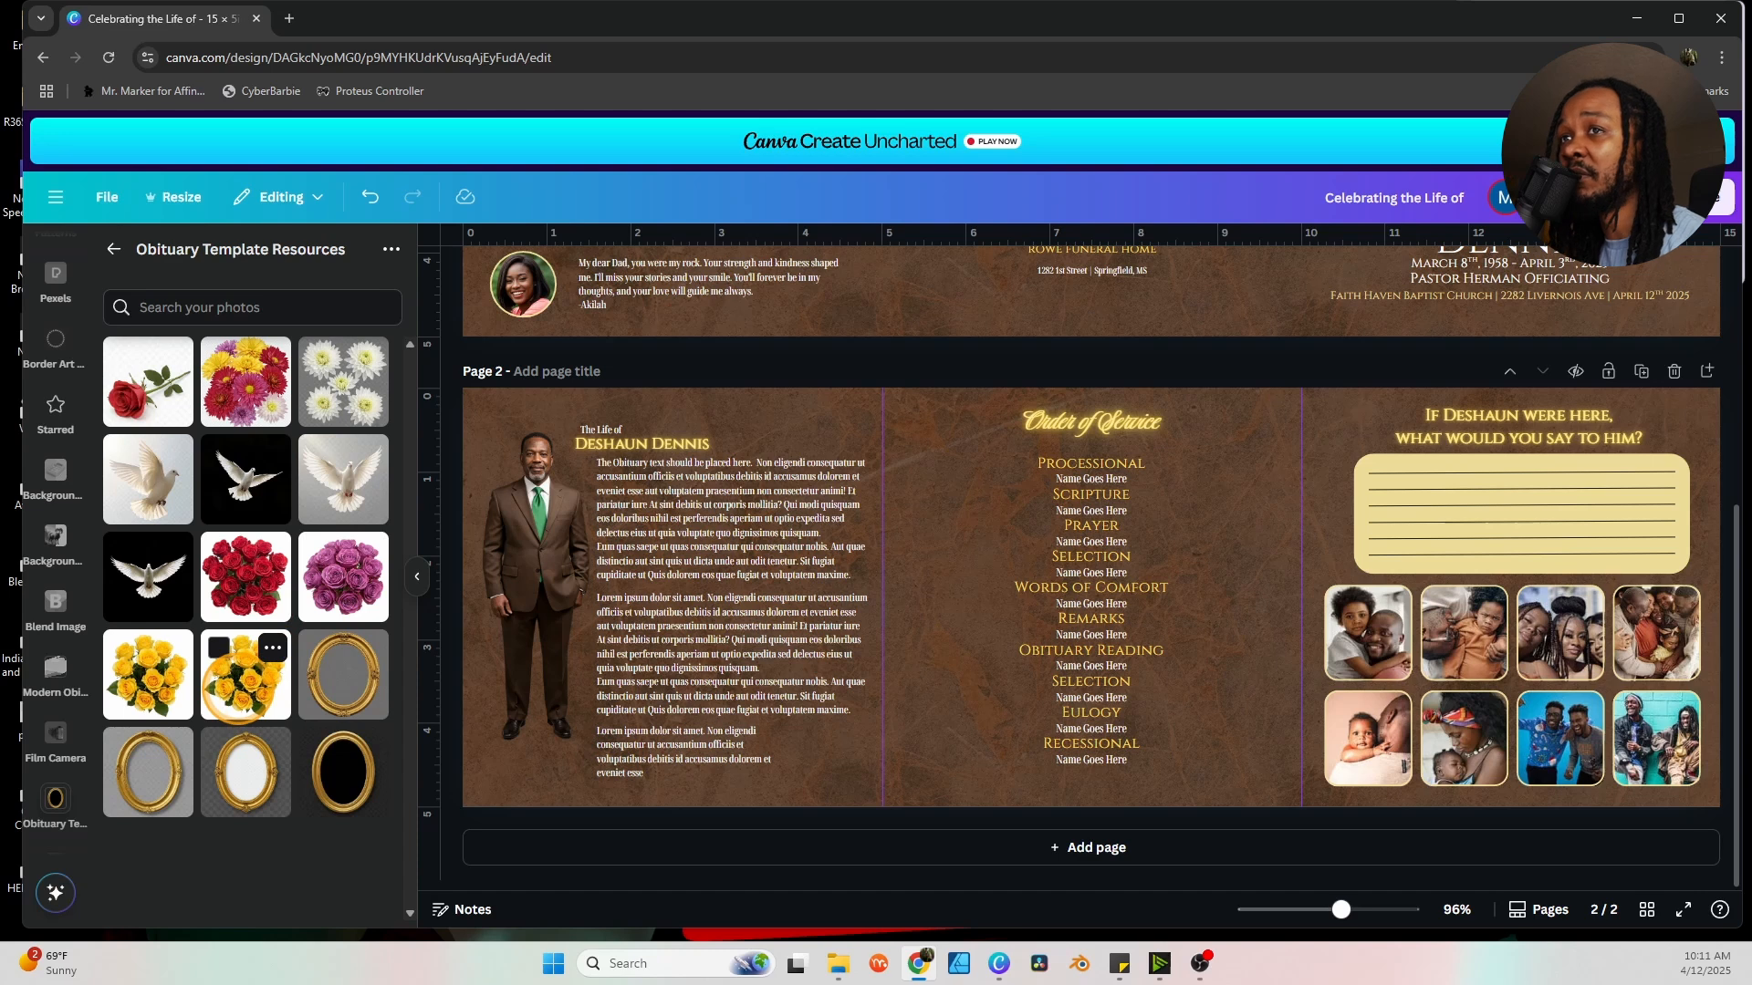
pyautogui.click(146, 675)
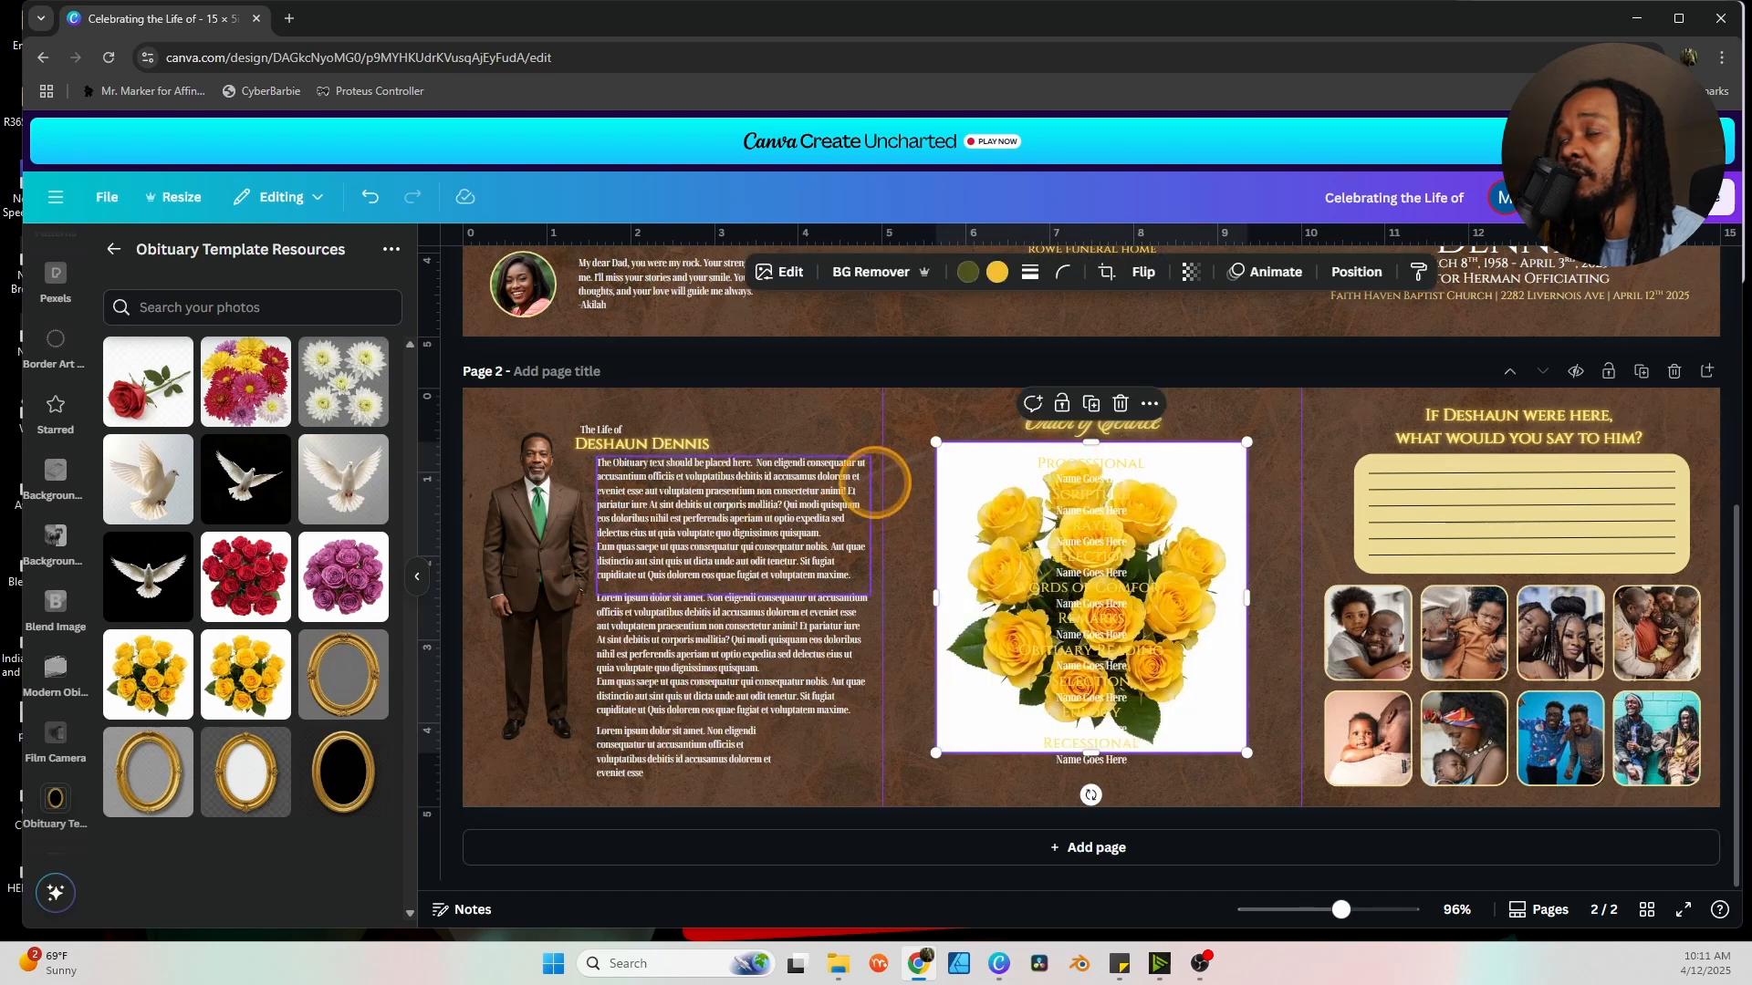
pyautogui.moveTo(958, 469); pyautogui.dragTo(921, 525)
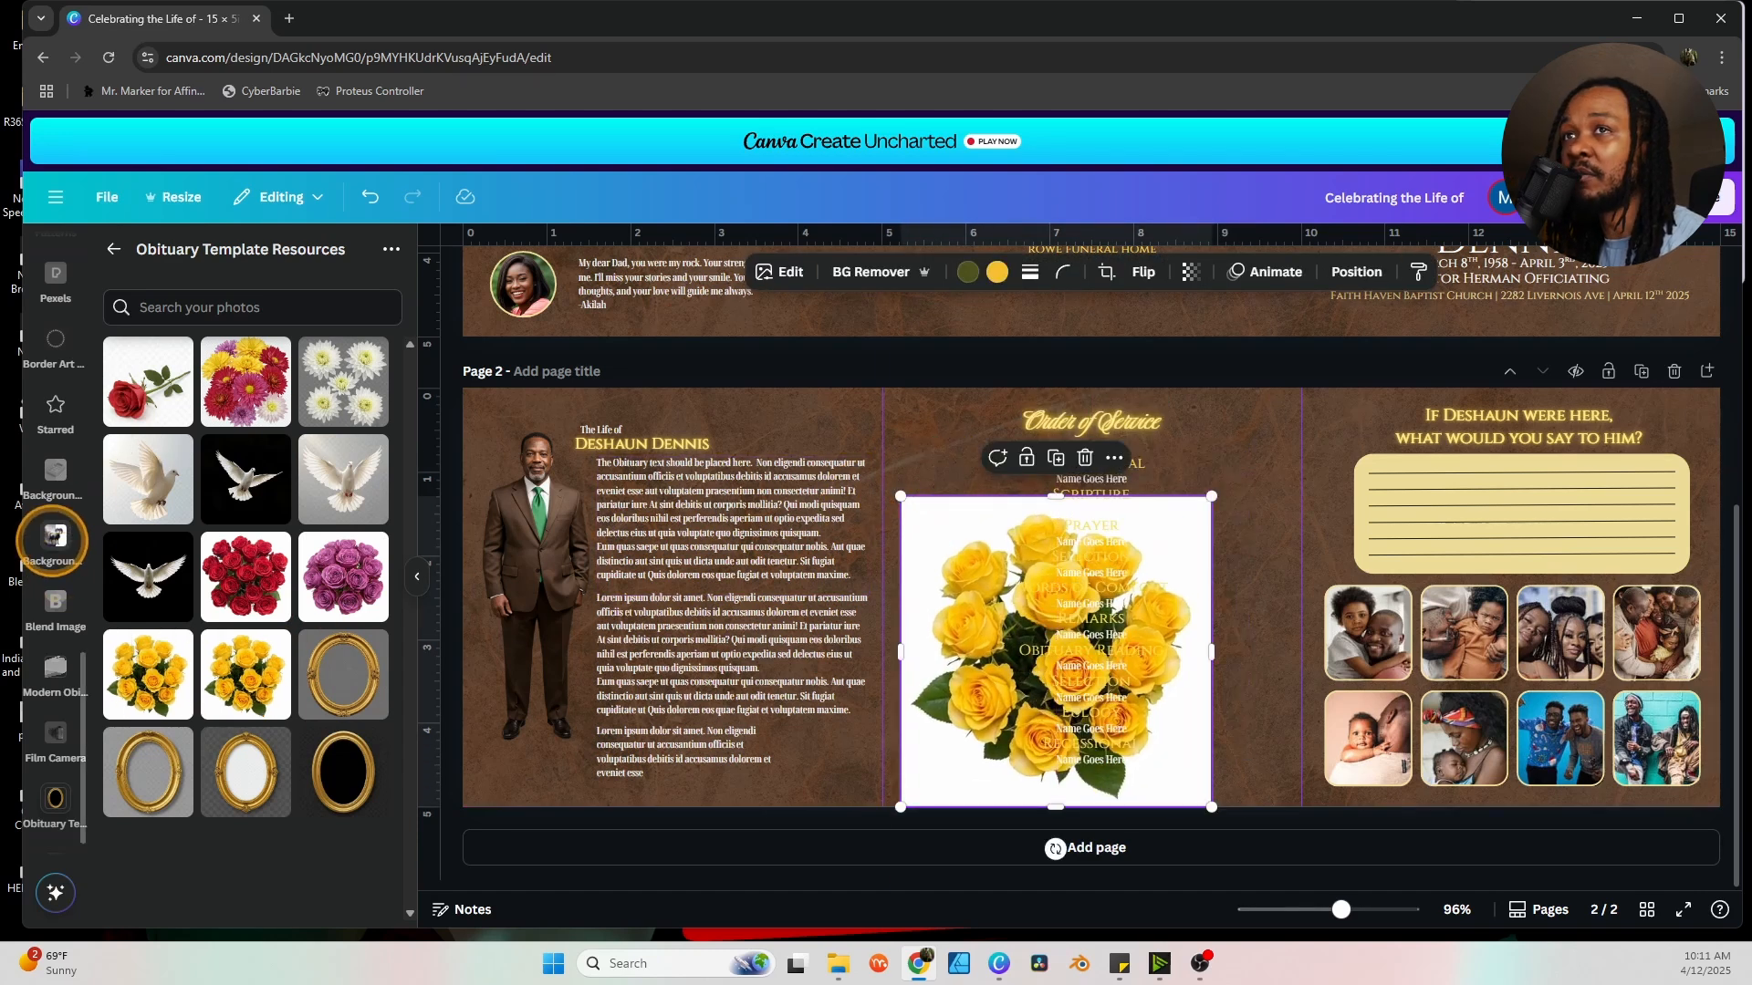
pyautogui.click(54, 474)
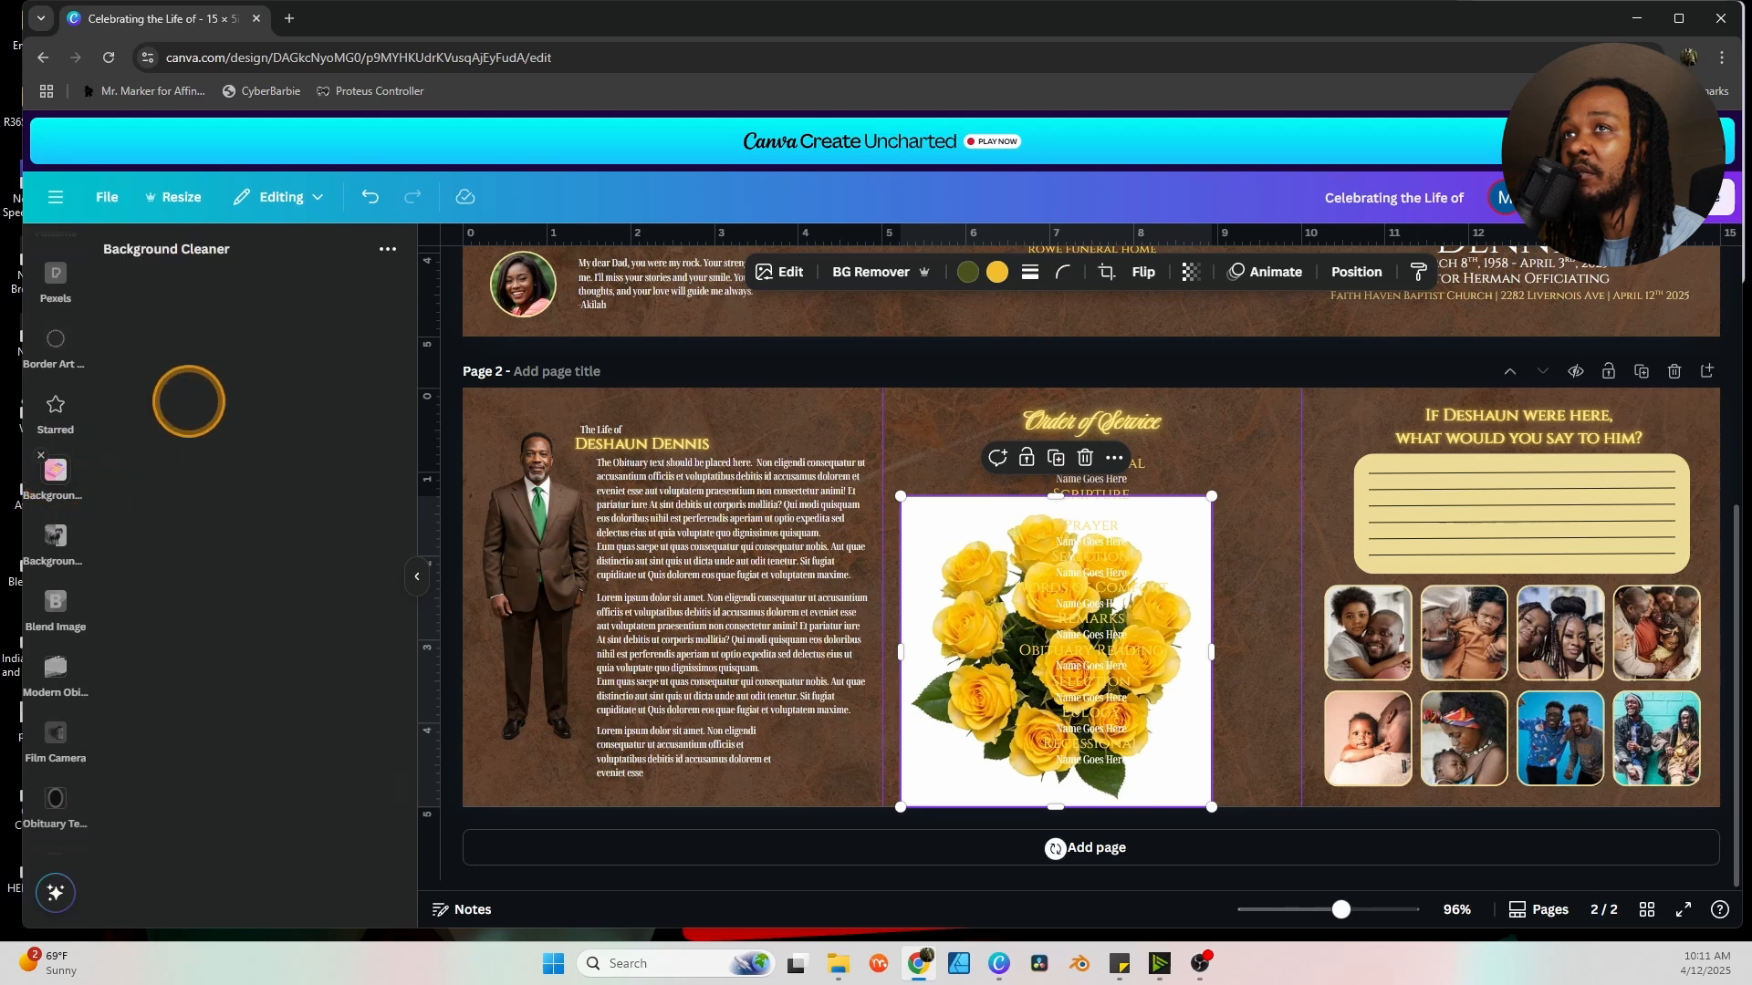
pyautogui.click(260, 516)
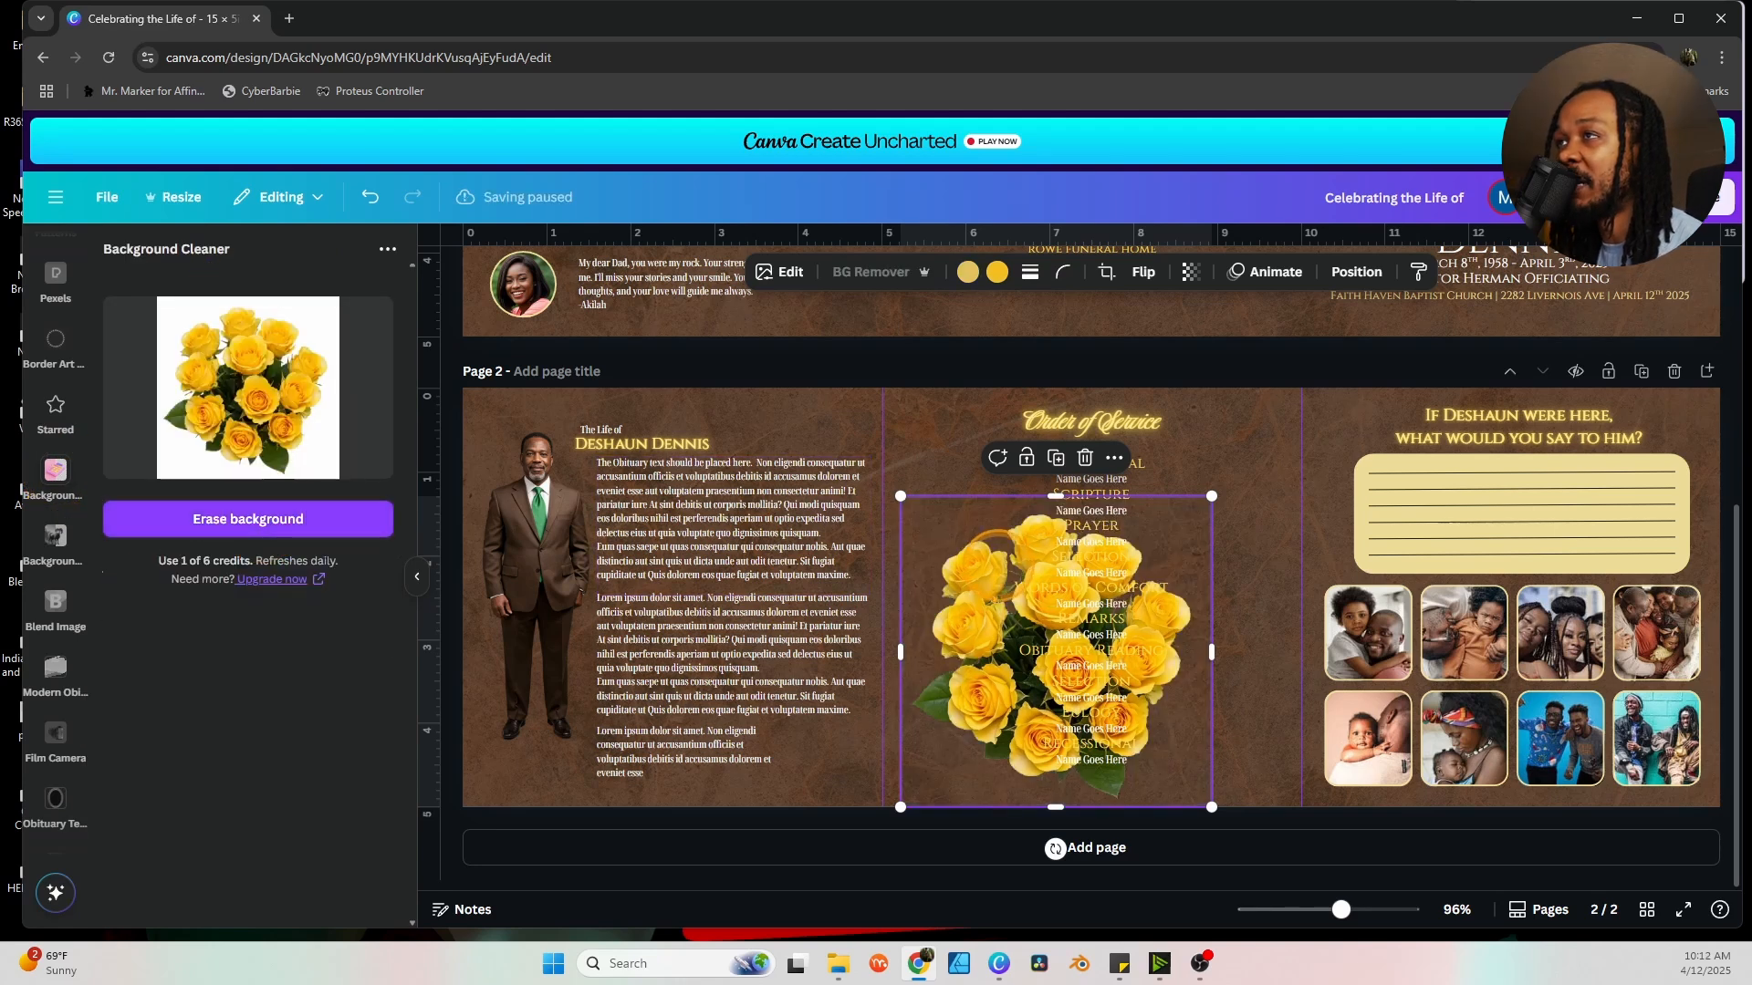
# Resize the roses small and place them at the bottom of the Order of Service panel.
pyautogui.moveTo(990, 558); pyautogui.dragTo(863, 649)
pyautogui.moveTo(1085, 588); pyautogui.dragTo(1016, 639)
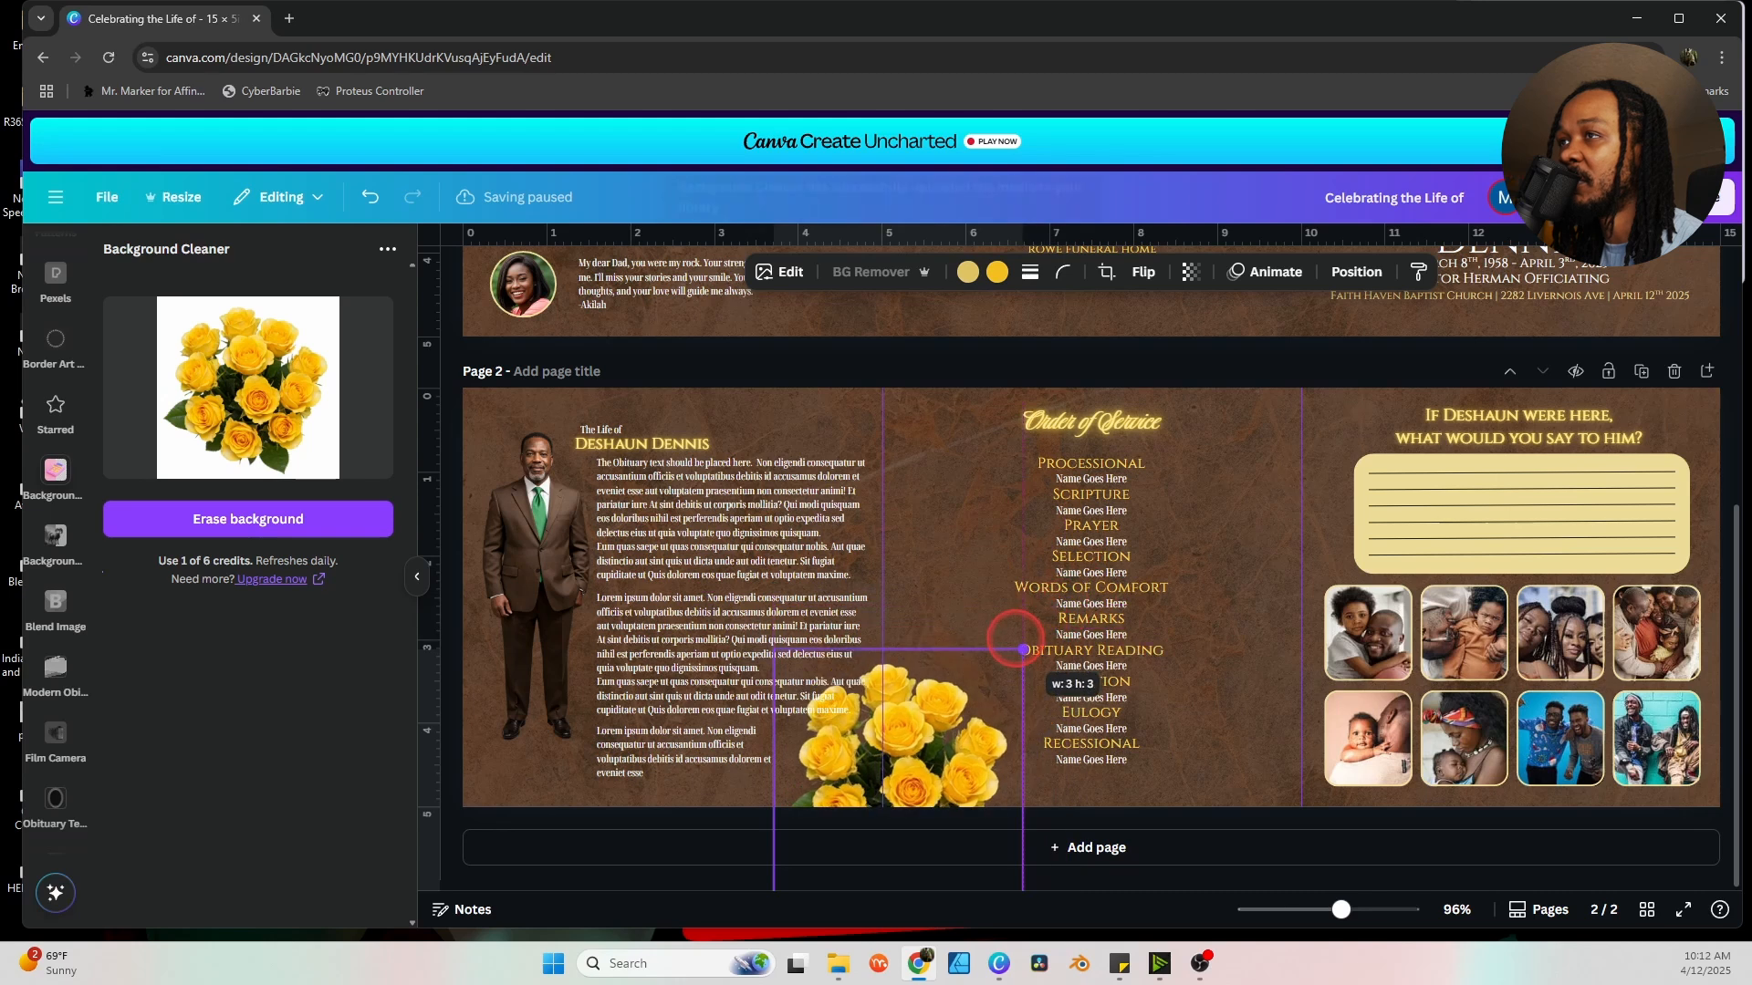
pyautogui.moveTo(949, 695); pyautogui.dragTo(1075, 673)
pyautogui.moveTo(1001, 731); pyautogui.dragTo(987, 741)
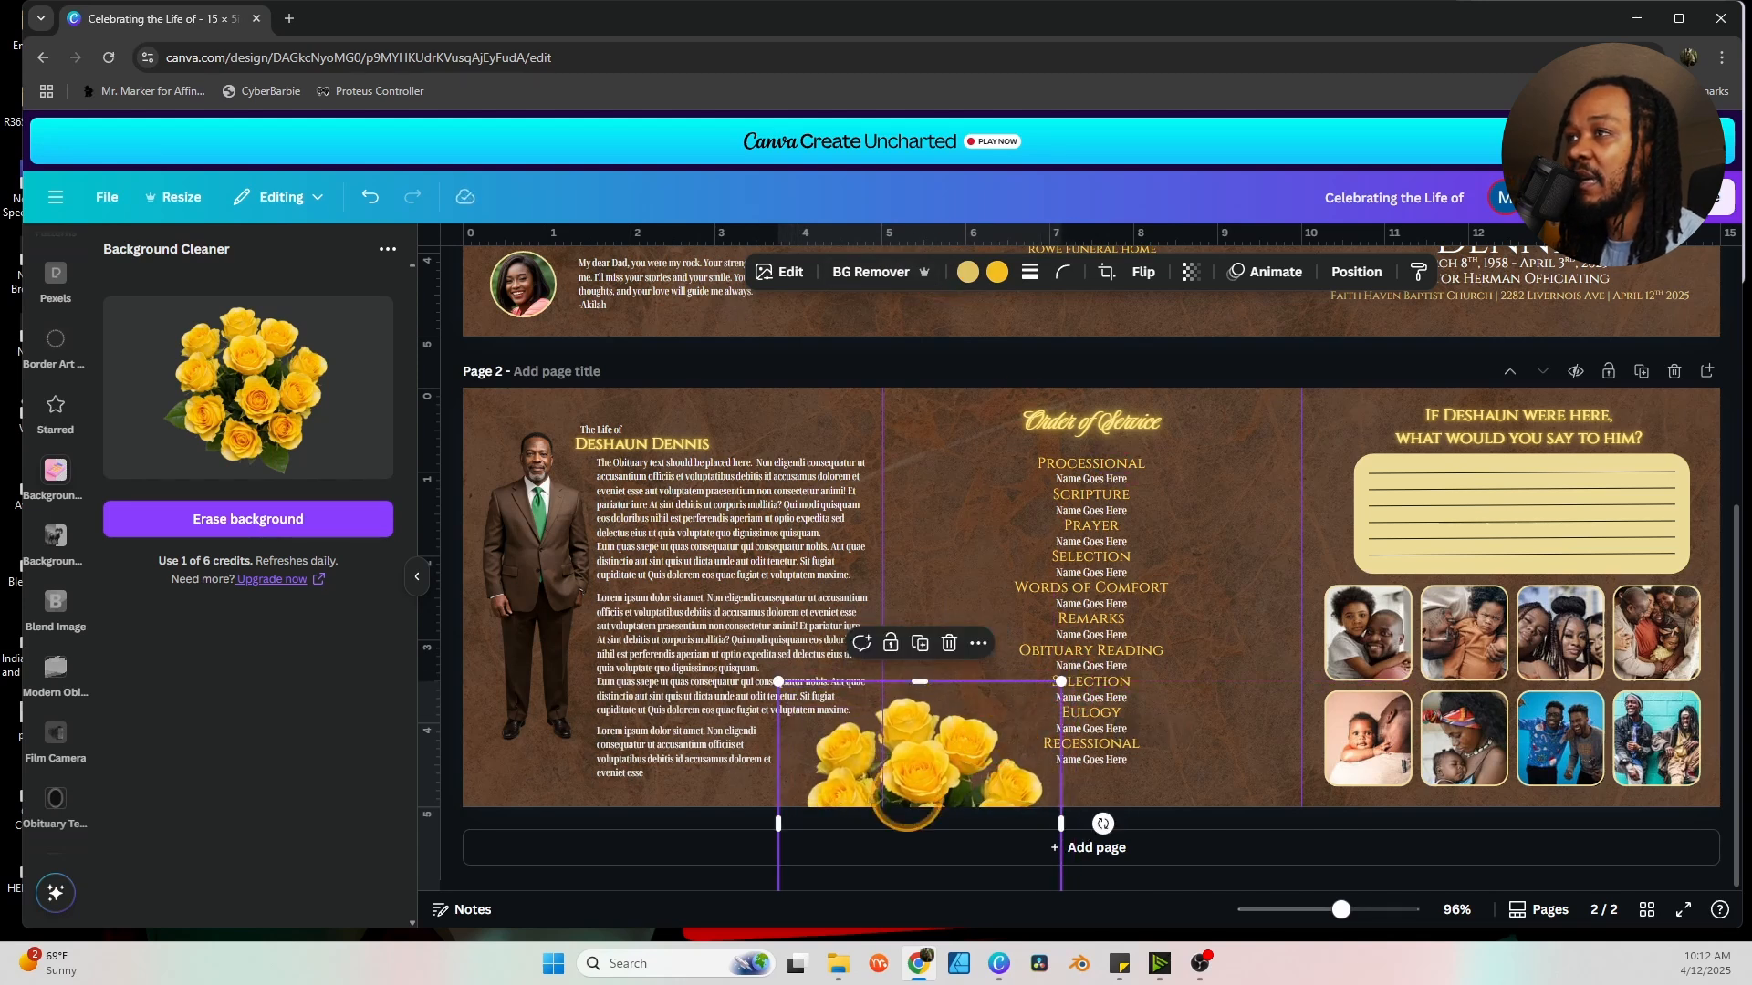